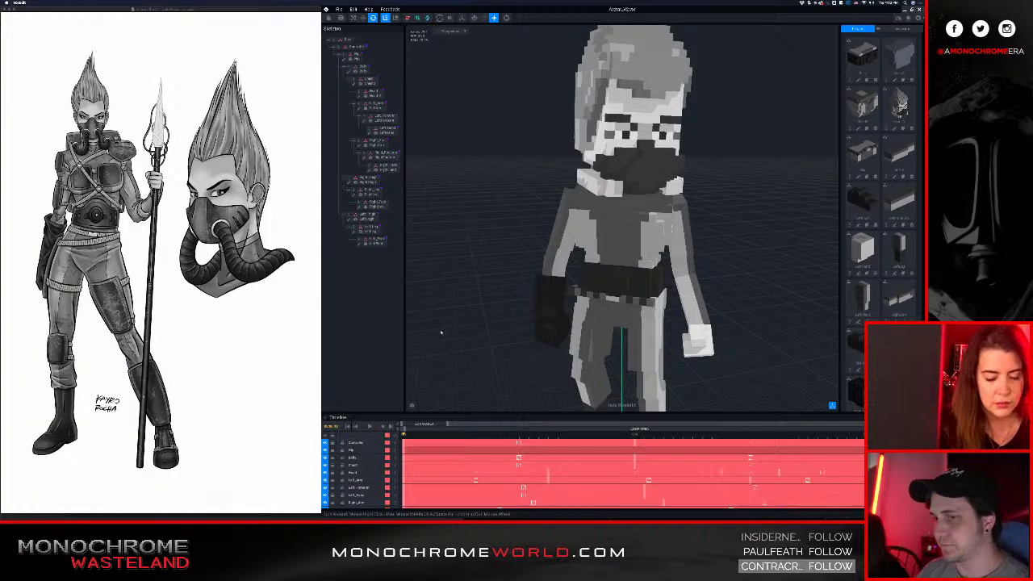
# - Examine the avatar's head, mask, torso and full body from several angles against the reference drawing
pyautogui.scroll(-5, 606, 204)
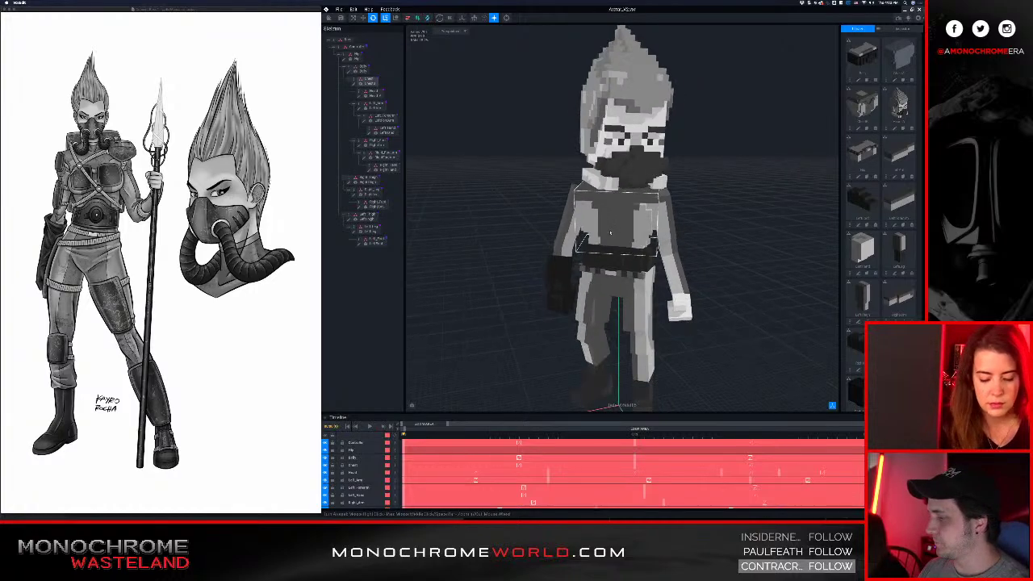
pyautogui.click(620, 250)
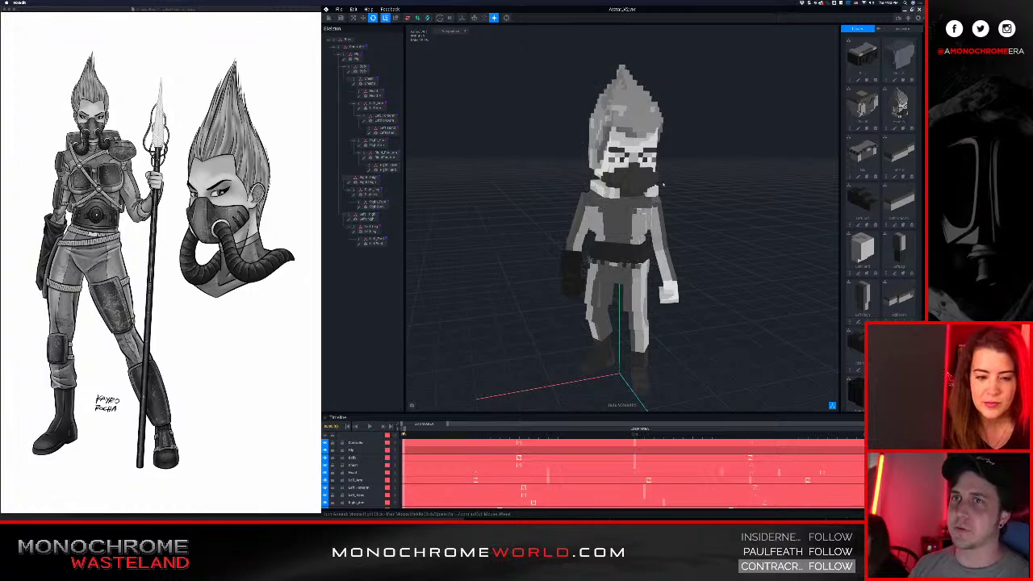
pyautogui.click(373, 93)
pyautogui.press('Escape')
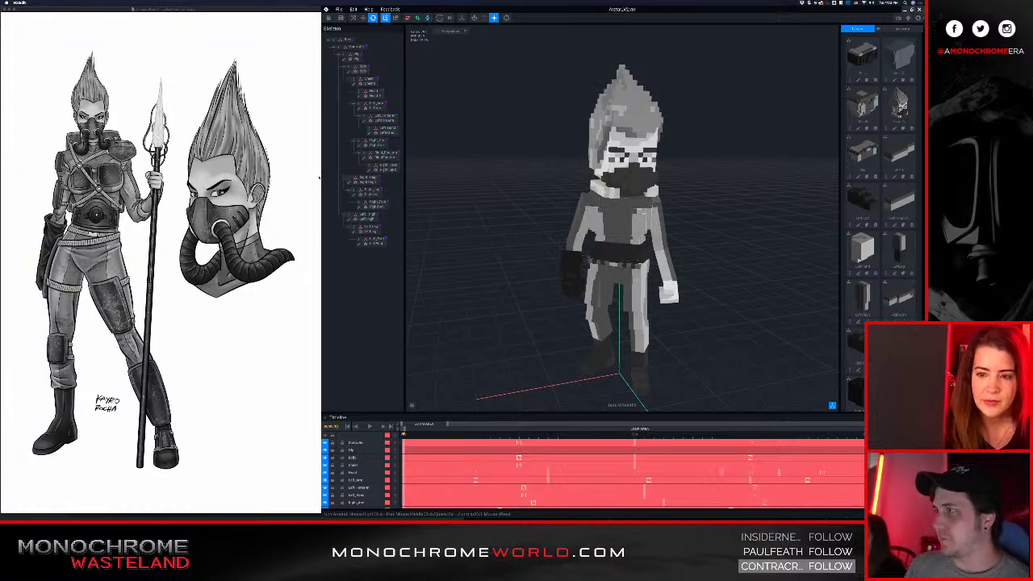
pyautogui.click(250, 193)
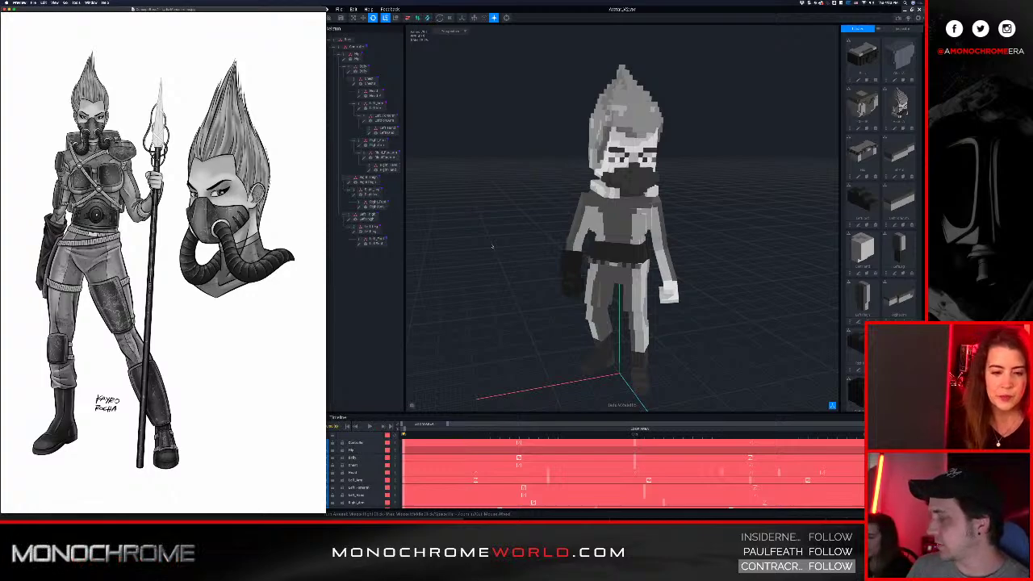
pyautogui.click(698, 268)
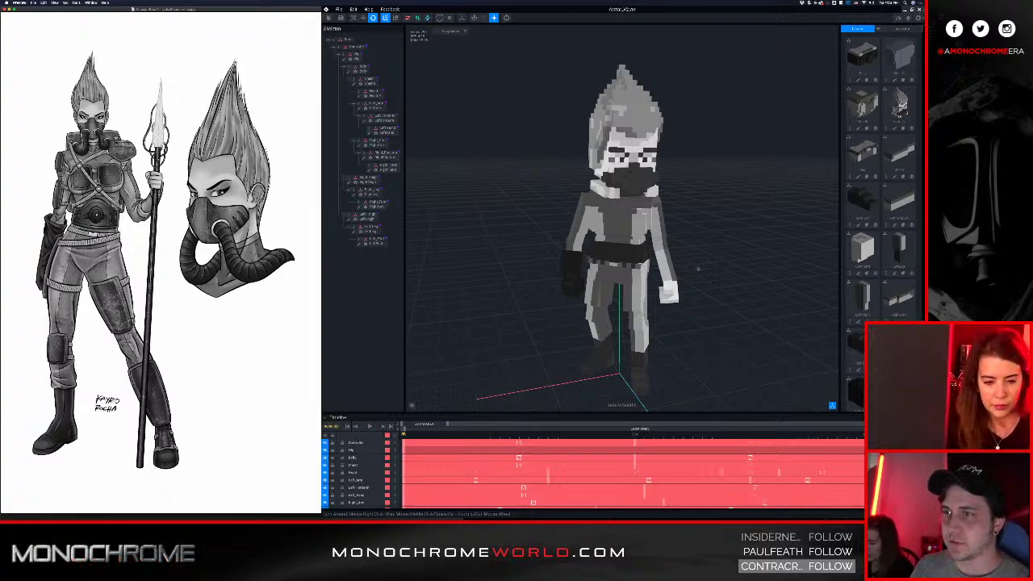
pyautogui.moveTo(632, 204); pyautogui.dragTo(620, 264, button='middle')
pyautogui.scroll(3, 621, 264)
pyautogui.moveTo(620, 264); pyautogui.dragTo(620, 258, button='right')
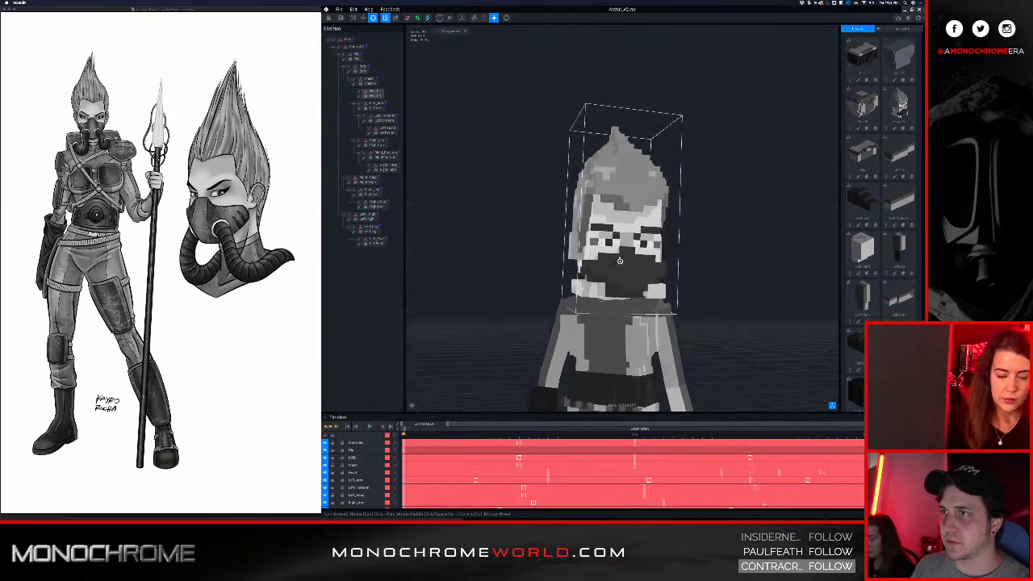
pyautogui.moveTo(620, 259); pyautogui.dragTo(619, 235, button='middle')
pyautogui.moveTo(620, 236); pyautogui.dragTo(621, 251, button='right')
pyautogui.scroll(1, 621, 250)
pyautogui.scroll(1, 622, 251)
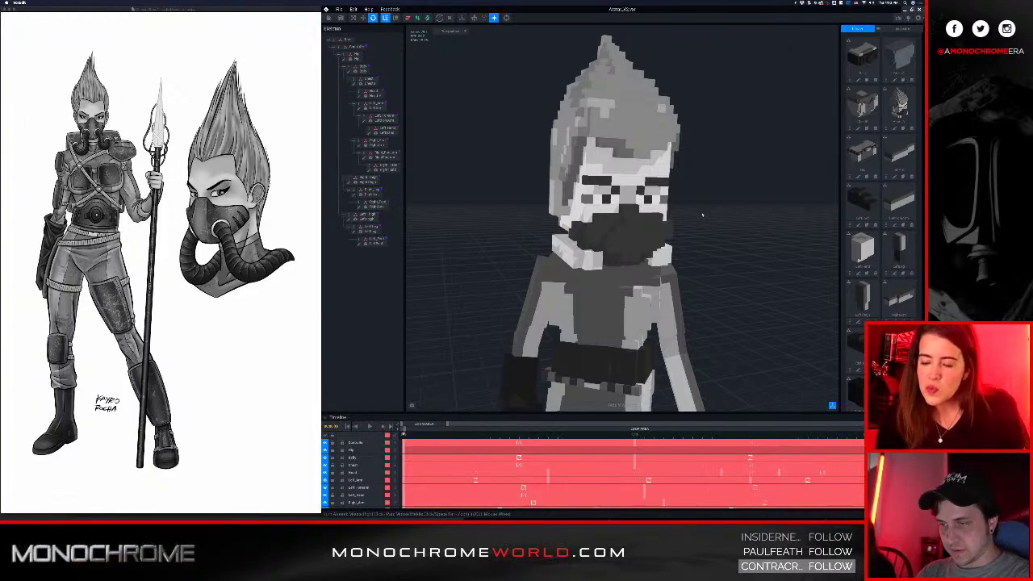
pyautogui.click(653, 186)
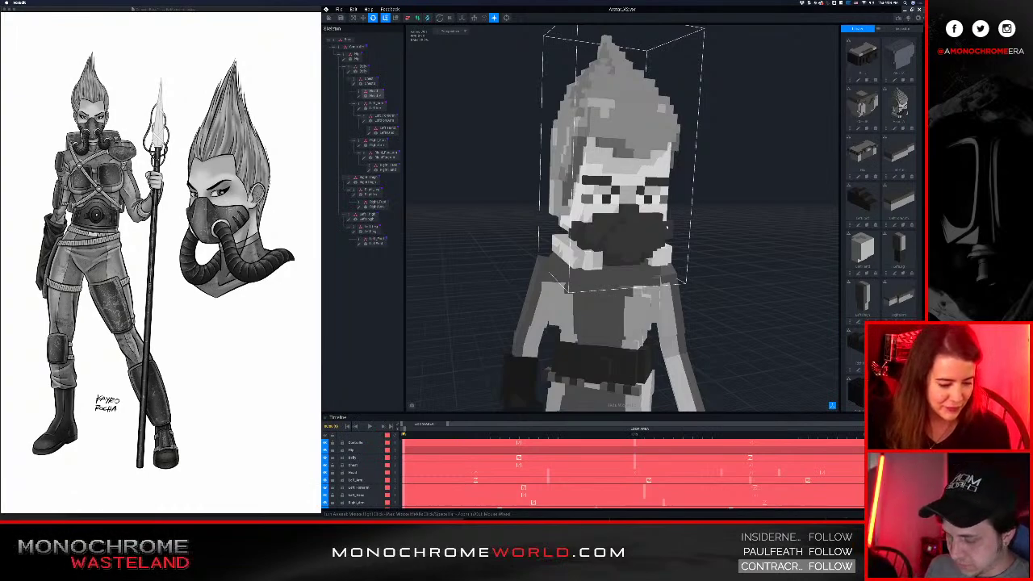
pyautogui.scroll(-5, 621, 218)
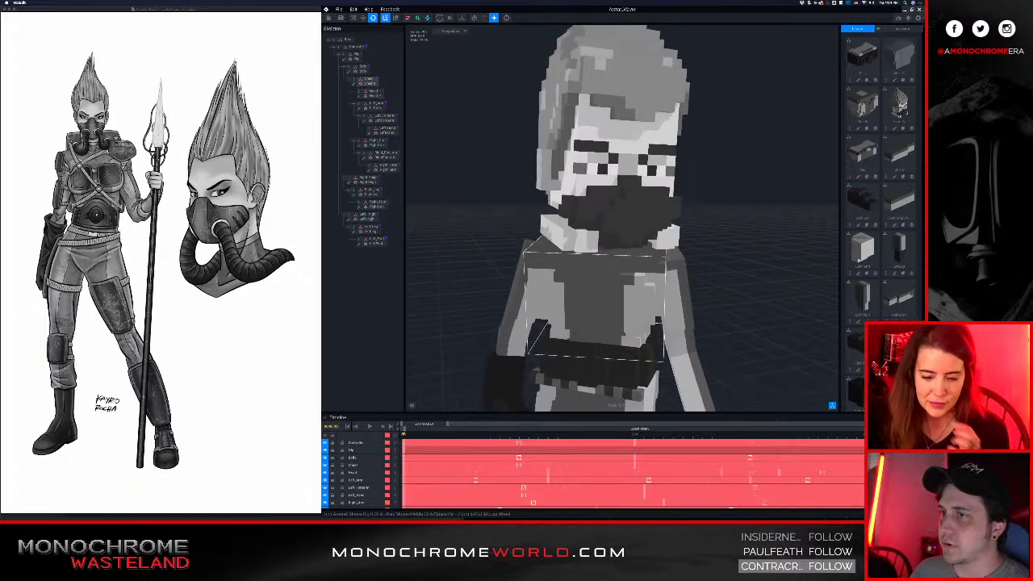
pyautogui.scroll(2, 613, 218)
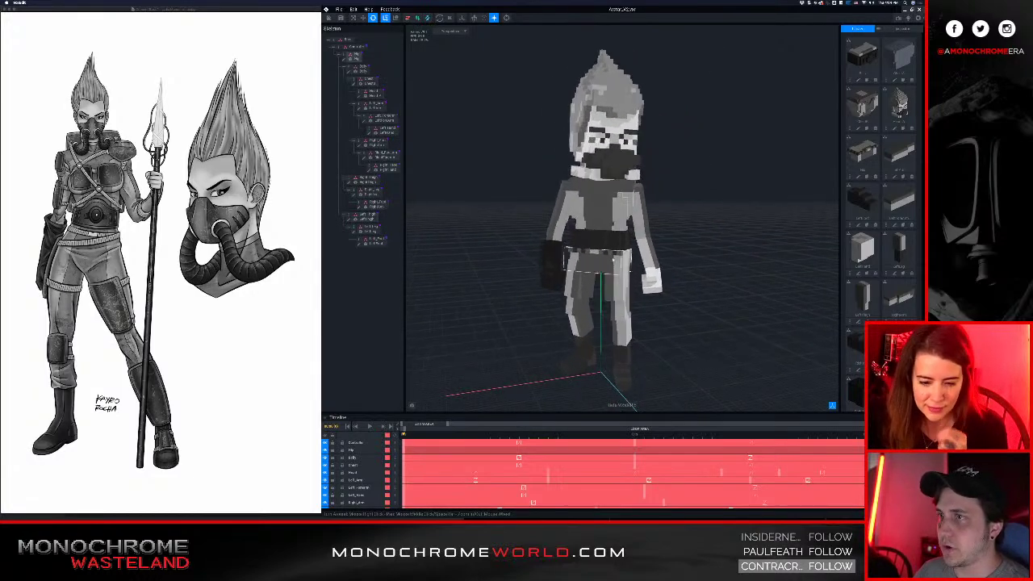
pyautogui.moveTo(617, 239); pyautogui.dragTo(595, 242, button='right')
pyautogui.click(527, 167)
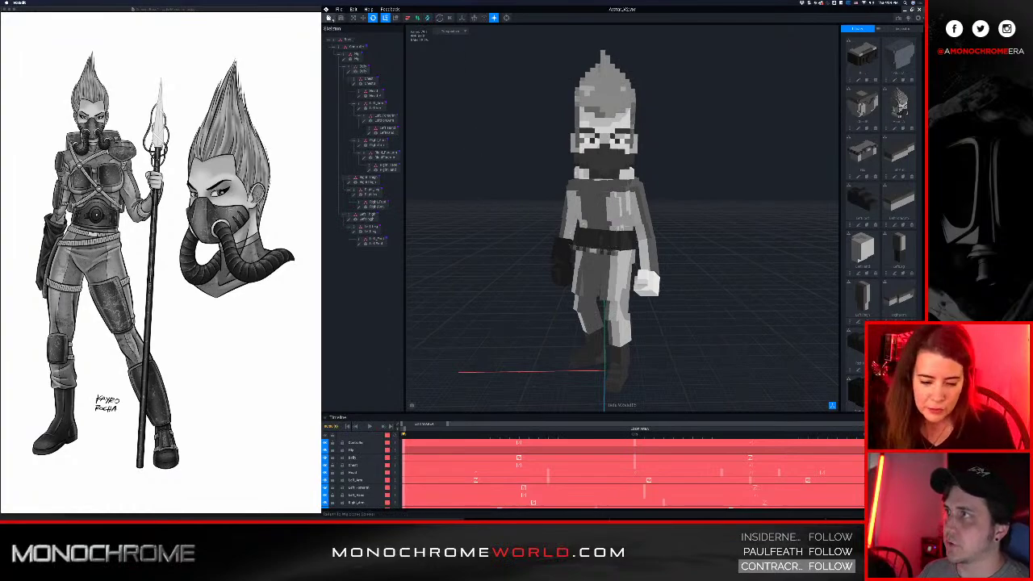
# - Save and close the avatar project, and view the available templates
pyautogui.click(327, 17)
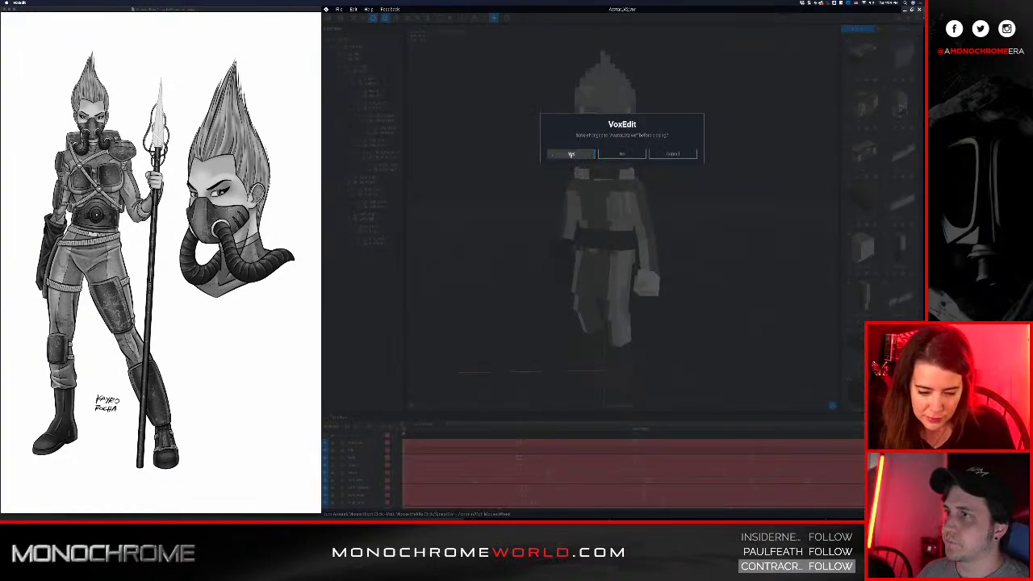
pyautogui.click(571, 154)
pyautogui.click(367, 105)
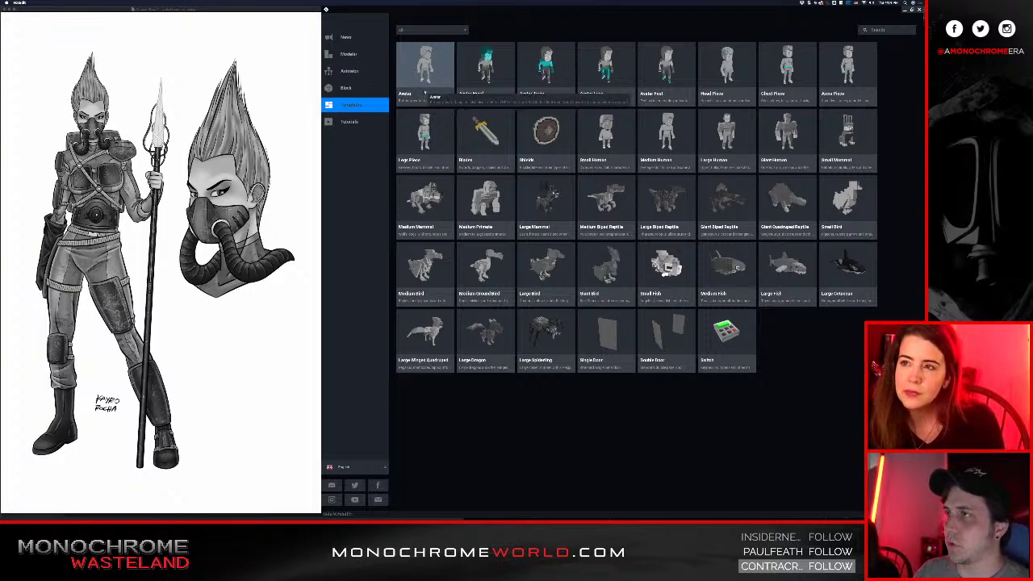
# - Reopen the recent Avatar_V2 animation file and examine the character's head and body proportions from the front
pyautogui.click(361, 68)
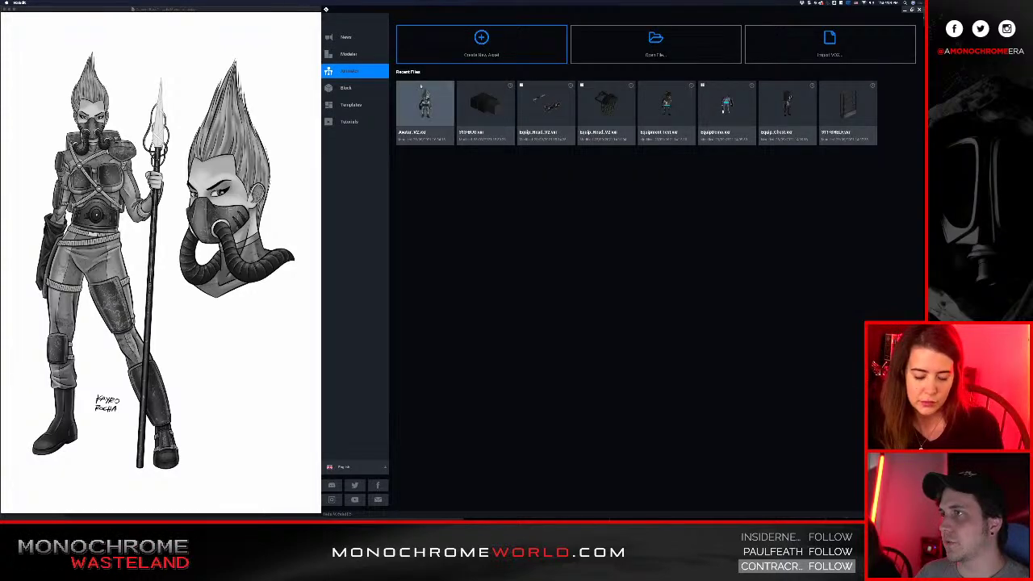
pyautogui.click(421, 96)
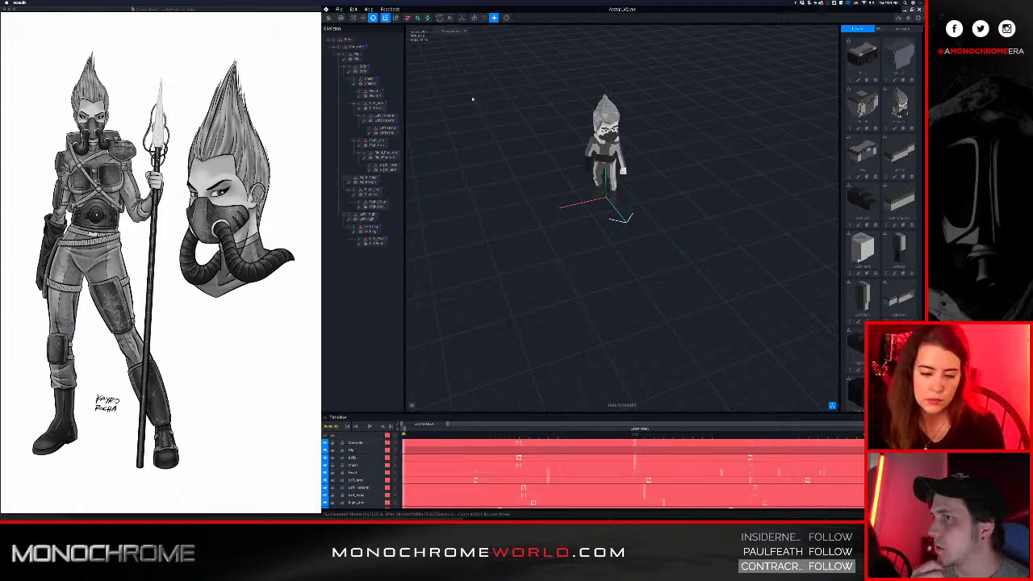
pyautogui.scroll(5, 551, 134)
pyautogui.moveTo(552, 129); pyautogui.dragTo(579, 197, button='middle')
pyautogui.moveTo(579, 197); pyautogui.dragTo(593, 229, button='right')
pyautogui.moveTo(593, 229); pyautogui.dragTo(592, 216, button='middle')
pyautogui.scroll(-3, 591, 215)
pyautogui.moveTo(591, 214); pyautogui.dragTo(589, 229, button='right')
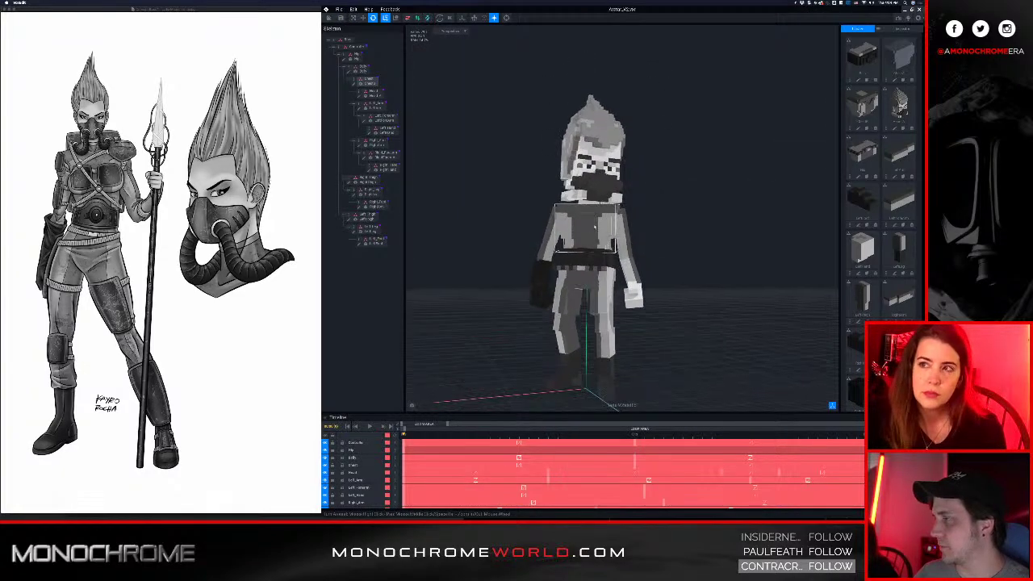
pyautogui.scroll(1, 589, 229)
pyautogui.moveTo(589, 229); pyautogui.dragTo(595, 204, button='middle')
pyautogui.moveTo(596, 204); pyautogui.dragTo(598, 227, button='right')
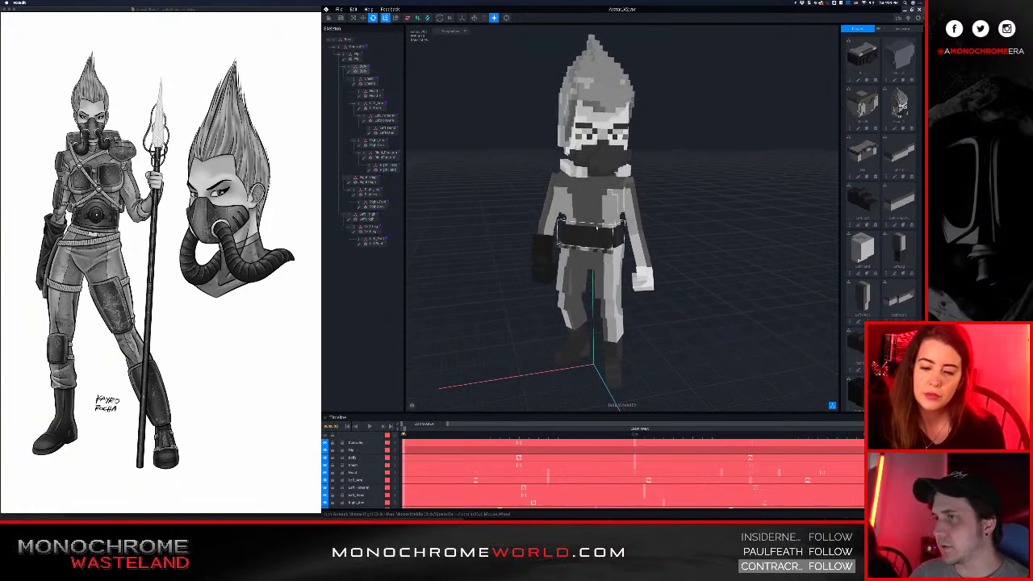
pyautogui.scroll(2, 600, 228)
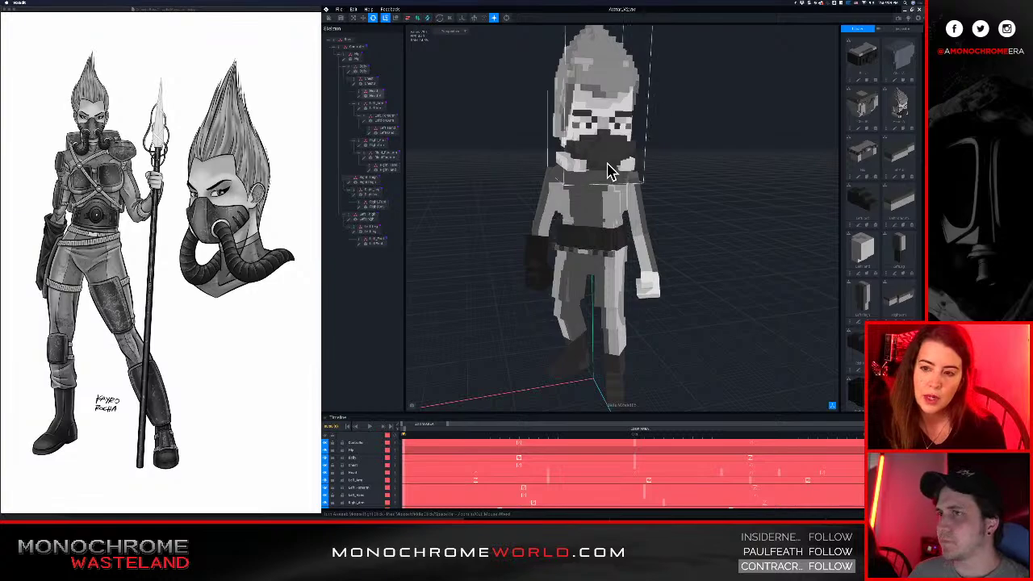
pyautogui.moveTo(611, 154); pyautogui.dragTo(608, 174, button='middle')
pyautogui.scroll(-1, 608, 174)
pyautogui.scroll(1, 607, 174)
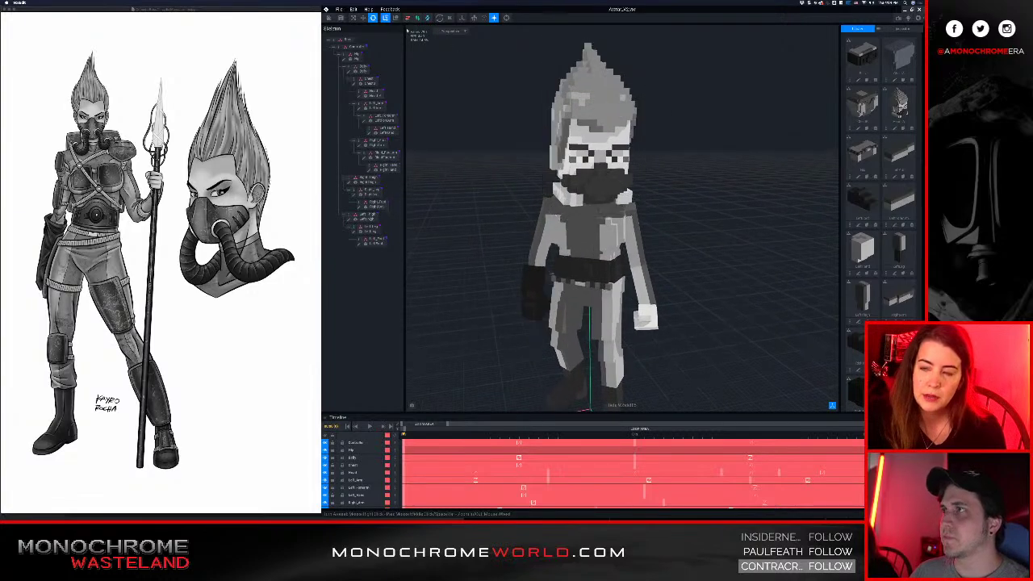
# - Save and close the avatar, and open the second large human biped file from the project folders
pyautogui.click(329, 17)
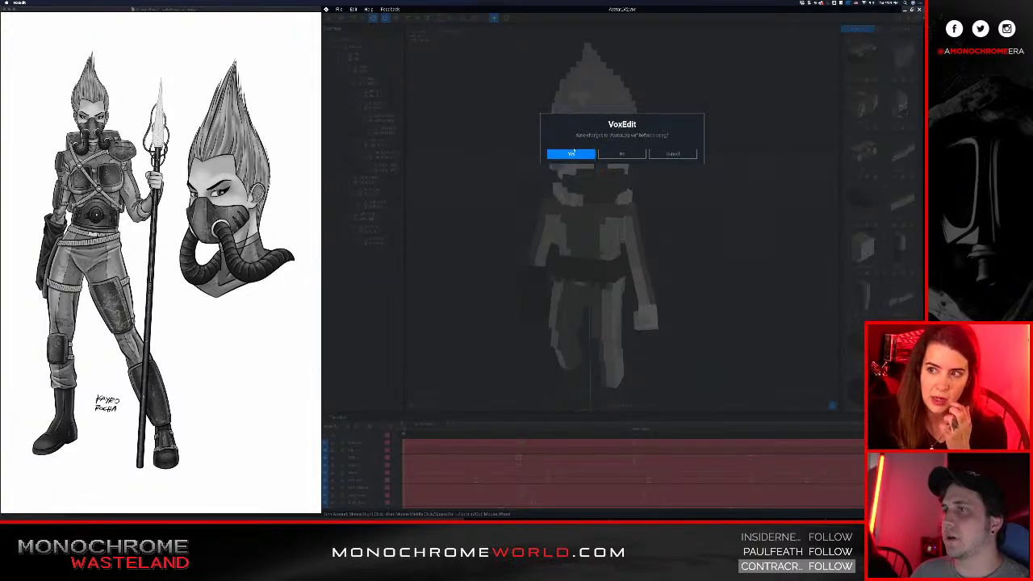
pyautogui.click(589, 155)
pyautogui.click(655, 37)
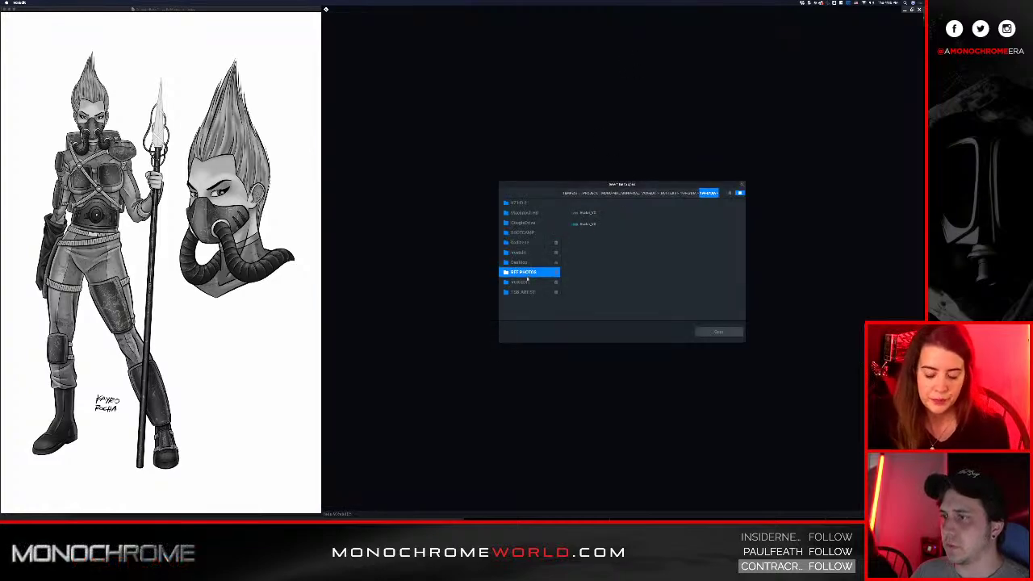
pyautogui.click(524, 281)
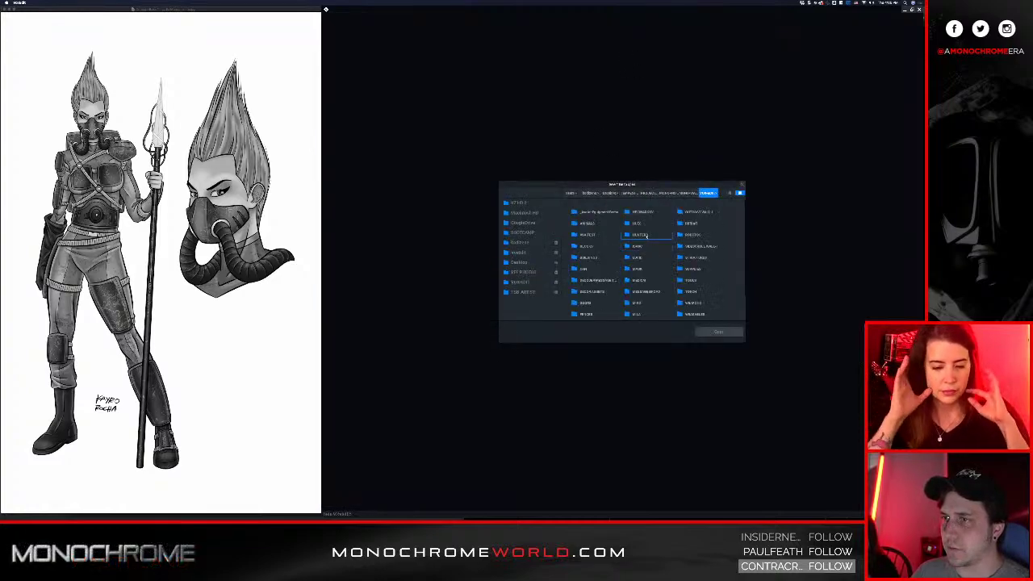
pyautogui.doubleClick(649, 282)
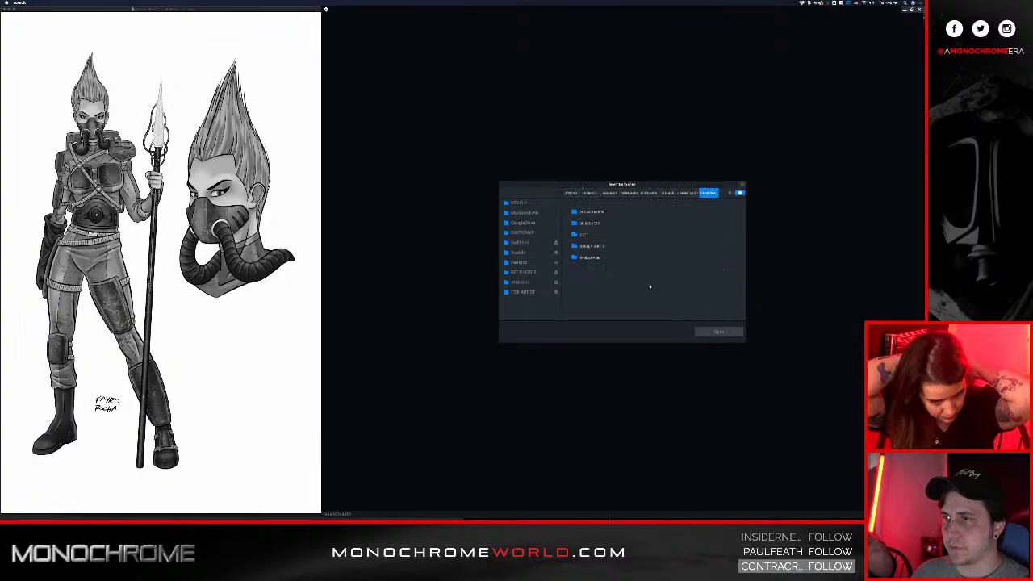
pyautogui.doubleClick(602, 214)
pyautogui.click(590, 224)
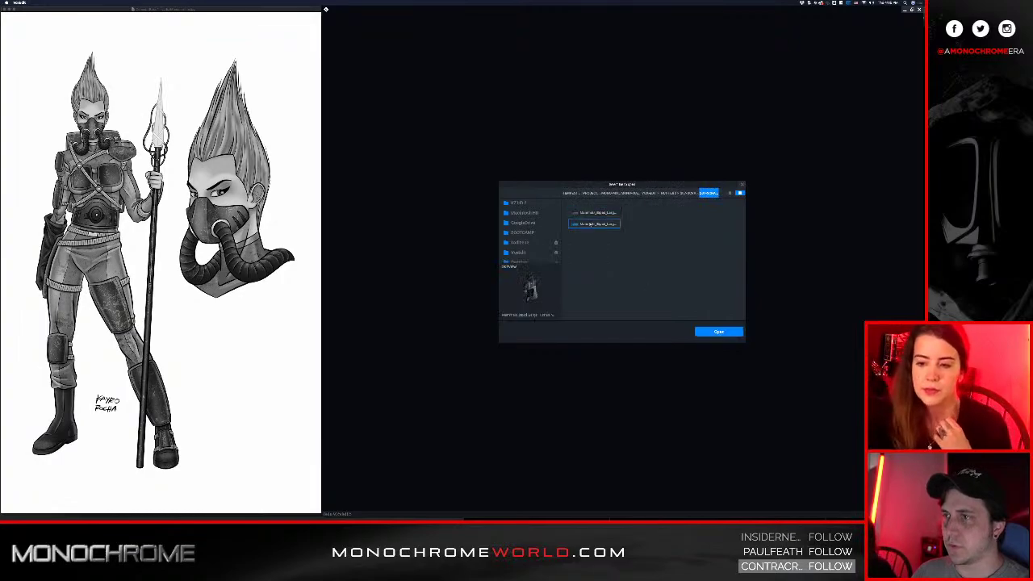
pyautogui.click(704, 334)
# - Examine the large human biped character's proportions and gear from the front
pyautogui.moveTo(655, 247); pyautogui.dragTo(654, 367, button='middle')
pyautogui.moveTo(633, 295); pyautogui.dragTo(616, 236, button='right')
pyautogui.scroll(3, 610, 244)
pyautogui.moveTo(617, 236); pyautogui.dragTo(602, 253, button='right')
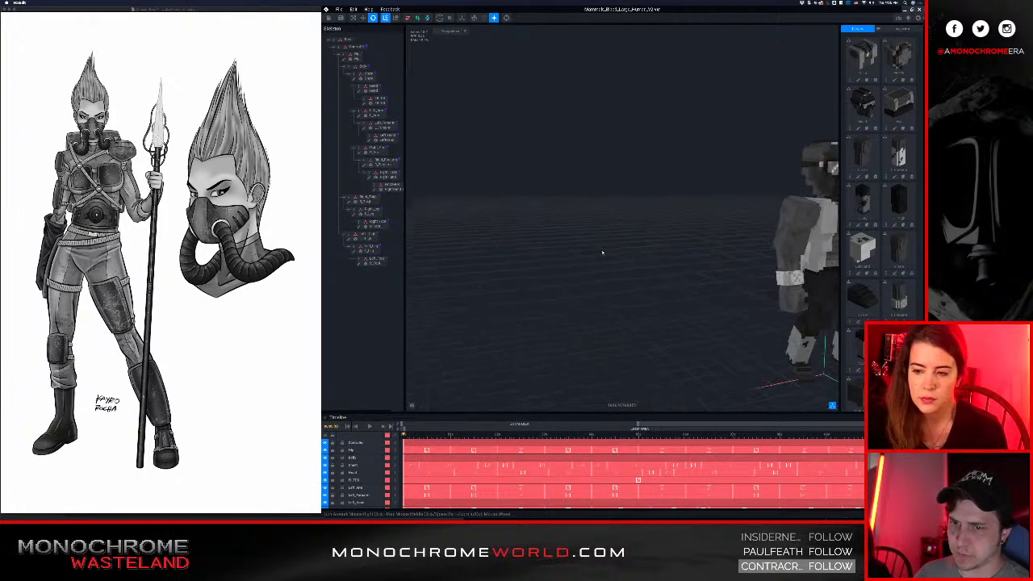
pyautogui.moveTo(639, 296); pyautogui.dragTo(485, 252, button='middle')
pyautogui.moveTo(656, 305); pyautogui.dragTo(647, 298, button='right')
pyautogui.moveTo(646, 297); pyautogui.dragTo(636, 301, button='middle')
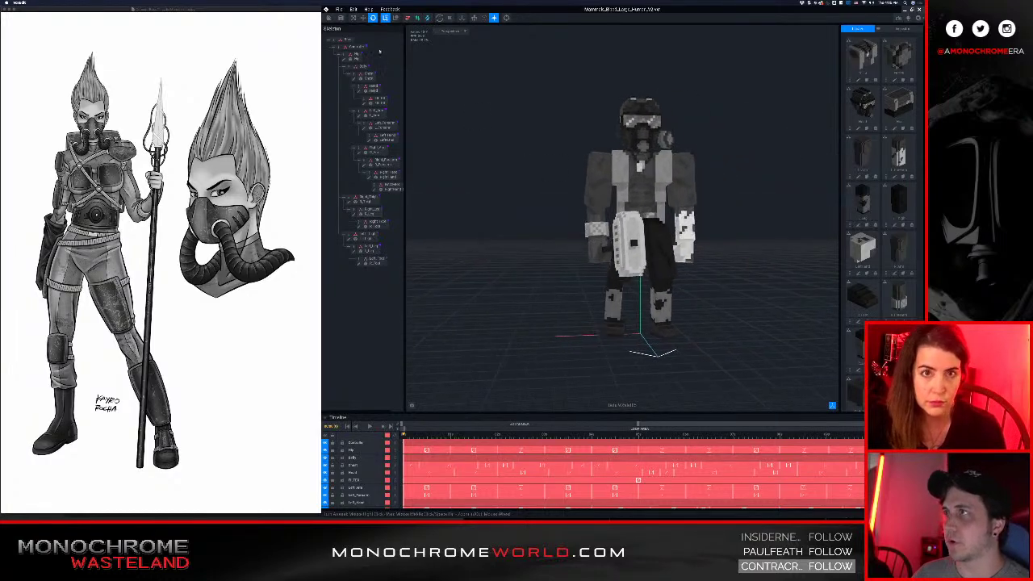
pyautogui.scroll(3, 606, 322)
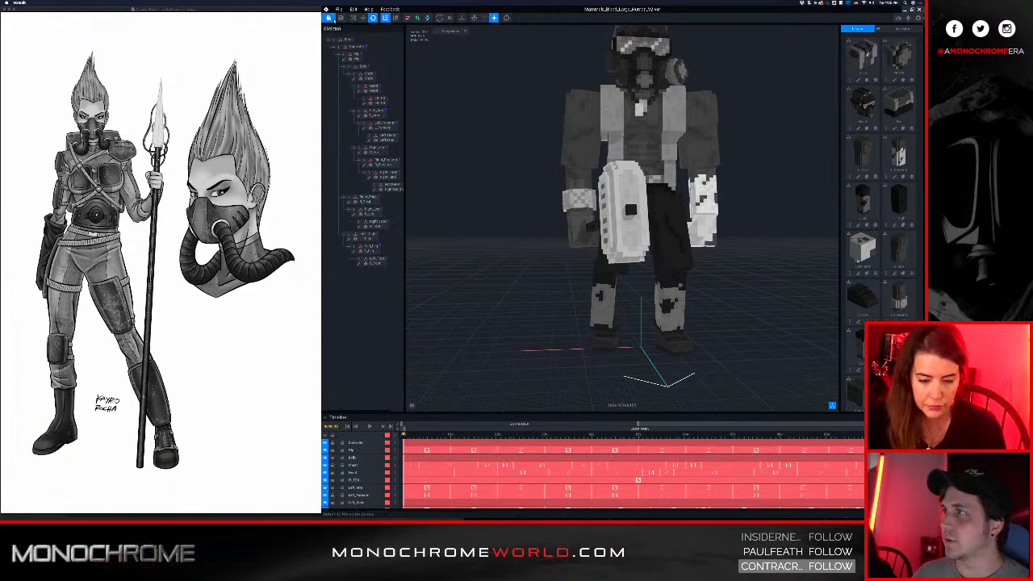
# - Save and close the large human character, and reopen the recent Avatar_V2 file
pyautogui.click(330, 18)
pyautogui.click(571, 154)
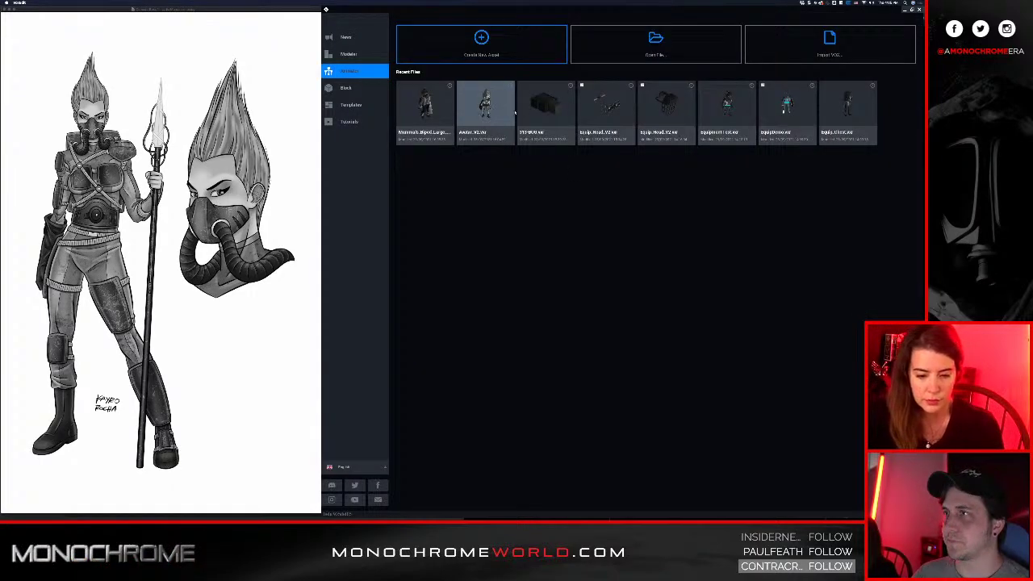
pyautogui.click(484, 106)
# - Examine the avatar's hair, mask, arms, waist and legs from the side, front and above
pyautogui.scroll(2, 608, 187)
pyautogui.moveTo(608, 187); pyautogui.dragTo(624, 234, button='middle')
pyautogui.scroll(5, 624, 235)
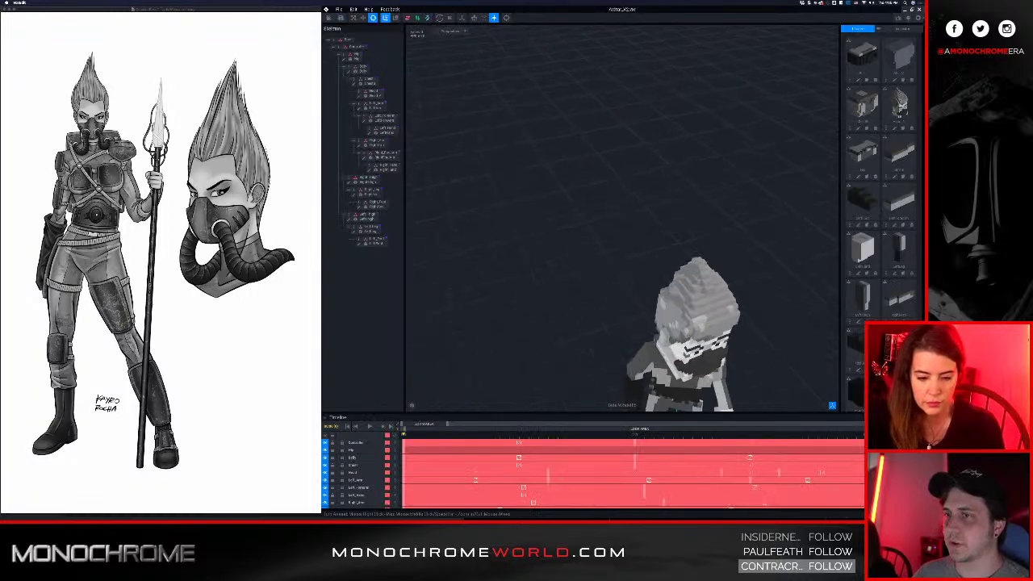
pyautogui.moveTo(633, 282); pyautogui.dragTo(614, 238, button='middle')
pyautogui.moveTo(613, 257); pyautogui.dragTo(570, 200, button='right')
pyautogui.scroll(3, 620, 205)
pyautogui.scroll(2, 643, 209)
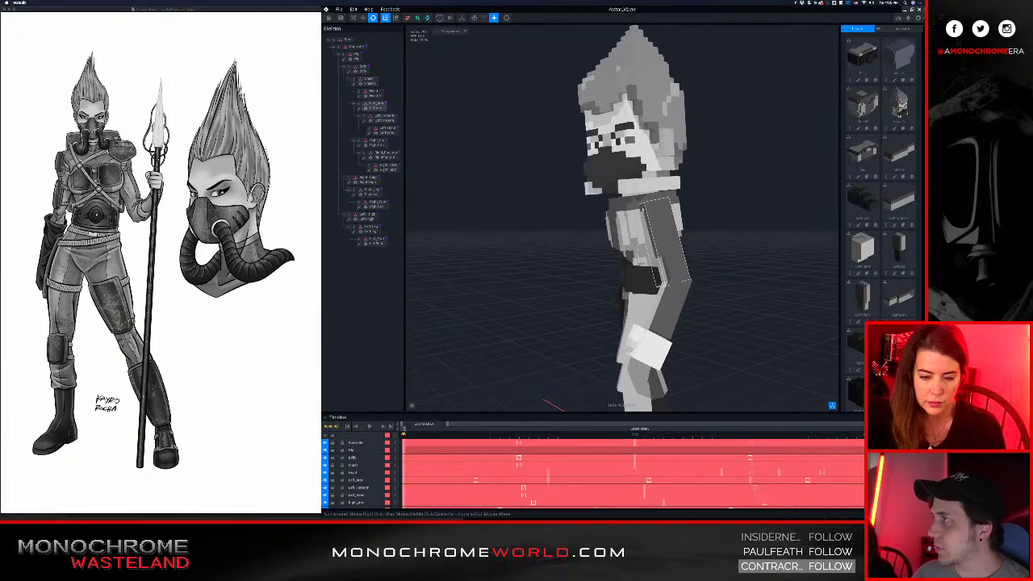
pyautogui.moveTo(643, 209); pyautogui.dragTo(619, 223, button='right')
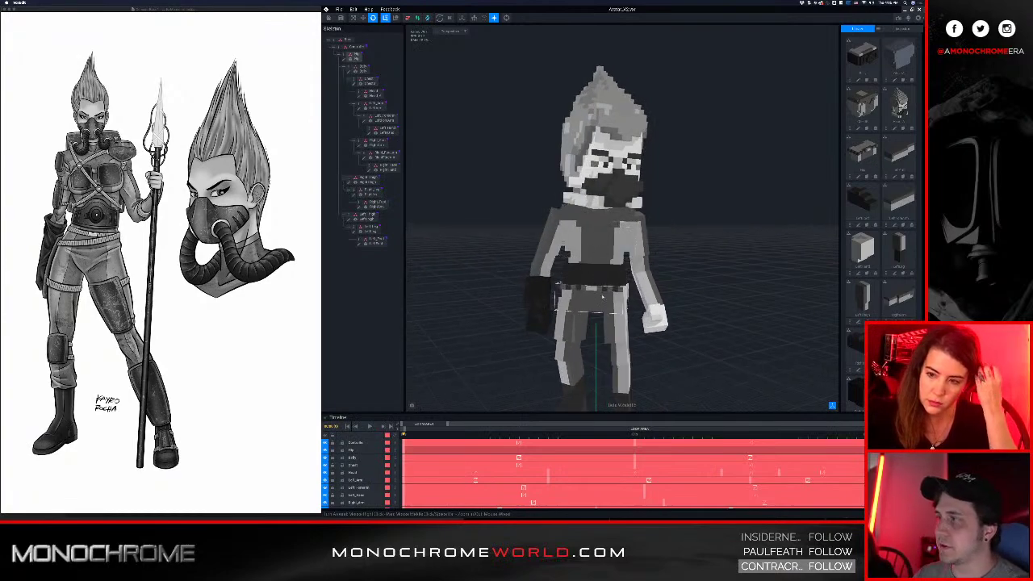
pyautogui.moveTo(594, 274)
pyautogui.mouseDown(button='right')
pyautogui.moveTo(604, 260)
pyautogui.moveTo(587, 292)
pyautogui.mouseUp(button='right')
pyautogui.moveTo(589, 244); pyautogui.dragTo(560, 269, button='right')
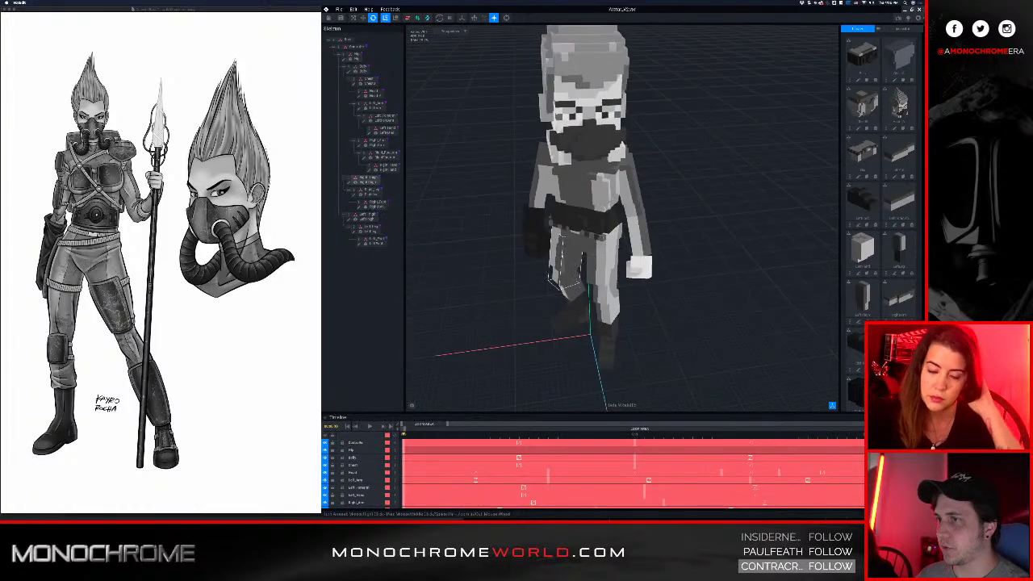
pyautogui.moveTo(623, 145); pyautogui.dragTo(577, 200, button='right')
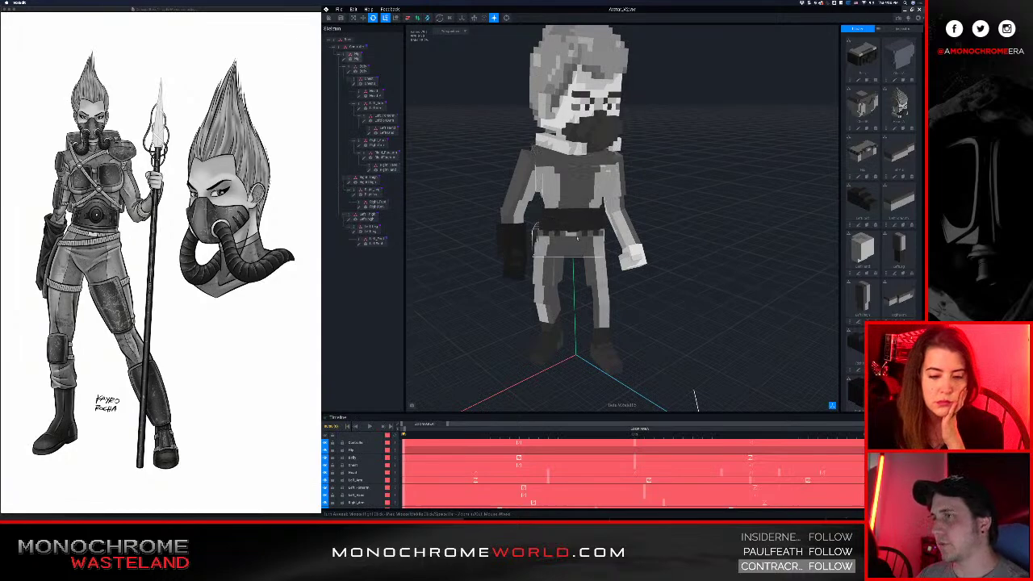
pyautogui.moveTo(577, 238); pyautogui.dragTo(581, 208, button='right')
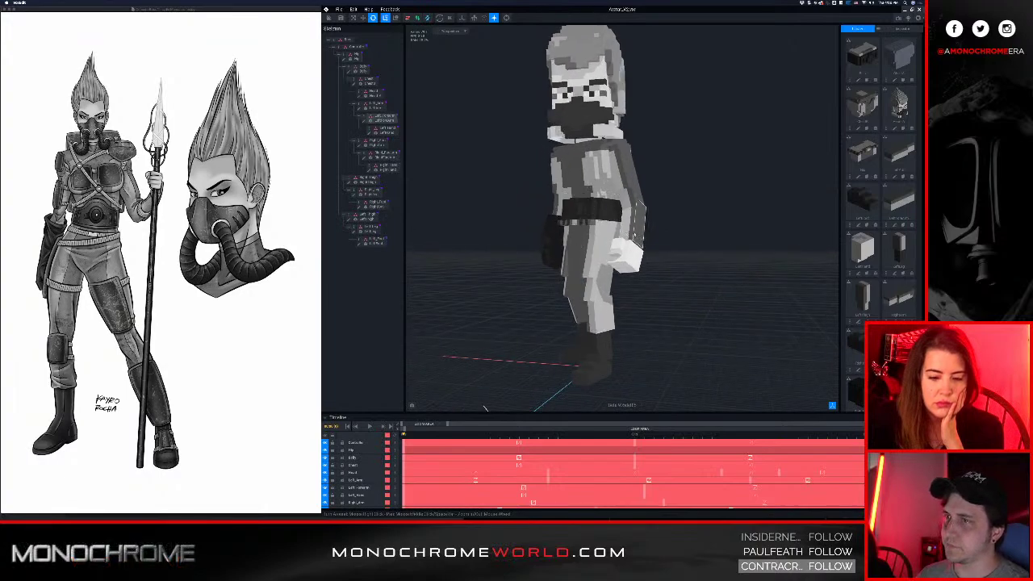
pyautogui.moveTo(485, 408); pyautogui.dragTo(640, 235, button='right')
pyautogui.scroll(-5, 592, 203)
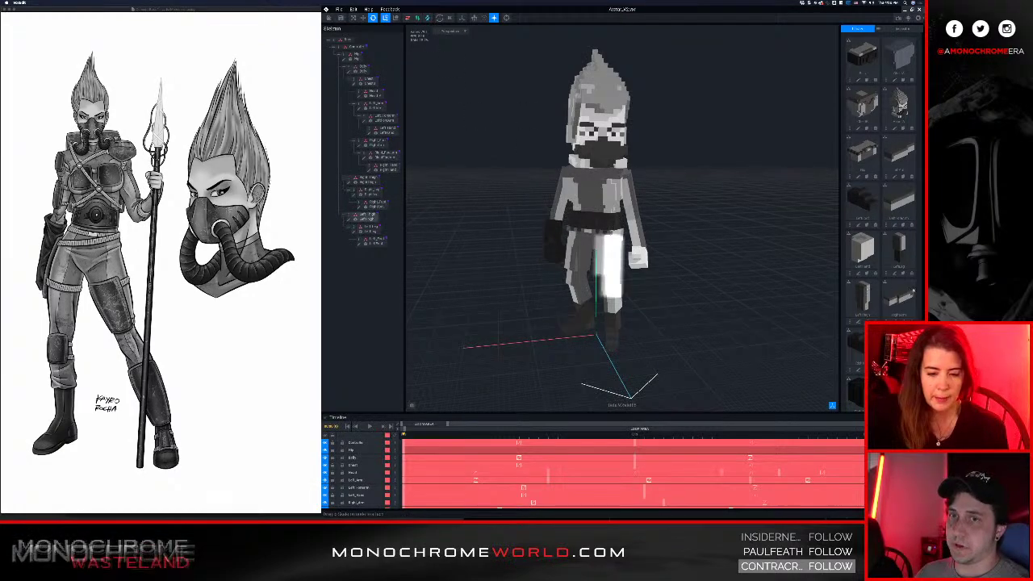
# - Create a child node under the avatar's right hand and attach the library's sword model to it
pyautogui.scroll(-2, 899, 317)
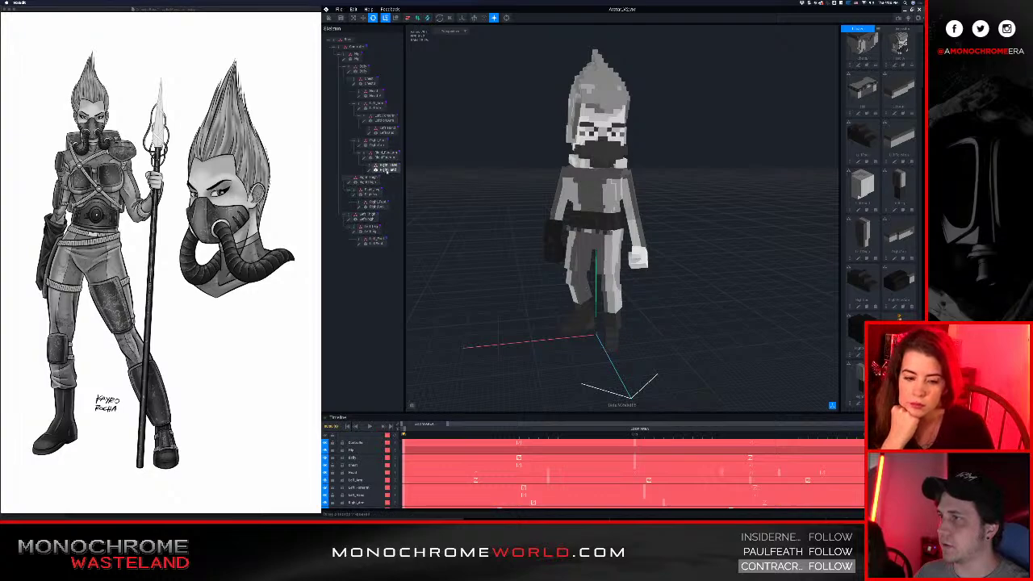
pyautogui.click(387, 168)
pyautogui.rightClick(372, 166)
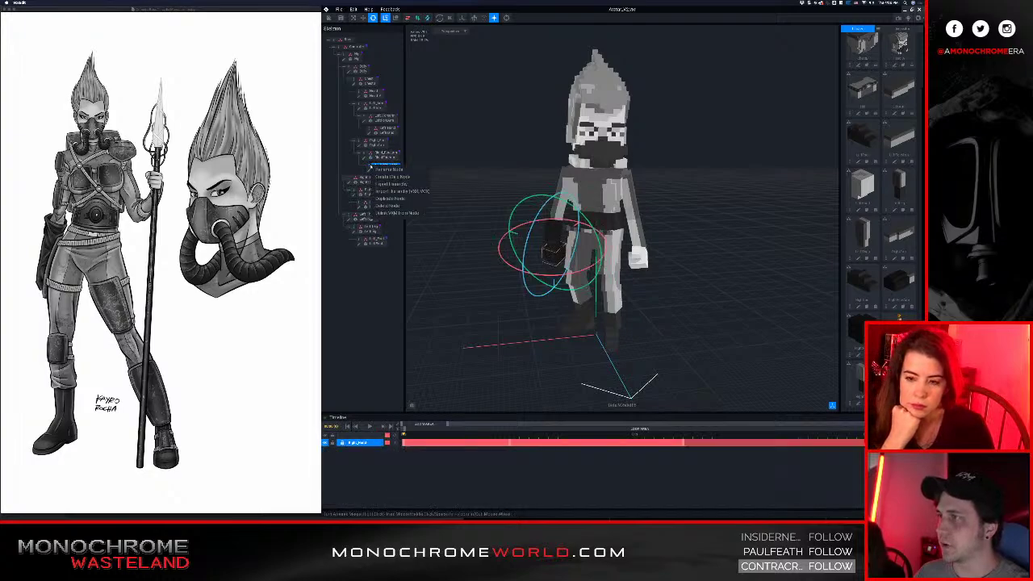
pyautogui.click(390, 177)
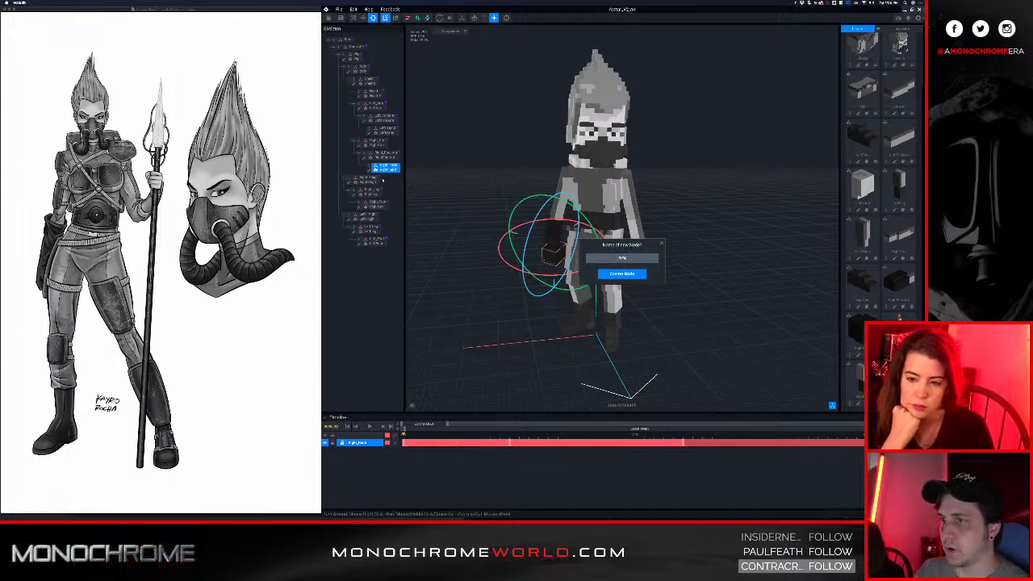
pyautogui.press('Return')
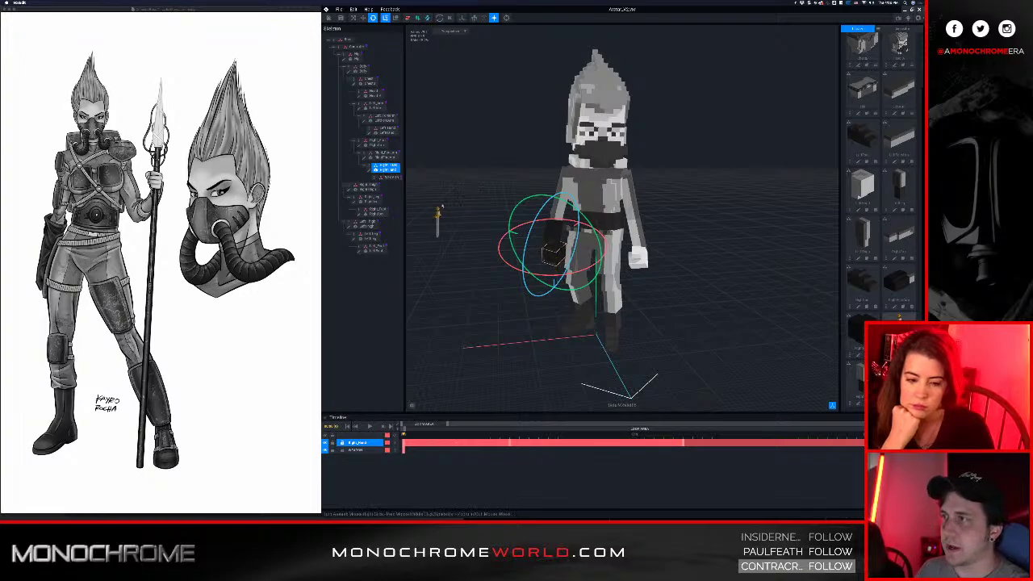
pyautogui.moveTo(409, 184); pyautogui.dragTo(384, 172)
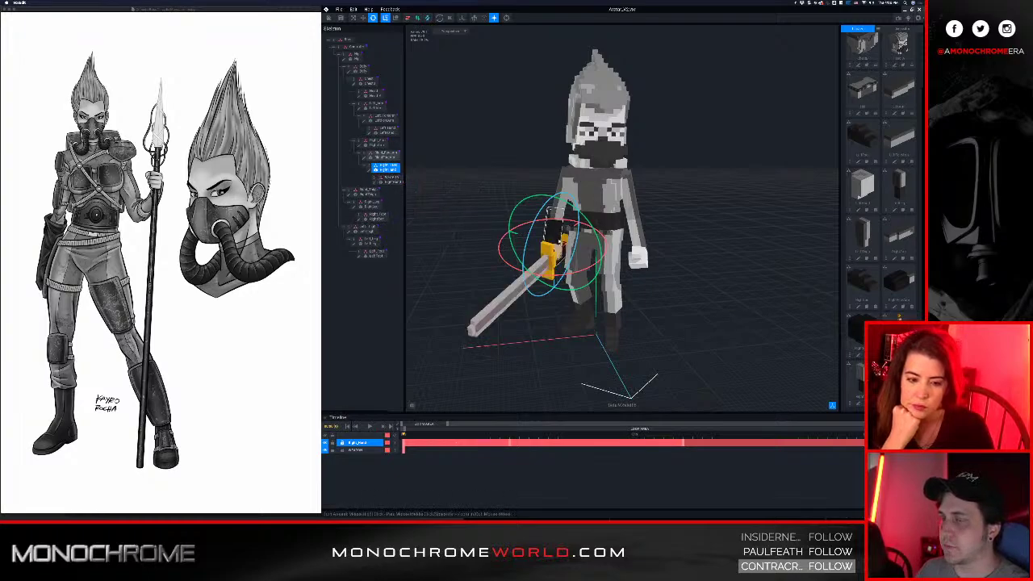
# - Check how the sword sits in the avatar's right hand and open the sword model for voxel editing
pyautogui.moveTo(517, 299); pyautogui.dragTo(831, 351, button='right')
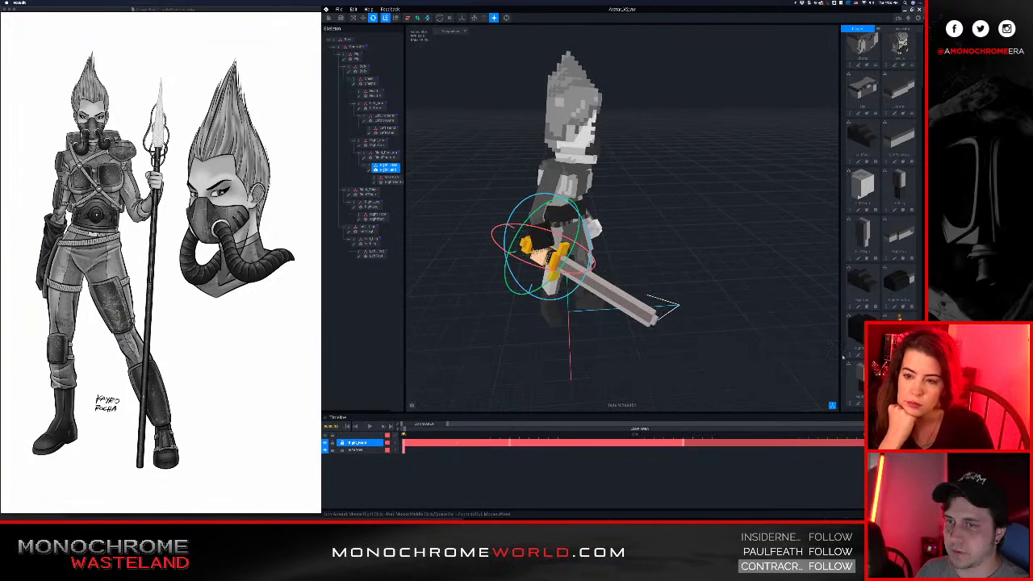
pyautogui.scroll(3, 896, 316)
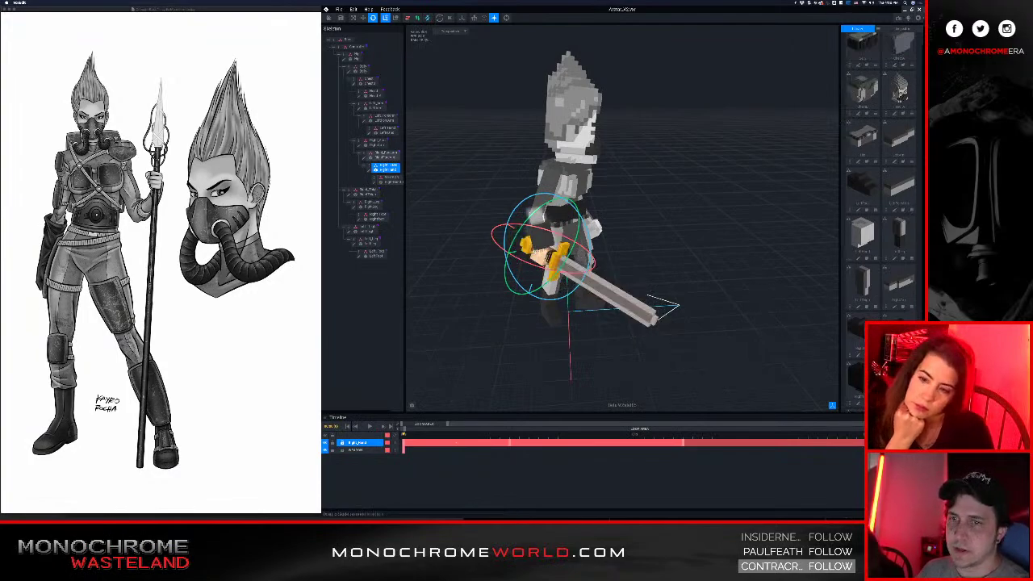
pyautogui.scroll(5, 710, 296)
pyautogui.scroll(3, 574, 287)
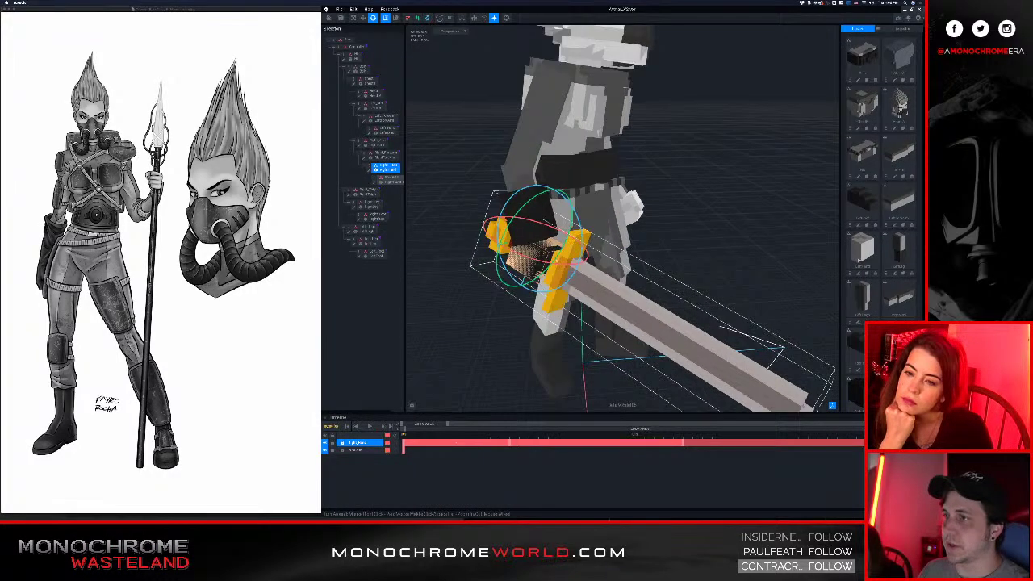
pyautogui.moveTo(581, 292); pyautogui.dragTo(561, 264, button='right')
pyautogui.scroll(-5, 562, 264)
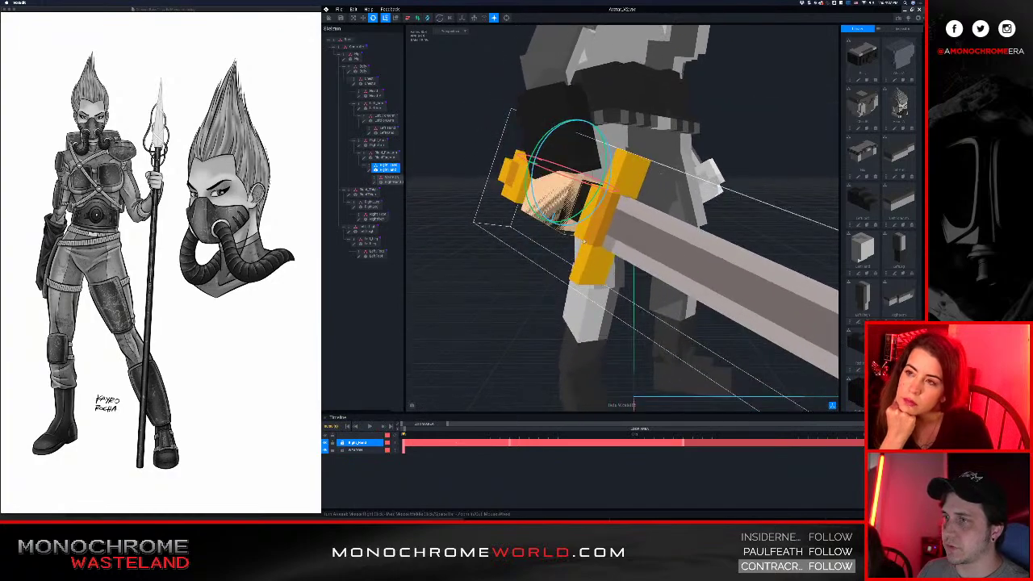
pyautogui.scroll(3, 587, 237)
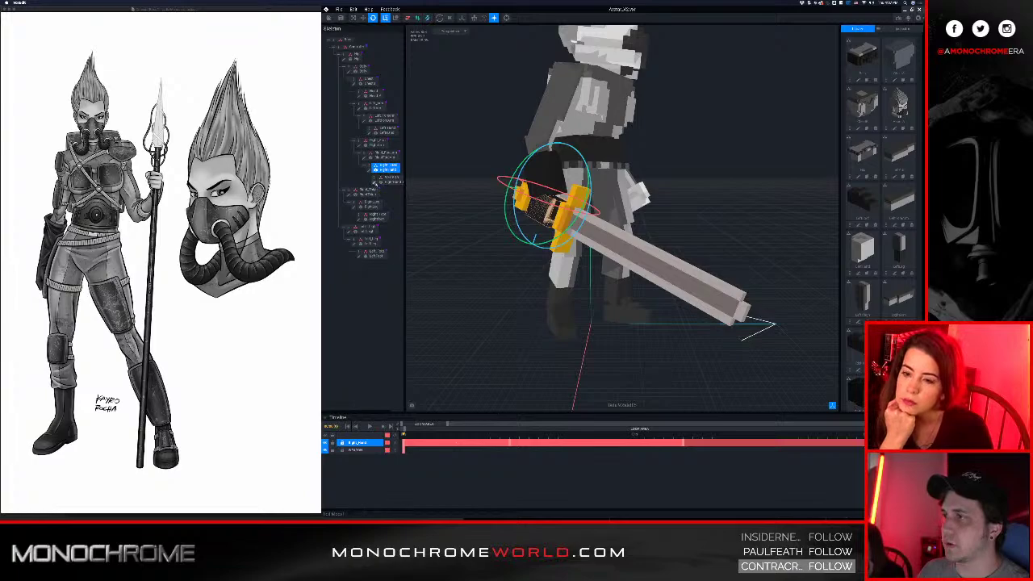
pyautogui.doubleClick(374, 182)
pyautogui.moveTo(543, 170)
pyautogui.mouseDown(button='right')
pyautogui.moveTo(484, 133)
pyautogui.moveTo(533, 157)
pyautogui.mouseUp(button='right')
pyautogui.moveTo(550, 117); pyautogui.dragTo(587, 150, button='middle')
pyautogui.moveTo(586, 149); pyautogui.dragTo(587, 151, button='right')
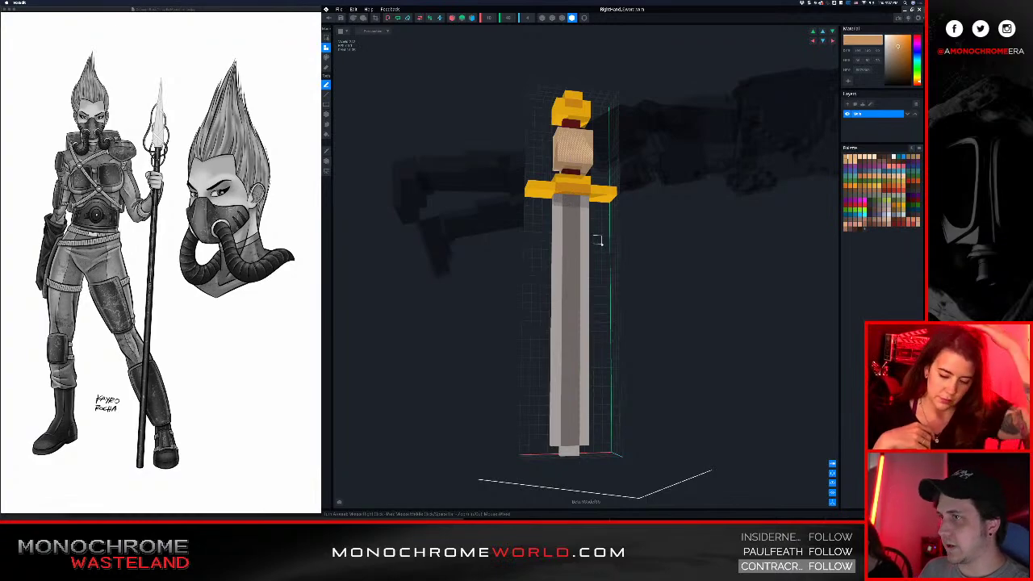
# - Box-erase the protruding side voxels of the gold pommel so that it matches the grip's width
pyautogui.moveTo(576, 194); pyautogui.dragTo(518, 127, button='right')
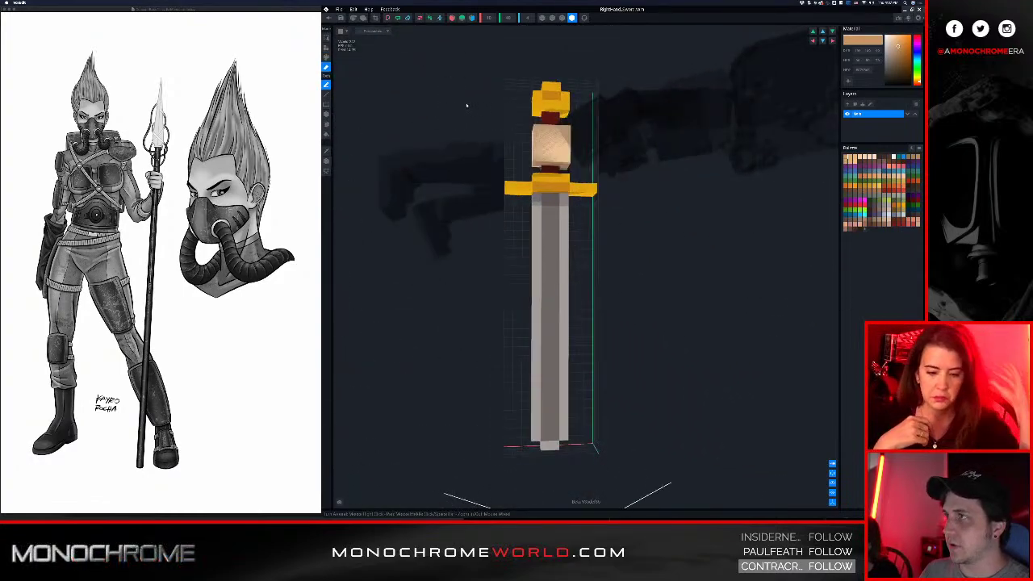
pyautogui.click(326, 114)
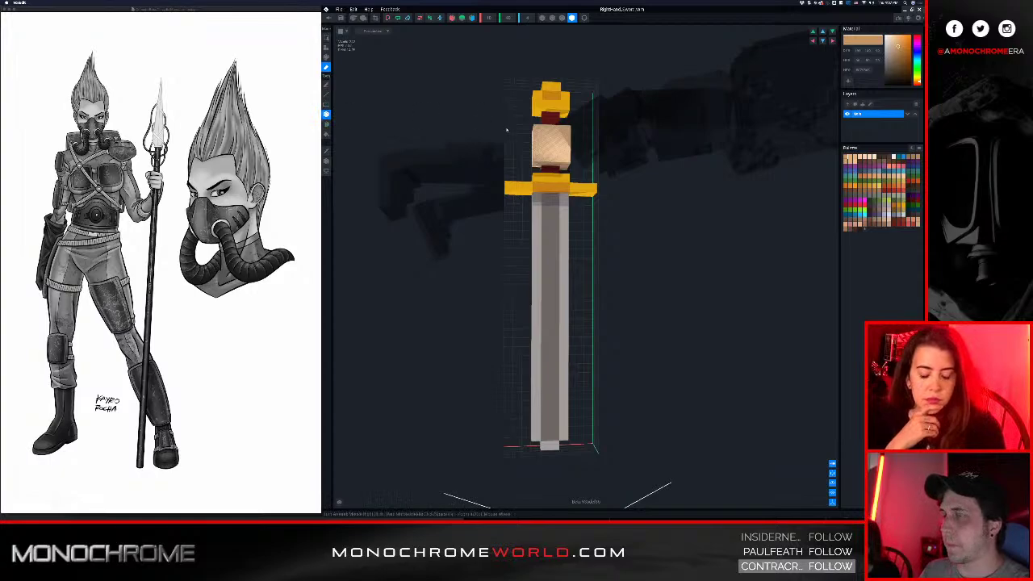
pyautogui.moveTo(507, 131); pyautogui.dragTo(508, 127, button='right')
pyautogui.click(562, 17)
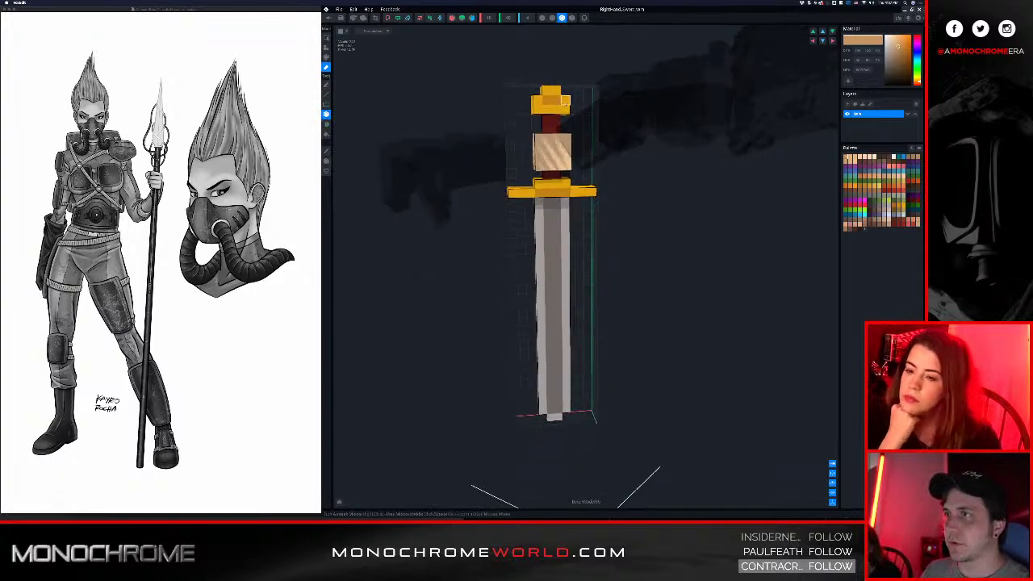
pyautogui.moveTo(563, 96); pyautogui.dragTo(570, 60, button='right')
pyautogui.moveTo(583, 87)
pyautogui.mouseDown()
pyautogui.moveTo(577, 59)
pyautogui.moveTo(581, 89)
pyautogui.mouseUp()
pyautogui.press('super+z')
pyautogui.scroll(5, 580, 87)
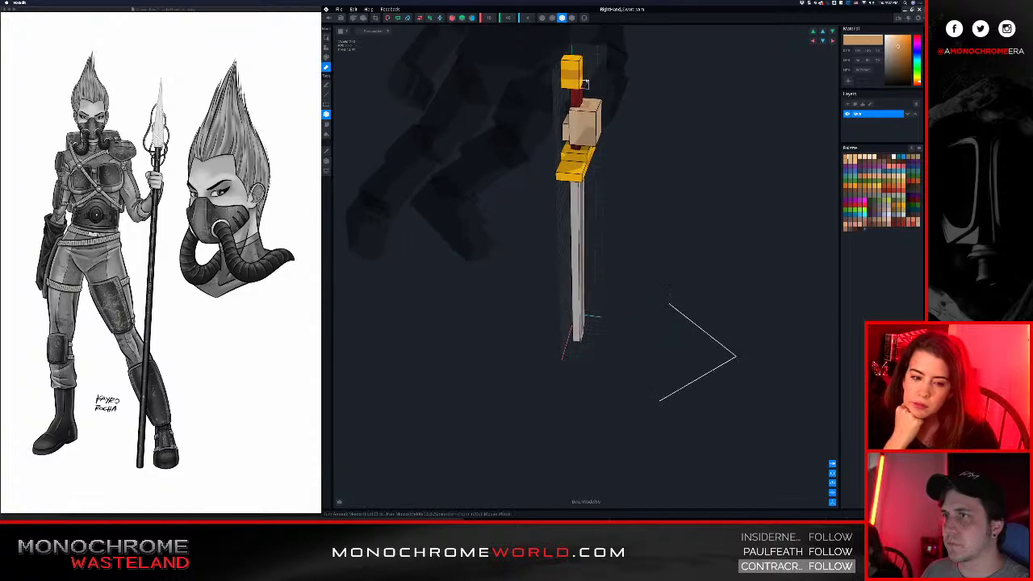
pyautogui.moveTo(580, 87); pyautogui.dragTo(574, 211, button='middle')
pyautogui.moveTo(572, 204); pyautogui.dragTo(572, 226)
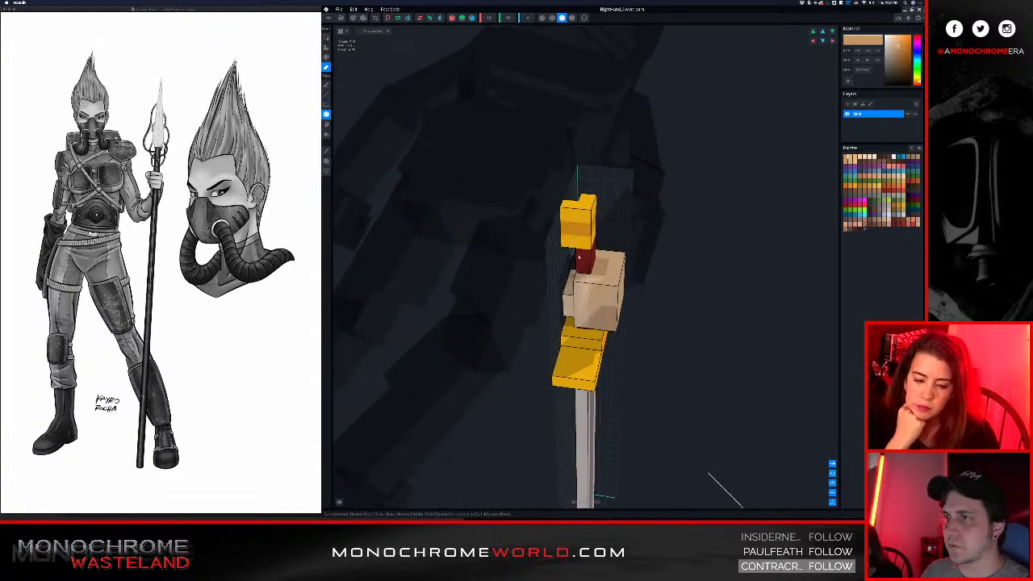
# - Erase the skin-coloured hand voxels that surround the sword's red grip from the front, side and back
pyautogui.moveTo(590, 248); pyautogui.dragTo(569, 297, button='right')
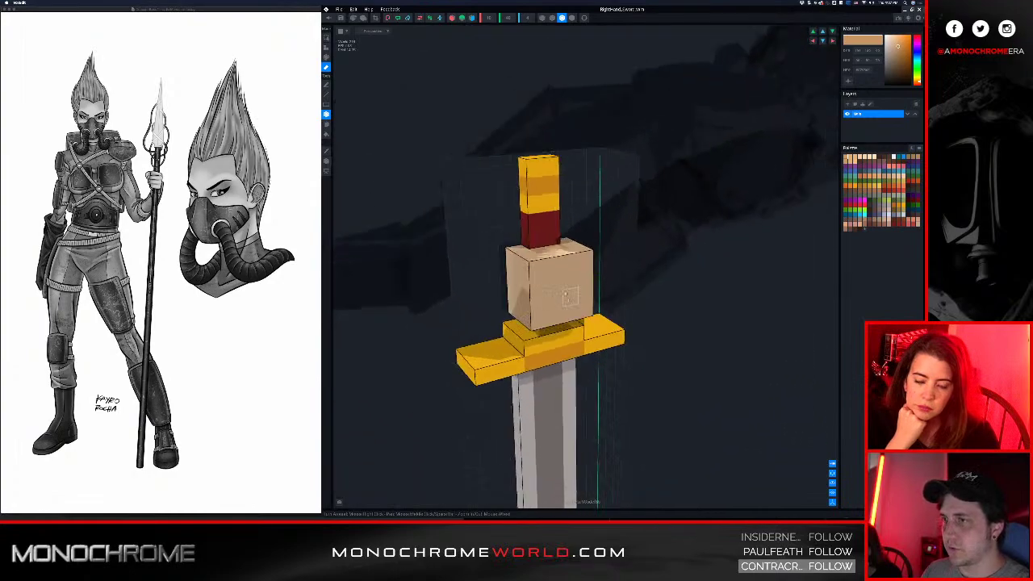
pyautogui.moveTo(555, 242); pyautogui.dragTo(573, 313)
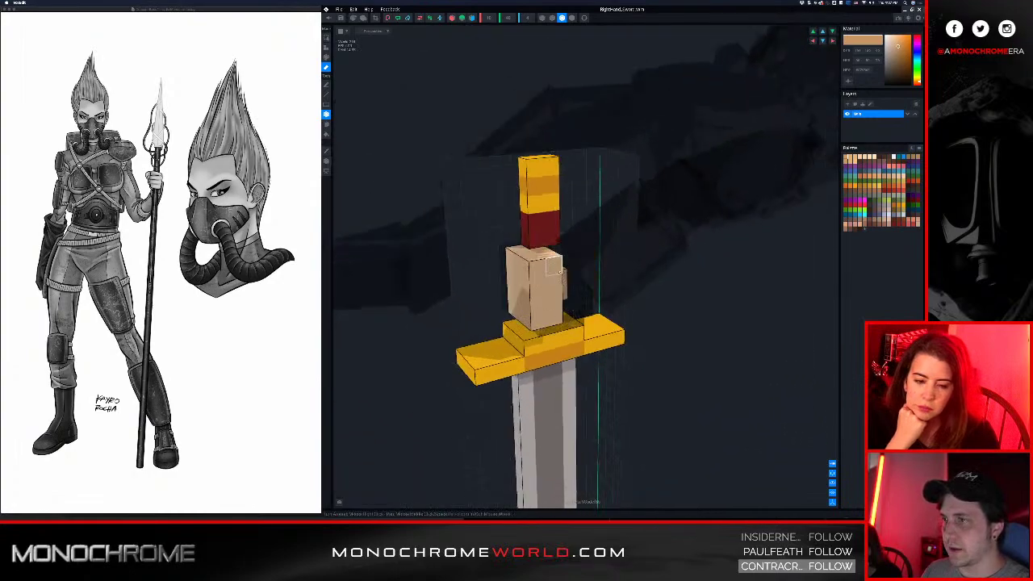
pyautogui.moveTo(550, 260); pyautogui.dragTo(529, 313)
pyautogui.moveTo(521, 269); pyautogui.dragTo(522, 279)
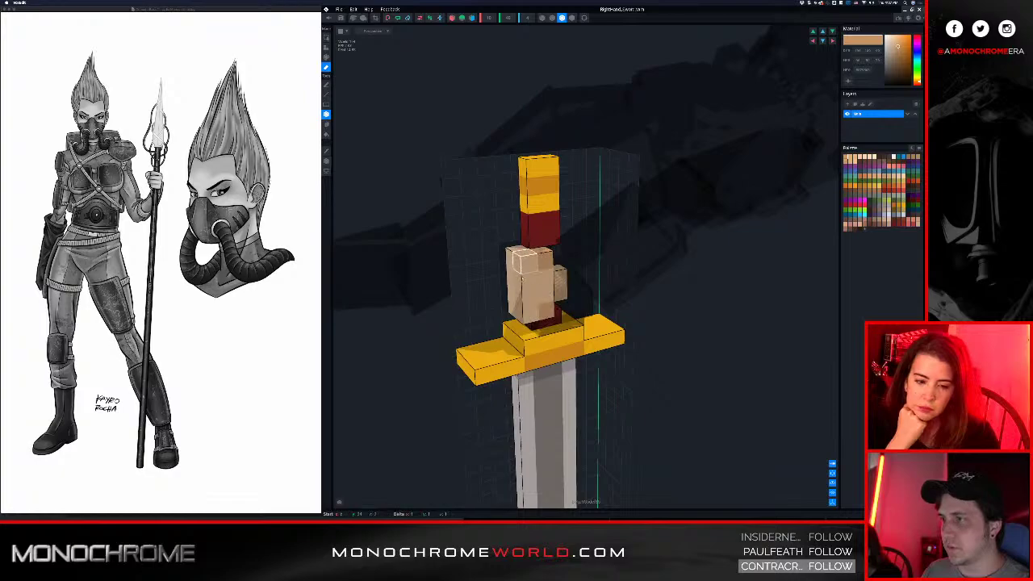
pyautogui.moveTo(524, 315); pyautogui.dragTo(524, 317)
pyautogui.moveTo(521, 260)
pyautogui.mouseDown()
pyautogui.moveTo(527, 305)
pyautogui.moveTo(547, 310)
pyautogui.mouseUp()
pyautogui.moveTo(565, 305)
pyautogui.mouseDown(button='right')
pyautogui.moveTo(550, 290)
pyautogui.moveTo(562, 284)
pyautogui.moveTo(524, 255)
pyautogui.mouseUp(button='right')
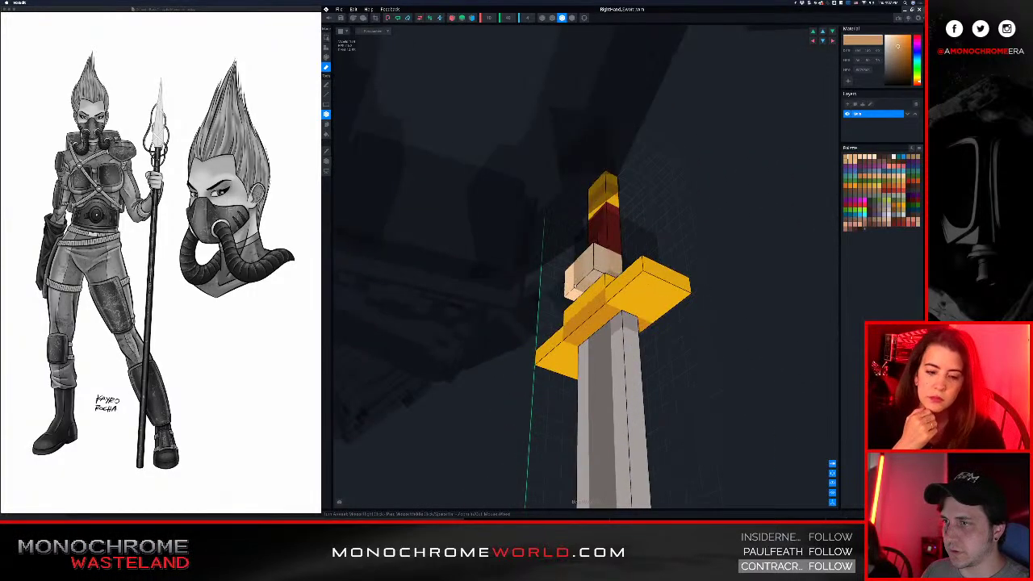
pyautogui.moveTo(594, 265); pyautogui.dragTo(586, 288, button='right')
pyautogui.moveTo(596, 255); pyautogui.dragTo(571, 277)
pyautogui.moveTo(574, 277)
pyautogui.mouseDown(button='right')
pyautogui.moveTo(602, 273)
pyautogui.moveTo(605, 288)
pyautogui.moveTo(589, 277)
pyautogui.moveTo(581, 313)
pyautogui.moveTo(575, 284)
pyautogui.mouseUp(button='right')
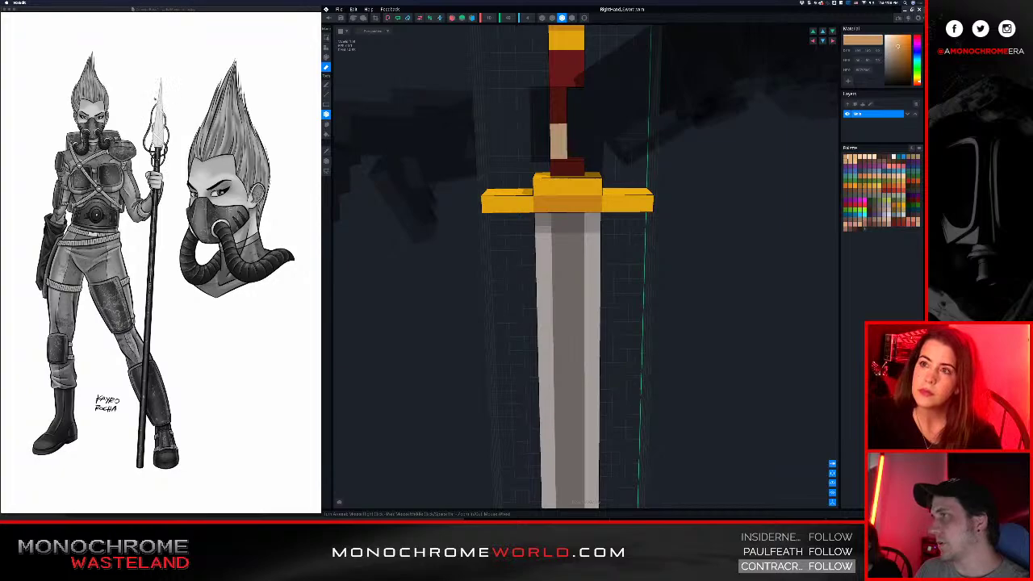
# - Erase both protruding ends of the gold crossguard, leaving only the block above the blade
pyautogui.scroll(2, 355, 196)
pyautogui.scroll(-2, 408, 230)
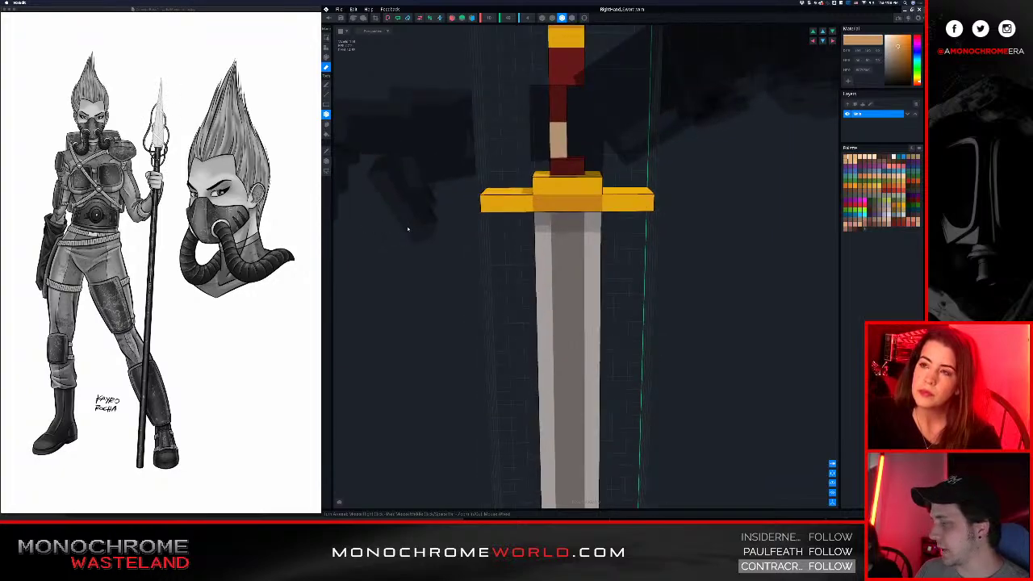
pyautogui.scroll(-1, 520, 249)
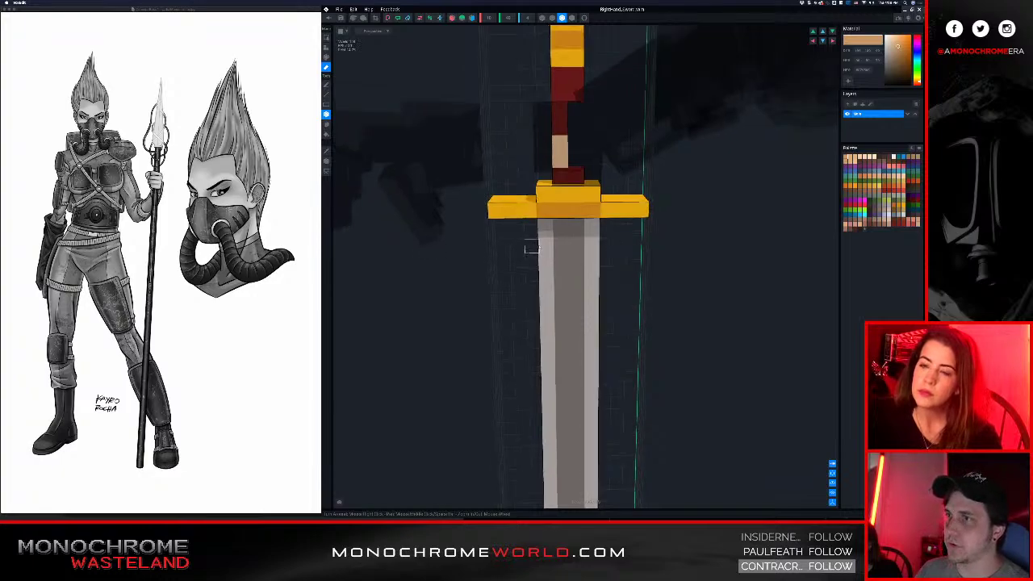
pyautogui.moveTo(629, 257); pyautogui.dragTo(591, 214, button='middle')
pyautogui.scroll(-1, 562, 220)
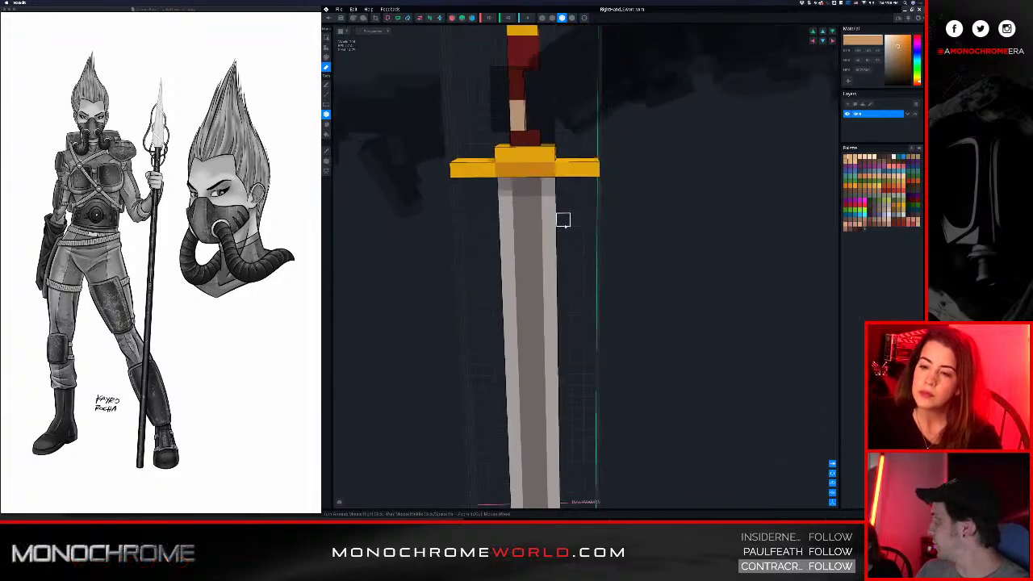
pyautogui.moveTo(563, 220); pyautogui.dragTo(569, 227, button='right')
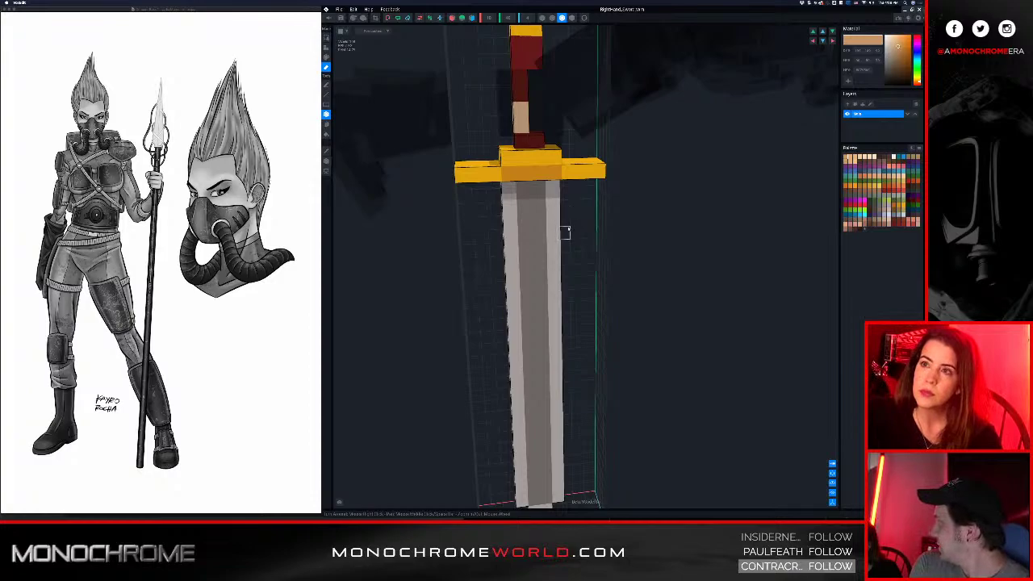
pyautogui.moveTo(492, 173); pyautogui.dragTo(466, 158)
pyautogui.moveTo(568, 160); pyautogui.dragTo(604, 187)
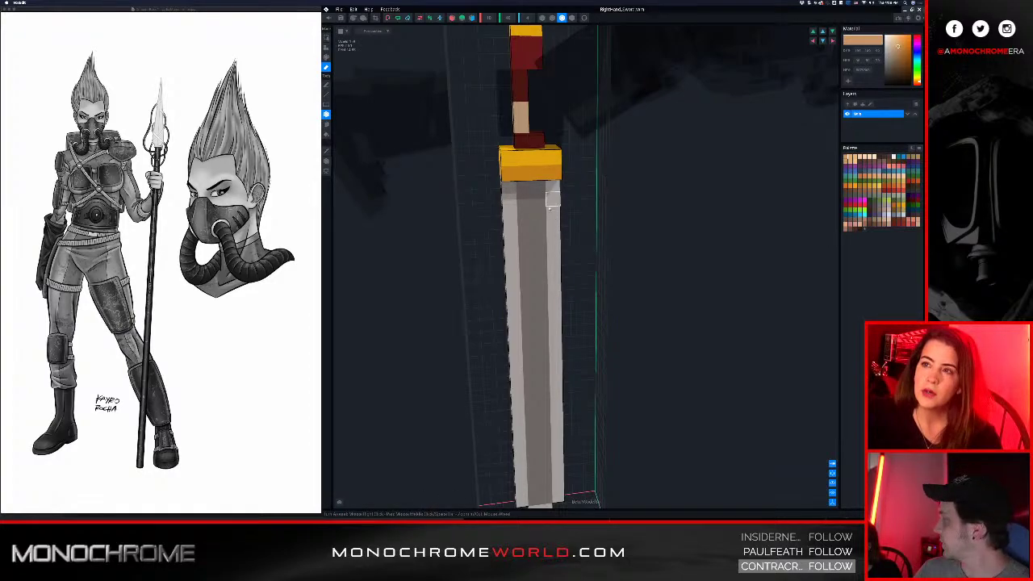
# - Erase the protruding front and back layers of the remaining gold guard block, flush with the blade
pyautogui.moveTo(523, 186)
pyautogui.mouseDown(button='right')
pyautogui.moveTo(544, 188)
pyautogui.moveTo(534, 183)
pyautogui.mouseUp(button='right')
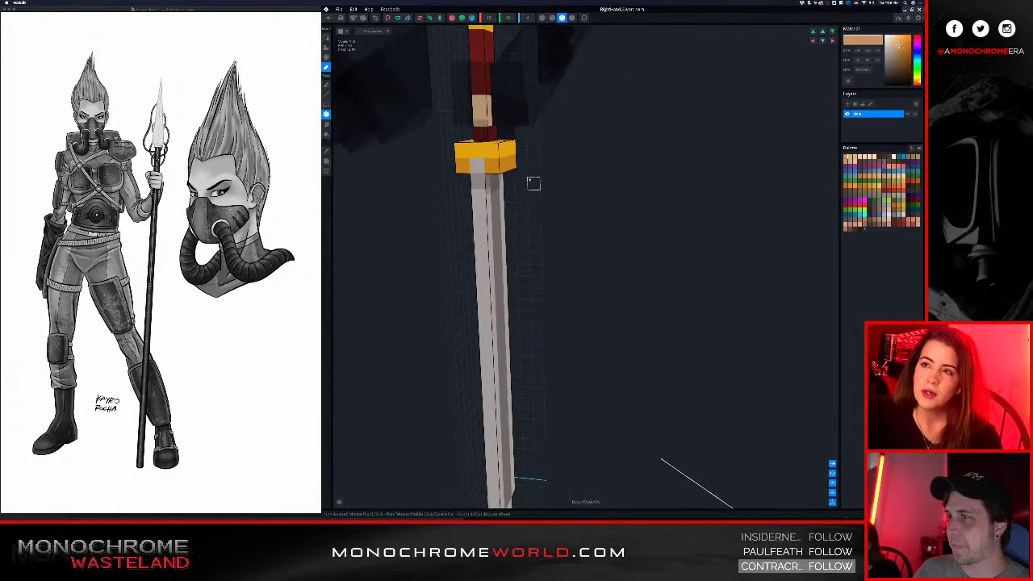
pyautogui.moveTo(501, 154); pyautogui.dragTo(519, 163)
pyautogui.moveTo(518, 166); pyautogui.dragTo(476, 160, button='right')
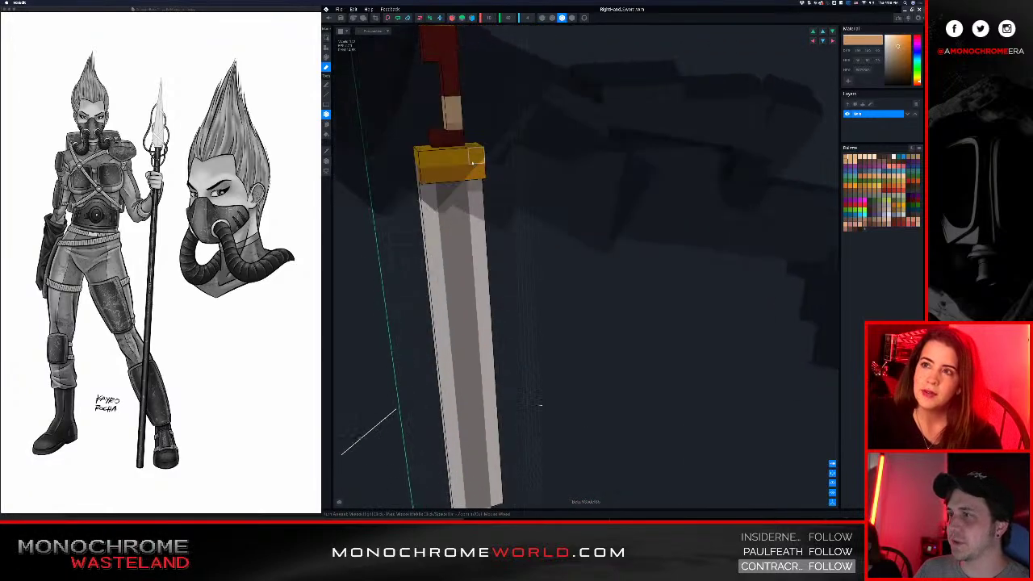
pyautogui.moveTo(476, 154); pyautogui.dragTo(439, 175)
pyautogui.moveTo(432, 177); pyautogui.dragTo(487, 181, button='right')
# - Erase the light-grey edges along both sides of the blade and guard, leaving a narrow straight shaft
pyautogui.scroll(-5, 482, 179)
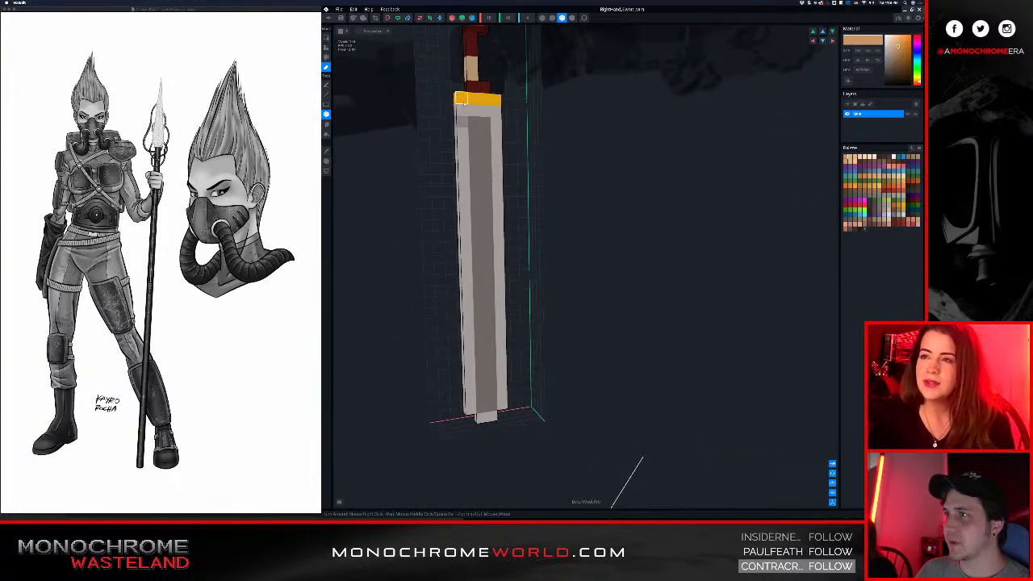
pyautogui.moveTo(460, 99); pyautogui.dragTo(453, 332)
pyautogui.moveTo(467, 402)
pyautogui.mouseDown()
pyautogui.moveTo(498, 297)
pyautogui.moveTo(494, 153)
pyautogui.mouseUp()
pyautogui.moveTo(497, 104); pyautogui.dragTo(497, 100)
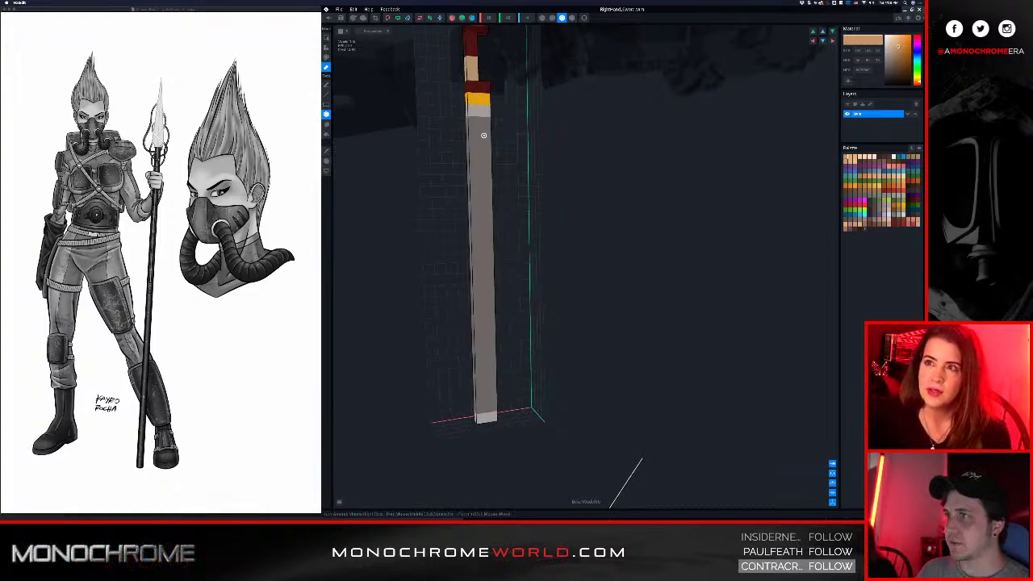
# - Paint the whole shaft, from the gold pommel down to the blade tip, with the dark palette colour
pyautogui.moveTo(481, 134); pyautogui.dragTo(476, 134, button='right')
pyautogui.scroll(-2, 476, 134)
pyautogui.moveTo(482, 72); pyautogui.dragTo(485, 164, button='middle')
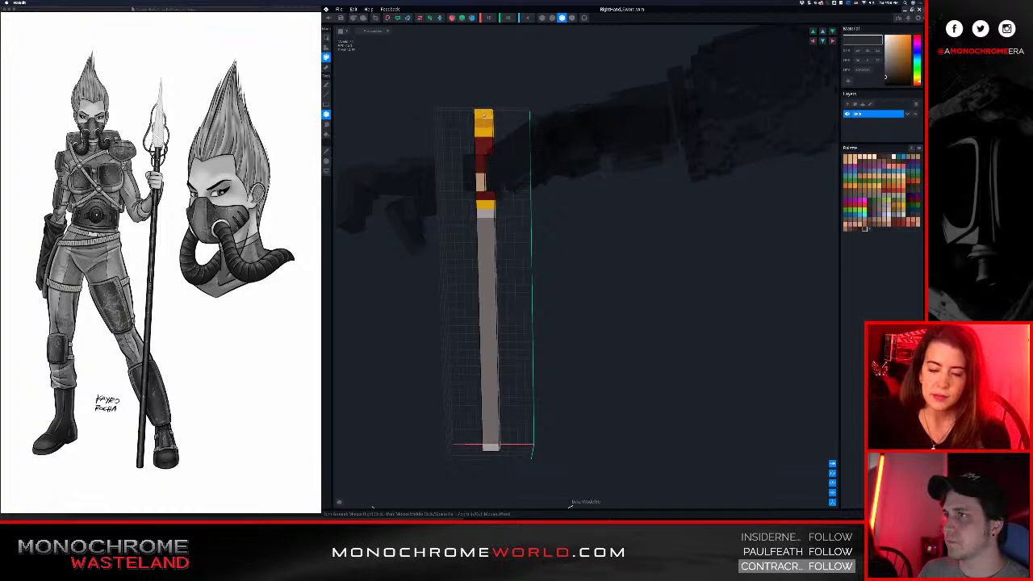
pyautogui.moveTo(485, 115); pyautogui.dragTo(490, 457)
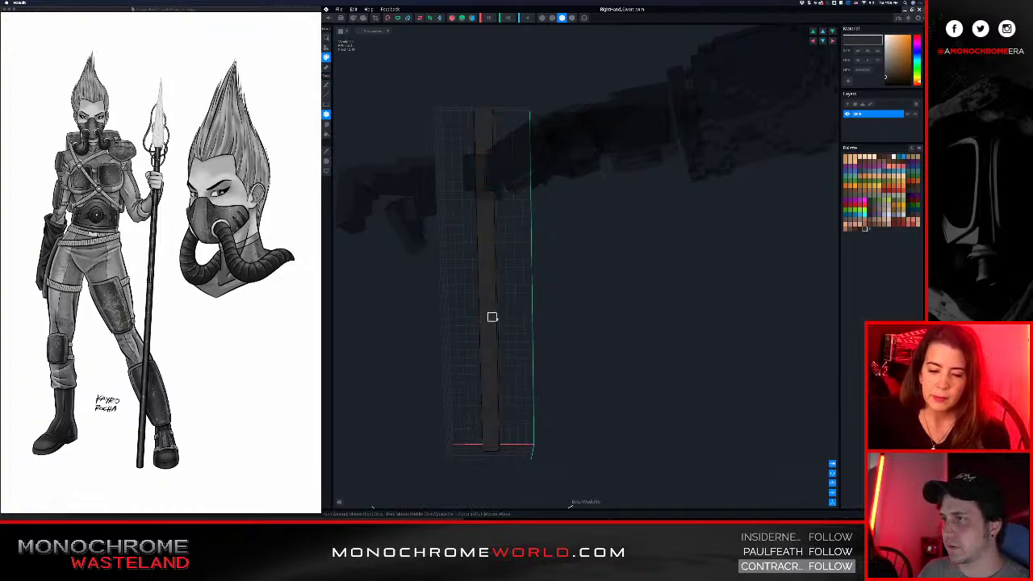
# - Fill the missing voxels in the shaft's former grip area to make the shaft evenly thick
pyautogui.scroll(5, 495, 266)
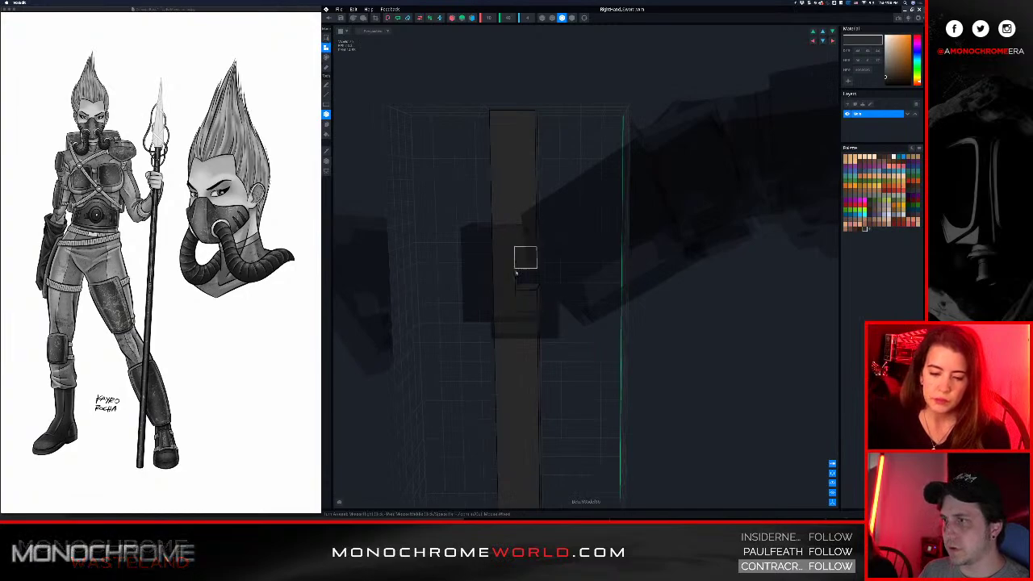
pyautogui.moveTo(526, 288); pyautogui.dragTo(502, 296, button='middle')
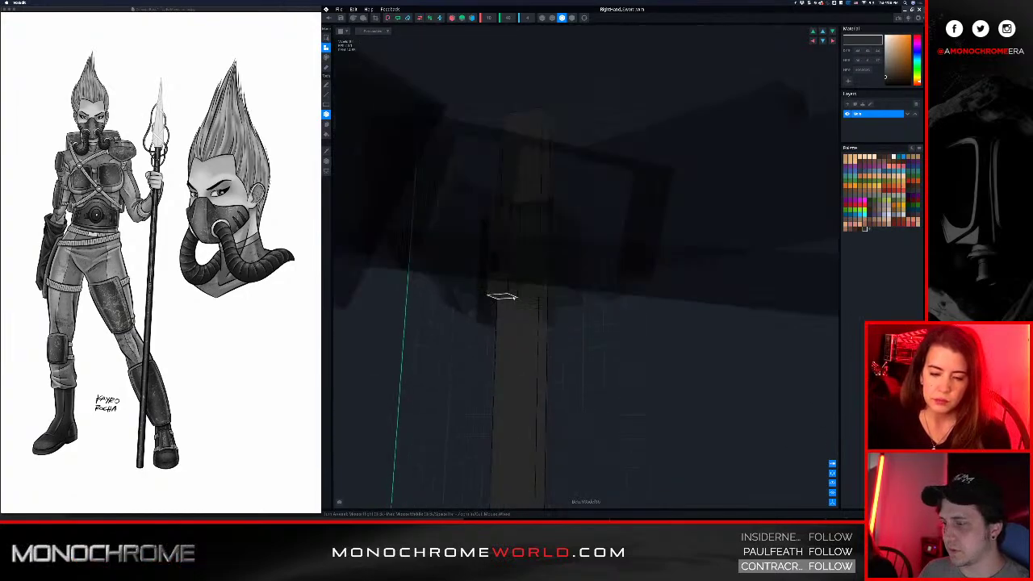
pyautogui.moveTo(498, 261); pyautogui.dragTo(518, 214, button='middle')
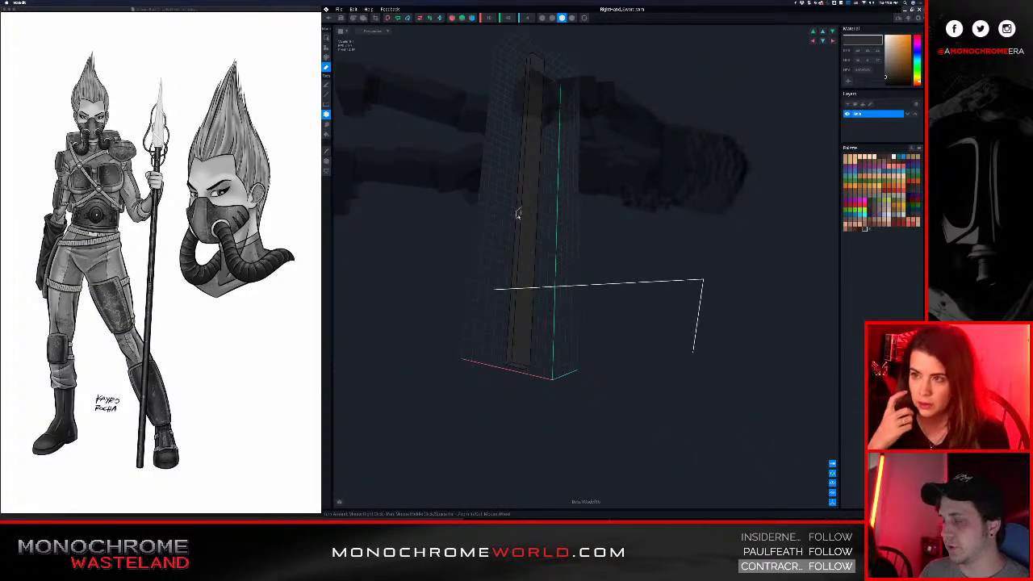
# - Erase the surplus layer of voxels along one face of the shaft, over its full length
pyautogui.moveTo(536, 54); pyautogui.dragTo(504, 364)
pyautogui.moveTo(532, 208); pyautogui.dragTo(526, 238, button='middle')
pyautogui.scroll(-4, 544, 249)
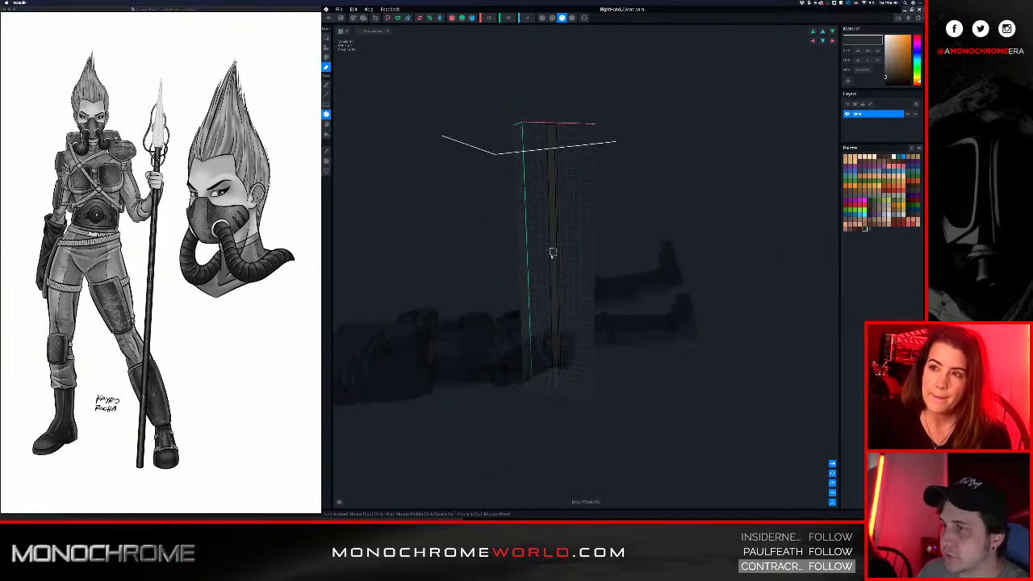
pyautogui.moveTo(551, 272); pyautogui.dragTo(508, 156, button='middle')
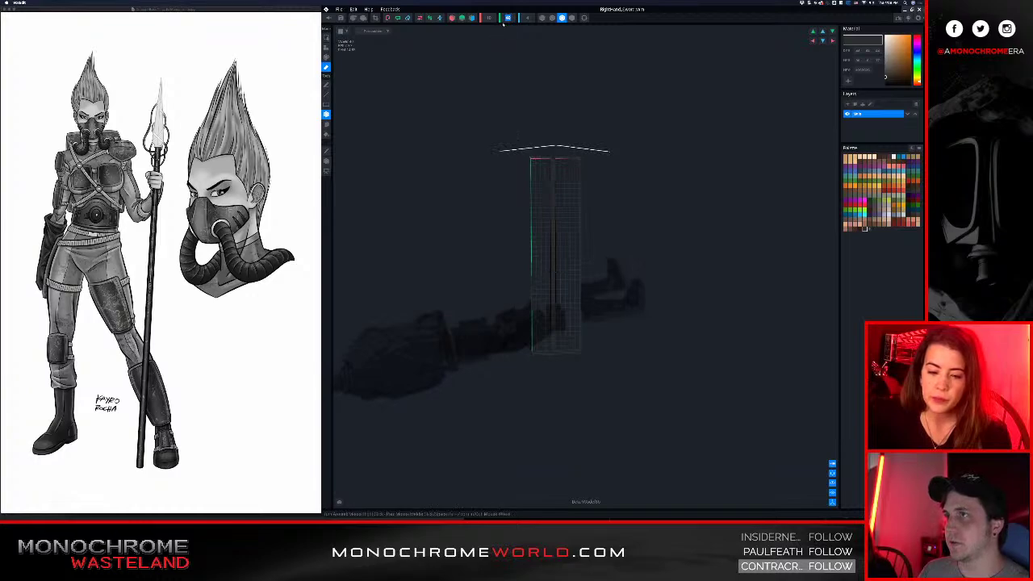
# - Set the model volume's height to 50 and add dark voxels at the shaft's end to lengthen it
pyautogui.write('50')
pyautogui.press('Return')
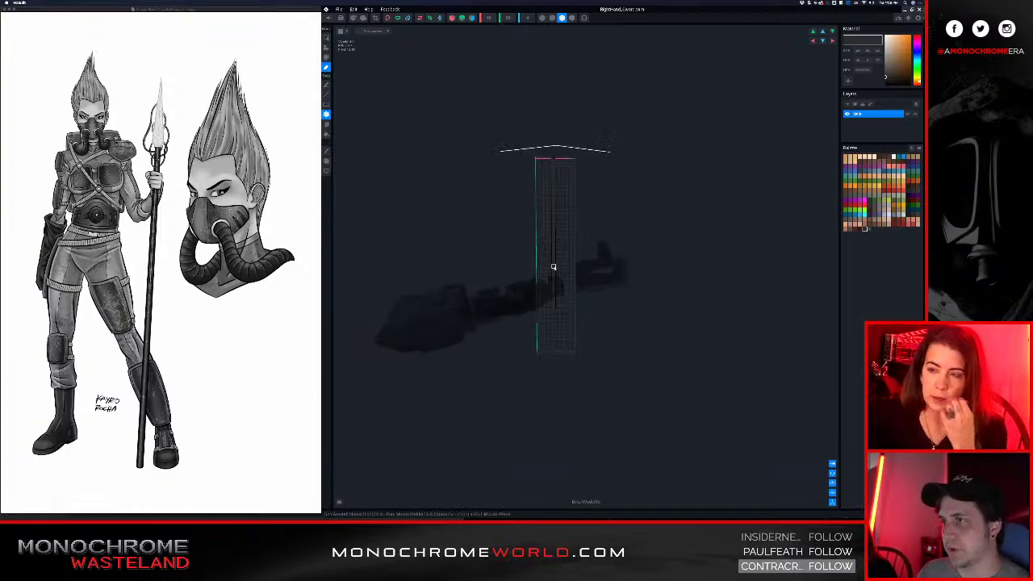
pyautogui.scroll(3, 553, 266)
pyautogui.moveTo(554, 280); pyautogui.dragTo(543, 294, button='right')
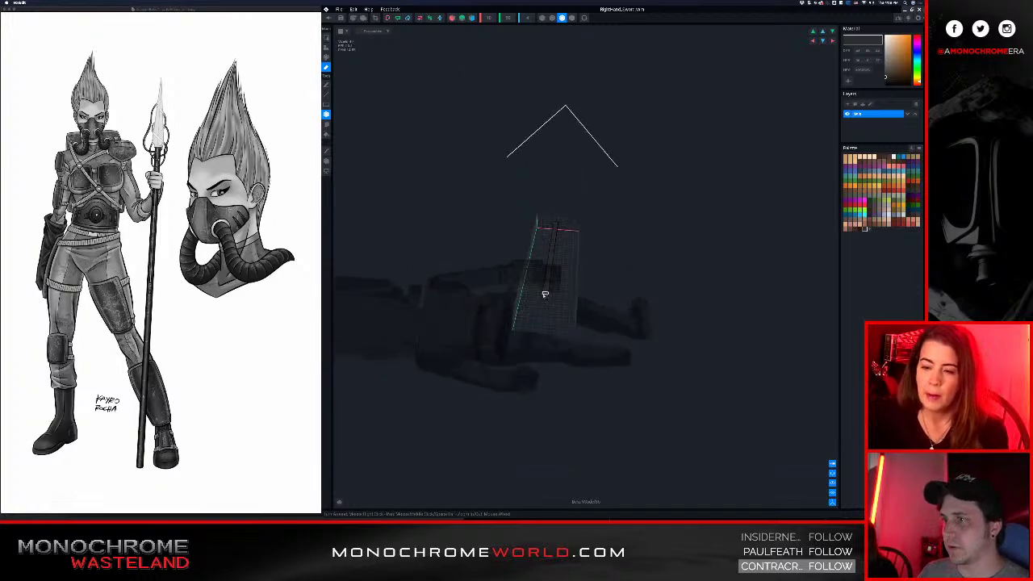
pyautogui.scroll(3, 542, 294)
pyautogui.press('a')
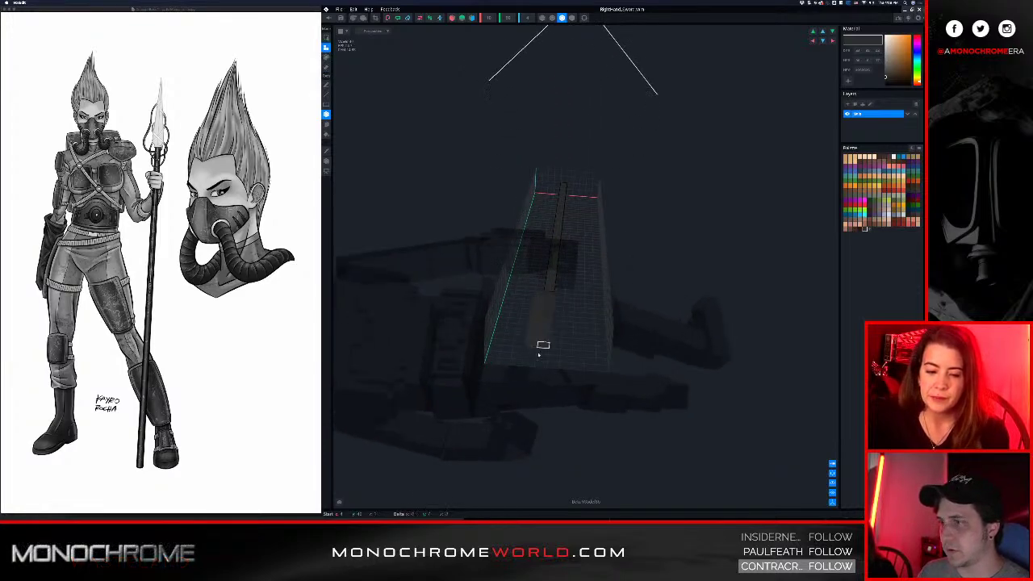
pyautogui.moveTo(540, 363); pyautogui.dragTo(559, 285, button='right')
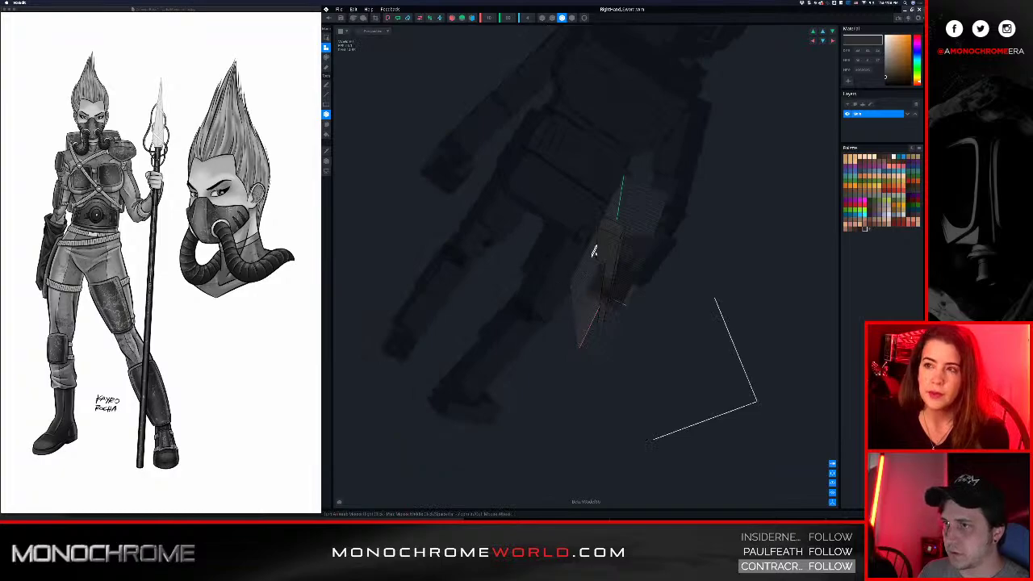
# - Erase the excess voxels beside the newly added section so the shaft stays narrow and straight
pyautogui.press('e')
pyautogui.moveTo(594, 261); pyautogui.dragTo(595, 260)
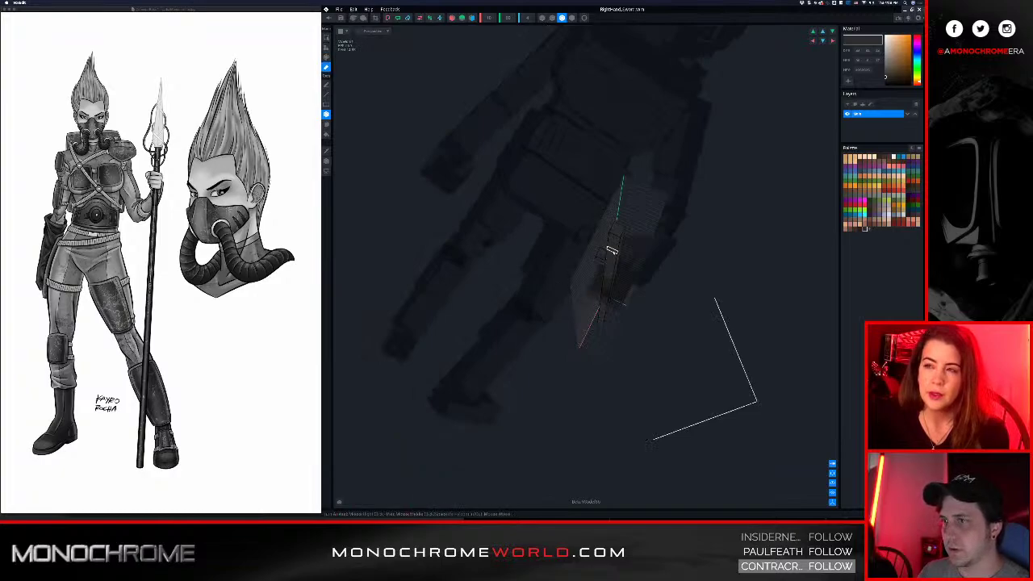
pyautogui.moveTo(603, 255); pyautogui.dragTo(572, 311, button='right')
pyautogui.scroll(5, 588, 293)
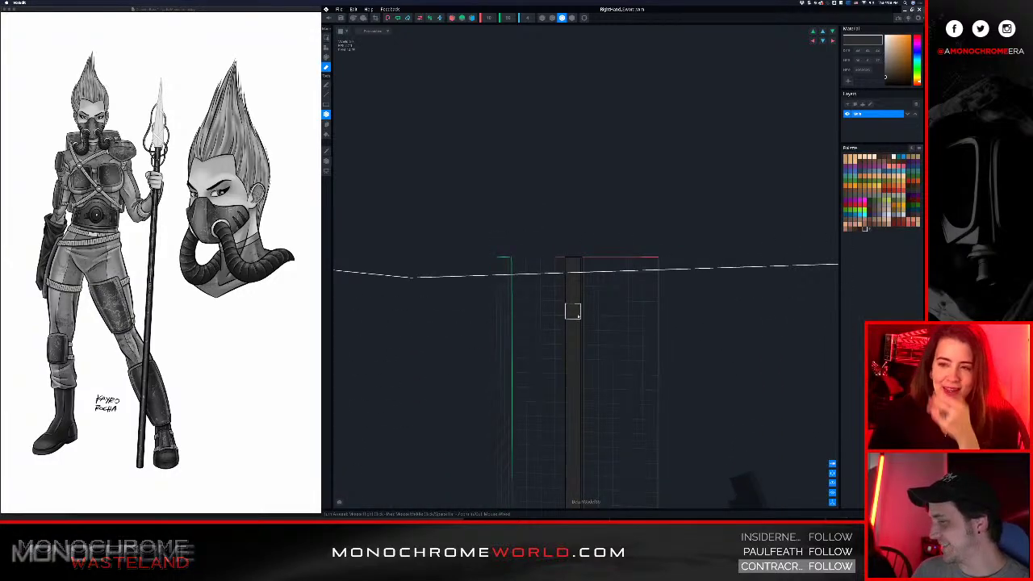
# - Paint the upper end section of the shaft with an off-white colour as the base of the spearhead
pyautogui.moveTo(582, 325); pyautogui.dragTo(572, 312, button='right')
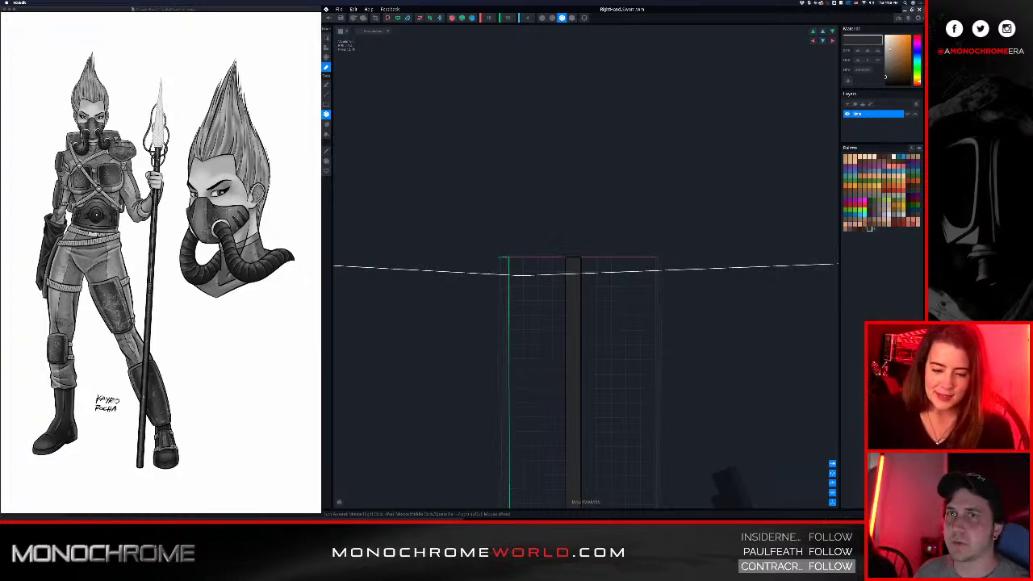
pyautogui.click(887, 43)
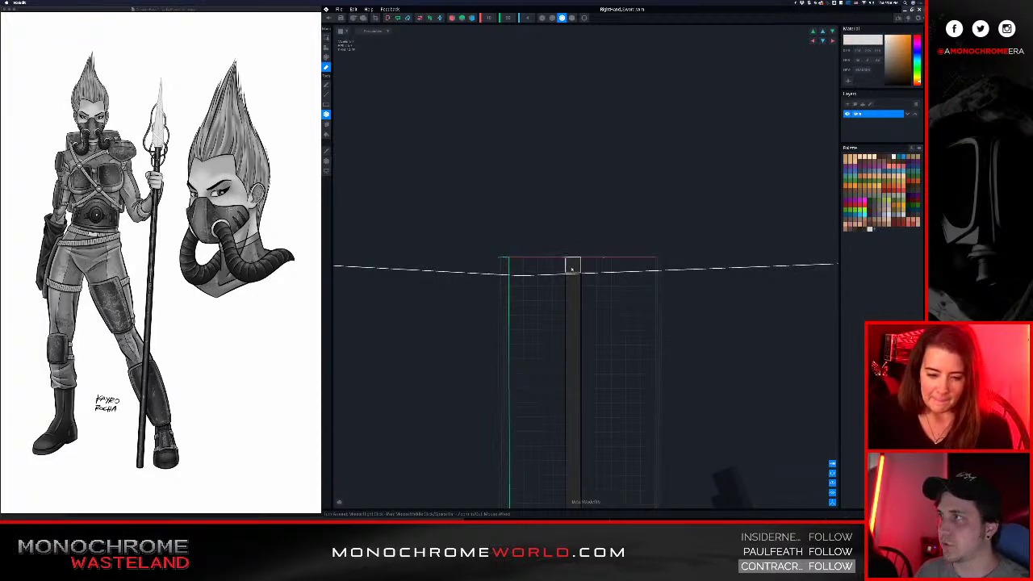
pyautogui.moveTo(573, 265); pyautogui.dragTo(572, 420)
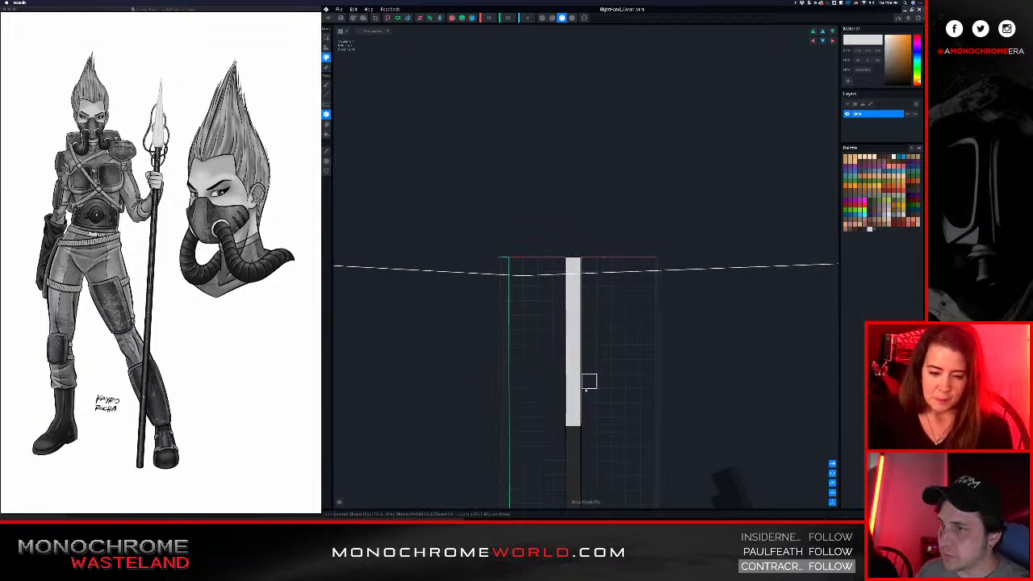
pyautogui.moveTo(590, 387); pyautogui.dragTo(575, 389, button='right')
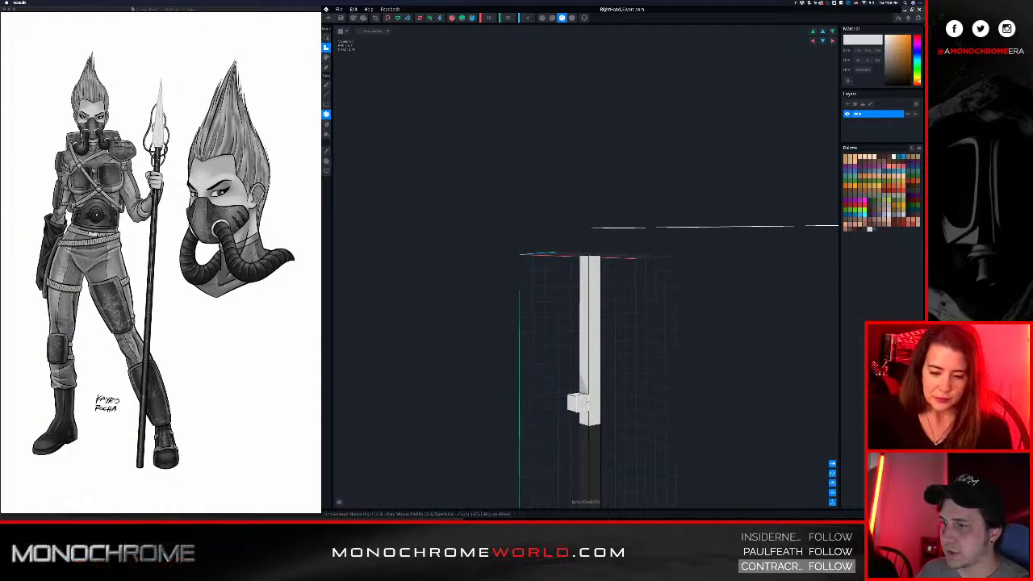
# - Add off-white voxels on both sides of the spearhead's lower part and build them upward into a wide blade
pyautogui.moveTo(577, 403); pyautogui.dragTo(469, 353, button='right')
pyautogui.click(474, 370)
pyautogui.click(473, 359)
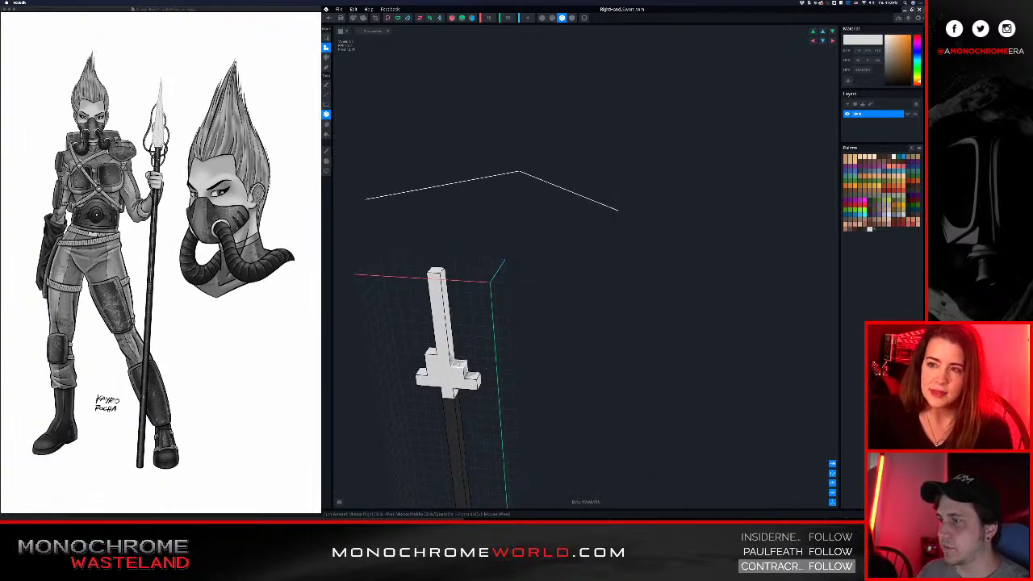
pyautogui.click(458, 351)
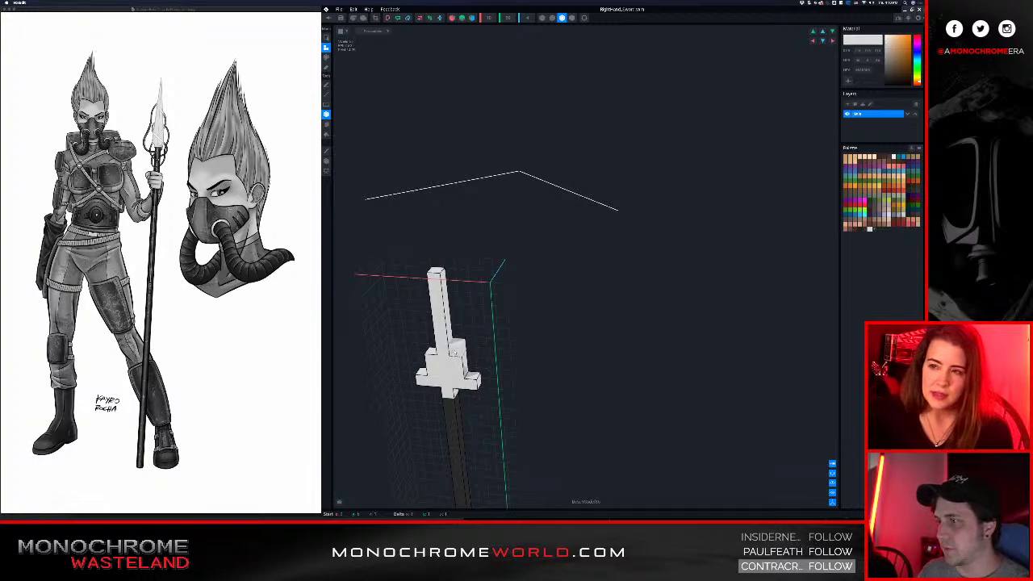
pyautogui.click(432, 352)
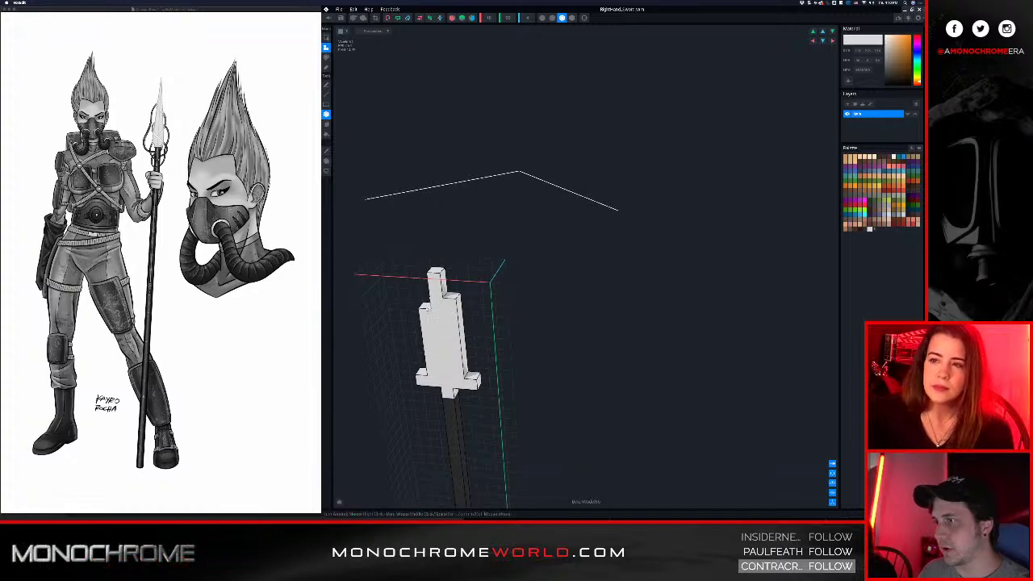
pyautogui.moveTo(425, 306); pyautogui.dragTo(446, 323, button='right')
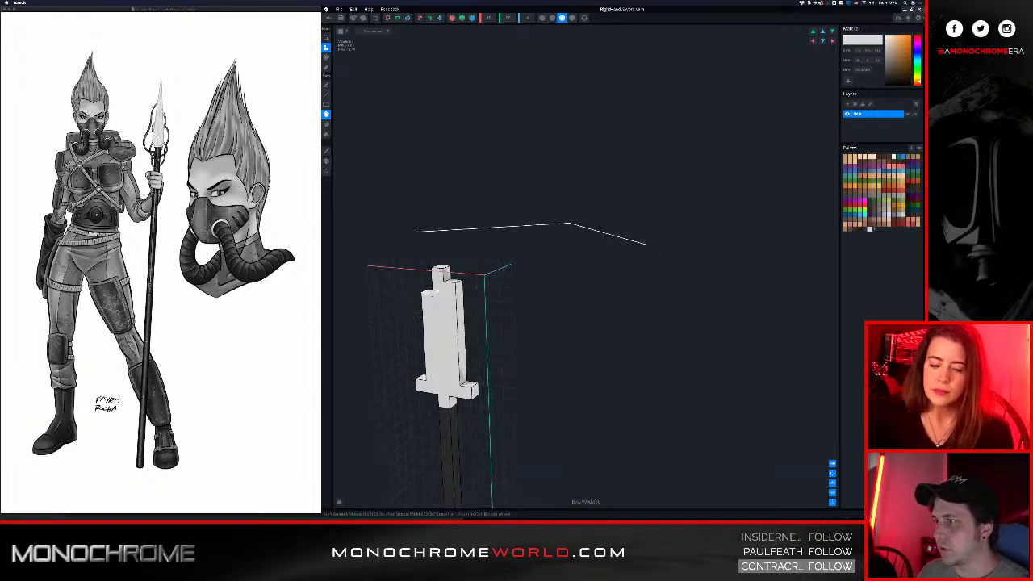
# - Erase the two protruding guard voxels and the bottom row of the blade's sides, exposing the narrow neck
pyautogui.moveTo(451, 341); pyautogui.dragTo(472, 339, button='right')
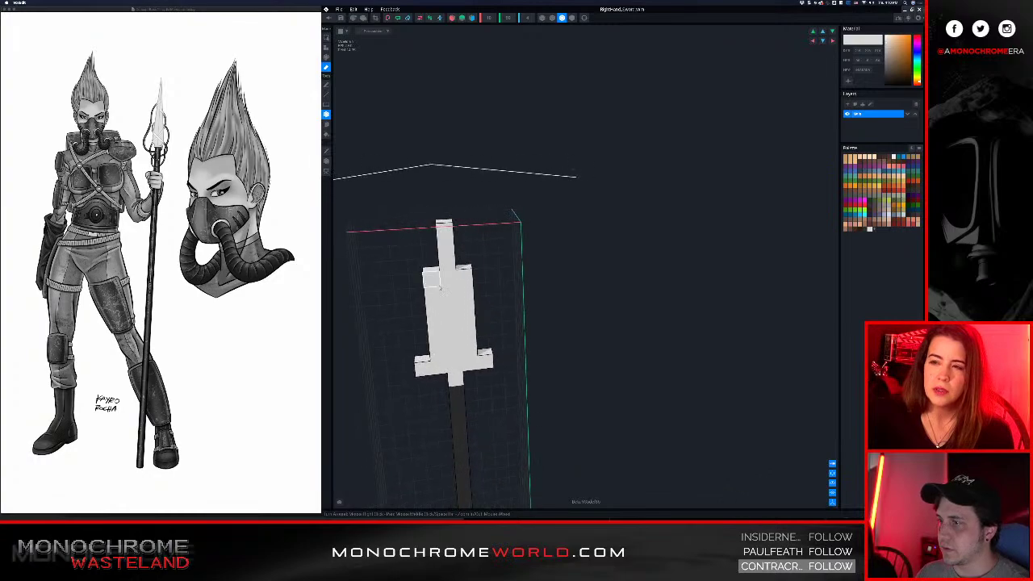
pyautogui.click(425, 369)
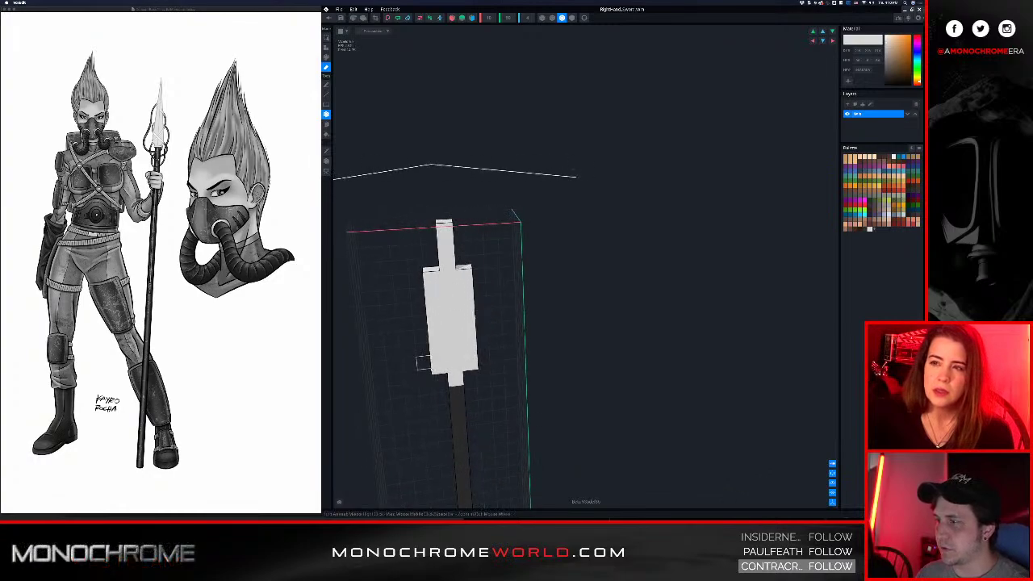
pyautogui.click(440, 367)
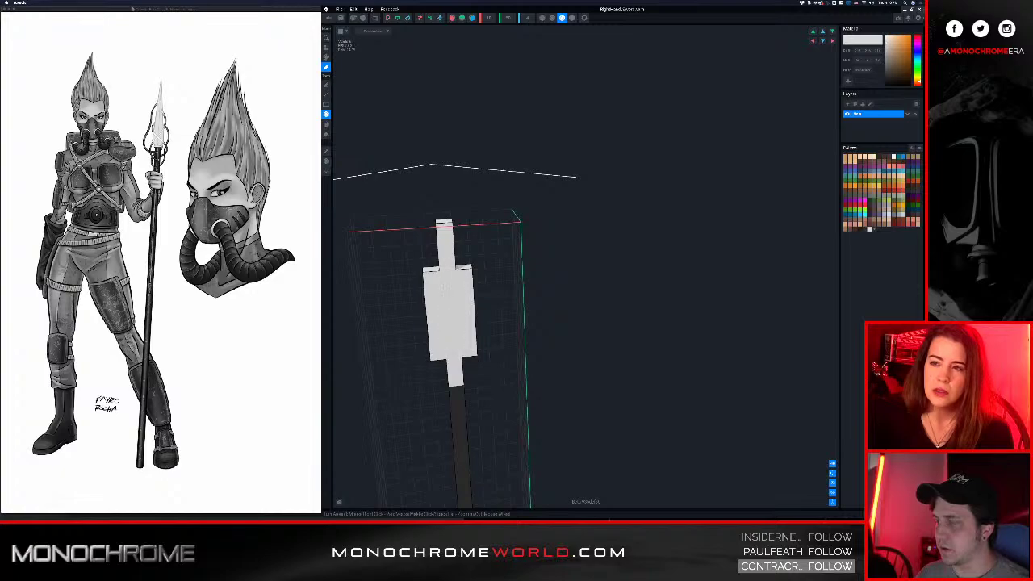
# - Extend both sides of the blade upward with off-white voxels, leaving a short central tip
pyautogui.click(431, 257)
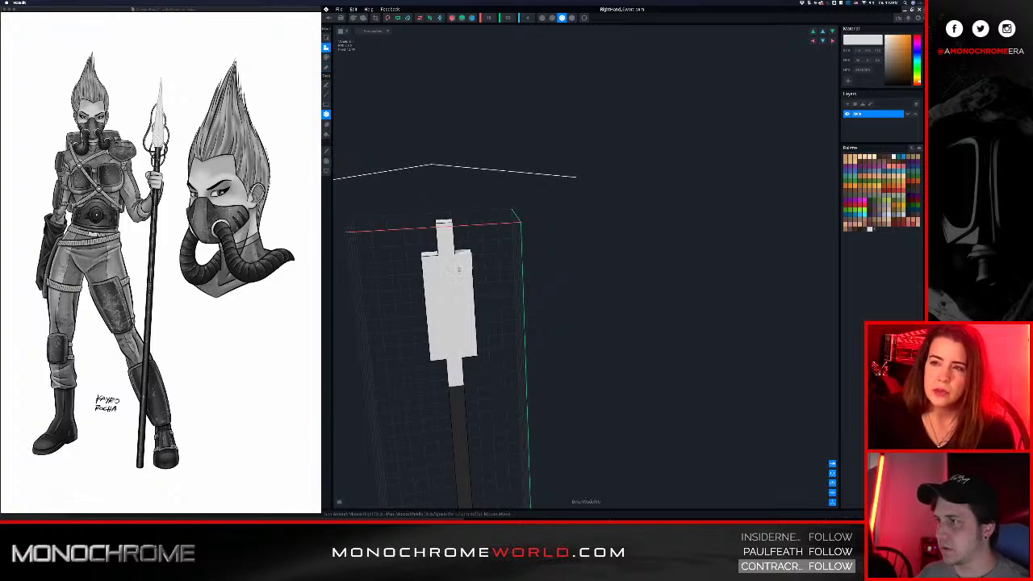
pyautogui.moveTo(471, 320); pyautogui.dragTo(447, 323, button='right')
pyautogui.click(452, 248)
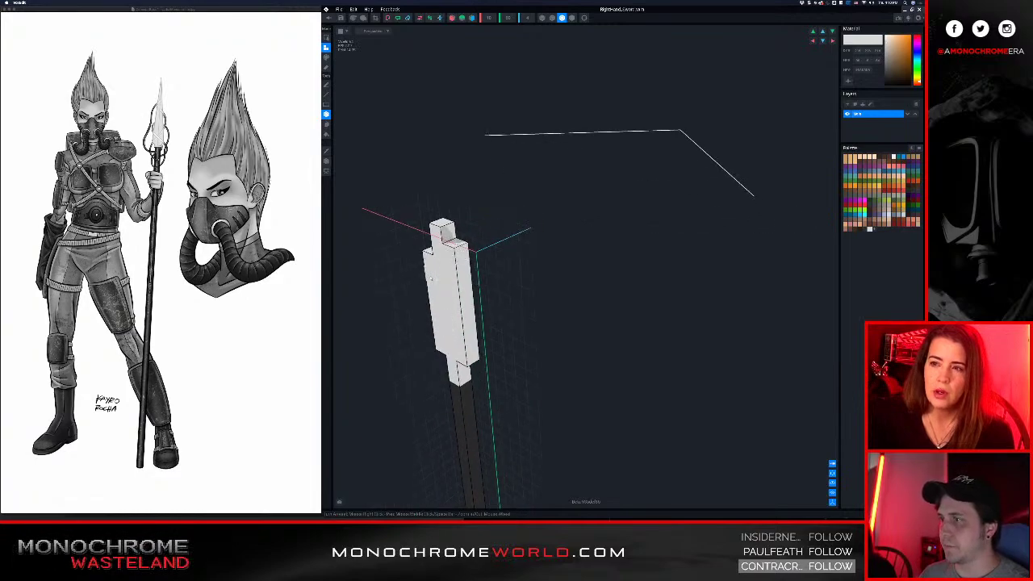
pyautogui.moveTo(452, 245); pyautogui.dragTo(393, 265, button='right')
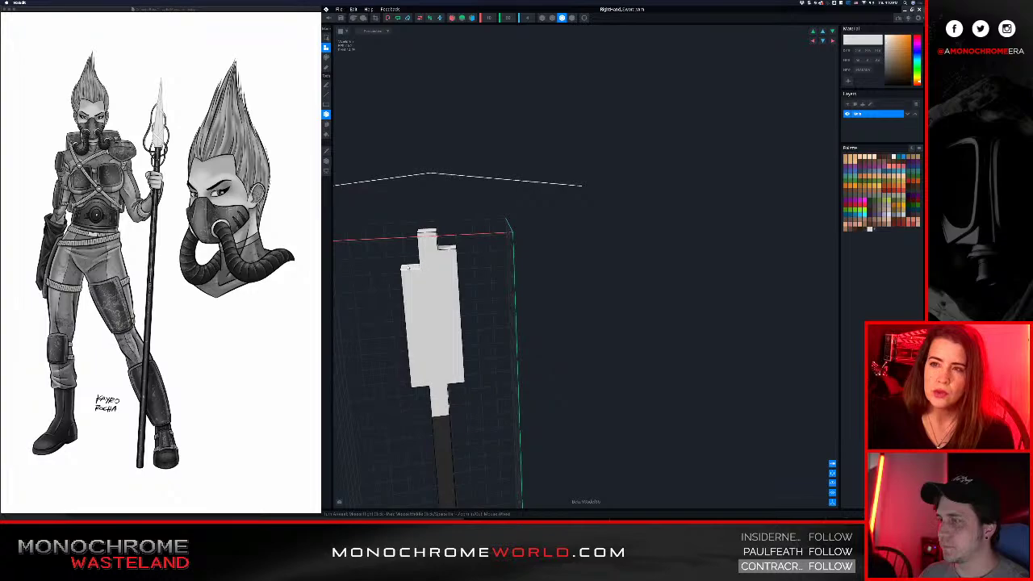
pyautogui.moveTo(444, 305); pyautogui.dragTo(441, 294, button='right')
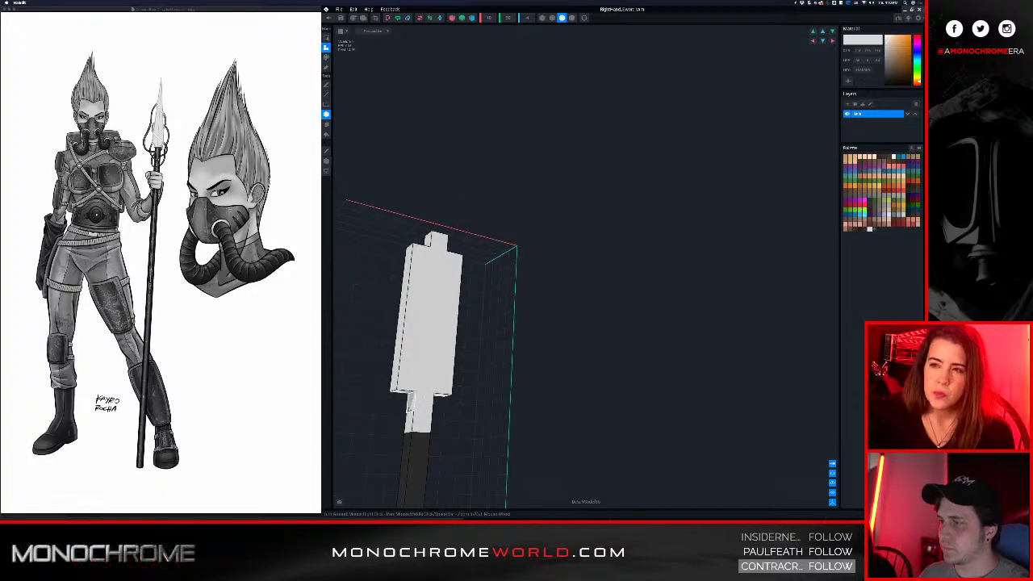
# - Erase the top voxel row from both sides of the blade to lengthen the central tip
pyautogui.click(411, 402)
pyautogui.moveTo(414, 413); pyautogui.dragTo(425, 409, button='right')
pyautogui.moveTo(425, 408); pyautogui.dragTo(432, 382)
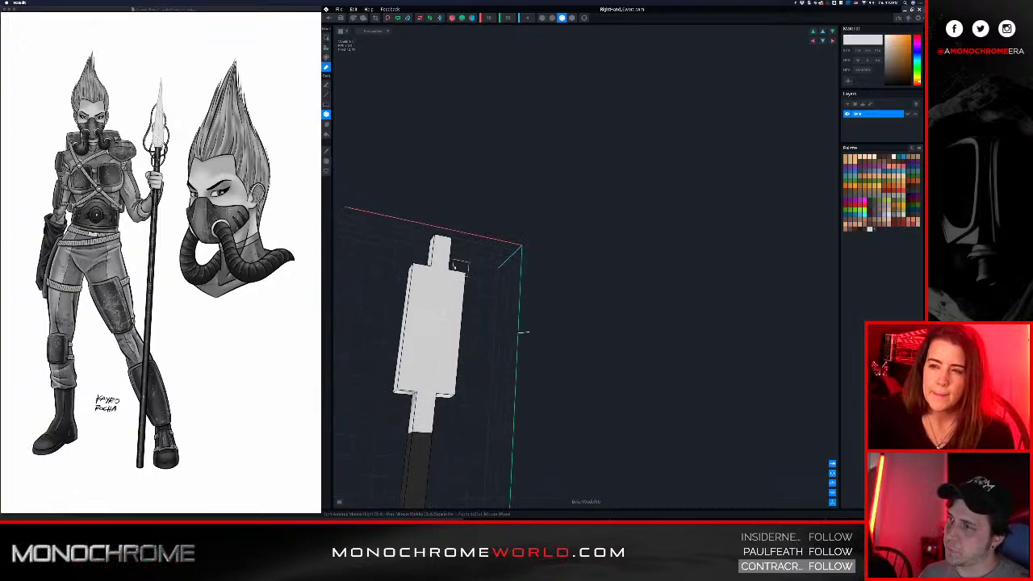
pyautogui.moveTo(442, 306); pyautogui.dragTo(453, 312, button='right')
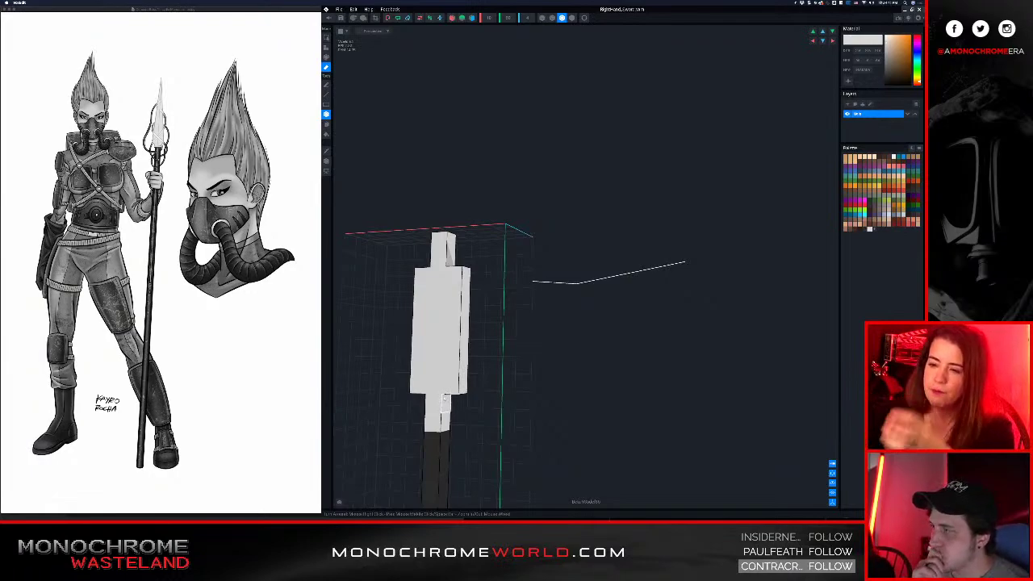
# - Extend both sides of the blade downward by one voxel row along the neck
pyautogui.moveTo(437, 399); pyautogui.dragTo(436, 400, button='right')
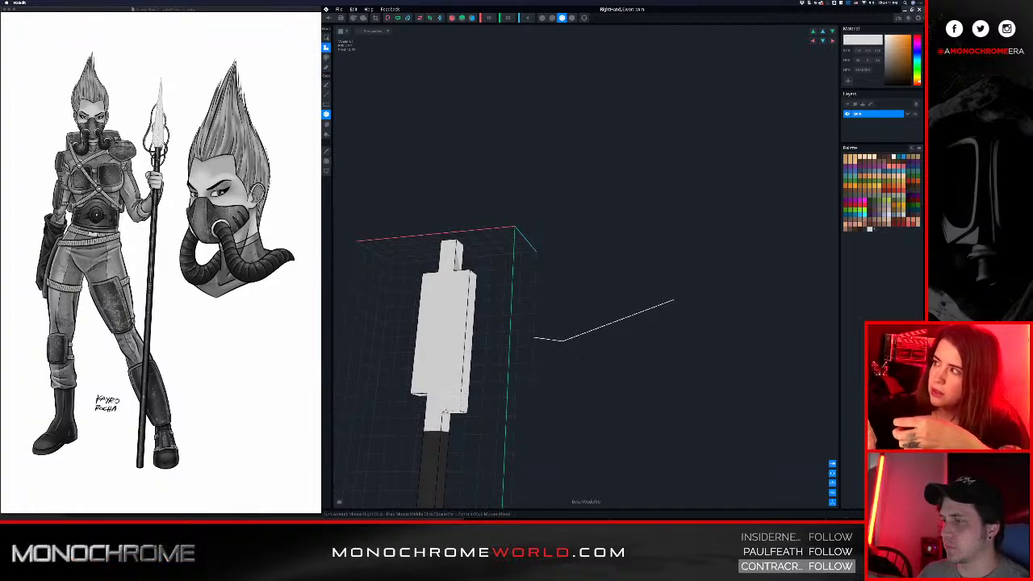
pyautogui.moveTo(439, 406)
pyautogui.mouseDown(button='right')
pyautogui.moveTo(442, 414)
pyautogui.moveTo(426, 409)
pyautogui.mouseUp(button='right')
pyautogui.click(433, 409)
# - Add vertical off-white ridges along the centre of the blade's front and back faces
pyautogui.moveTo(426, 409); pyautogui.dragTo(385, 400, button='middle')
pyautogui.click(406, 409)
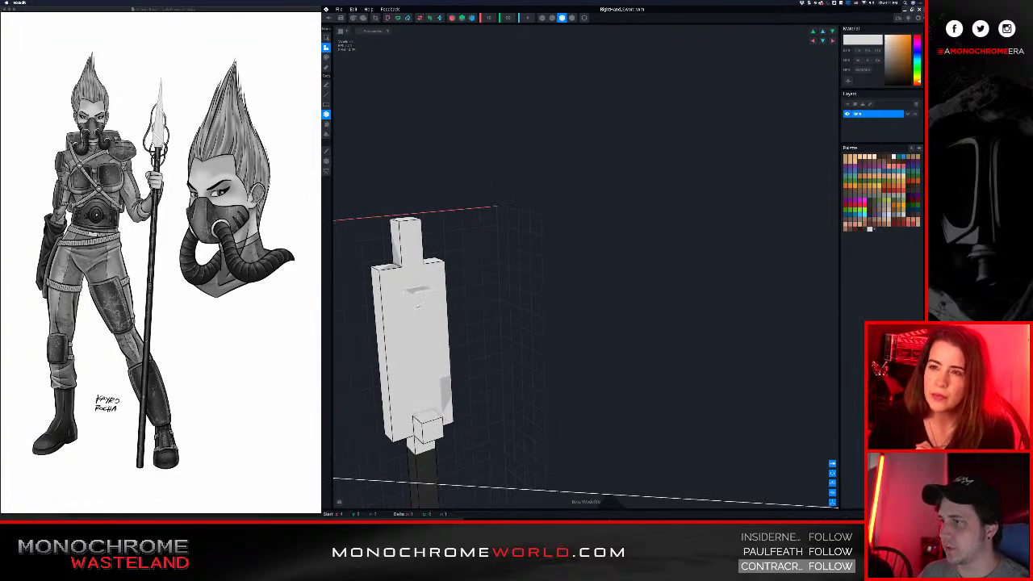
pyautogui.moveTo(418, 300); pyautogui.dragTo(411, 338, button='middle')
pyautogui.moveTo(424, 337); pyautogui.dragTo(425, 406, button='right')
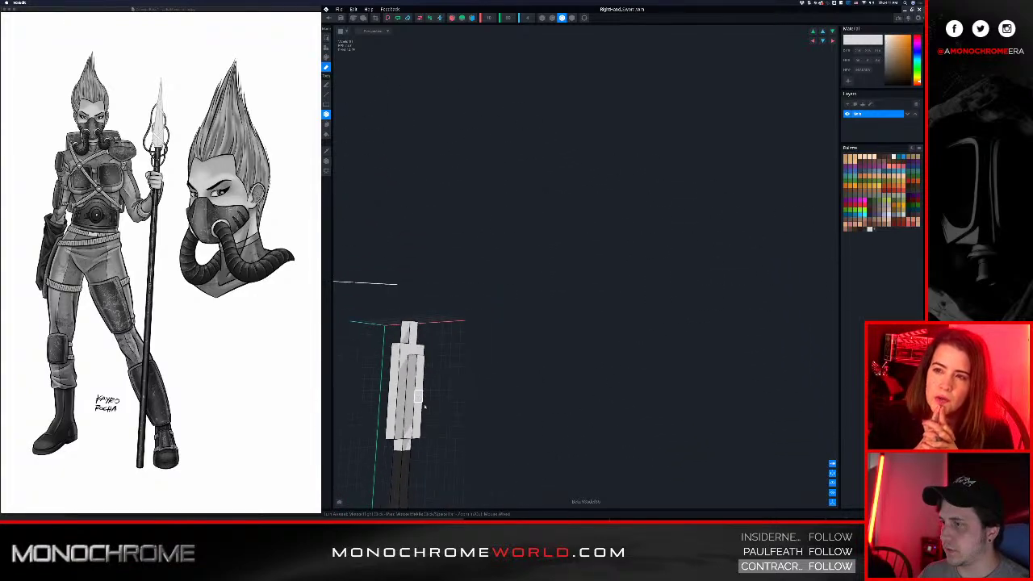
pyautogui.moveTo(427, 412); pyautogui.dragTo(457, 282, button='middle')
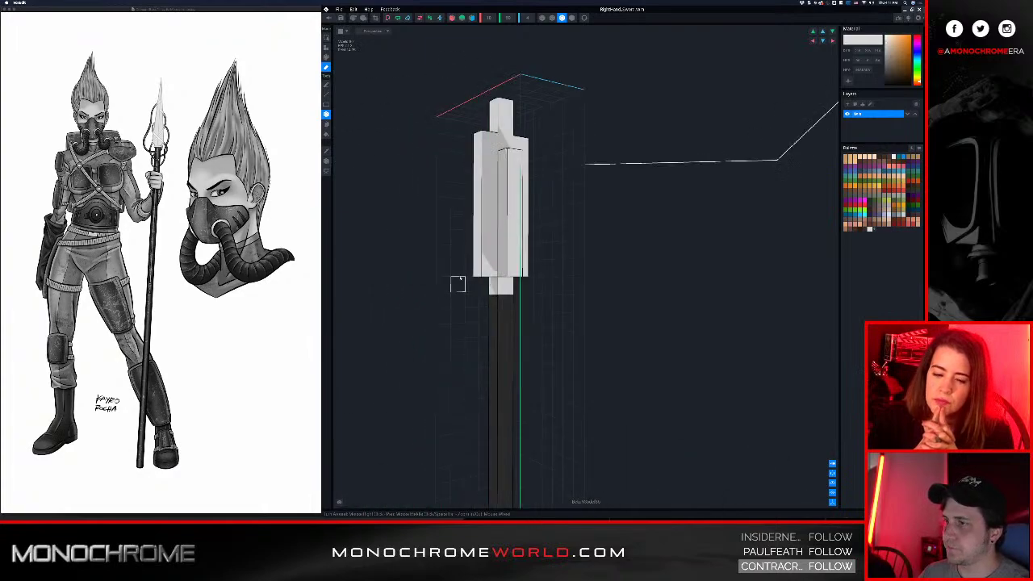
pyautogui.moveTo(519, 263); pyautogui.dragTo(487, 281, button='middle')
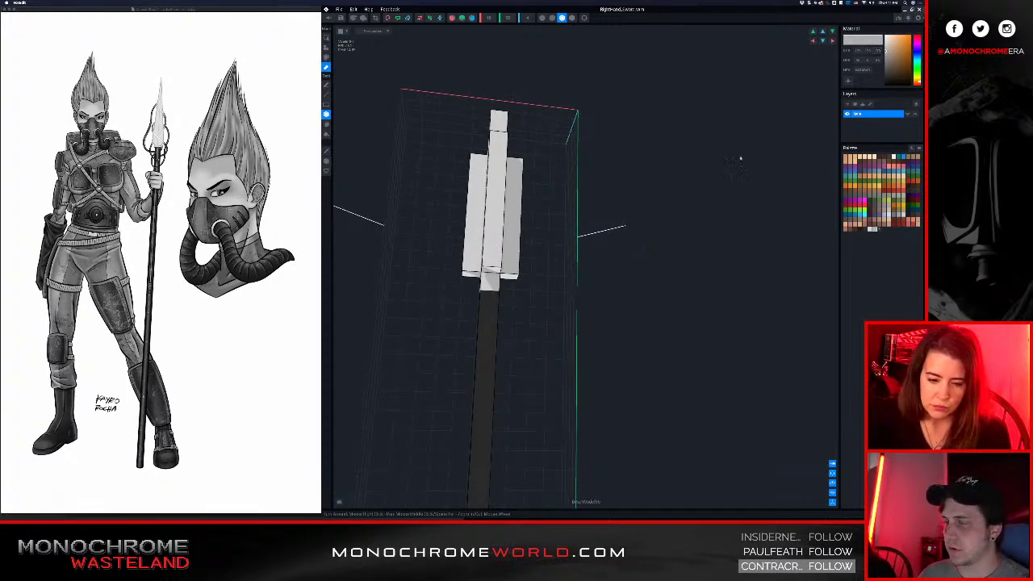
# - Build a square light-grey collar around the neck, directly beneath the blade
pyautogui.moveTo(488, 278); pyautogui.dragTo(502, 185, button='middle')
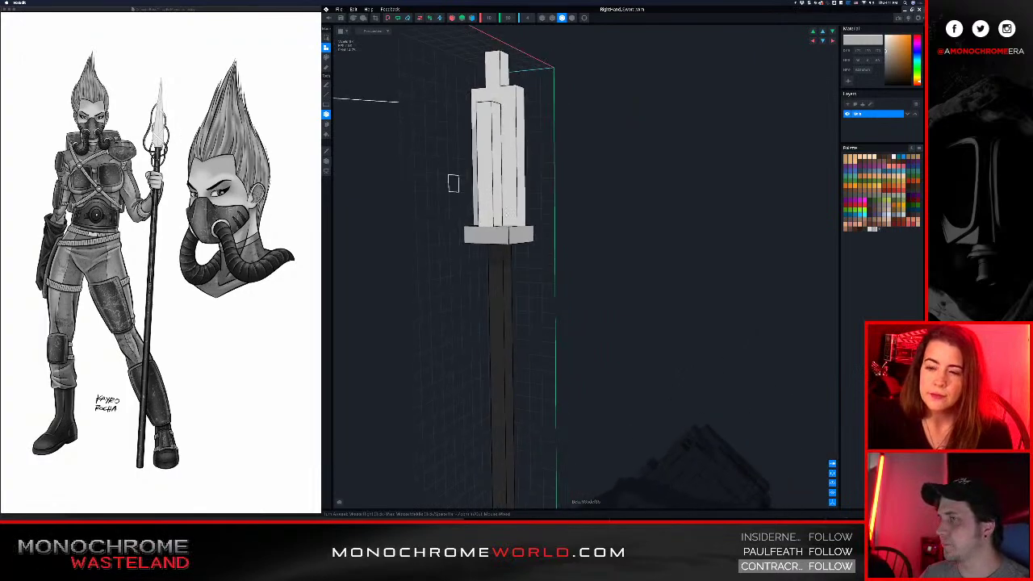
pyautogui.moveTo(453, 183); pyautogui.dragTo(507, 217, button='middle')
pyautogui.moveTo(469, 223); pyautogui.dragTo(504, 230, button='right')
pyautogui.moveTo(498, 287); pyautogui.dragTo(511, 290, button='right')
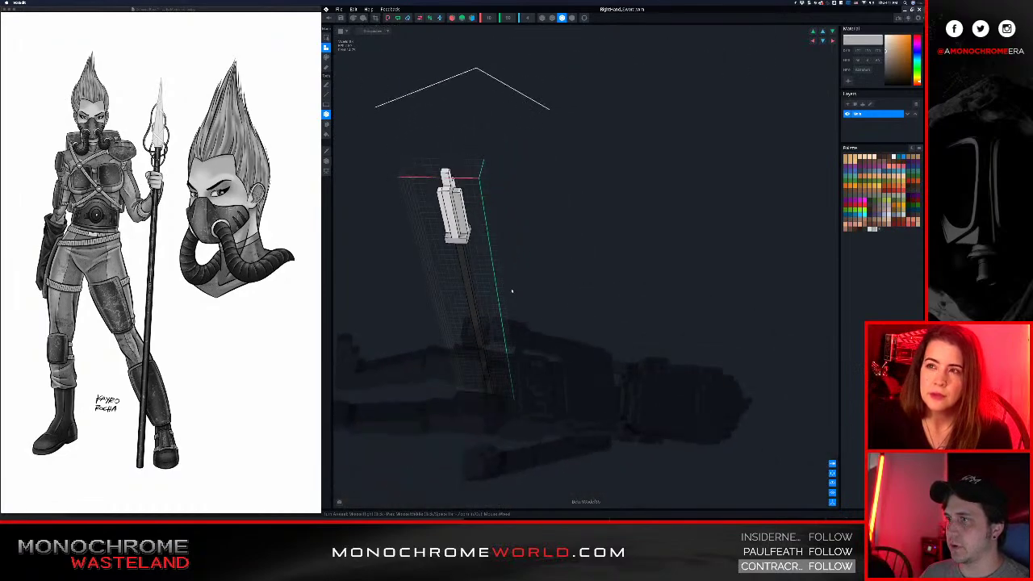
pyautogui.moveTo(476, 250); pyautogui.dragTo(444, 225, button='right')
pyautogui.scroll(5, 443, 226)
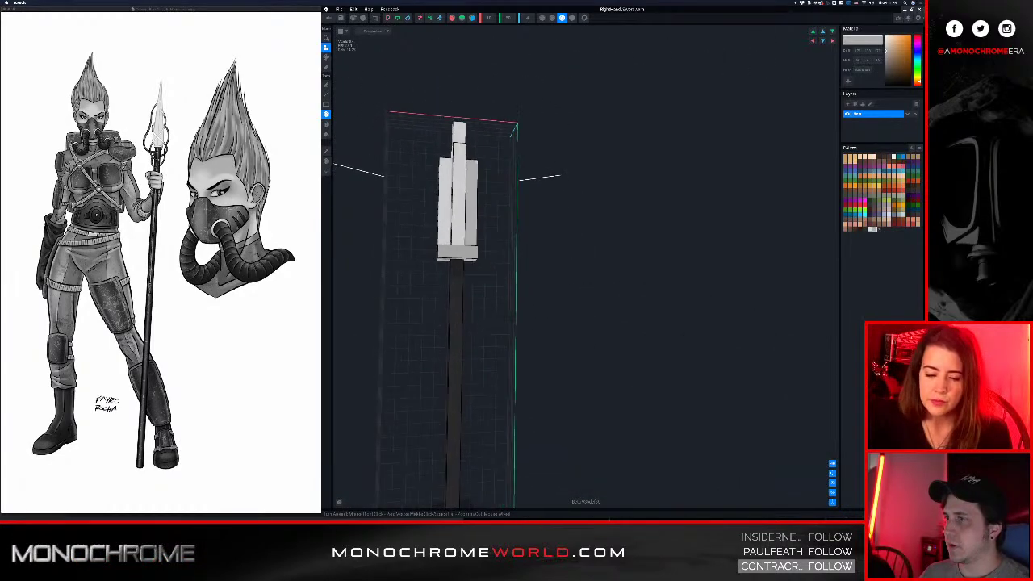
# - Set the spear model's Z size to 6 voxels to make room for brackets around the collar
pyautogui.moveTo(415, 267); pyautogui.dragTo(445, 238, button='middle')
pyautogui.moveTo(459, 240); pyautogui.dragTo(500, 242, button='right')
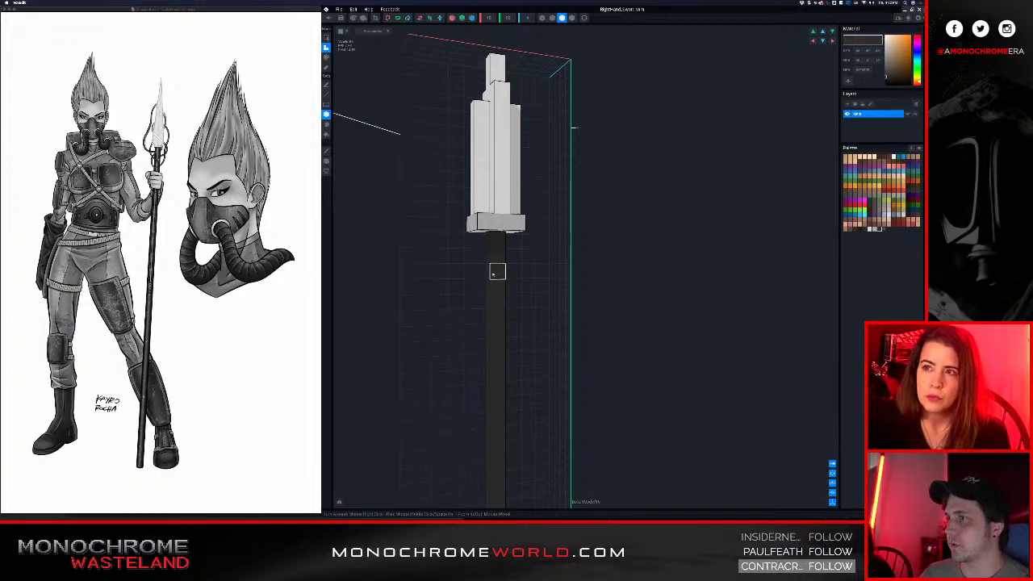
pyautogui.moveTo(497, 272); pyautogui.dragTo(512, 270, button='right')
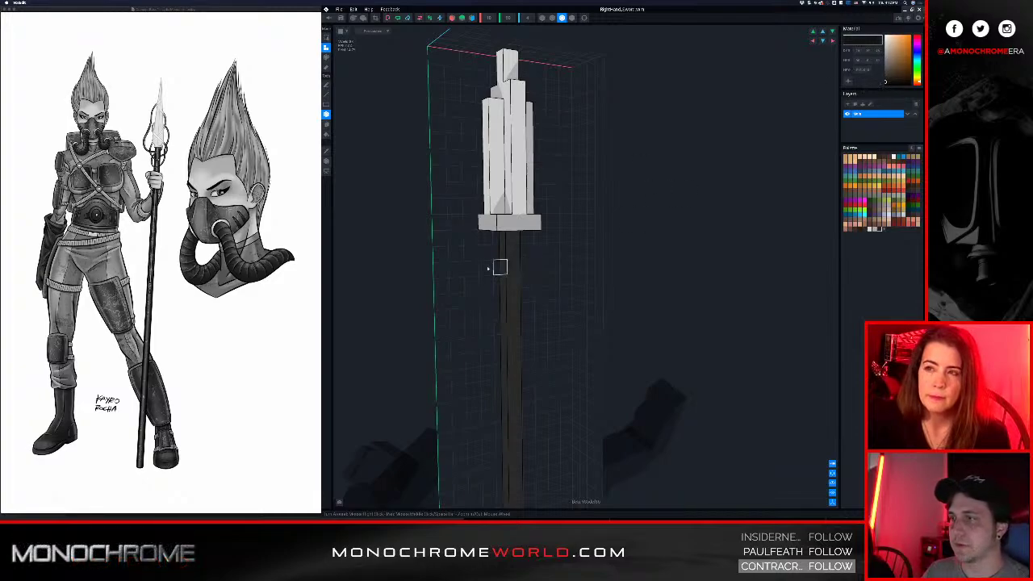
pyautogui.moveTo(519, 254); pyautogui.dragTo(505, 257, button='right')
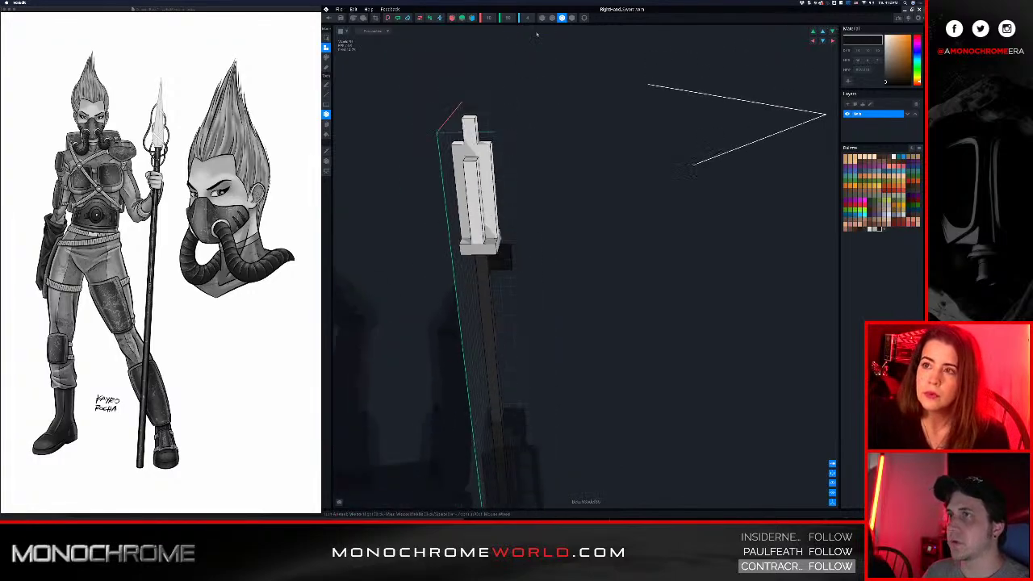
pyautogui.write('6')
pyautogui.press('Return')
pyautogui.scroll(5, 486, 250)
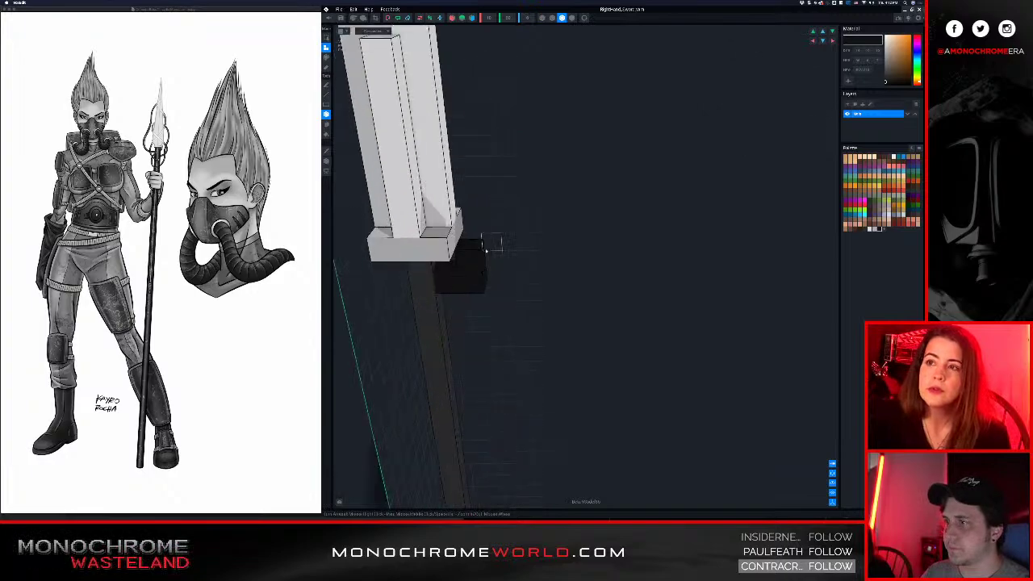
# - Build a stepped black bracket from the shaft around one side of the collar, erasing its outer upper corner voxel
pyautogui.moveTo(488, 247); pyautogui.dragTo(506, 211, button='right')
pyautogui.press('e')
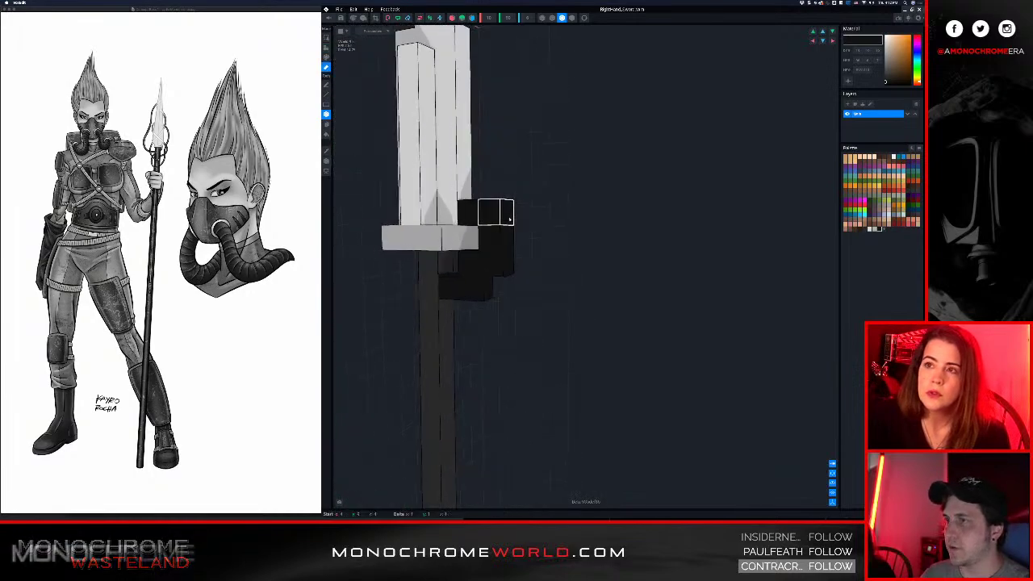
pyautogui.click(507, 216)
pyautogui.moveTo(451, 300); pyautogui.dragTo(465, 298, button='right')
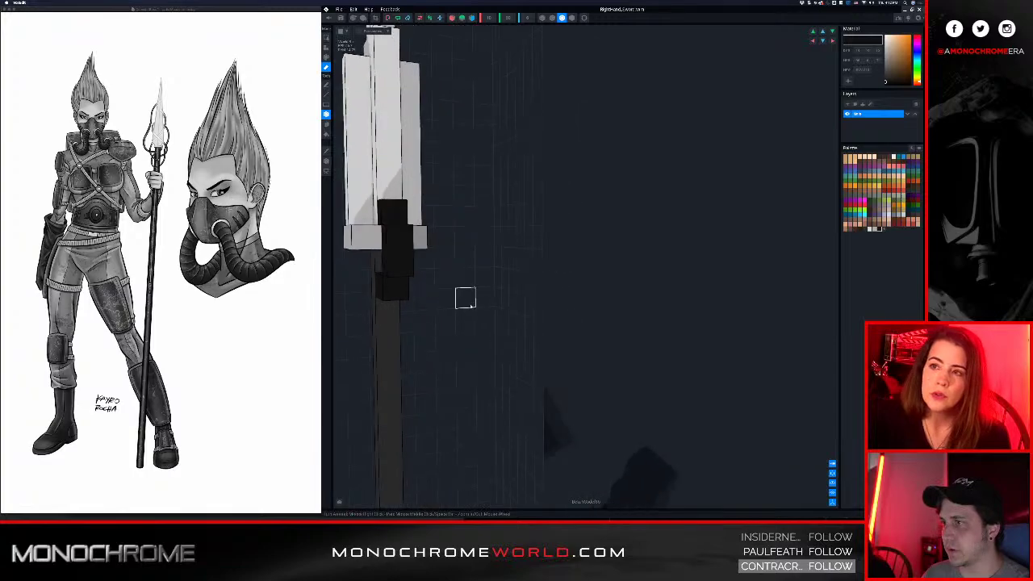
pyautogui.moveTo(398, 325); pyautogui.dragTo(397, 318, button='right')
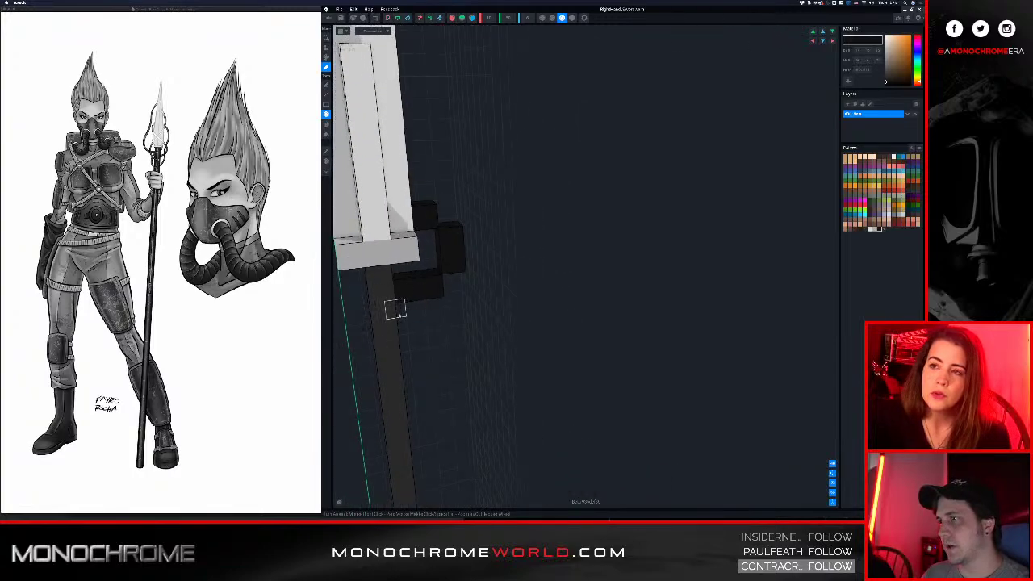
pyautogui.moveTo(399, 309); pyautogui.dragTo(444, 311, button='middle')
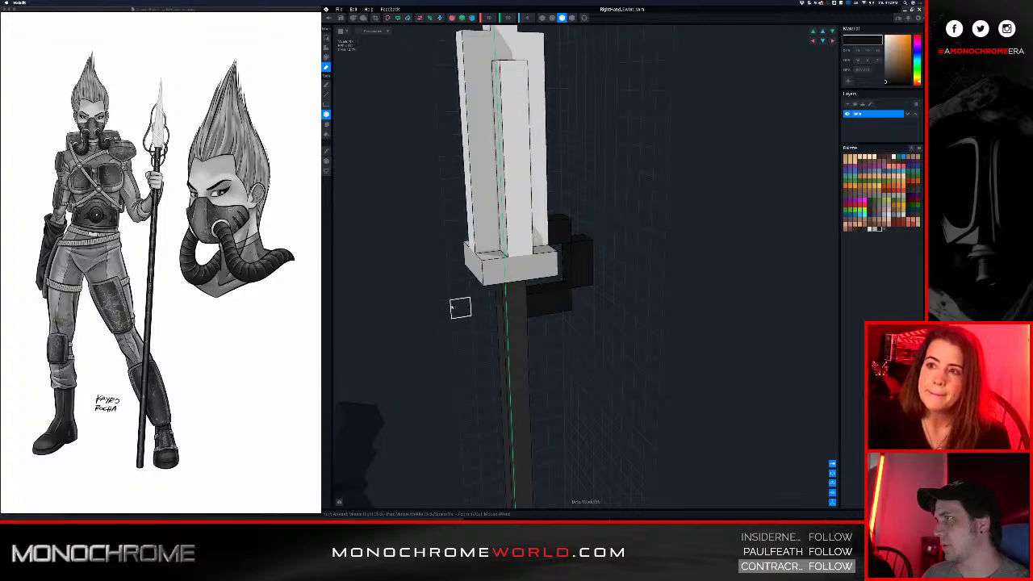
# - Build a second stepped black bracket around the adjacent side of the collar and erase its outer lower corner
pyautogui.moveTo(506, 280)
pyautogui.mouseDown(button='right')
pyautogui.moveTo(541, 291)
pyautogui.moveTo(510, 298)
pyautogui.moveTo(520, 291)
pyautogui.mouseUp(button='right')
pyautogui.click(446, 382)
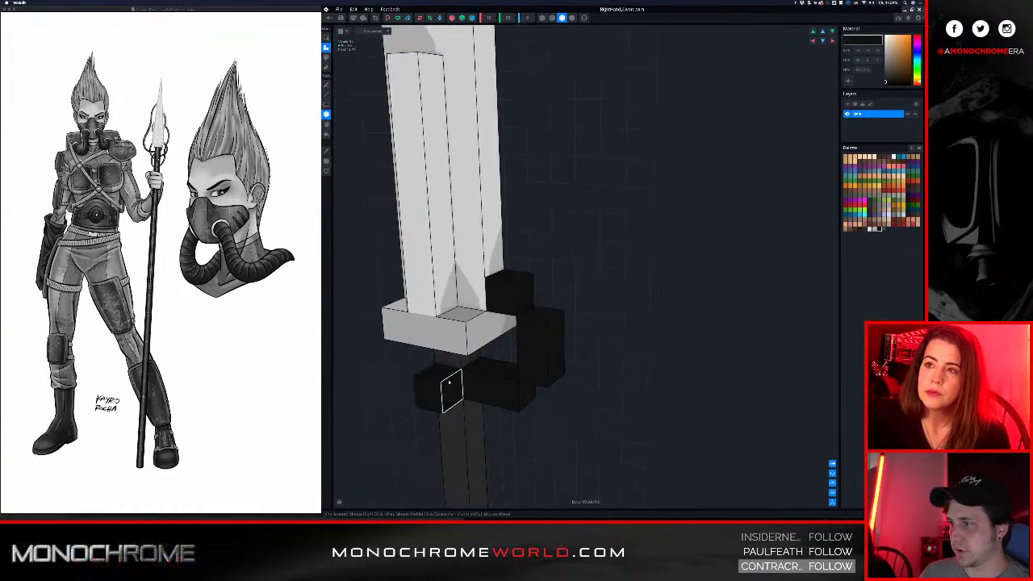
pyautogui.click(431, 392)
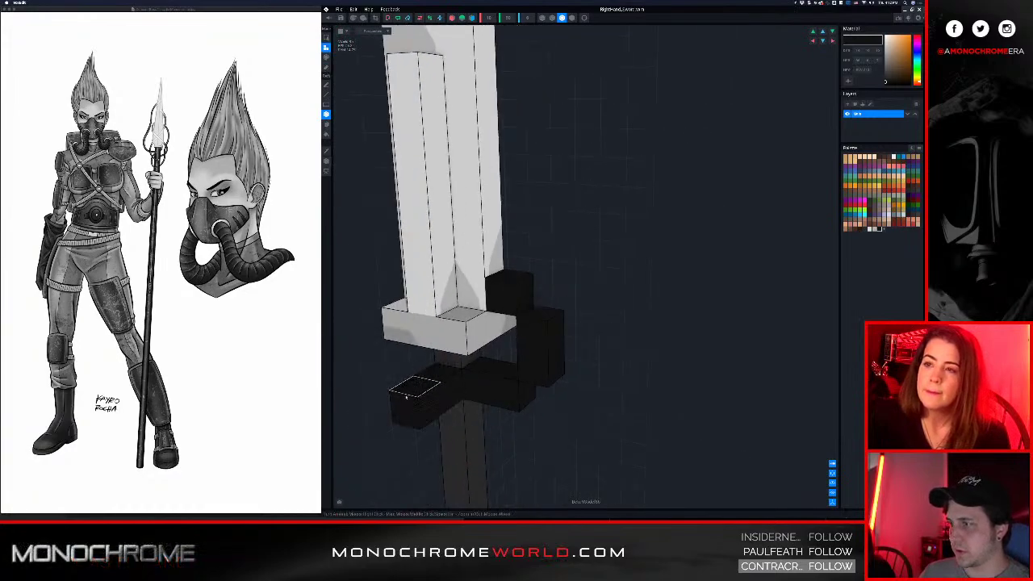
pyautogui.click(404, 406)
pyautogui.click(393, 403)
pyautogui.click(391, 375)
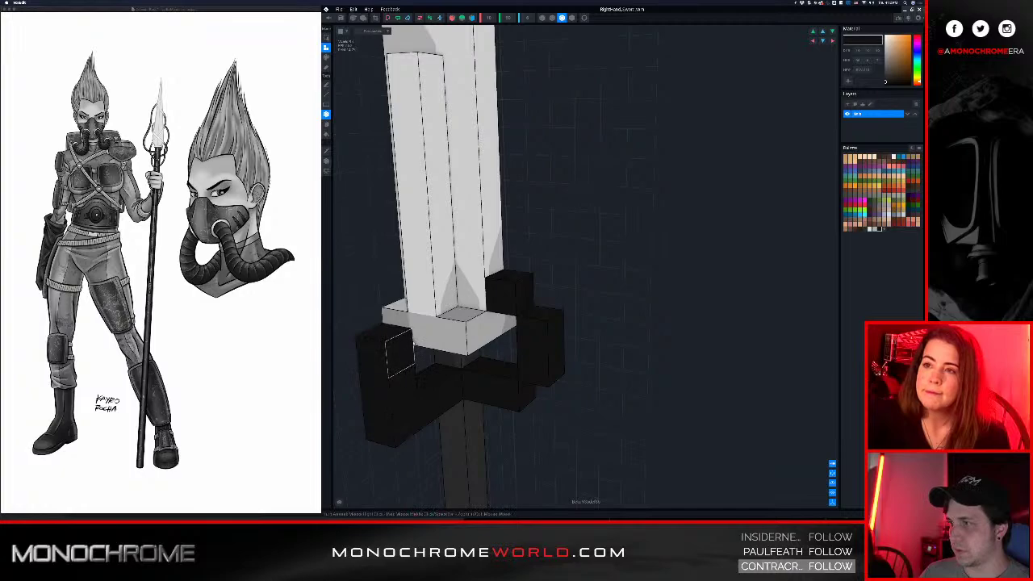
pyautogui.moveTo(400, 355); pyautogui.dragTo(431, 313)
pyautogui.click(395, 421)
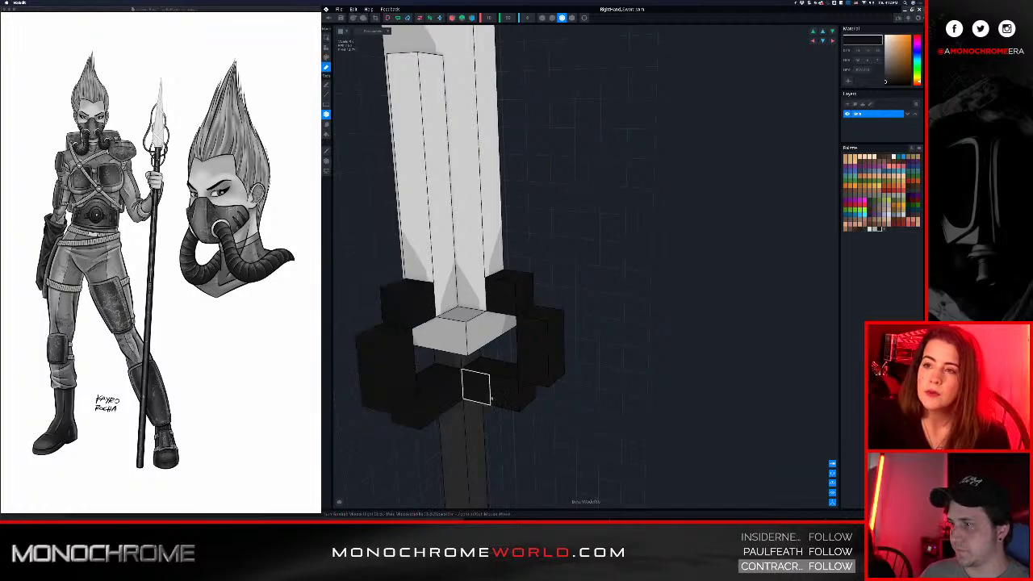
# - Erase the first black bracket completely, including its lower arm, upright and upper block
pyautogui.click(479, 388)
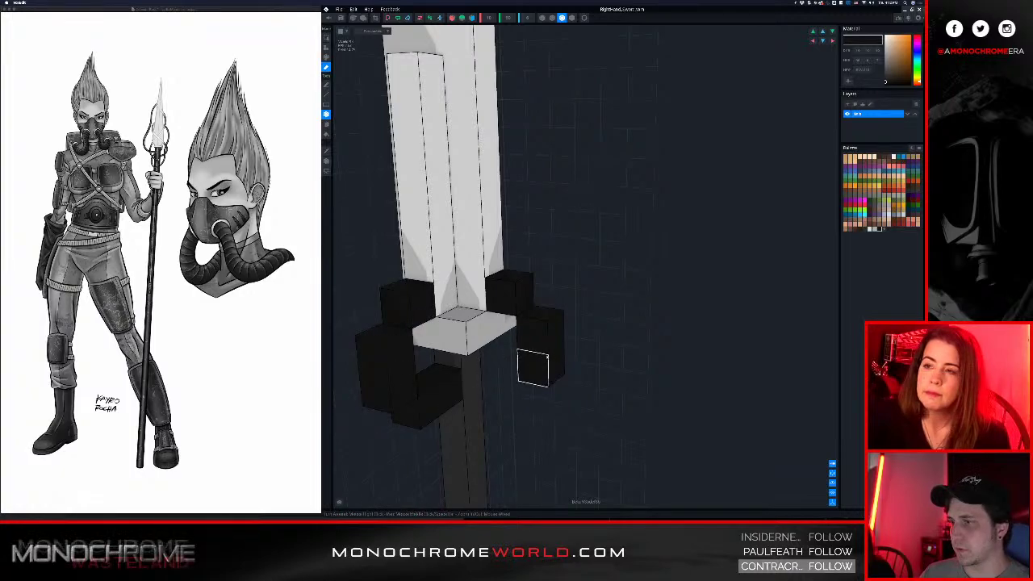
pyautogui.click(532, 368)
pyautogui.click(535, 333)
pyautogui.click(513, 295)
# - Build a matching stepped black bracket on the collar side opposite the remaining one, trimming its outer lower corner
pyautogui.moveTo(481, 338); pyautogui.dragTo(526, 386, button='right')
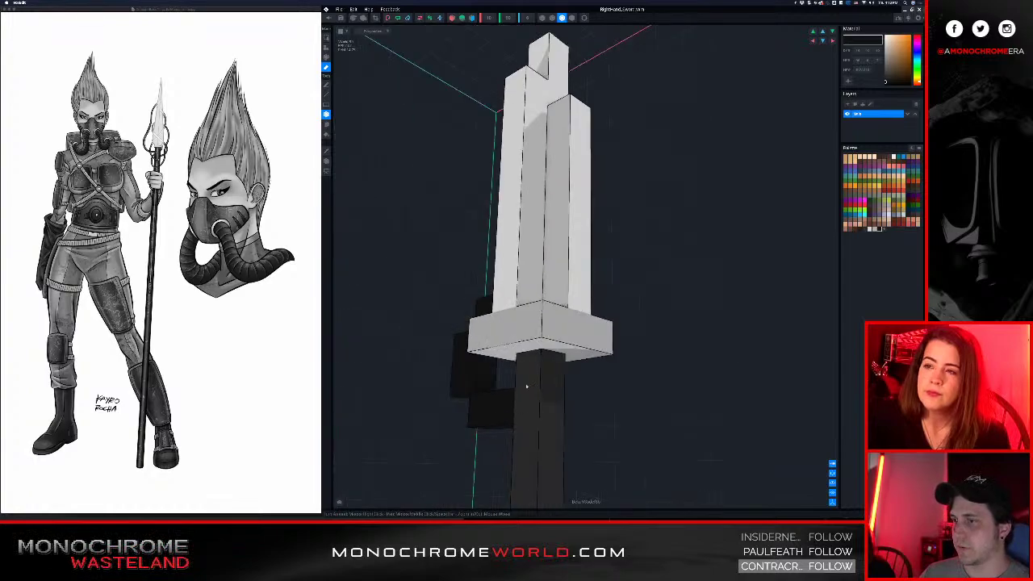
pyautogui.moveTo(556, 415); pyautogui.dragTo(558, 415)
pyautogui.moveTo(575, 406); pyautogui.dragTo(607, 397, button='right')
pyautogui.moveTo(607, 397); pyautogui.dragTo(629, 359)
pyautogui.click(576, 301)
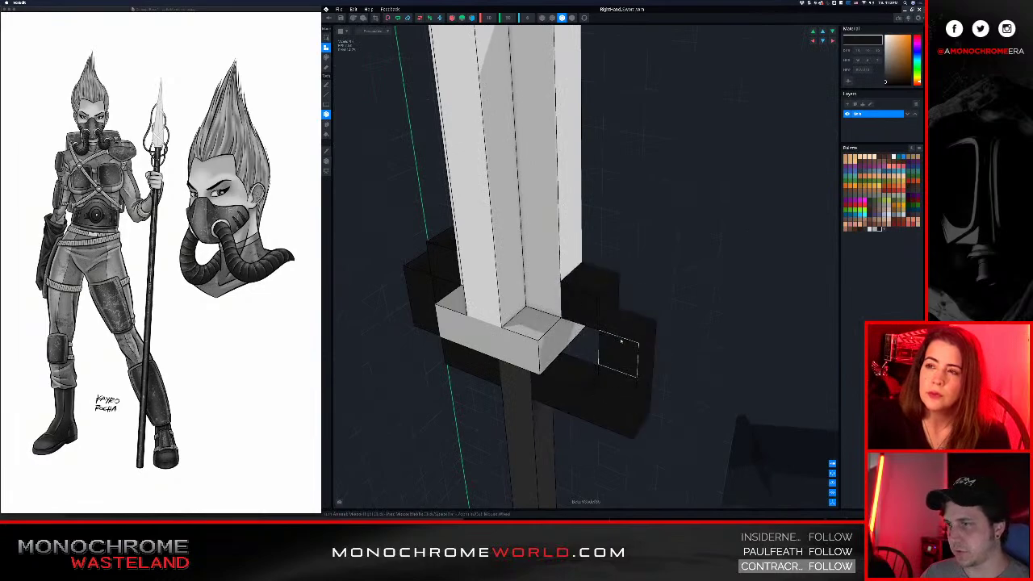
pyautogui.scroll(-6, 606, 399)
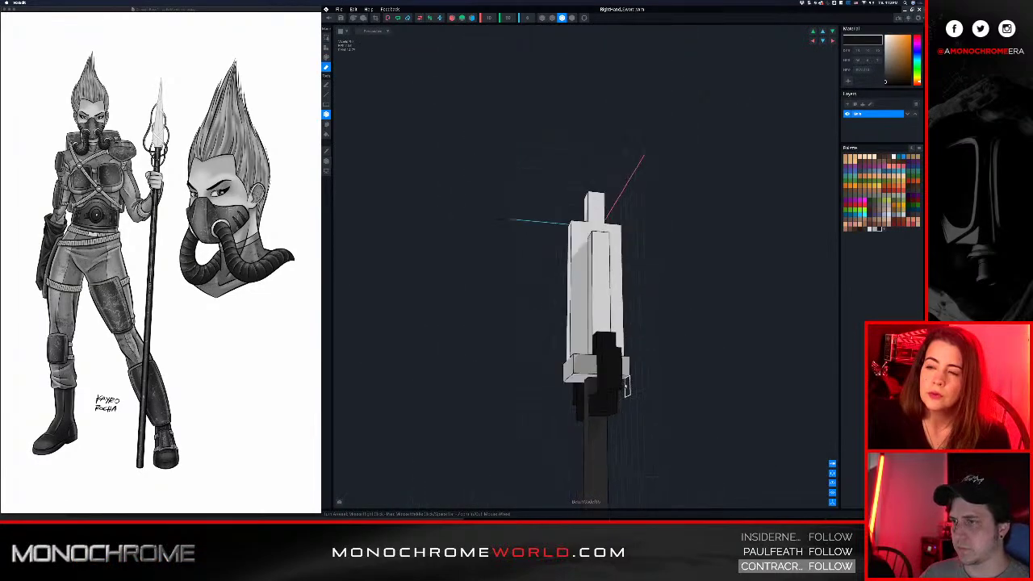
pyautogui.moveTo(607, 378); pyautogui.dragTo(584, 395, button='right')
# - Paint the spear's tip and flat blade with a separate off-white colour and make that material emissive
pyautogui.scroll(2, 628, 385)
pyautogui.scroll(5, 628, 384)
pyautogui.keyDown('alt'); pyautogui.click(546, 416); pyautogui.keyUp('alt')
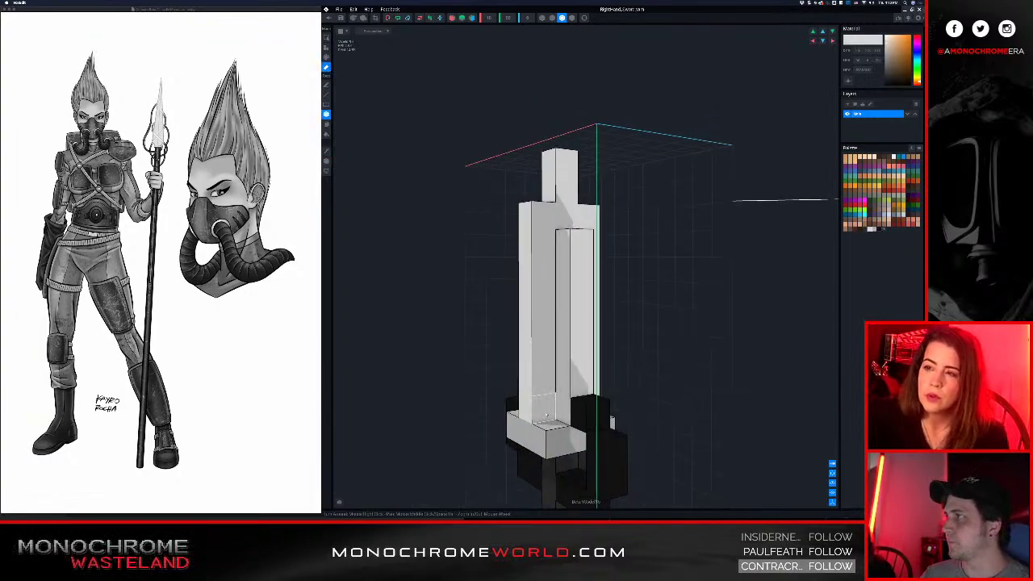
pyautogui.moveTo(573, 391); pyautogui.dragTo(566, 272, button='right')
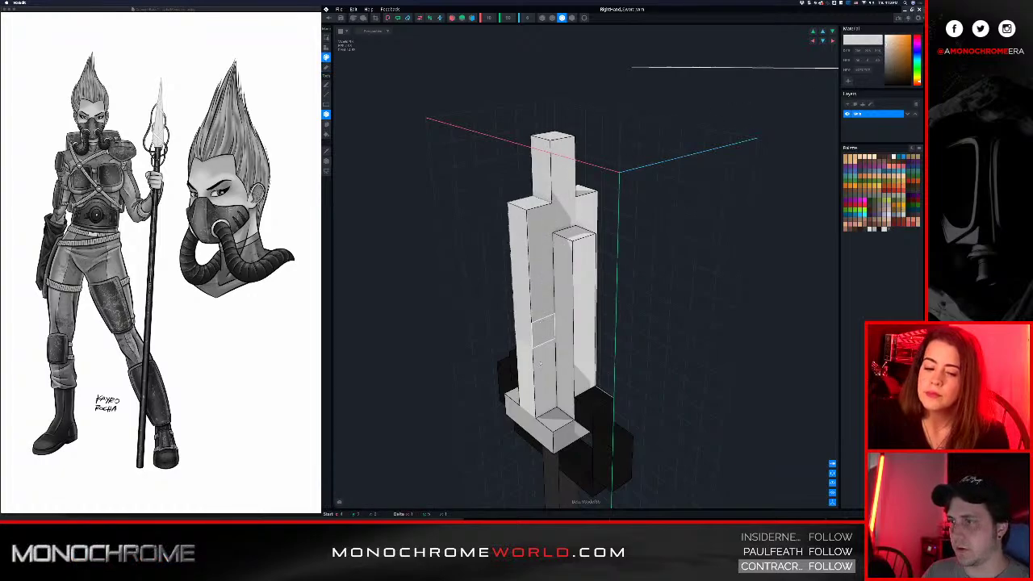
pyautogui.moveTo(710, 293); pyautogui.dragTo(611, 276, button='right')
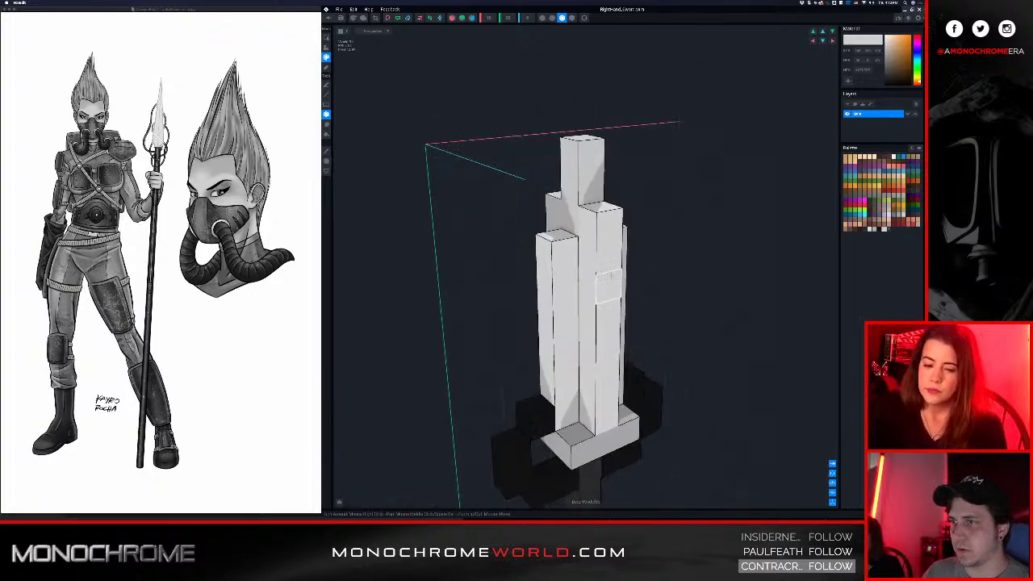
pyautogui.moveTo(603, 226); pyautogui.dragTo(580, 408)
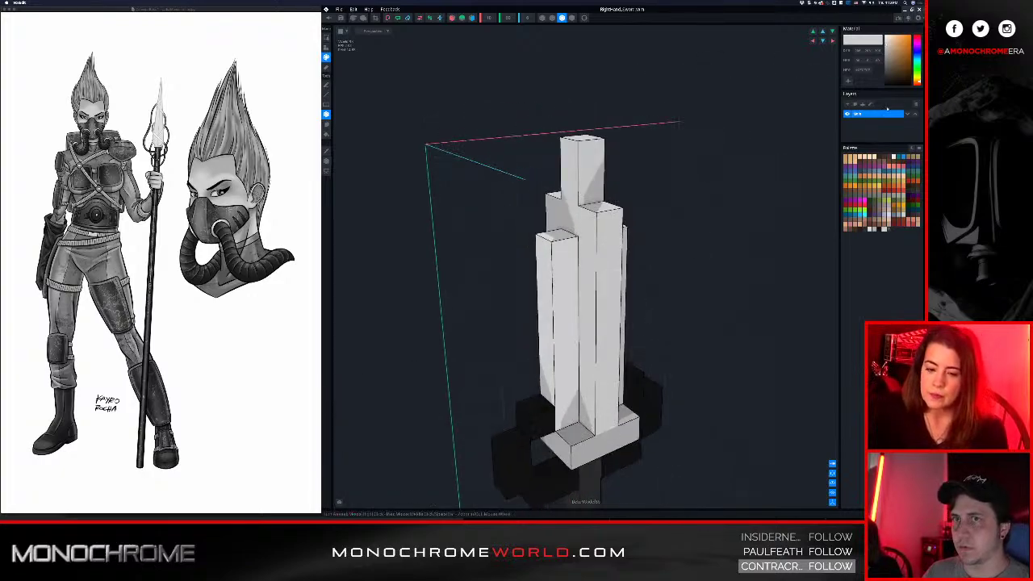
pyautogui.click(850, 82)
# - Close the spear model and save its changes to return to the avatar rig
pyautogui.scroll(-5, 621, 299)
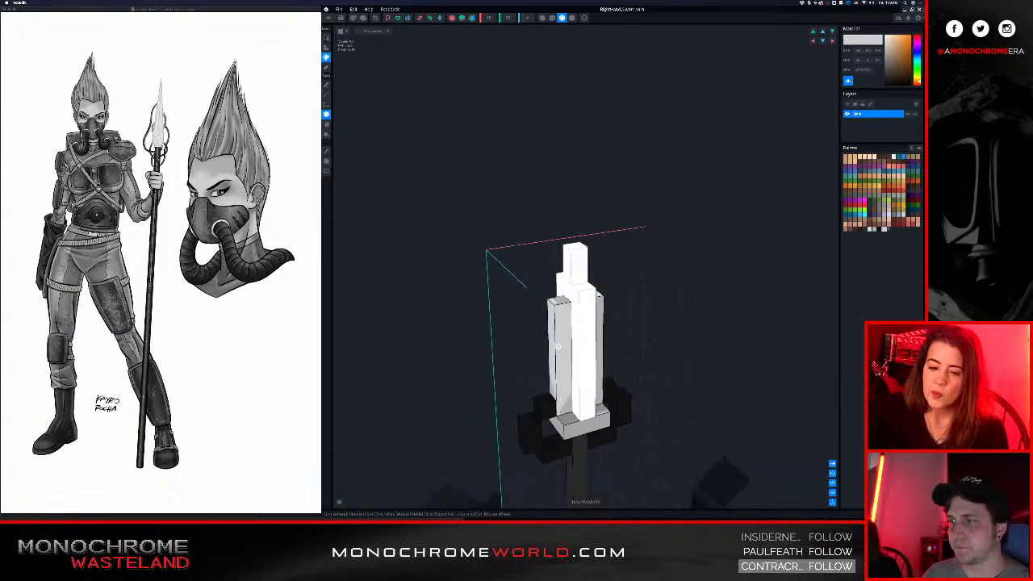
pyautogui.moveTo(621, 299); pyautogui.dragTo(568, 348, button='right')
pyautogui.scroll(-3, 567, 348)
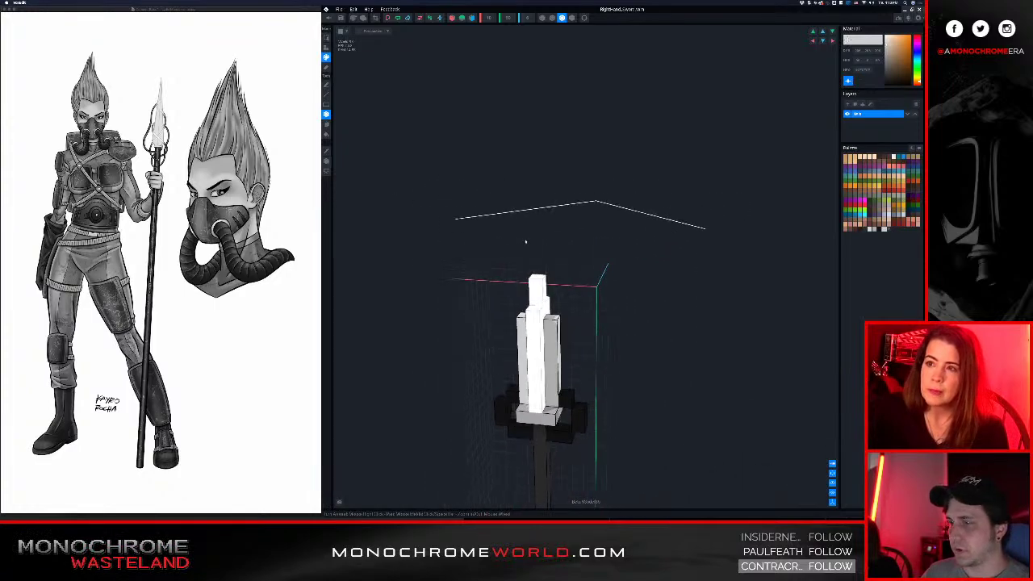
pyautogui.click(332, 20)
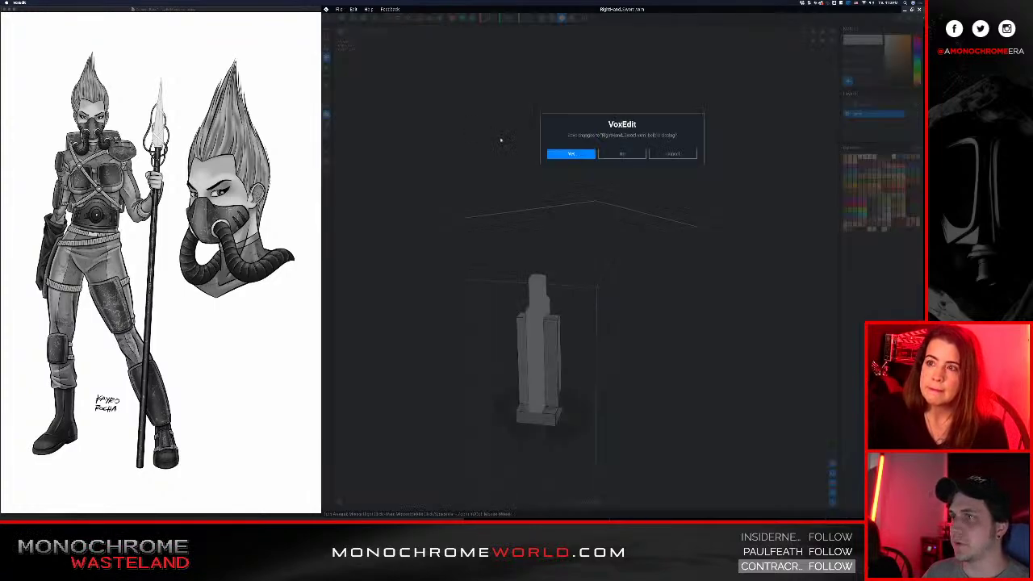
pyautogui.click(571, 154)
# - Examine the glowing spearhead and black brackets on the avatar from several angles and distances
pyautogui.scroll(5, 604, 197)
pyautogui.click(468, 208)
pyautogui.moveTo(467, 207); pyautogui.dragTo(475, 133, button='right')
pyautogui.scroll(5, 468, 207)
pyautogui.scroll(-3, 468, 208)
pyautogui.scroll(-5, 474, 212)
pyautogui.moveTo(474, 212); pyautogui.dragTo(527, 196, button='right')
pyautogui.scroll(5, 482, 208)
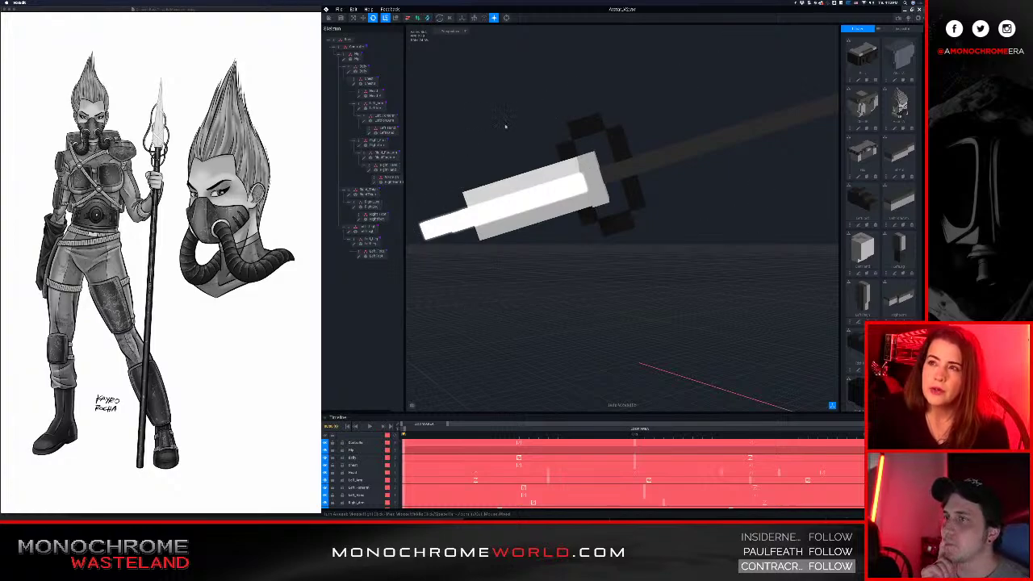
# - Select the spear in the avatar's right hand and reopen its model for voxel editing
pyautogui.click(471, 215)
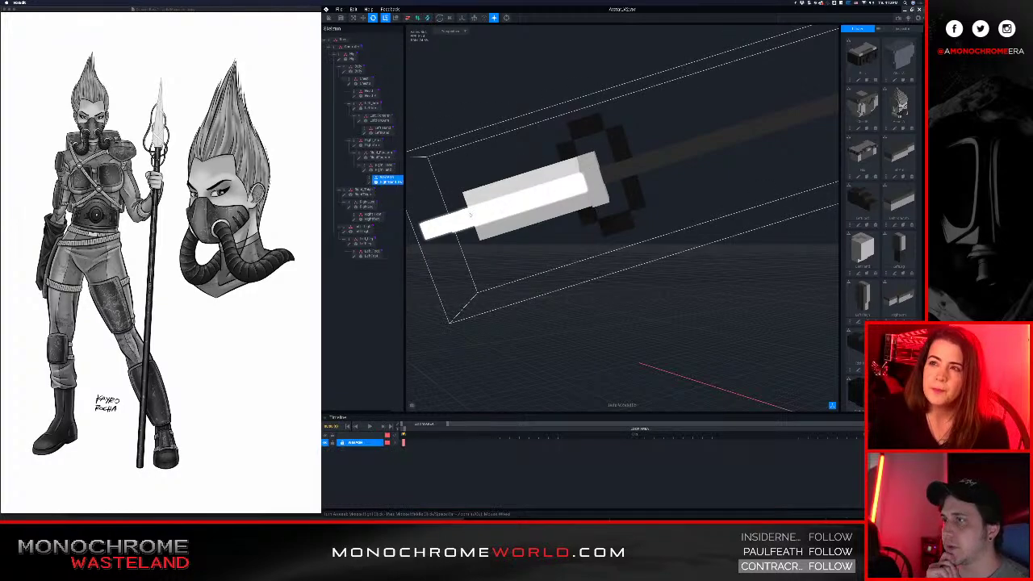
pyautogui.click(369, 182)
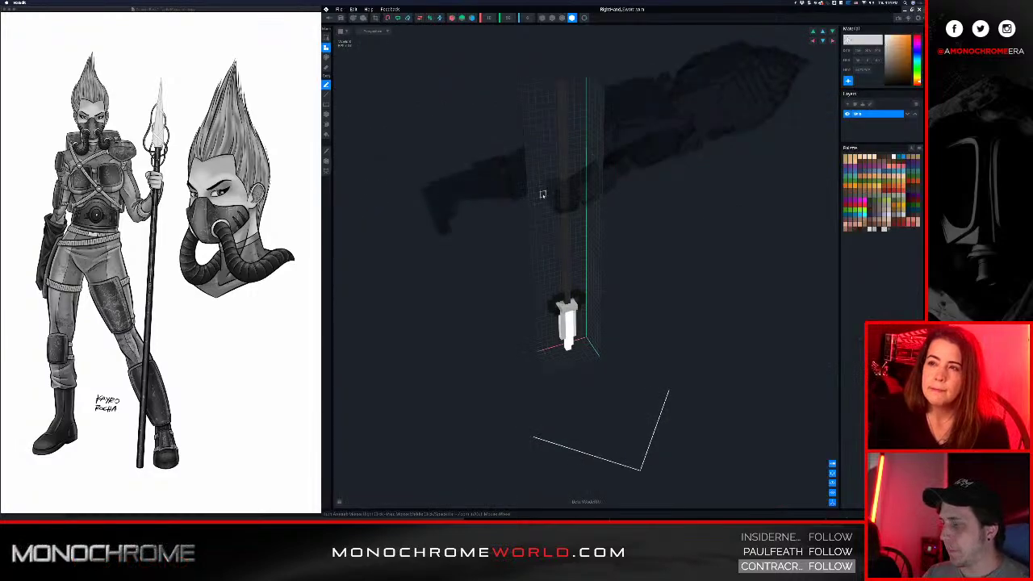
pyautogui.moveTo(592, 398); pyautogui.dragTo(542, 272, button='middle')
pyautogui.scroll(4, 542, 272)
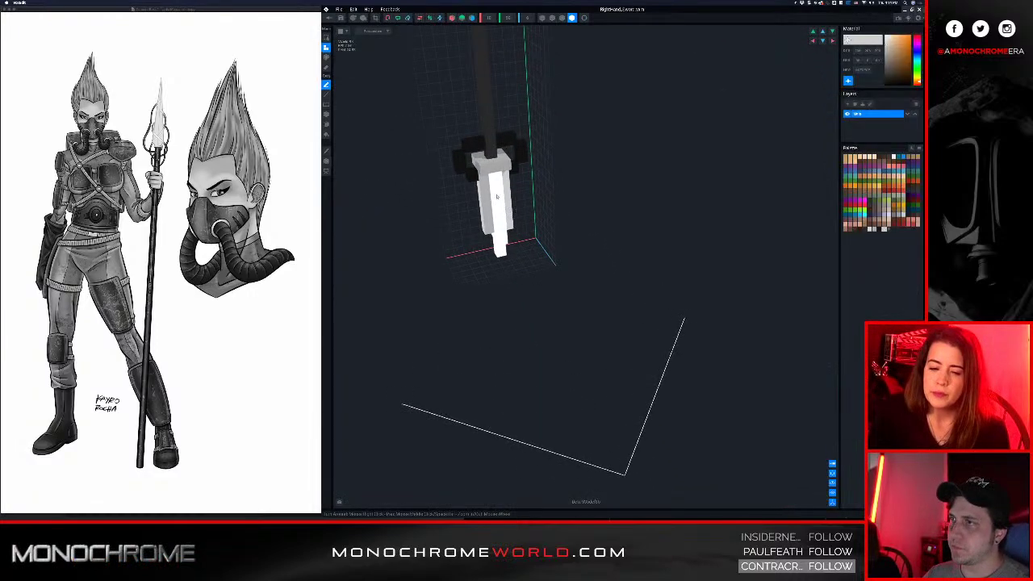
pyautogui.moveTo(483, 150); pyautogui.dragTo(509, 191, button='middle')
pyautogui.scroll(4, 508, 192)
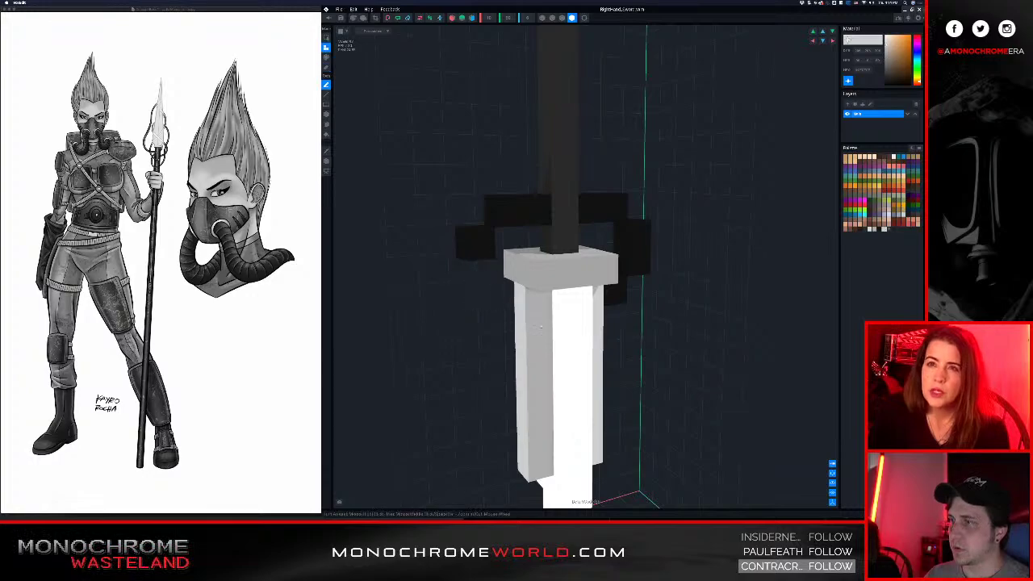
# - Sample the brackets' black and extend one bracket with voxels wrapping towards the front of the blade's base
pyautogui.moveTo(540, 327); pyautogui.dragTo(521, 263, button='right')
pyautogui.click(498, 330)
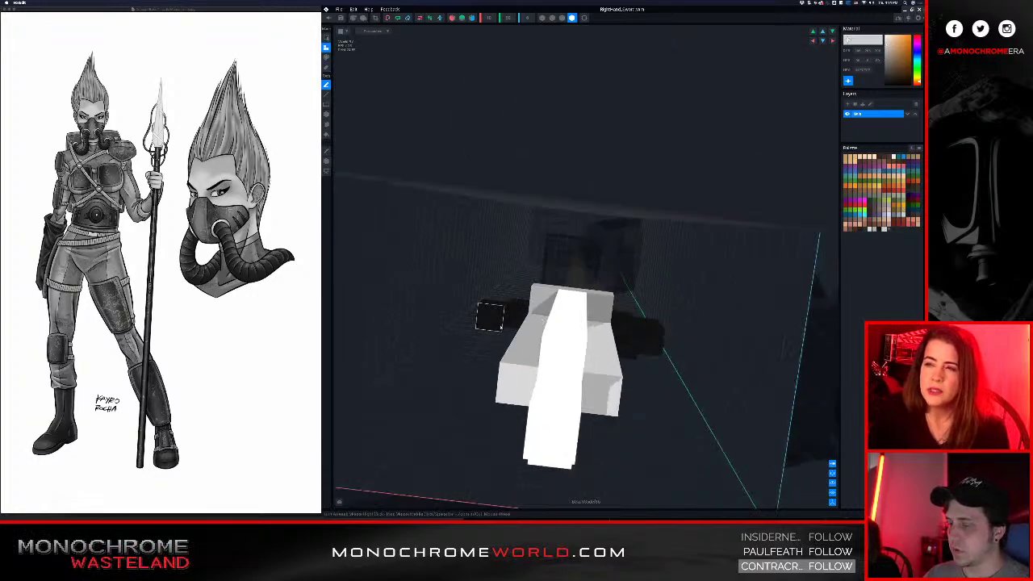
pyautogui.moveTo(507, 328); pyautogui.dragTo(539, 351, button='right')
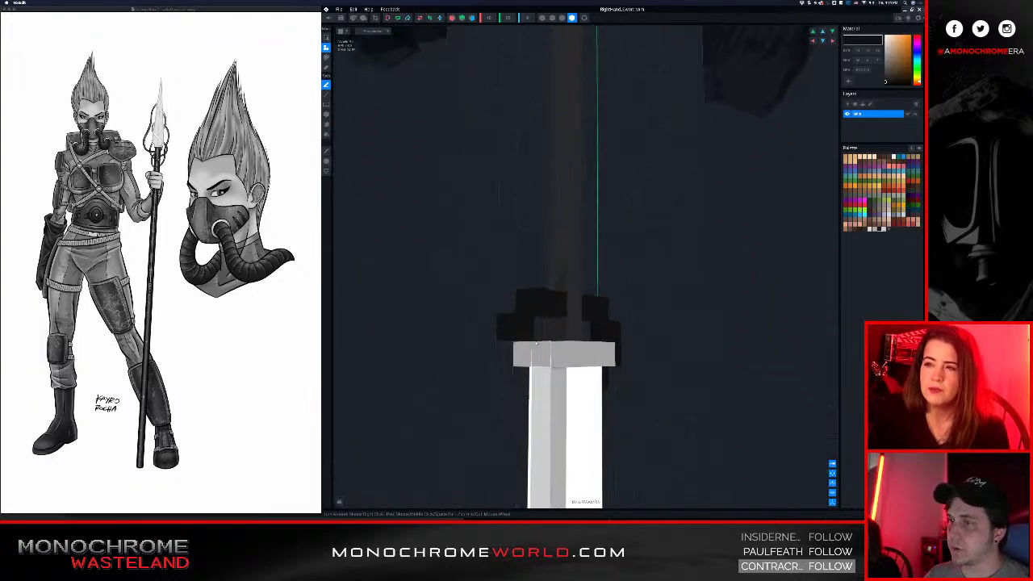
pyautogui.moveTo(539, 306); pyautogui.dragTo(886, 255, button='right')
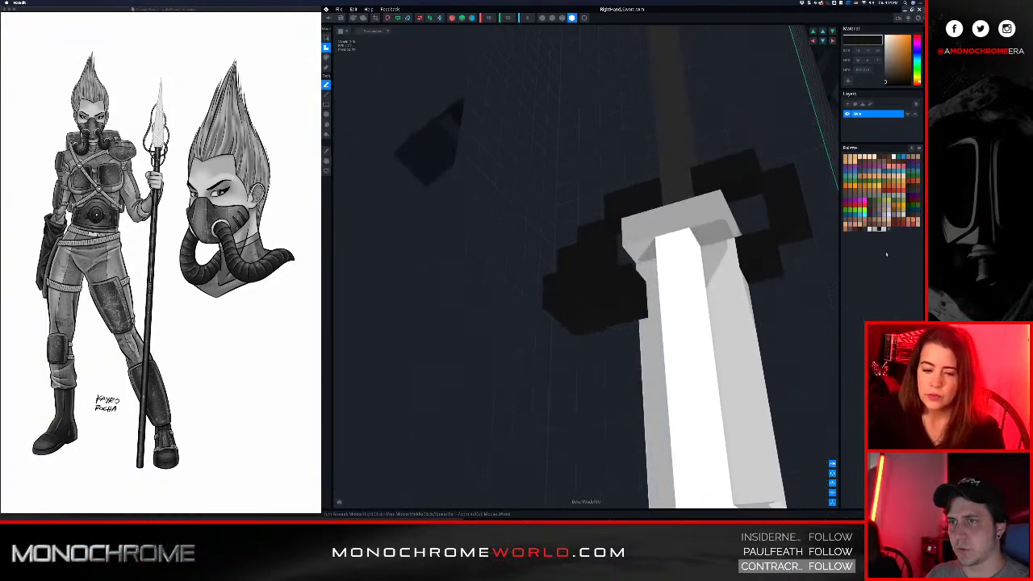
pyautogui.moveTo(637, 297)
pyautogui.mouseDown(button='right')
pyautogui.moveTo(664, 287)
pyautogui.moveTo(637, 298)
pyautogui.moveTo(652, 290)
pyautogui.mouseUp(button='right')
pyautogui.moveTo(686, 213); pyautogui.dragTo(687, 301, button='right')
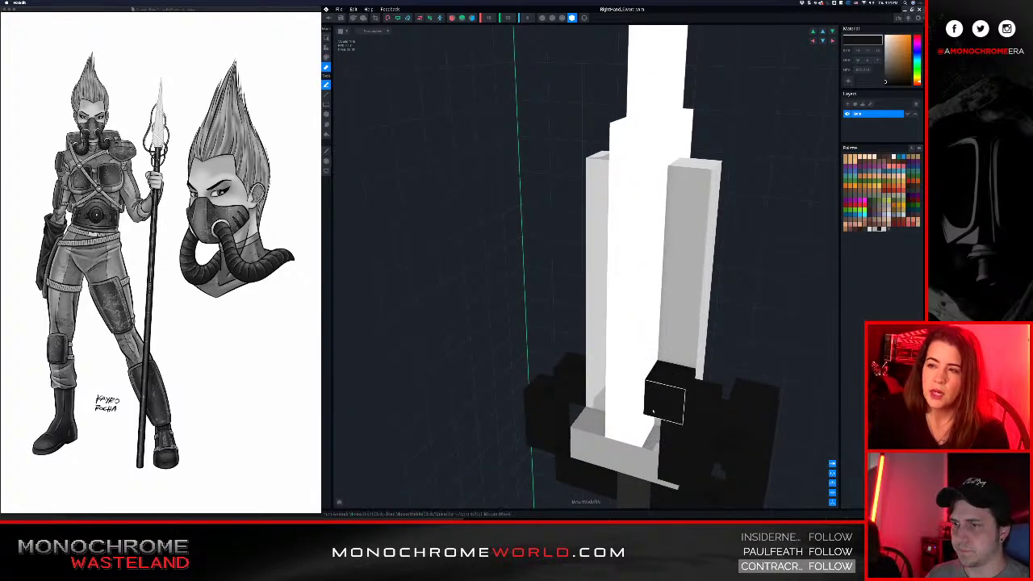
# - Erase excess black voxels from the extended bracket beside the blade's base
pyautogui.moveTo(696, 406); pyautogui.dragTo(685, 408, button='right')
pyautogui.moveTo(686, 404); pyautogui.dragTo(634, 344, button='middle')
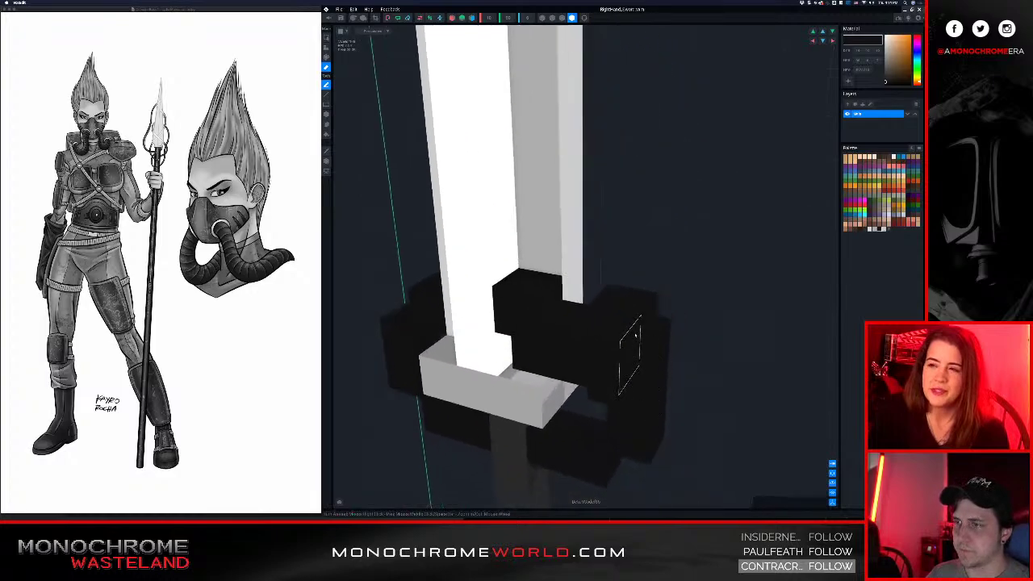
pyautogui.moveTo(634, 342)
pyautogui.mouseDown(button='right')
pyautogui.moveTo(634, 332)
pyautogui.moveTo(602, 345)
pyautogui.moveTo(629, 345)
pyautogui.mouseUp(button='right')
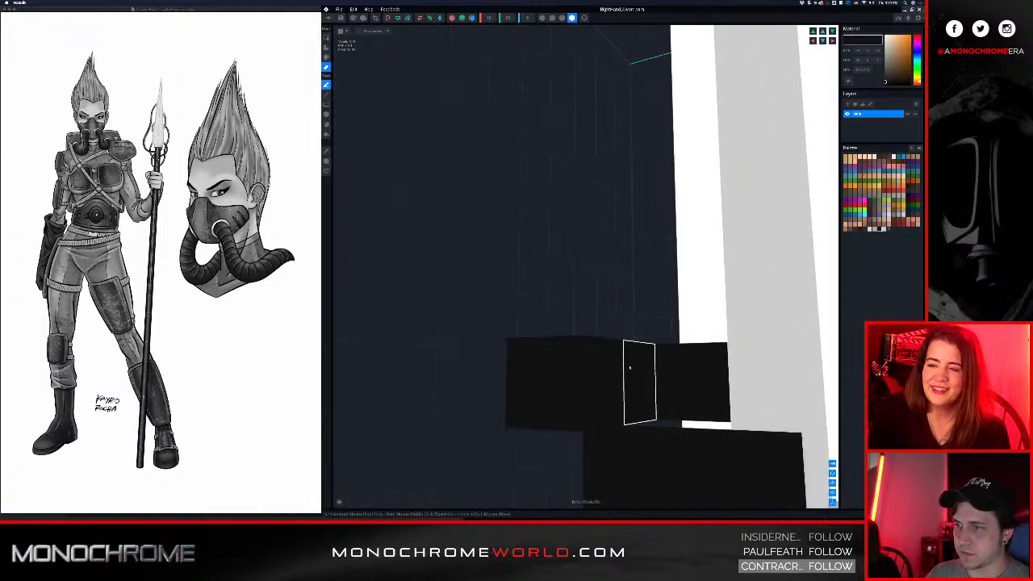
pyautogui.scroll(-5, 629, 368)
pyautogui.click(653, 415)
pyautogui.moveTo(611, 408)
pyautogui.mouseDown(button='right')
pyautogui.moveTo(648, 426)
pyautogui.moveTo(640, 360)
pyautogui.mouseUp(button='right')
pyautogui.moveTo(639, 257); pyautogui.dragTo(702, 276, button='right')
pyautogui.scroll(-8, 694, 260)
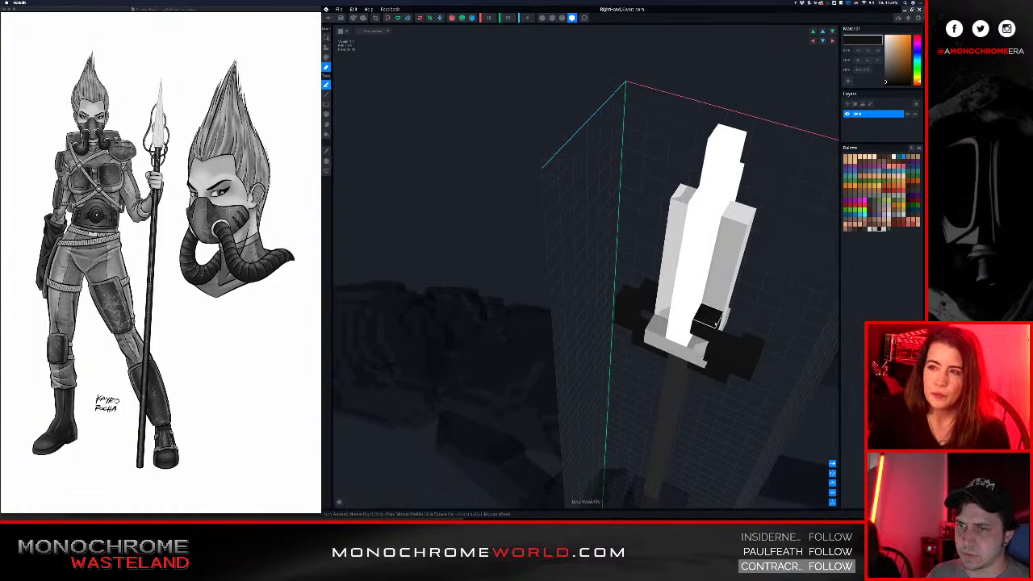
# - Add black voxels to the bracket across the side of the blade and erase the surplus ones beside them
pyautogui.moveTo(715, 322); pyautogui.dragTo(708, 251, button='right')
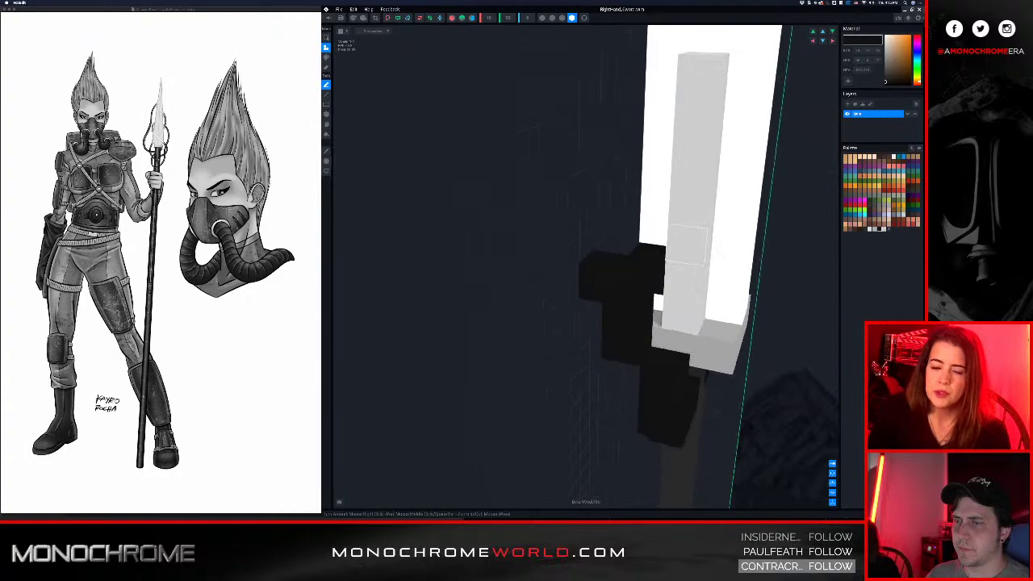
pyautogui.moveTo(718, 253); pyautogui.dragTo(672, 259, button='right')
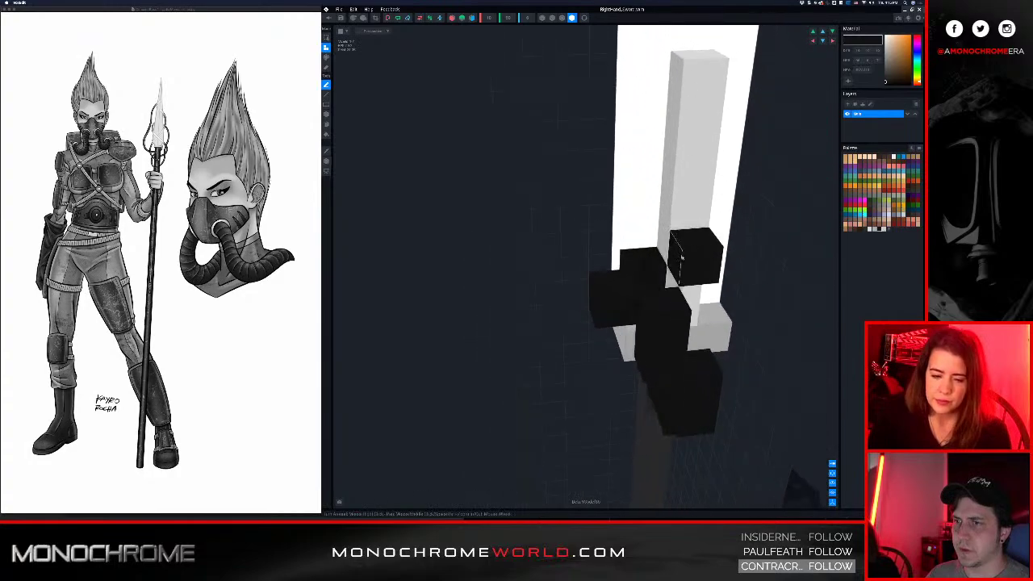
pyautogui.click(686, 264)
pyautogui.press('e')
pyautogui.click(654, 267)
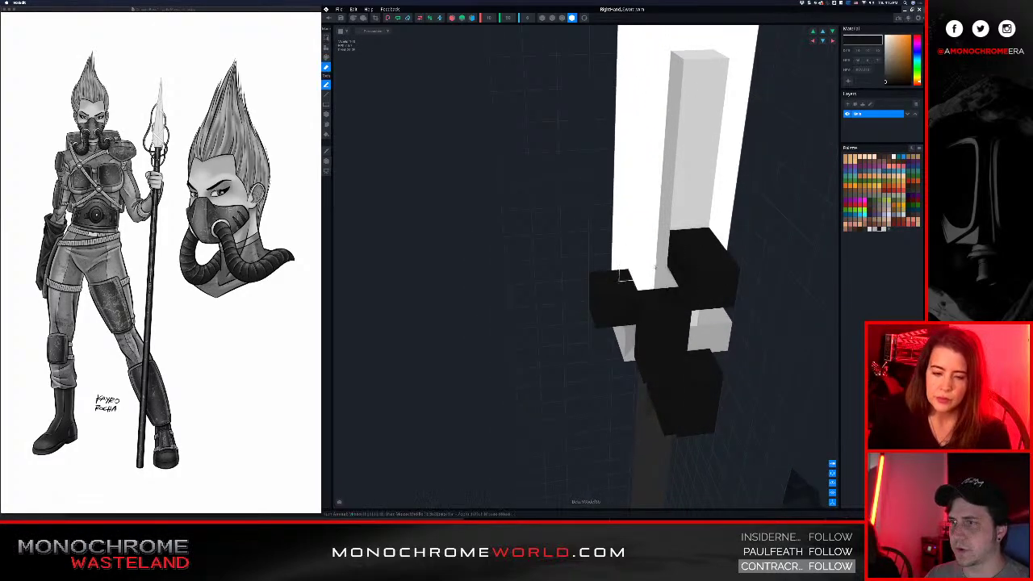
pyautogui.click(618, 284)
pyautogui.moveTo(689, 269)
pyautogui.mouseDown(button='right')
pyautogui.moveTo(681, 288)
pyautogui.moveTo(717, 300)
pyautogui.moveTo(717, 286)
pyautogui.moveTo(779, 315)
pyautogui.mouseUp(button='right')
pyautogui.moveTo(779, 315); pyautogui.dragTo(675, 246, button='middle')
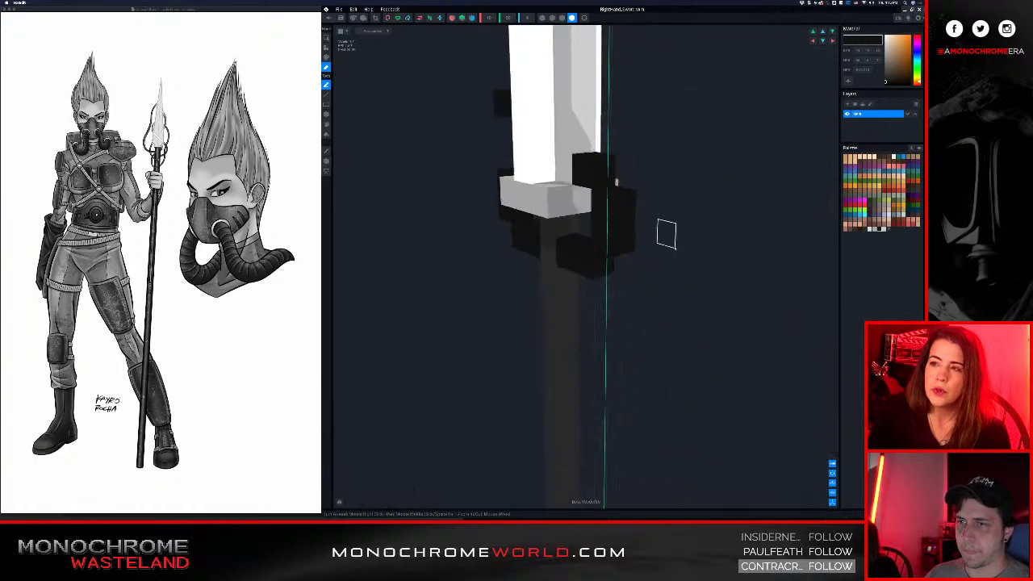
# - Close the spear's voxel model, saving its changes, and return to the avatar rig
pyautogui.scroll(-5, 675, 248)
pyautogui.moveTo(675, 248); pyautogui.dragTo(587, 239, button='right')
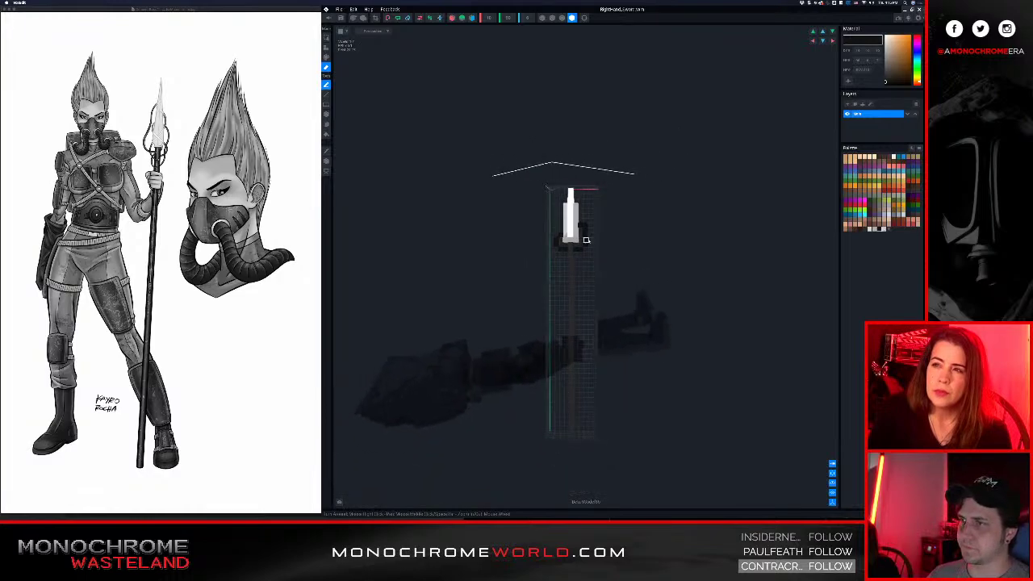
pyautogui.click(329, 18)
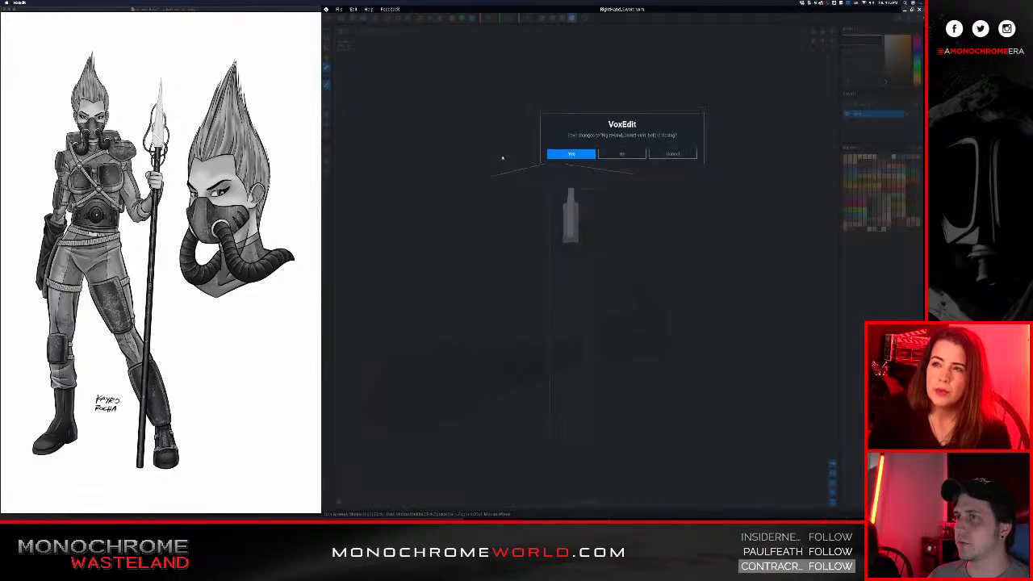
pyautogui.click(571, 154)
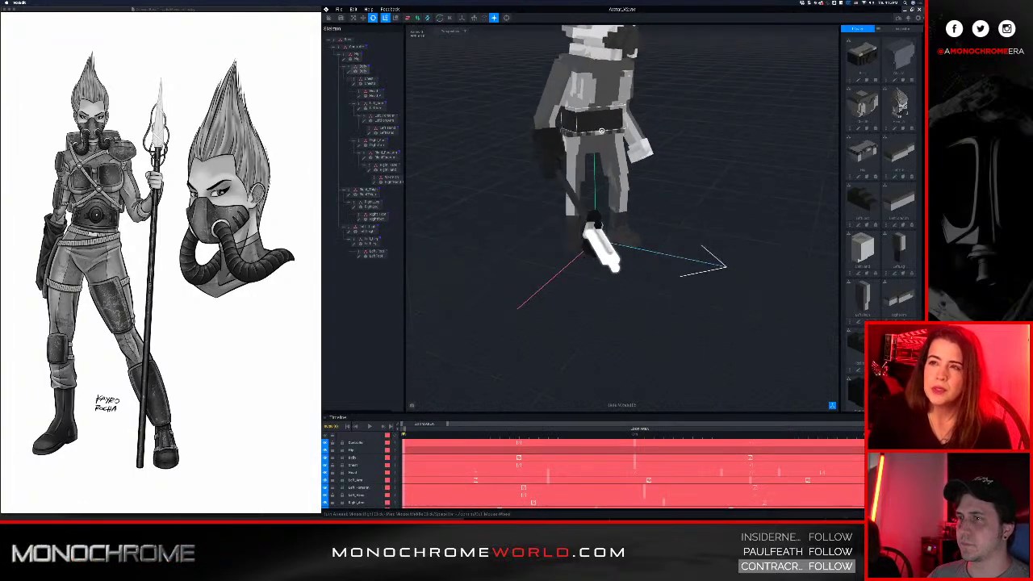
# - Examine the spear on the avatar from the side and front, switching to a different animation
pyautogui.moveTo(601, 131); pyautogui.dragTo(682, 105, button='right')
pyautogui.scroll(-3, 611, 117)
pyautogui.moveTo(593, 72); pyautogui.dragTo(570, 123, button='middle')
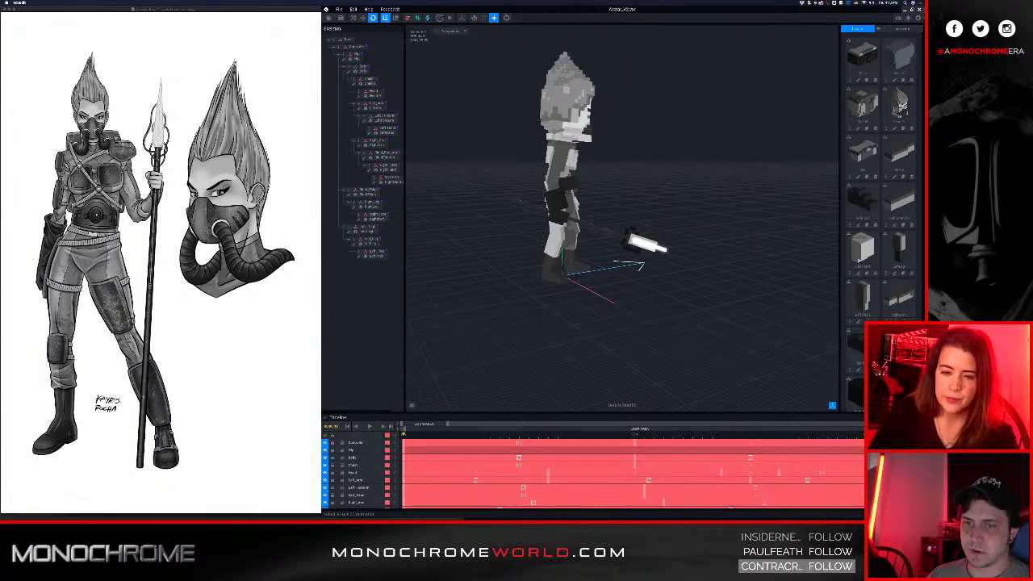
pyautogui.click(894, 464)
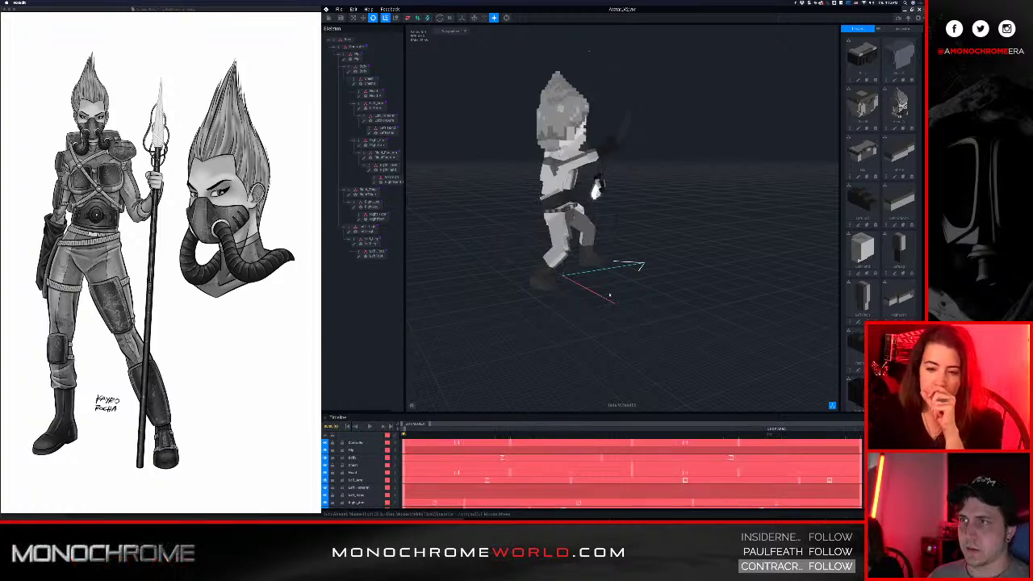
pyautogui.moveTo(563, 165); pyautogui.dragTo(540, 172, button='right')
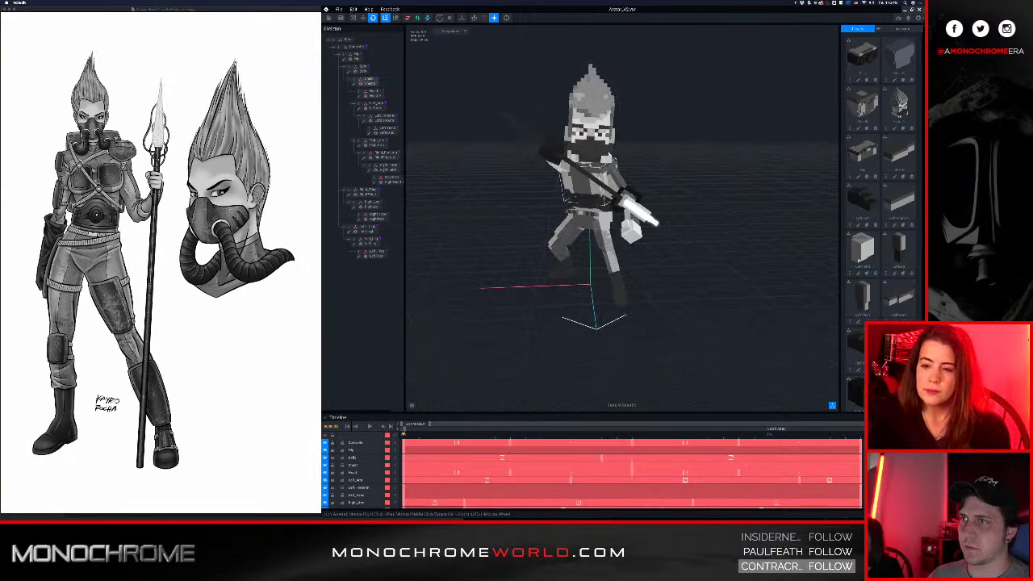
pyautogui.scroll(5, 592, 164)
pyautogui.scroll(-4, 592, 165)
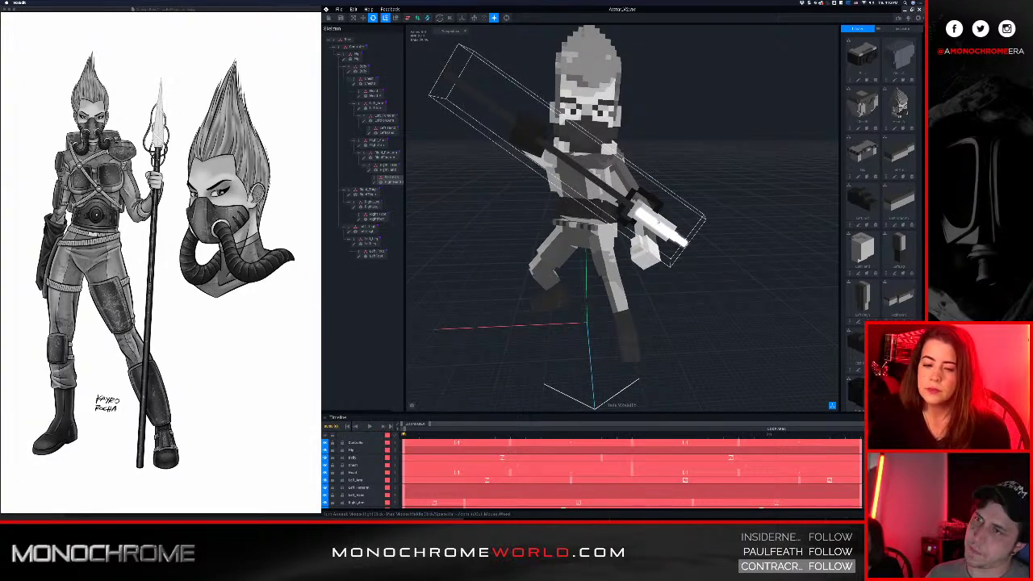
# - Select the spear in the avatar's right hand and open its model for voxel editing again
pyautogui.click(594, 174)
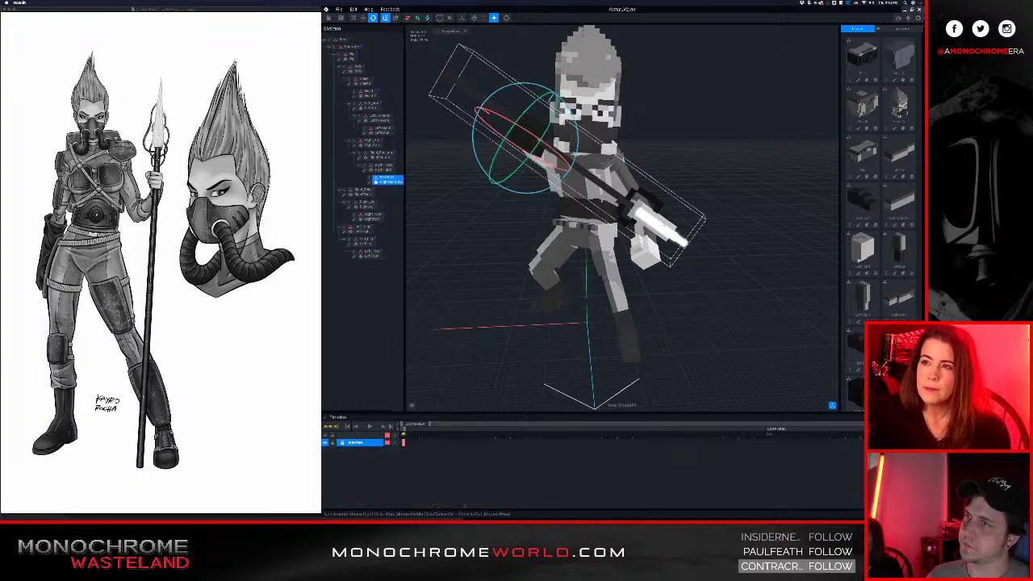
pyautogui.click(368, 183)
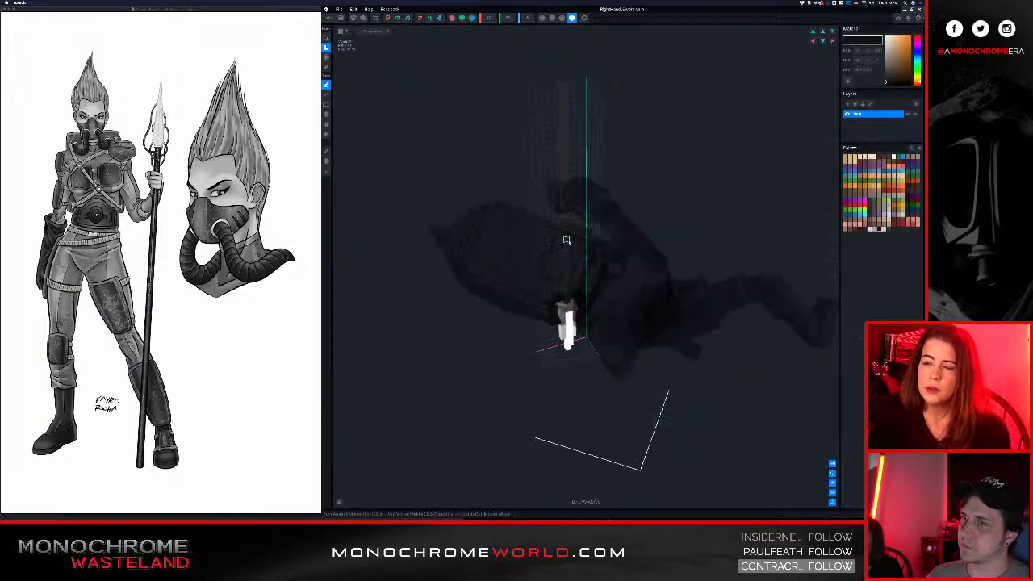
pyautogui.moveTo(566, 240); pyautogui.dragTo(574, 263, button='right')
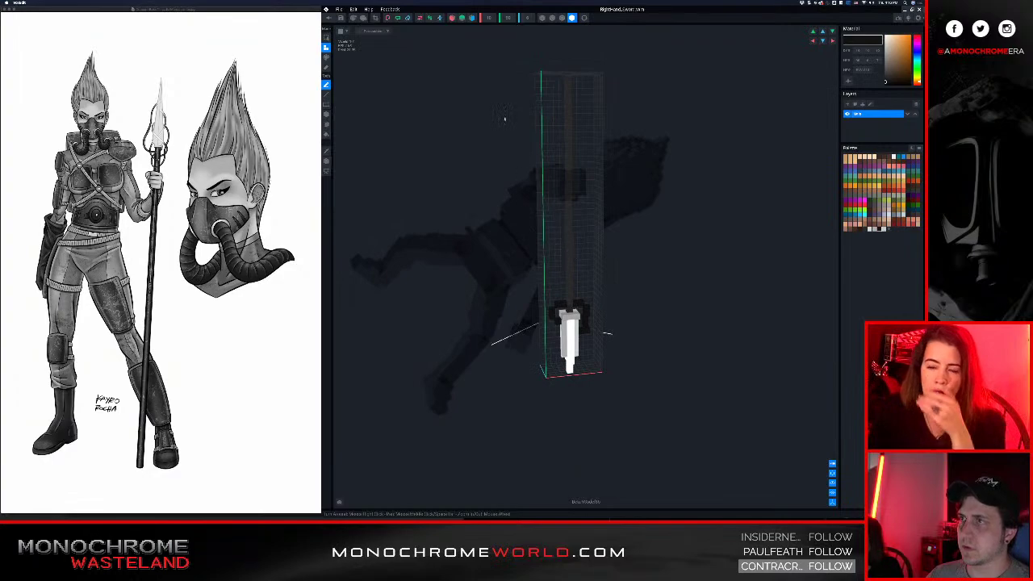
# - Increase the height of the spear model's editing volume to make room for a longer weapon
pyautogui.click(510, 21)
pyautogui.write('8')
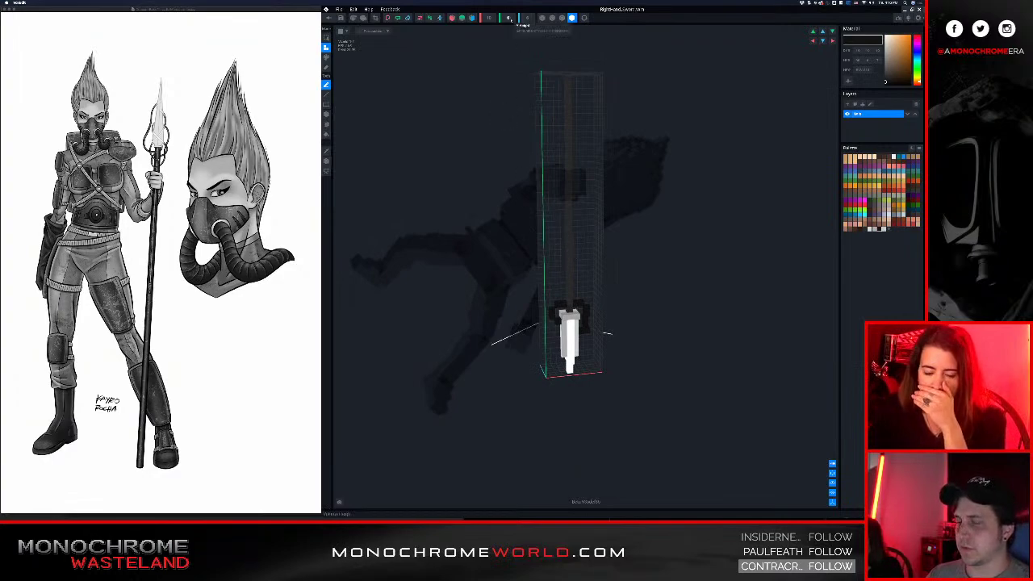
pyautogui.write('0')
pyautogui.press('Return')
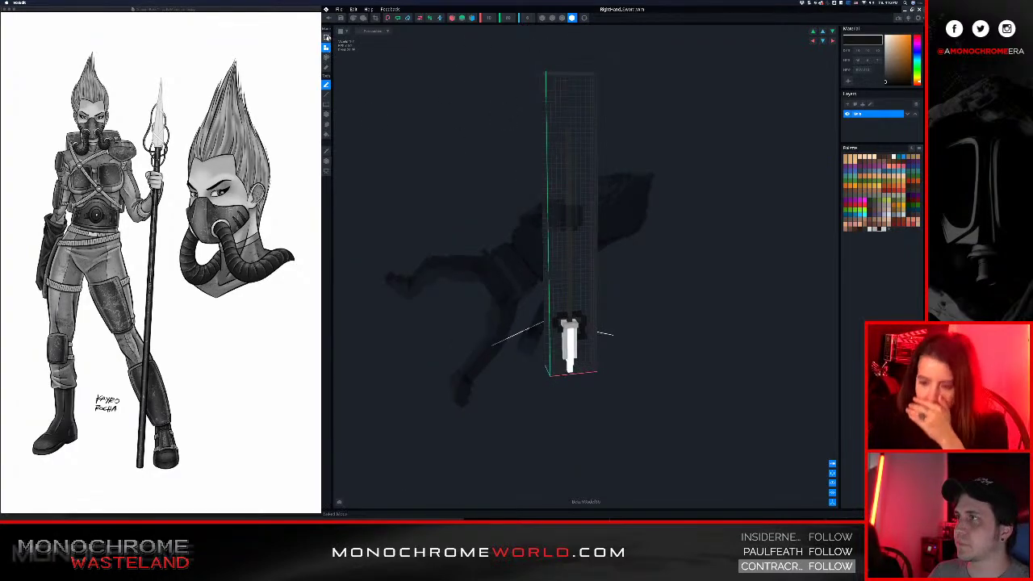
# - Box-select the shaft, brackets and rear part of the spearhead and shift them lengthwise away from the tip
pyautogui.click(326, 104)
pyautogui.moveTo(549, 151); pyautogui.dragTo(542, 148, button='right')
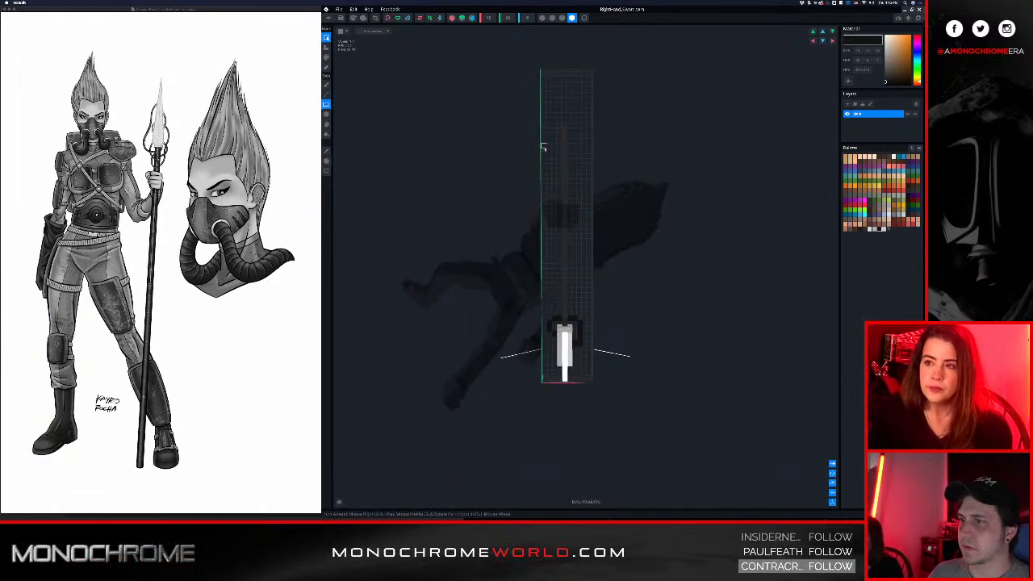
pyautogui.moveTo(525, 83); pyautogui.dragTo(611, 353)
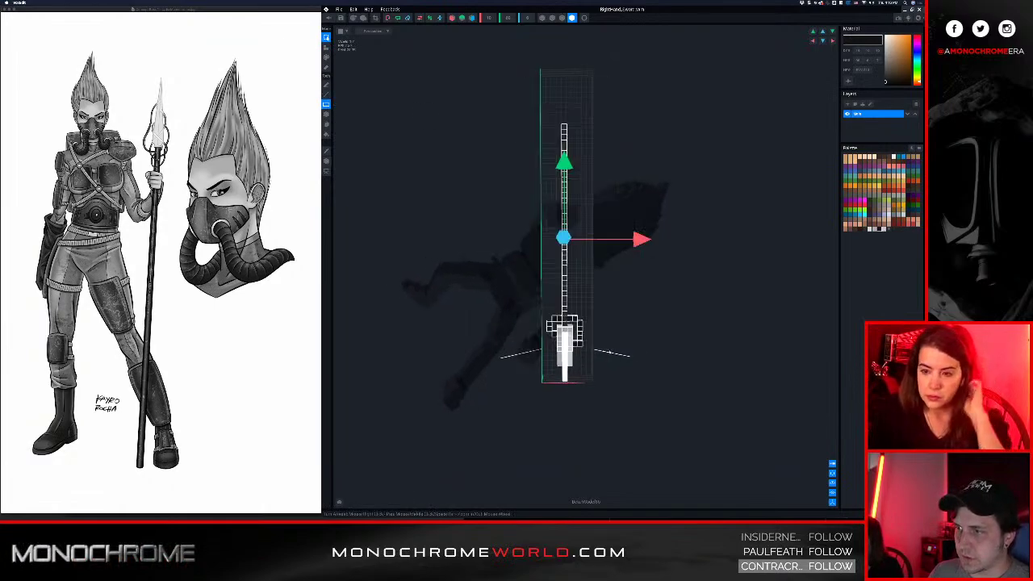
pyautogui.moveTo(563, 162); pyautogui.dragTo(563, 155)
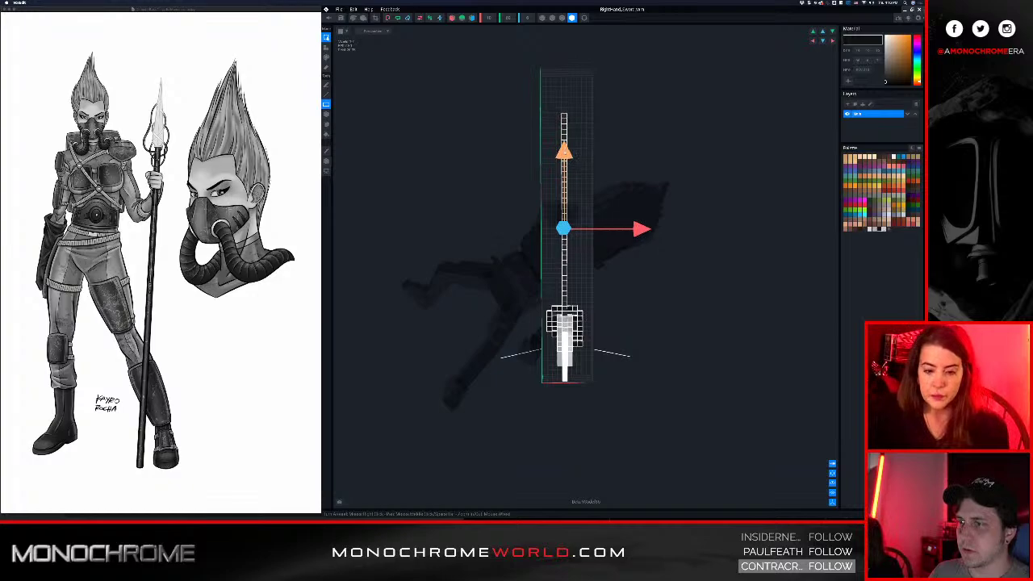
# - Copy the blade voxels on the tip side of the gap and paste them into the gap to lengthen the spearhead
pyautogui.scroll(5, 563, 343)
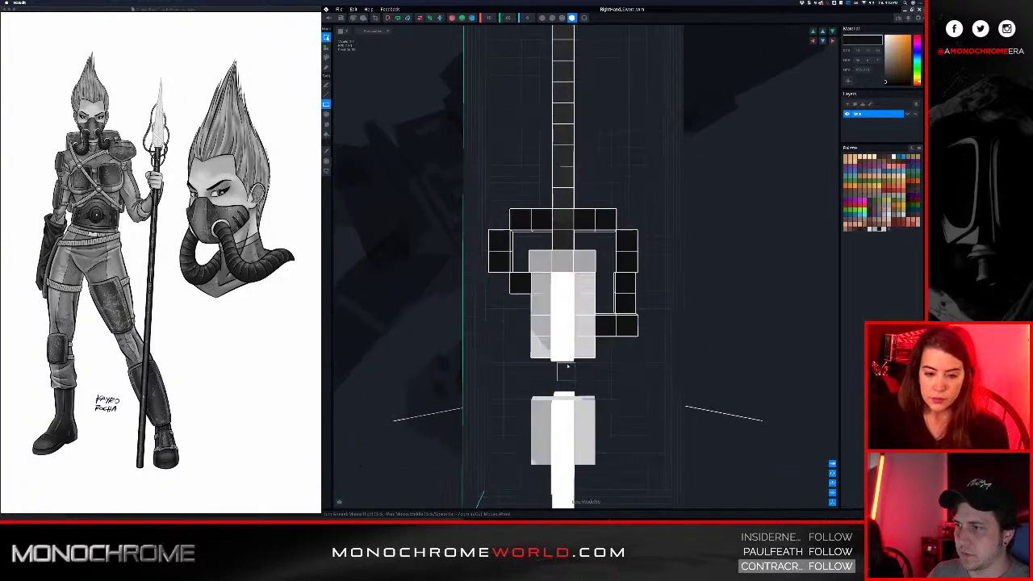
pyautogui.moveTo(574, 425); pyautogui.dragTo(600, 449)
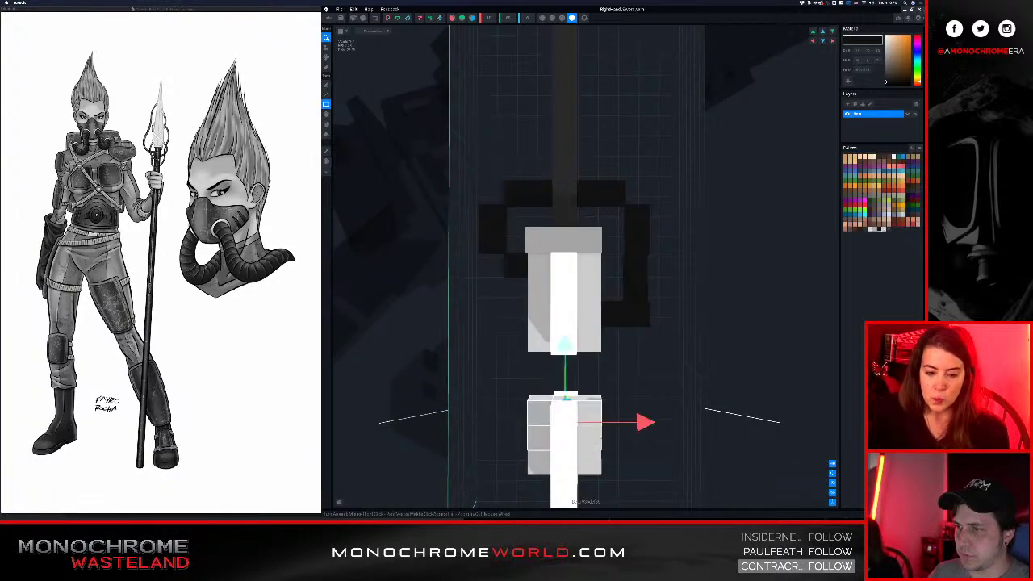
pyautogui.click(352, 10)
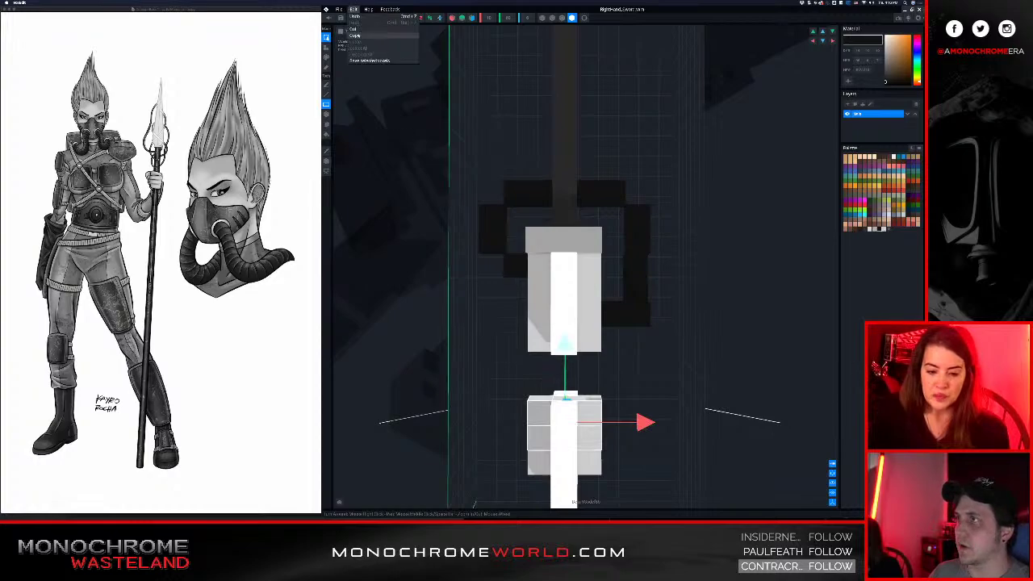
pyautogui.click(354, 36)
pyautogui.click(352, 10)
pyautogui.click(356, 41)
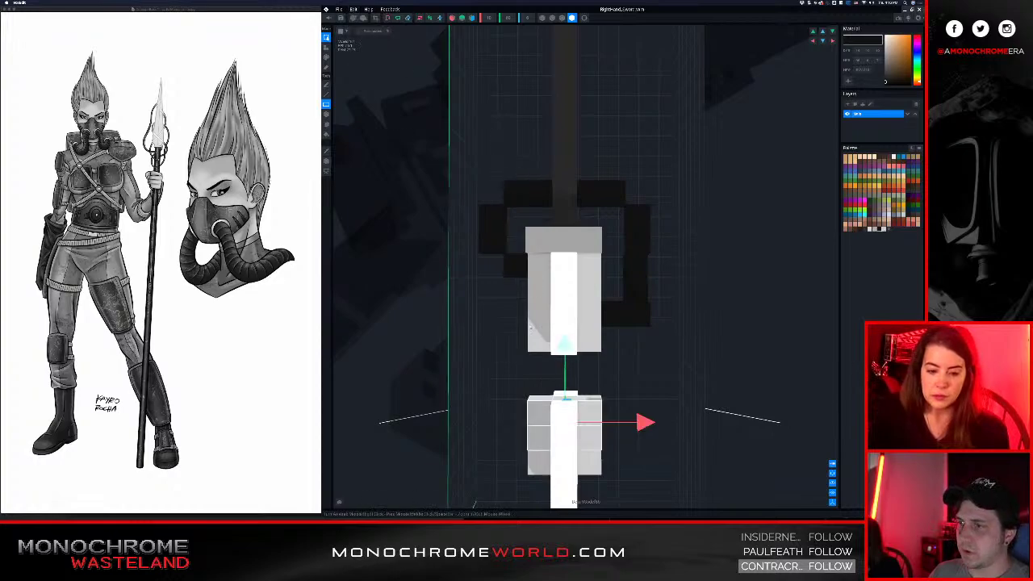
pyautogui.moveTo(562, 352); pyautogui.dragTo(576, 258)
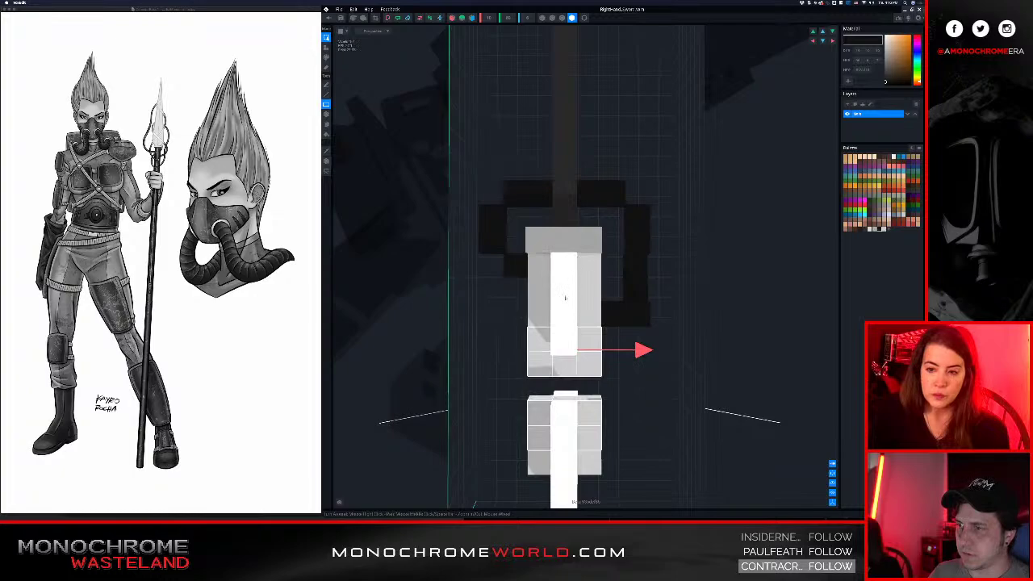
pyautogui.moveTo(565, 298); pyautogui.dragTo(560, 323)
# - Fill the remaining gap in the spearhead's raised centre ridge with matching light voxels
pyautogui.moveTo(517, 363); pyautogui.dragTo(526, 387, button='right')
pyautogui.click(326, 47)
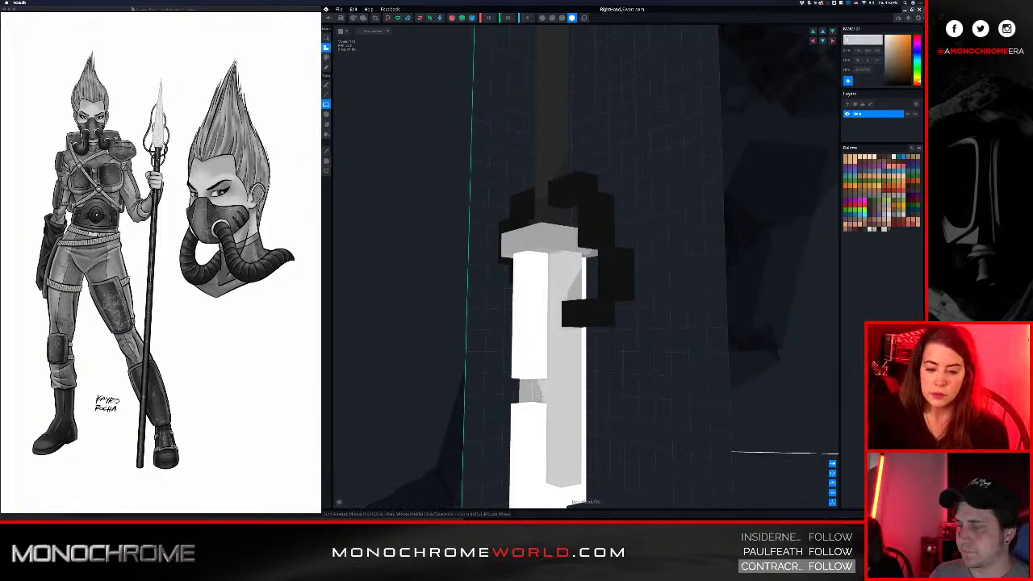
pyautogui.moveTo(539, 390); pyautogui.dragTo(544, 392)
pyautogui.press('b')
pyautogui.moveTo(544, 392); pyautogui.dragTo(552, 328, button='right')
pyautogui.scroll(-5, 553, 347)
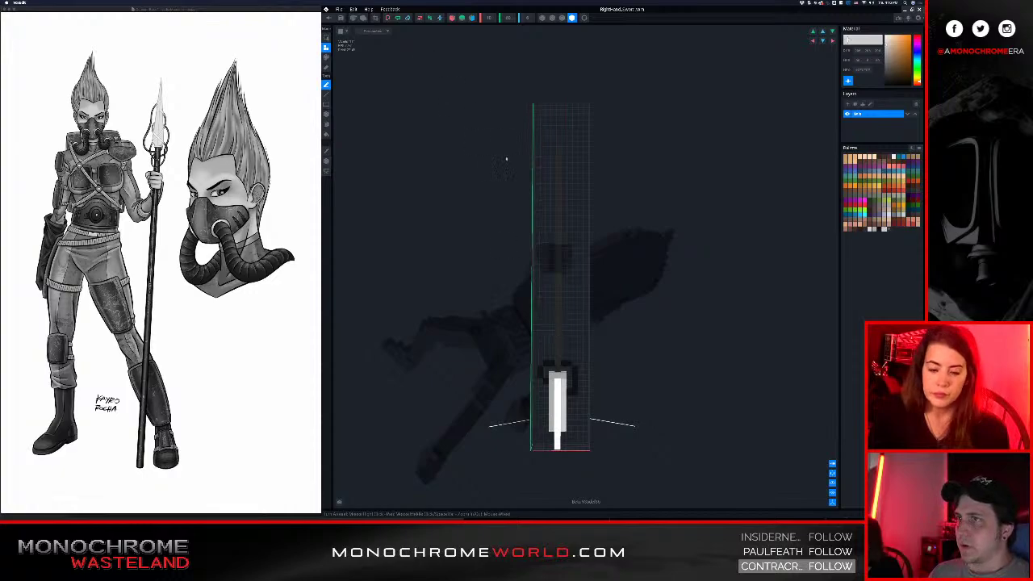
# - Crop the editing volume to the spear and set its height to 55
pyautogui.click(376, 18)
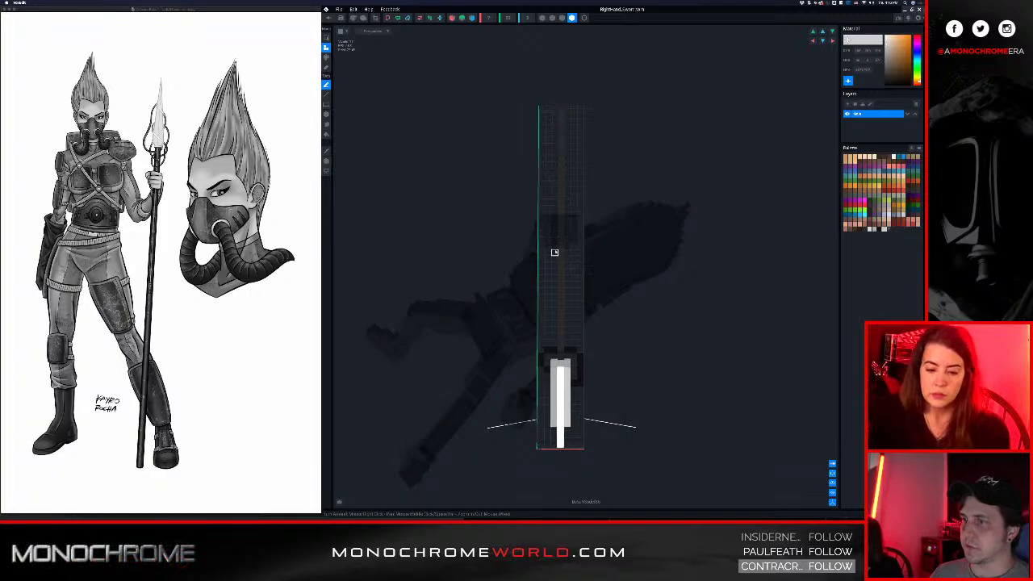
pyautogui.moveTo(555, 252); pyautogui.dragTo(556, 248, button='right')
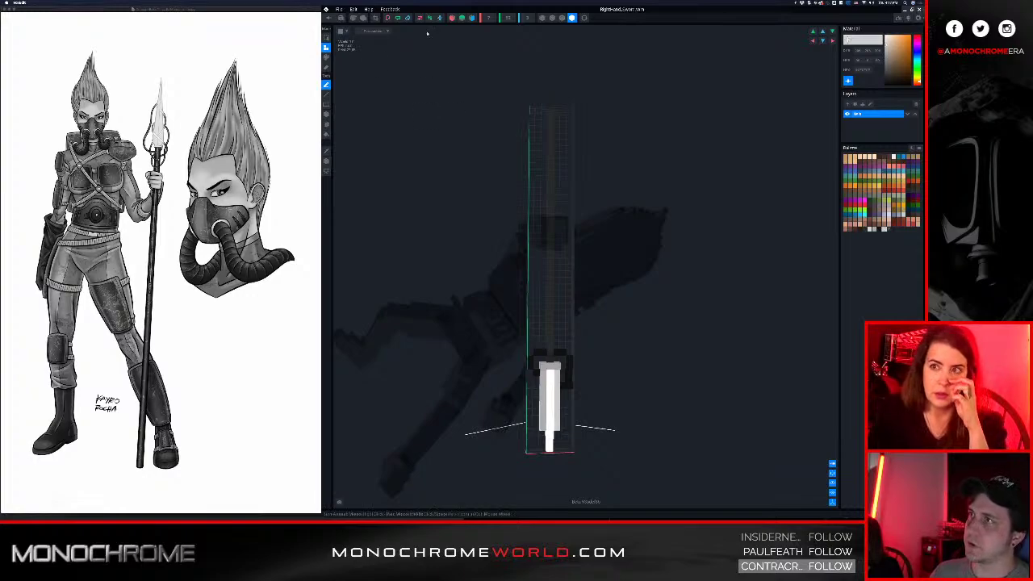
pyautogui.click(508, 18)
pyautogui.moveTo(521, 170); pyautogui.dragTo(507, 305, button='middle')
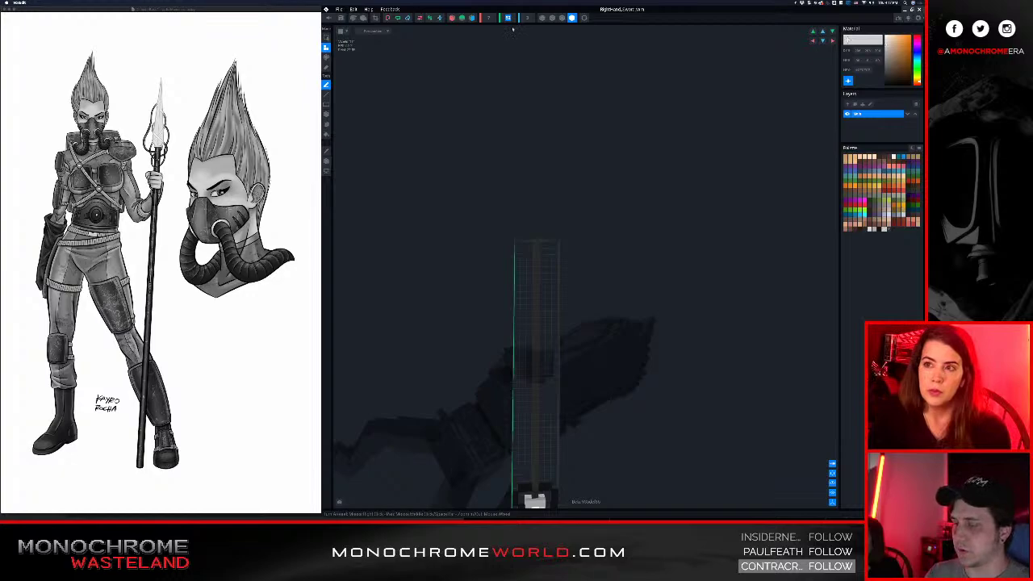
pyautogui.write('55')
pyautogui.press('Return')
# - Sample the shaft's dark colour and extend the shaft's end through the added height
pyautogui.moveTo(548, 261); pyautogui.dragTo(543, 268, button='right')
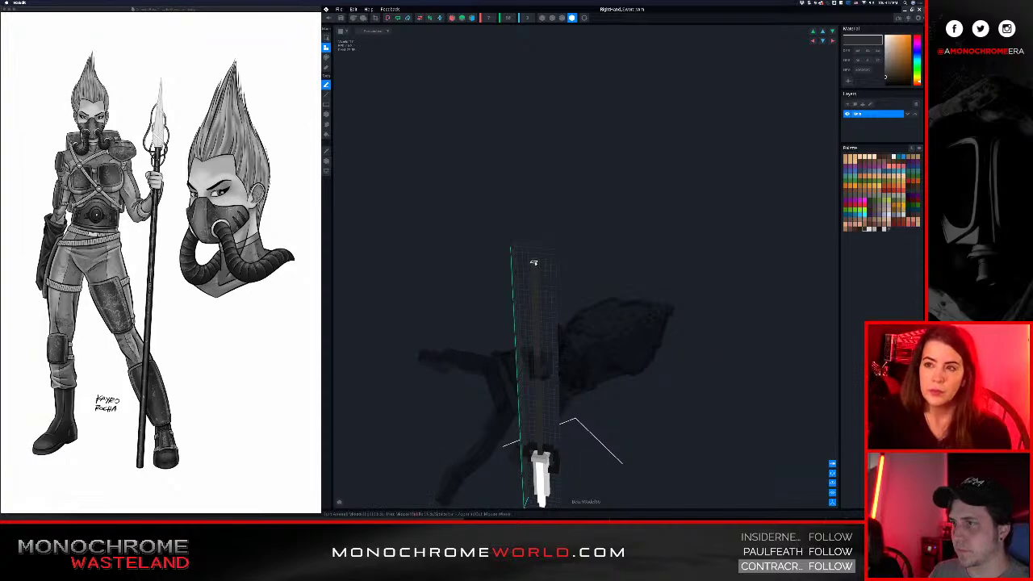
pyautogui.moveTo(530, 282); pyautogui.dragTo(530, 287, button='right')
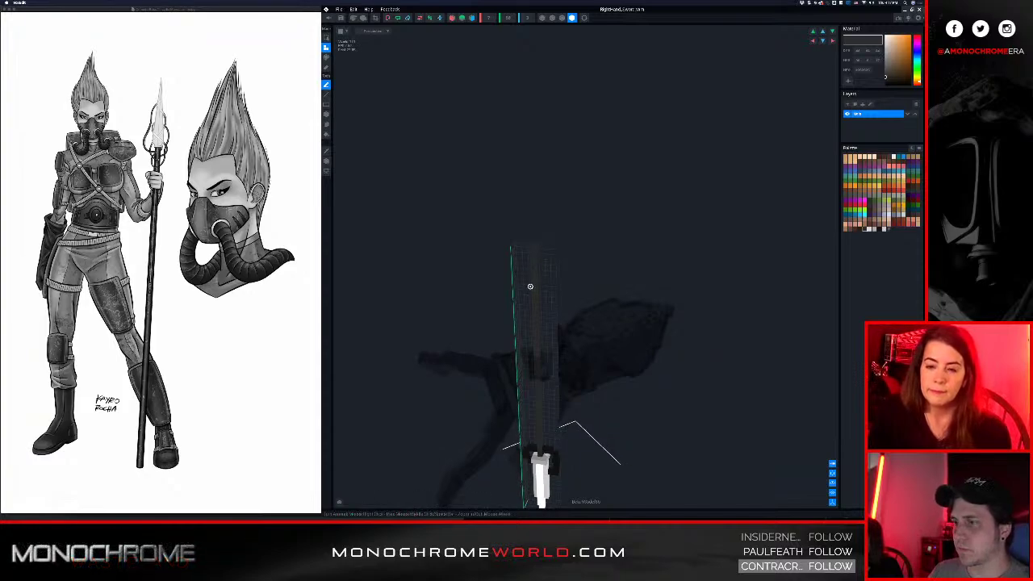
pyautogui.moveTo(528, 258); pyautogui.dragTo(535, 190, button='middle')
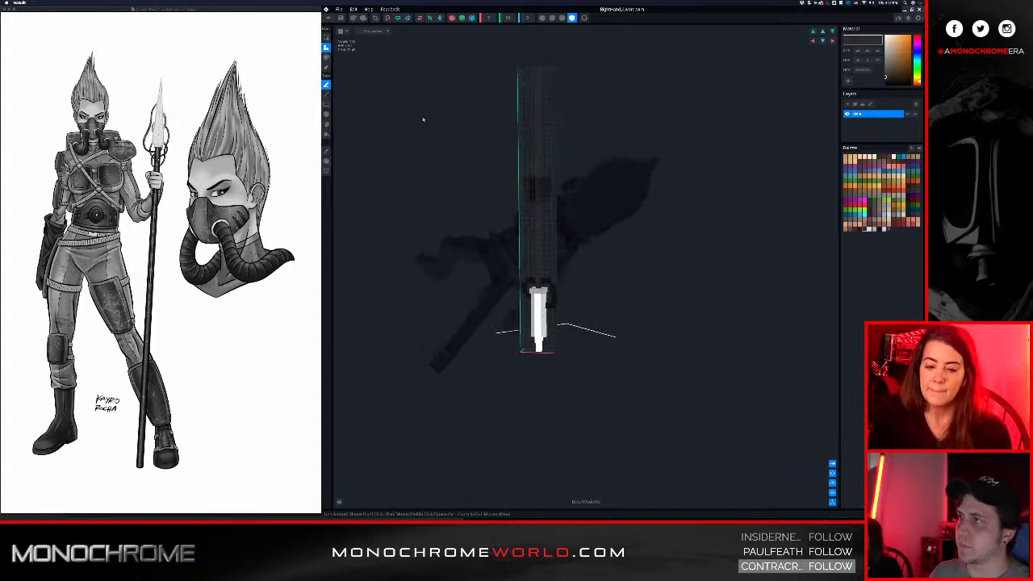
# - Move the spear's pivot down along its shaft, then return to the avatar, saving the changes
pyautogui.click(327, 161)
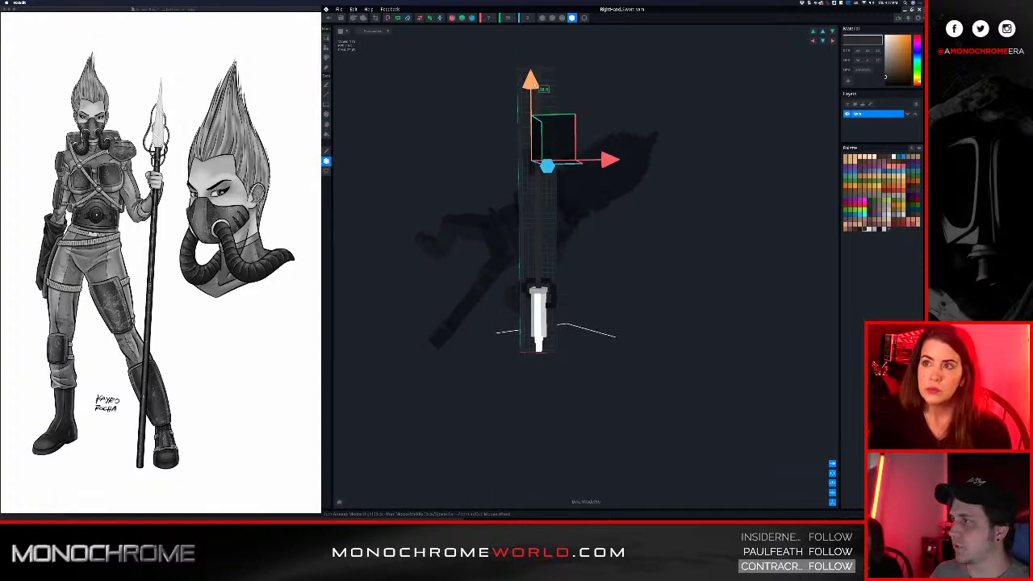
pyautogui.moveTo(530, 95)
pyautogui.mouseDown()
pyautogui.moveTo(530, 147)
pyautogui.moveTo(530, 71)
pyautogui.moveTo(543, 110)
pyautogui.mouseUp()
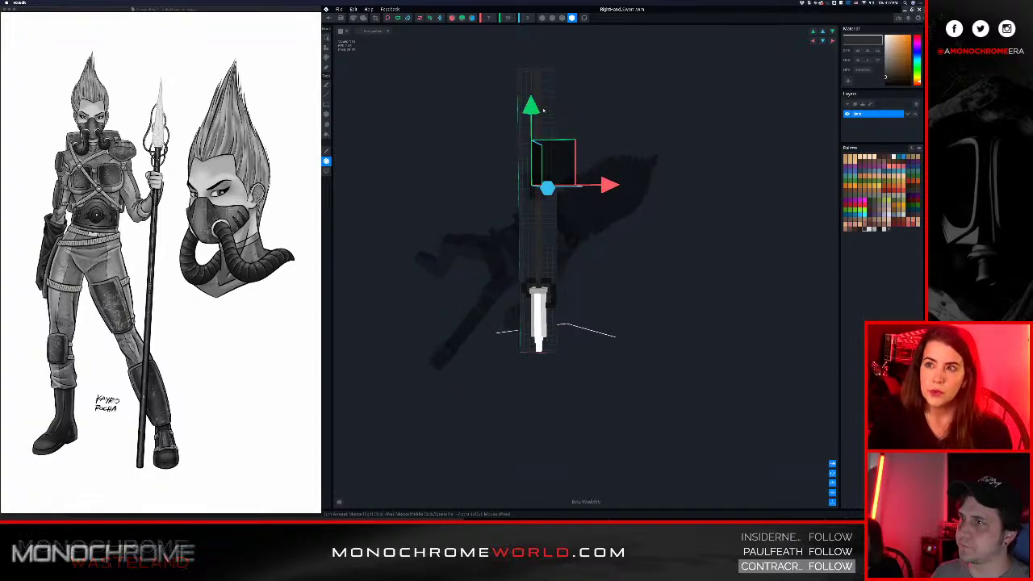
pyautogui.click(337, 18)
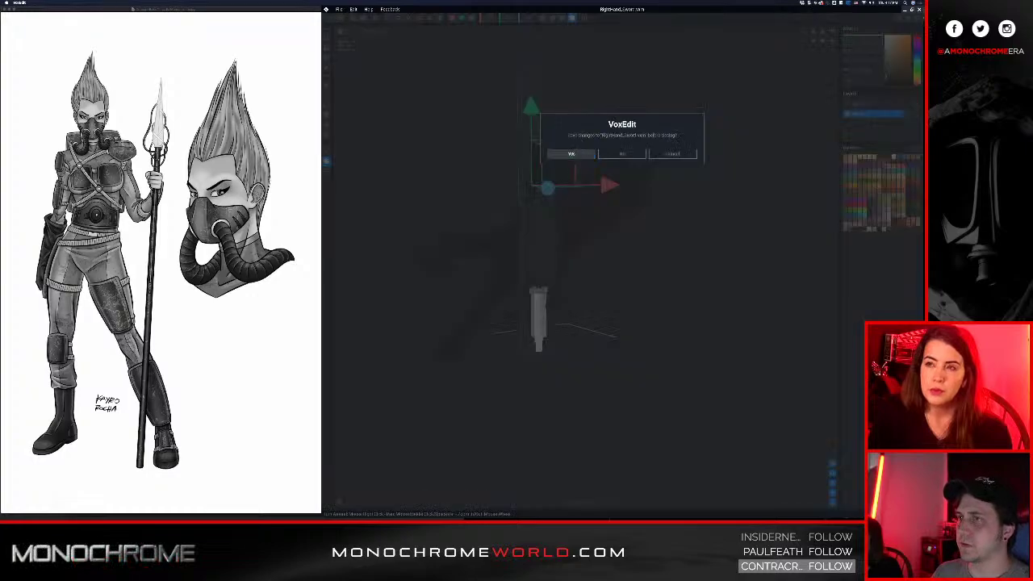
pyautogui.click(571, 154)
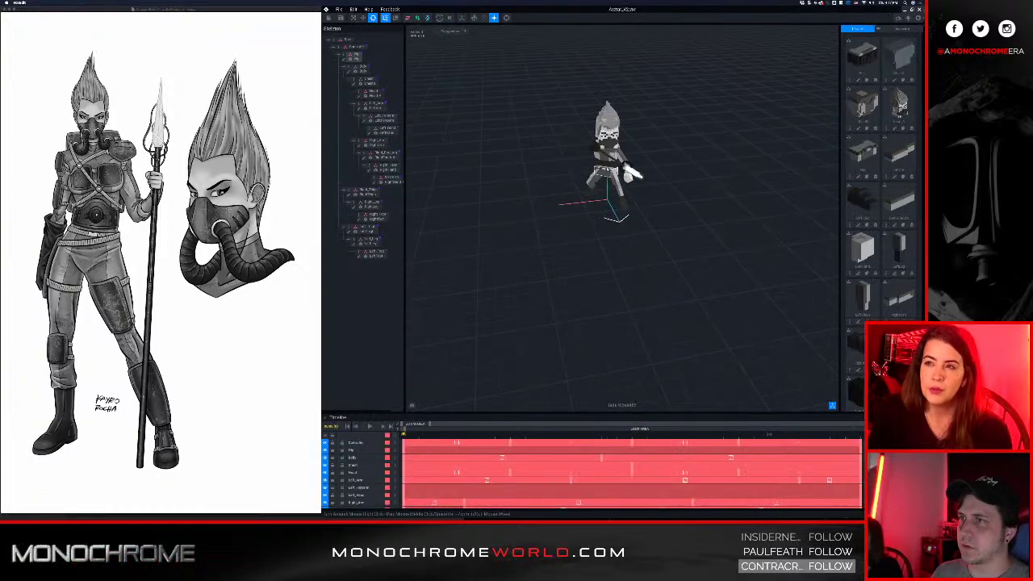
# - Inspect how the lengthened spear sits in the hand of the posed avatar
pyautogui.scroll(5, 608, 171)
pyautogui.scroll(-2, 607, 171)
pyautogui.scroll(1, 606, 155)
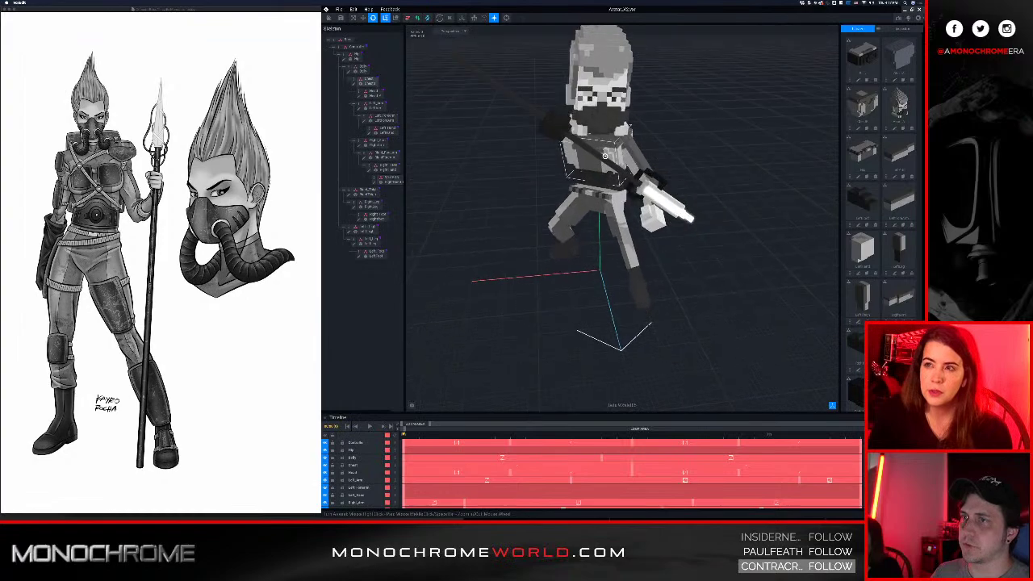
pyautogui.moveTo(605, 156); pyautogui.dragTo(630, 161, button='right')
pyautogui.scroll(1, 628, 151)
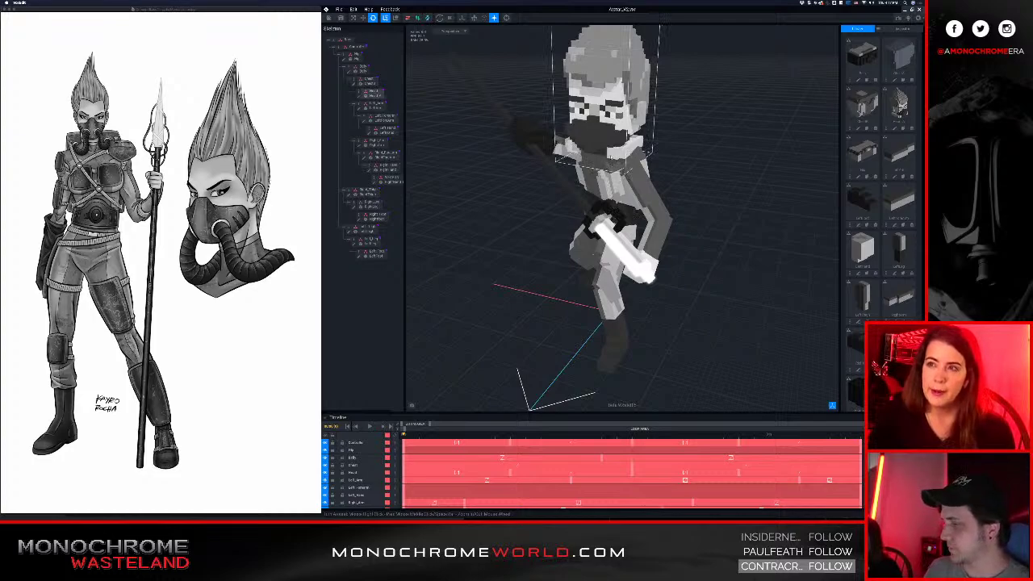
pyautogui.moveTo(610, 180); pyautogui.dragTo(585, 208, button='right')
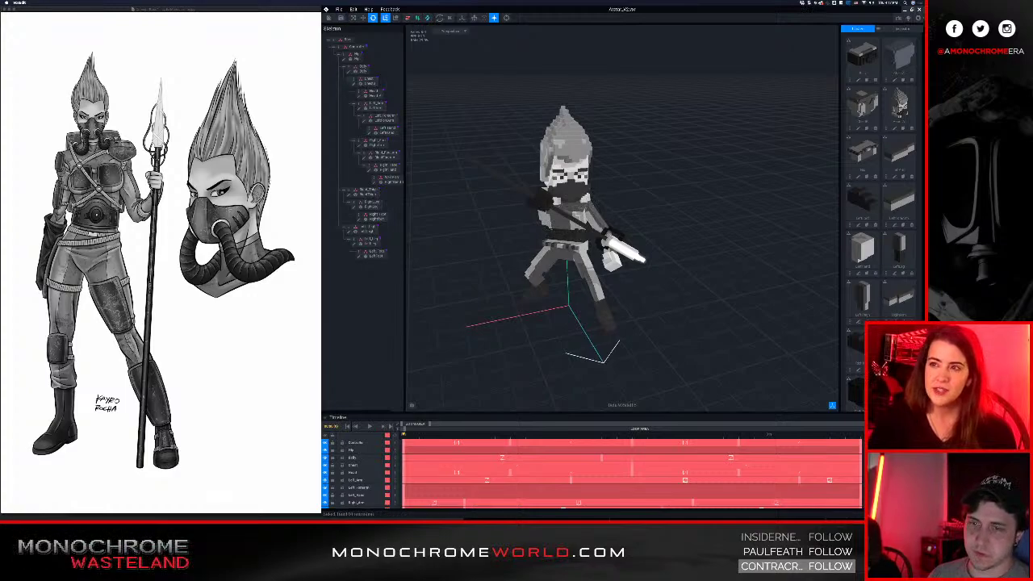
# - Show the avatar with arms outstretched and examine its body and waist from the front and back
pyautogui.click(891, 456)
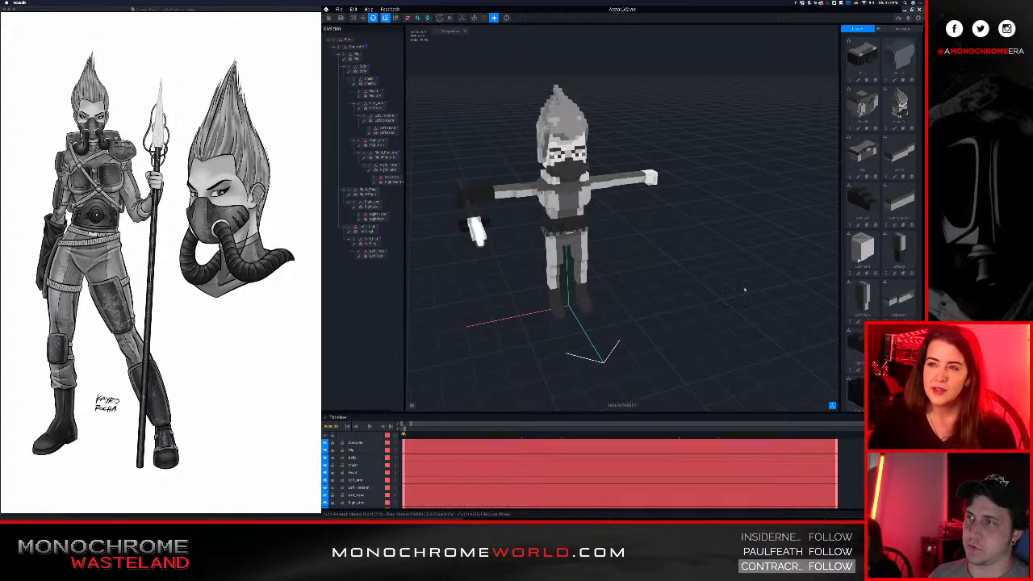
pyautogui.moveTo(579, 199); pyautogui.dragTo(572, 194, button='right')
pyautogui.scroll(5, 574, 195)
pyautogui.moveTo(579, 198); pyautogui.dragTo(636, 254, button='middle')
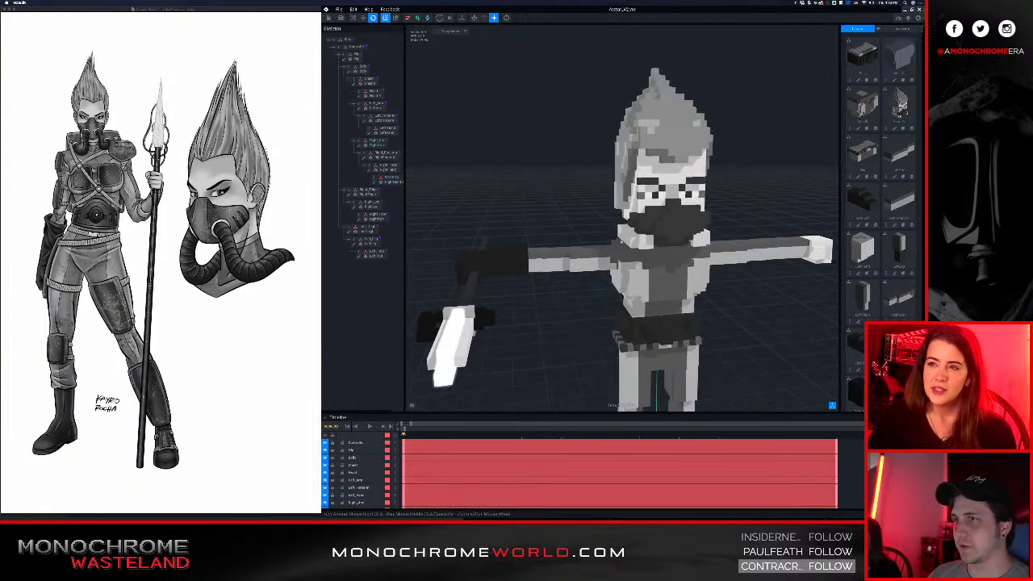
pyautogui.scroll(-3, 636, 253)
pyautogui.moveTo(637, 253)
pyautogui.mouseDown(button='right')
pyautogui.moveTo(625, 246)
pyautogui.moveTo(638, 262)
pyautogui.mouseUp(button='right')
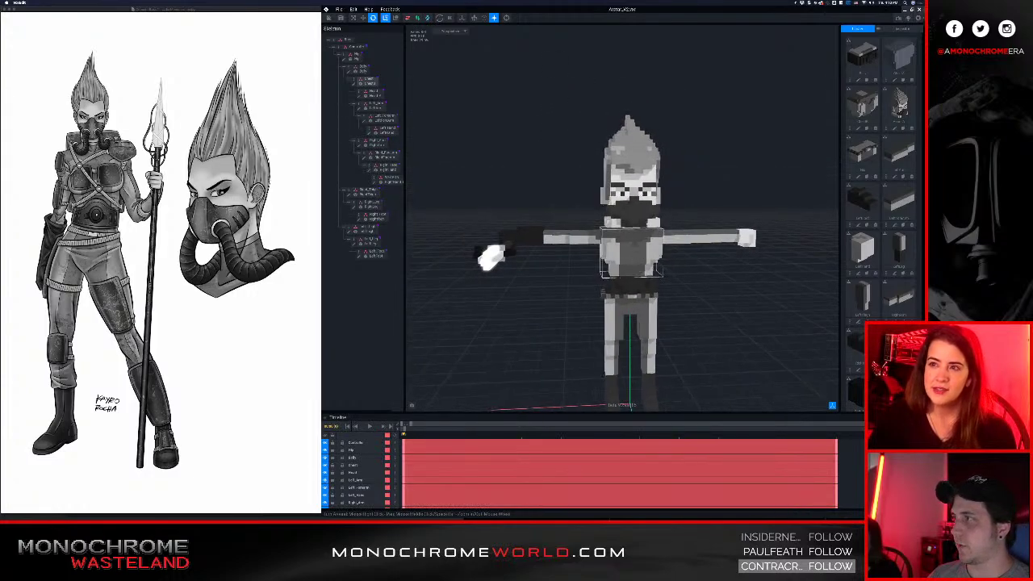
pyautogui.moveTo(638, 262); pyautogui.dragTo(634, 239, button='middle')
pyautogui.scroll(1, 634, 239)
pyautogui.moveTo(634, 239); pyautogui.dragTo(631, 215, button='right')
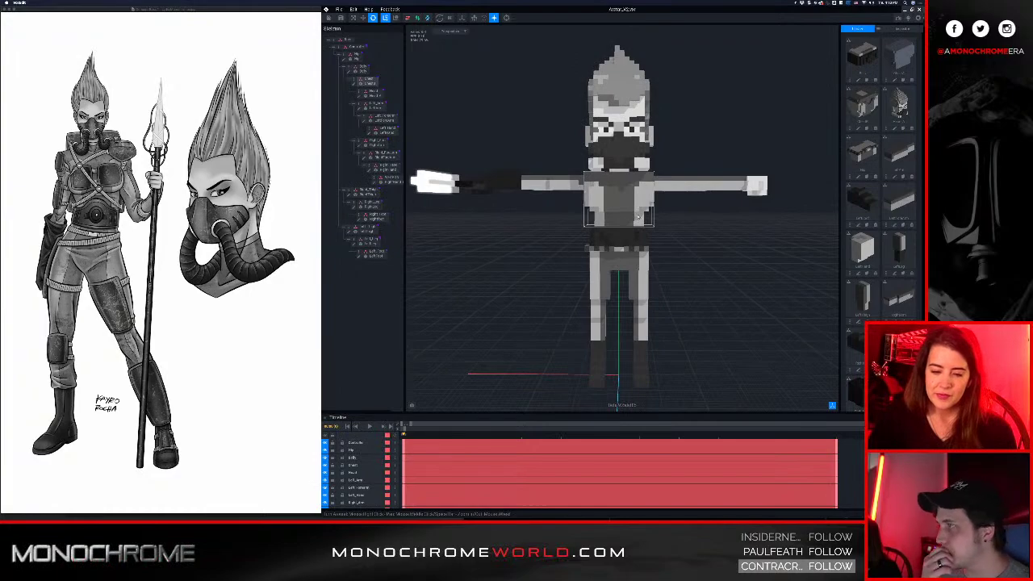
pyautogui.click(638, 229)
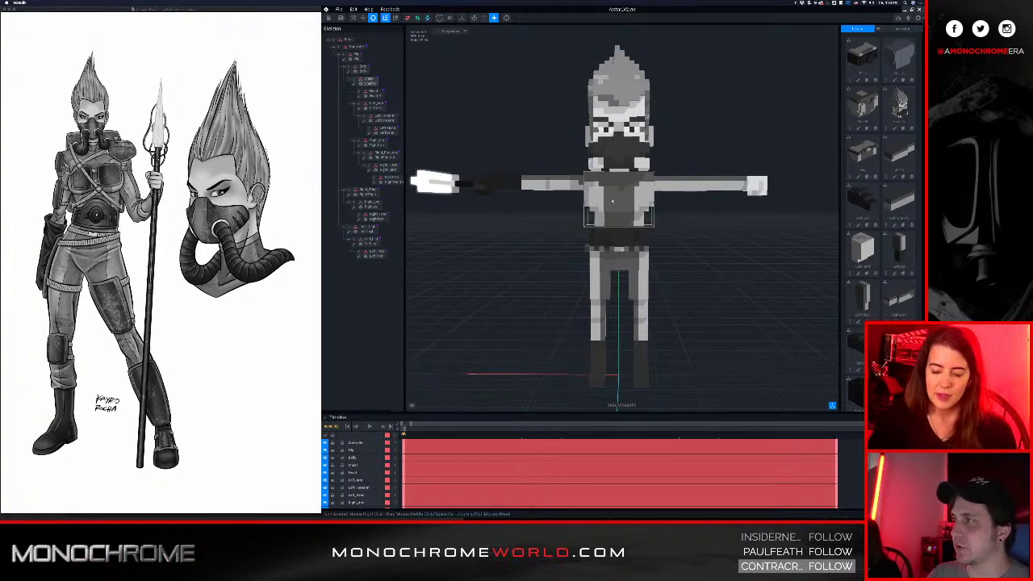
pyautogui.moveTo(619, 201); pyautogui.dragTo(622, 202, button='right')
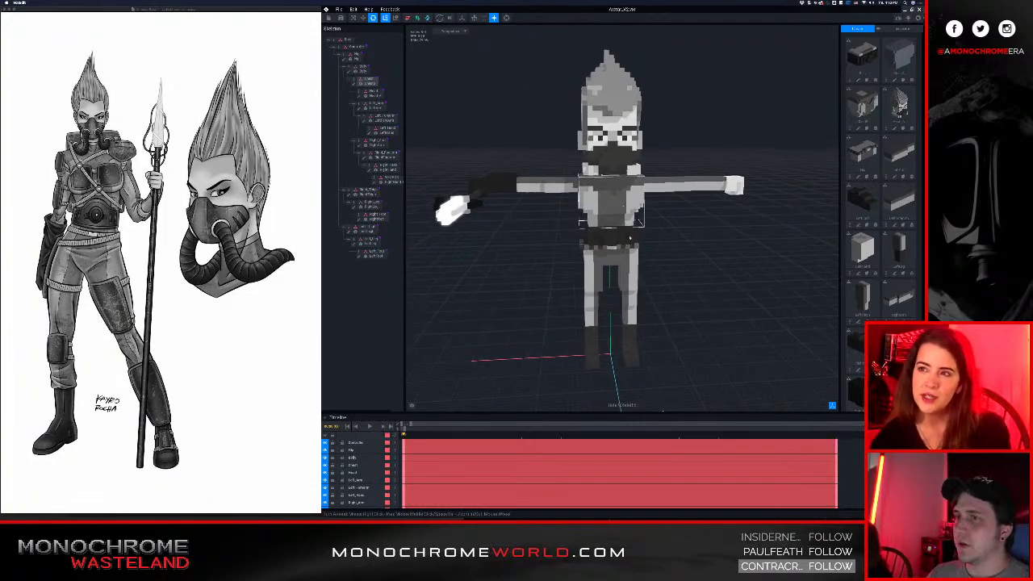
pyautogui.scroll(5, 610, 249)
pyautogui.moveTo(610, 268); pyautogui.dragTo(597, 296, button='right')
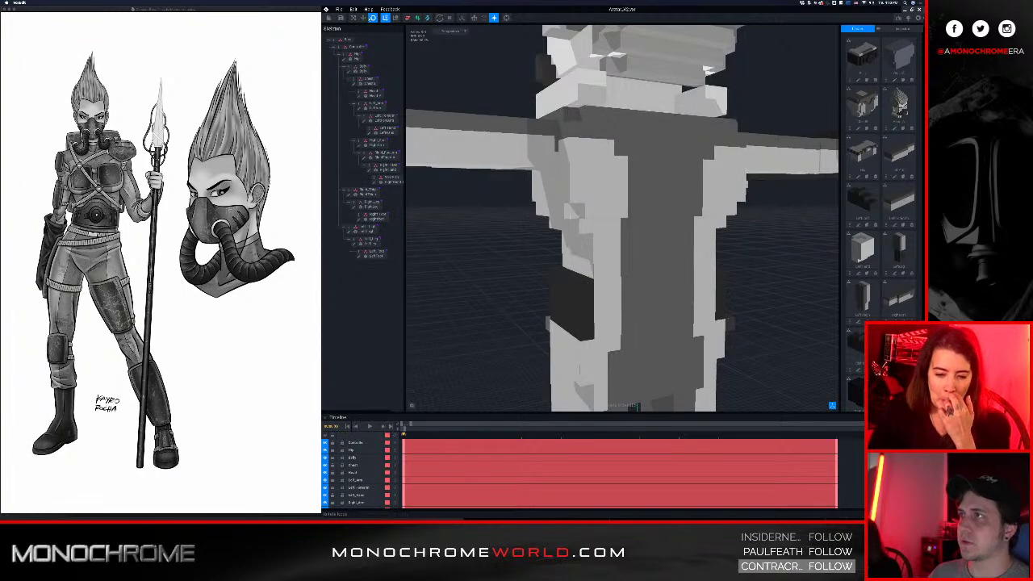
# - Sync the avatar to MagicaVoxel and switch to that program
pyautogui.click(340, 9)
pyautogui.moveTo(358, 42)
pyautogui.click(433, 46)
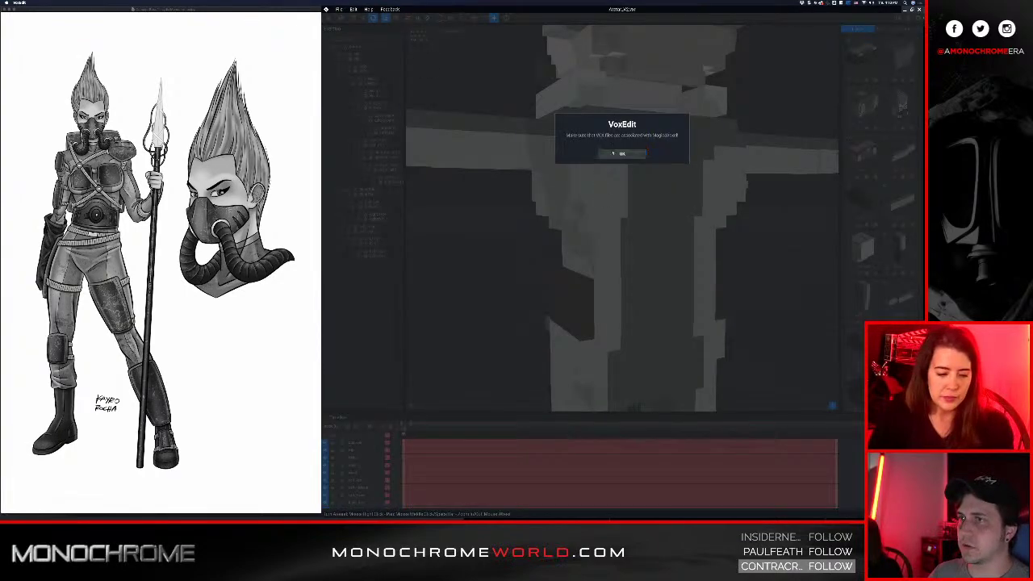
pyautogui.click(619, 153)
pyautogui.hotkey('ctrl', 'alt', 'Right')
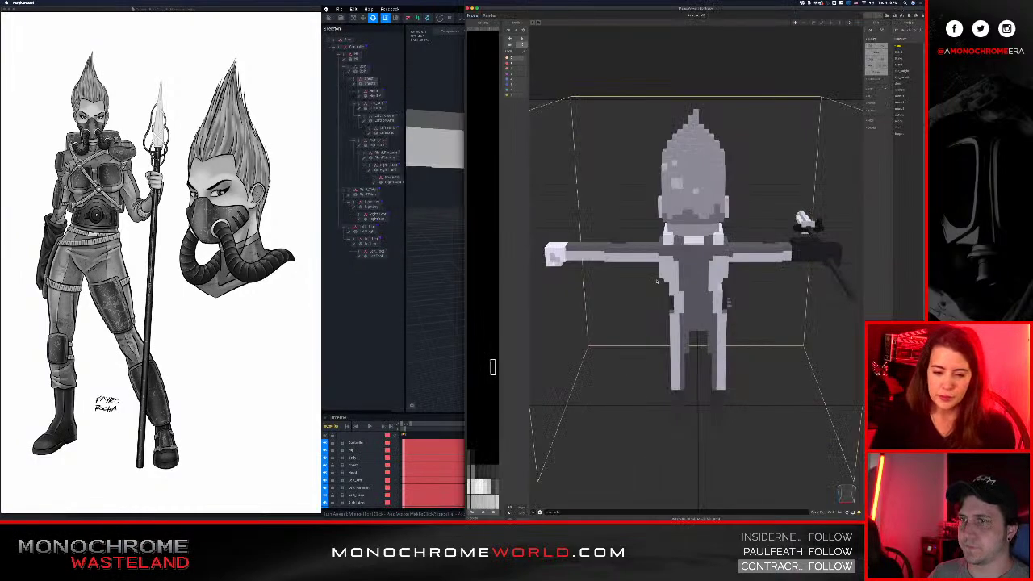
# - Open the avatar's waist part for editing and paint a black belt band across its back
pyautogui.moveTo(720, 311); pyautogui.dragTo(669, 270, button='right')
pyautogui.scroll(5, 730, 279)
pyautogui.scroll(5, 730, 280)
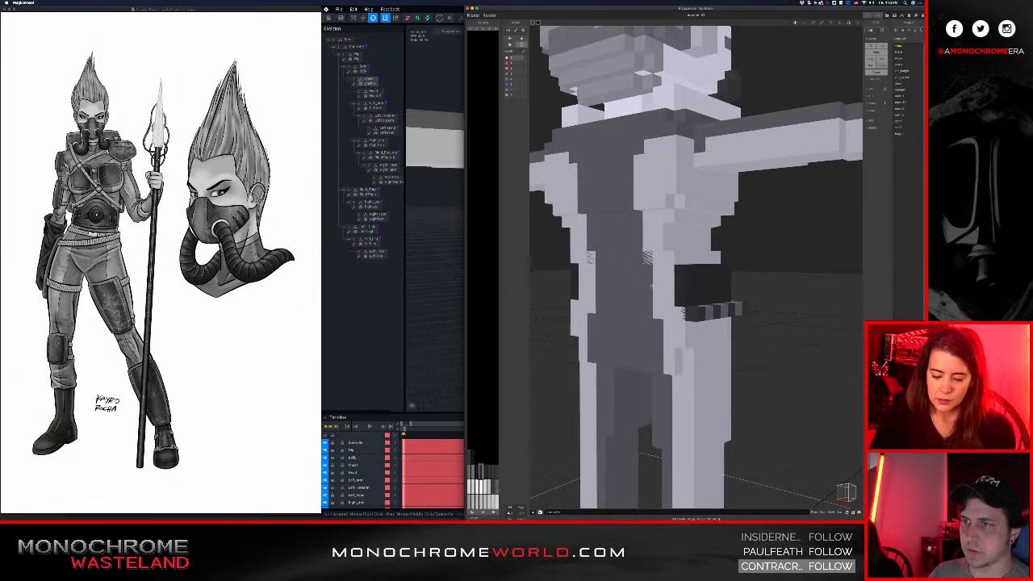
pyautogui.press('Tab')
pyautogui.click(653, 285)
pyautogui.press('Tab')
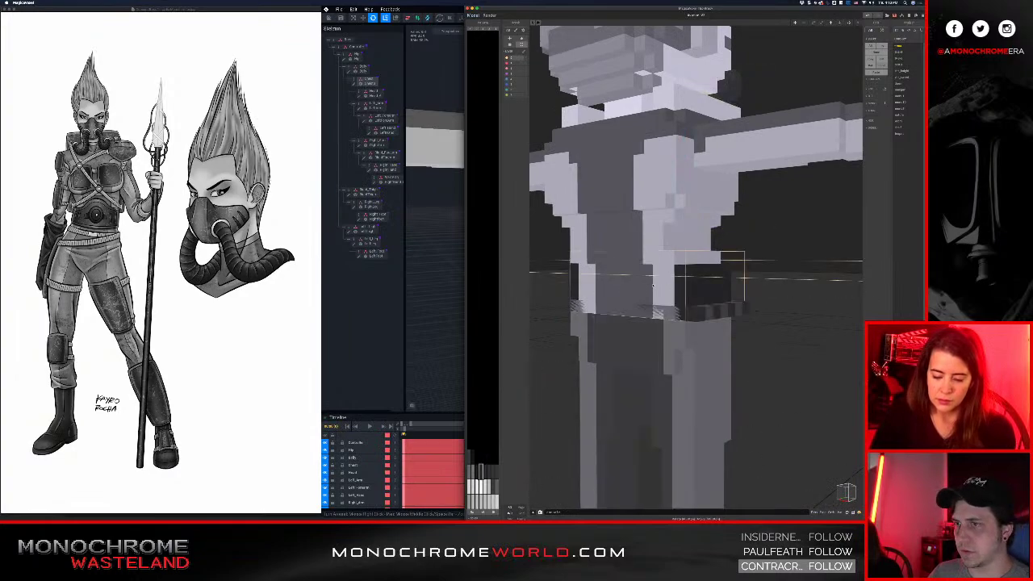
pyautogui.click(653, 285)
pyautogui.press('Tab')
pyautogui.moveTo(647, 284); pyautogui.dragTo(683, 277, button='right')
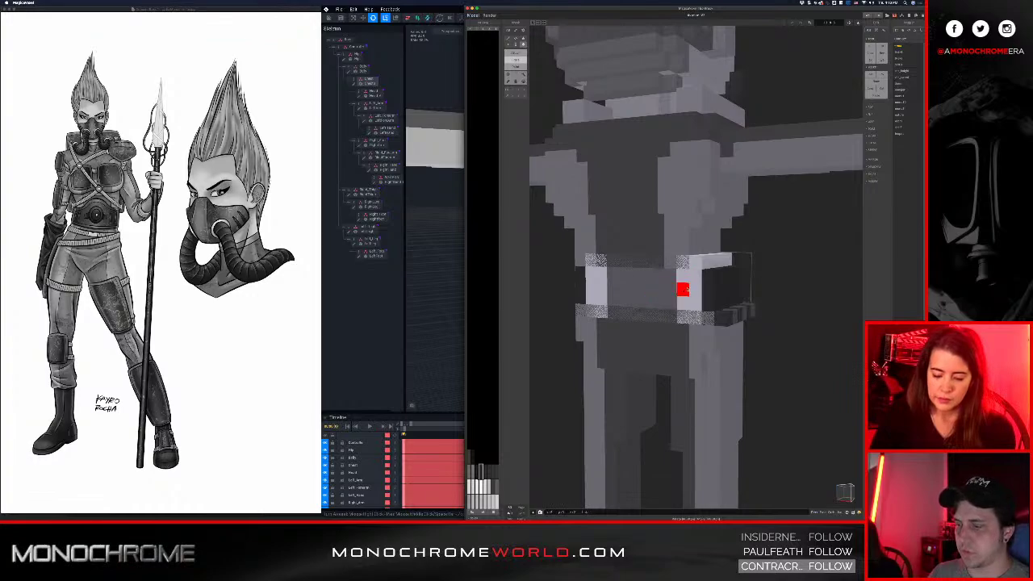
pyautogui.moveTo(695, 277)
pyautogui.mouseDown()
pyautogui.moveTo(648, 296)
pyautogui.moveTo(593, 296)
pyautogui.mouseUp()
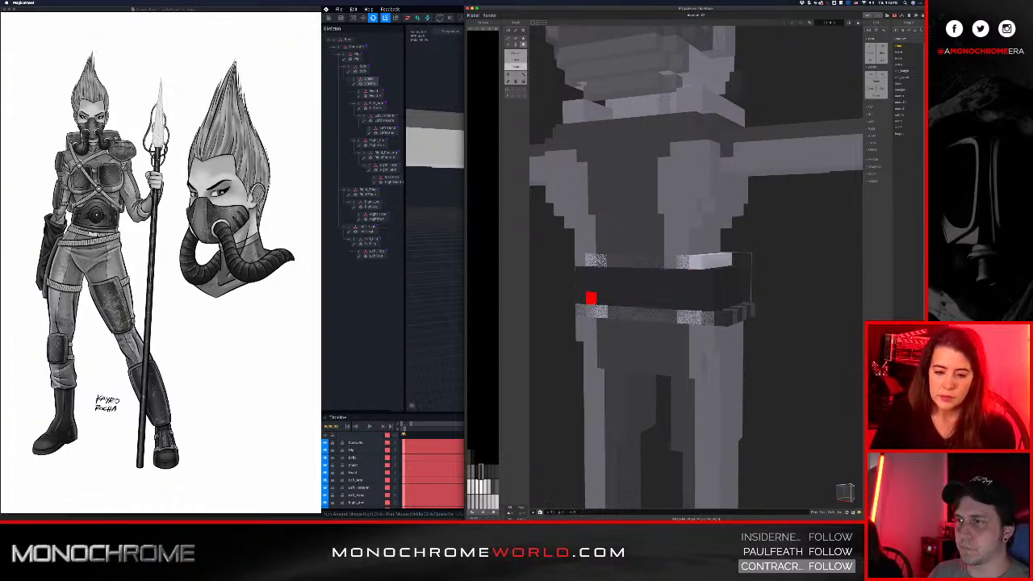
# - Turn on the edge display and examine the front of the waist part
pyautogui.moveTo(592, 297); pyautogui.dragTo(727, 268, button='right')
pyautogui.scroll(1, 731, 268)
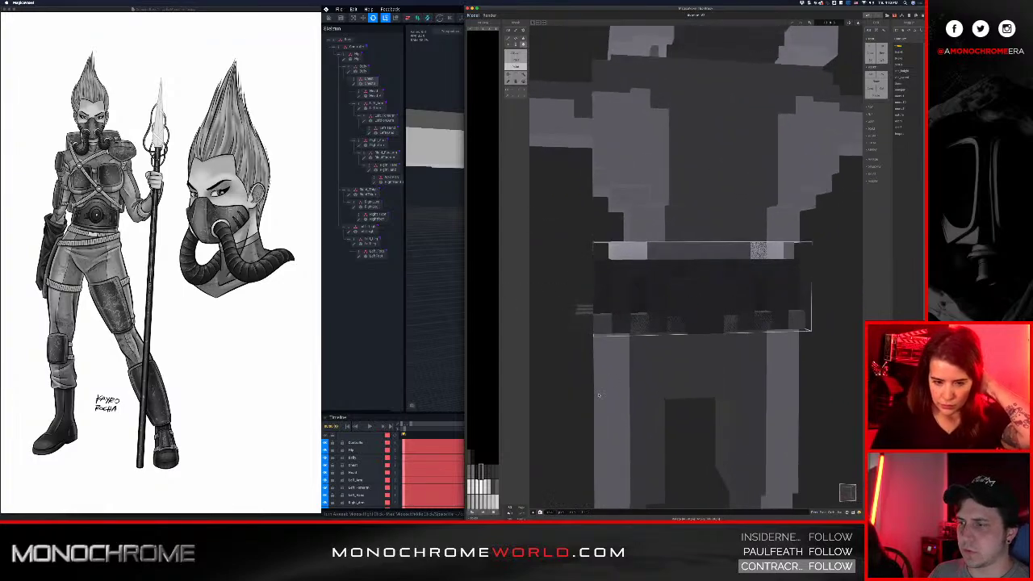
pyautogui.click(520, 508)
pyautogui.moveTo(601, 428); pyautogui.dragTo(645, 342, button='right')
pyautogui.scroll(2, 646, 353)
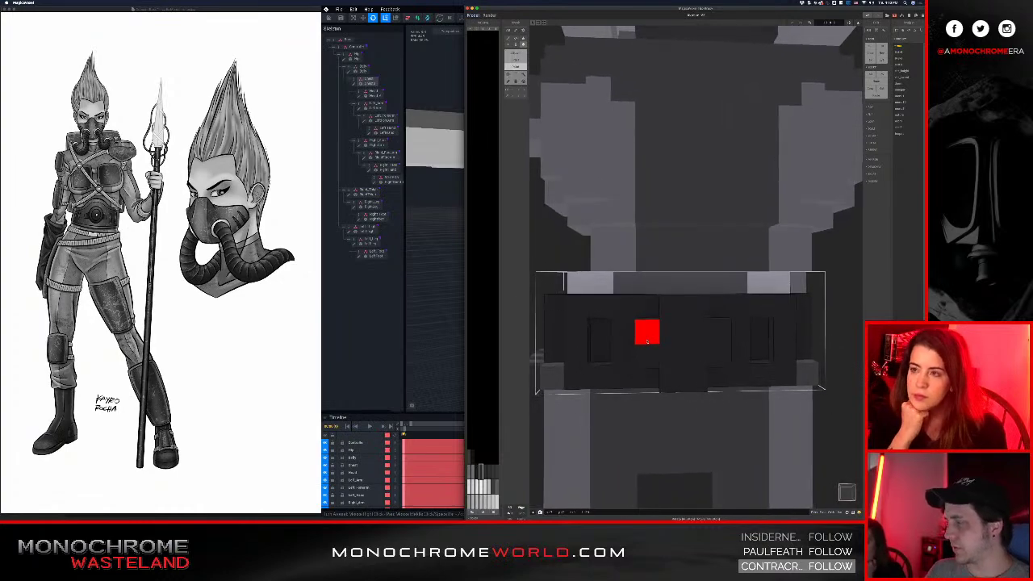
pyautogui.moveTo(721, 331); pyautogui.dragTo(714, 302, button='right')
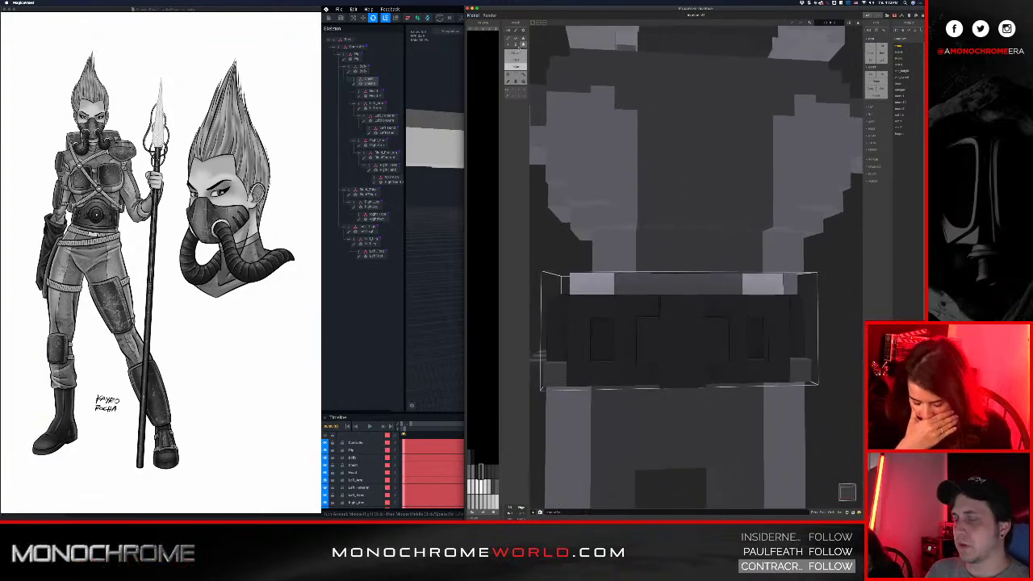
# - Switch to VoxEdit and sync the avatar from MagicaVoxel to bring in the painted belt
pyautogui.press('super+Tab')
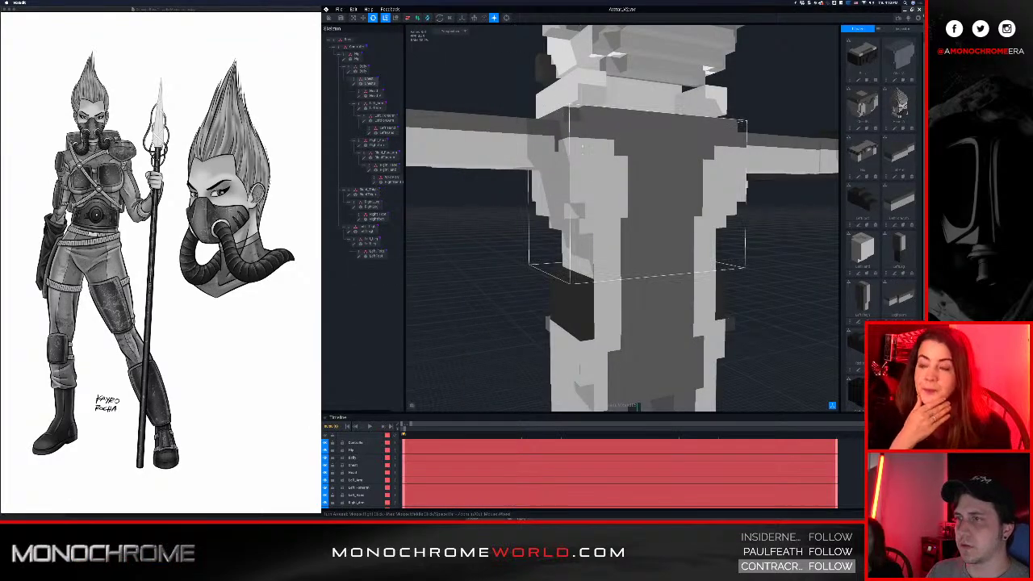
pyautogui.click(339, 9)
pyautogui.moveTo(375, 50)
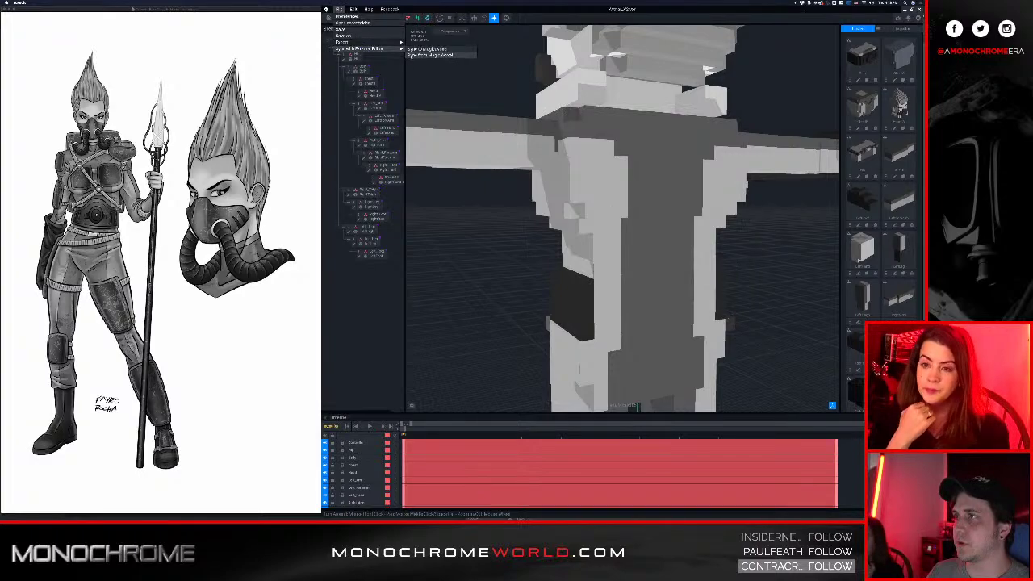
pyautogui.click(411, 55)
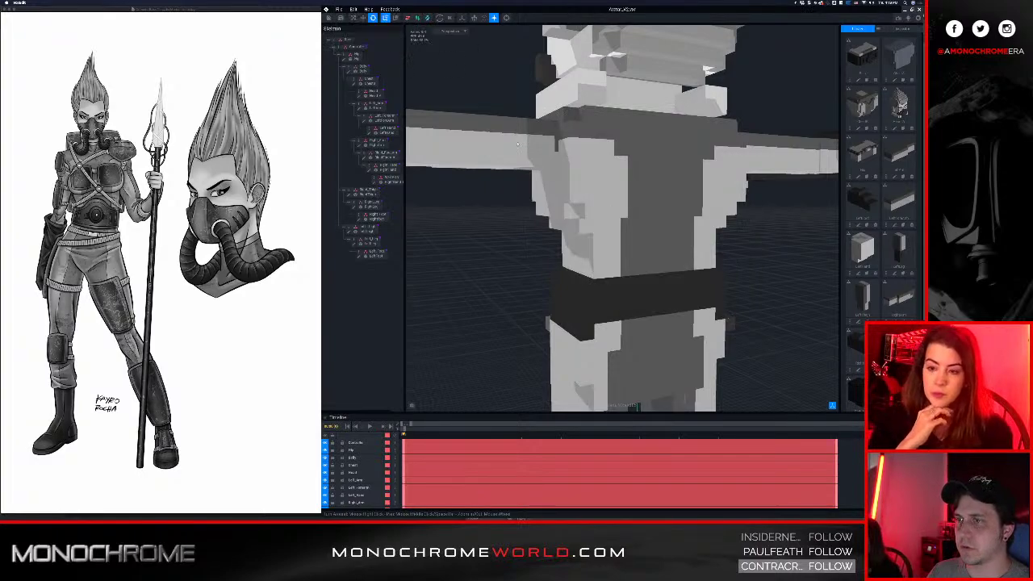
pyautogui.scroll(-3, 621, 242)
pyautogui.moveTo(655, 289)
pyautogui.mouseDown(button='right')
pyautogui.moveTo(618, 279)
pyautogui.moveTo(654, 287)
pyautogui.mouseUp(button='right')
# - Switch to MagicaVoxel, isolate the waist part and paint the light strip along its back's lower edge black
pyautogui.press('super+Tab')
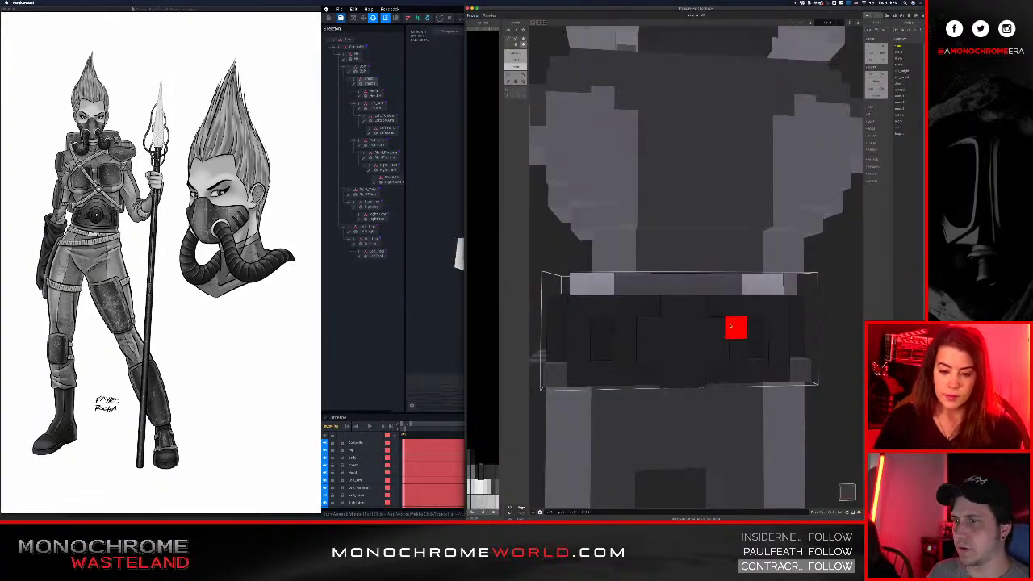
pyautogui.moveTo(632, 367); pyautogui.dragTo(724, 361, button='right')
pyautogui.press('h')
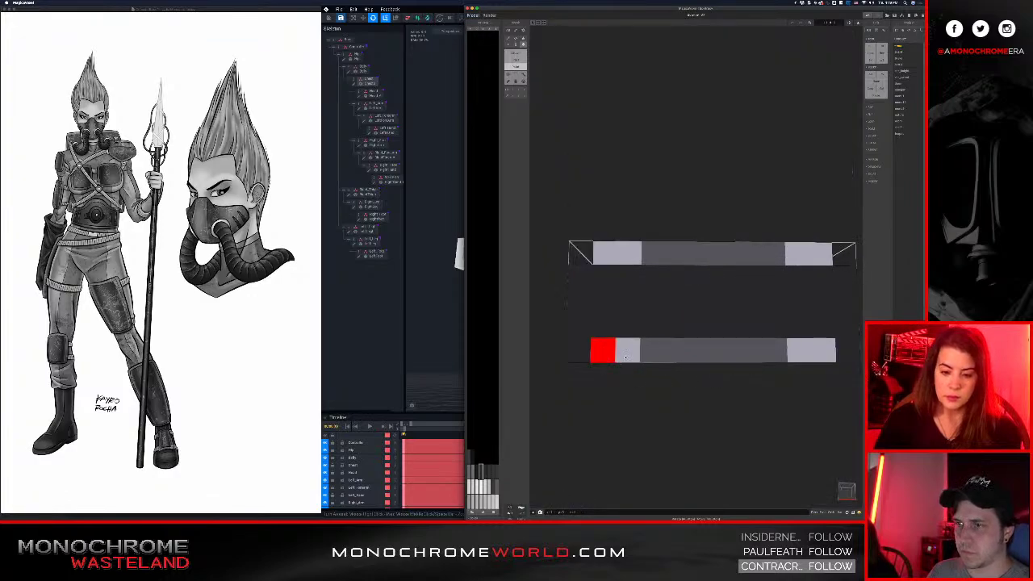
pyautogui.moveTo(604, 355); pyautogui.dragTo(824, 355)
# - Paint the whole underside of the waist part black and leave the part's editing mode
pyautogui.moveTo(823, 355); pyautogui.dragTo(758, 313, button='right')
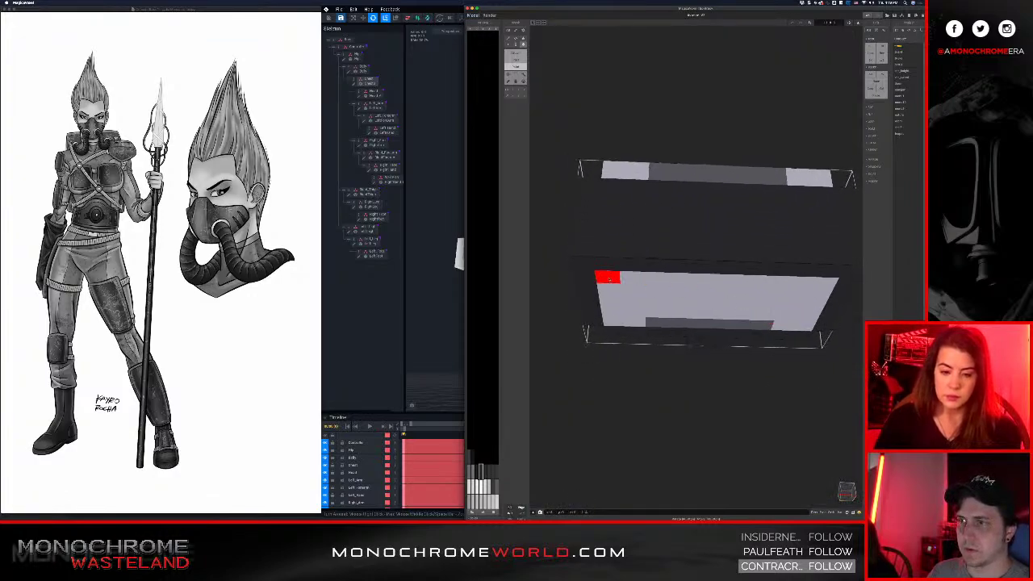
pyautogui.moveTo(606, 277)
pyautogui.mouseDown()
pyautogui.moveTo(837, 284)
pyautogui.moveTo(807, 316)
pyautogui.mouseUp()
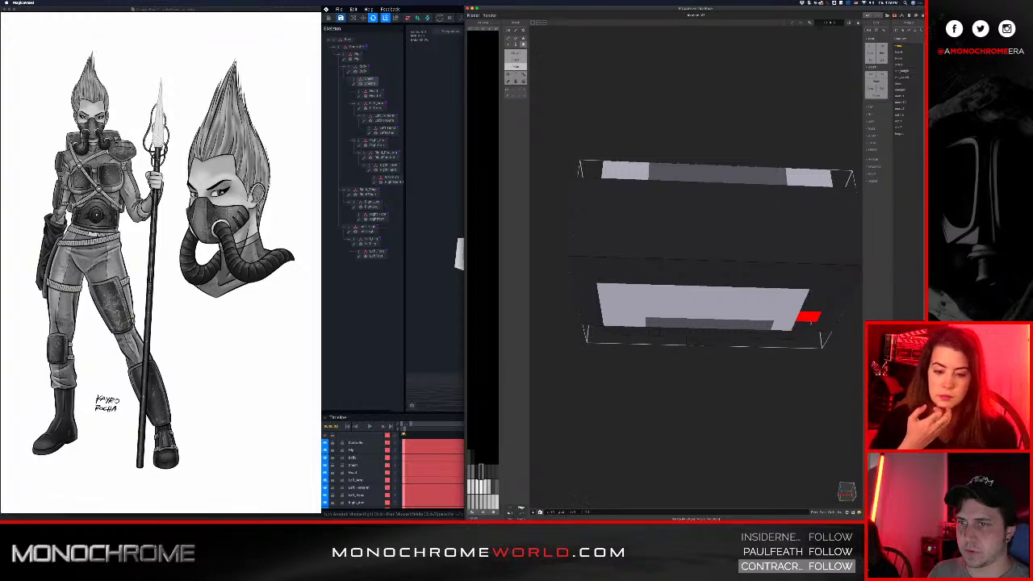
pyautogui.moveTo(606, 277); pyautogui.dragTo(610, 313)
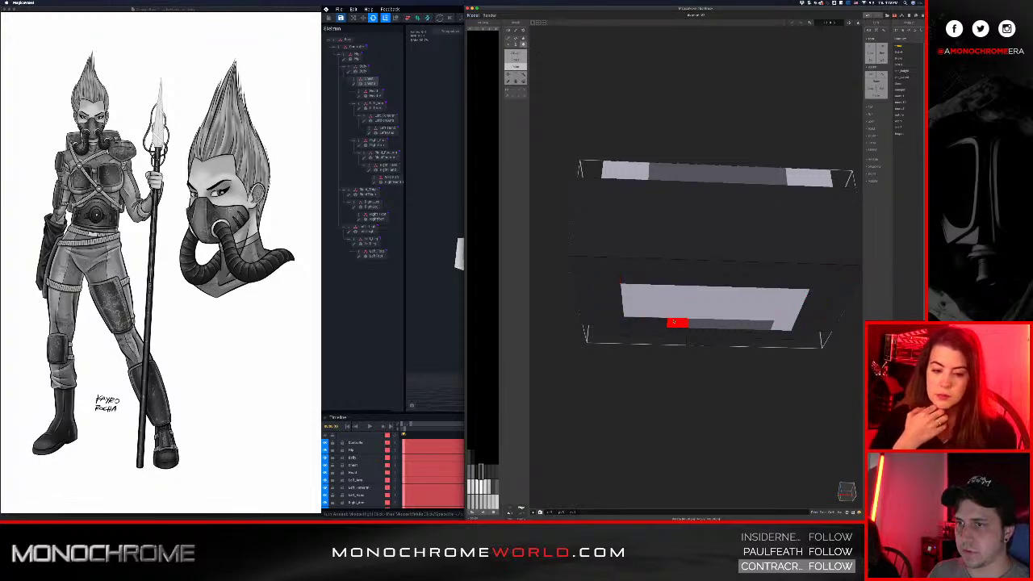
pyautogui.moveTo(674, 322); pyautogui.dragTo(803, 326)
pyautogui.moveTo(683, 250); pyautogui.dragTo(688, 252, button='right')
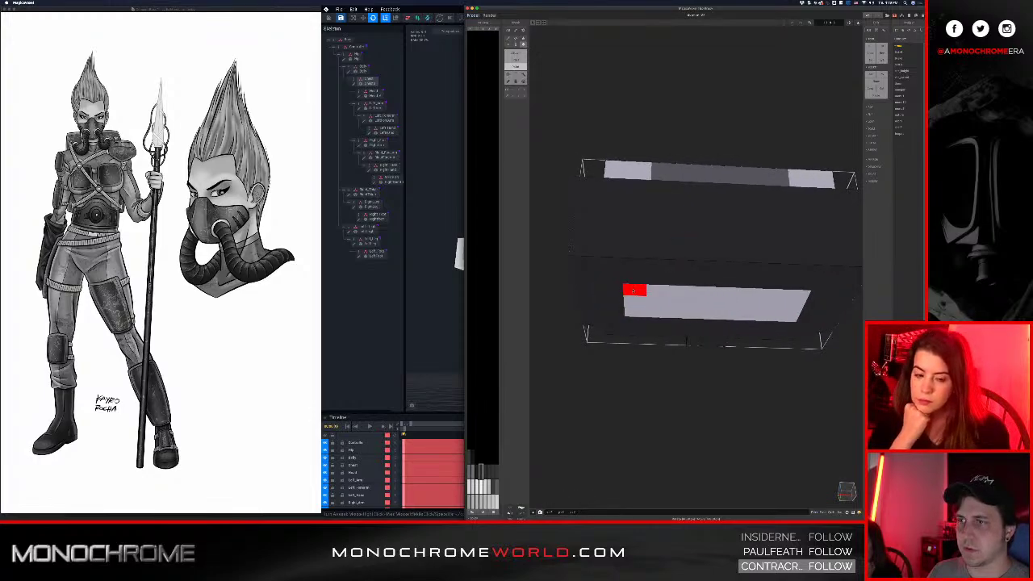
pyautogui.moveTo(633, 292)
pyautogui.mouseDown()
pyautogui.moveTo(791, 306)
pyautogui.moveTo(788, 316)
pyautogui.mouseUp()
pyautogui.moveTo(734, 269); pyautogui.dragTo(735, 305, button='right')
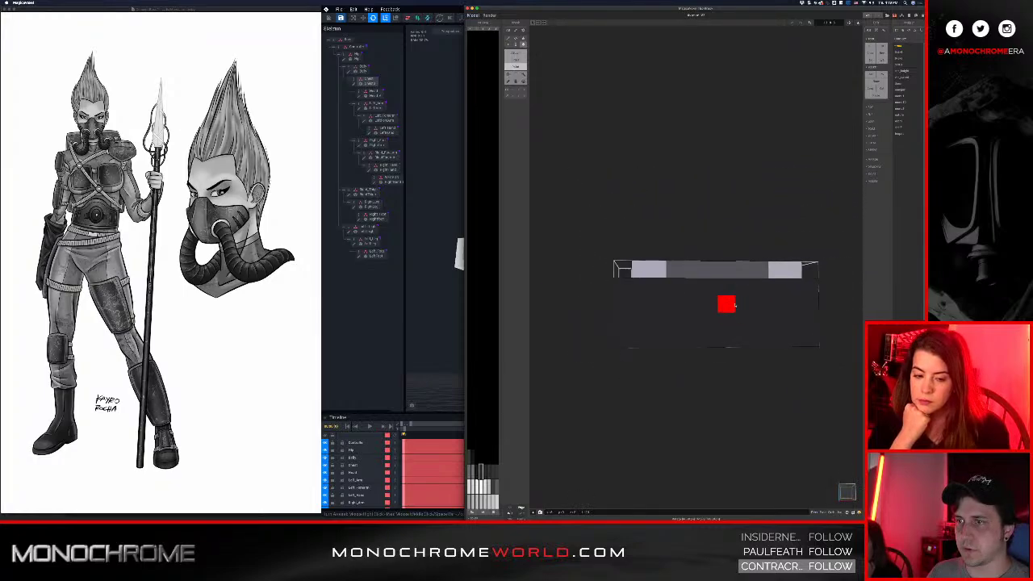
pyautogui.press('Tab')
# - Switch to VoxEdit and sync the avatar from MagicaVoxel to bring in the repainted waist part
pyautogui.press('super+Tab')
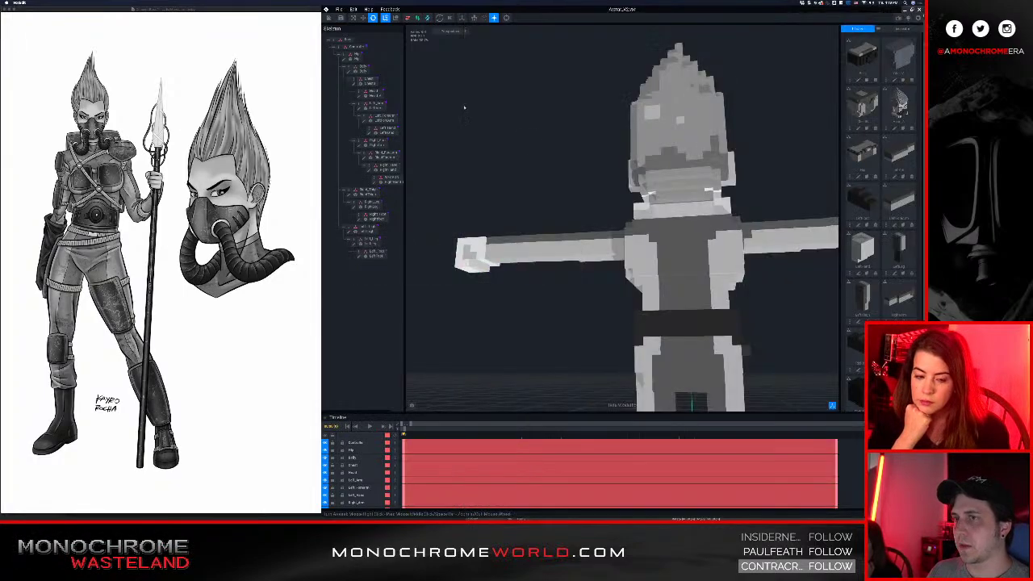
pyautogui.click(339, 9)
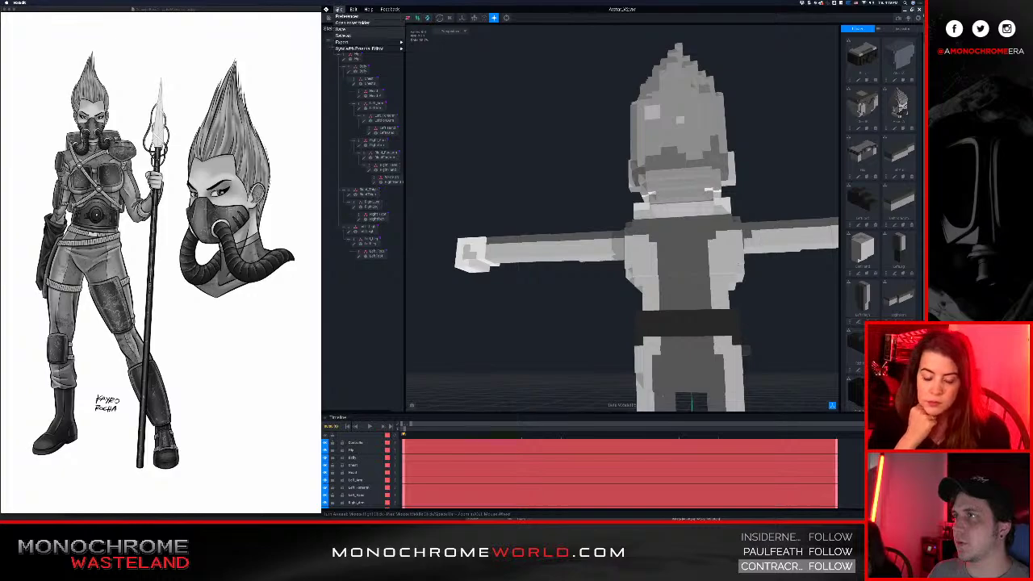
pyautogui.moveTo(378, 50)
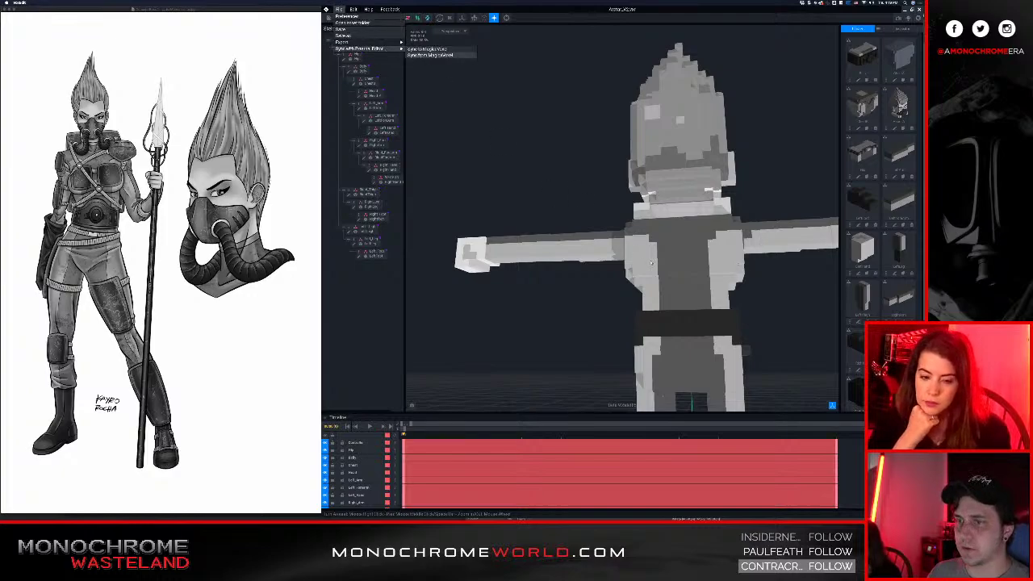
# - Examine the avatar's belt, hips and legs from the front and side against the reference drawing
pyautogui.moveTo(709, 278); pyautogui.dragTo(601, 272, button='right')
pyautogui.moveTo(709, 278); pyautogui.dragTo(606, 276, button='right')
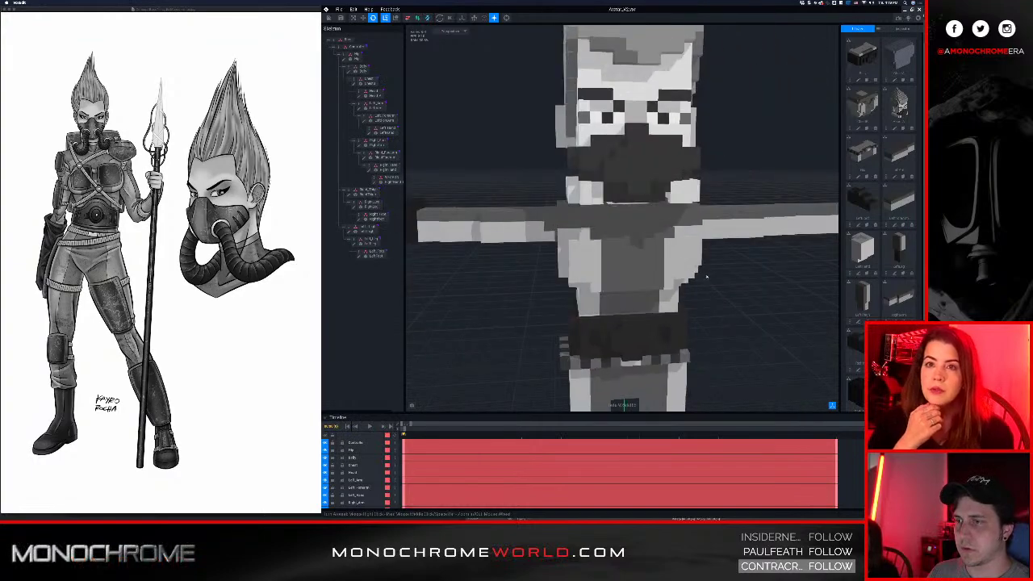
pyautogui.moveTo(707, 277); pyautogui.dragTo(691, 272, button='middle')
pyautogui.moveTo(485, 57); pyautogui.dragTo(651, 347, button='middle')
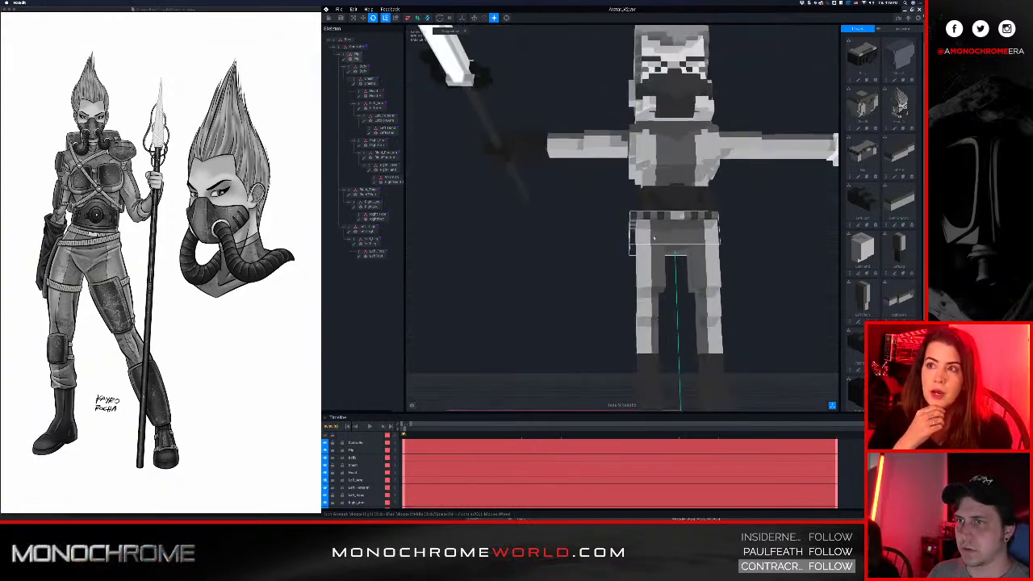
pyautogui.moveTo(671, 234); pyautogui.dragTo(676, 277, button='right')
pyautogui.moveTo(676, 274); pyautogui.dragTo(640, 295, button='middle')
pyautogui.scroll(1, 641, 296)
pyautogui.moveTo(645, 274); pyautogui.dragTo(653, 218, button='right')
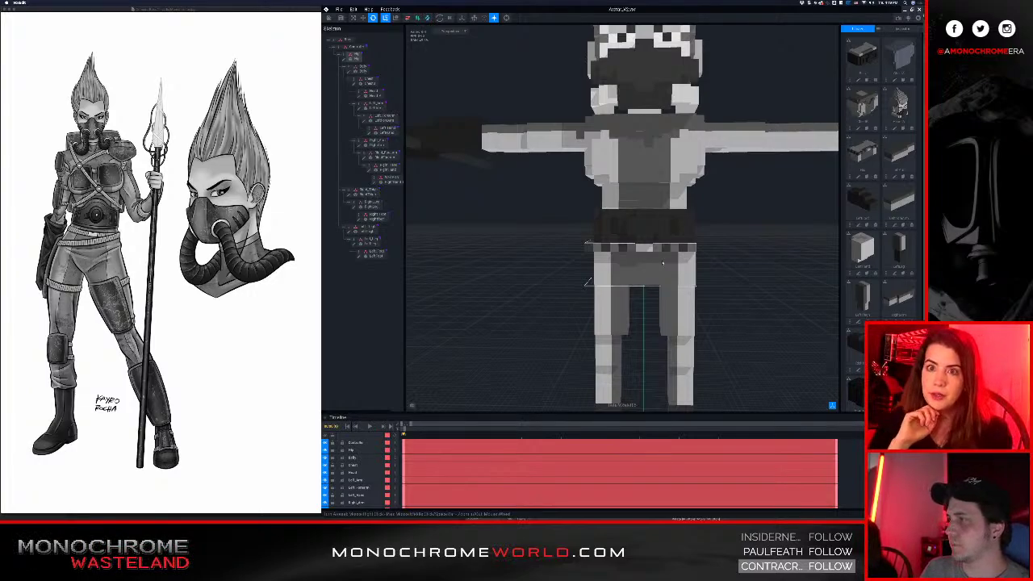
pyautogui.scroll(2, 693, 255)
pyautogui.moveTo(666, 294); pyautogui.dragTo(672, 243, button='middle')
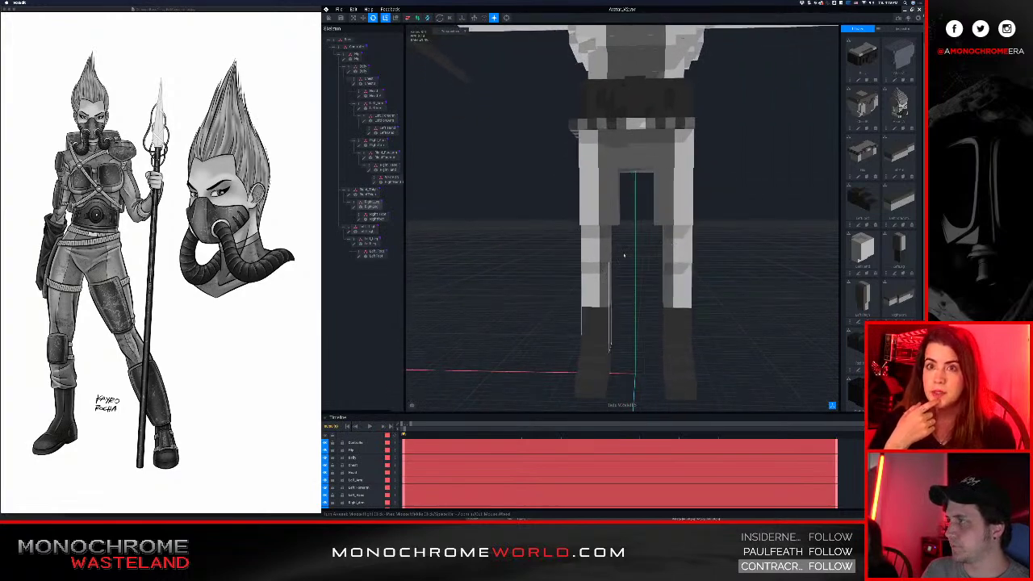
pyautogui.moveTo(624, 256); pyautogui.dragTo(663, 262, button='middle')
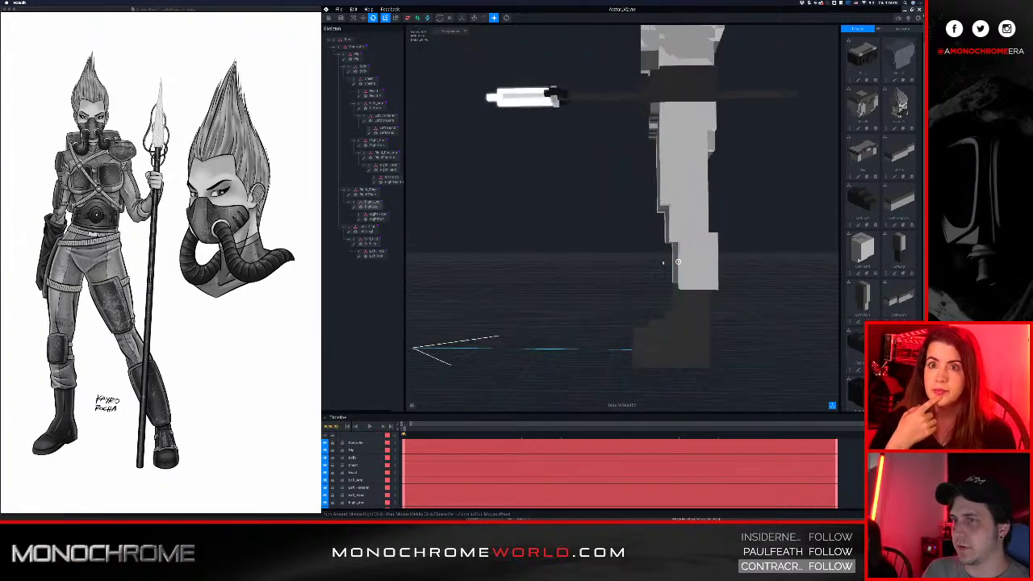
pyautogui.moveTo(593, 259); pyautogui.dragTo(682, 260, button='right')
pyautogui.scroll(1, 681, 260)
pyautogui.moveTo(682, 261); pyautogui.dragTo(687, 244, button='middle')
pyautogui.scroll(-2, 686, 257)
pyautogui.moveTo(686, 257); pyautogui.dragTo(681, 257, button='right')
pyautogui.moveTo(681, 258); pyautogui.dragTo(655, 379, button='middle')
pyautogui.scroll(-5, 643, 294)
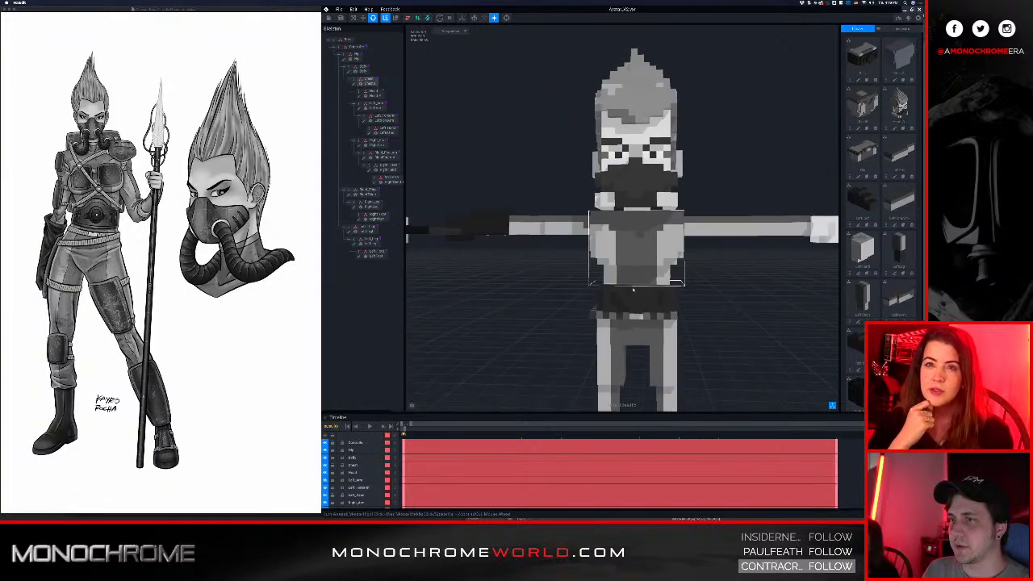
pyautogui.scroll(5, 643, 294)
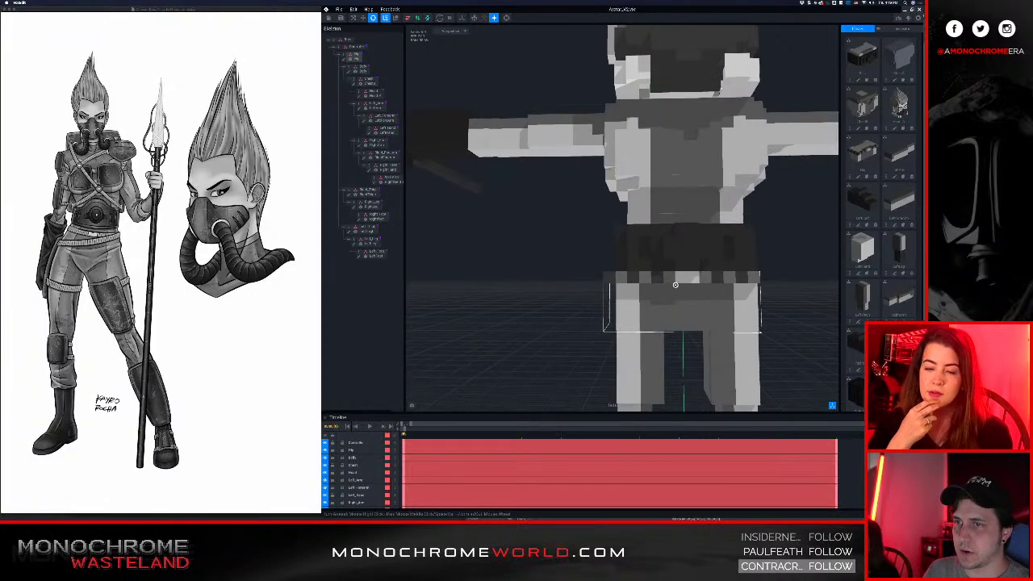
pyautogui.moveTo(684, 293)
pyautogui.mouseDown(button='right')
pyautogui.moveTo(729, 313)
pyautogui.moveTo(685, 285)
pyautogui.mouseUp(button='right')
# - Select the hip part below the black belt and open it for voxel editing
pyautogui.click(691, 293)
pyautogui.click(692, 293)
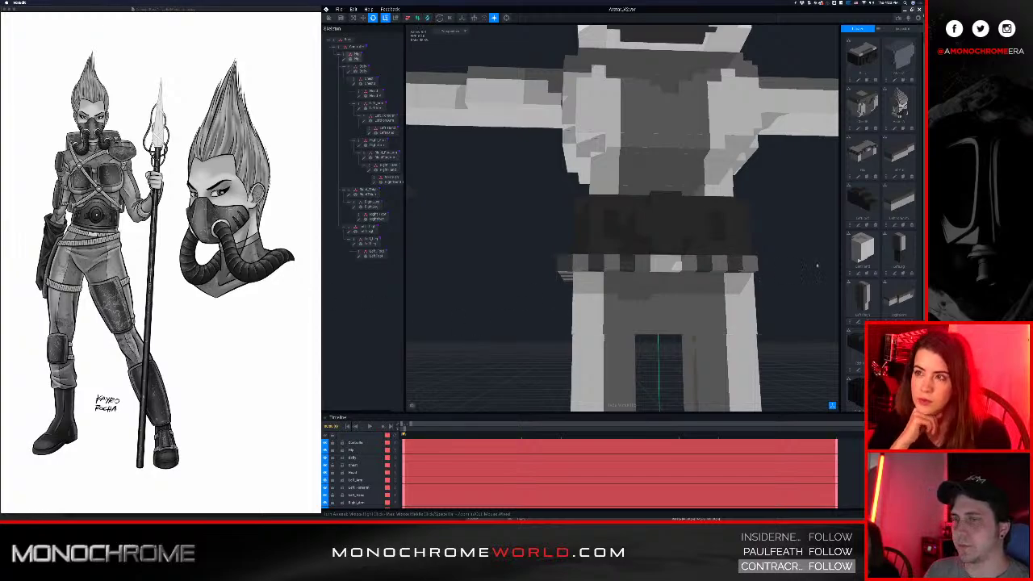
pyautogui.moveTo(755, 272); pyautogui.dragTo(705, 270, button='right')
pyautogui.scroll(-4, 686, 259)
pyautogui.click(705, 271)
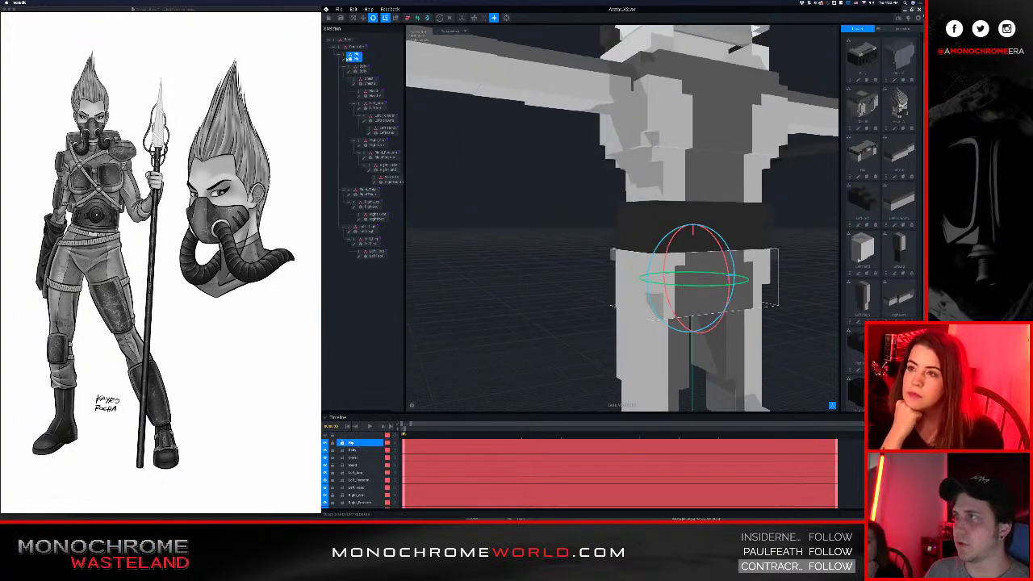
pyautogui.click(343, 59)
pyautogui.scroll(-3, 650, 276)
pyautogui.moveTo(622, 272); pyautogui.dragTo(630, 258, button='right')
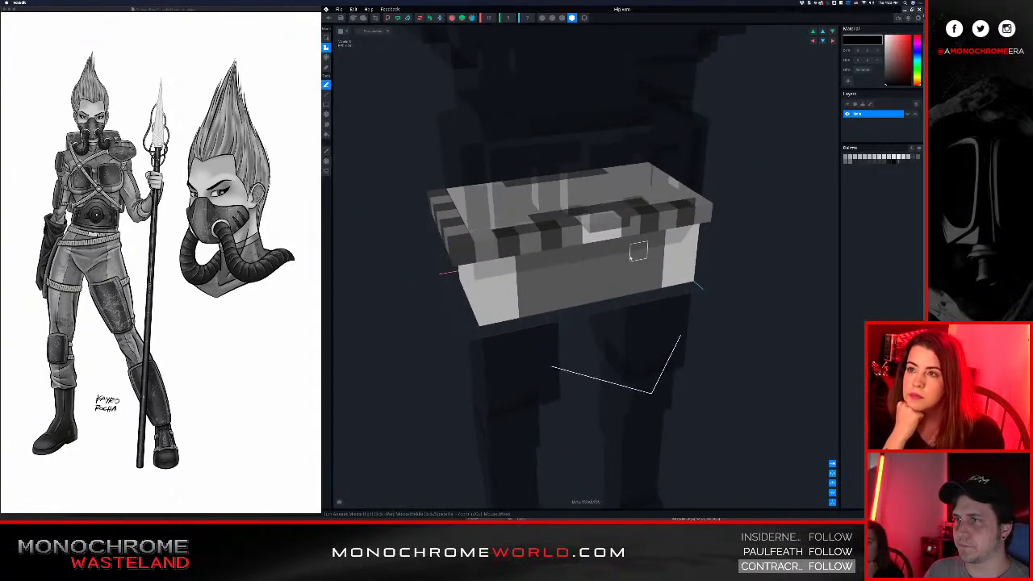
# - Widen the hip part's volume, then select all its voxels and shift them along the X axis
pyautogui.moveTo(470, 240); pyautogui.dragTo(565, 271, button='right')
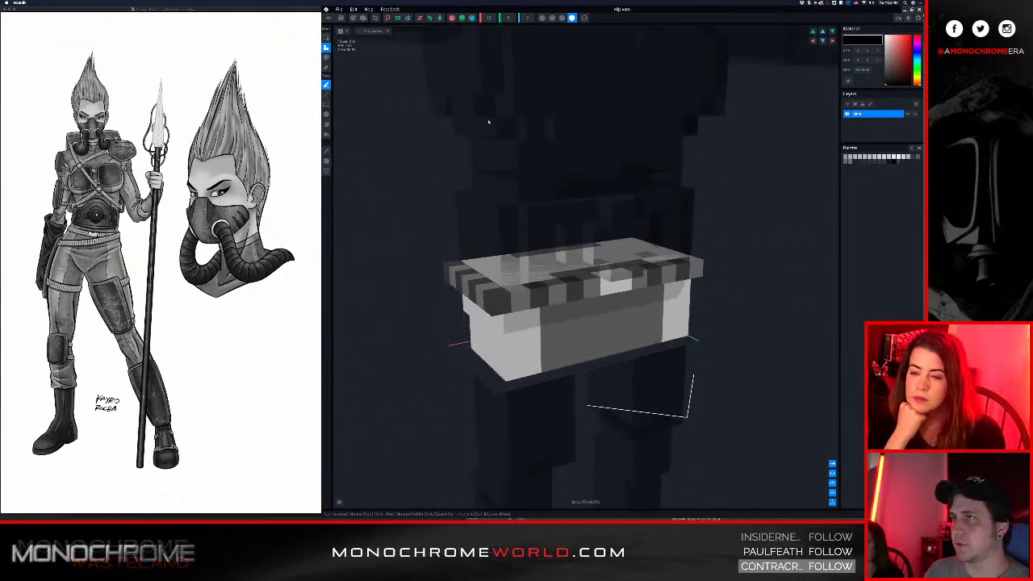
pyautogui.click(493, 17)
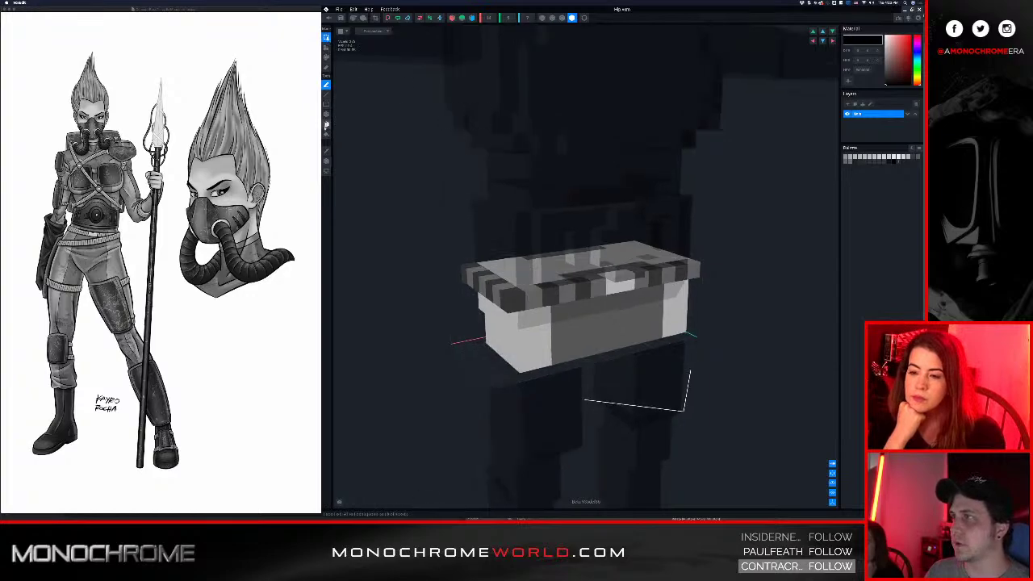
pyautogui.moveTo(415, 173); pyautogui.dragTo(767, 429)
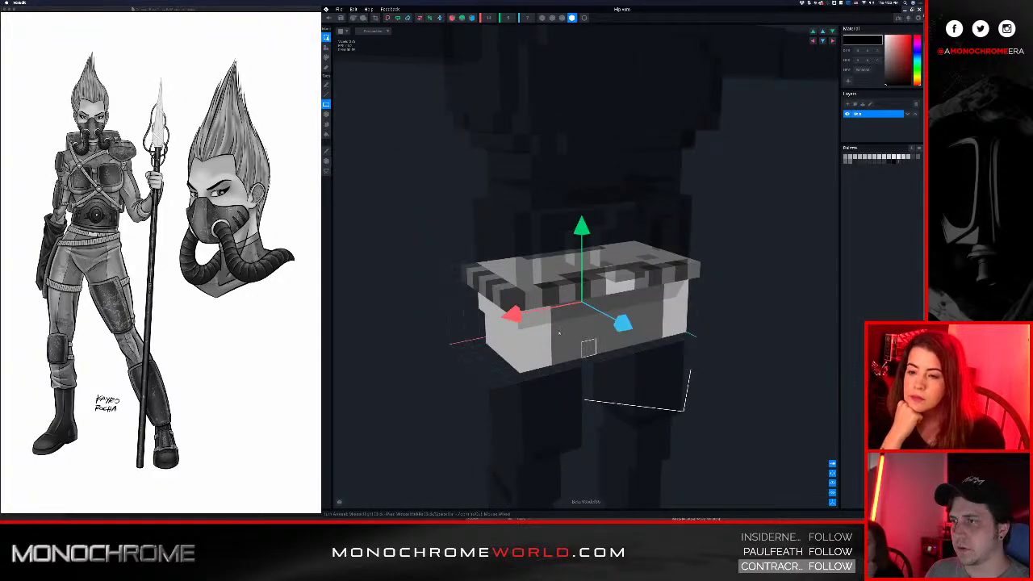
pyautogui.moveTo(515, 311); pyautogui.dragTo(496, 313)
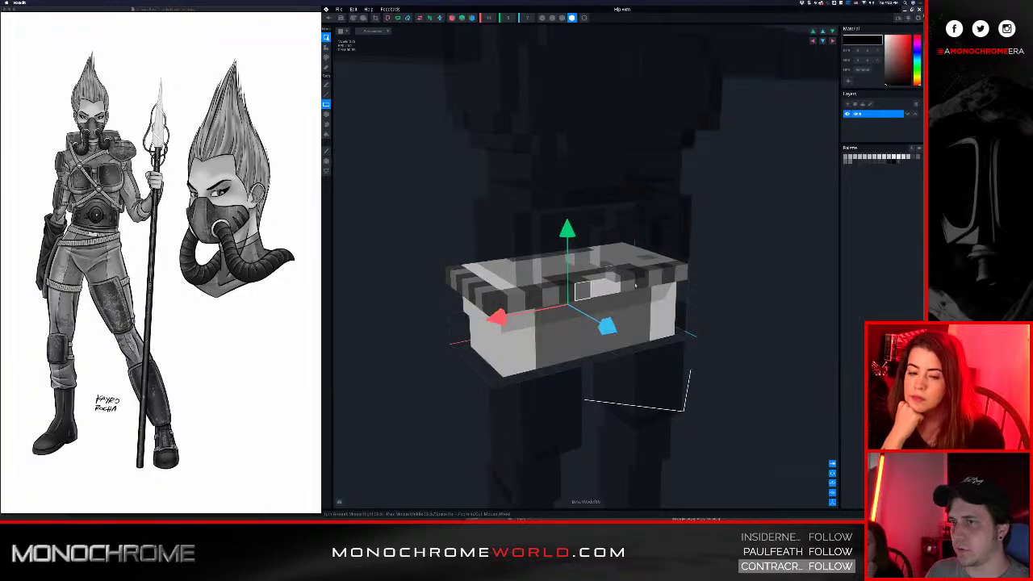
# - Move the hip part's pivot along the X axis in the same direction as the shifted voxels
pyautogui.moveTo(669, 287)
pyautogui.mouseDown(button='right')
pyautogui.moveTo(586, 274)
pyautogui.moveTo(680, 288)
pyautogui.mouseUp(button='right')
pyautogui.click(326, 47)
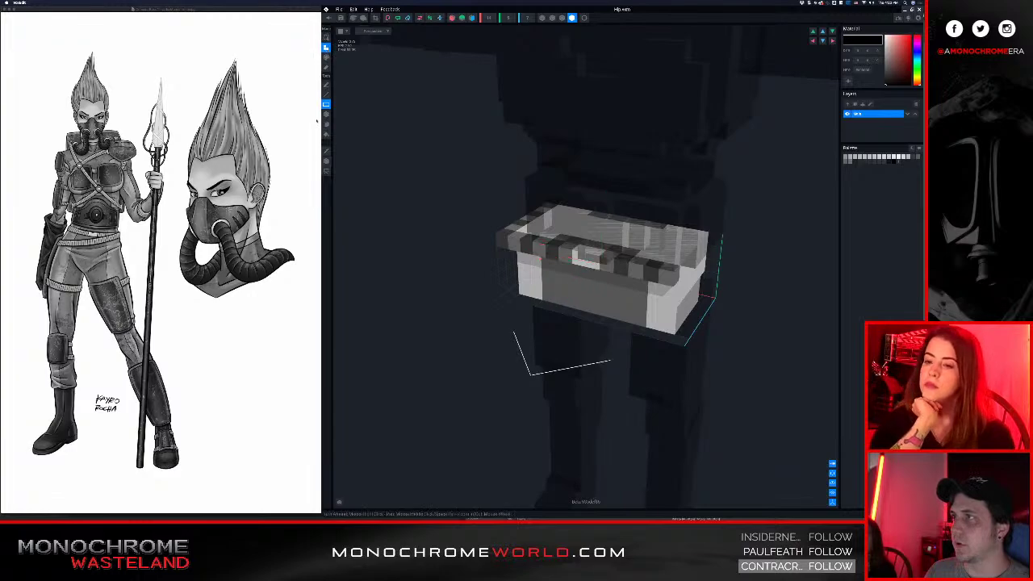
pyautogui.click(326, 161)
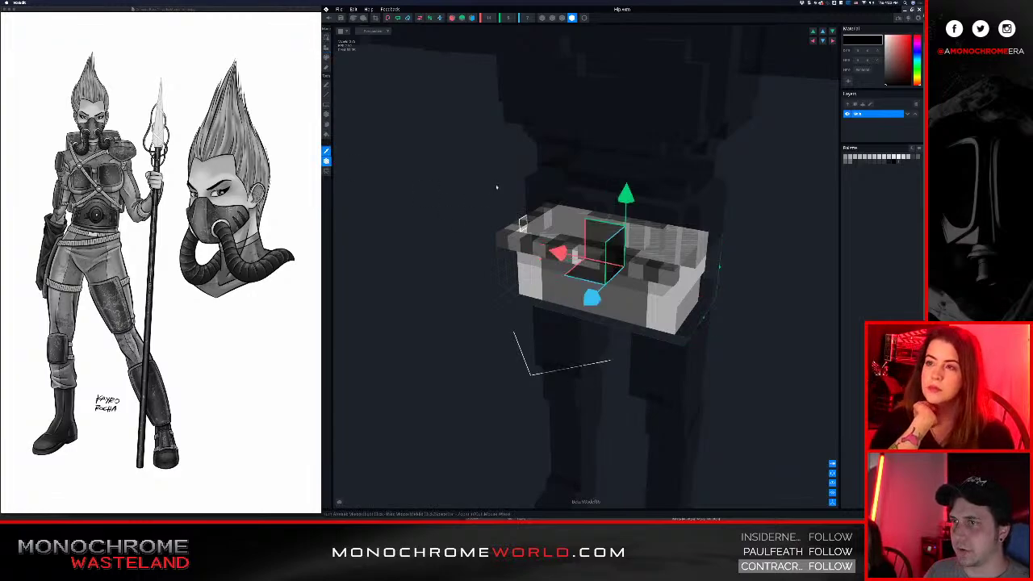
pyautogui.moveTo(496, 186); pyautogui.dragTo(573, 176, button='right')
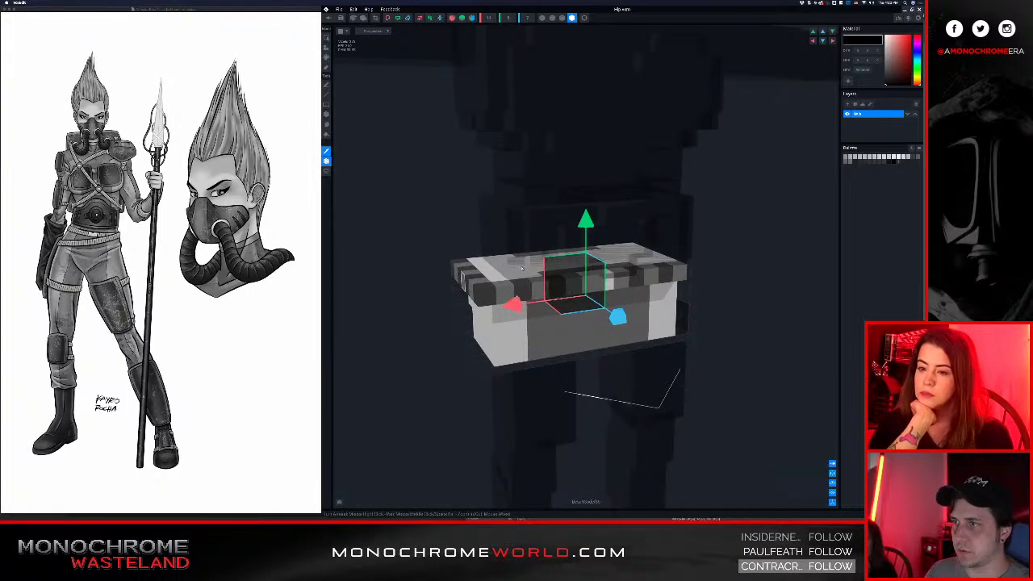
pyautogui.moveTo(522, 267); pyautogui.dragTo(510, 305, button='right')
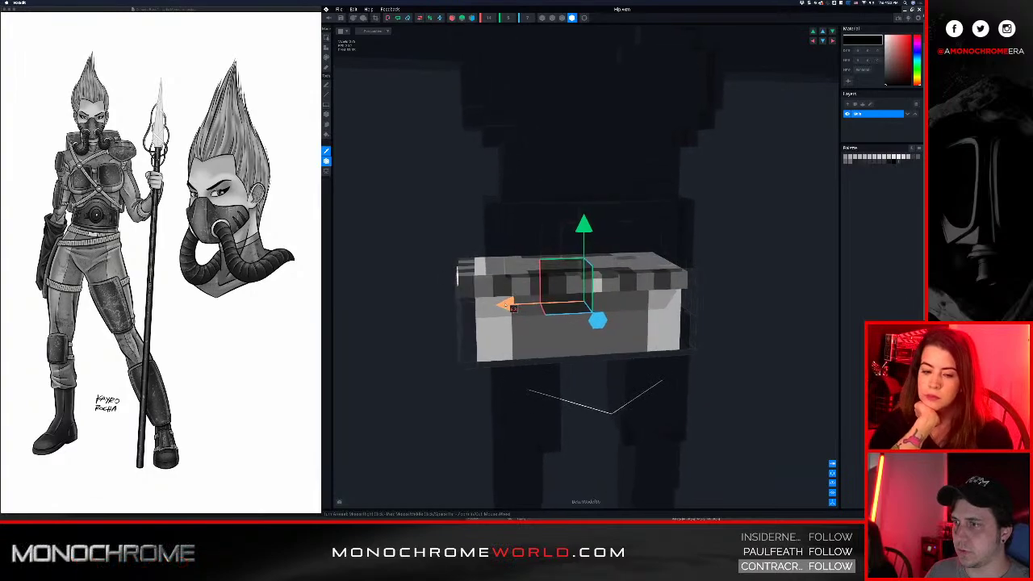
pyautogui.moveTo(506, 305); pyautogui.dragTo(494, 307)
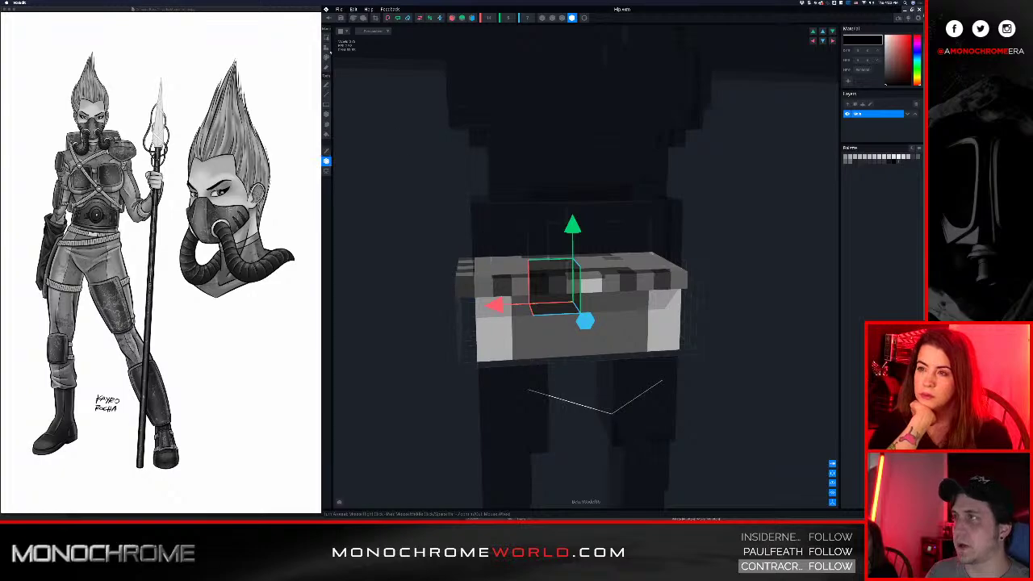
# - Pick the dark grey from the front trim and attach three spaced dark voxels along the hip side's upper edge
pyautogui.click(326, 49)
pyautogui.moveTo(546, 288); pyautogui.dragTo(533, 291, button='right')
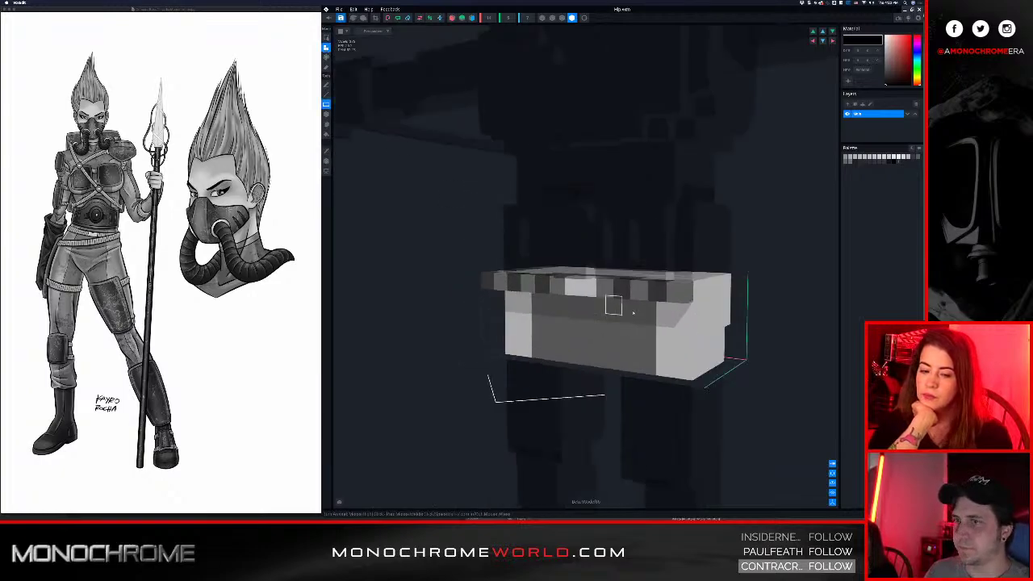
pyautogui.moveTo(633, 313); pyautogui.dragTo(627, 315, button='middle')
pyautogui.keyDown('alt'); pyautogui.click(637, 296); pyautogui.keyUp('alt')
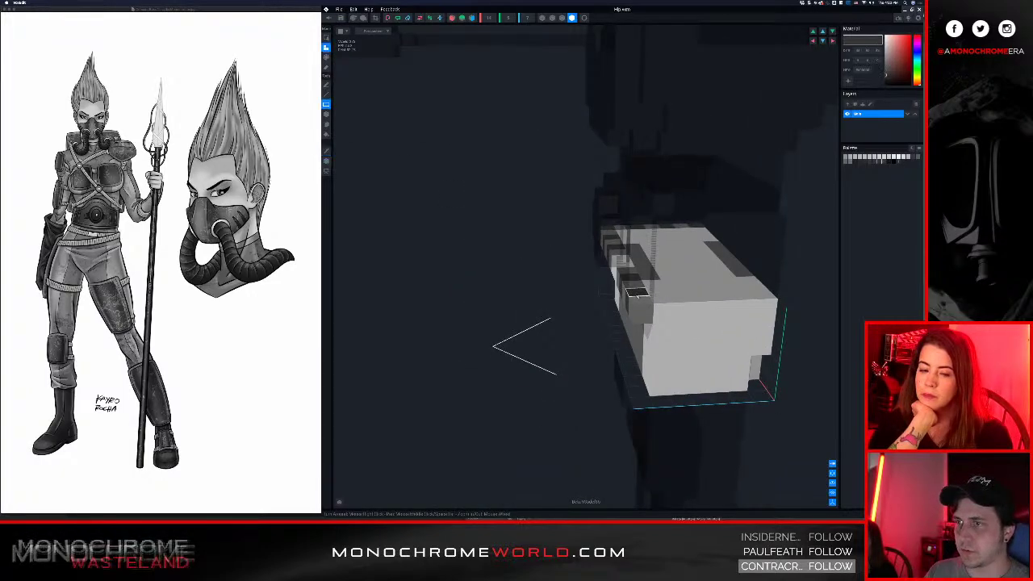
pyautogui.press('g')
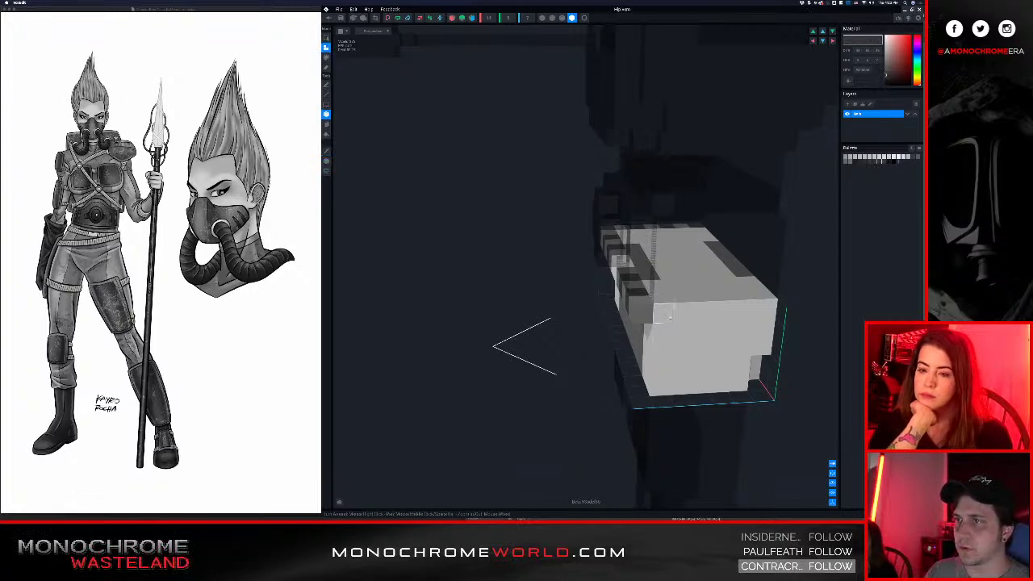
pyautogui.moveTo(669, 316); pyautogui.dragTo(657, 316)
pyautogui.click(688, 319)
pyautogui.click(735, 315)
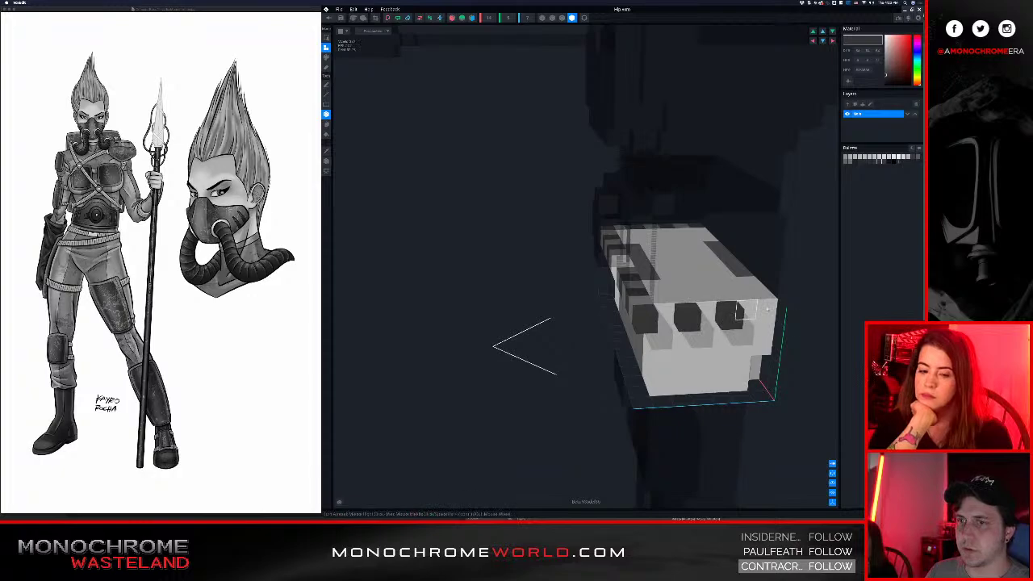
# - Pick the mid grey from the trim and fill the gaps between the dark voxels on the hip's side
pyautogui.moveTo(781, 309); pyautogui.dragTo(682, 287, button='right')
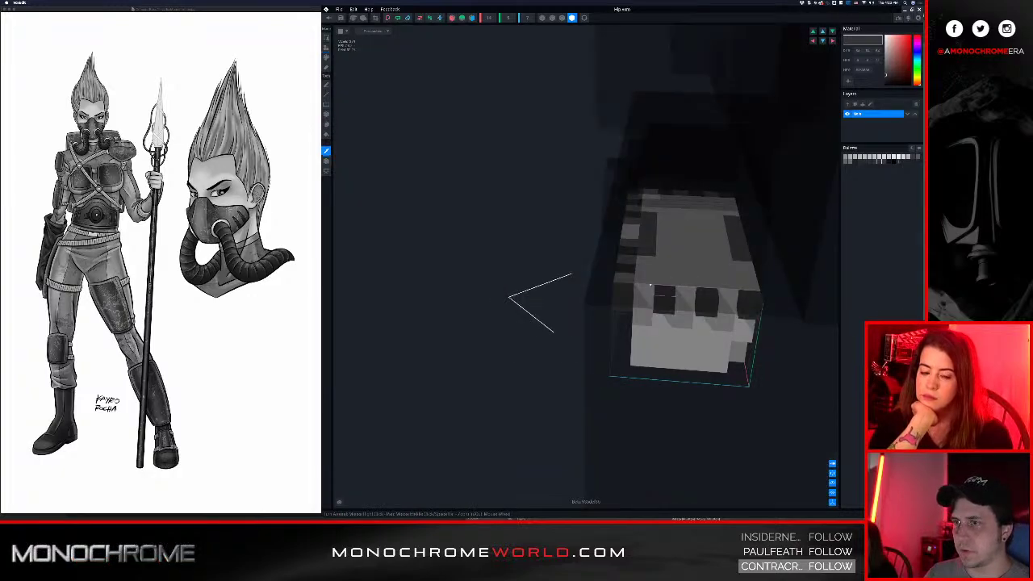
pyautogui.click(629, 277)
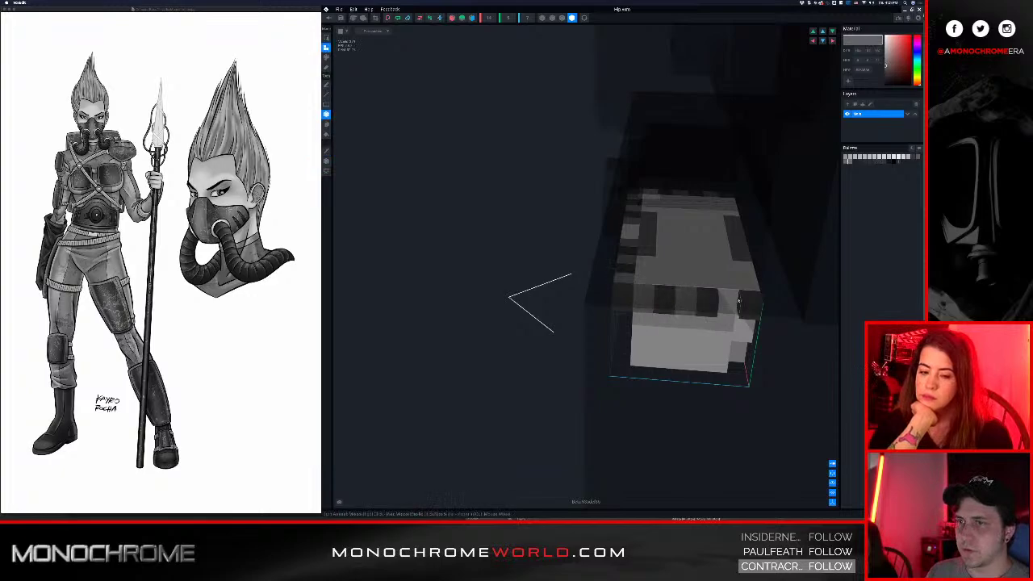
pyautogui.moveTo(680, 297); pyautogui.dragTo(628, 346, button='right')
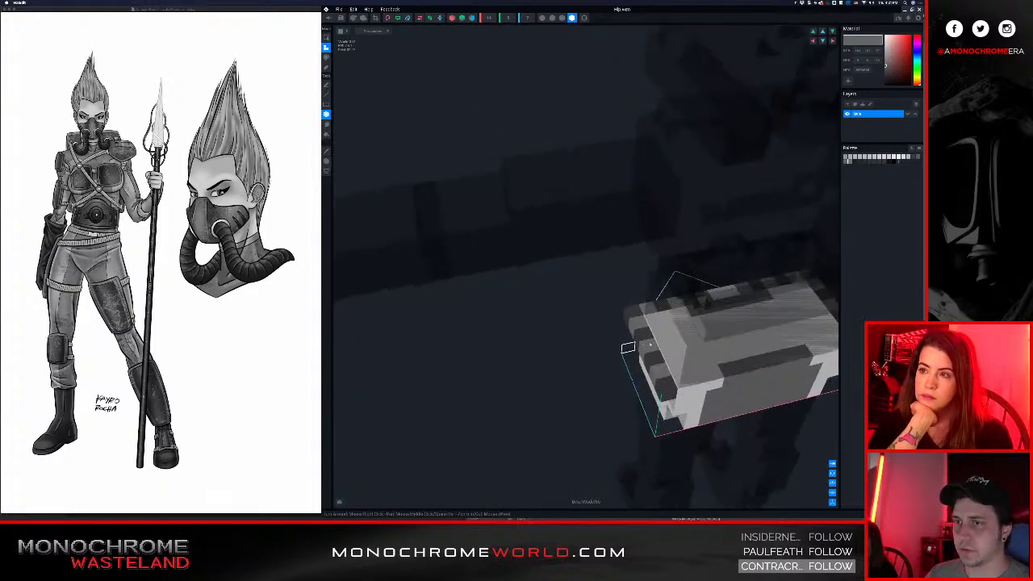
# - Pick the mid grey from the side trim and paint alternating voxels along the upper row of the hip's back
pyautogui.moveTo(710, 367); pyautogui.dragTo(466, 290, button='right')
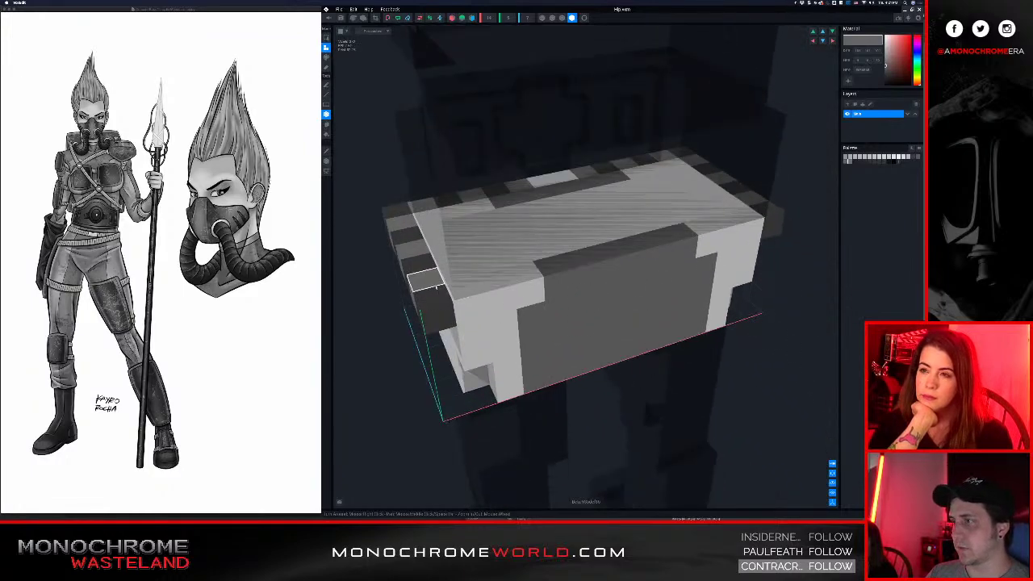
pyautogui.keyDown('alt'); pyautogui.click(433, 288); pyautogui.keyUp('alt')
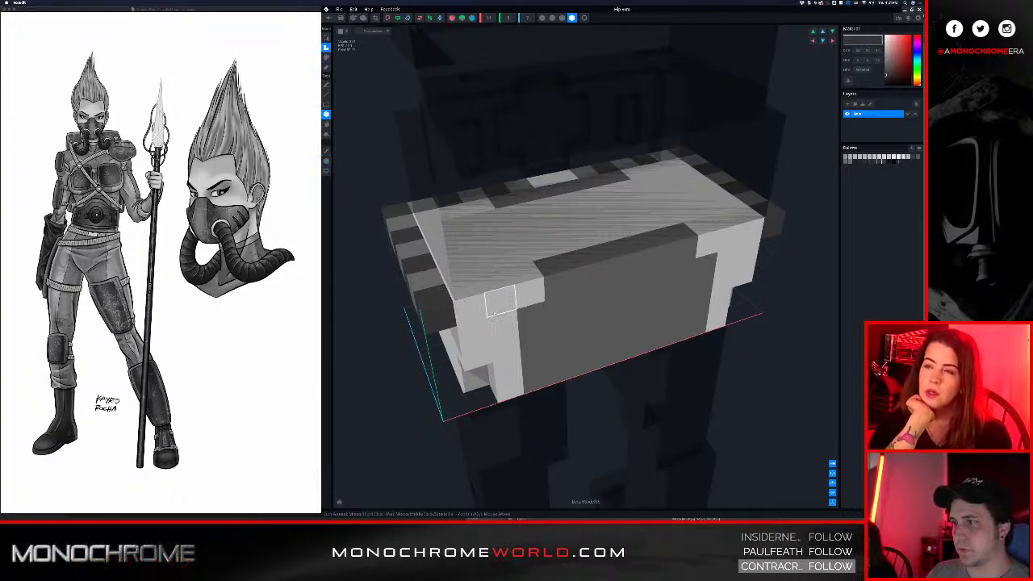
pyautogui.press('super+z')
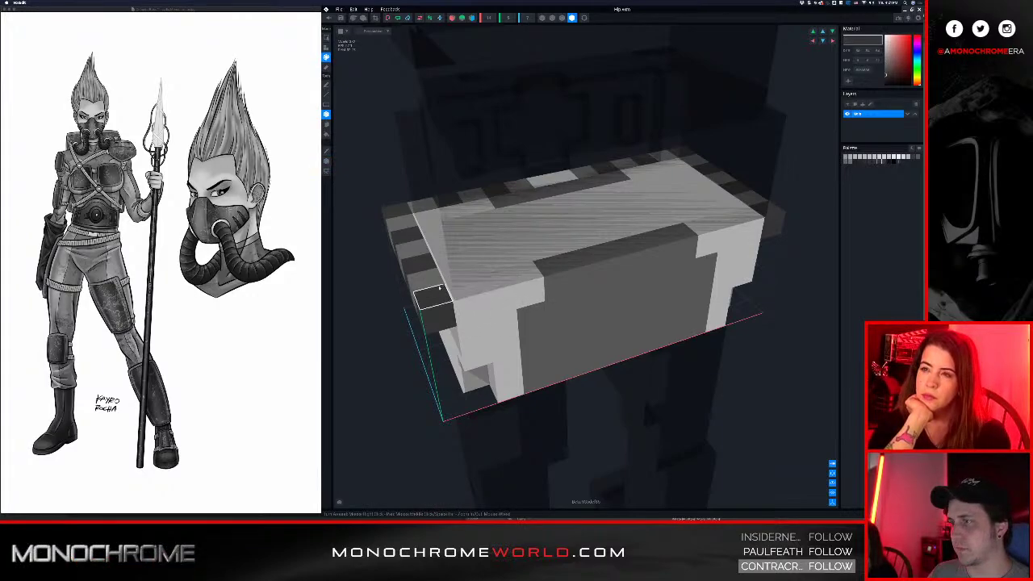
pyautogui.keyDown('alt'); pyautogui.click(437, 279); pyautogui.keyUp('alt')
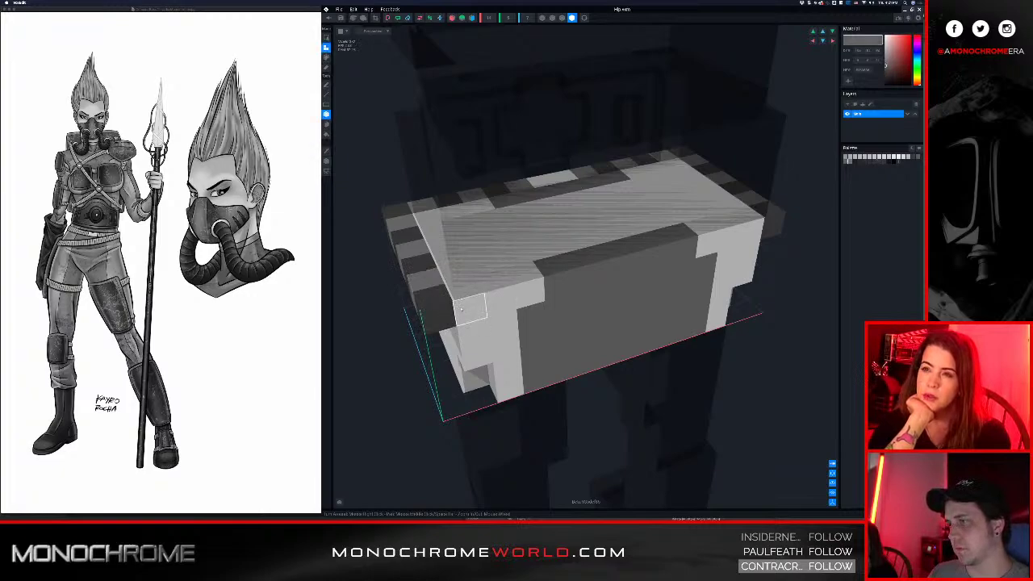
pyautogui.press('g')
pyautogui.click(461, 310)
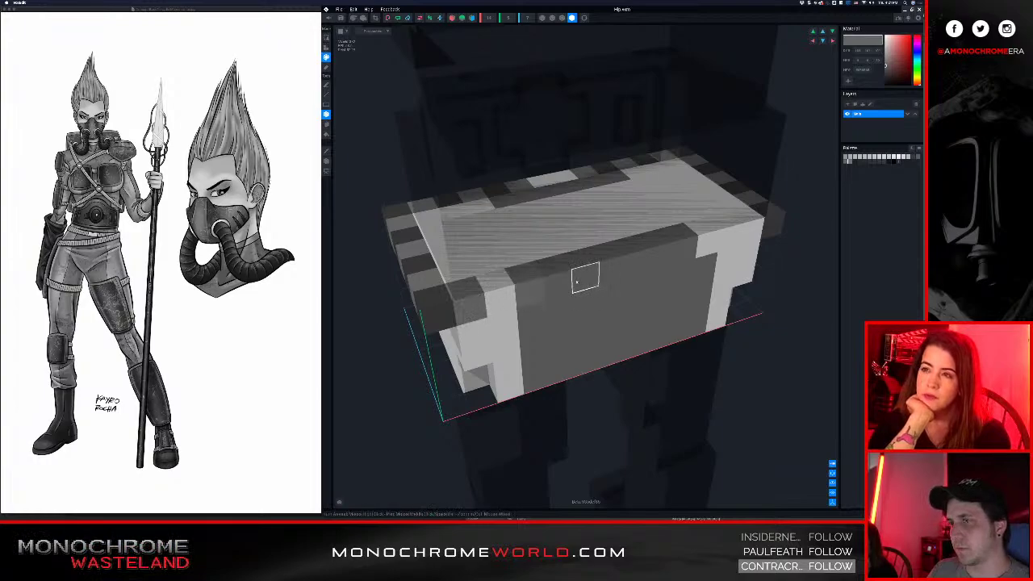
pyautogui.moveTo(630, 267); pyautogui.dragTo(660, 307, button='middle')
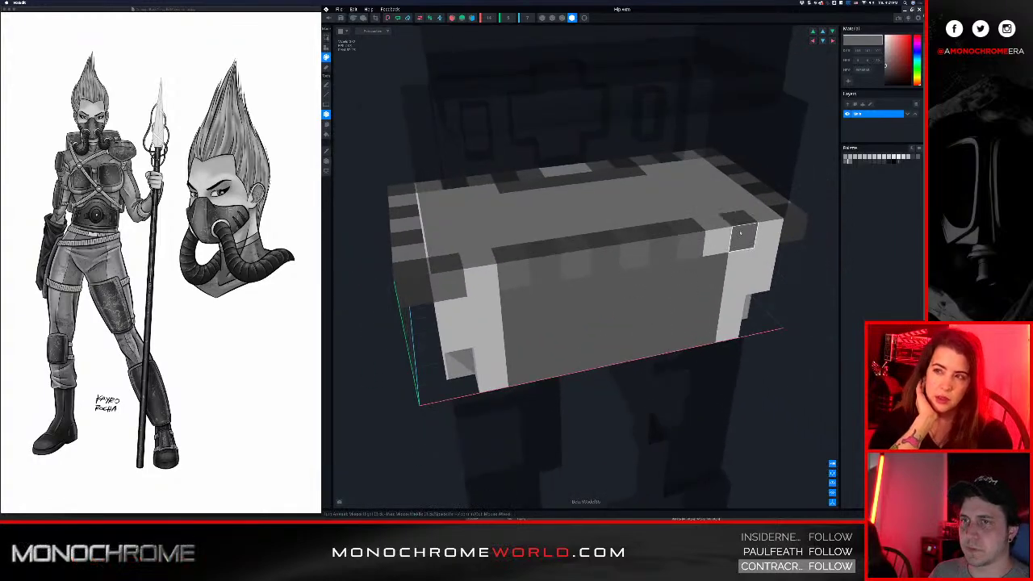
# - Recolour the remaining light voxels at both ends of the back's upper row in a darker grey
pyautogui.press('i')
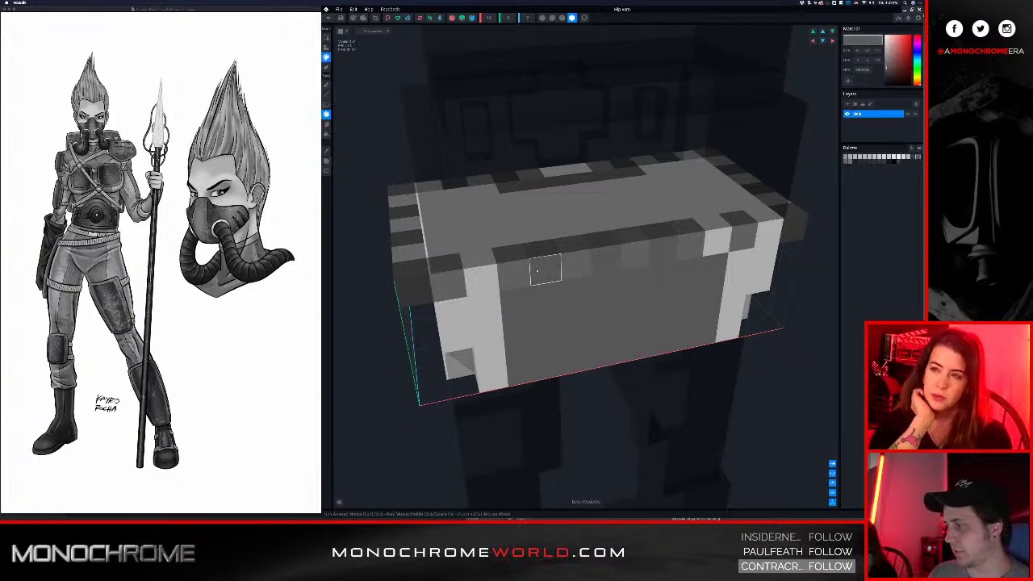
pyautogui.click(482, 279)
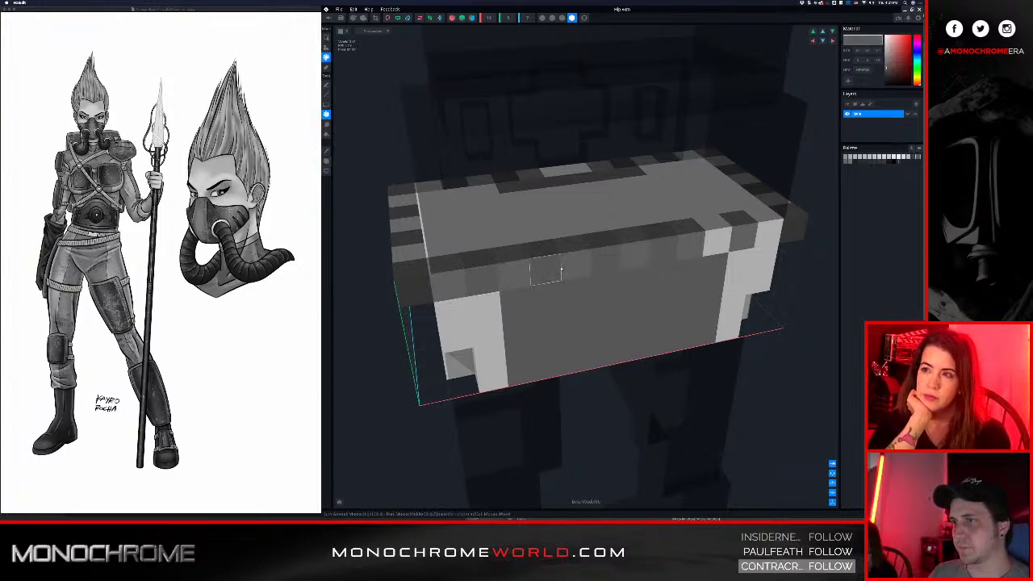
pyautogui.click(726, 239)
pyautogui.click(768, 234)
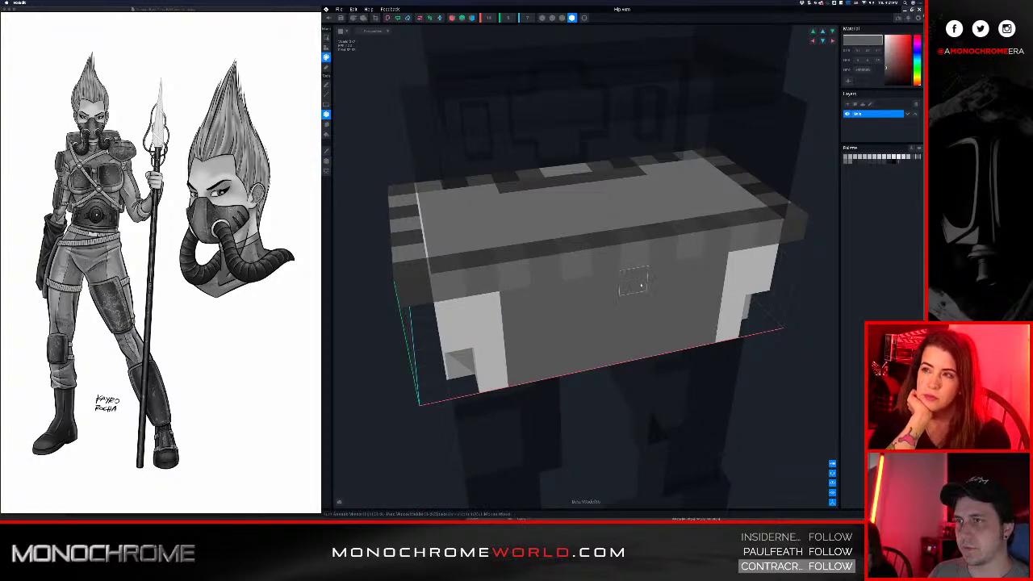
# - Set the hip part's Z size to 8, then select all its voxels and shift them along the Z axis
pyautogui.moveTo(634, 284)
pyautogui.mouseDown(button='right')
pyautogui.moveTo(641, 280)
pyautogui.moveTo(635, 287)
pyautogui.moveTo(571, 211)
pyautogui.mouseUp(button='right')
pyautogui.scroll(-5, 635, 287)
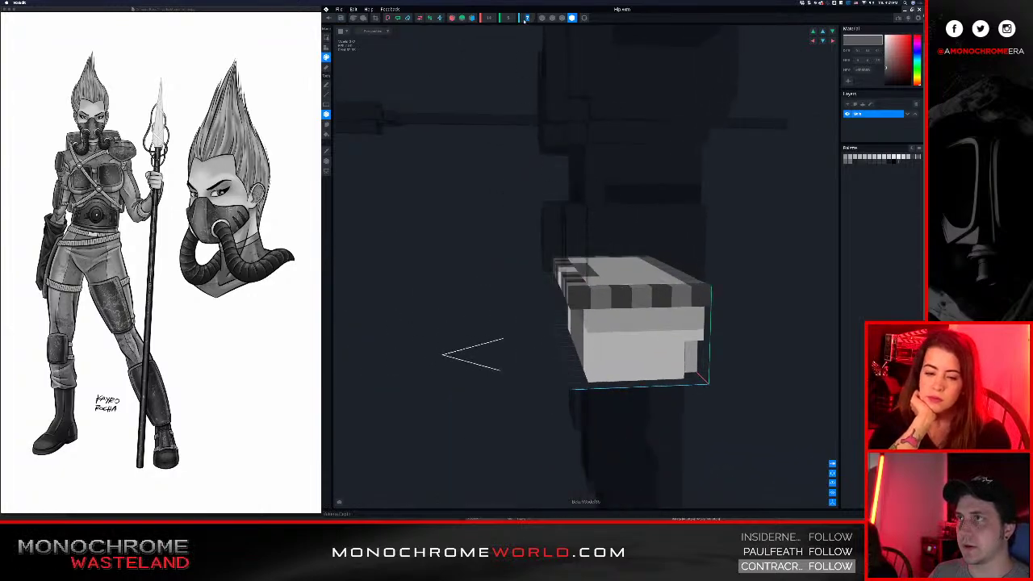
pyautogui.write('8')
pyautogui.press('Return')
pyautogui.click(325, 38)
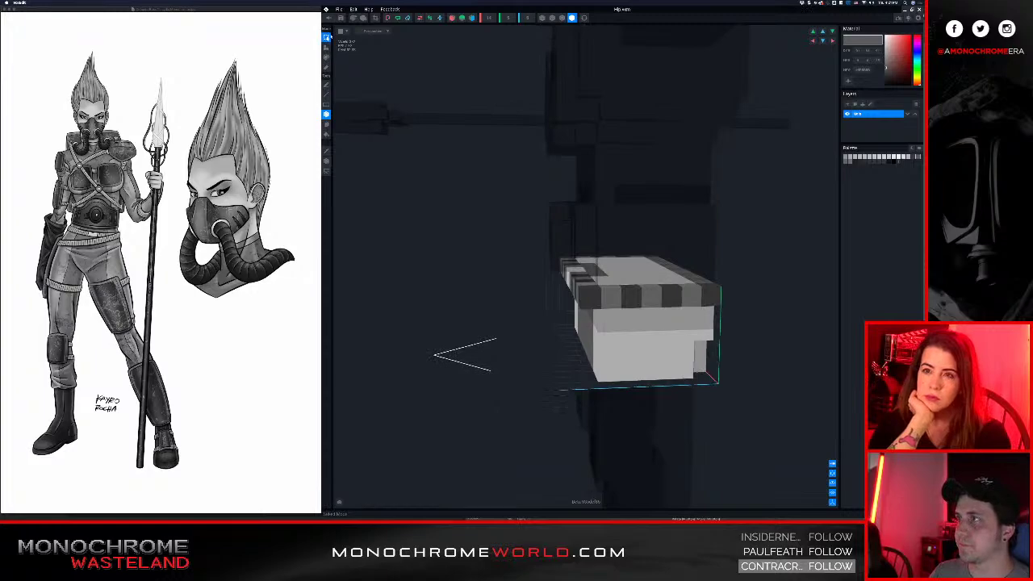
pyautogui.moveTo(476, 204); pyautogui.dragTo(778, 445)
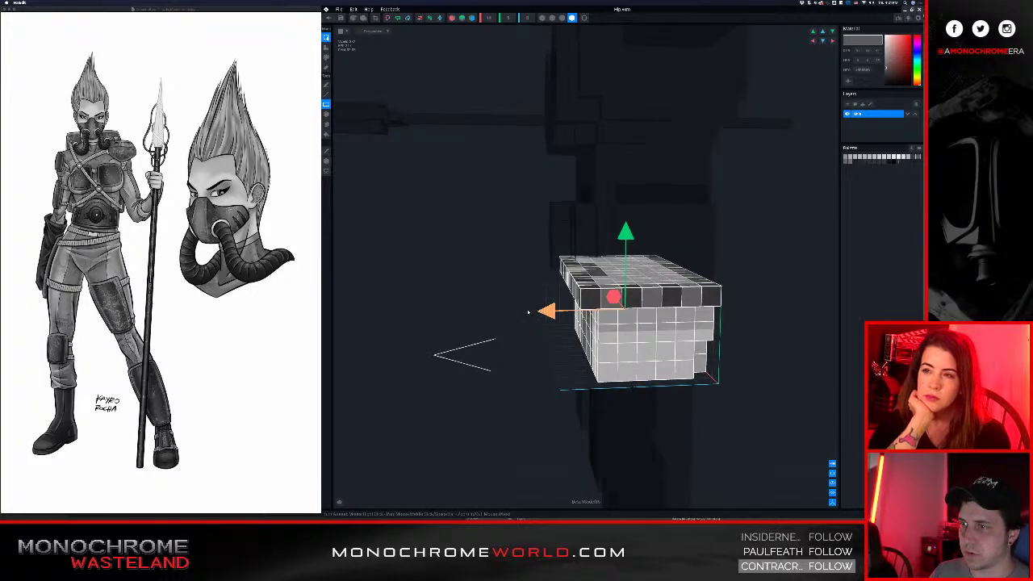
pyautogui.moveTo(528, 312); pyautogui.dragTo(513, 311)
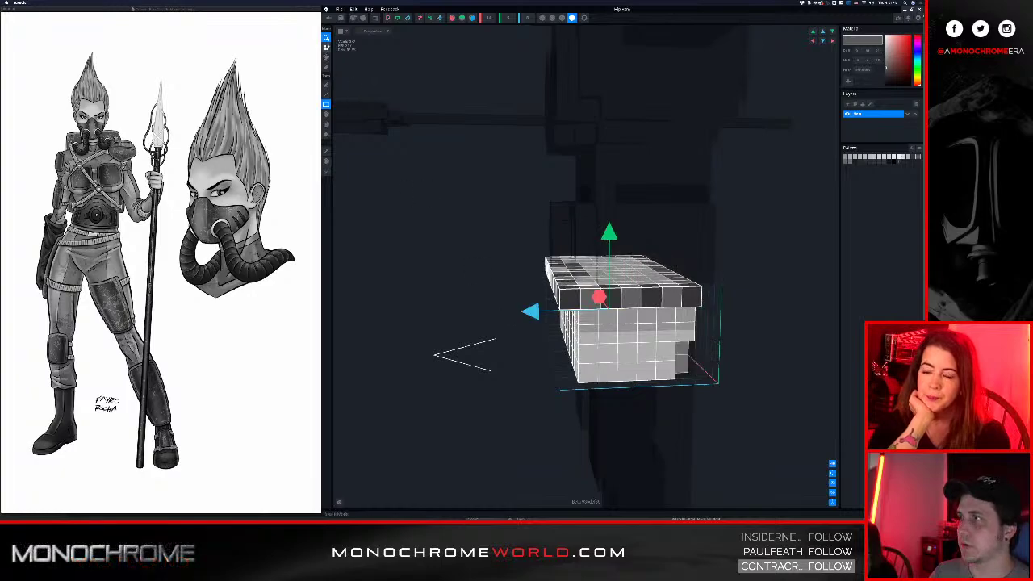
# - Move the hip part's pivot along the Z axis in the same direction as the shifted voxels and save the model
pyautogui.click(327, 47)
pyautogui.click(326, 161)
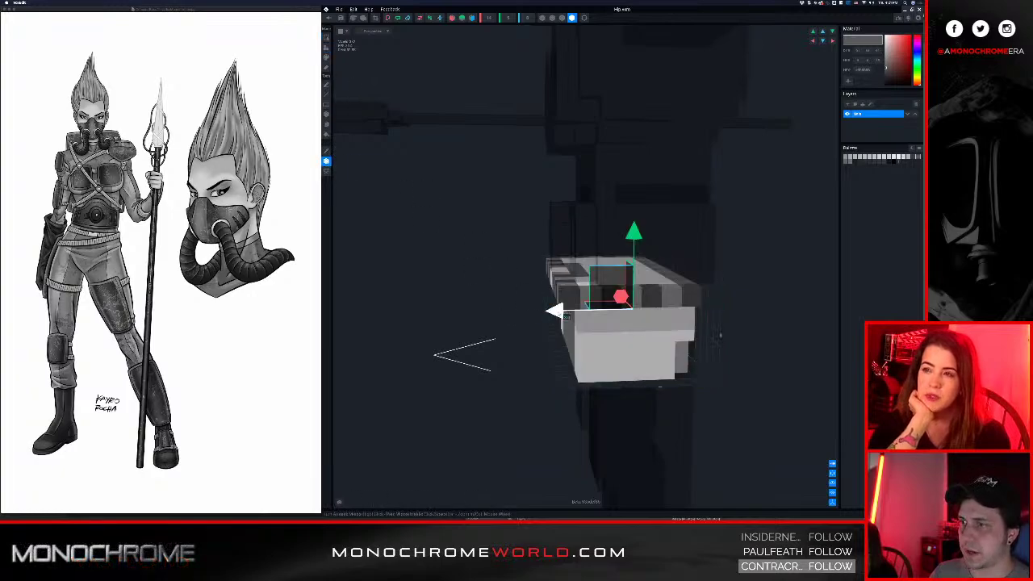
pyautogui.moveTo(567, 315); pyautogui.dragTo(560, 315)
pyautogui.moveTo(547, 312); pyautogui.dragTo(539, 312)
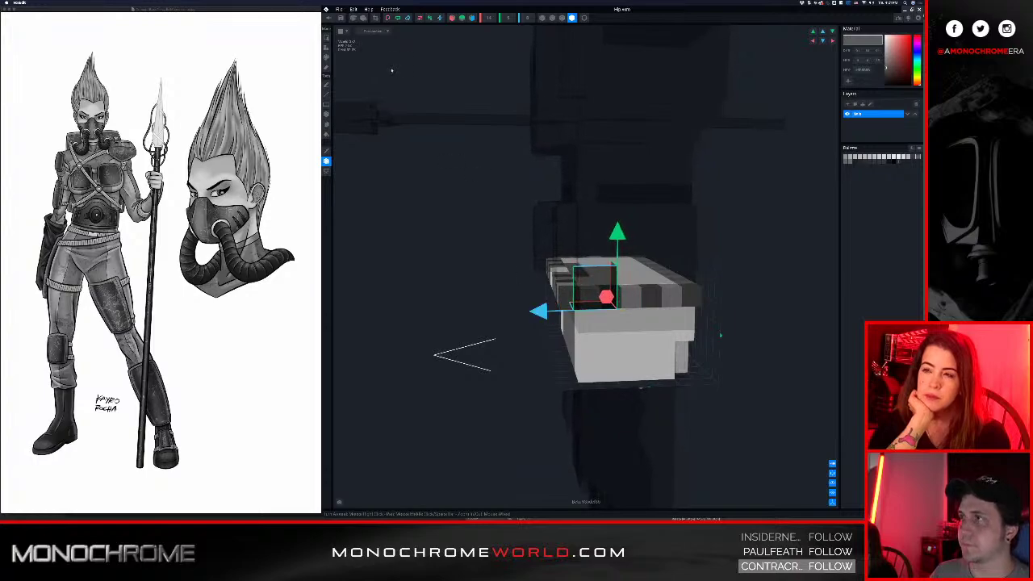
pyautogui.click(341, 18)
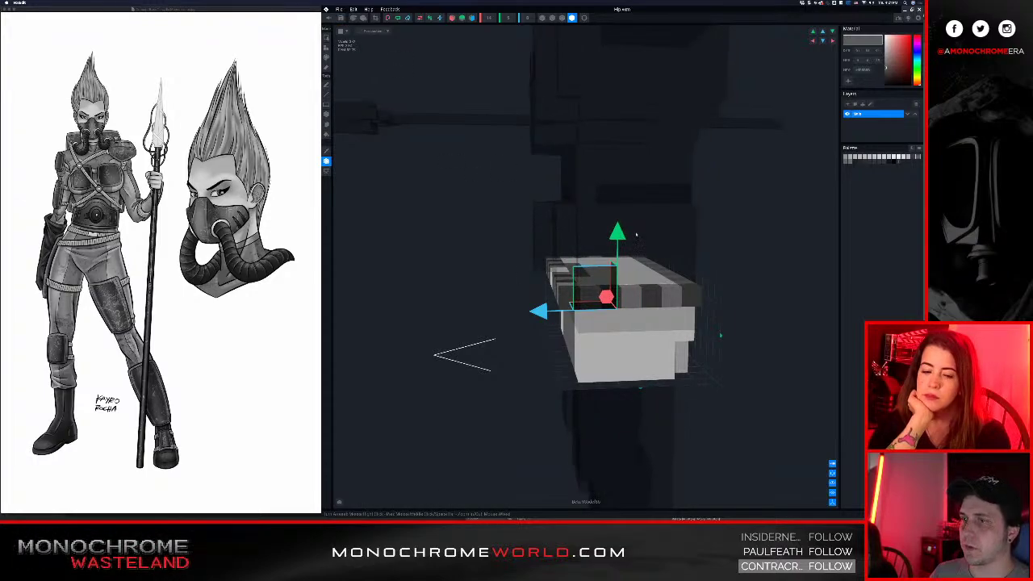
# - Attach six spaced dark grey voxels along the upper edge of the hip's back
pyautogui.moveTo(637, 234); pyautogui.dragTo(529, 235, button='right')
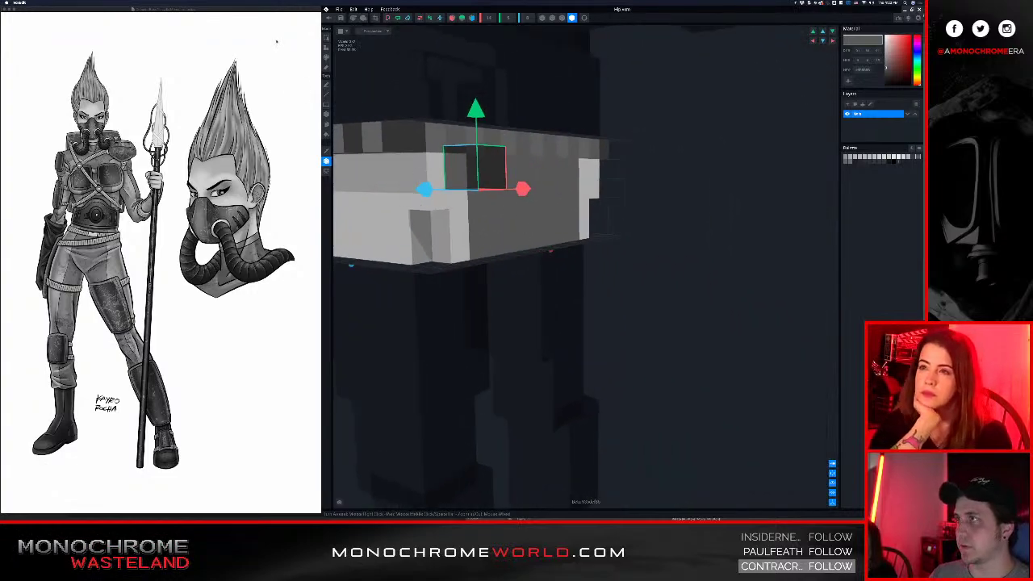
pyautogui.click(326, 104)
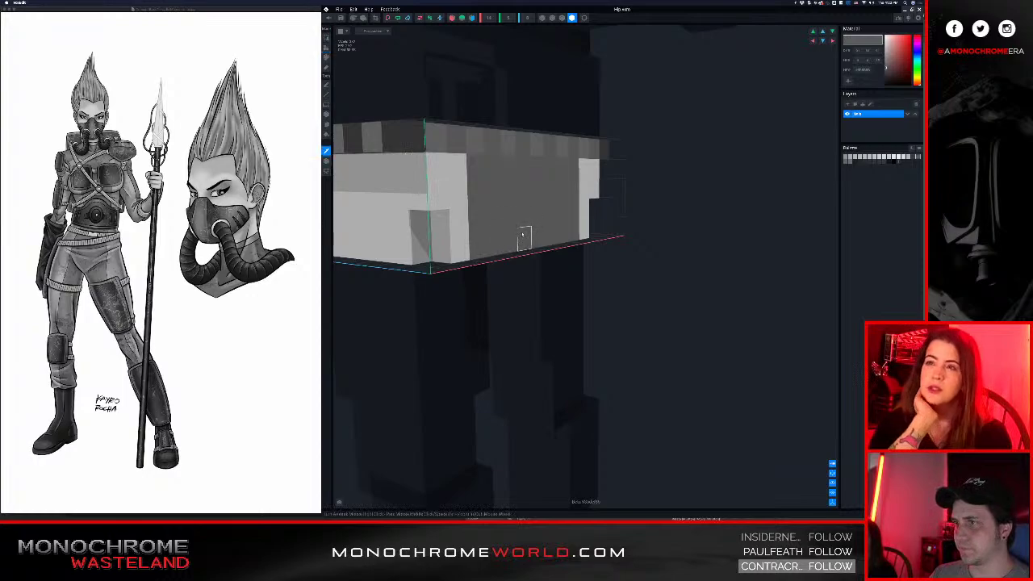
pyautogui.moveTo(507, 215); pyautogui.dragTo(456, 268, button='right')
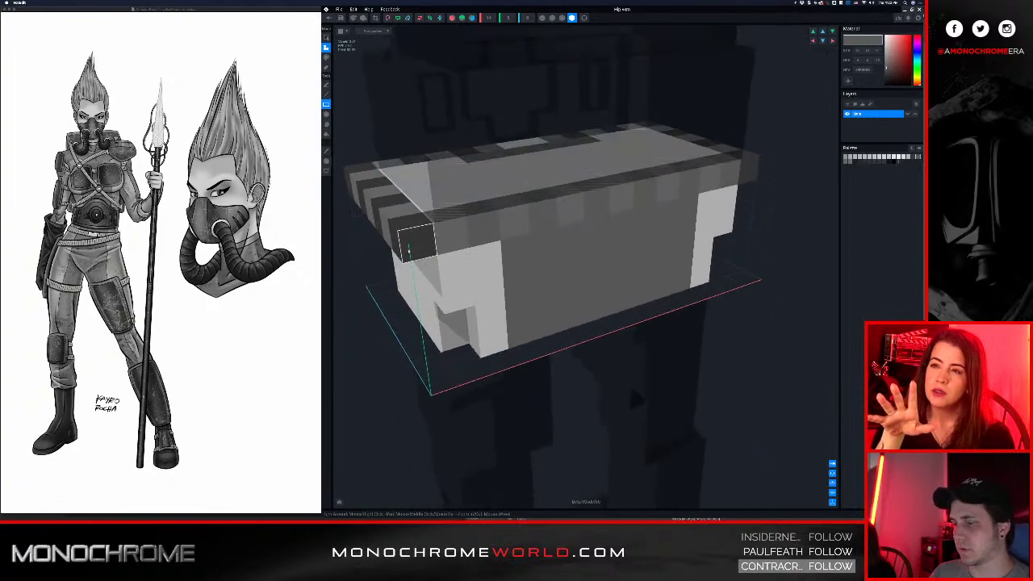
pyautogui.click(483, 230)
pyautogui.click(547, 216)
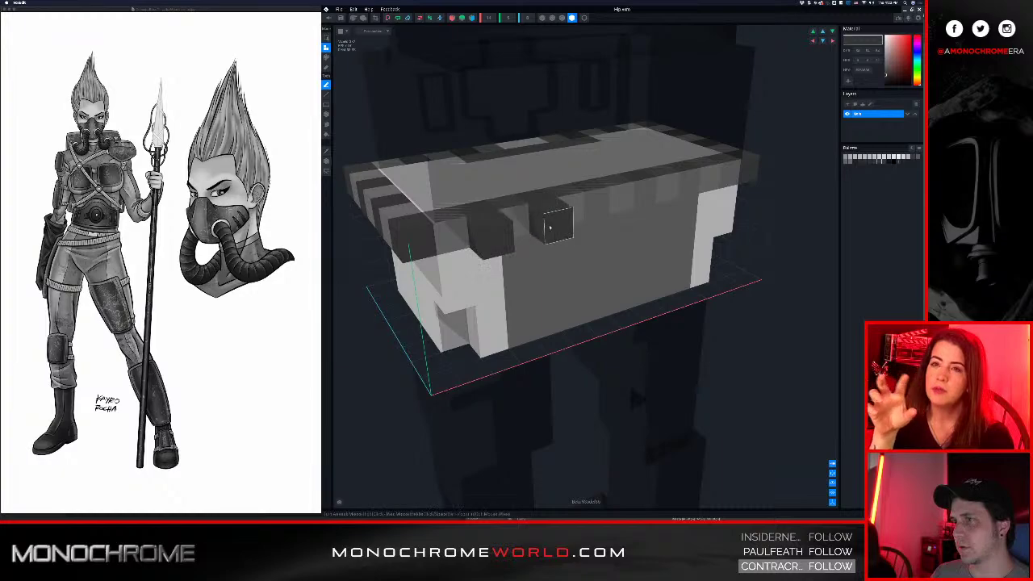
pyautogui.click(597, 205)
pyautogui.click(655, 197)
pyautogui.click(694, 187)
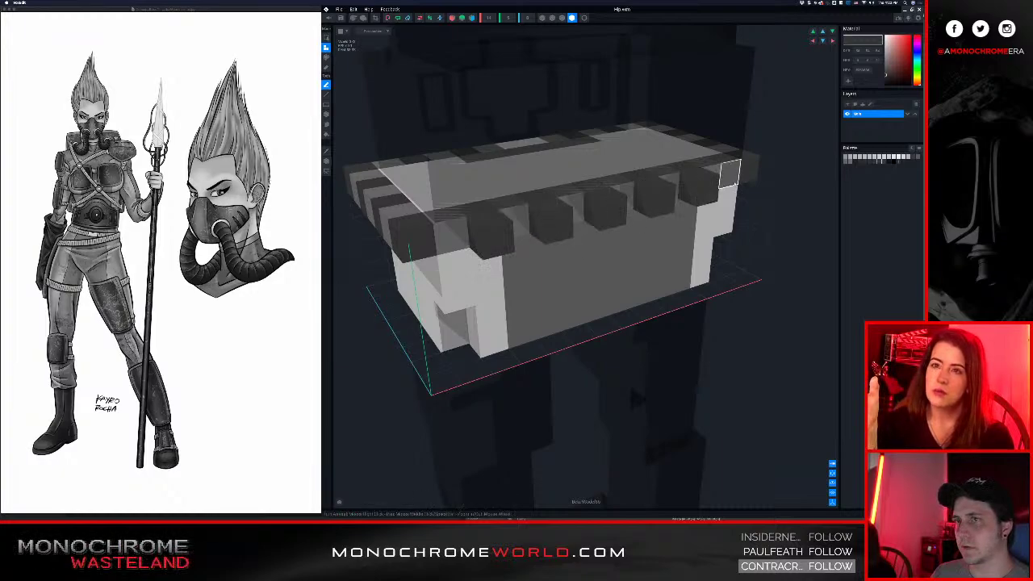
pyautogui.click(730, 179)
# - Attach a mid grey voxel at the near back corner and erase the spaced dark voxels from the back's upper edge
pyautogui.keyDown('alt'); pyautogui.click(456, 244); pyautogui.keyUp('alt')
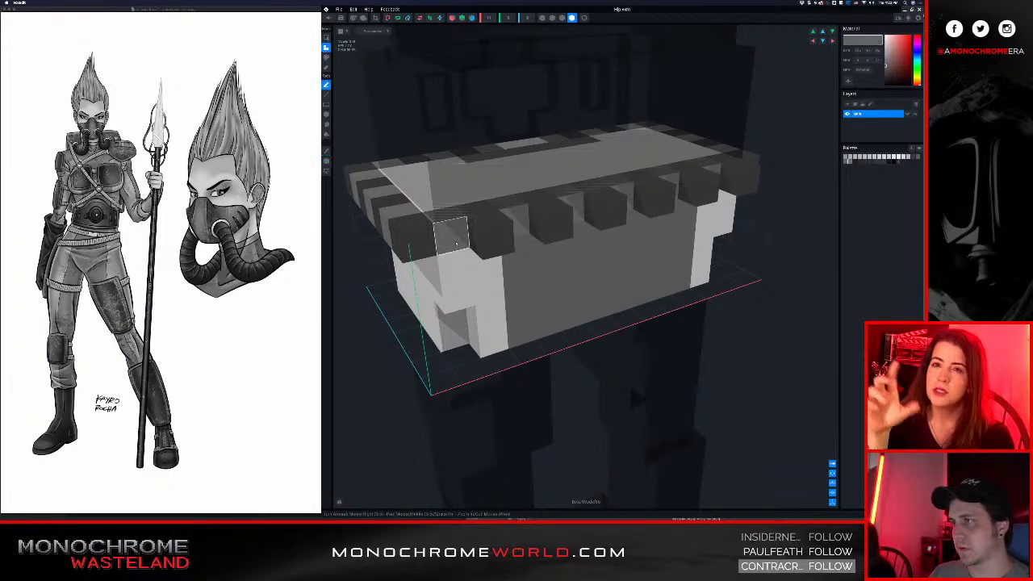
pyautogui.click(421, 239)
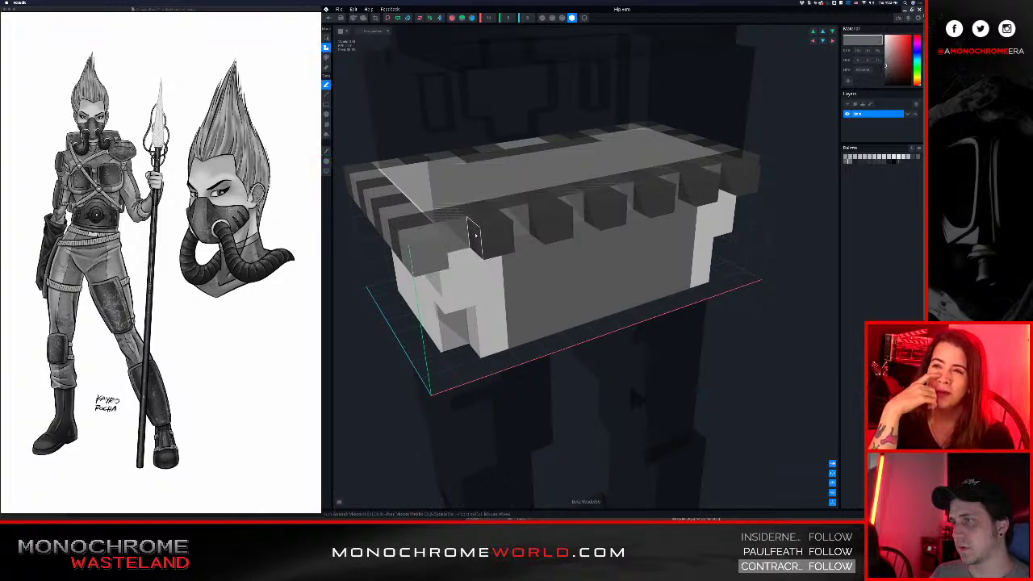
pyautogui.press('e')
pyautogui.click(476, 234)
pyautogui.click(539, 223)
pyautogui.click(615, 208)
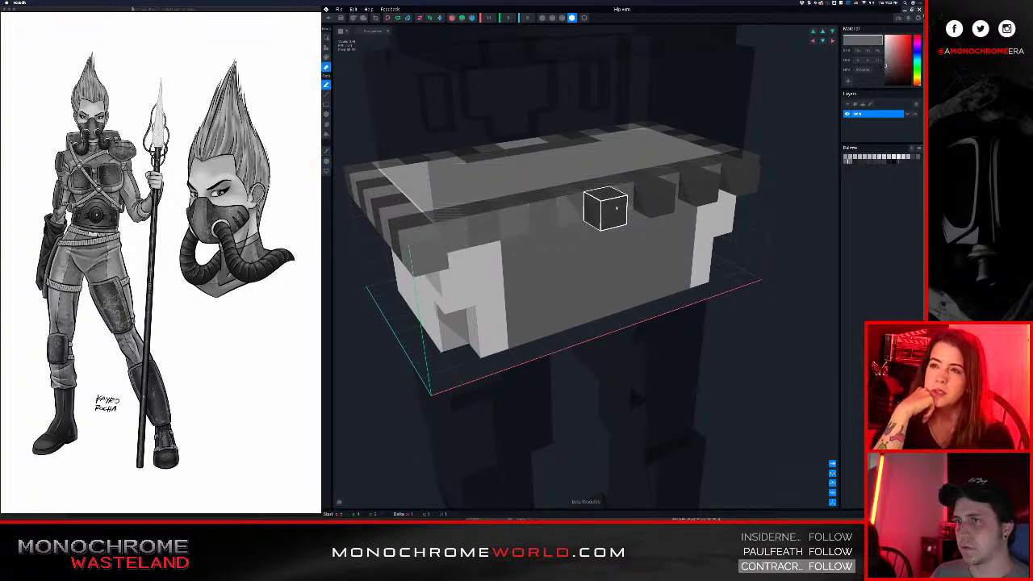
pyautogui.moveTo(617, 209)
pyautogui.mouseDown()
pyautogui.moveTo(750, 182)
pyautogui.moveTo(680, 186)
pyautogui.mouseUp()
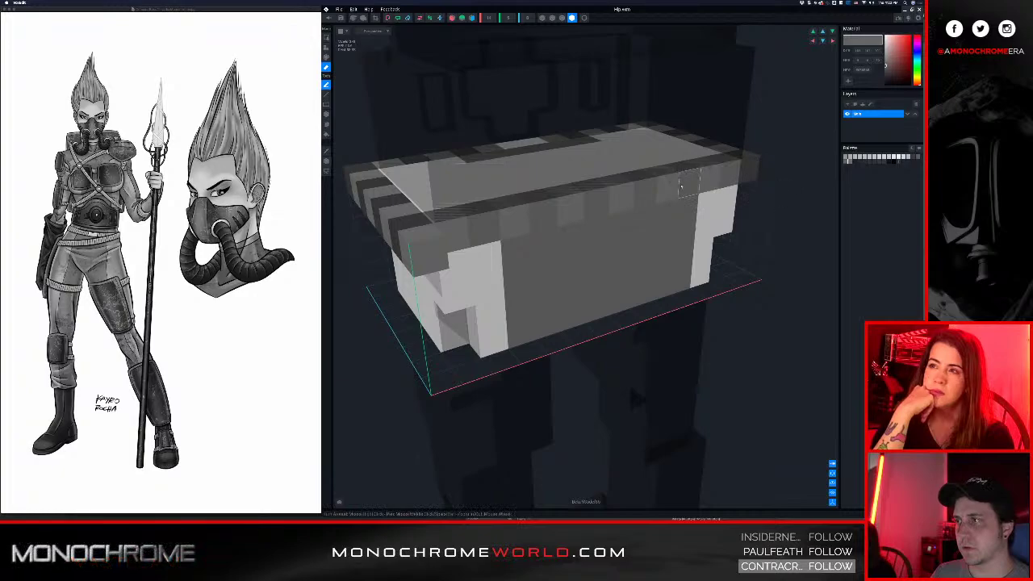
# - Attach spaced mid grey voxels along the back's upper edge, including one at the far corner
pyautogui.press('a')
pyautogui.click(750, 172)
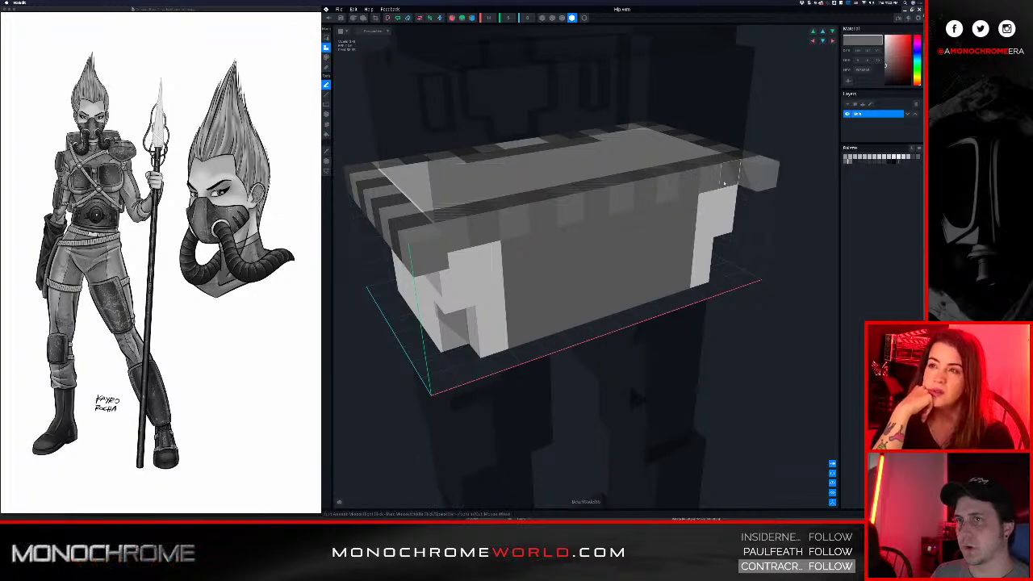
pyautogui.click(487, 226)
pyautogui.click(542, 216)
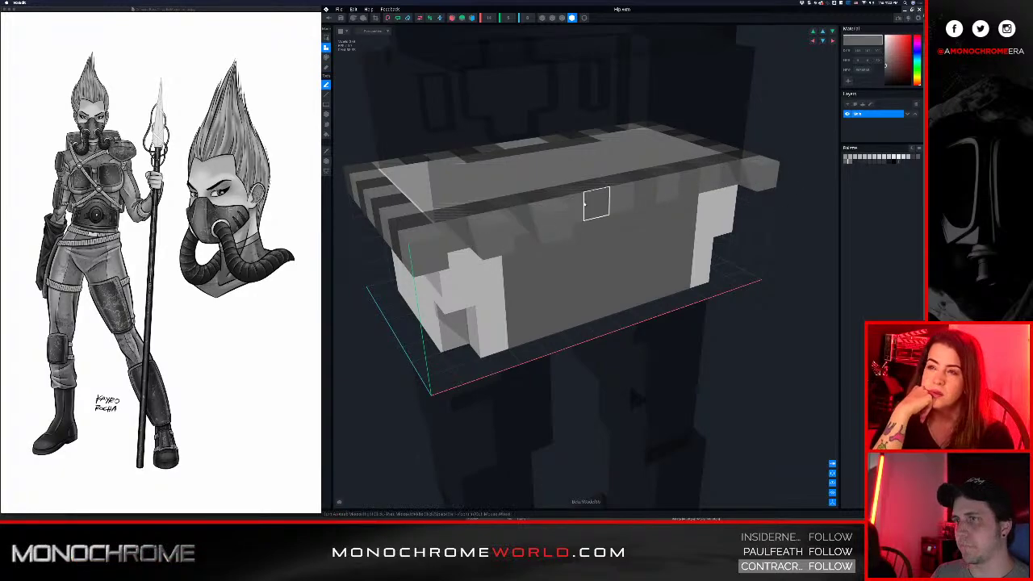
pyautogui.click(596, 204)
pyautogui.click(640, 192)
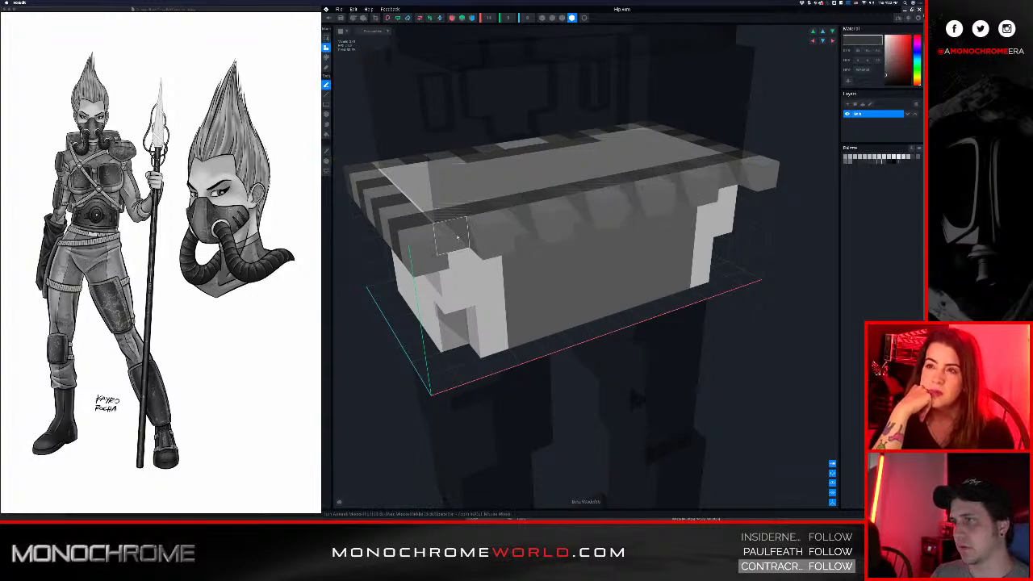
# - Fill the gaps between the mid grey voxels on the back trim with dark grey voxels
pyautogui.moveTo(427, 227)
pyautogui.mouseDown()
pyautogui.moveTo(571, 212)
pyautogui.moveTo(724, 173)
pyautogui.mouseUp()
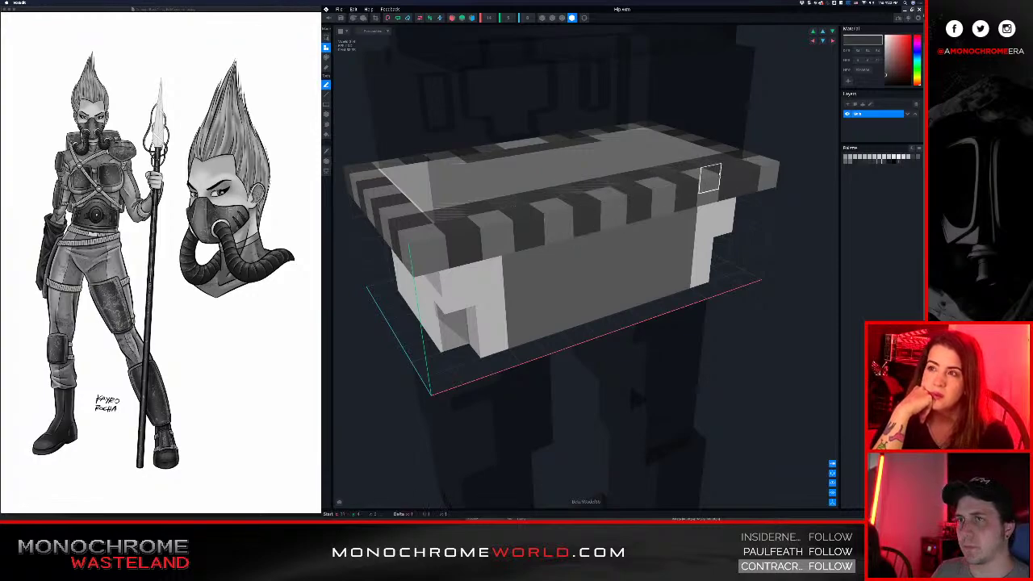
pyautogui.press('super+z')
pyautogui.click(722, 171)
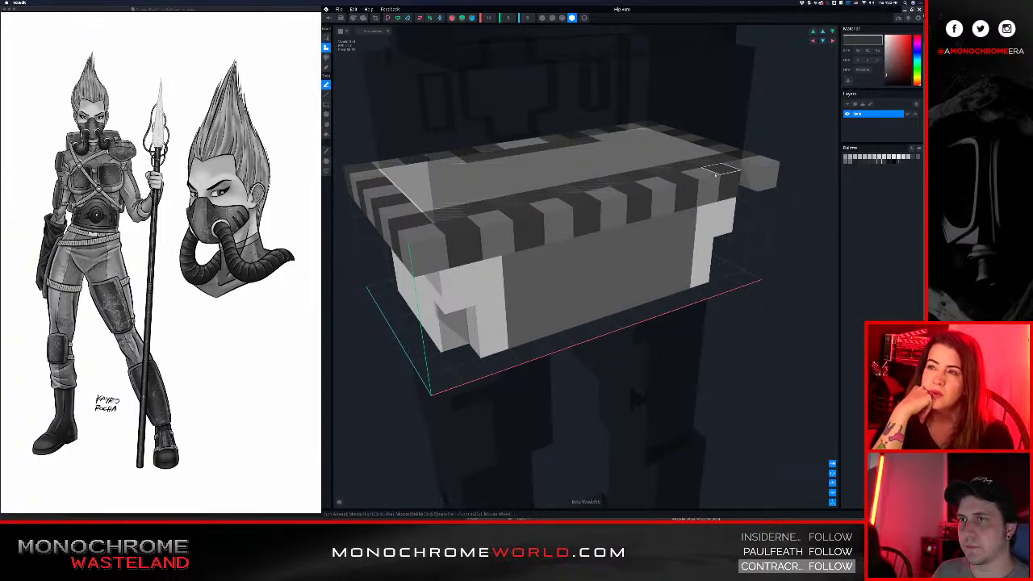
# - Repaint individual voxels along the back trim in dark and mid grey so that some stripes are wider
pyautogui.moveTo(696, 193); pyautogui.dragTo(720, 230, button='right')
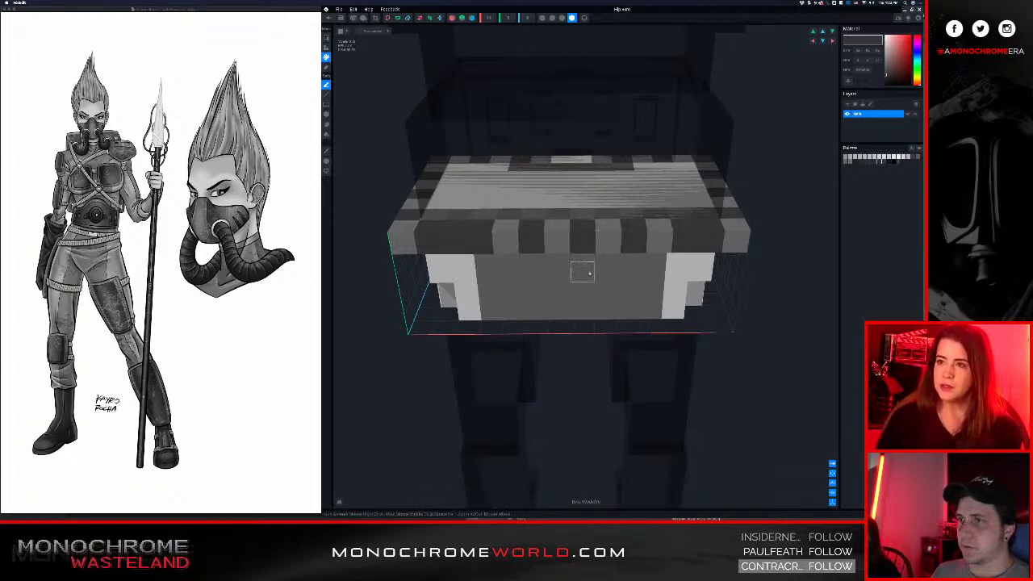
pyautogui.moveTo(577, 270)
pyautogui.mouseDown(button='right')
pyautogui.moveTo(590, 283)
pyautogui.moveTo(580, 269)
pyautogui.moveTo(559, 270)
pyautogui.mouseUp(button='right')
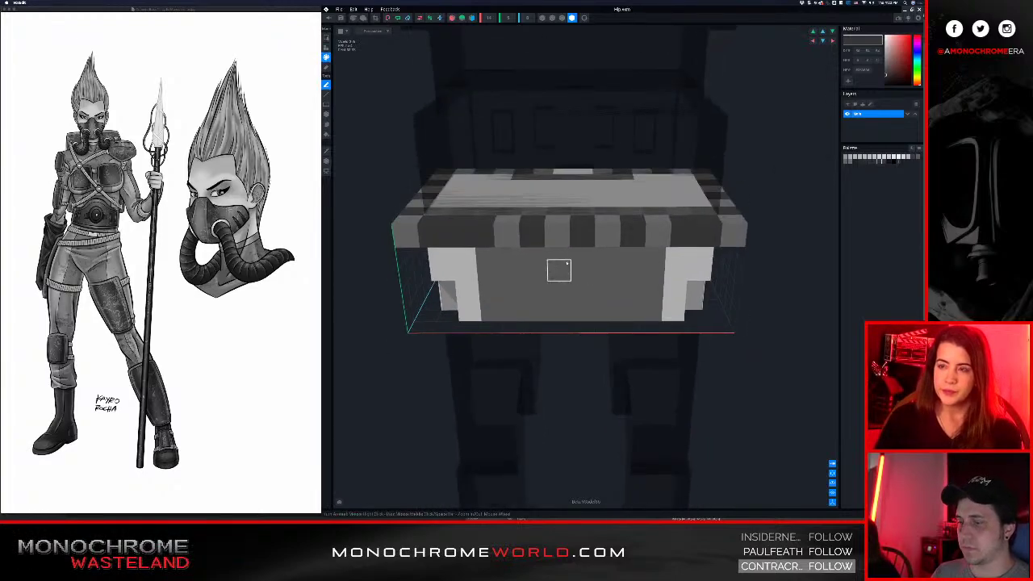
pyautogui.click(632, 237)
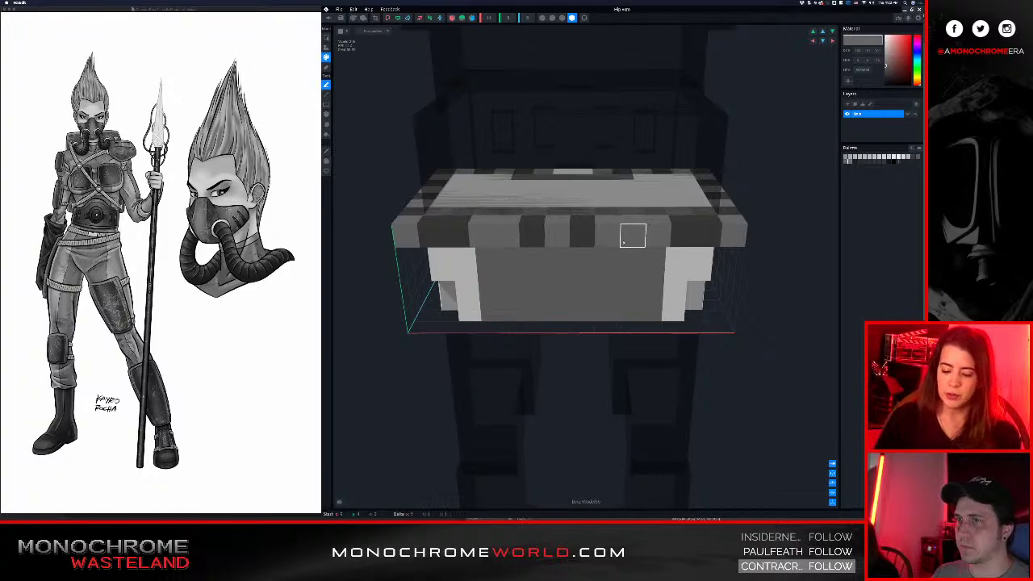
pyautogui.click(526, 235)
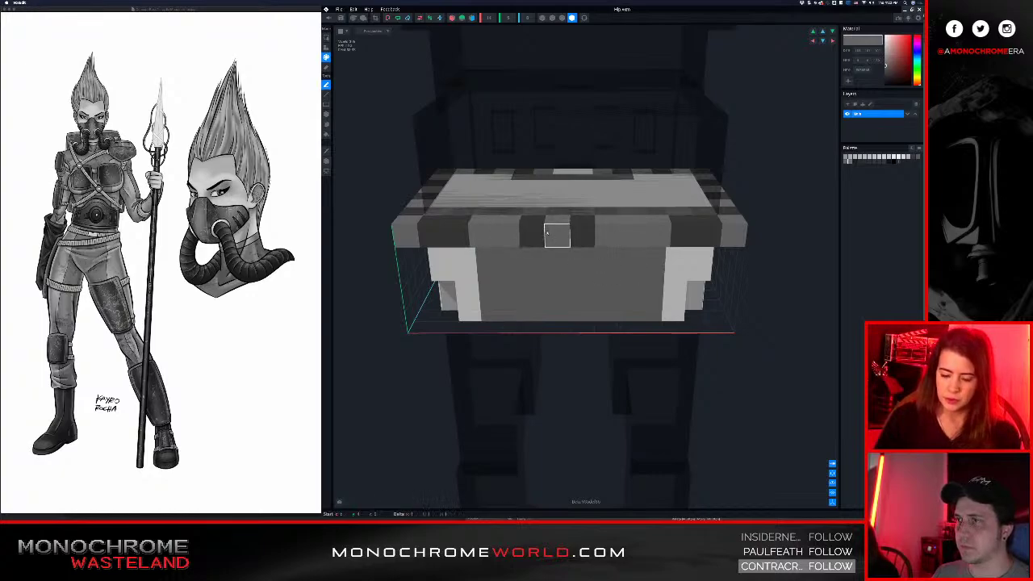
pyautogui.click(582, 232)
pyautogui.moveTo(512, 252)
pyautogui.mouseDown(button='right')
pyautogui.moveTo(508, 262)
pyautogui.moveTo(565, 253)
pyautogui.moveTo(552, 266)
pyautogui.mouseUp(button='right')
pyautogui.scroll(-3, 553, 256)
pyautogui.moveTo(553, 265); pyautogui.dragTo(567, 269, button='middle')
pyautogui.scroll(-3, 569, 268)
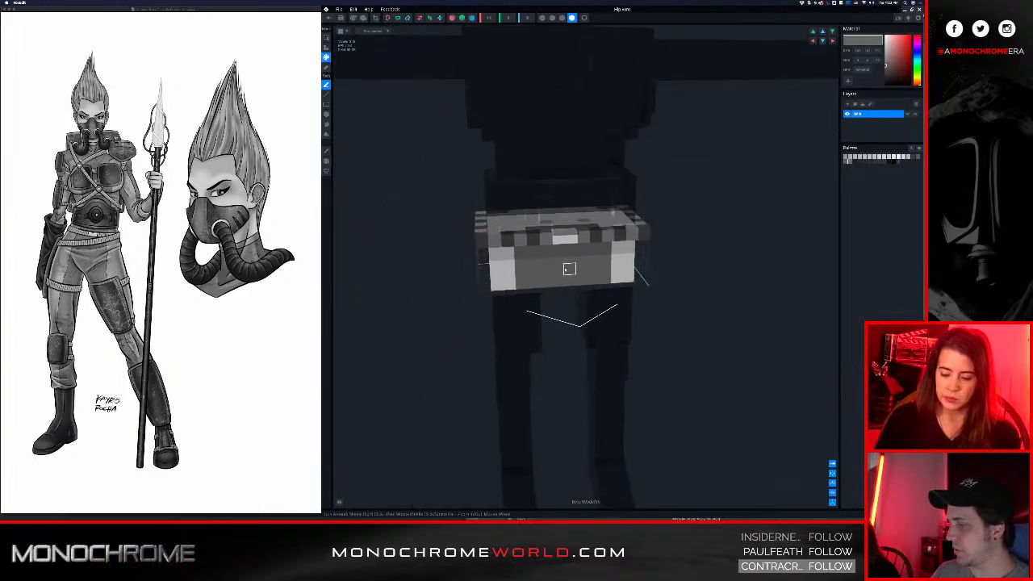
pyautogui.moveTo(569, 268); pyautogui.dragTo(567, 264, button='right')
pyautogui.scroll(3, 566, 263)
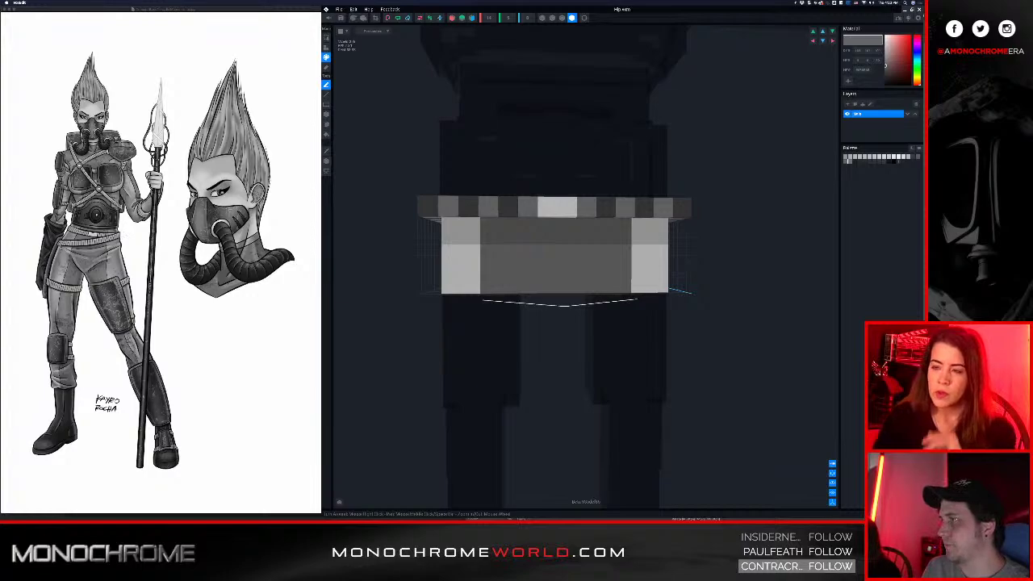
pyautogui.scroll(2, 475, 281)
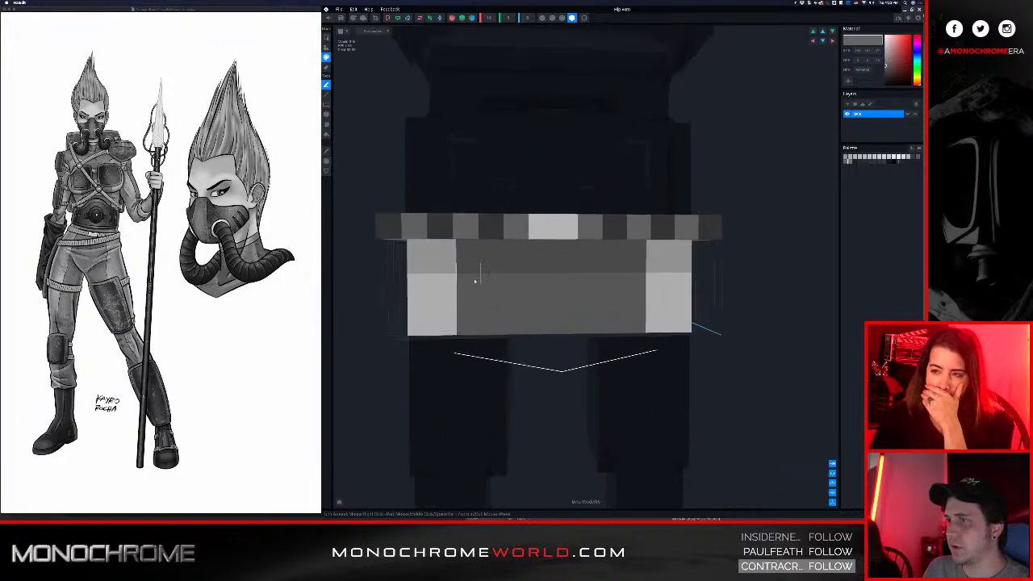
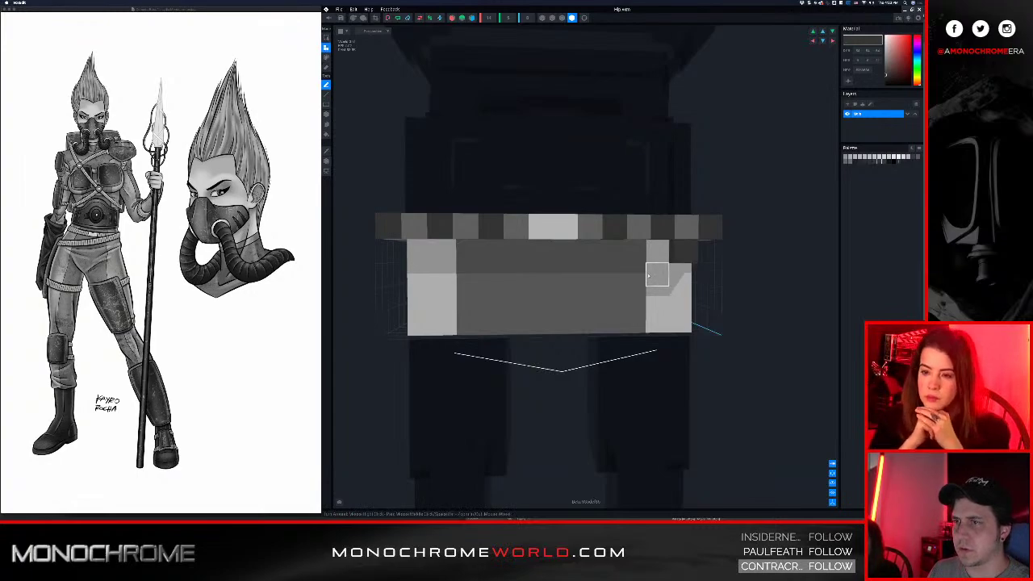
pyautogui.click(633, 275)
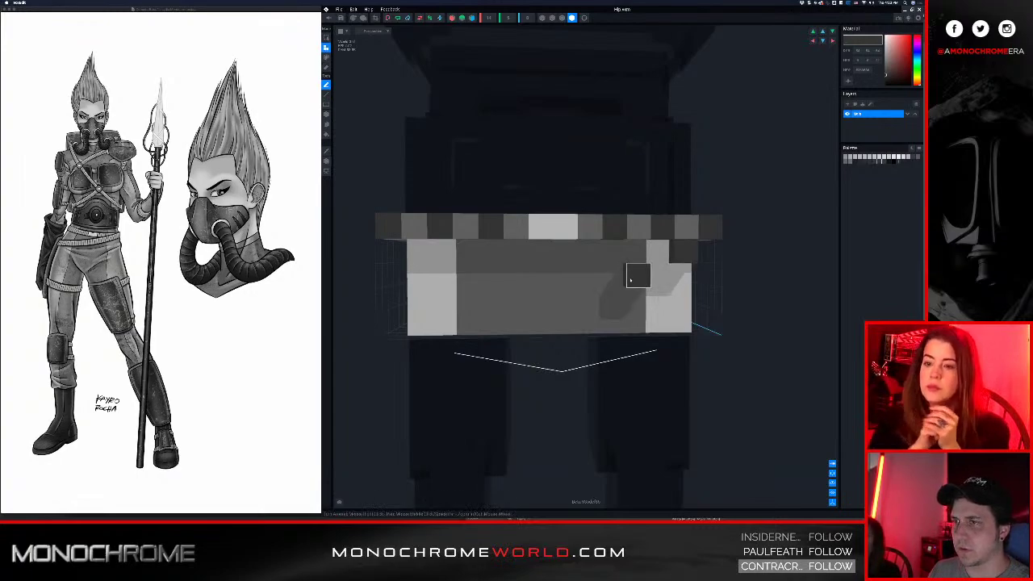
pyautogui.click(588, 275)
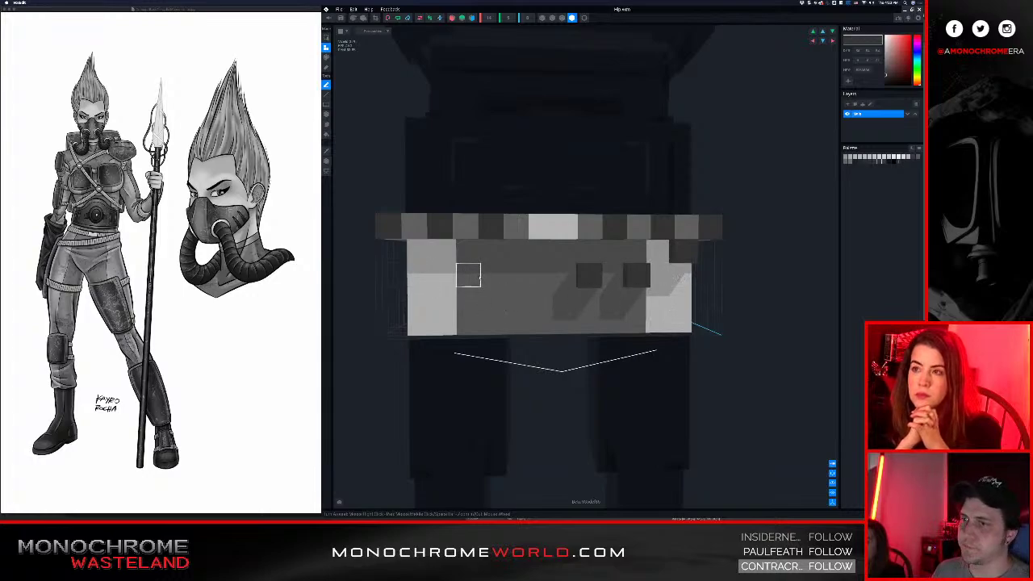
pyautogui.press('super+z')
pyautogui.press('super+z')
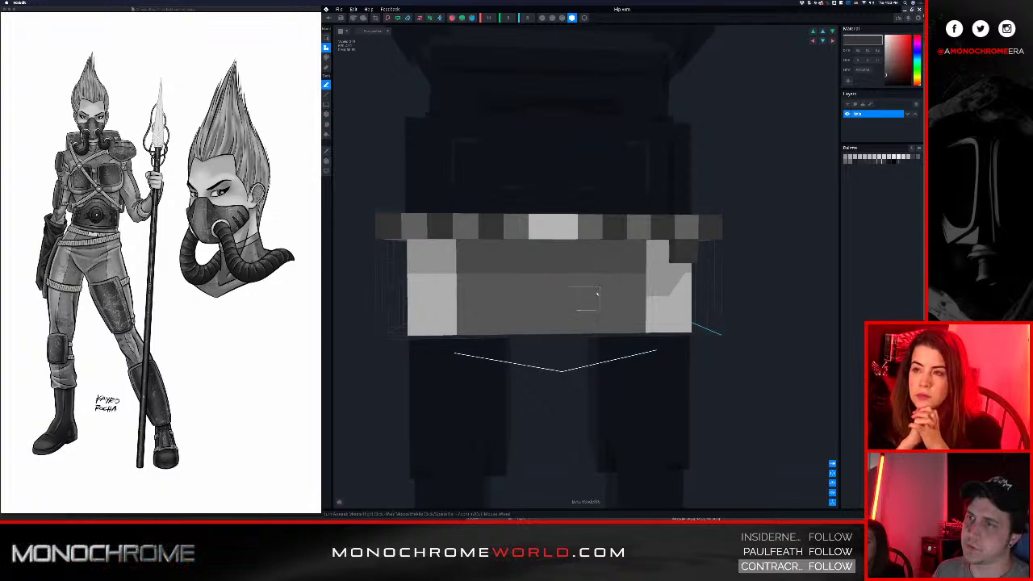
pyautogui.press('super+z')
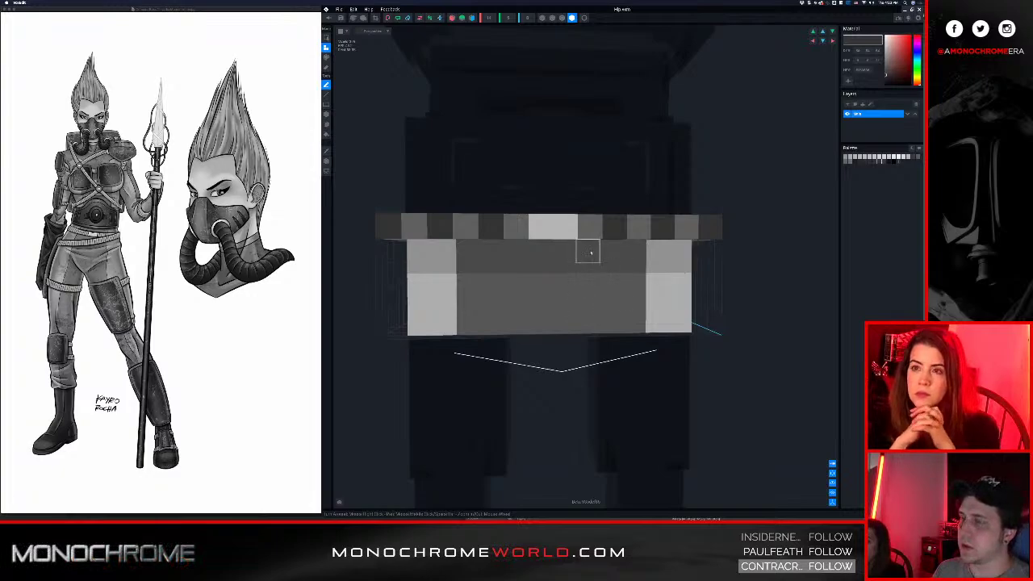
# - Attach a dark grey voxel just under the front trim near one end and four spaced dark voxels one row lower
pyautogui.click(637, 252)
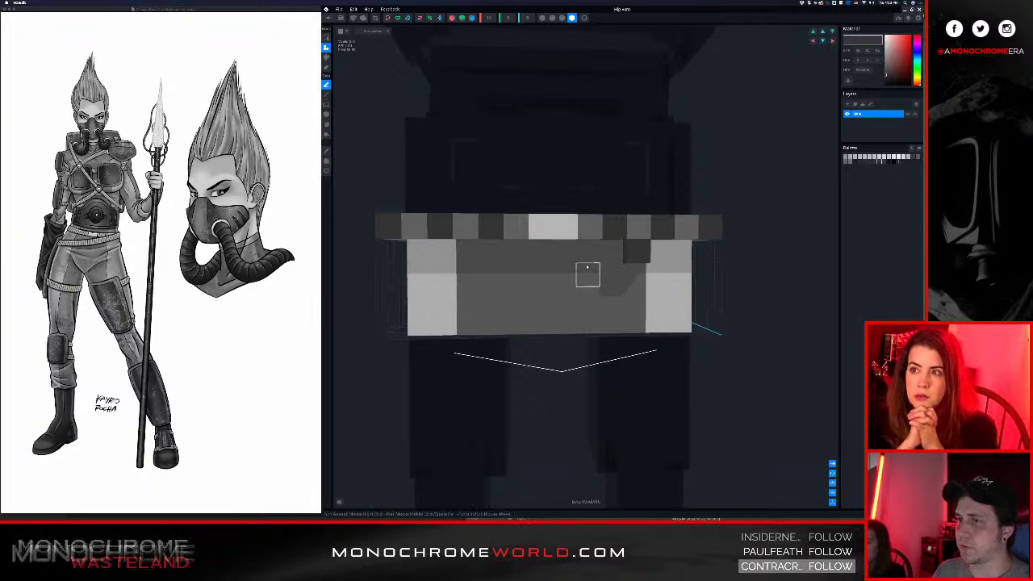
pyautogui.click(587, 273)
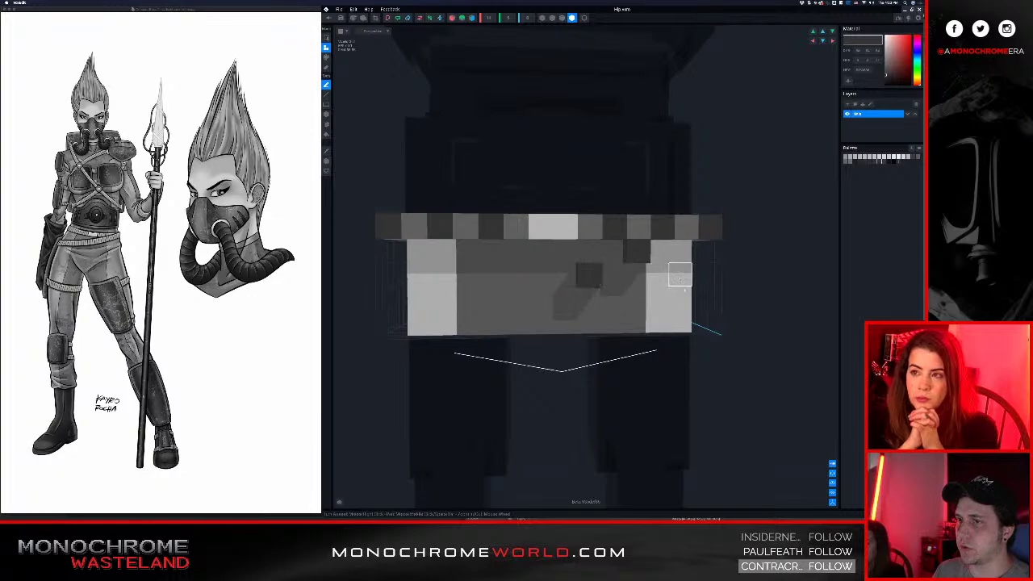
pyautogui.click(533, 281)
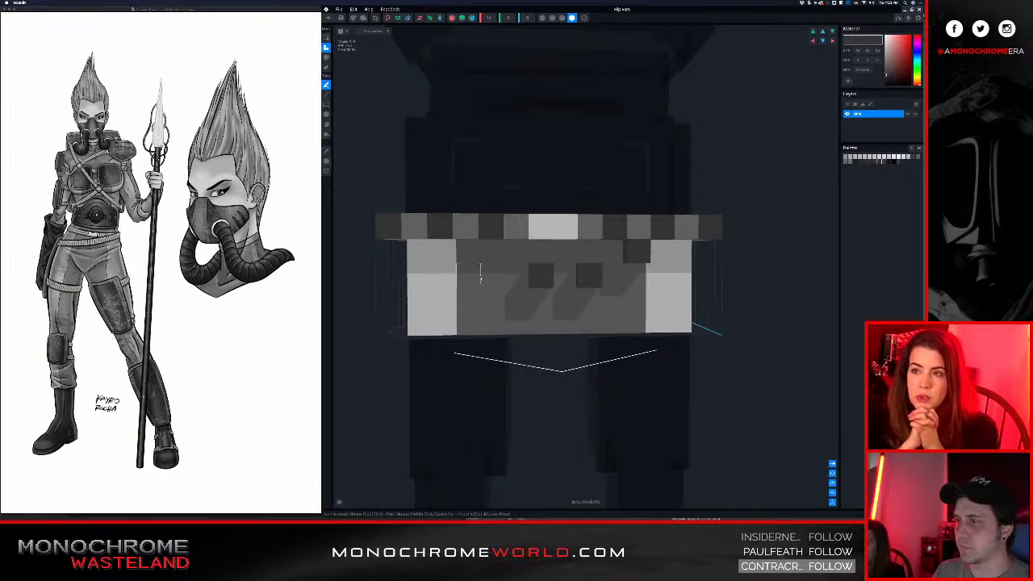
pyautogui.click(488, 276)
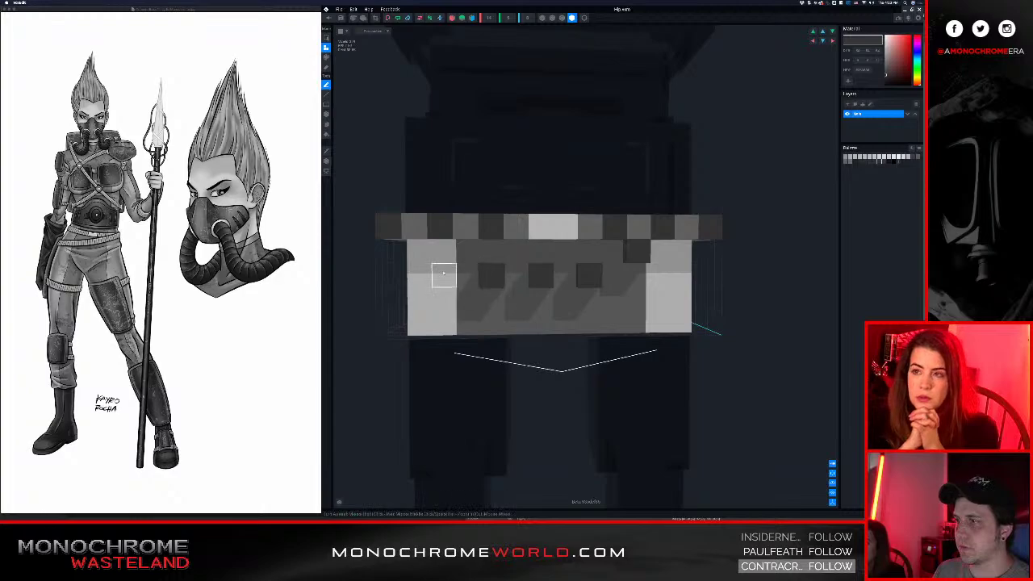
pyautogui.click(443, 274)
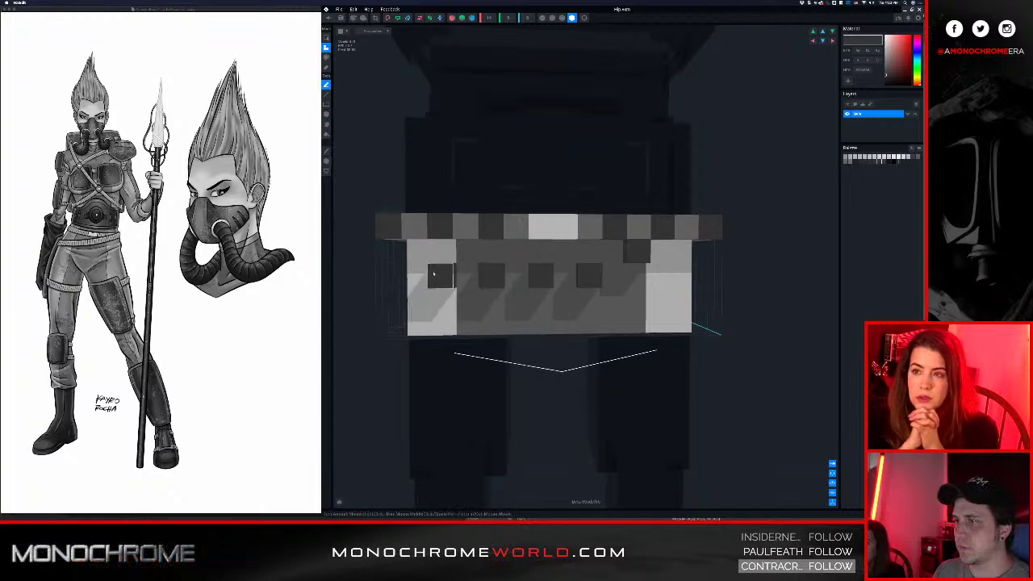
# - Fill the gaps in the lower front band of the hips with mid grey voxels sampled from the upper trim, out to the edge
pyautogui.keyDown('alt'); pyautogui.click(638, 228); pyautogui.keyUp('alt')
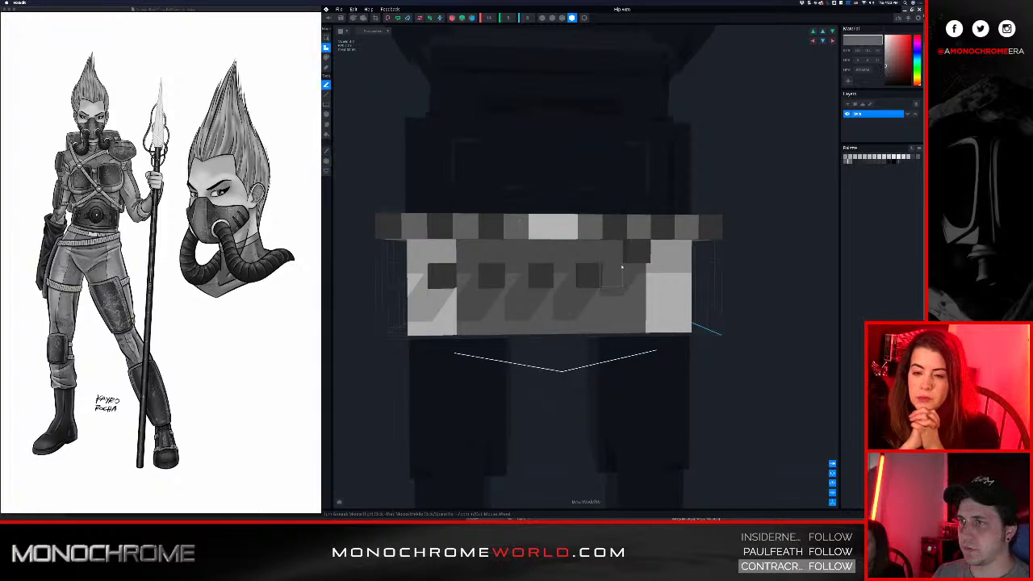
pyautogui.press('g')
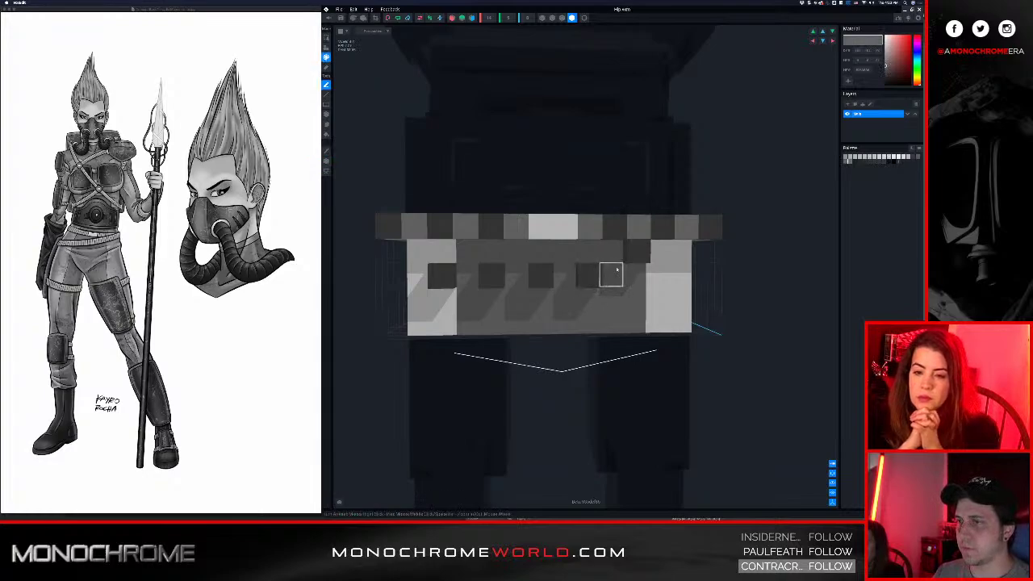
pyautogui.click(618, 271)
pyautogui.click(526, 276)
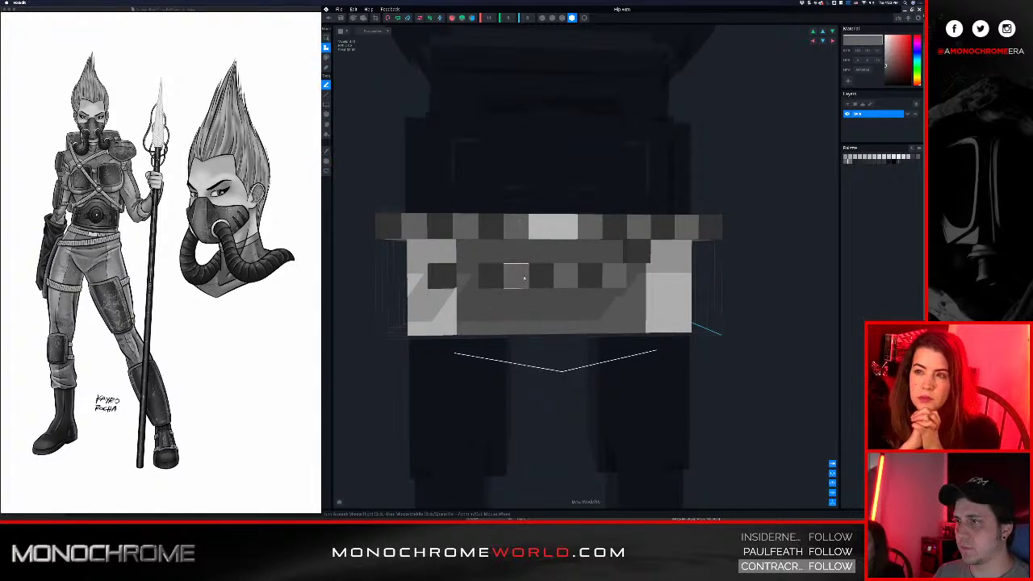
pyautogui.click(467, 286)
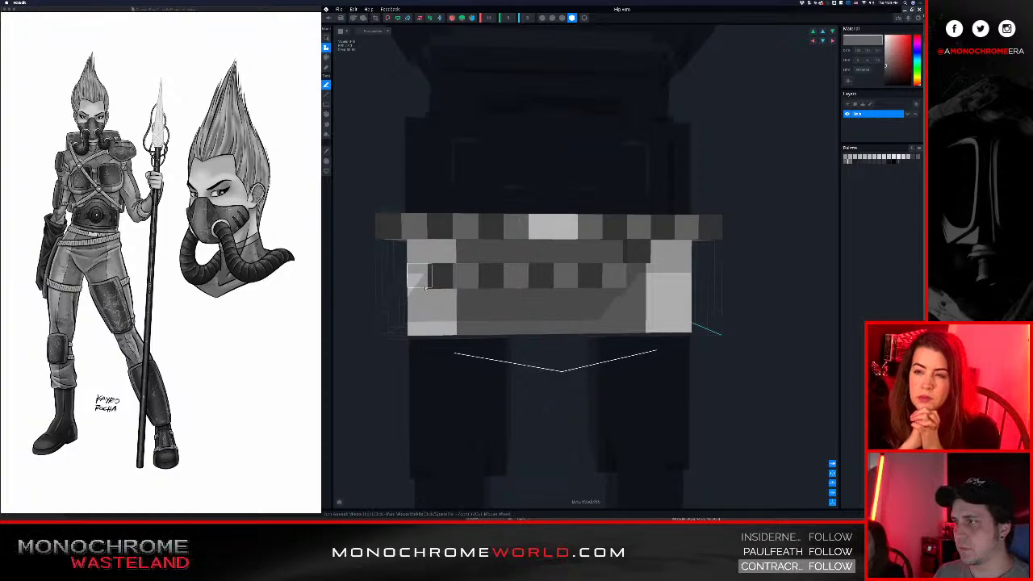
pyautogui.click(415, 276)
# - Examine the two striped bands on the hips from the side and the front
pyautogui.scroll(-5, 523, 324)
pyautogui.moveTo(565, 268); pyautogui.dragTo(476, 295, button='right')
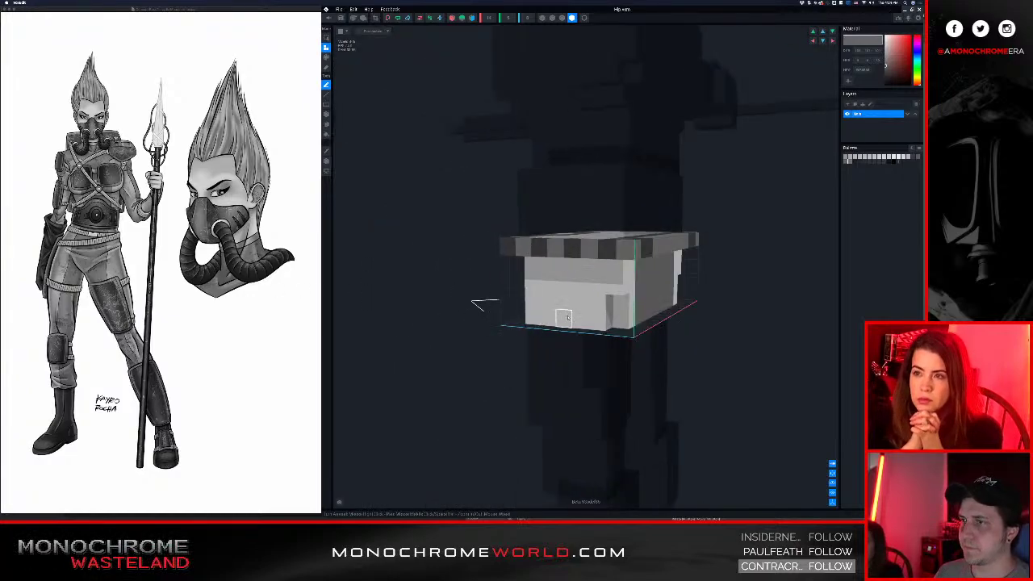
pyautogui.moveTo(558, 284); pyautogui.dragTo(510, 291, button='right')
pyautogui.moveTo(506, 316); pyautogui.dragTo(530, 314, button='middle')
pyautogui.scroll(-1, 530, 314)
pyautogui.moveTo(524, 364); pyautogui.dragTo(535, 298, button='middle')
pyautogui.scroll(3, 535, 298)
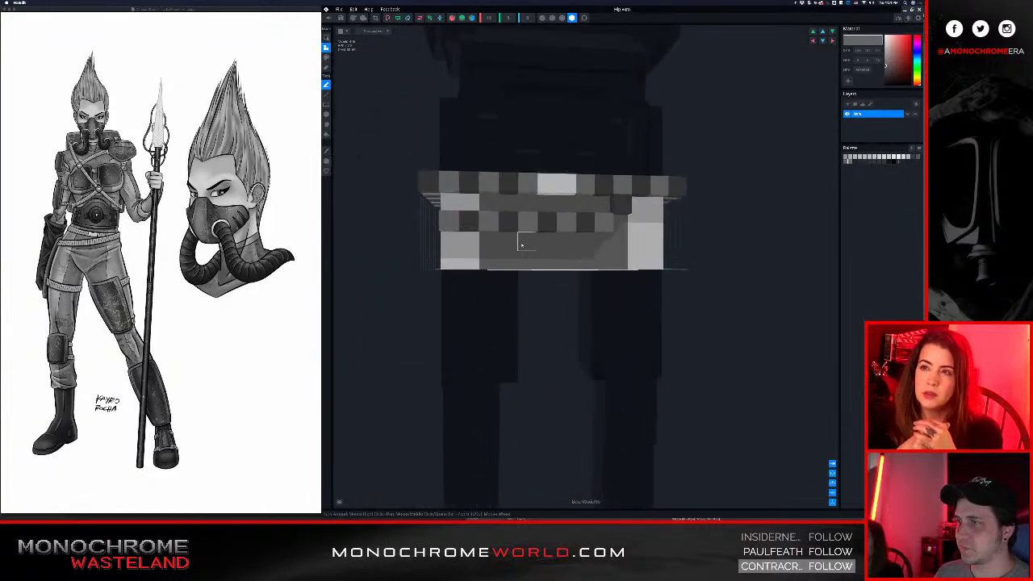
pyautogui.moveTo(519, 242); pyautogui.dragTo(527, 255, button='middle')
pyautogui.moveTo(528, 255); pyautogui.dragTo(530, 256, button='right')
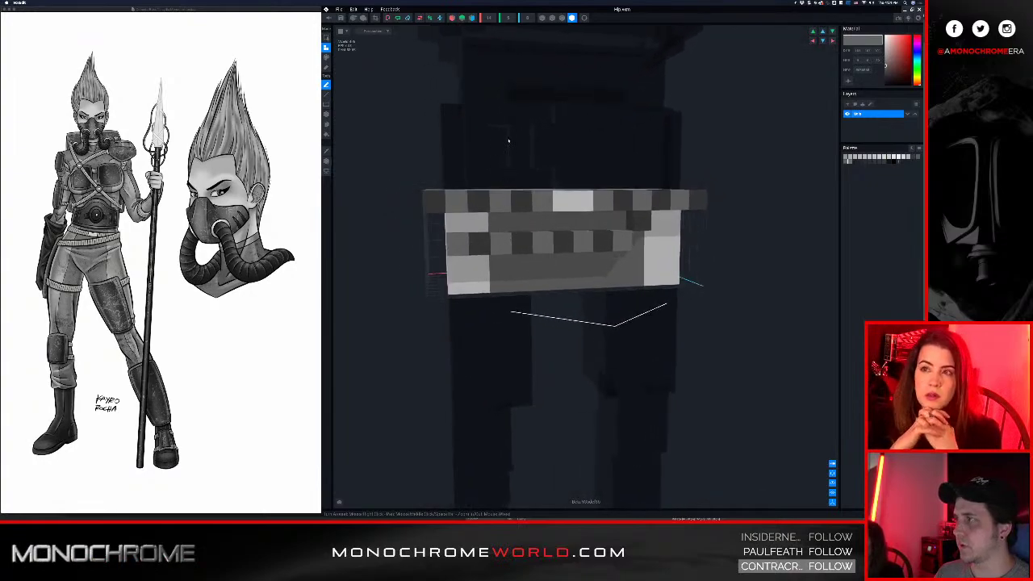
pyautogui.moveTo(509, 142); pyautogui.dragTo(502, 131, button='right')
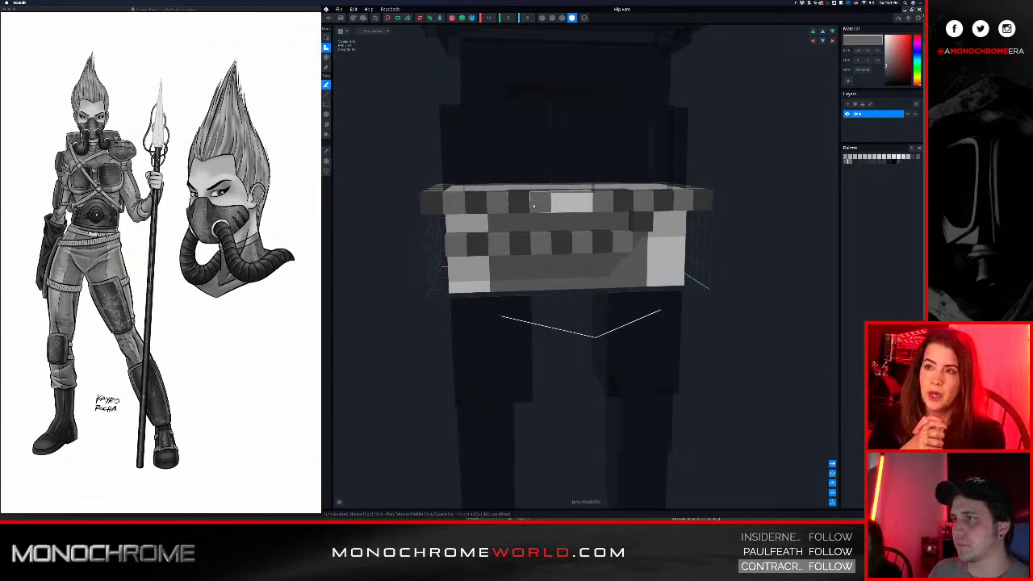
pyautogui.moveTo(565, 240); pyautogui.dragTo(563, 233, button='right')
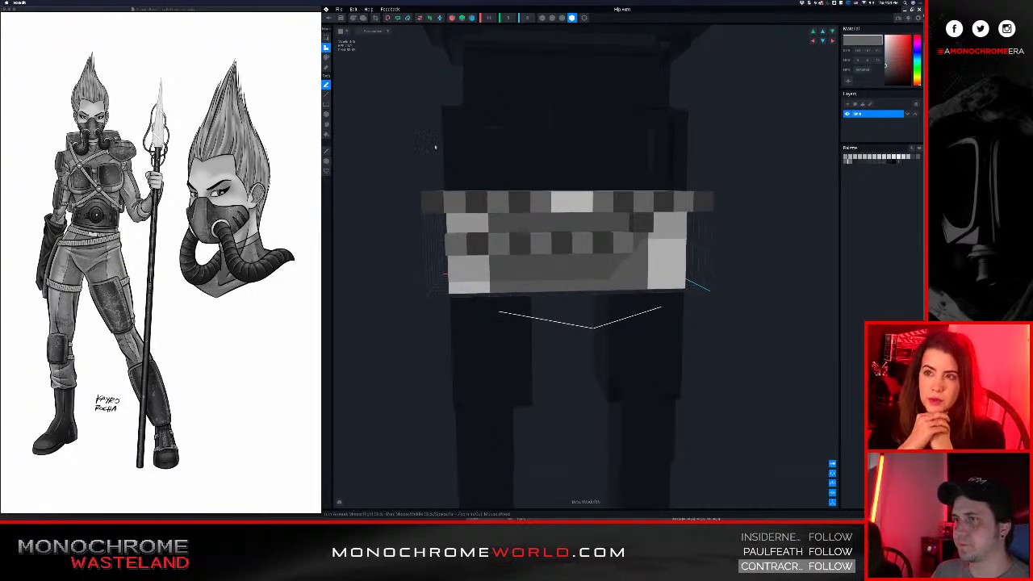
# - Close the hip model with its changes saved and inspect the striped hips on the full avatar
pyautogui.click(330, 18)
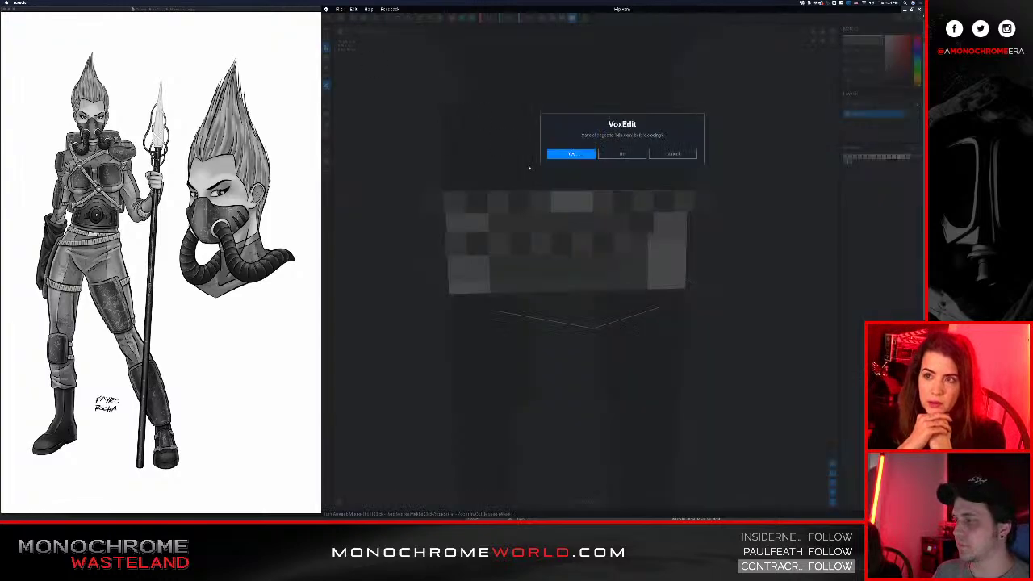
pyautogui.click(574, 155)
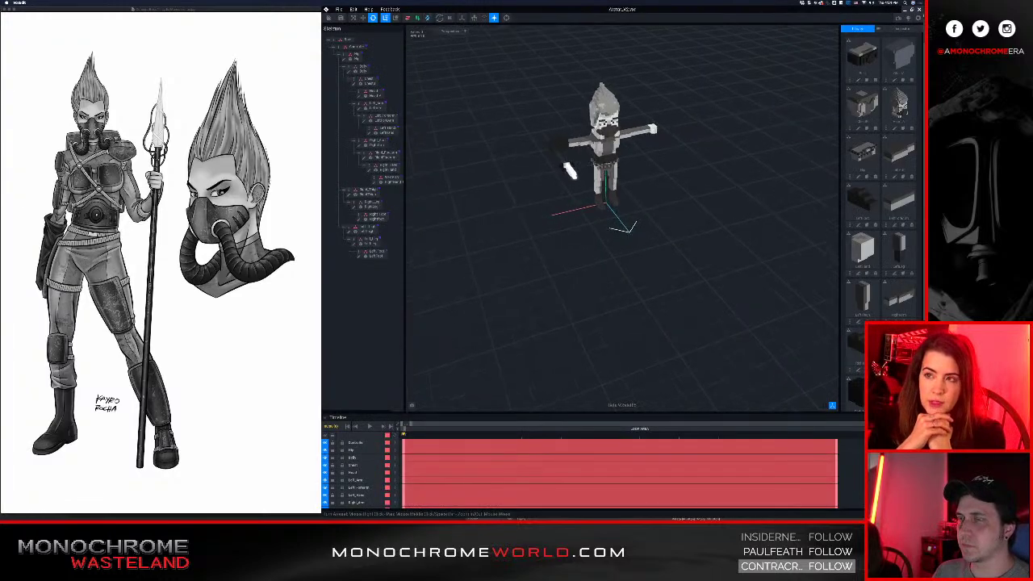
pyautogui.moveTo(605, 147); pyautogui.dragTo(596, 114, button='right')
pyautogui.scroll(6, 601, 114)
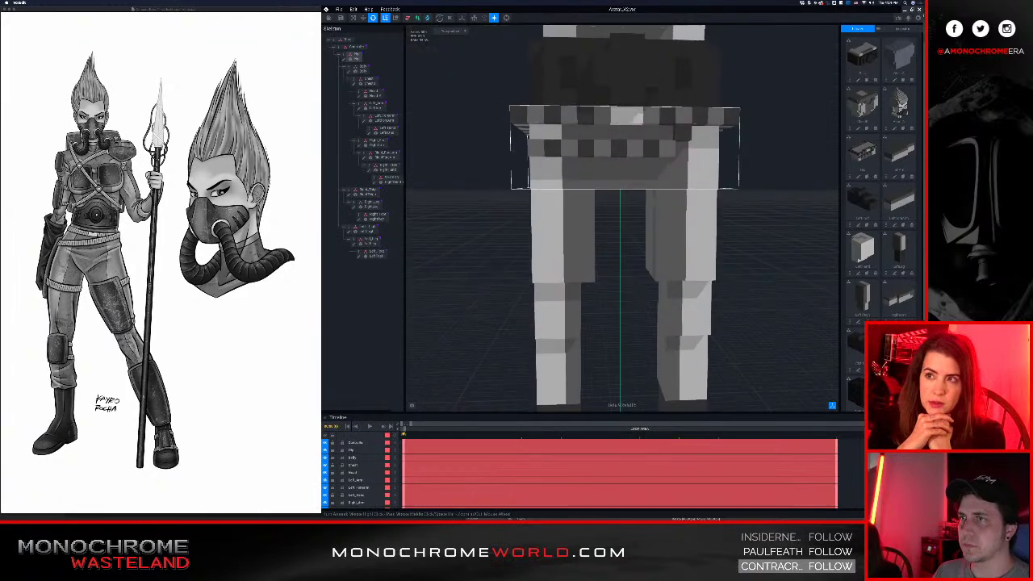
pyautogui.moveTo(612, 114); pyautogui.dragTo(609, 135, button='middle')
pyautogui.moveTo(609, 135); pyautogui.dragTo(604, 198, button='right')
pyautogui.moveTo(605, 197); pyautogui.dragTo(602, 168, button='middle')
pyautogui.scroll(-2, 602, 167)
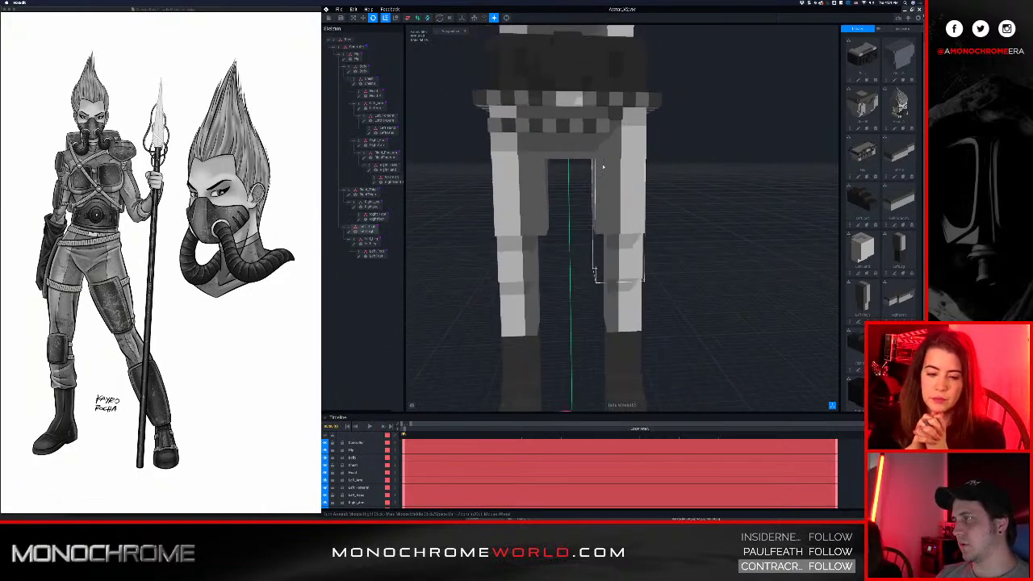
# - Open the avatar's left thigh model for voxel editing and examine its front and sides
pyautogui.click(452, 176)
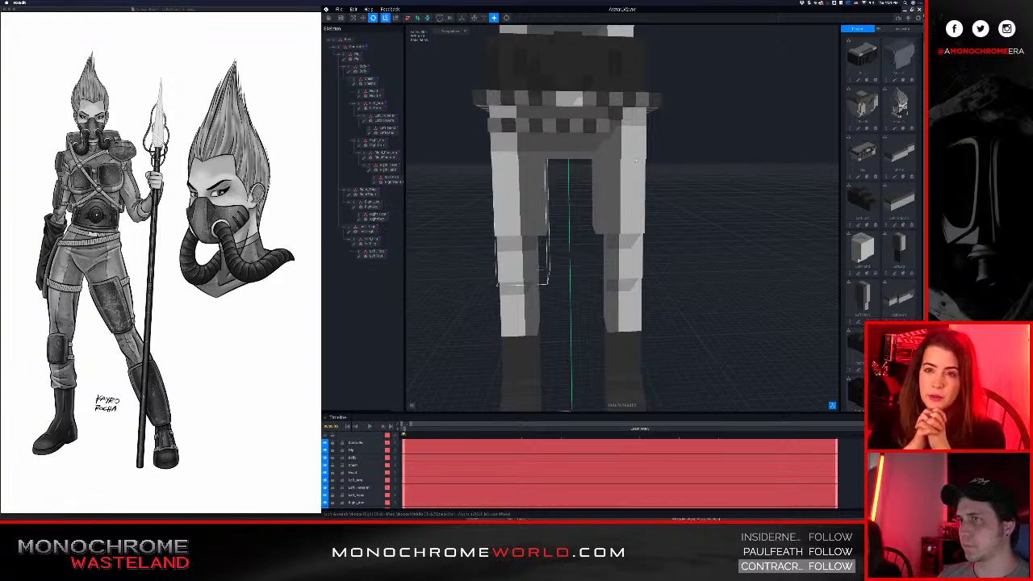
pyautogui.click(636, 160)
pyautogui.moveTo(636, 161); pyautogui.dragTo(627, 183, button='middle')
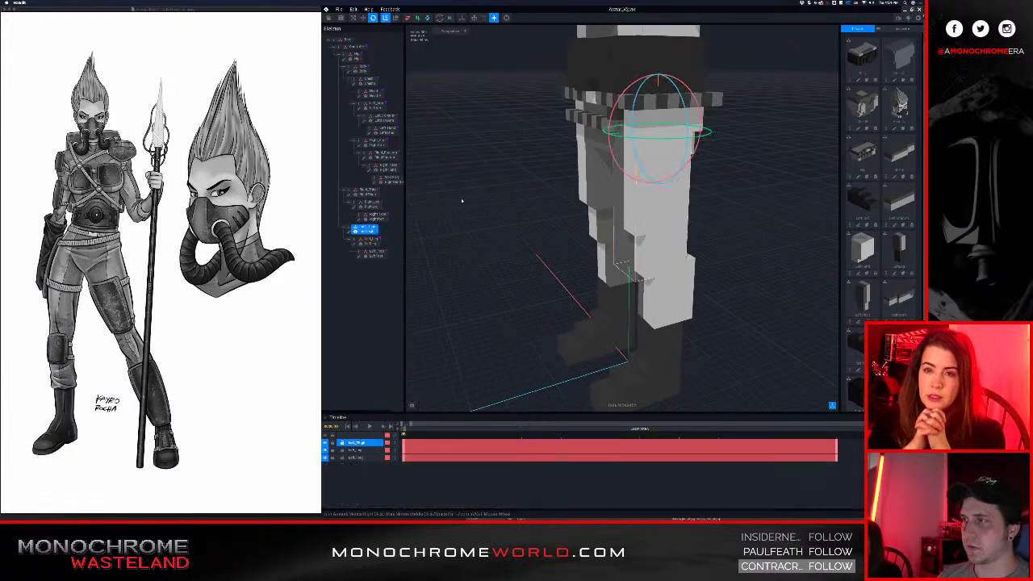
pyautogui.click(349, 231)
pyautogui.moveTo(577, 190); pyautogui.dragTo(553, 205, button='right')
pyautogui.scroll(-4, 568, 199)
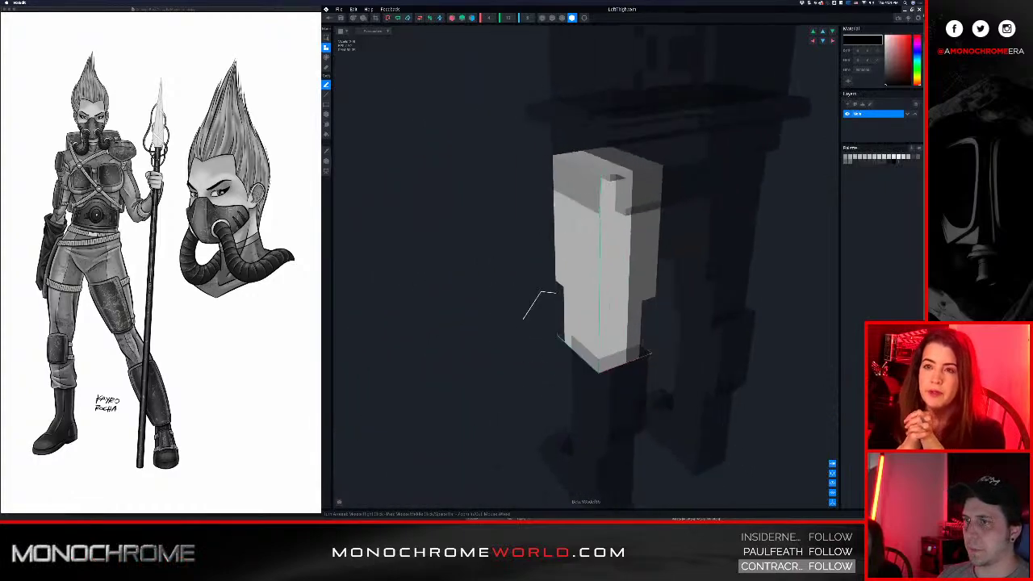
pyautogui.moveTo(581, 218); pyautogui.dragTo(555, 184, button='middle')
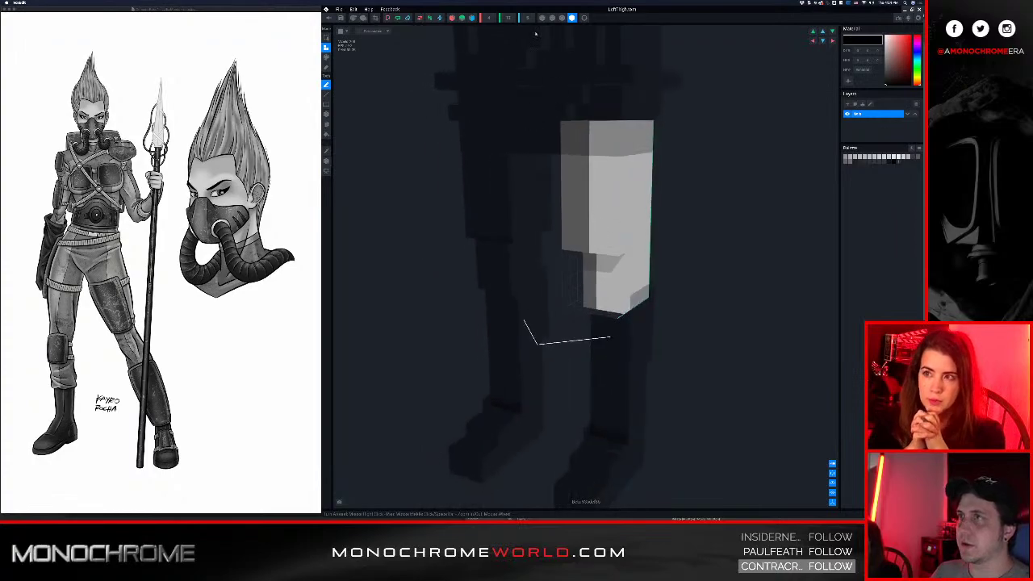
pyautogui.moveTo(518, 130); pyautogui.dragTo(513, 131, button='right')
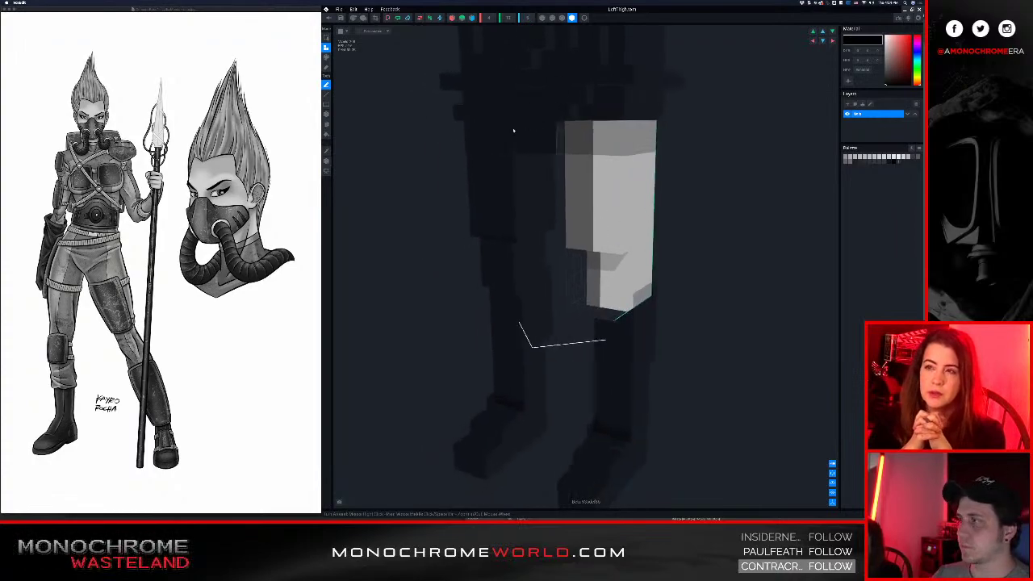
pyautogui.moveTo(513, 130); pyautogui.dragTo(586, 174, button='middle')
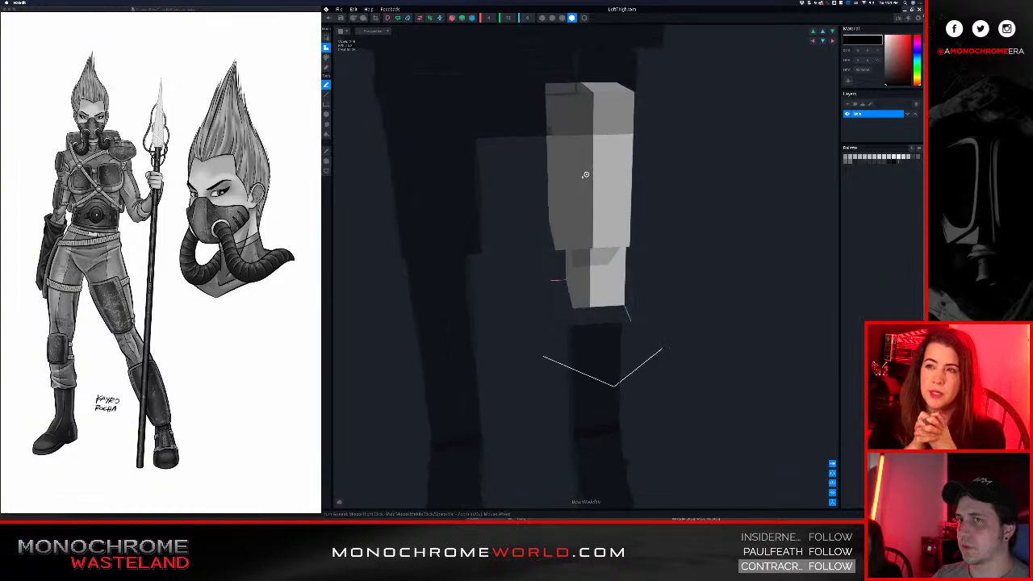
pyautogui.moveTo(611, 187); pyautogui.dragTo(603, 186, button='right')
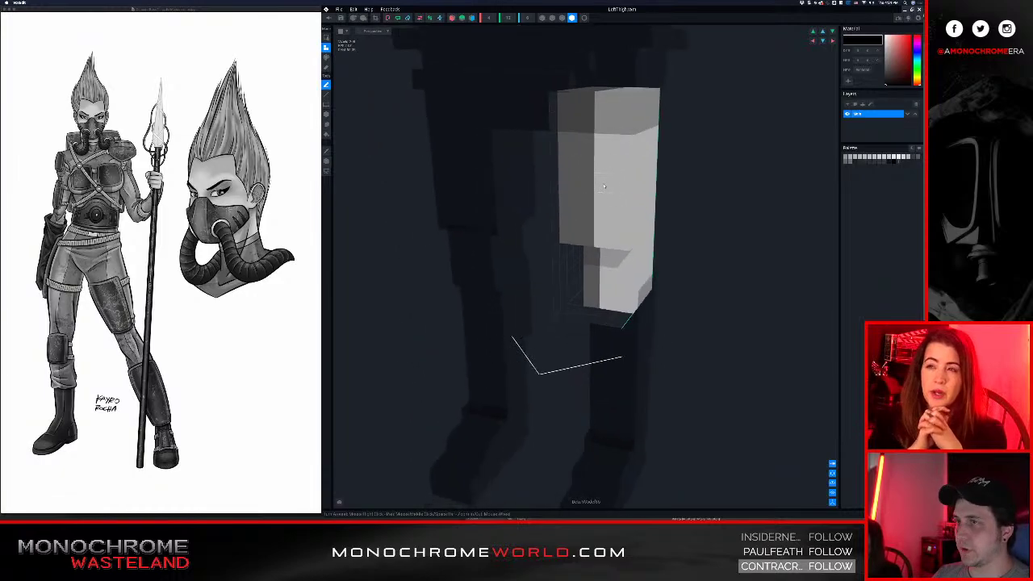
pyautogui.scroll(4, 604, 186)
pyautogui.moveTo(598, 185); pyautogui.dragTo(618, 185, button='middle')
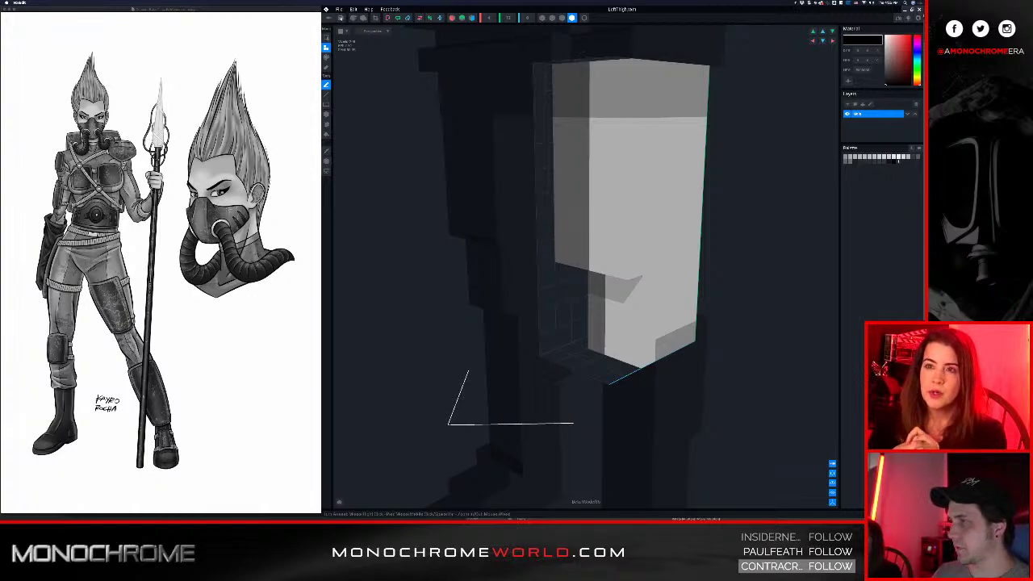
# - Force quit VoxEdit, close the Force Quit window and relaunch VoxEdit
pyautogui.press('alt+super+Escape')
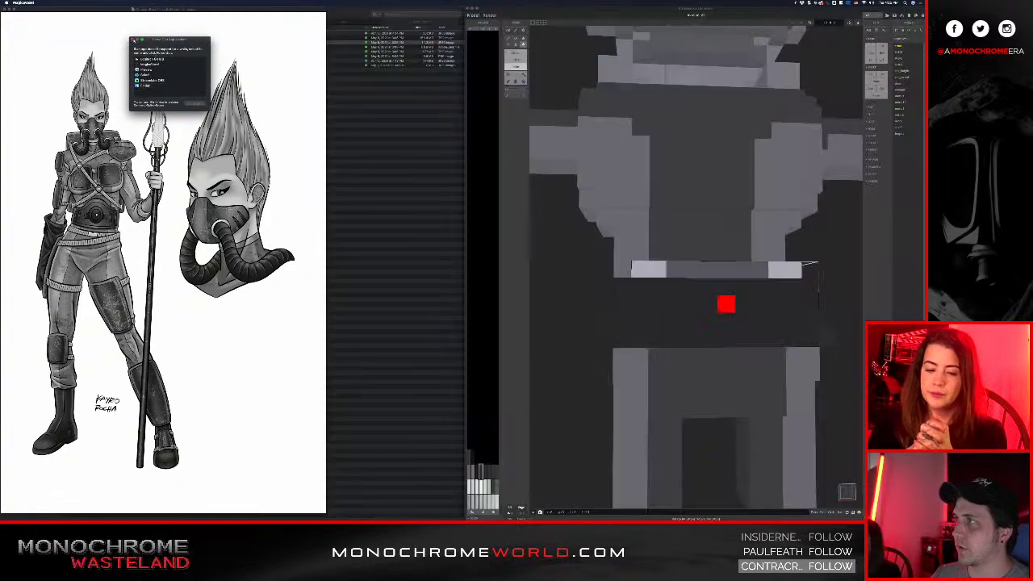
pyautogui.click(134, 40)
pyautogui.moveTo(565, 510)
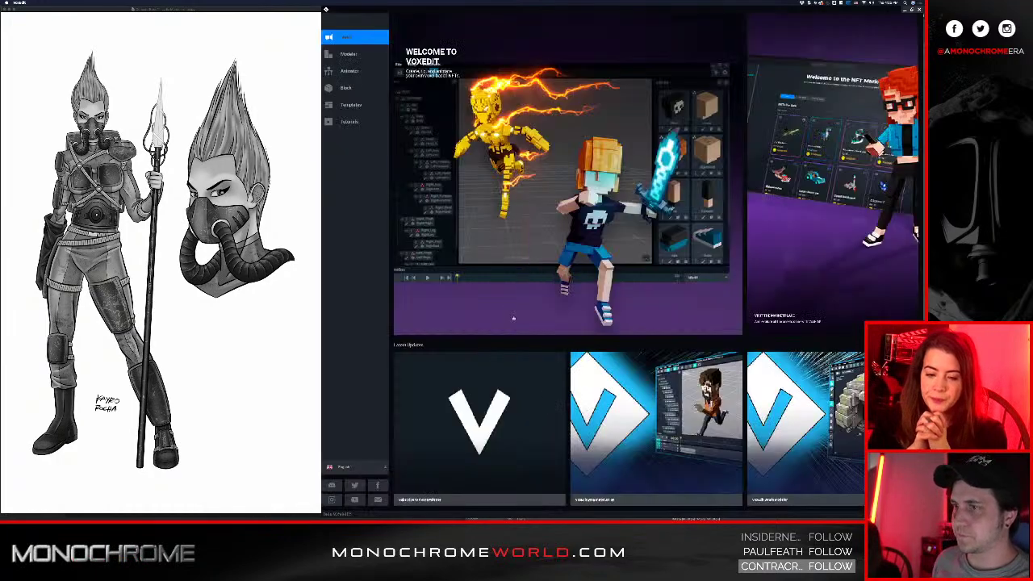
# - Open the Avatar_V2 file from the recent Animator projects and examine the full avatar from the front
pyautogui.click(355, 71)
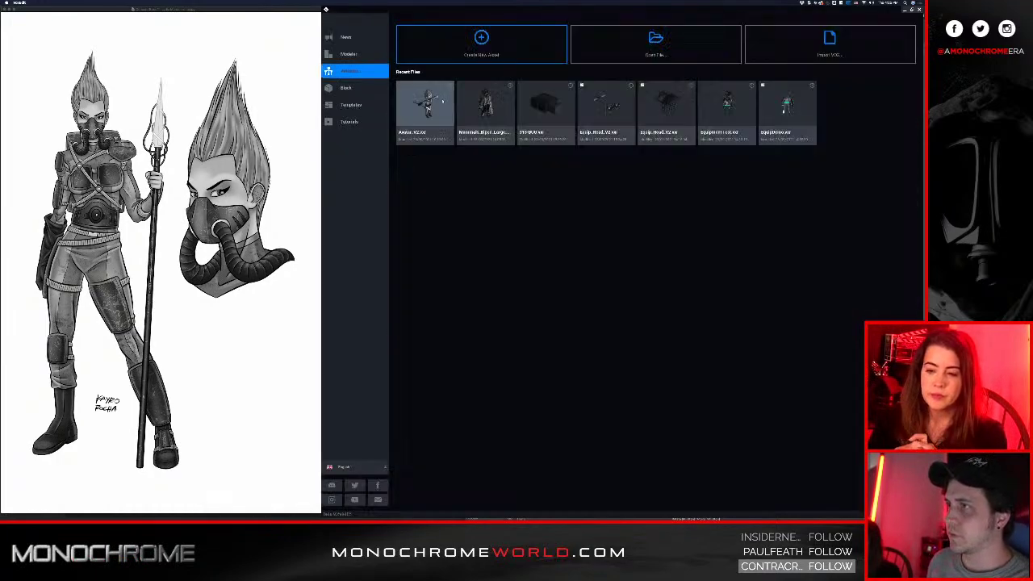
pyautogui.scroll(10, 624, 136)
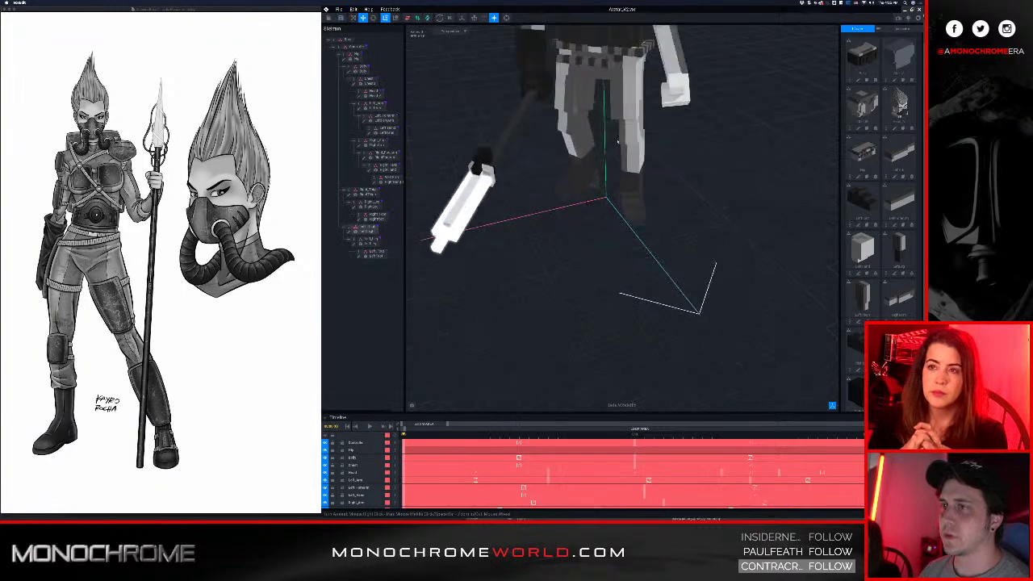
pyautogui.moveTo(626, 136); pyautogui.dragTo(643, 234, button='middle')
pyautogui.scroll(-3, 643, 218)
pyautogui.moveTo(643, 217); pyautogui.dragTo(645, 184, button='right')
pyautogui.scroll(2, 645, 183)
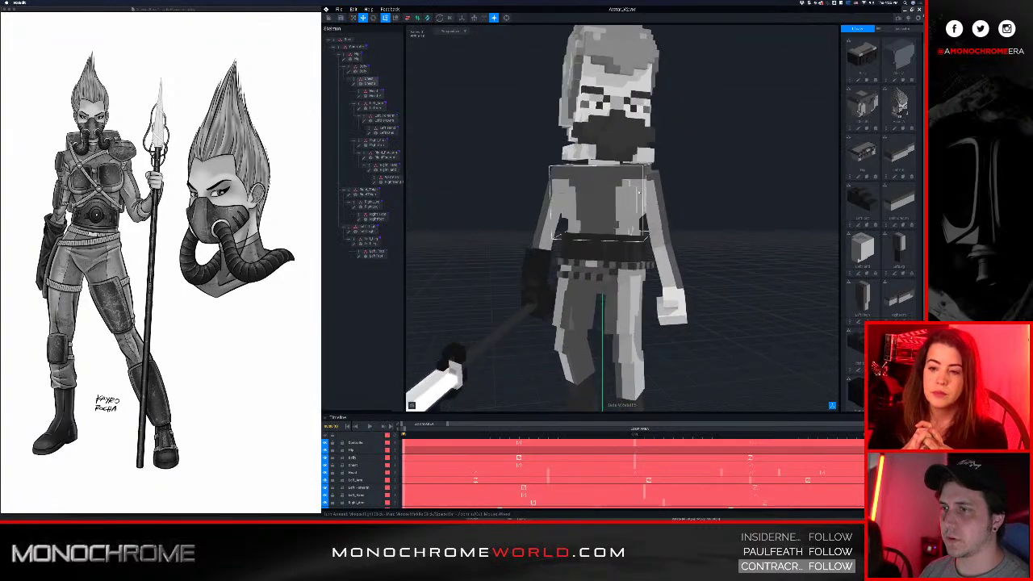
pyautogui.scroll(-5, 644, 184)
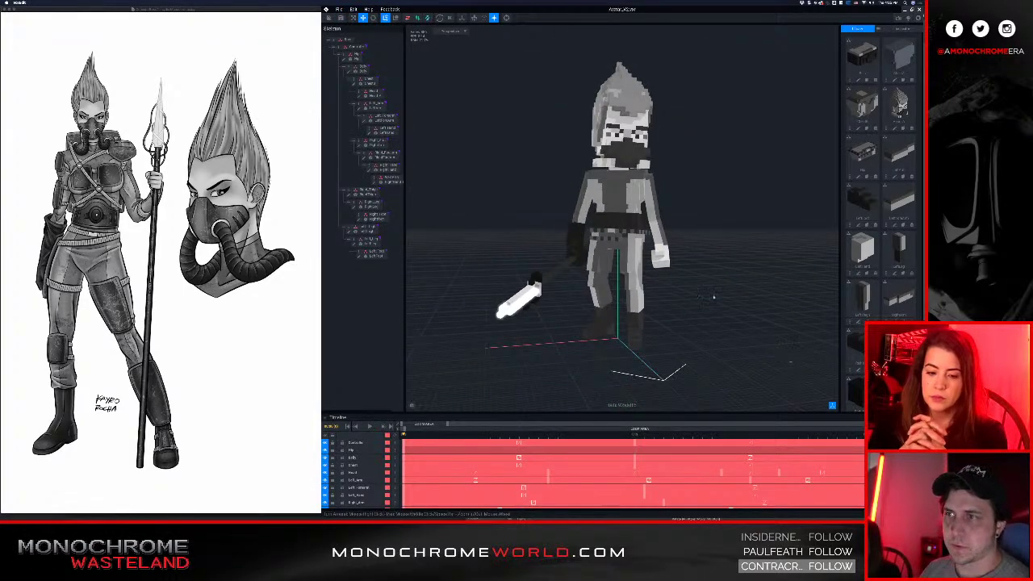
pyautogui.scroll(3, 625, 279)
# - Open the avatar's left thigh model for voxel editing and set its volume's depth to 6 voxels
pyautogui.click(619, 320)
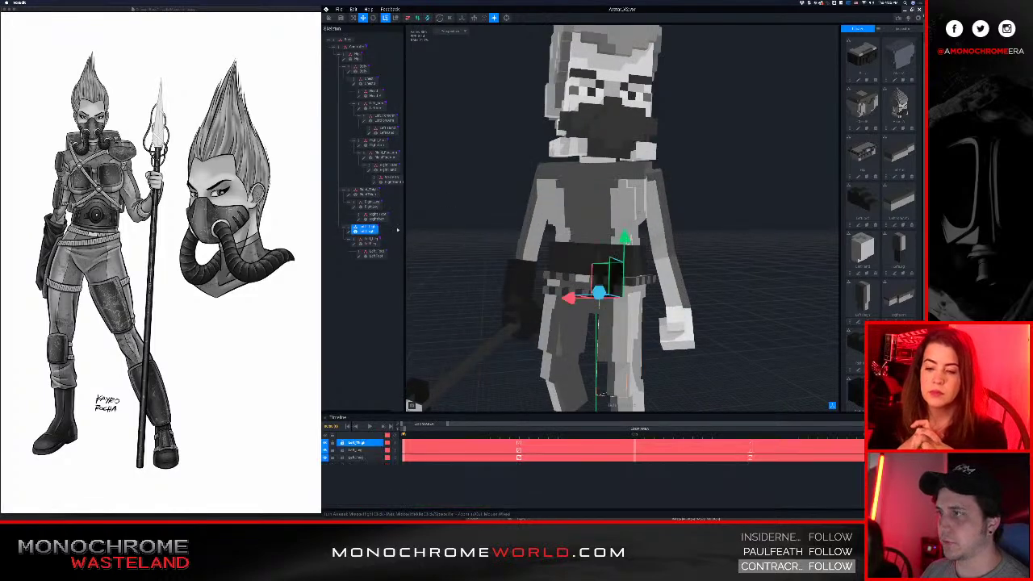
pyautogui.click(348, 232)
pyautogui.moveTo(580, 266); pyautogui.dragTo(582, 234, button='right')
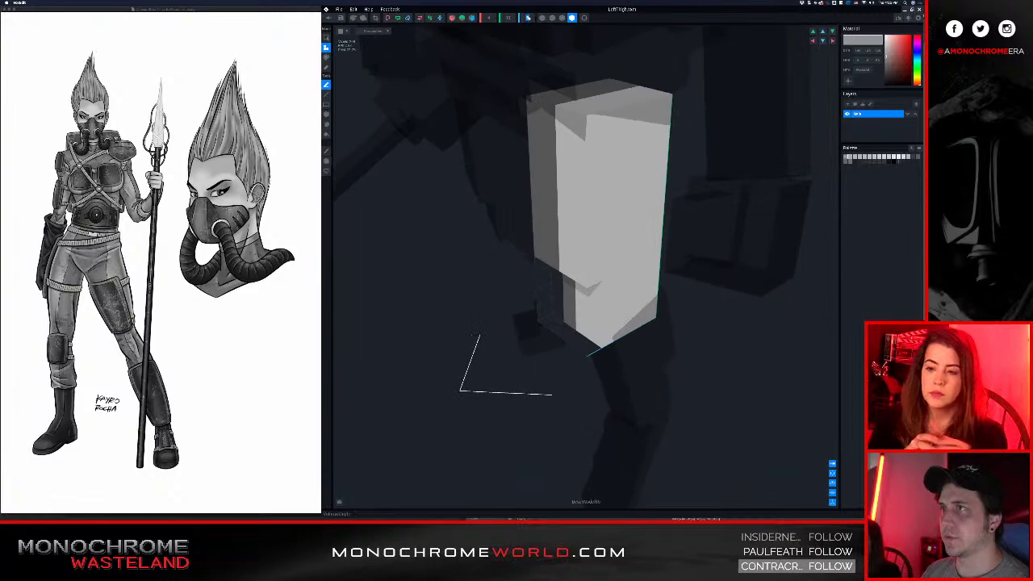
pyautogui.write('6')
pyautogui.press('Return')
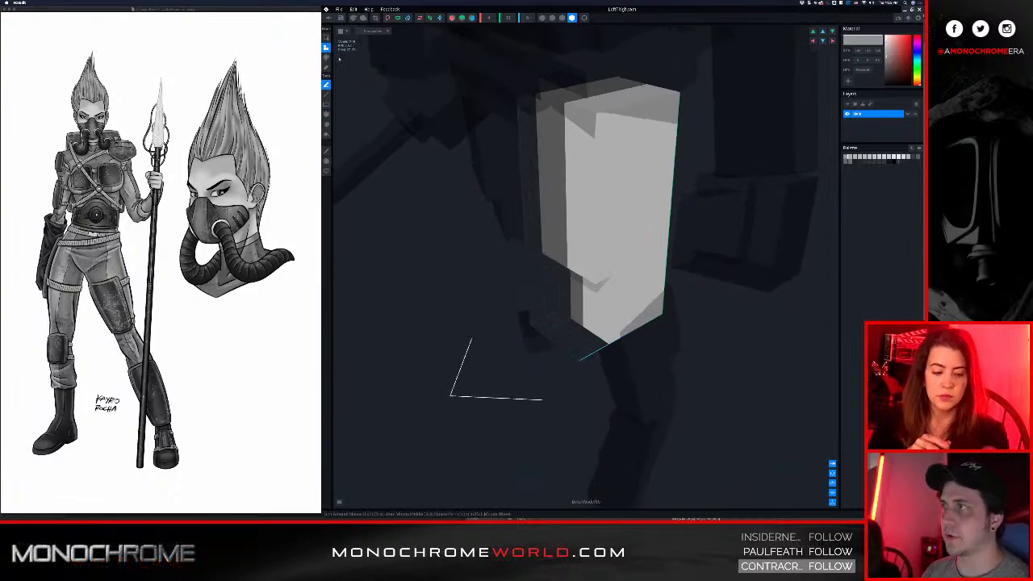
pyautogui.moveTo(577, 221); pyautogui.dragTo(581, 214, button='right')
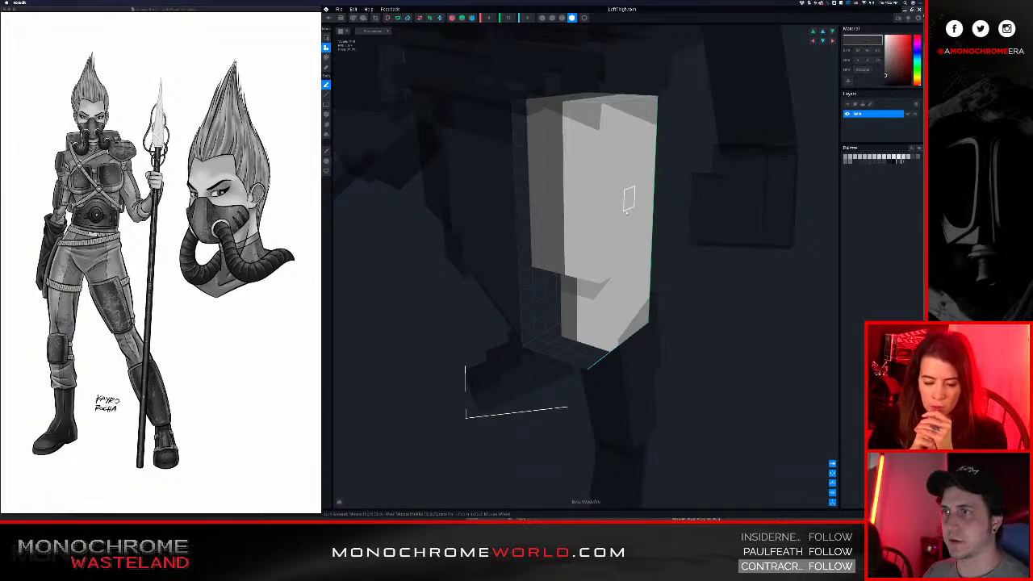
# - Build a dark grey rectangular pad, four voxels wide and six tall, on the front of the left thigh
pyautogui.moveTo(575, 193); pyautogui.dragTo(568, 192, button='right')
pyautogui.moveTo(535, 204)
pyautogui.mouseDown()
pyautogui.moveTo(559, 204)
pyautogui.moveTo(579, 262)
pyautogui.moveTo(534, 233)
pyautogui.moveTo(591, 265)
pyautogui.mouseUp()
pyautogui.moveTo(591, 265)
pyautogui.mouseDown(button='right')
pyautogui.moveTo(583, 253)
pyautogui.moveTo(603, 225)
pyautogui.moveTo(593, 256)
pyautogui.mouseUp(button='right')
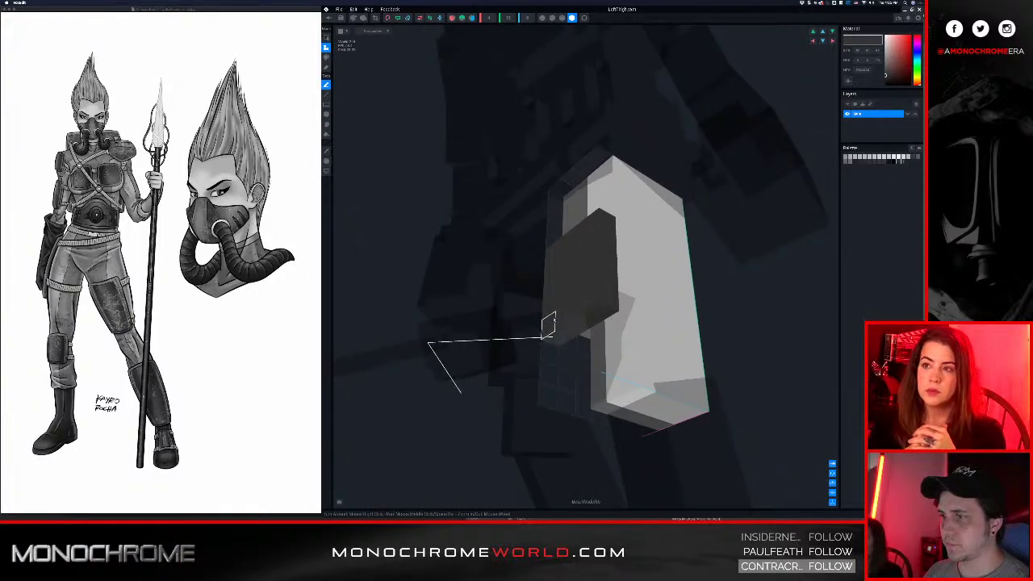
pyautogui.moveTo(601, 312); pyautogui.dragTo(571, 329)
pyautogui.moveTo(558, 338); pyautogui.dragTo(648, 369, button='right')
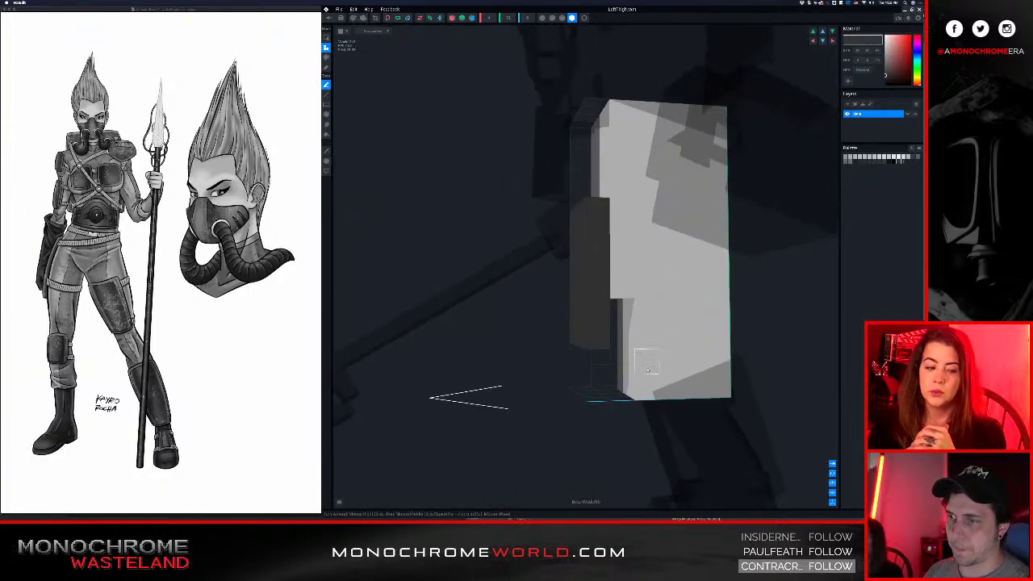
pyautogui.moveTo(597, 285); pyautogui.dragTo(618, 246, button='right')
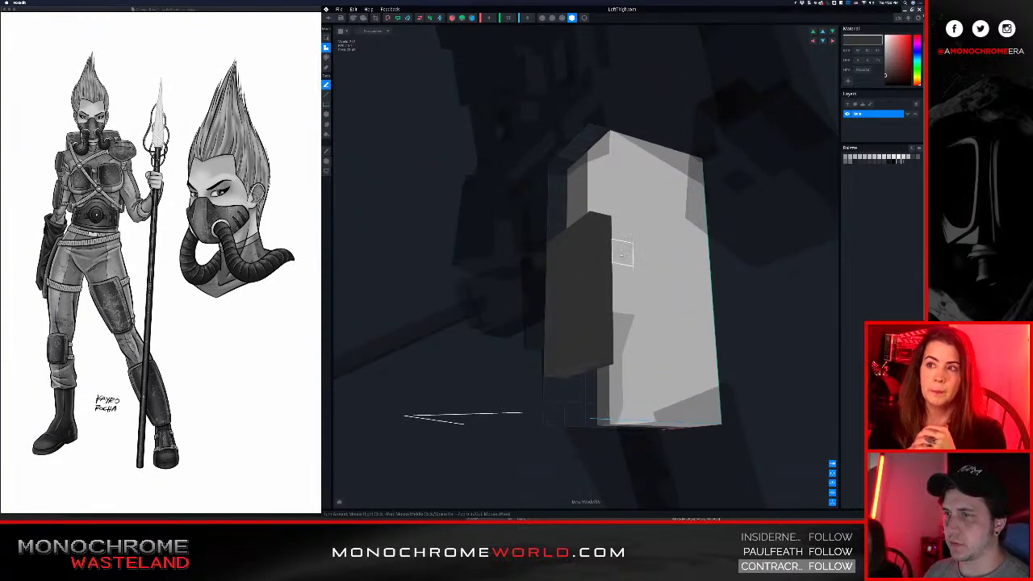
# - Enlarge the left thigh model's volume along its width to make room beside the pad
pyautogui.moveTo(623, 279); pyautogui.dragTo(526, 195, button='right')
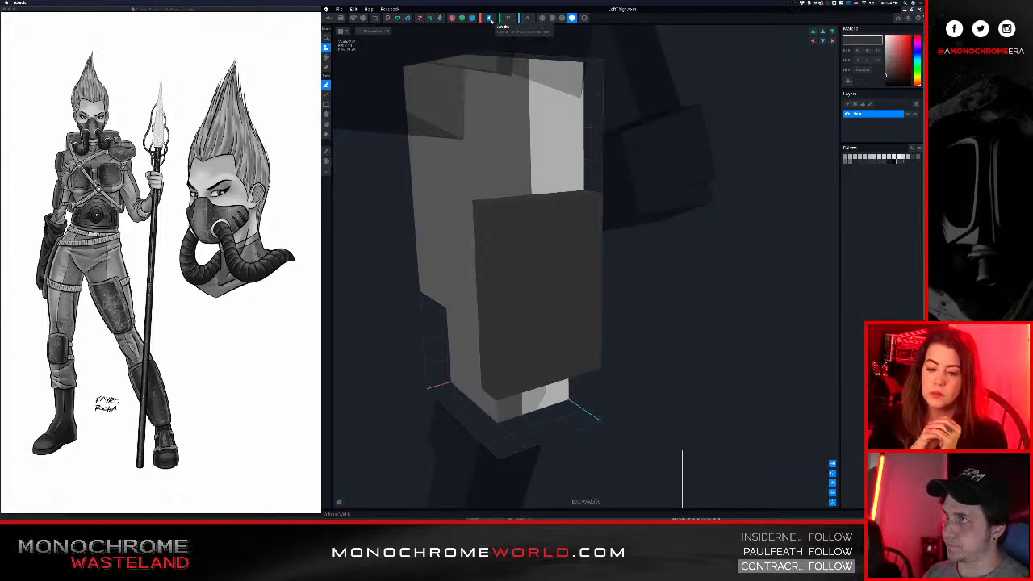
pyautogui.press('Return')
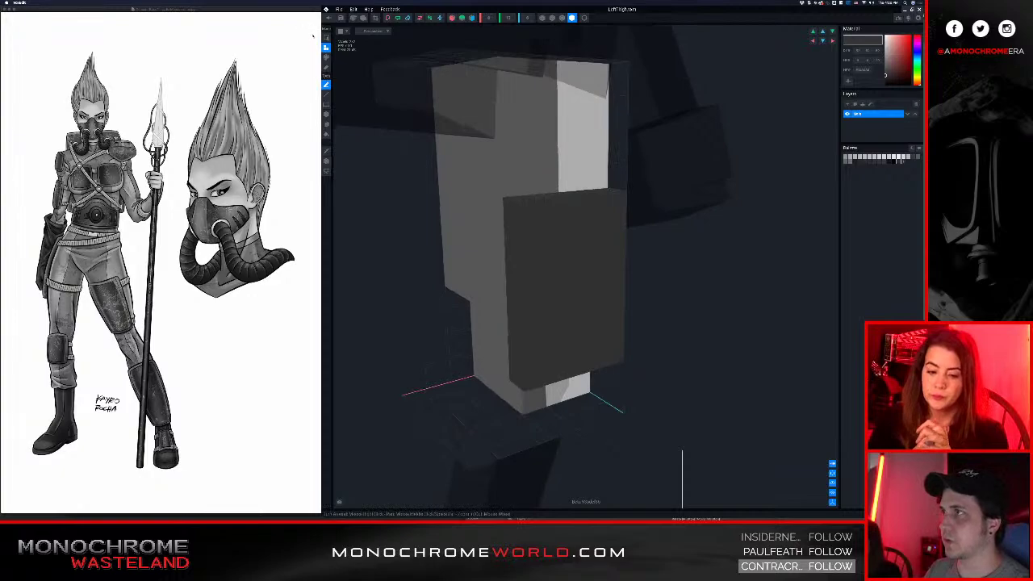
pyautogui.click(313, 36)
pyautogui.click(327, 37)
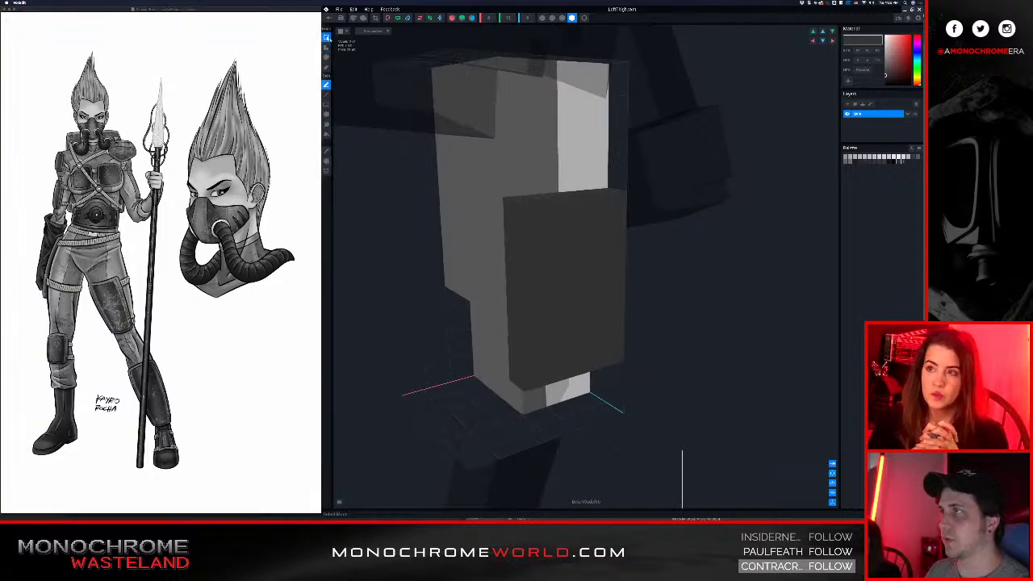
pyautogui.scroll(-5, 471, 120)
pyautogui.moveTo(414, 140); pyautogui.dragTo(394, 138, button='right')
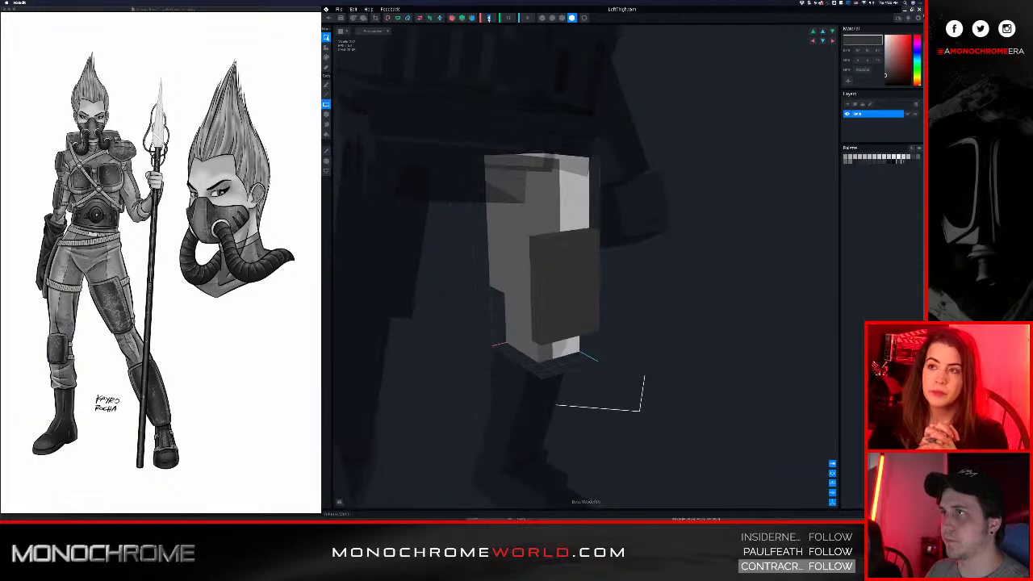
pyautogui.press('Return')
# - Select all the thigh voxels and shift them sideways within the widened volume, and move the pivot along the same axis
pyautogui.moveTo(445, 136); pyautogui.dragTo(672, 420)
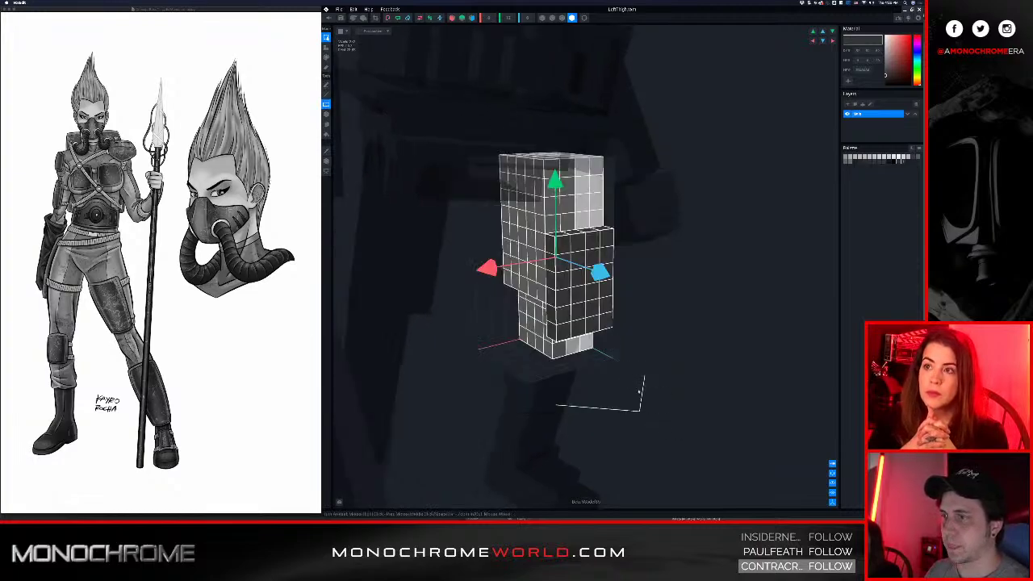
pyautogui.moveTo(478, 269); pyautogui.dragTo(439, 280)
pyautogui.moveTo(581, 320)
pyautogui.mouseDown(button='right')
pyautogui.moveTo(494, 305)
pyautogui.moveTo(608, 329)
pyautogui.moveTo(597, 319)
pyautogui.mouseUp(button='right')
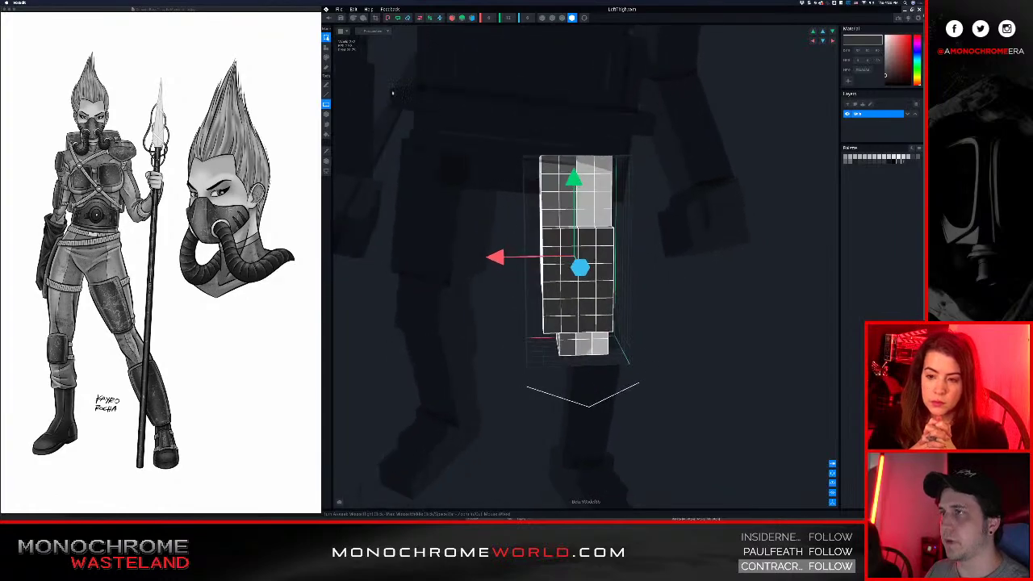
pyautogui.click(327, 48)
pyautogui.click(326, 162)
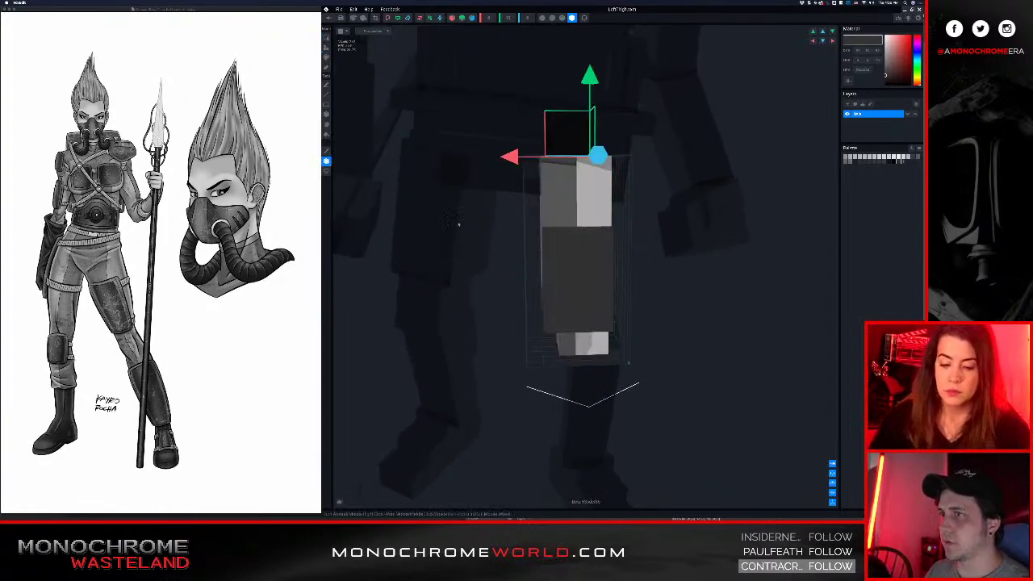
pyautogui.moveTo(510, 158); pyautogui.dragTo(500, 163)
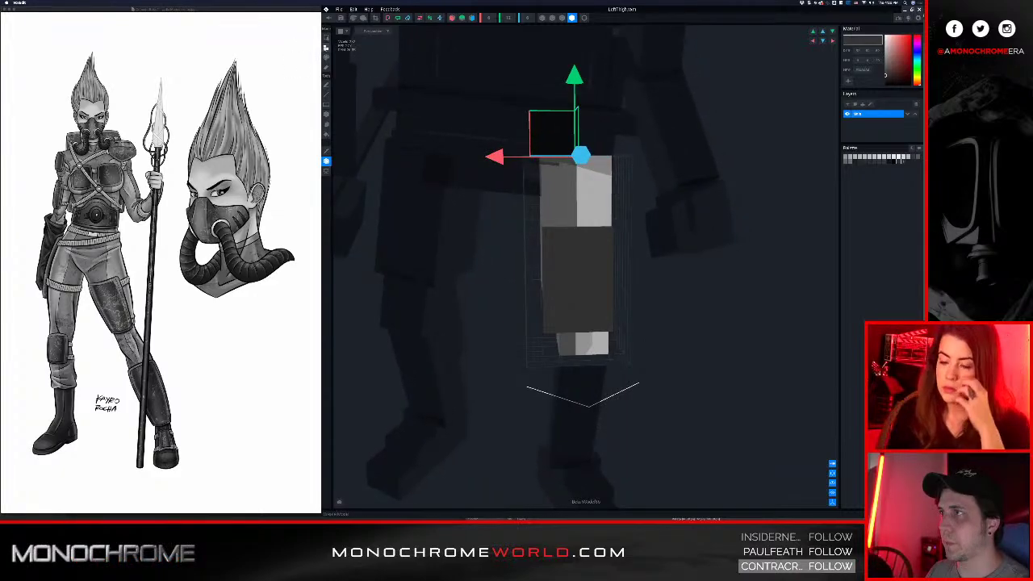
# - Add a dark grey strip, shorter than the pad, along the pad's inner side on the left thigh
pyautogui.click(327, 49)
pyautogui.moveTo(594, 239); pyautogui.dragTo(575, 264, button='middle')
pyautogui.click(573, 265)
pyautogui.moveTo(511, 261); pyautogui.dragTo(545, 259, button='right')
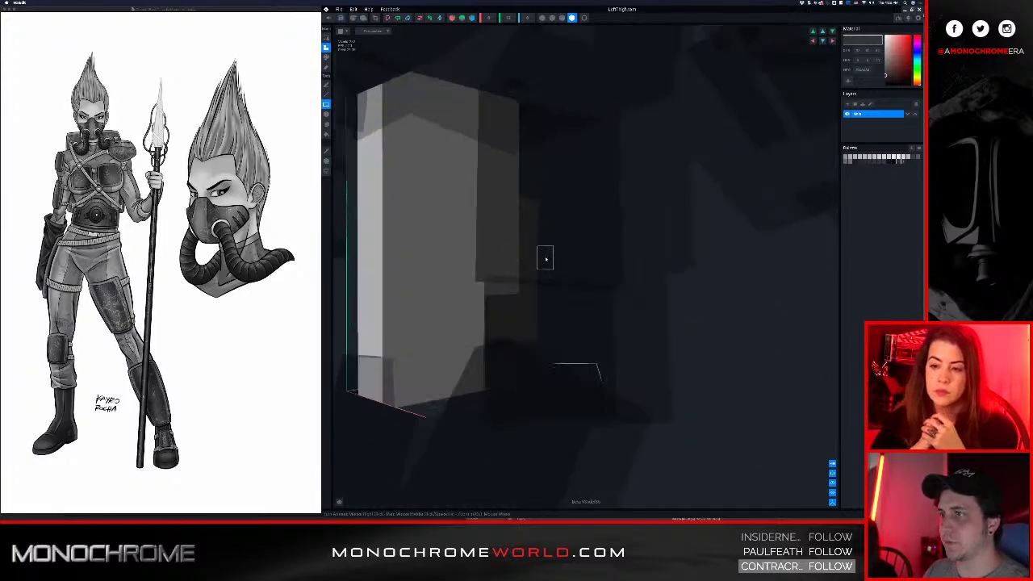
pyautogui.press('p')
pyautogui.click(515, 238)
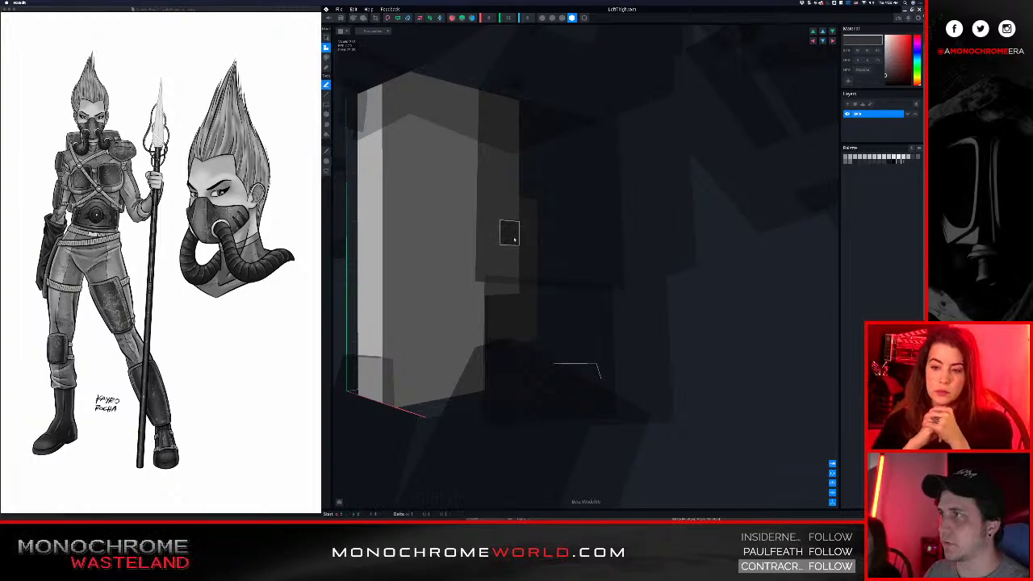
pyautogui.click(513, 257)
pyautogui.click(518, 274)
pyautogui.moveTo(517, 274)
pyautogui.mouseDown(button='right')
pyautogui.moveTo(539, 246)
pyautogui.moveTo(535, 341)
pyautogui.moveTo(586, 306)
pyautogui.moveTo(556, 379)
pyautogui.moveTo(614, 369)
pyautogui.mouseUp(button='right')
pyautogui.click(545, 393)
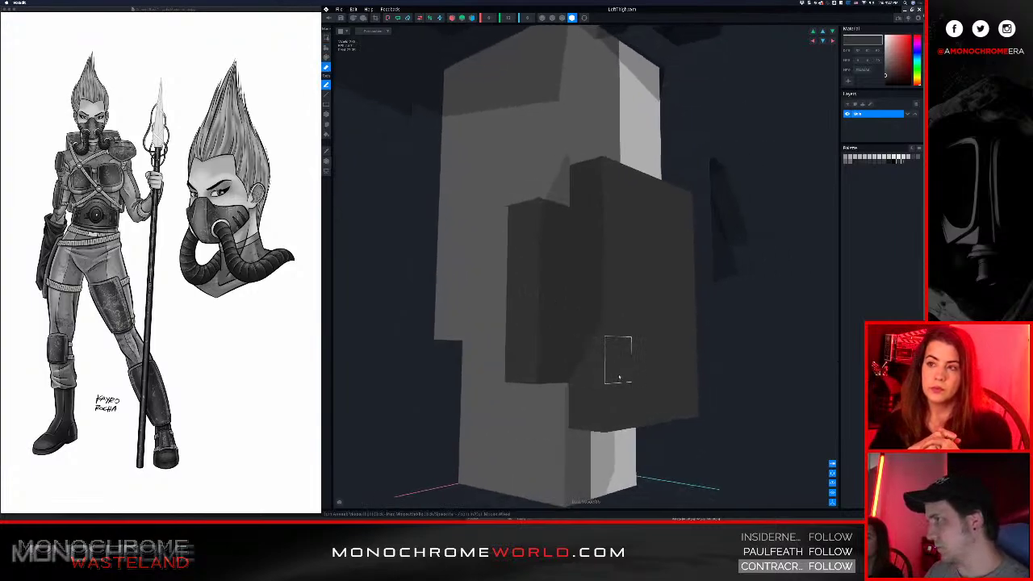
# - Add a matching dark grey strip along the pad's outer side and examine the pad from the front
pyautogui.moveTo(619, 377); pyautogui.dragTo(637, 256, button='right')
pyautogui.moveTo(671, 172); pyautogui.dragTo(671, 283)
pyautogui.press('super+z')
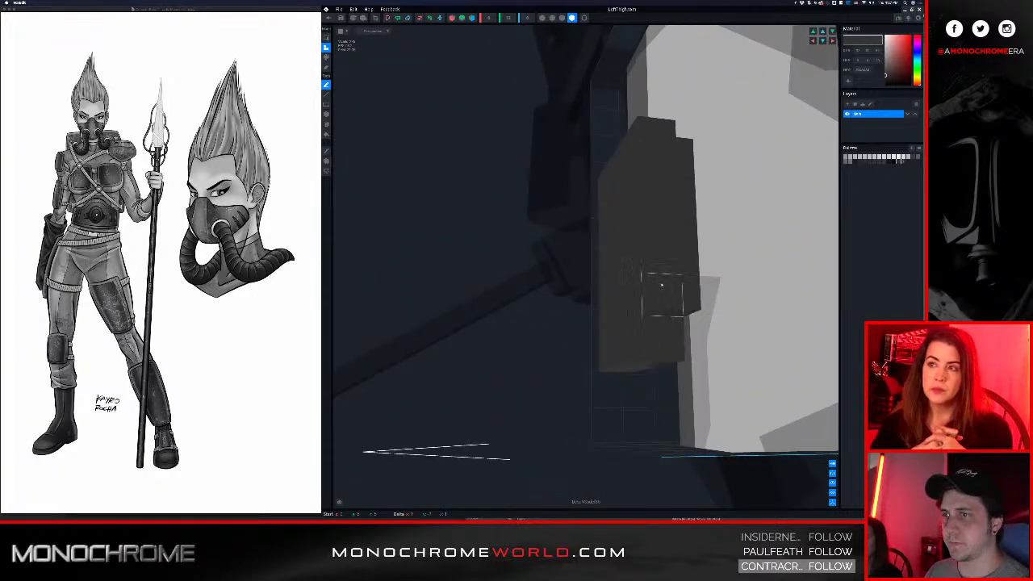
pyautogui.moveTo(640, 277); pyautogui.dragTo(667, 207, button='right')
pyautogui.scroll(-5, 671, 205)
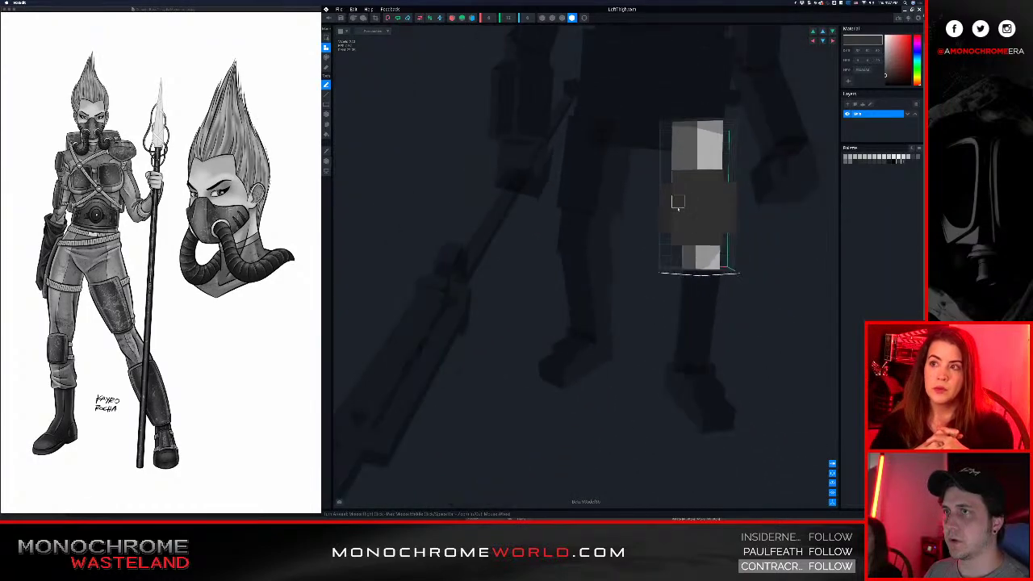
pyautogui.moveTo(678, 203); pyautogui.dragTo(641, 210, button='middle')
pyautogui.scroll(2, 640, 209)
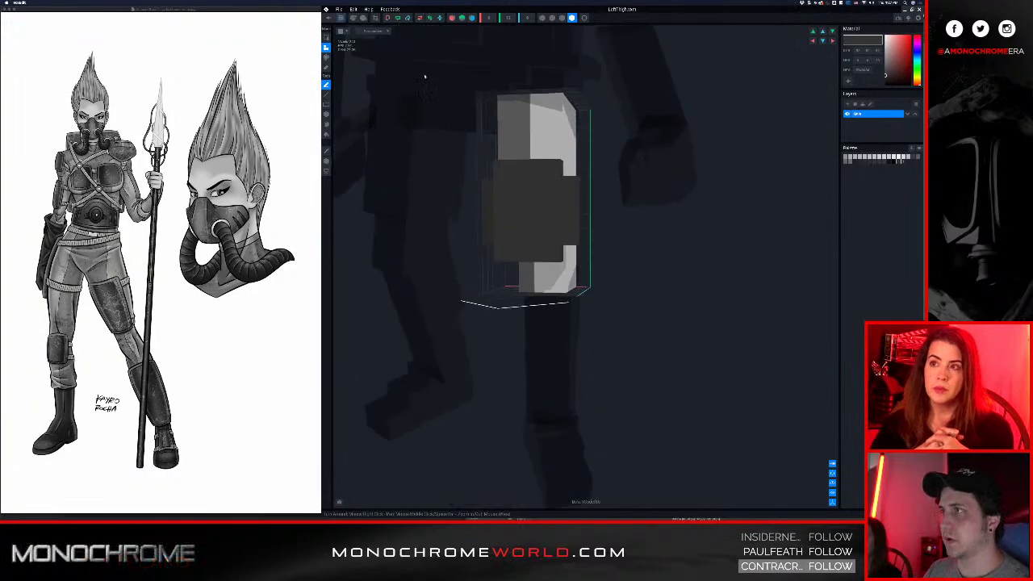
# - Close the left thigh model with its changes saved and inspect the thigh pad on the full avatar
pyautogui.click(329, 18)
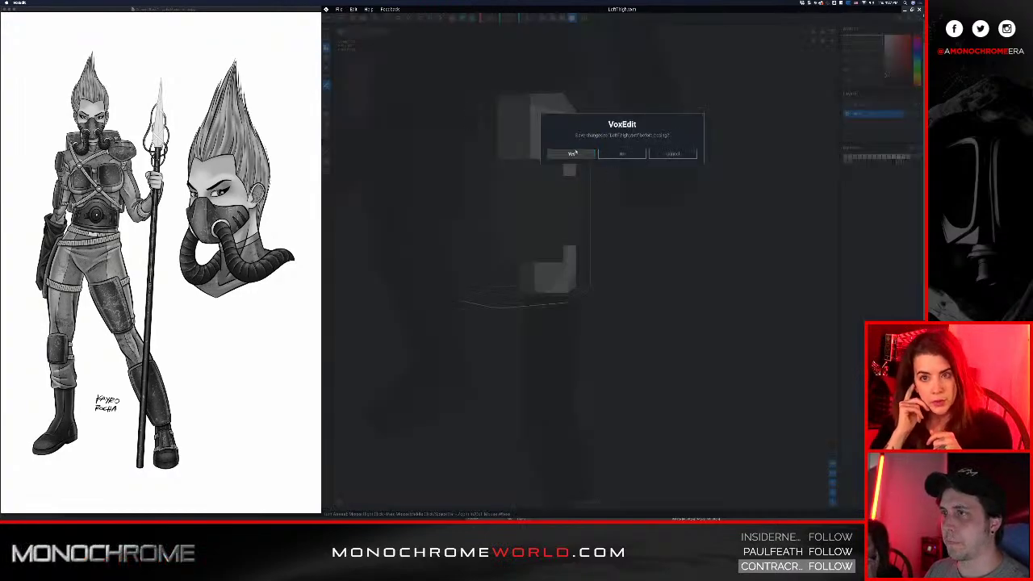
pyautogui.click(573, 154)
pyautogui.scroll(10, 608, 171)
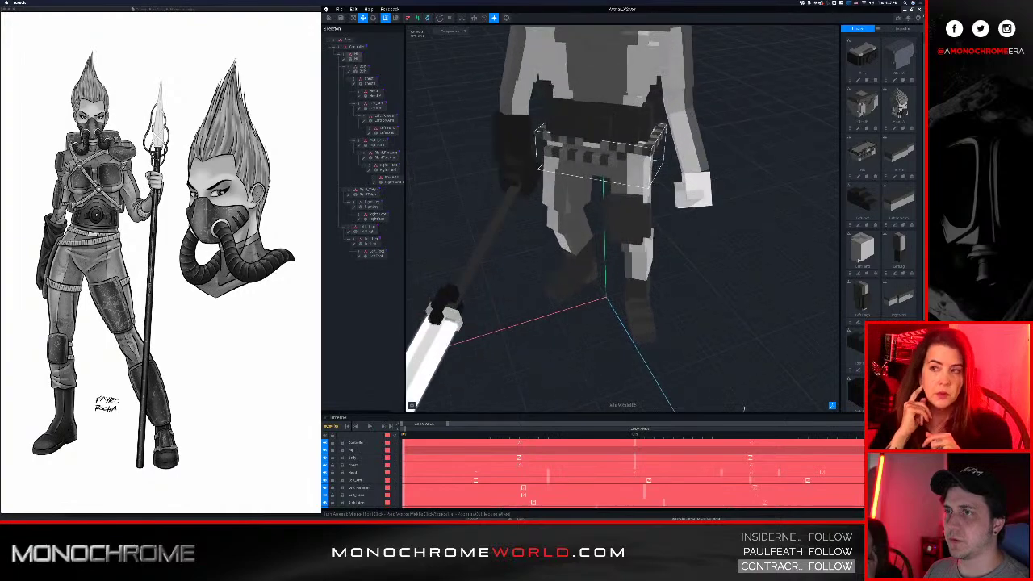
pyautogui.moveTo(608, 171); pyautogui.dragTo(606, 129, button='right')
pyautogui.moveTo(601, 99); pyautogui.dragTo(610, 189, button='middle')
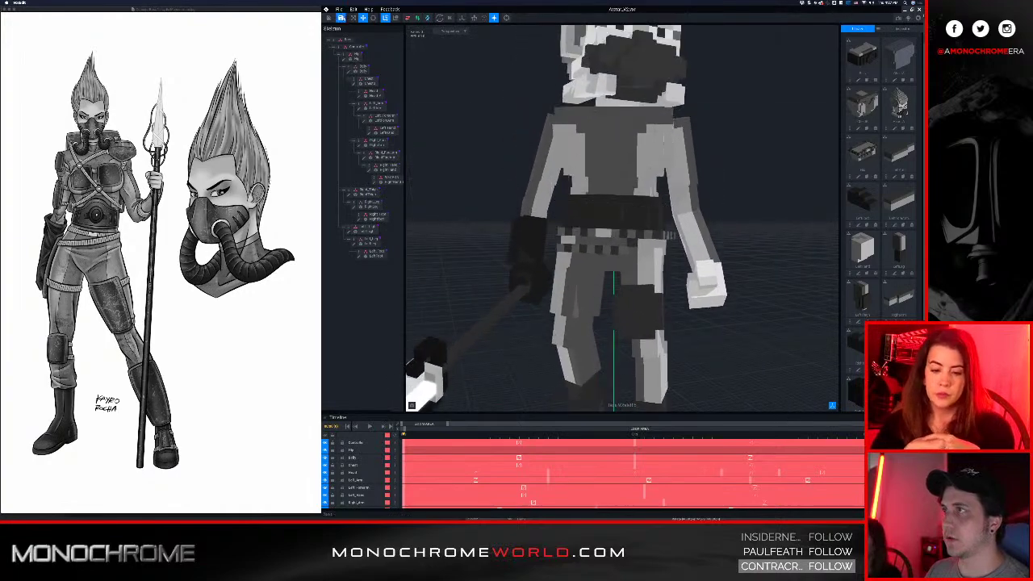
# - Sync the avatar to MagicaVoxel as the external editor and switch to it
pyautogui.click(339, 9)
pyautogui.moveTo(371, 48)
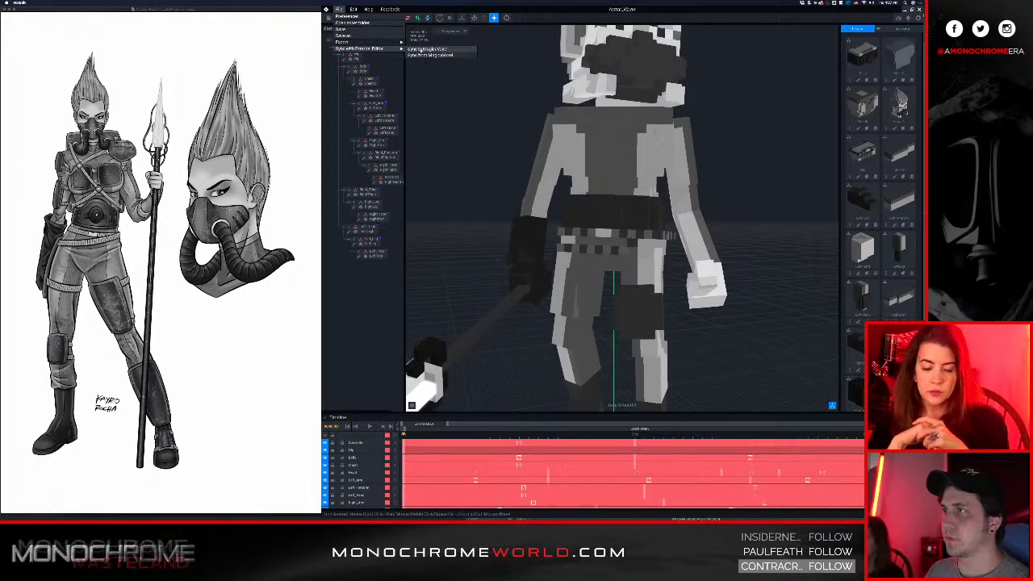
pyautogui.click(426, 49)
pyautogui.click(622, 153)
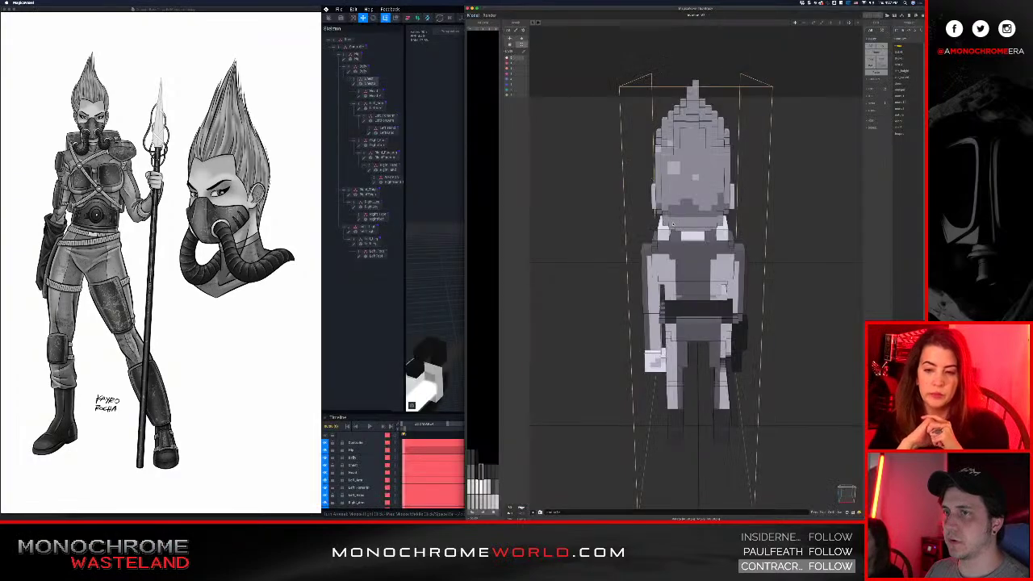
# - Open the left thigh object for voxel editing in MagicaVoxel and view the pad from the front and side
pyautogui.scroll(5, 677, 235)
pyautogui.moveTo(676, 235); pyautogui.dragTo(472, 229, button='right')
pyautogui.scroll(6, 740, 316)
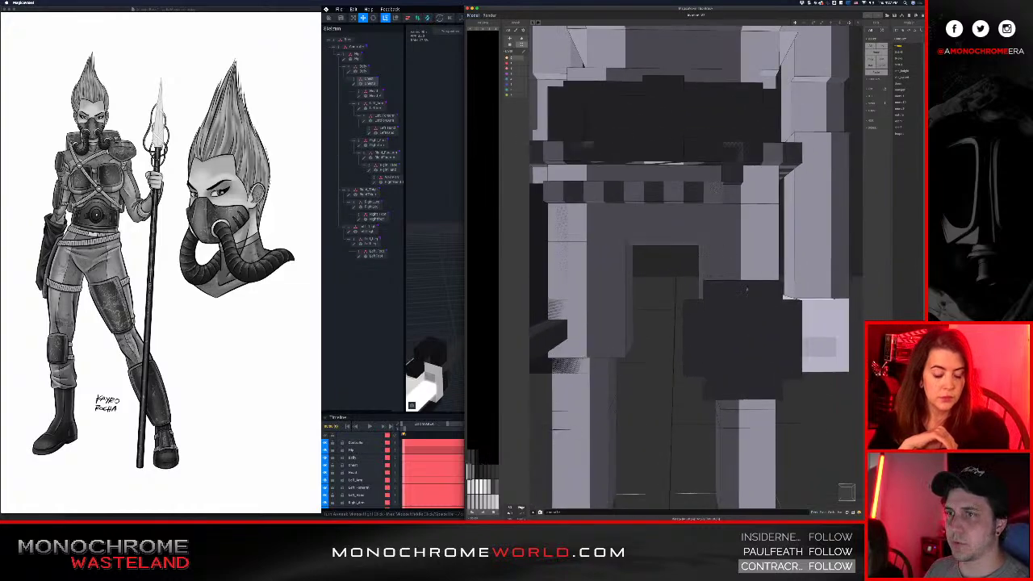
pyautogui.moveTo(747, 289); pyautogui.dragTo(736, 348, button='right')
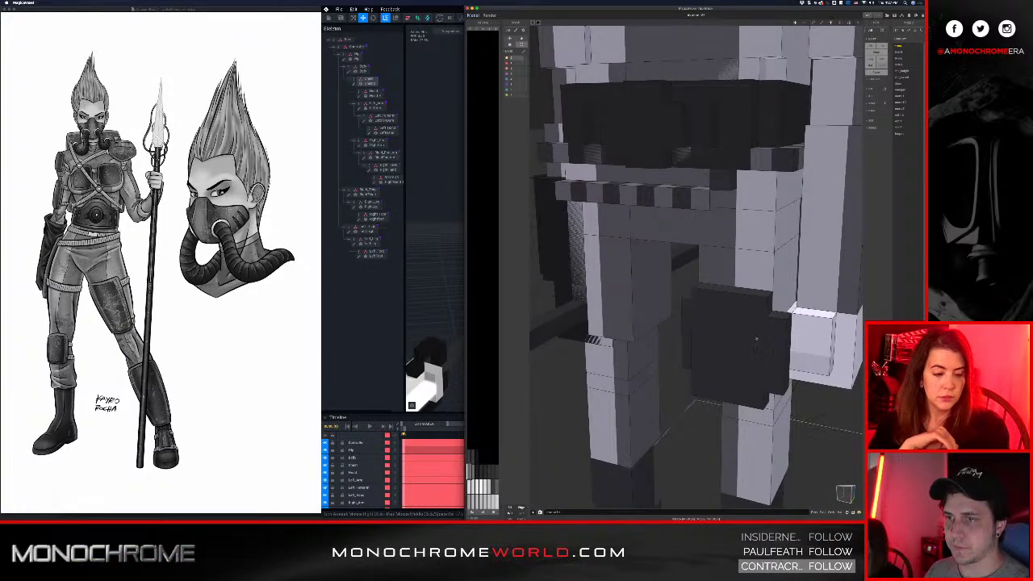
pyautogui.doubleClick(756, 339)
pyautogui.doubleClick(758, 333)
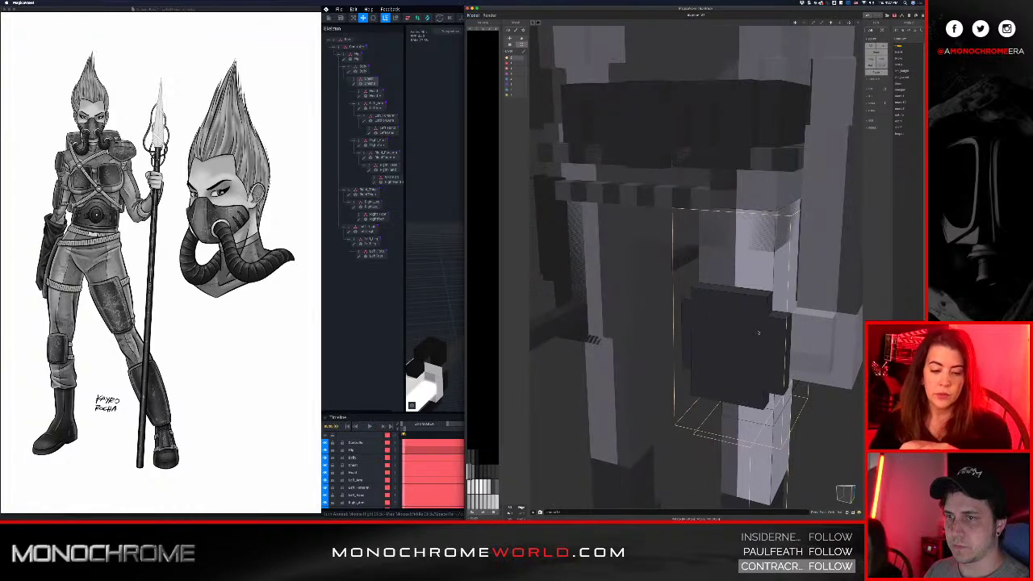
pyautogui.doubleClick(757, 332)
pyautogui.moveTo(773, 312); pyautogui.dragTo(760, 310, button='right')
pyautogui.press('Tab')
pyautogui.scroll(3, 770, 319)
pyautogui.moveTo(765, 310); pyautogui.dragTo(649, 226, button='middle')
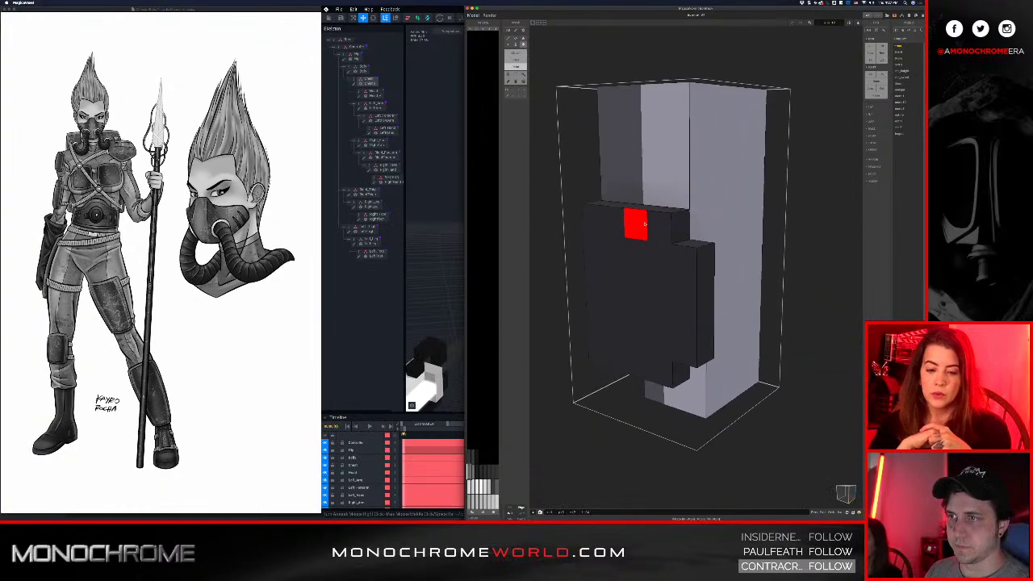
pyautogui.scroll(3, 646, 224)
pyautogui.moveTo(697, 205); pyautogui.dragTo(648, 218, button='right')
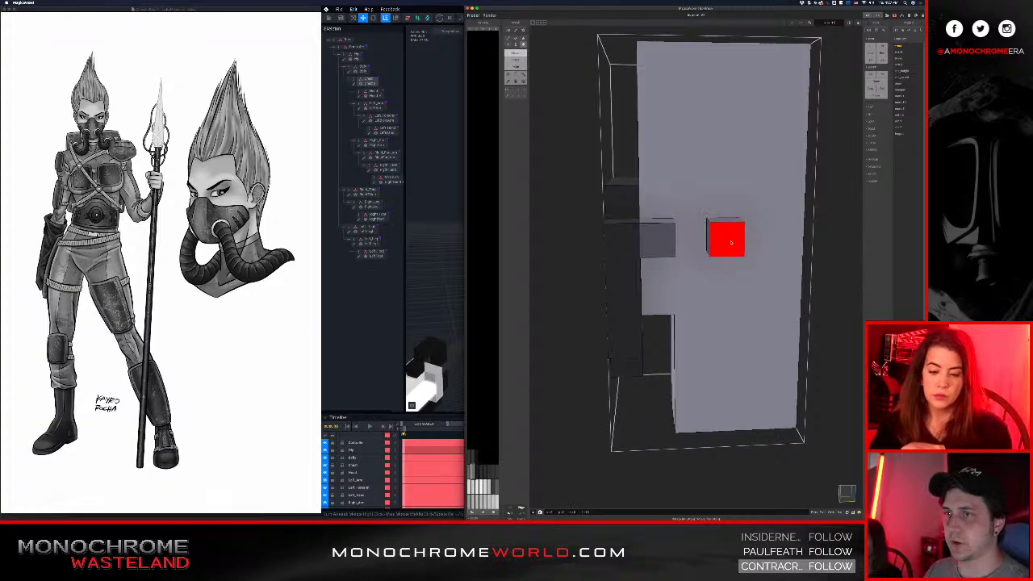
# - Place spaced grey voxels around the left thigh, level with the pad's upper part, as the base of a strap
pyautogui.click(730, 242)
pyautogui.moveTo(785, 231)
pyautogui.mouseDown(button='right')
pyautogui.moveTo(715, 245)
pyautogui.moveTo(768, 264)
pyautogui.moveTo(676, 255)
pyautogui.moveTo(557, 270)
pyautogui.moveTo(588, 250)
pyautogui.moveTo(676, 239)
pyautogui.moveTo(636, 244)
pyautogui.moveTo(861, 245)
pyautogui.moveTo(815, 230)
pyautogui.mouseUp(button='right')
pyautogui.click(725, 246)
pyautogui.click(655, 255)
pyautogui.scroll(-2, 723, 157)
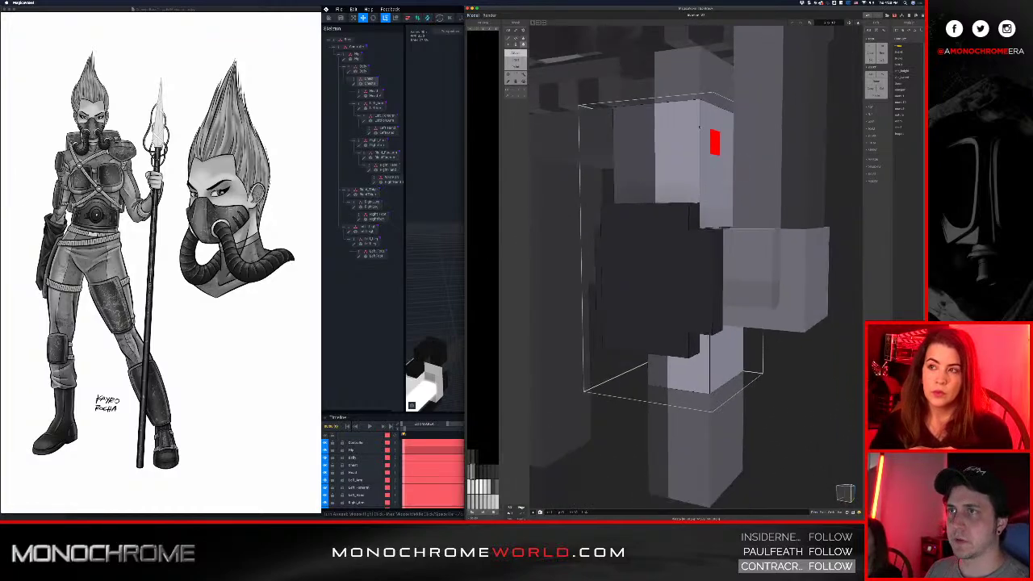
# - Fill the gaps in the upper strap with darker grey voxels to make an alternating band around the thigh
pyautogui.click(469, 456)
pyautogui.press('0')
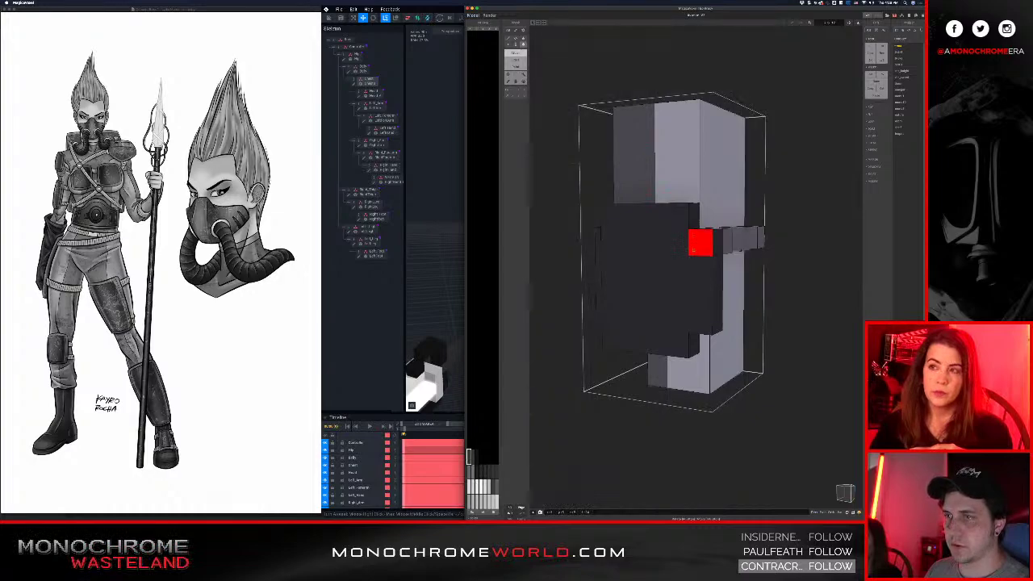
pyautogui.moveTo(700, 243); pyautogui.dragTo(680, 281, button='right')
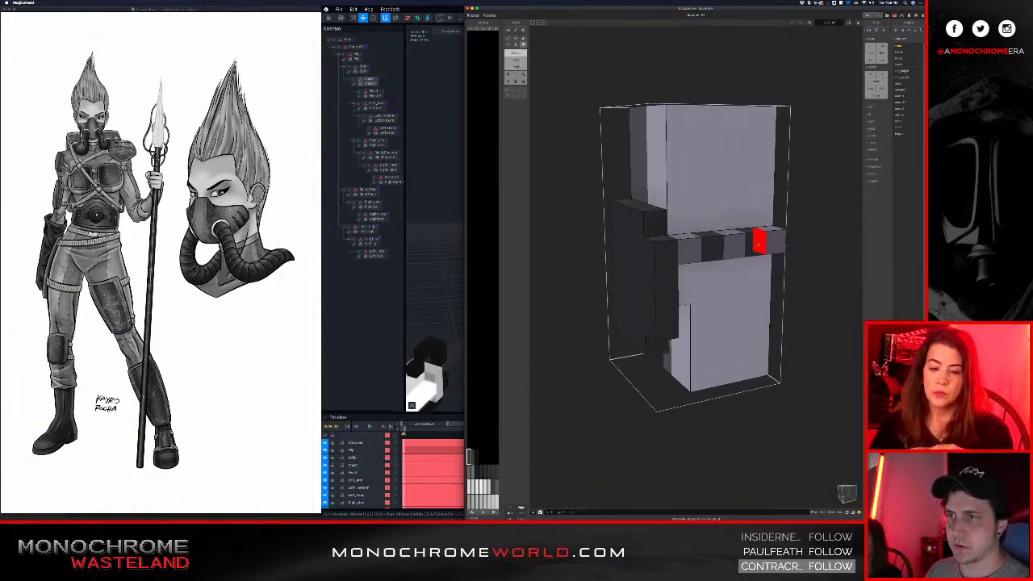
pyautogui.moveTo(757, 243); pyautogui.dragTo(743, 263, button='right')
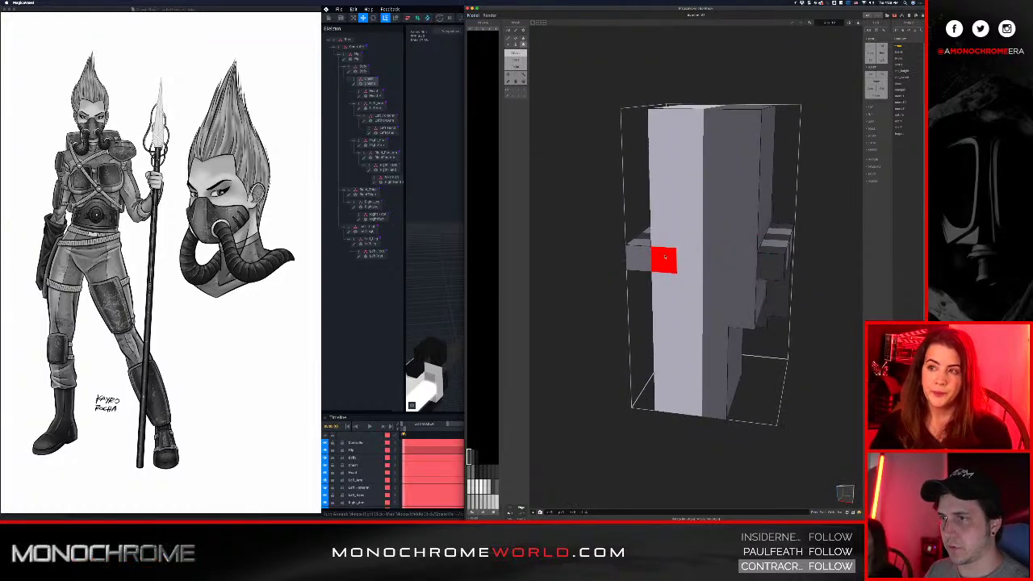
pyautogui.click(666, 259)
pyautogui.click(715, 261)
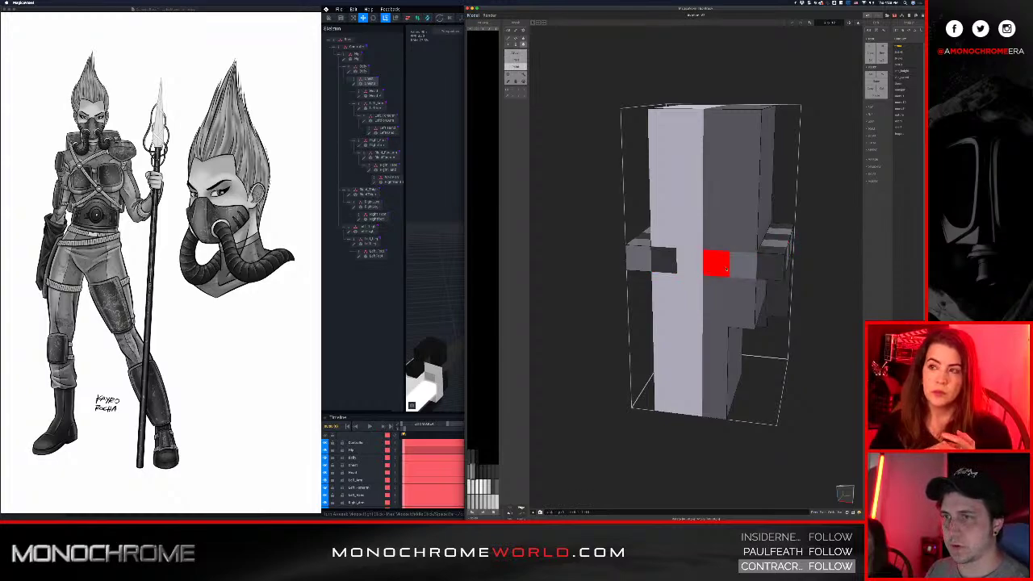
pyautogui.moveTo(736, 266); pyautogui.dragTo(671, 251, button='right')
pyautogui.moveTo(699, 311); pyautogui.dragTo(805, 308, button='right')
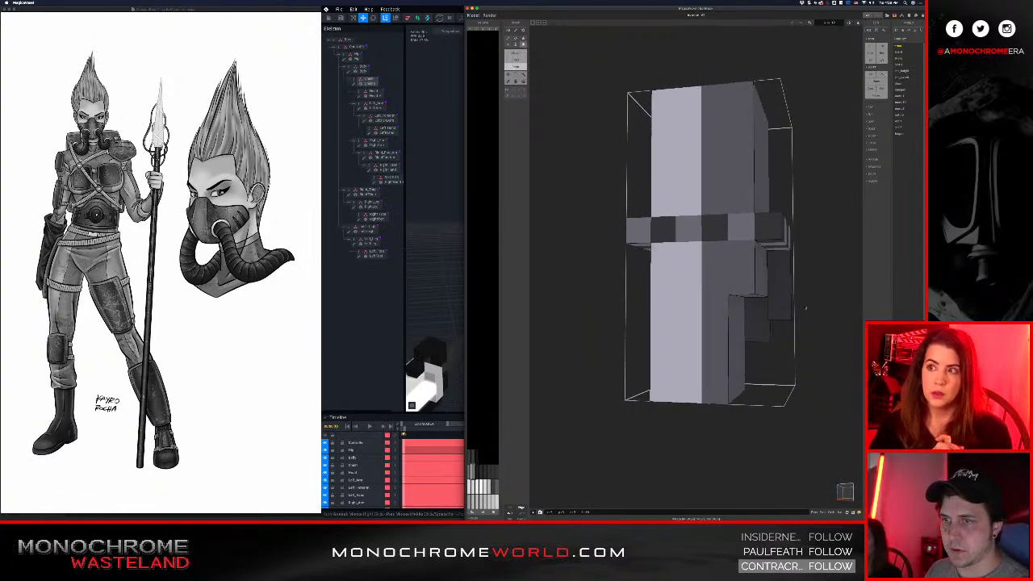
# - Place spaced lighter grey voxels around the thigh near the pad's lower edge as the base of a second strap
pyautogui.moveTo(743, 318); pyautogui.dragTo(618, 300, button='right')
pyautogui.moveTo(685, 291); pyautogui.dragTo(739, 329, button='right')
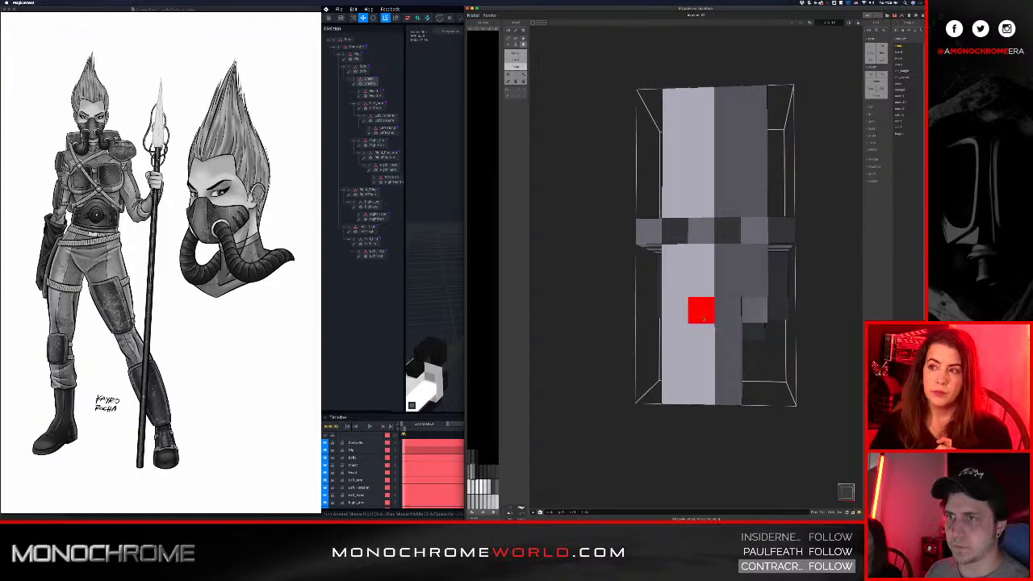
pyautogui.moveTo(672, 322); pyautogui.dragTo(803, 328, button='right')
pyautogui.click(720, 306)
pyautogui.click(762, 310)
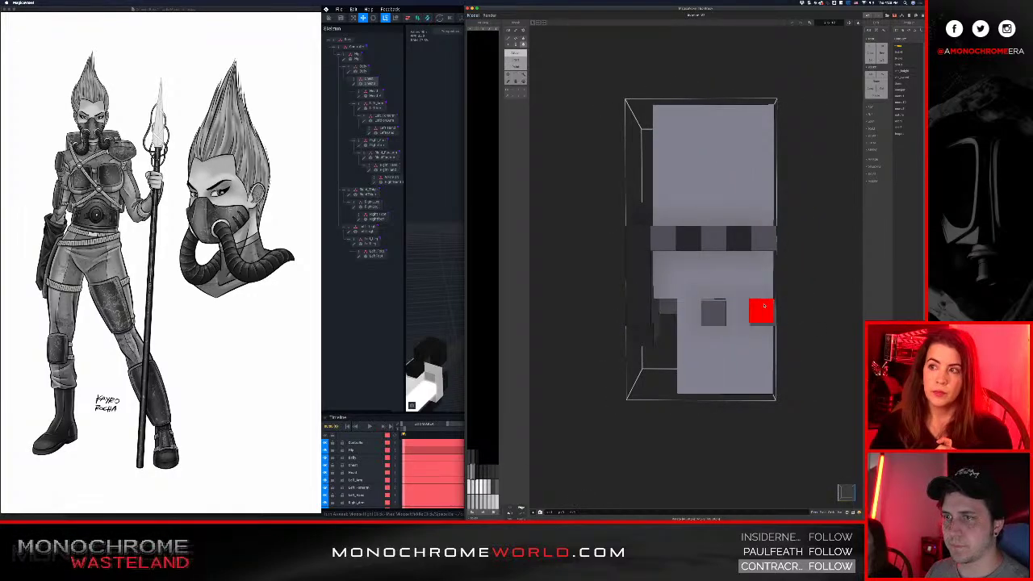
pyautogui.moveTo(715, 318); pyautogui.dragTo(685, 325, button='right')
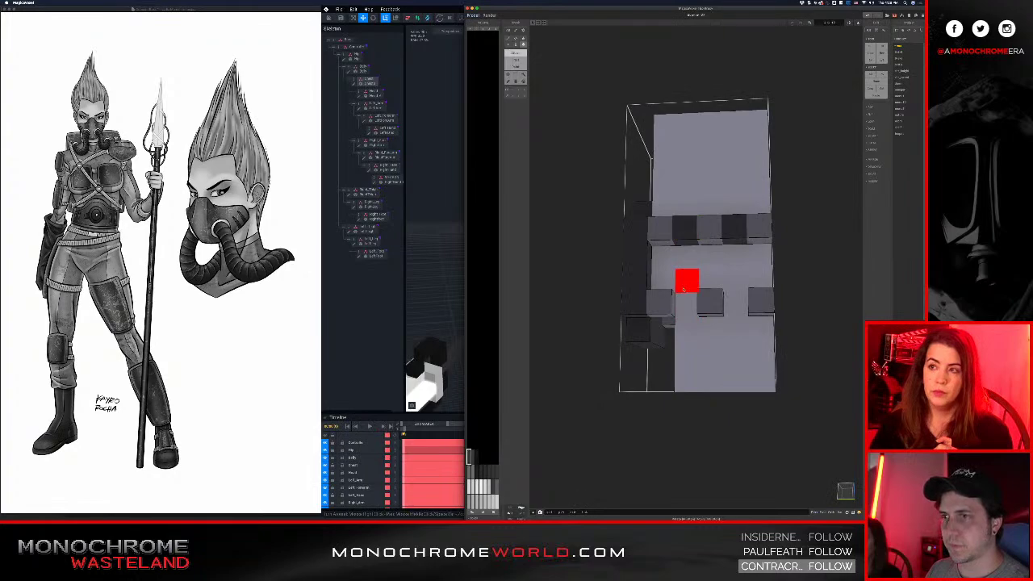
pyautogui.moveTo(759, 297); pyautogui.dragTo(671, 309, button='right')
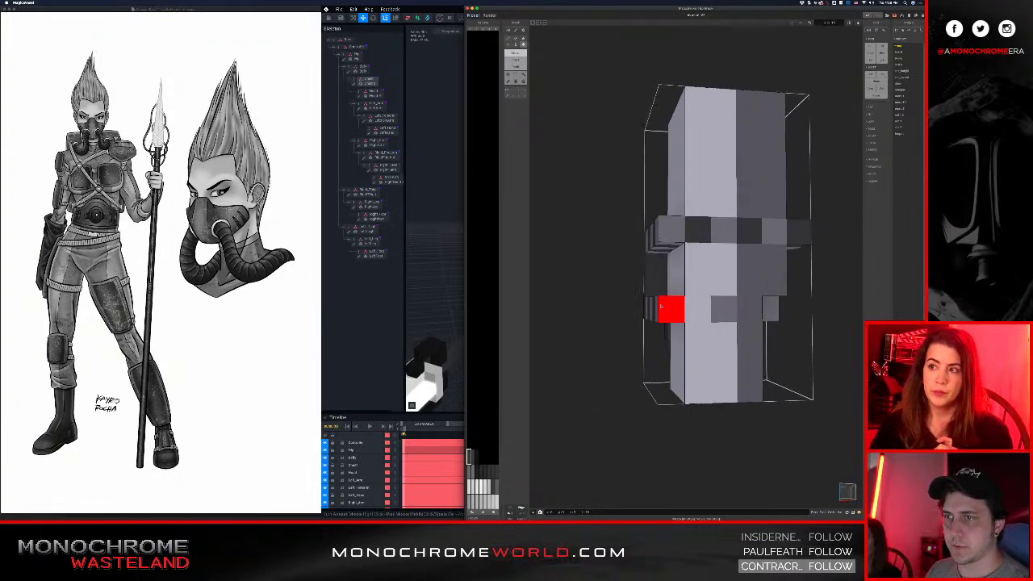
# - Fill the gaps in the lower strap with darker grey voxels and inspect both straps where they meet the pad
pyautogui.moveTo(744, 309); pyautogui.dragTo(638, 290, button='right')
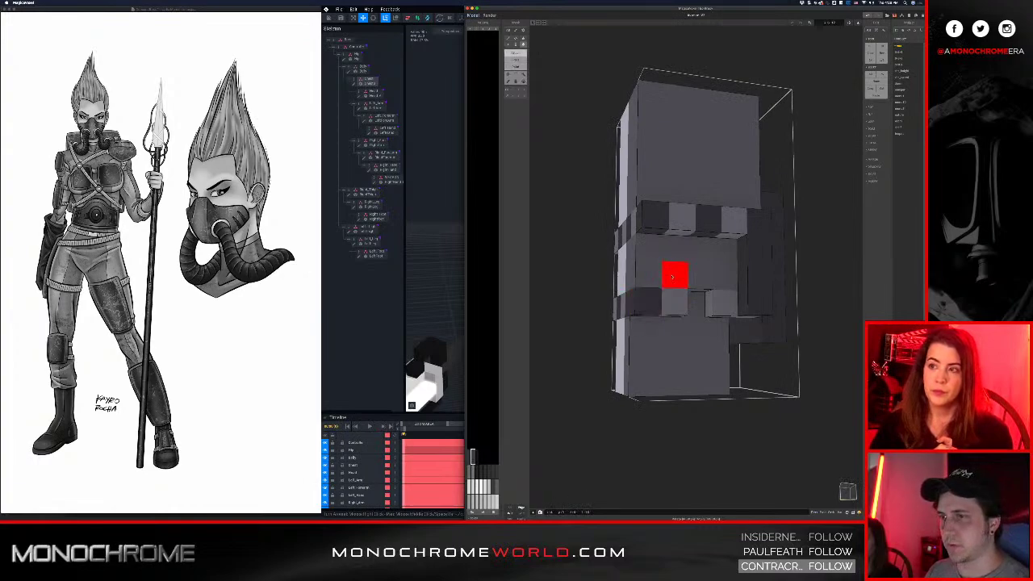
pyautogui.moveTo(672, 277)
pyautogui.mouseDown(button='right')
pyautogui.moveTo(732, 282)
pyautogui.moveTo(664, 286)
pyautogui.moveTo(675, 294)
pyautogui.mouseUp(button='right')
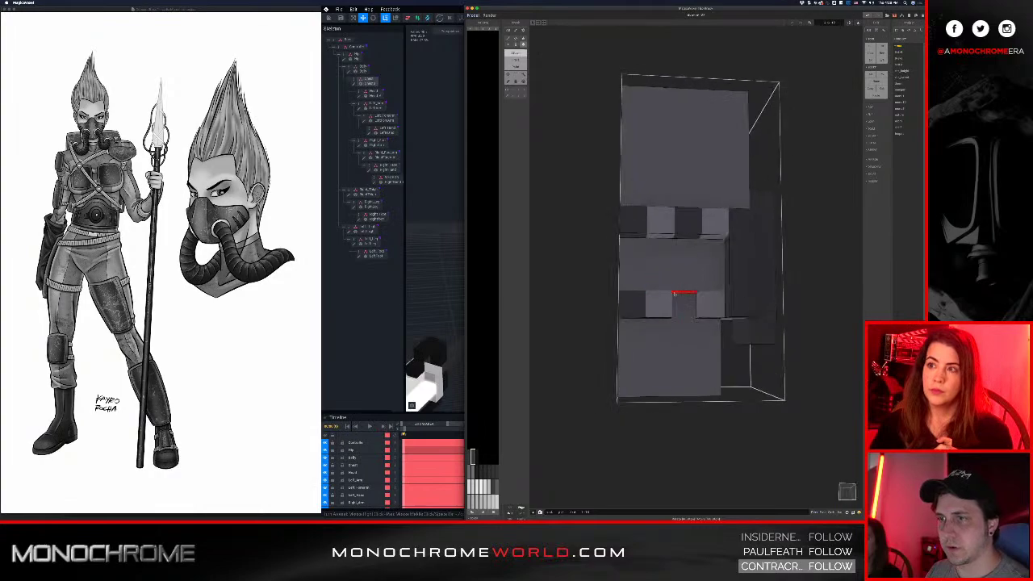
pyautogui.moveTo(660, 250); pyautogui.dragTo(605, 264, button='right')
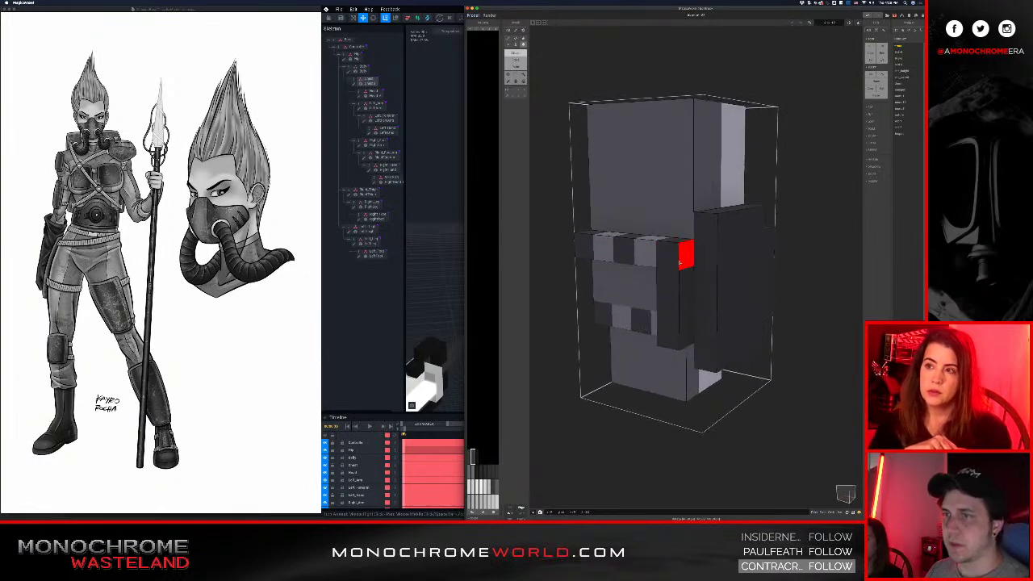
# - Add and erase dark voxels where the thigh pad meets the two leg straps
pyautogui.moveTo(668, 292); pyautogui.dragTo(610, 263, button='right')
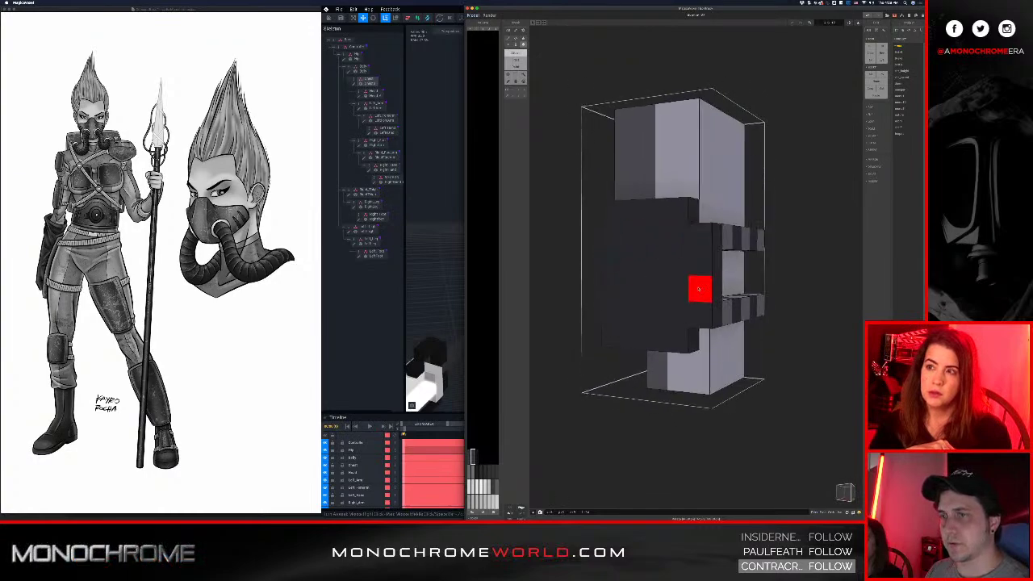
pyautogui.moveTo(699, 289); pyautogui.dragTo(795, 289, button='right')
pyautogui.moveTo(650, 289); pyautogui.dragTo(630, 316, button='right')
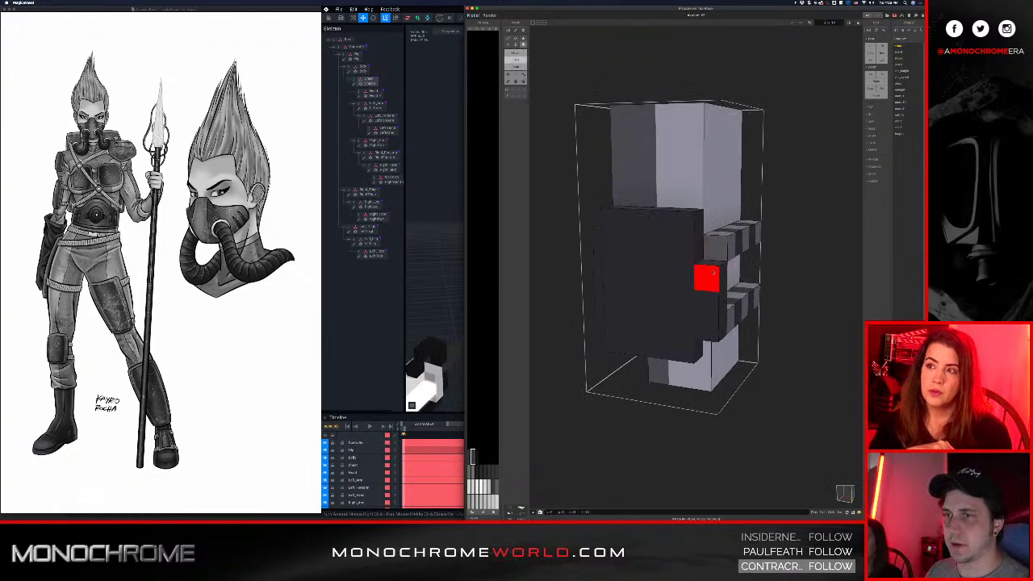
pyautogui.moveTo(708, 323); pyautogui.dragTo(646, 270, button='right')
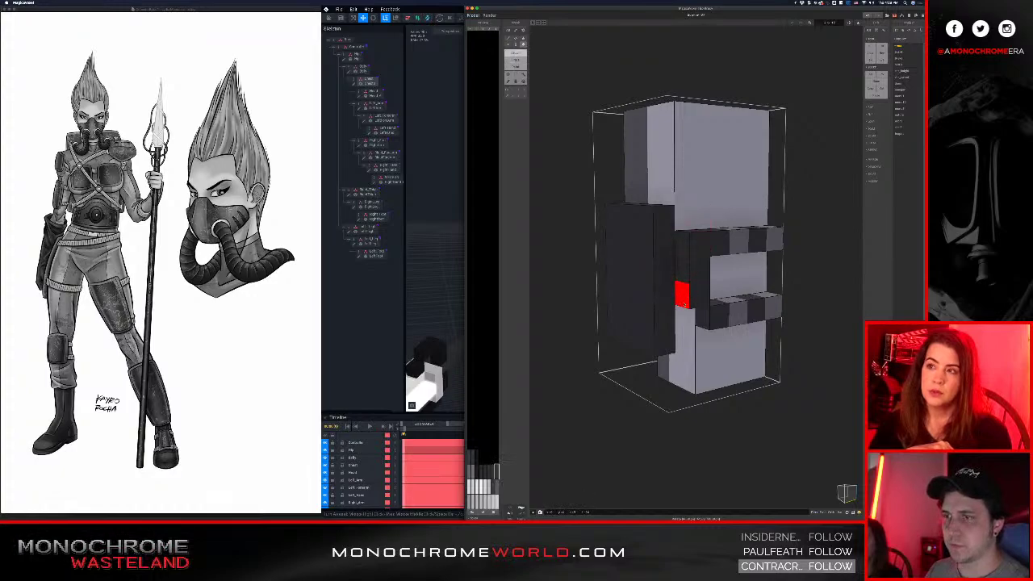
# - Paint alternating dark and light grey segments along both thigh straps around the leg
pyautogui.moveTo(684, 303); pyautogui.dragTo(665, 279, button='right')
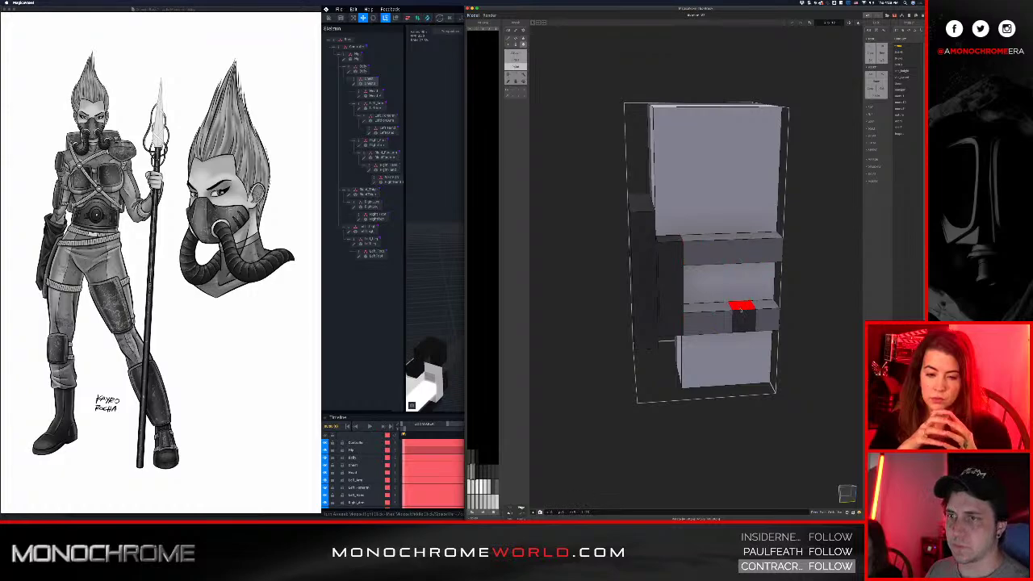
pyautogui.moveTo(645, 235); pyautogui.dragTo(768, 243, button='right')
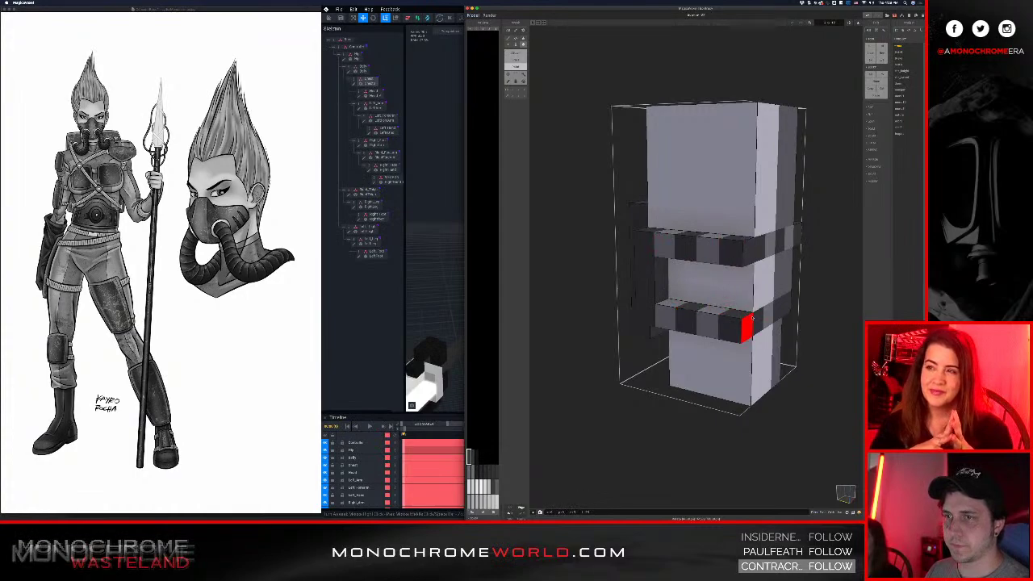
pyautogui.moveTo(747, 326); pyautogui.dragTo(672, 297, button='right')
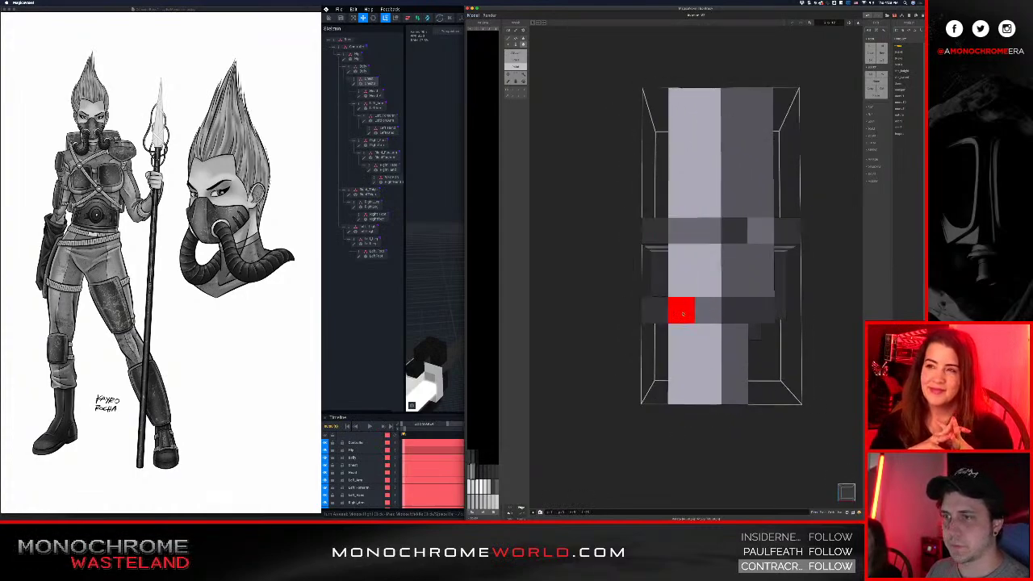
pyautogui.moveTo(760, 307); pyautogui.dragTo(826, 312, button='right')
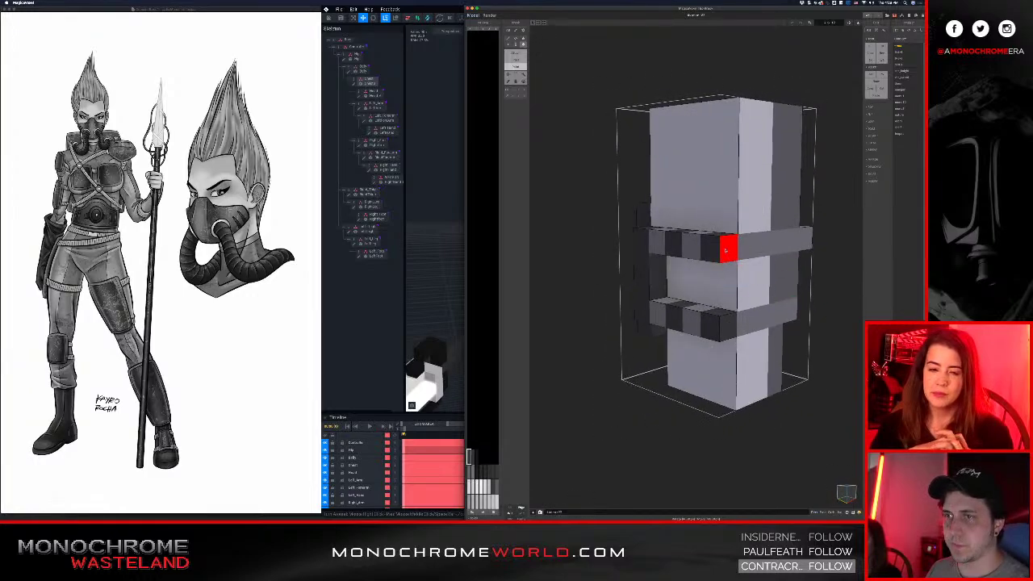
pyautogui.moveTo(756, 238); pyautogui.dragTo(733, 251, button='right')
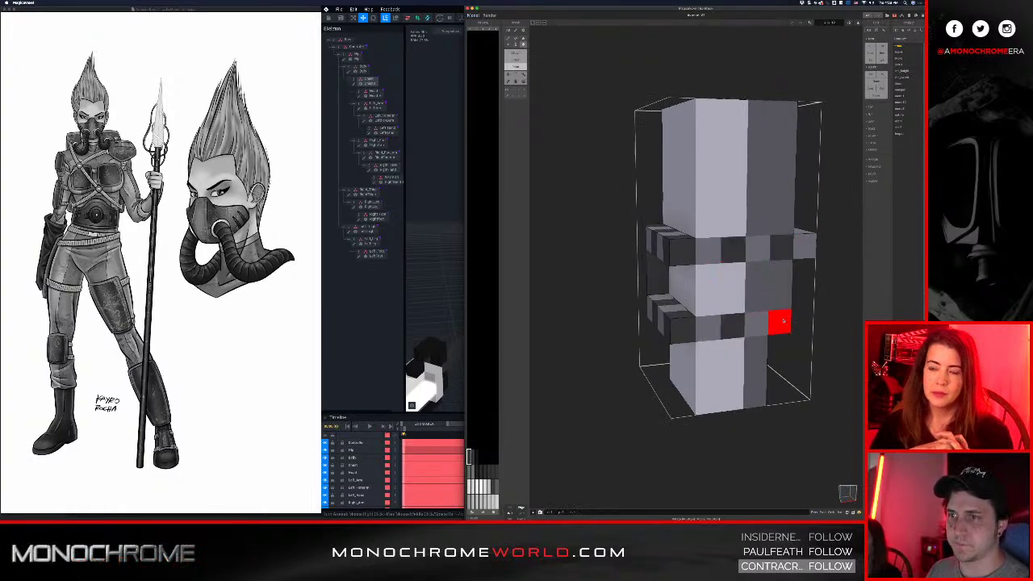
pyautogui.moveTo(782, 321); pyautogui.dragTo(645, 282, button='right')
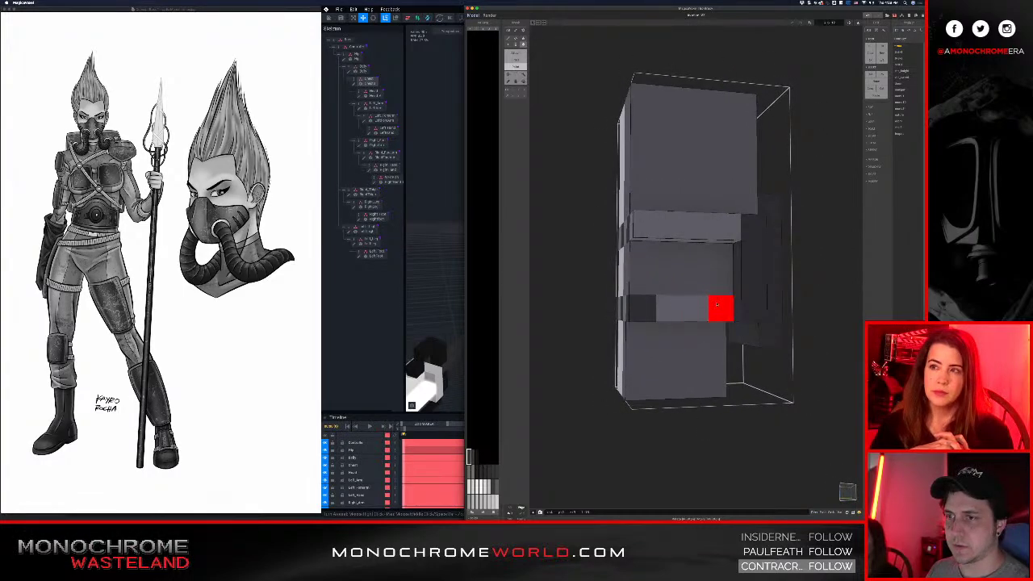
# - Attach raised voxels to the lower strap on the unfinished side of the thigh and paint its dark and light segments
pyautogui.moveTo(666, 321); pyautogui.dragTo(732, 271, button='right')
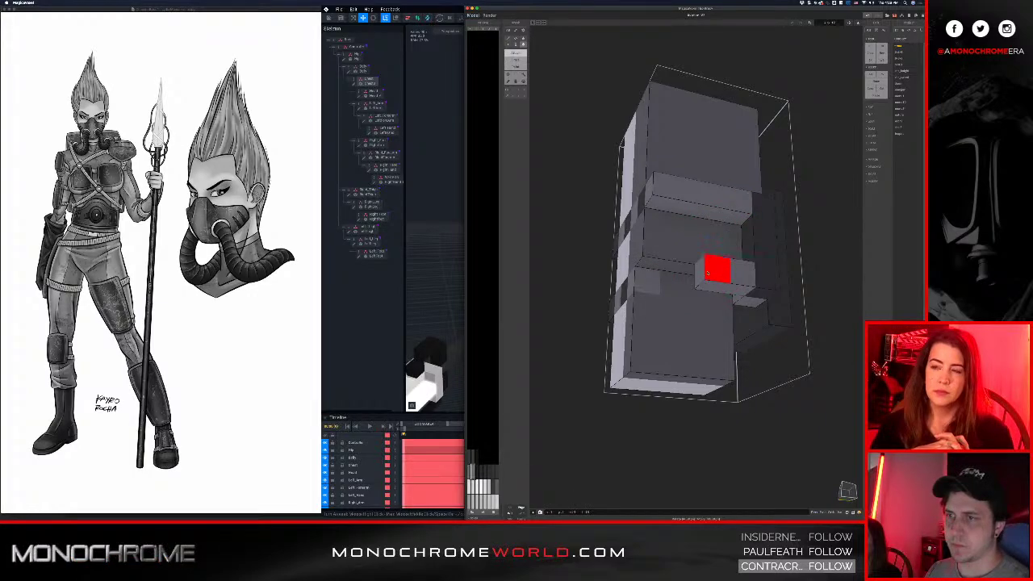
pyautogui.moveTo(698, 272); pyautogui.dragTo(723, 262, button='right')
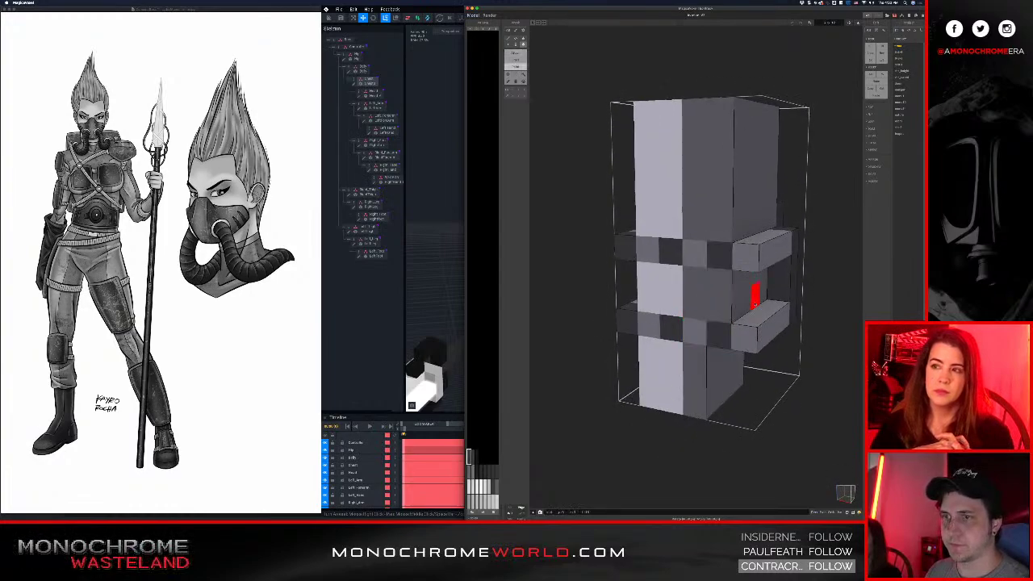
pyautogui.moveTo(755, 297); pyautogui.dragTo(705, 300, button='right')
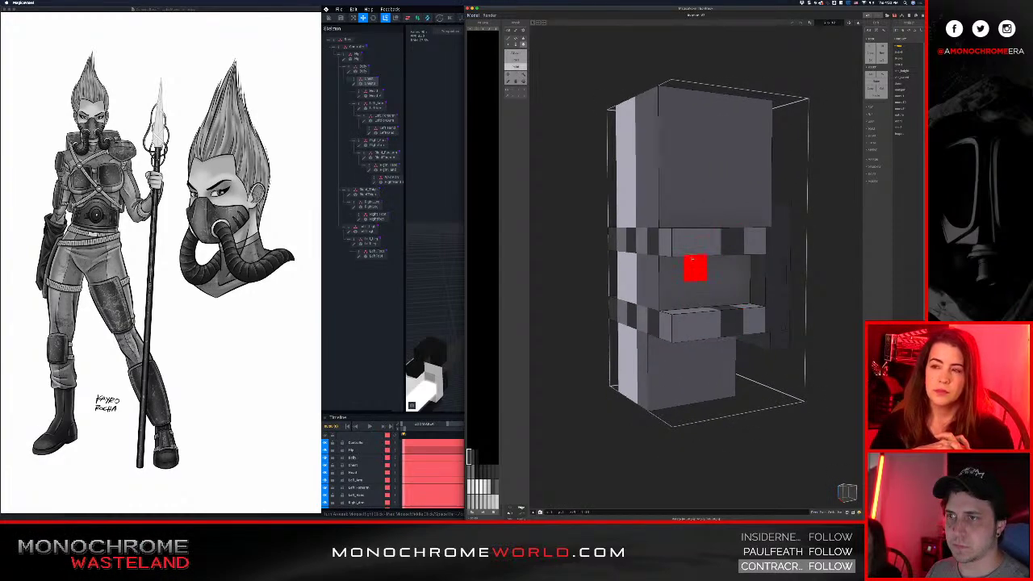
# - Switch to VoxEdit and sync the edited thigh model from MagicaVoxel
pyautogui.moveTo(682, 331); pyautogui.dragTo(662, 253, button='right')
pyautogui.scroll(-3, 678, 234)
pyautogui.press('Tab')
pyautogui.press('super+Tab')
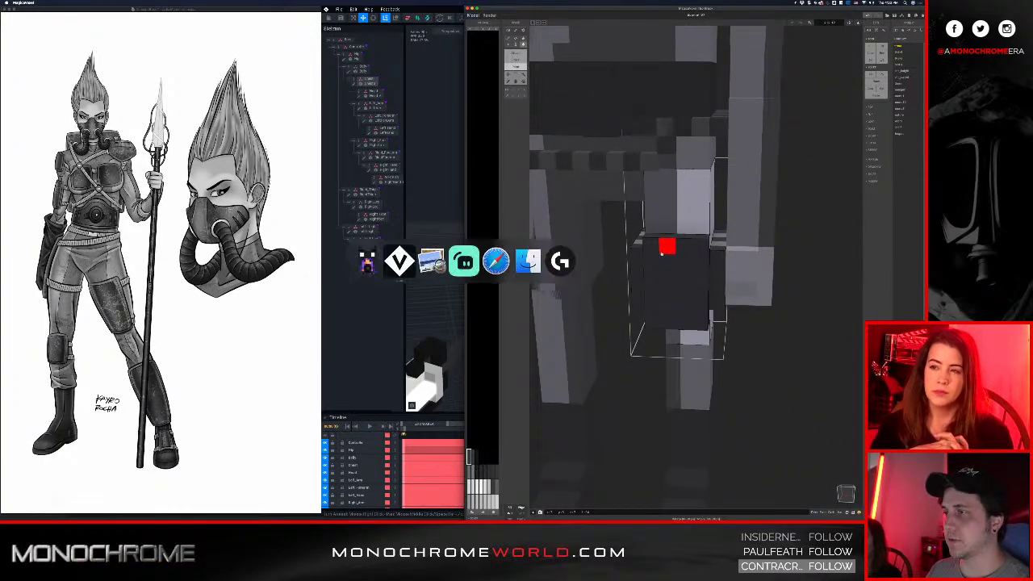
pyautogui.click(339, 9)
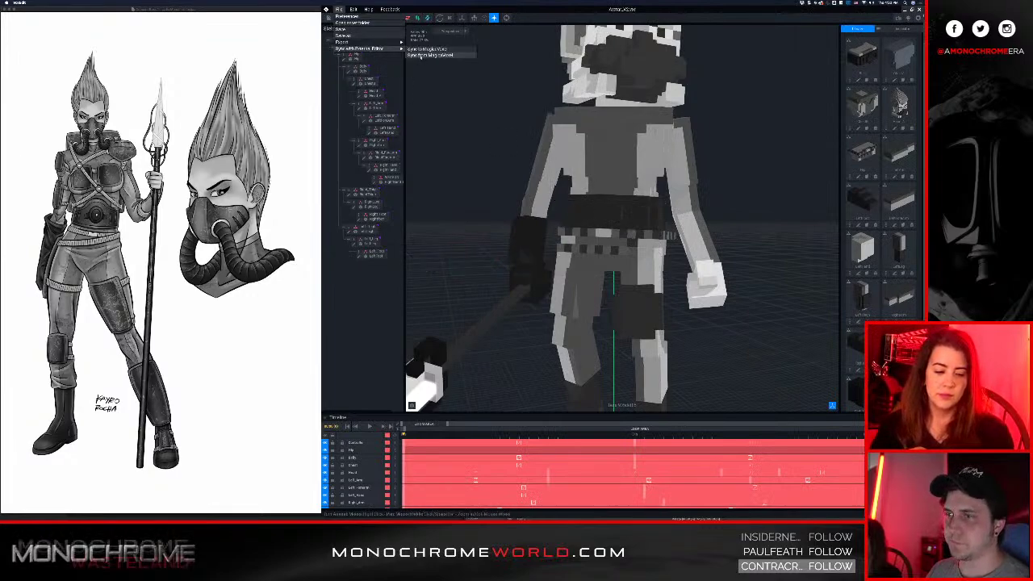
# - Examine the updated thigh pad and straps on the full character from near and far
pyautogui.moveTo(637, 311); pyautogui.dragTo(615, 270, button='middle')
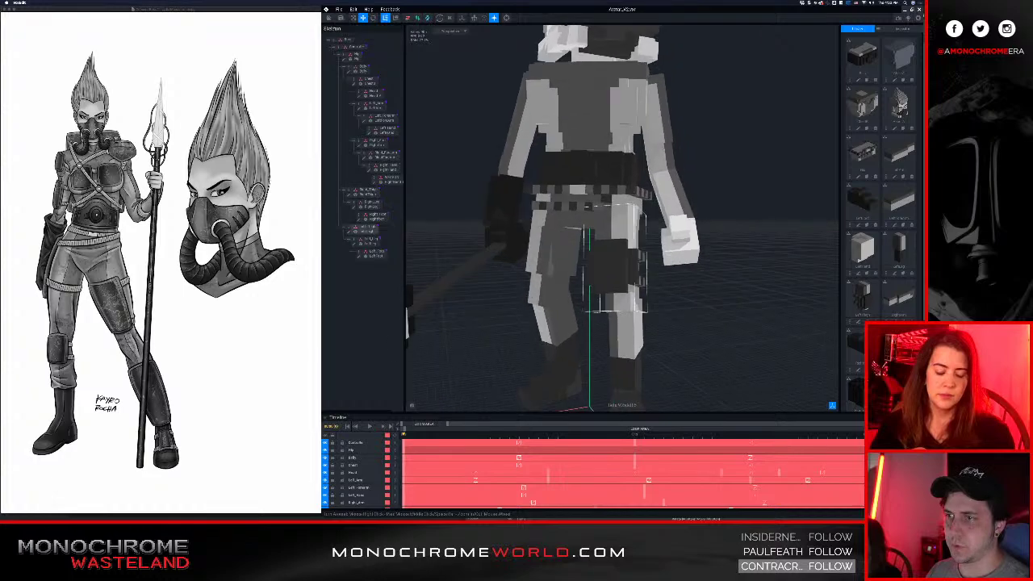
pyautogui.scroll(3, 615, 270)
pyautogui.moveTo(638, 266)
pyautogui.mouseDown(button='right')
pyautogui.moveTo(610, 253)
pyautogui.moveTo(629, 270)
pyautogui.mouseUp(button='right')
pyautogui.scroll(-4, 633, 267)
pyautogui.moveTo(493, 409); pyautogui.dragTo(647, 252)
pyautogui.moveTo(648, 252); pyautogui.dragTo(661, 213, button='right')
pyautogui.moveTo(662, 213); pyautogui.dragTo(589, 224, button='middle')
pyautogui.scroll(-4, 589, 224)
pyautogui.moveTo(588, 224); pyautogui.dragTo(579, 213, button='right')
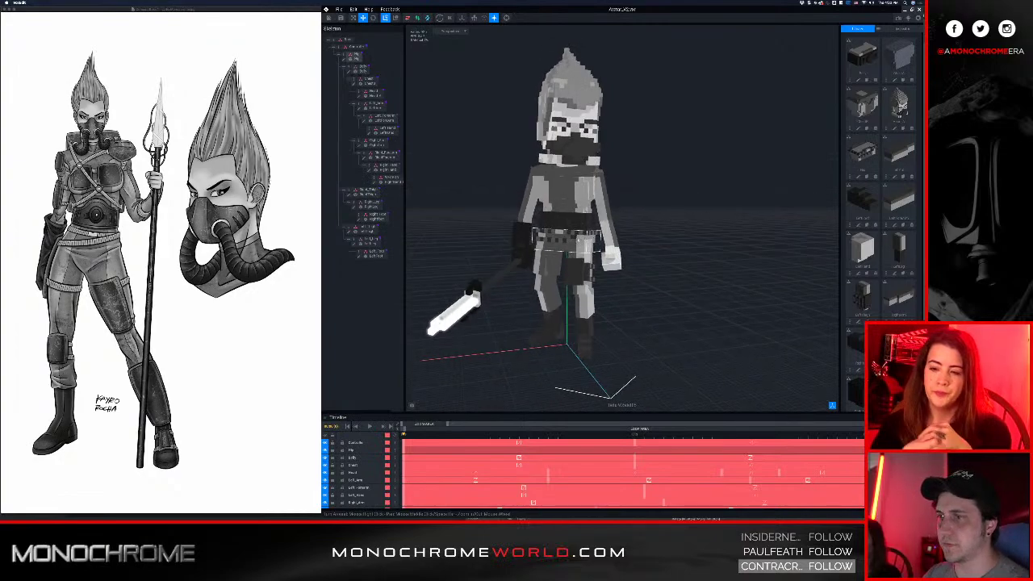
pyautogui.scroll(4, 578, 239)
pyautogui.scroll(-2, 580, 240)
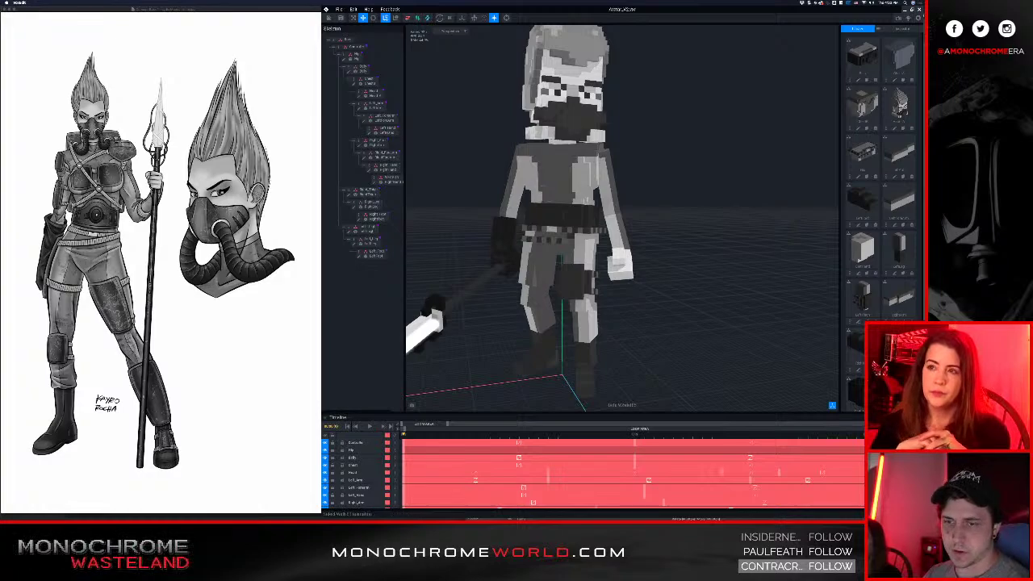
# - Load another animation clip, play it and examine the belt and thigh straps in motion from the front and back
pyautogui.click(892, 468)
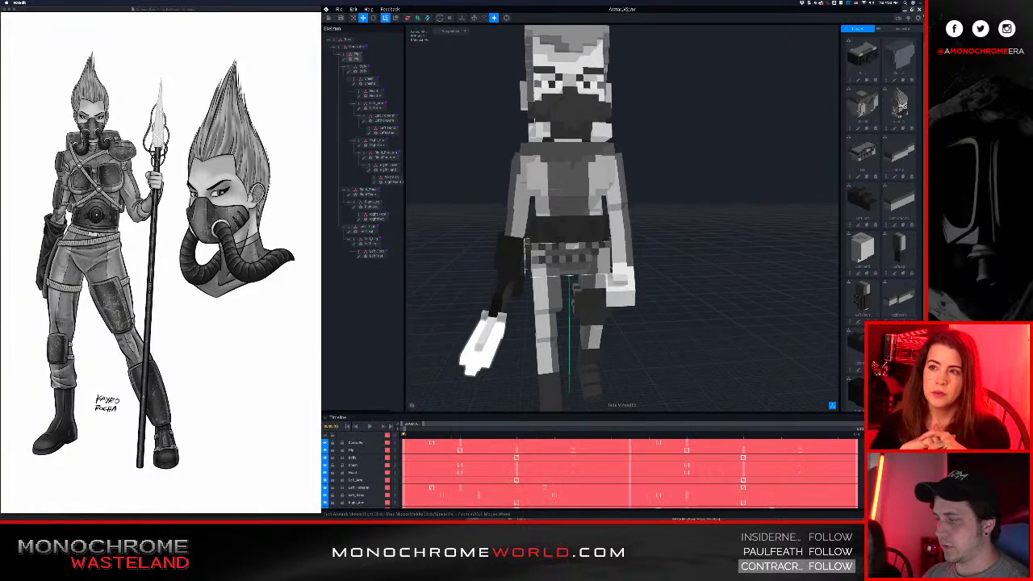
pyautogui.scroll(3, 594, 249)
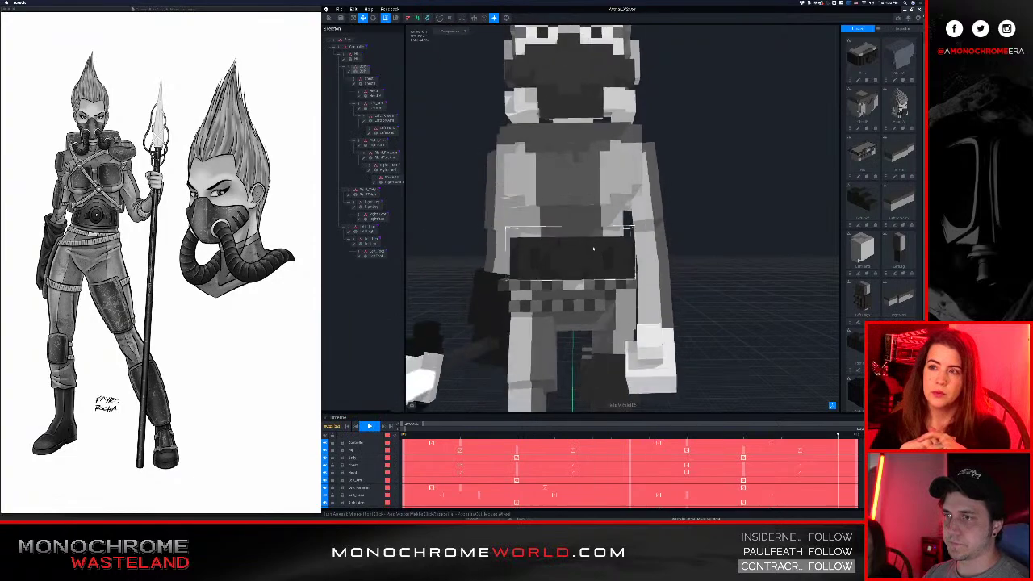
pyautogui.scroll(-3, 595, 248)
pyautogui.scroll(-1, 595, 242)
pyautogui.moveTo(595, 243); pyautogui.dragTo(600, 267, button='right')
pyautogui.scroll(-3, 599, 270)
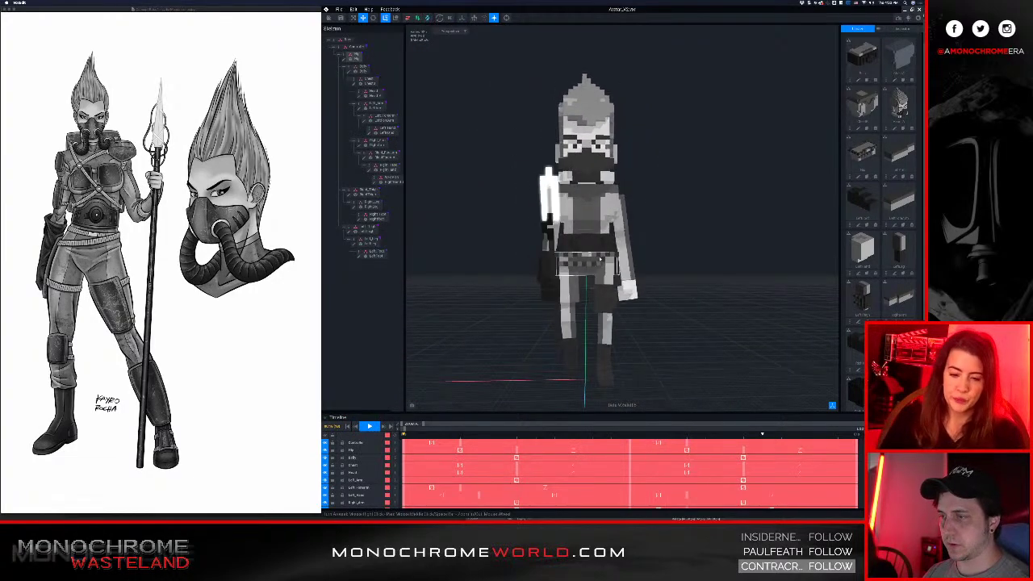
pyautogui.scroll(5, 613, 317)
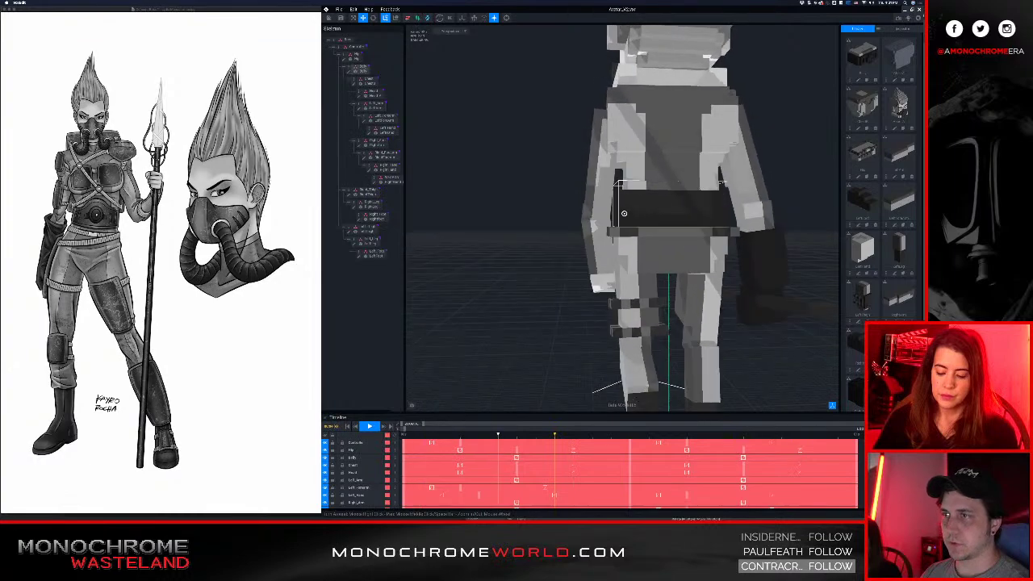
pyautogui.moveTo(624, 213); pyautogui.dragTo(606, 241, button='right')
pyautogui.scroll(5, 606, 241)
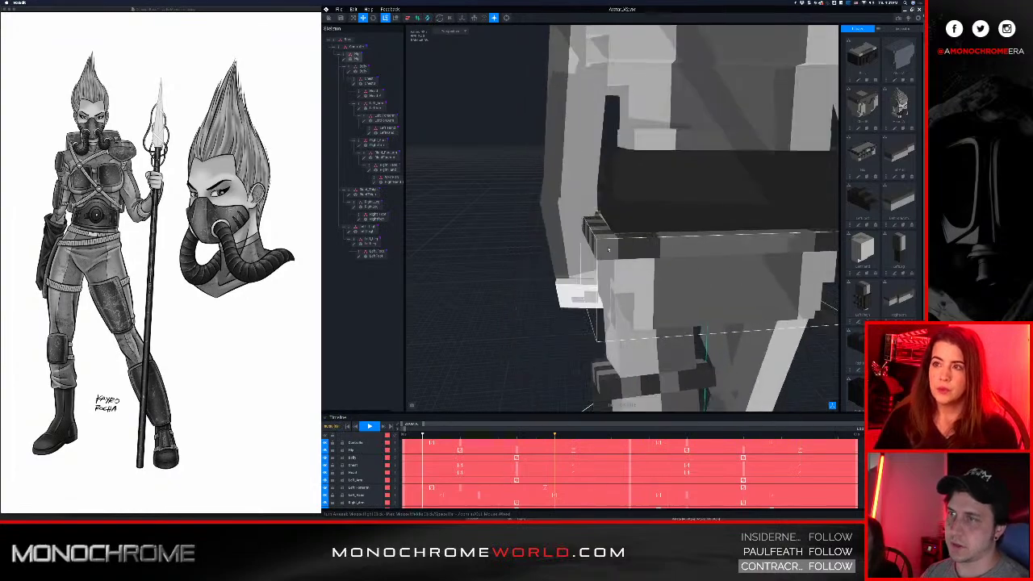
pyautogui.moveTo(608, 249); pyautogui.dragTo(597, 263, button='right')
pyautogui.scroll(-5, 597, 262)
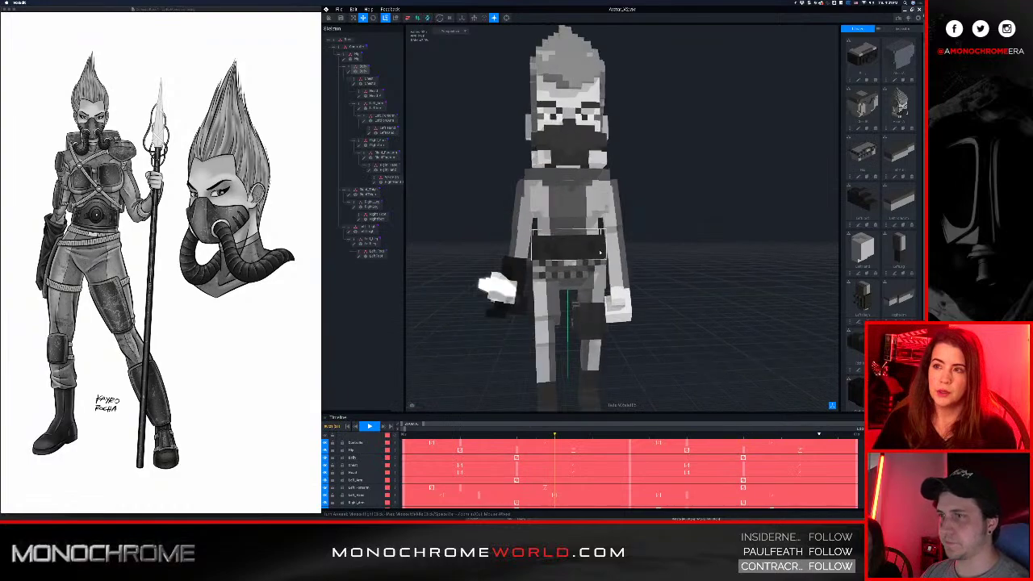
pyautogui.press('space')
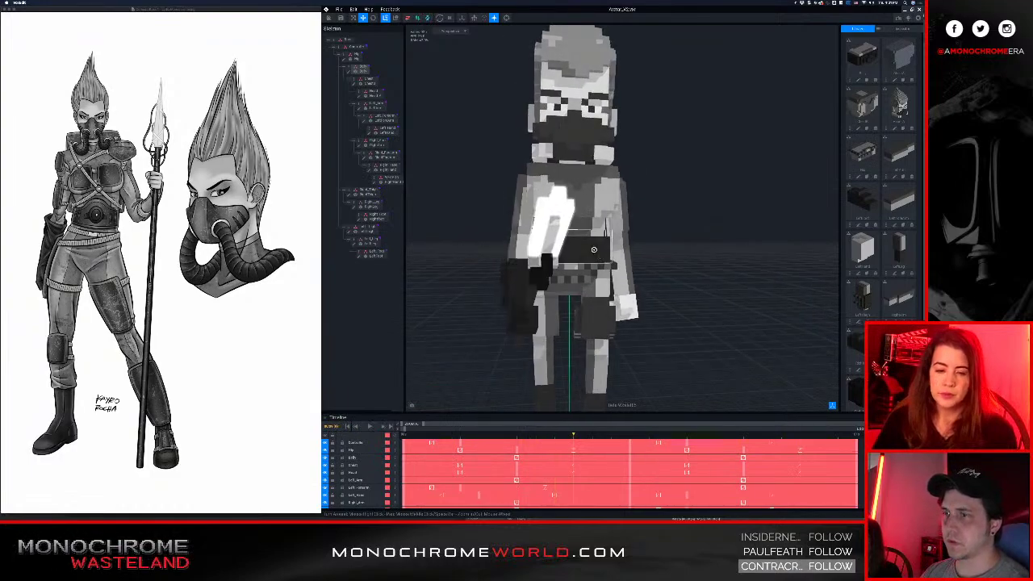
pyautogui.press('space')
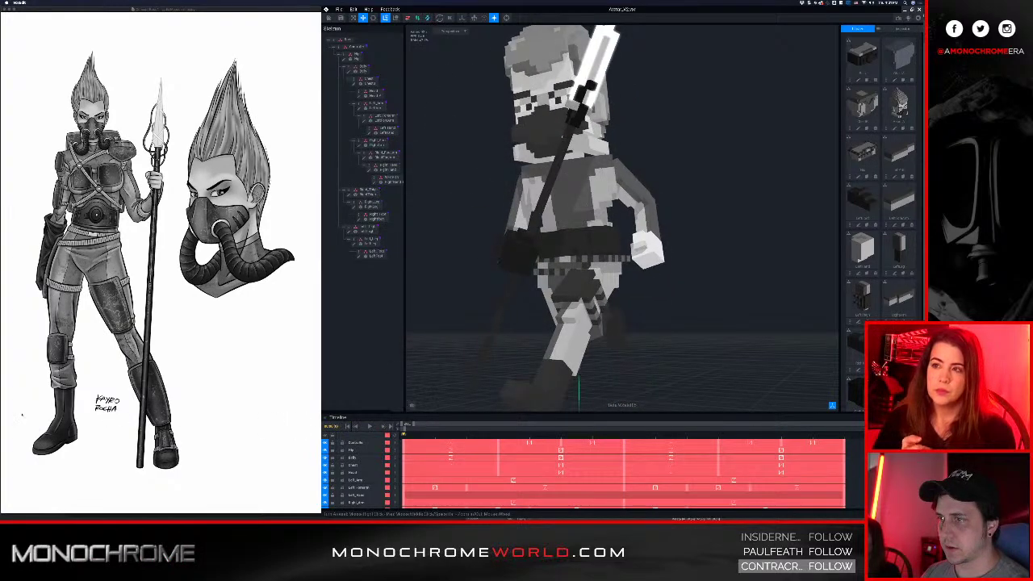
# - Play and pause the running animation to examine the hips, belt and thigh straps up close
pyautogui.scroll(5, 557, 270)
pyautogui.moveTo(560, 284); pyautogui.dragTo(582, 312, button='right')
pyautogui.press('space')
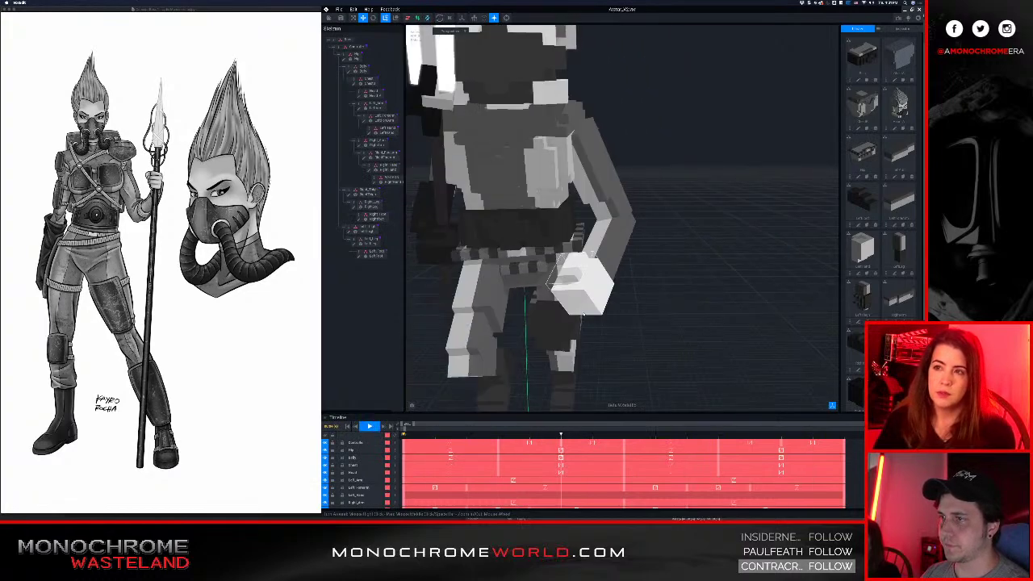
pyautogui.press('space')
pyautogui.press('space')
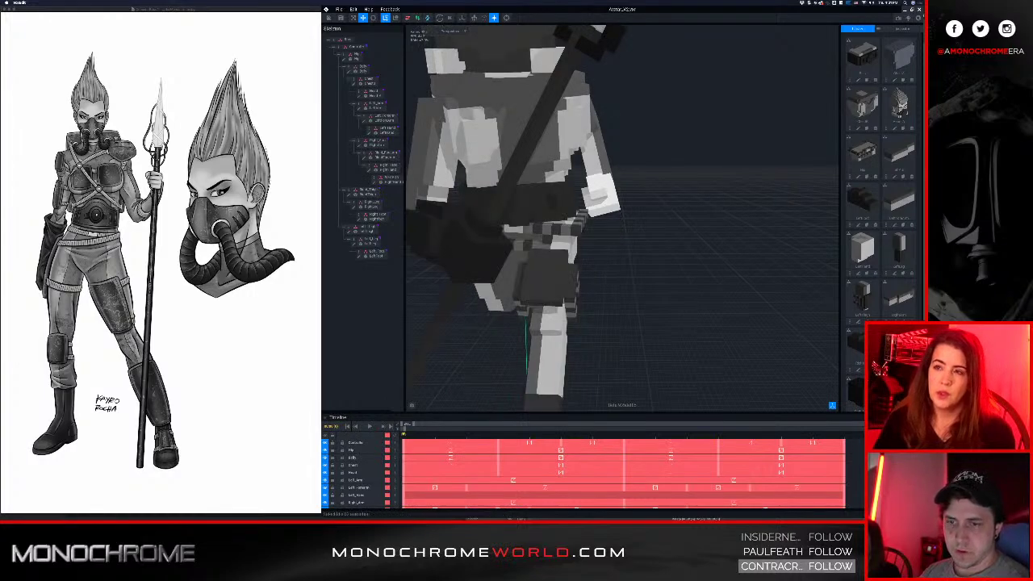
pyautogui.moveTo(581, 292); pyautogui.dragTo(625, 291, button='right')
pyautogui.scroll(-5, 584, 248)
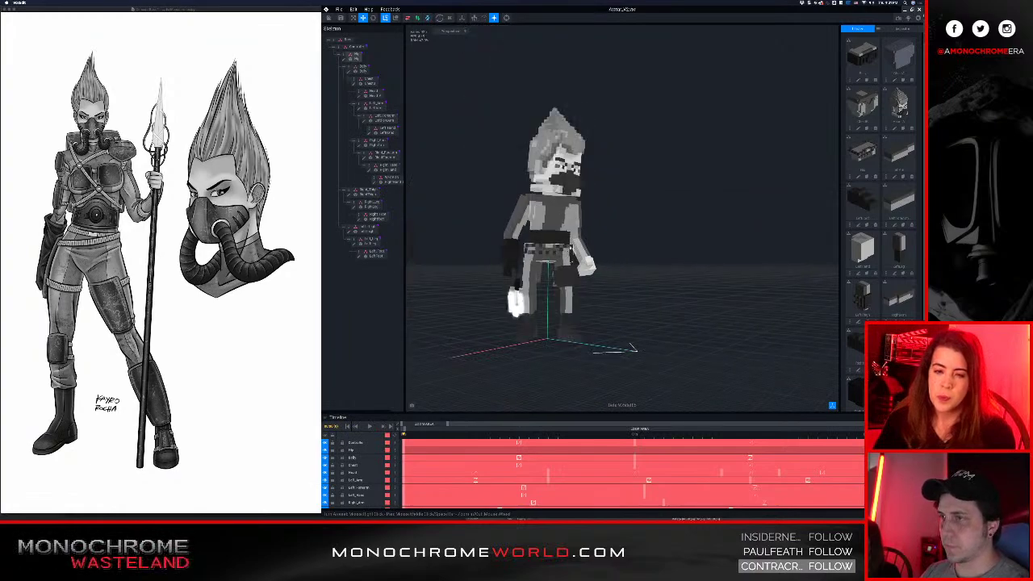
# - Open the hips model for editing and box-erase the protruding belt voxels along one side
pyautogui.scroll(10, 569, 267)
pyautogui.click(568, 267)
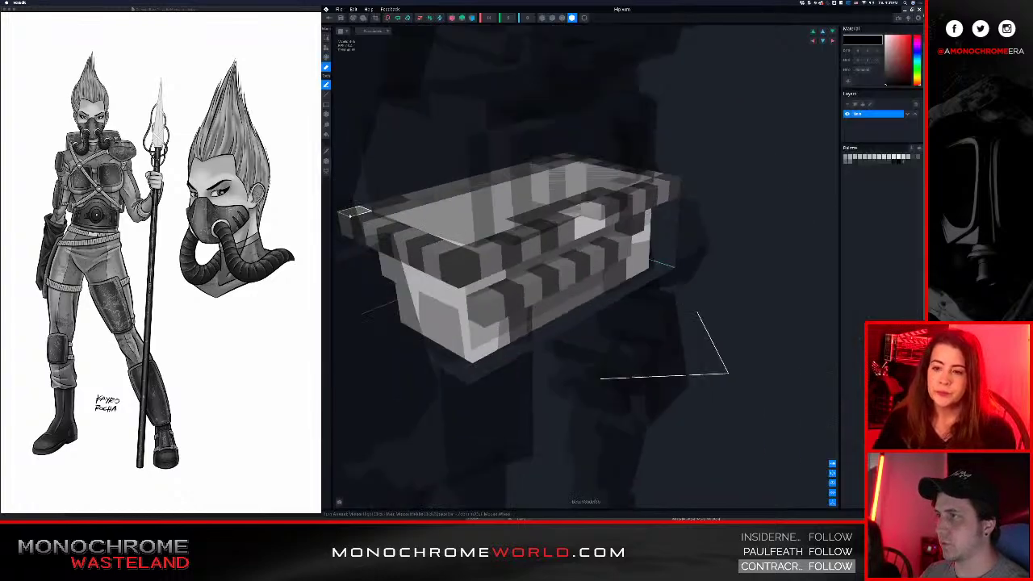
pyautogui.press('b')
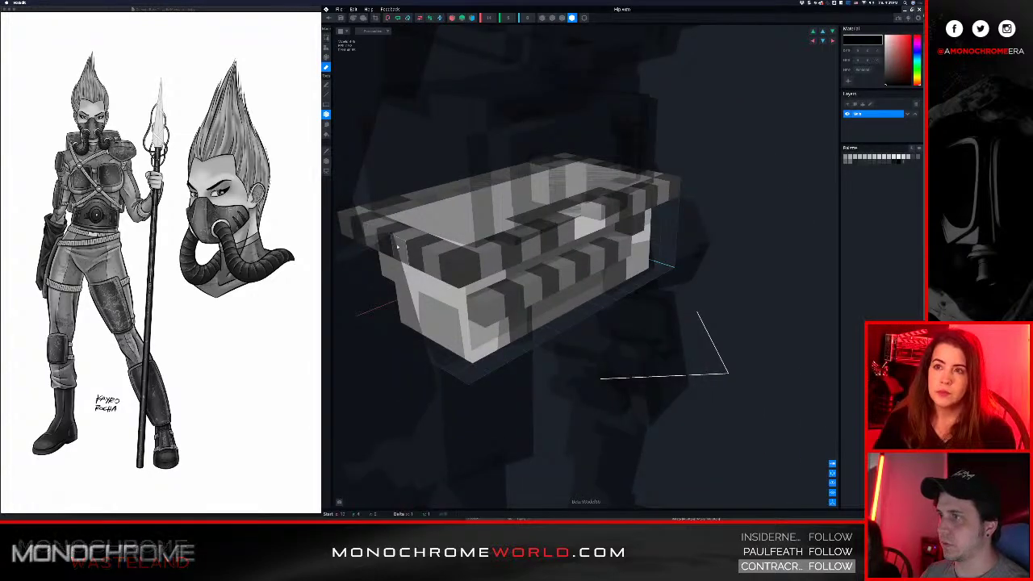
pyautogui.moveTo(352, 216); pyautogui.dragTo(432, 260)
pyautogui.click(461, 265)
pyautogui.moveTo(511, 236); pyautogui.dragTo(479, 242, button='right')
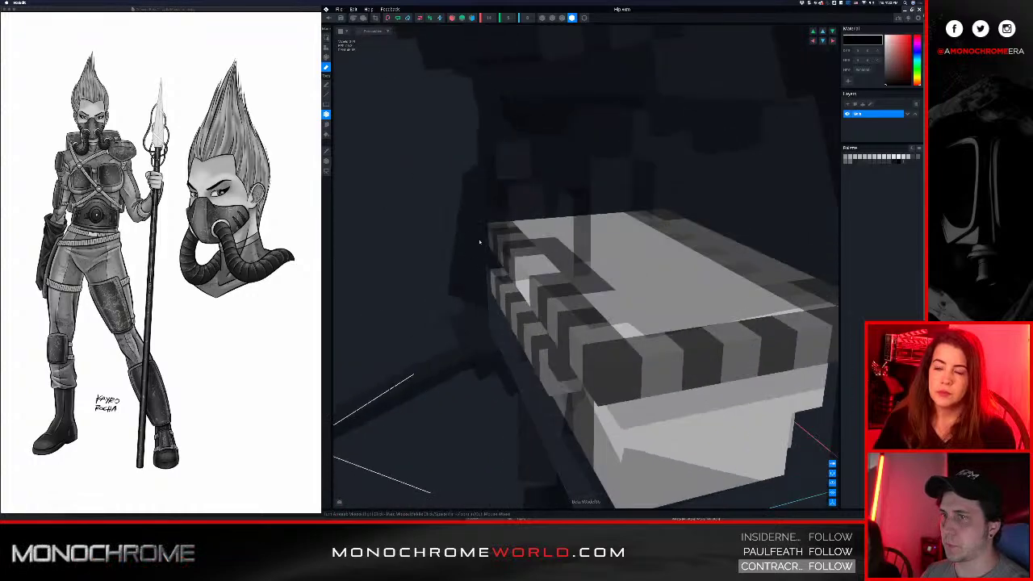
# - Erase the protruding belt row along the opposite side of the hips
pyautogui.moveTo(673, 383); pyautogui.dragTo(519, 259, button='right')
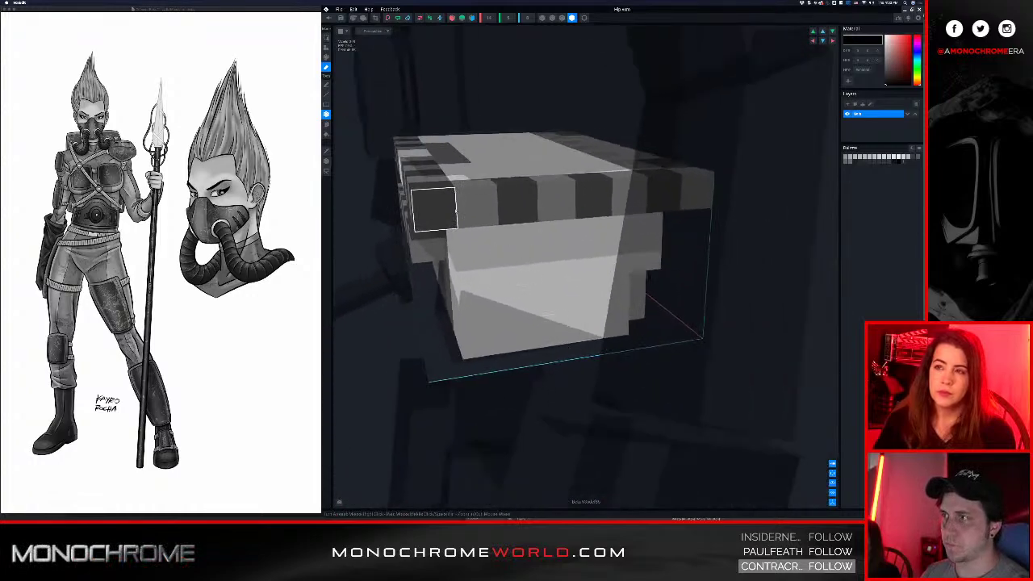
pyautogui.moveTo(456, 212); pyautogui.dragTo(700, 198)
pyautogui.moveTo(676, 209)
pyautogui.mouseDown(button='right')
pyautogui.moveTo(605, 213)
pyautogui.moveTo(652, 211)
pyautogui.mouseUp(button='right')
pyautogui.scroll(-5, 650, 211)
# - Sample the belt's dark grey, enable X-axis mirroring and attach a dark voxel beside the belt's front corner
pyautogui.keyDown('alt'); pyautogui.click(653, 210); pyautogui.keyUp('alt')
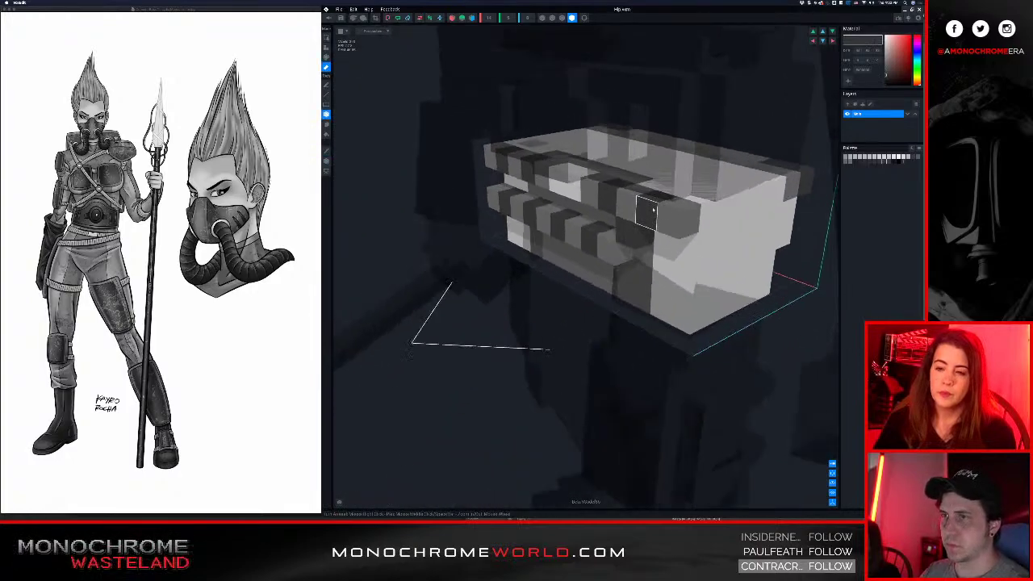
pyautogui.click(712, 212)
pyautogui.press('super+z')
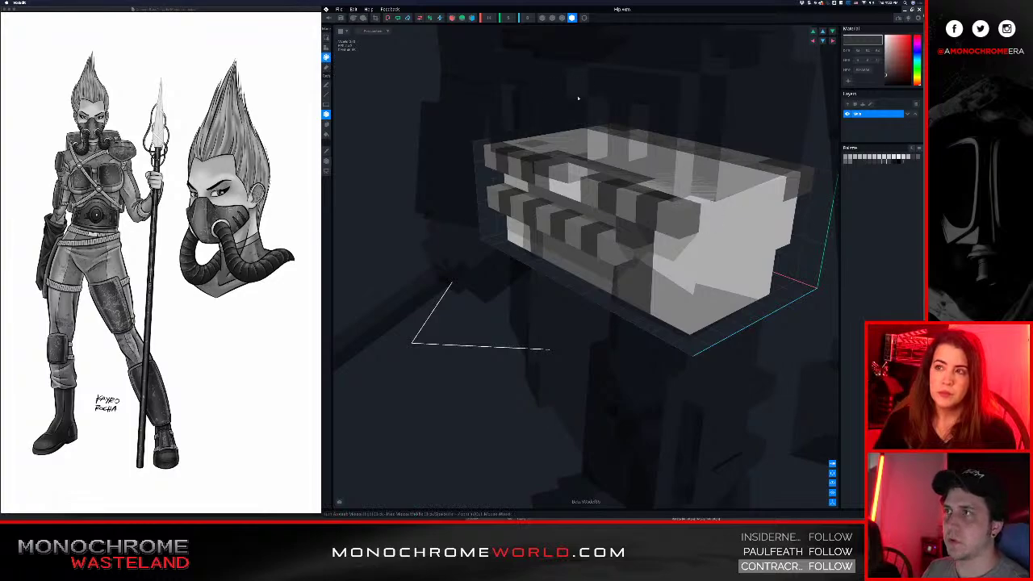
pyautogui.click(452, 18)
pyautogui.click(699, 201)
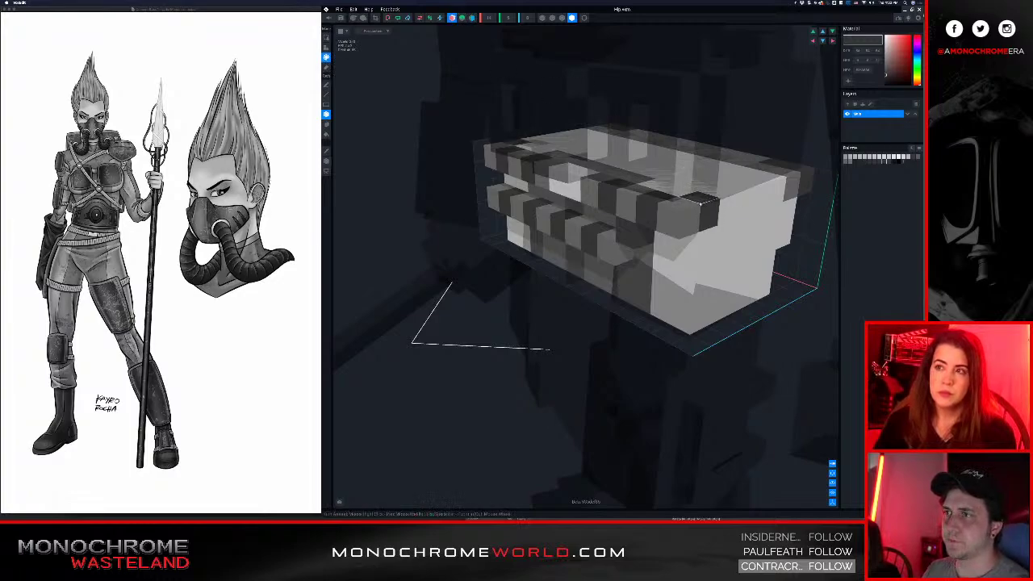
# - Attach alternating dark and mid-grey voxels, mirrored across X, to complete the belt row along the sides of the hips
pyautogui.click(736, 200)
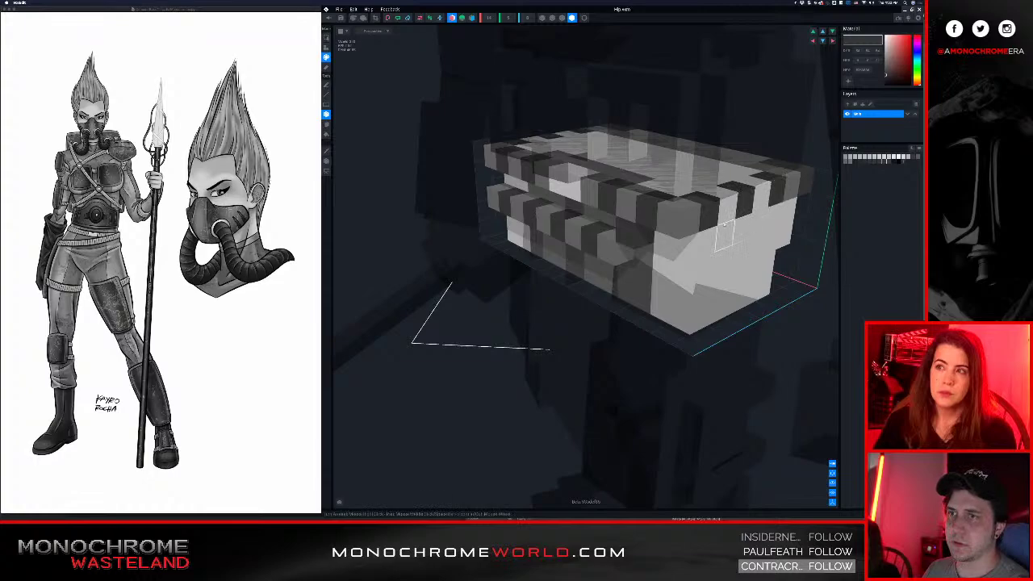
pyautogui.keyDown('alt'); pyautogui.click(689, 222); pyautogui.keyUp('alt')
pyautogui.click(727, 210)
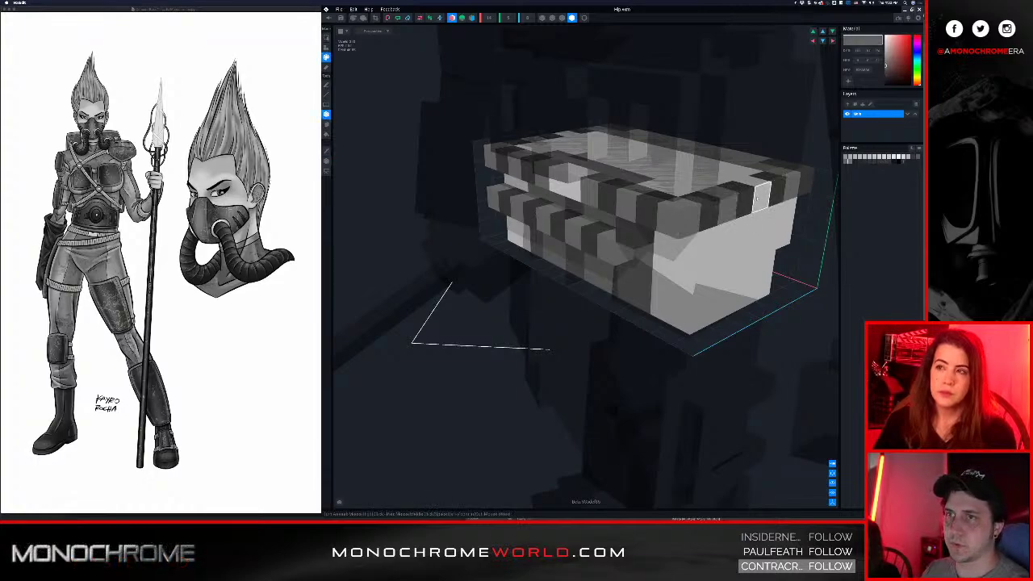
pyautogui.click(759, 198)
pyautogui.moveTo(678, 245); pyautogui.dragTo(676, 246, button='right')
pyautogui.scroll(-5, 676, 246)
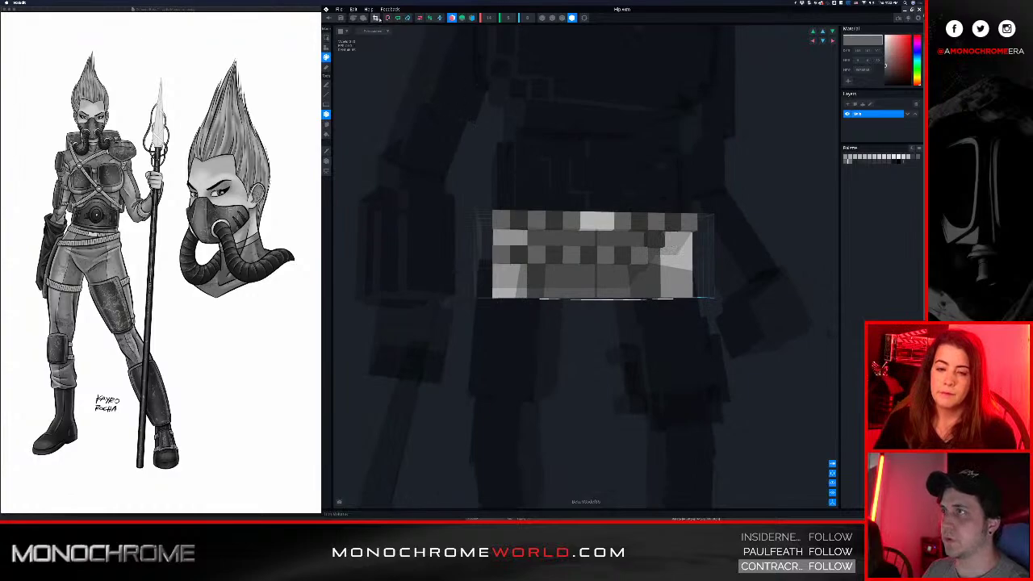
# - Save the hips model and return to the full character rig
pyautogui.click(376, 19)
pyautogui.click(329, 18)
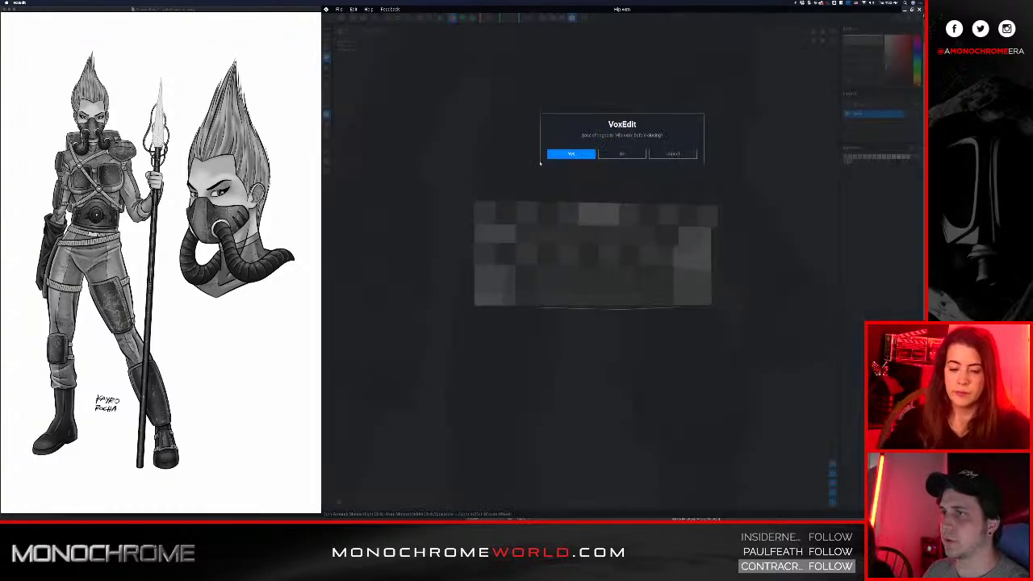
pyautogui.click(567, 154)
pyautogui.scroll(10, 607, 234)
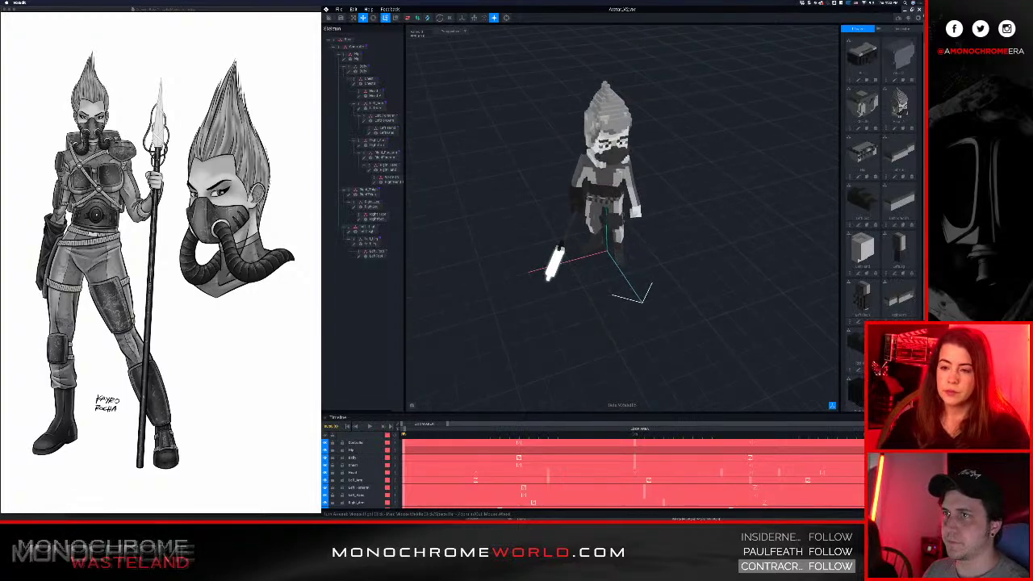
pyautogui.moveTo(607, 291); pyautogui.dragTo(603, 238, button='right')
pyautogui.scroll(2, 621, 315)
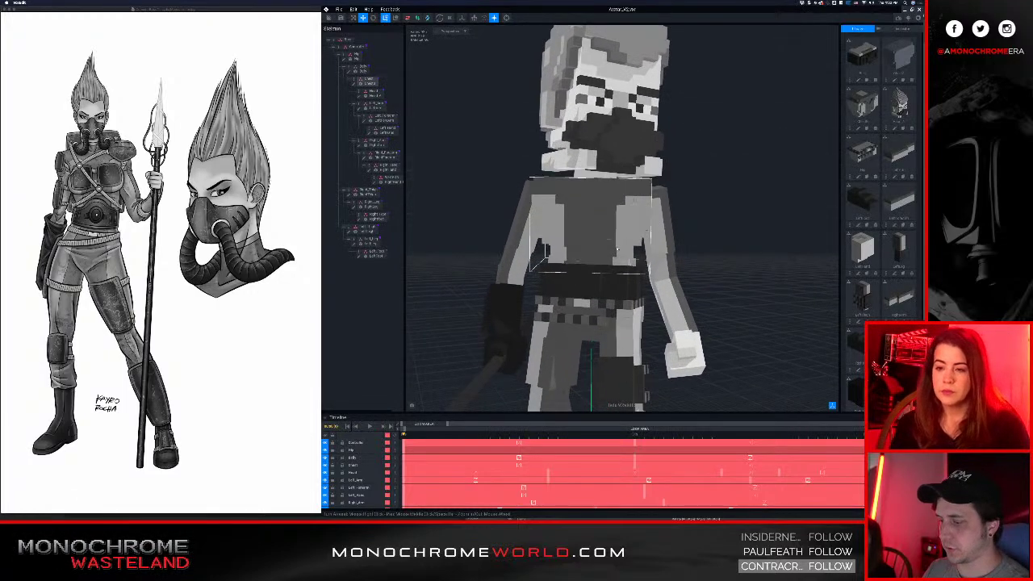
# - Examine the thighs and straps, check the left thigh model on its own and return to the rig
pyautogui.click(615, 332)
pyautogui.moveTo(615, 332); pyautogui.dragTo(617, 294, button='middle')
pyautogui.moveTo(617, 293); pyautogui.dragTo(628, 326, button='right')
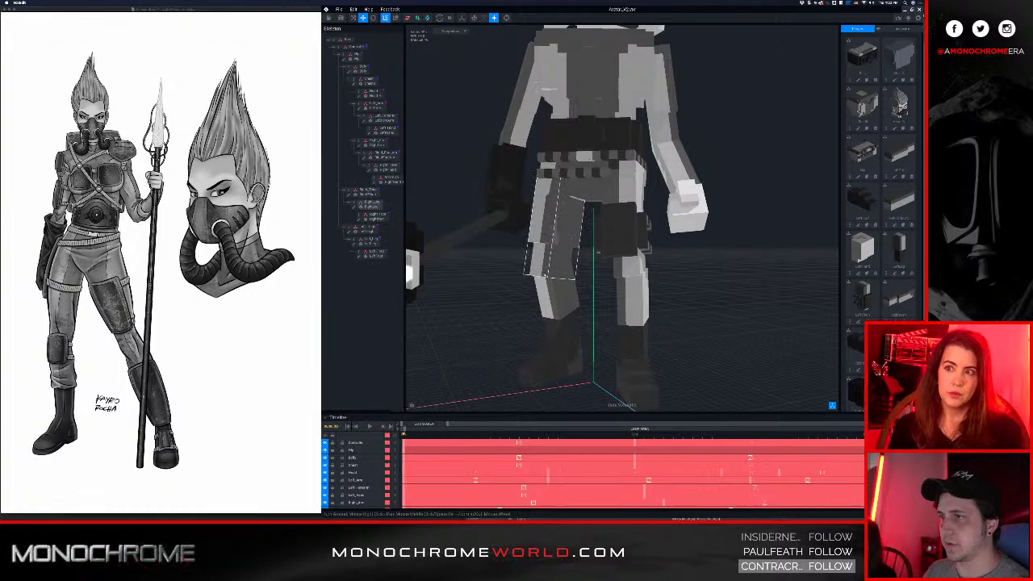
pyautogui.moveTo(637, 236); pyautogui.dragTo(621, 237, button='right')
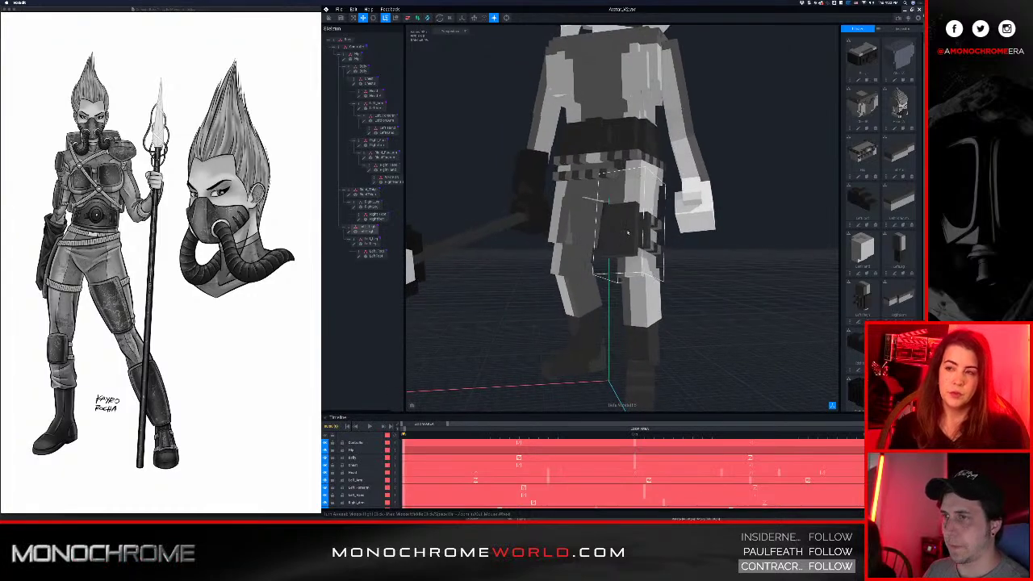
pyautogui.click(628, 234)
pyautogui.click(349, 233)
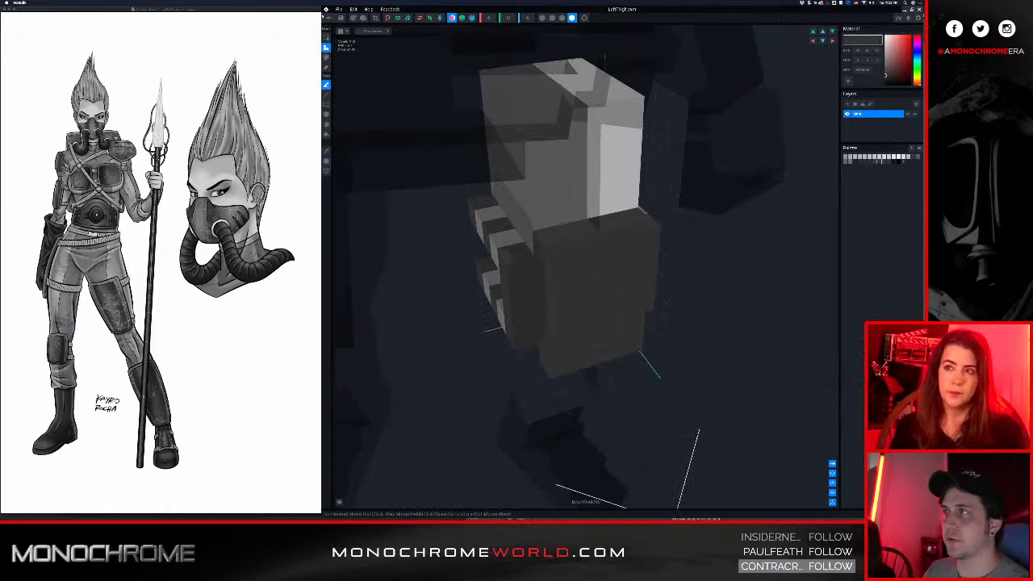
pyautogui.click(328, 17)
pyautogui.click(583, 155)
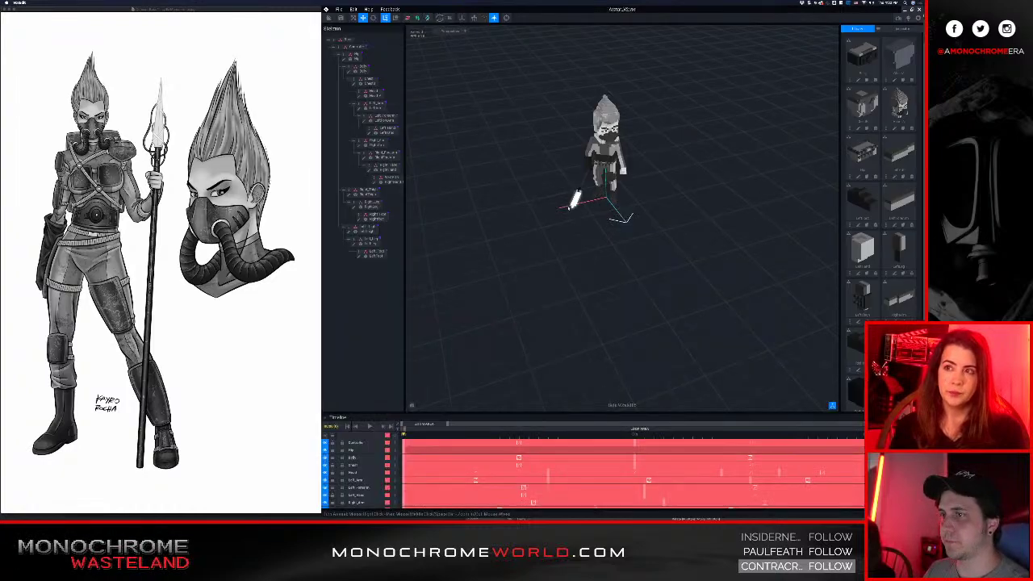
# - Select the right thigh on the rig and open its model for editing
pyautogui.scroll(10, 513, 196)
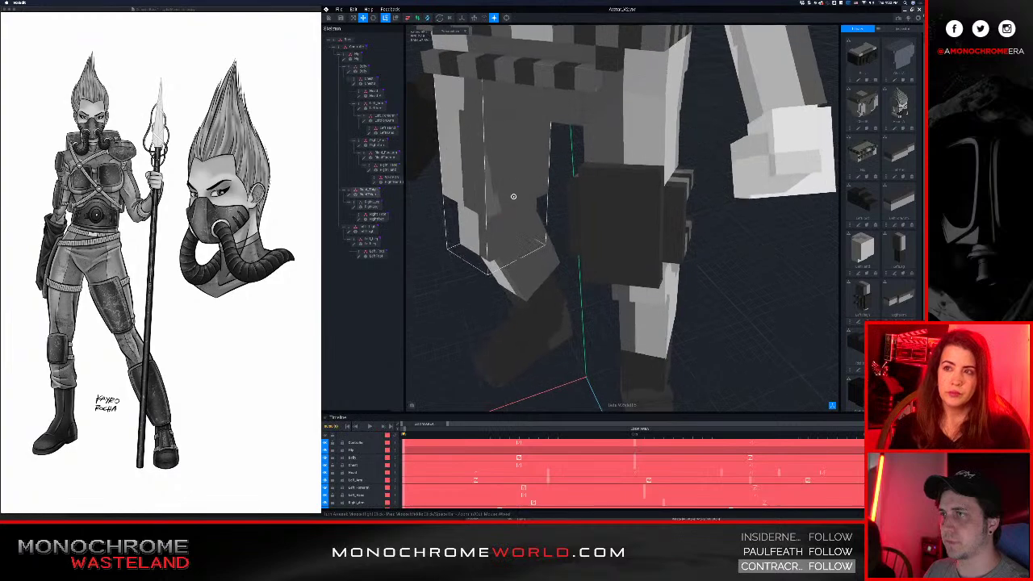
pyautogui.moveTo(513, 196); pyautogui.dragTo(566, 202, button='right')
pyautogui.scroll(5, 524, 196)
pyautogui.scroll(-5, 566, 203)
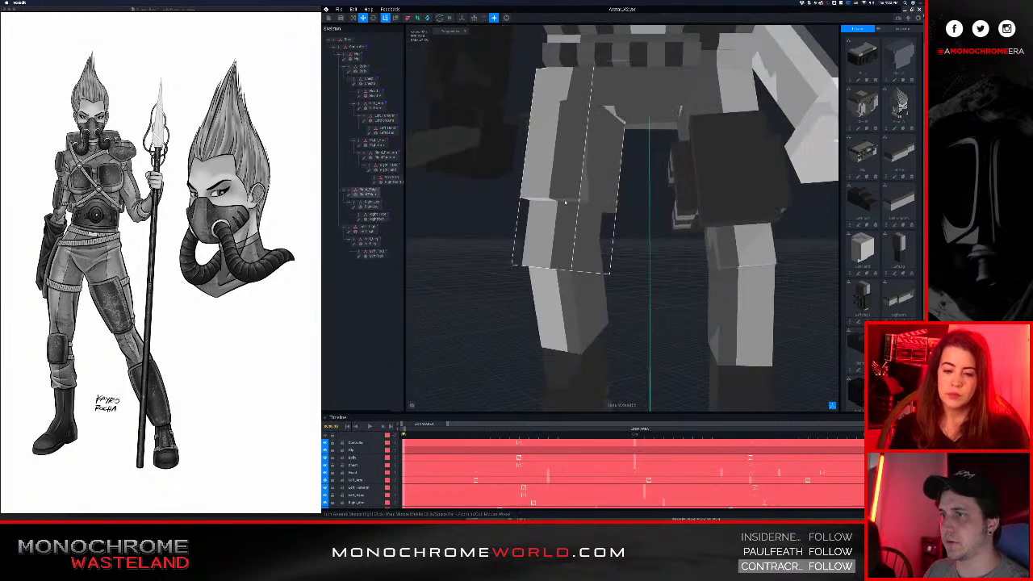
pyautogui.click(362, 194)
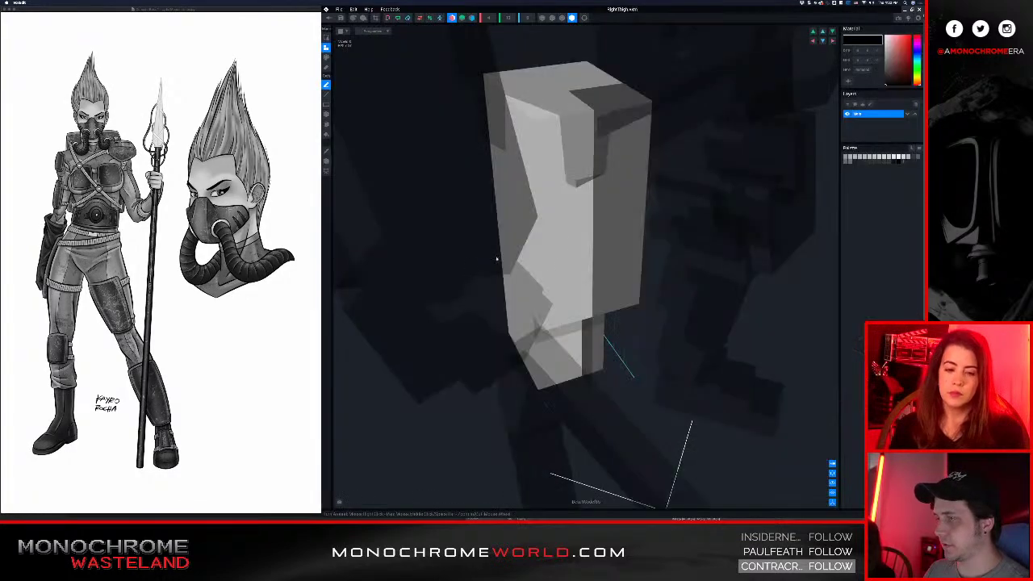
pyautogui.moveTo(496, 258)
pyautogui.mouseDown(button='right')
pyautogui.moveTo(595, 258)
pyautogui.moveTo(595, 283)
pyautogui.moveTo(579, 207)
pyautogui.mouseUp(button='right')
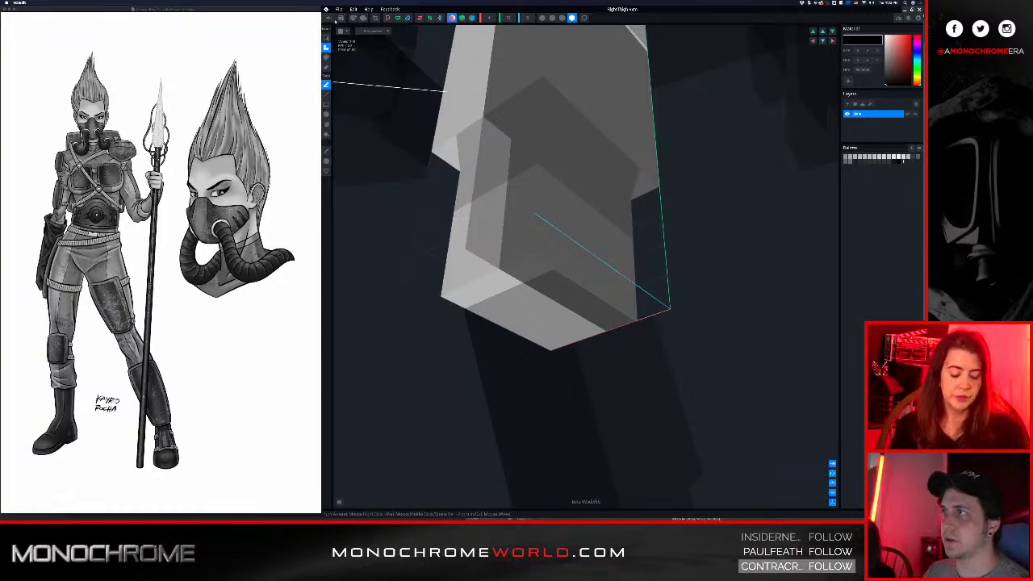
# - Force quit VoxEdit and close the force-quit window
pyautogui.press('alt+super+Escape')
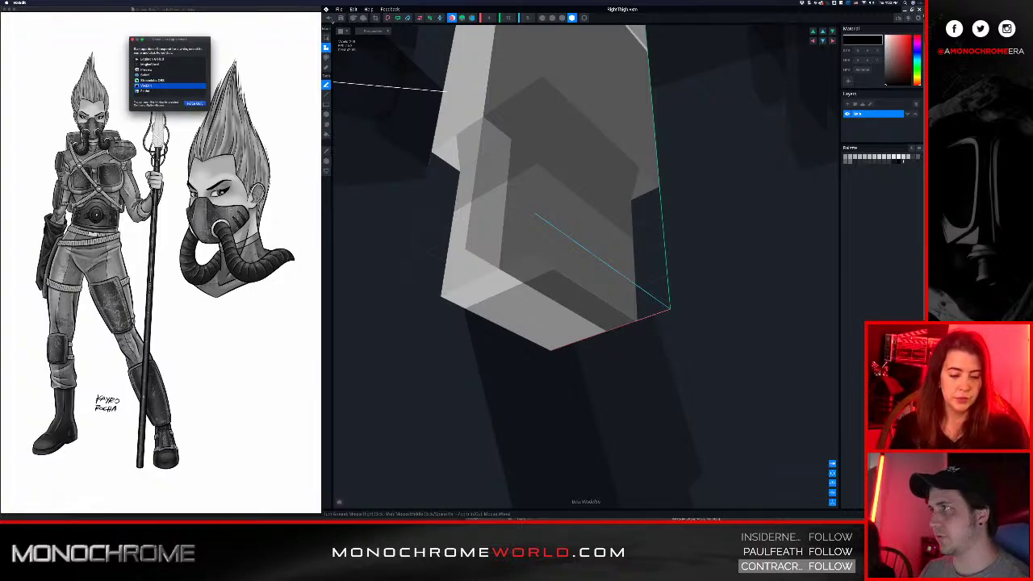
pyautogui.press('Return')
pyautogui.press('Return')
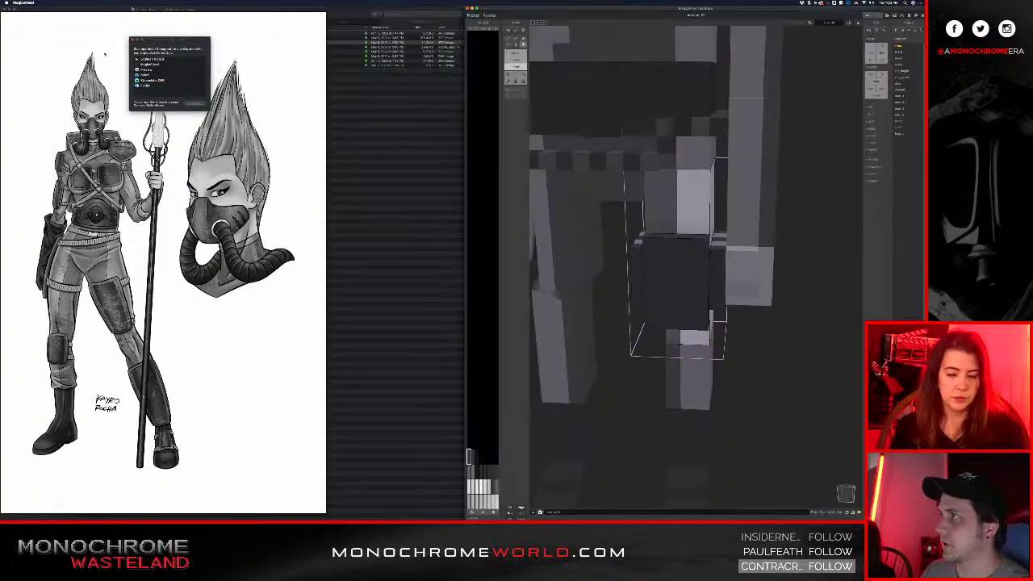
pyautogui.click(133, 41)
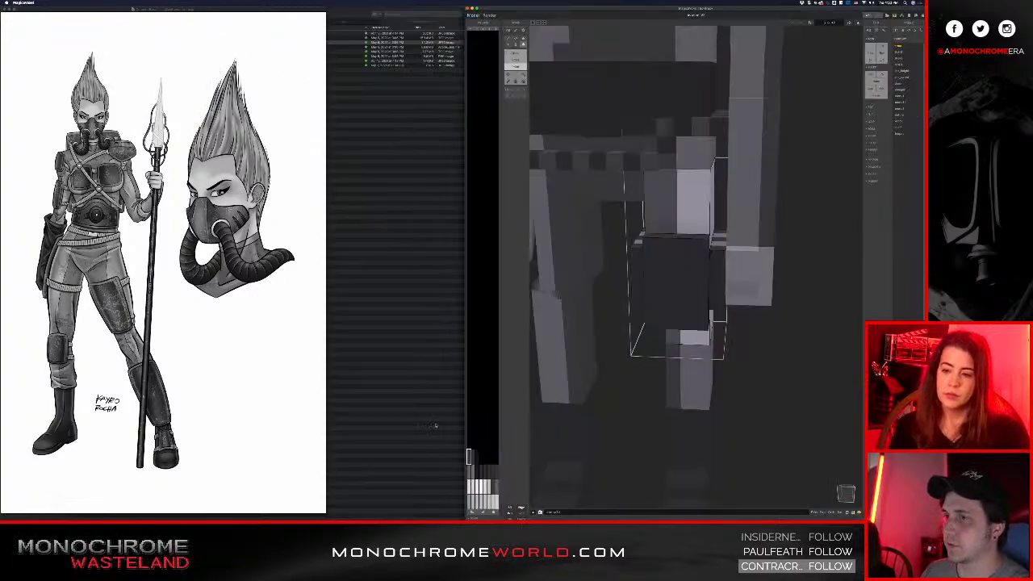
# - Relaunch VoxEdit and open the recent Avatar_V2 project in the Animator
pyautogui.moveTo(510, 517)
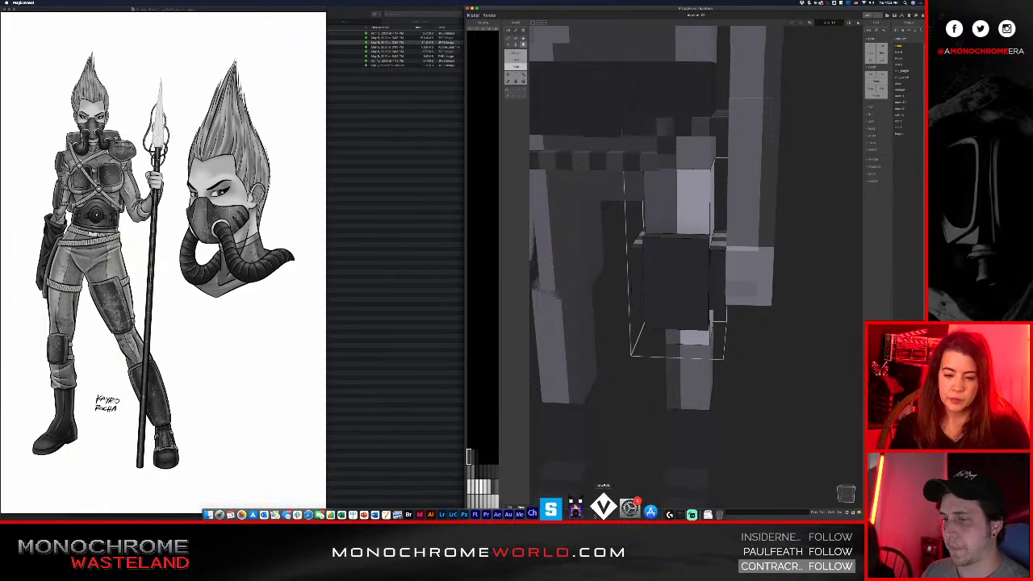
pyautogui.click(596, 516)
pyautogui.click(602, 507)
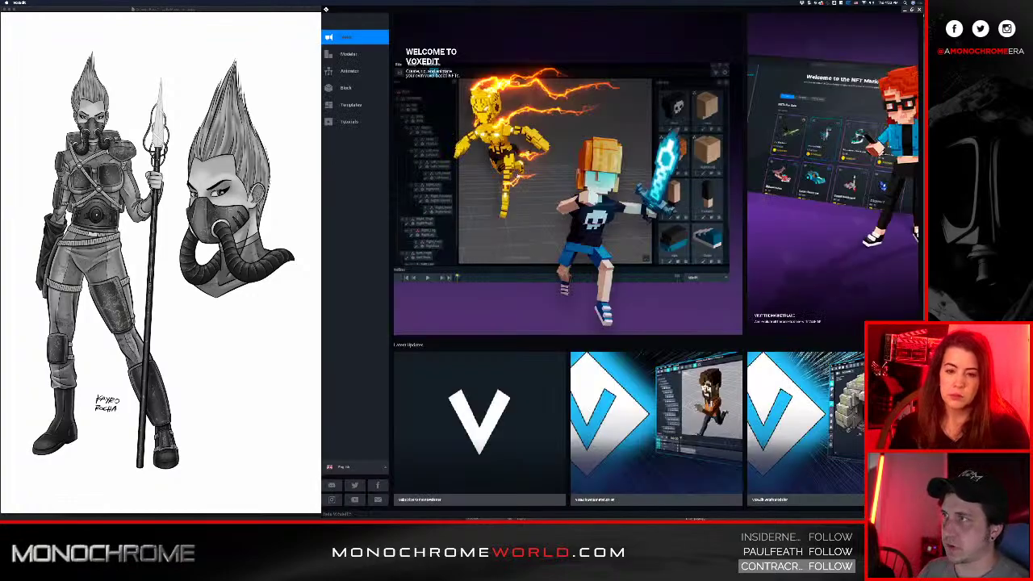
pyautogui.click(350, 71)
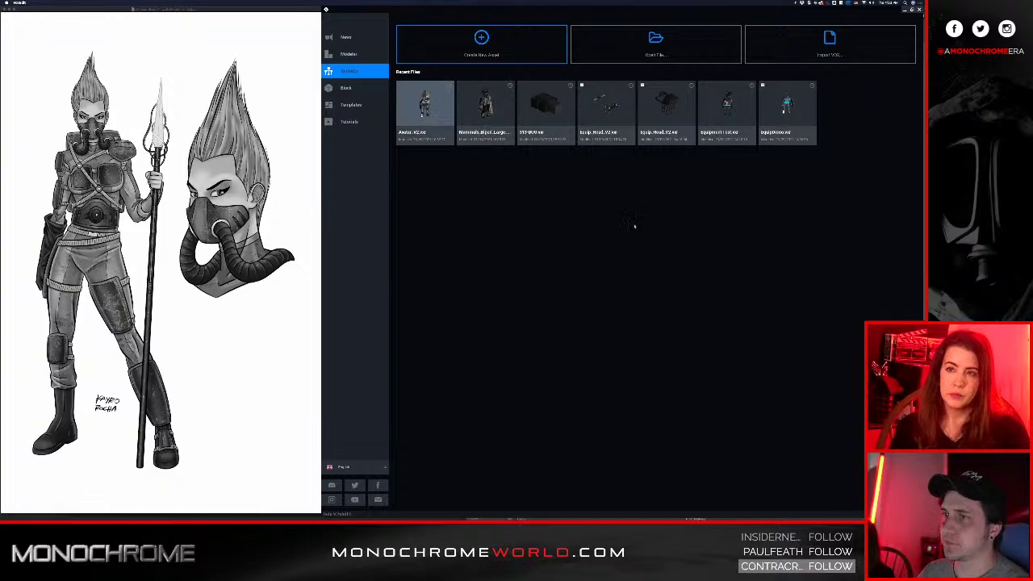
# - Examine the reloaded character's belt, hips and both legs up close from several angles
pyautogui.scroll(8, 628, 218)
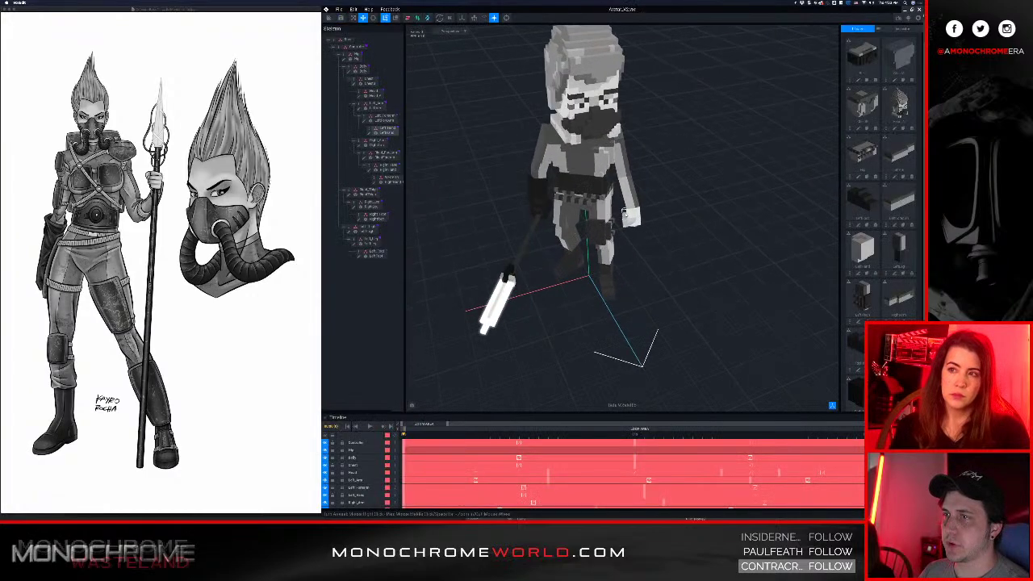
pyautogui.scroll(10, 624, 211)
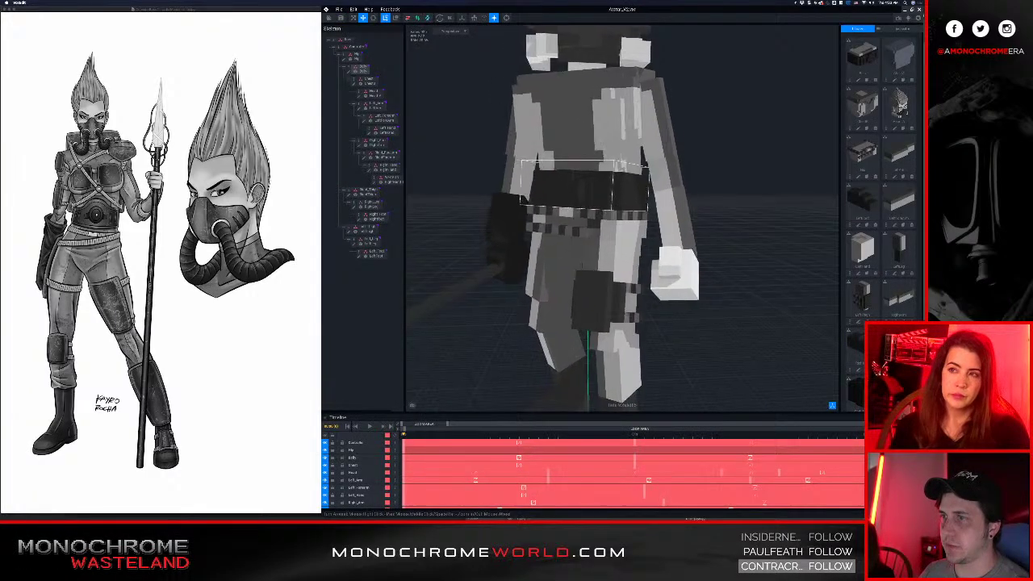
pyautogui.scroll(-3, 581, 264)
pyautogui.rightClick(439, 455)
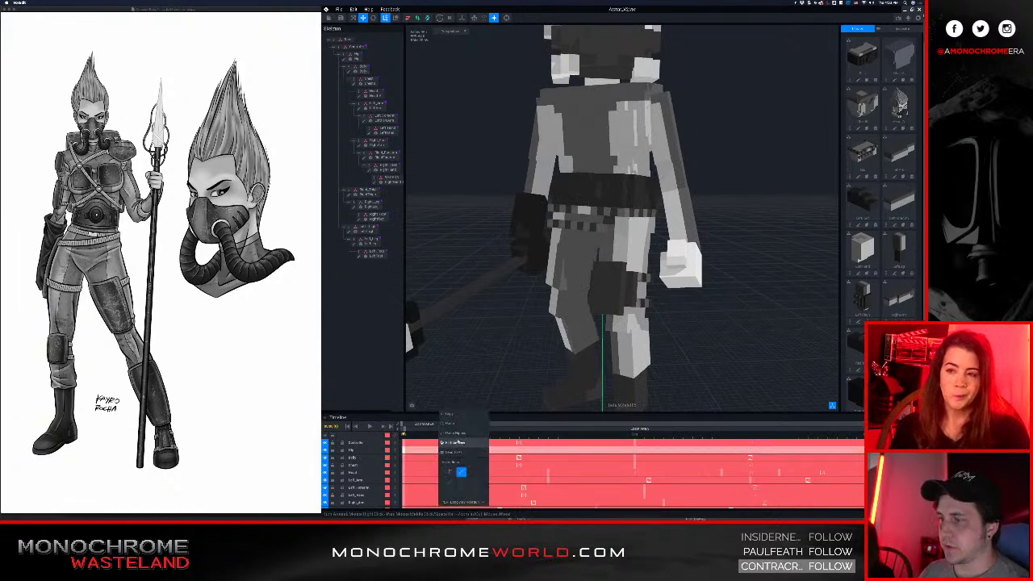
pyautogui.click(487, 394)
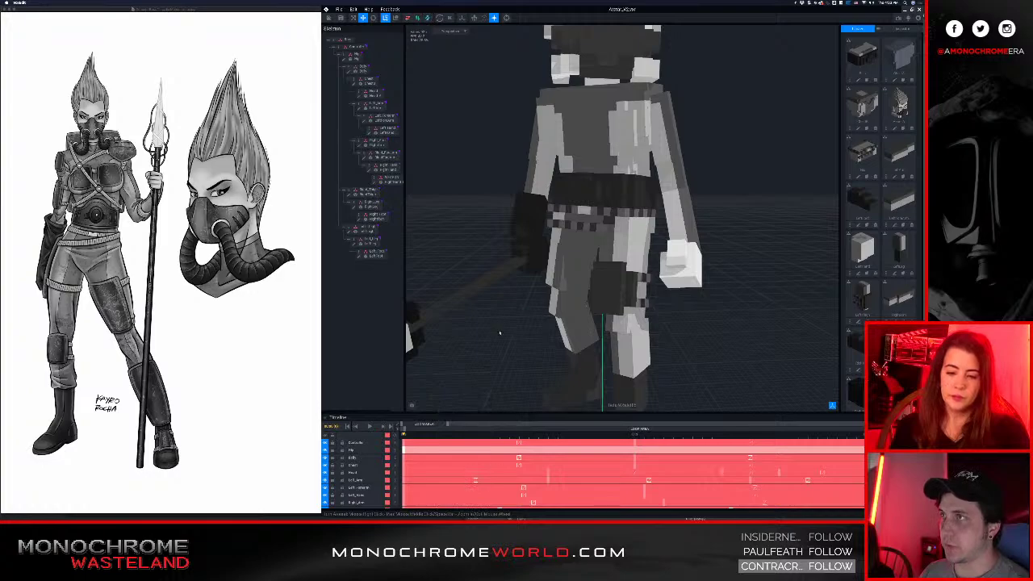
pyautogui.scroll(-3, 579, 200)
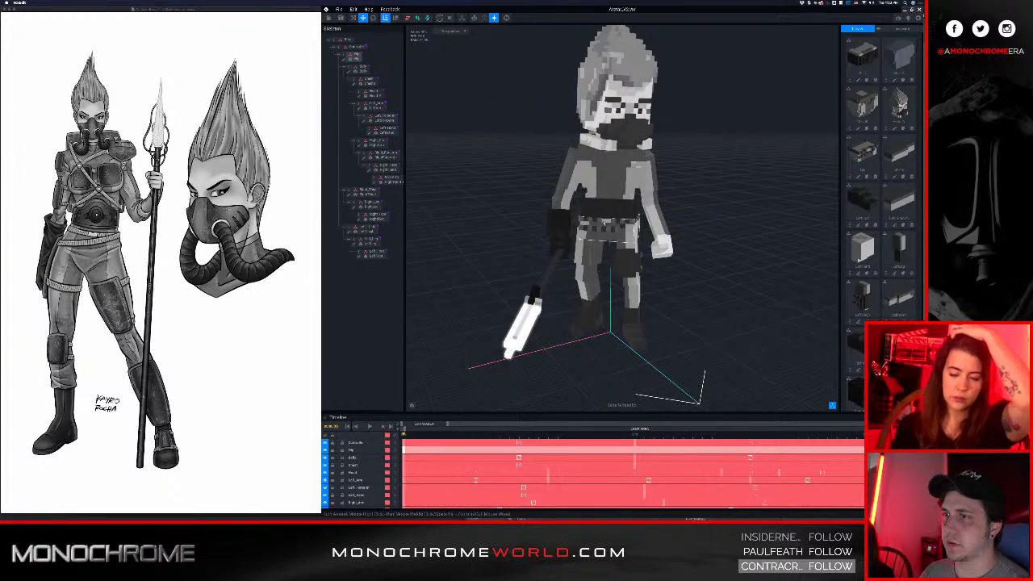
pyautogui.scroll(5, 606, 225)
pyautogui.moveTo(588, 266); pyautogui.dragTo(589, 232, button='middle')
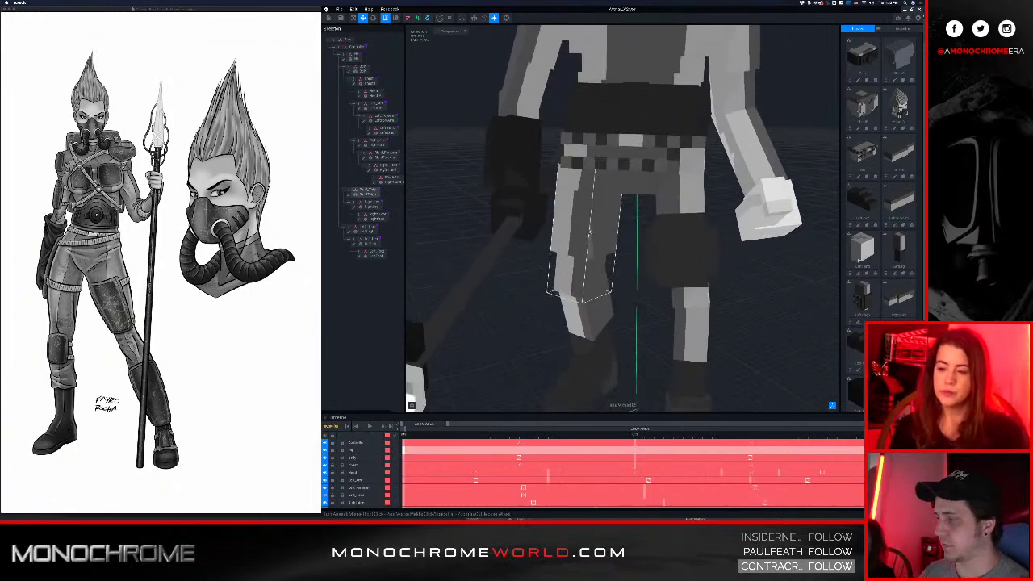
pyautogui.scroll(2, 620, 269)
pyautogui.scroll(-2, 605, 283)
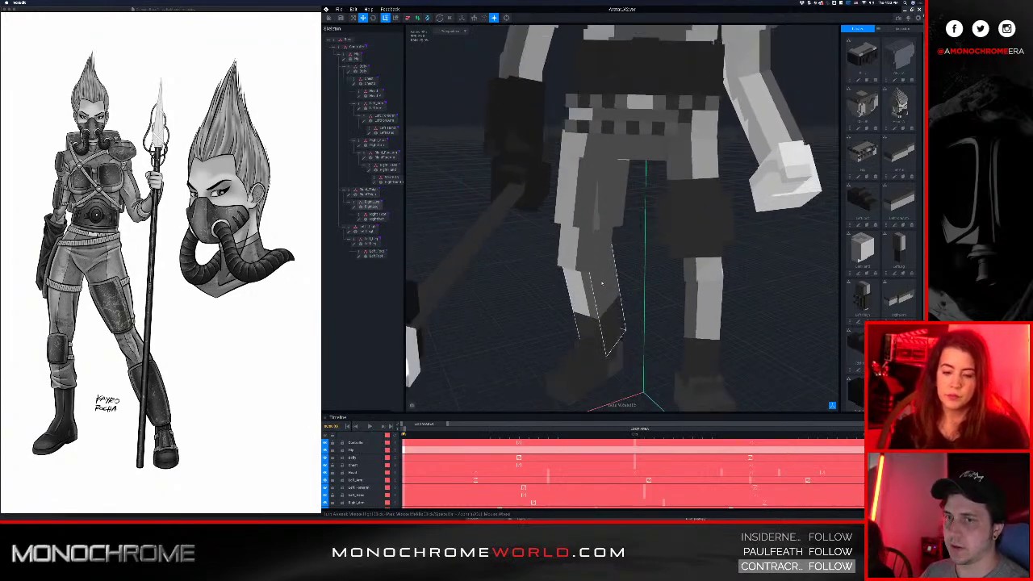
pyautogui.moveTo(602, 294); pyautogui.dragTo(628, 289, button='right')
pyautogui.scroll(-2, 630, 291)
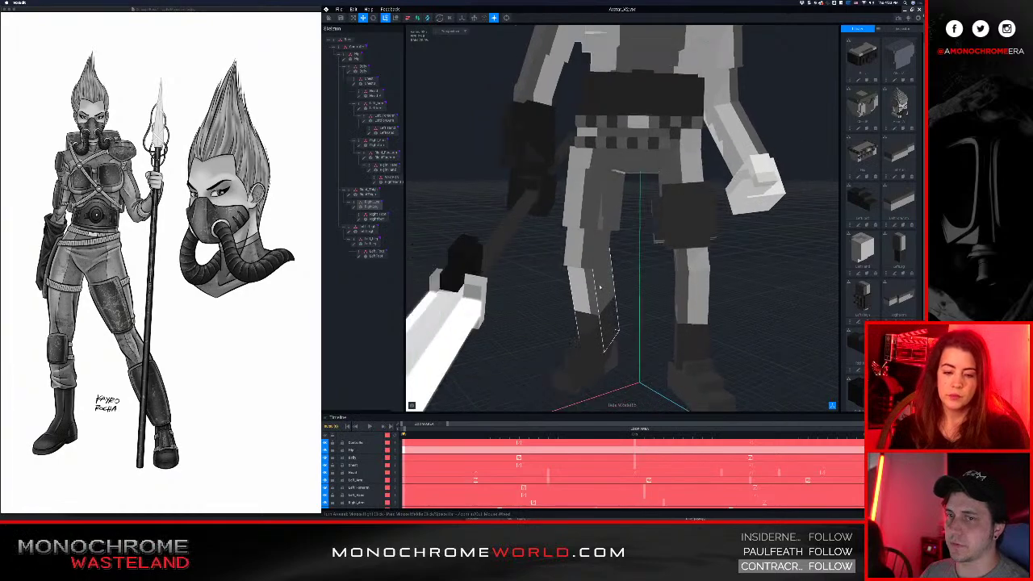
pyautogui.moveTo(597, 335); pyautogui.dragTo(597, 323, button='middle')
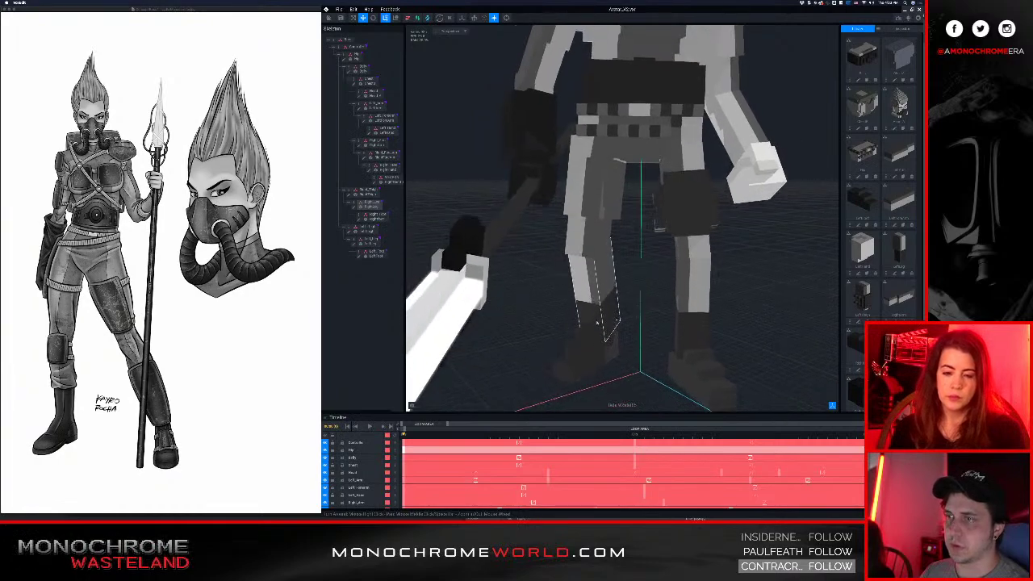
# - Open the right thigh model for editing and view its front and lower end
pyautogui.click(565, 238)
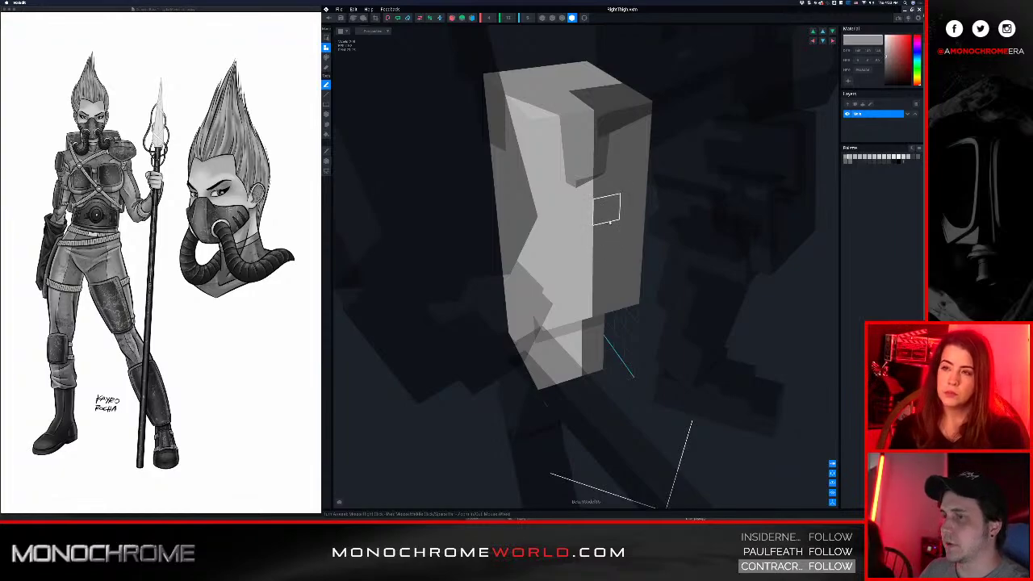
pyautogui.scroll(-3, 599, 221)
pyautogui.moveTo(592, 234)
pyautogui.mouseDown(button='right')
pyautogui.moveTo(602, 238)
pyautogui.moveTo(589, 240)
pyautogui.mouseUp(button='right')
pyautogui.scroll(-2, 590, 233)
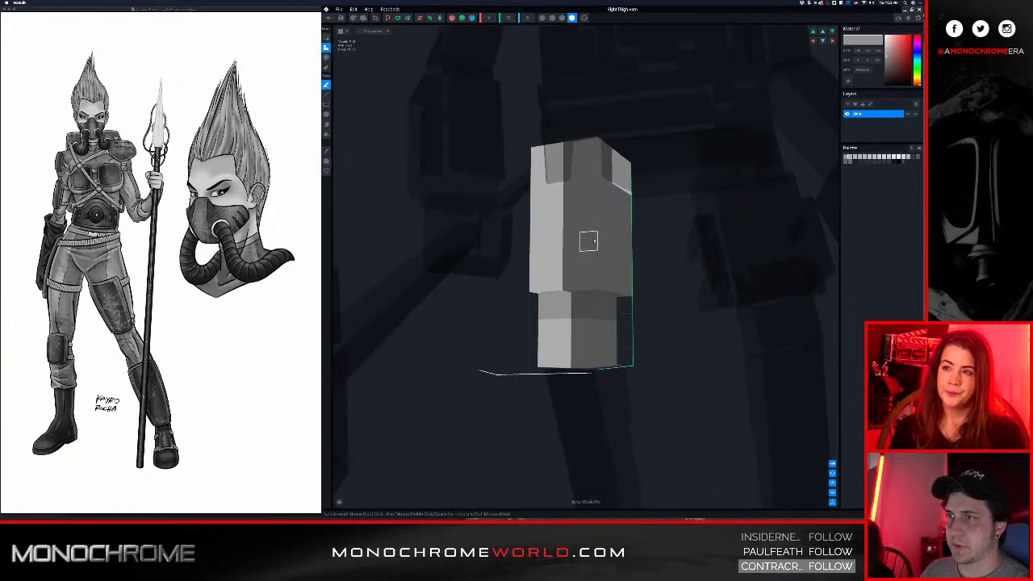
pyautogui.scroll(3, 588, 241)
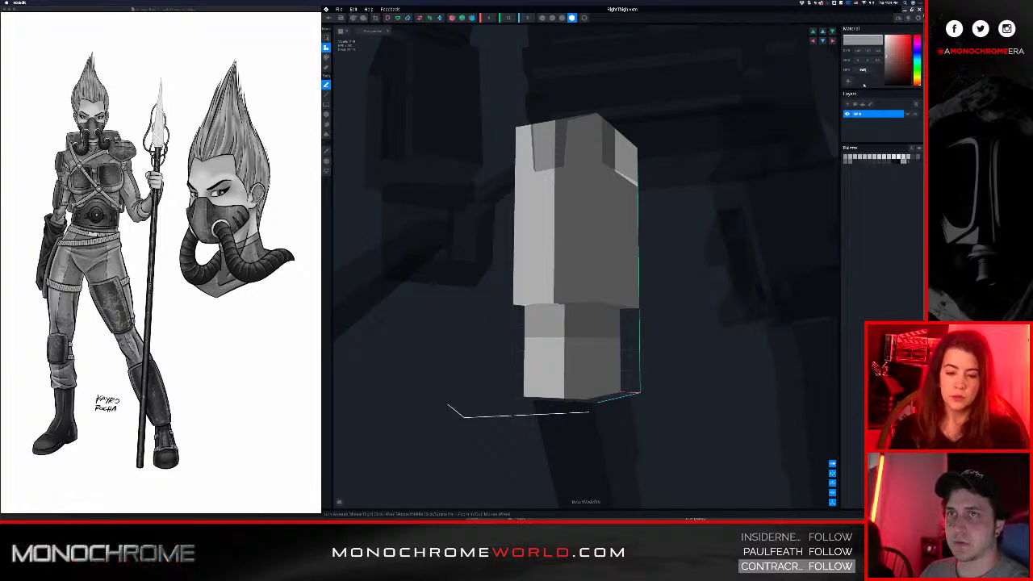
# - Set the active colour to hex 333333, save the right thigh model and return to the character rig
pyautogui.write('333333')
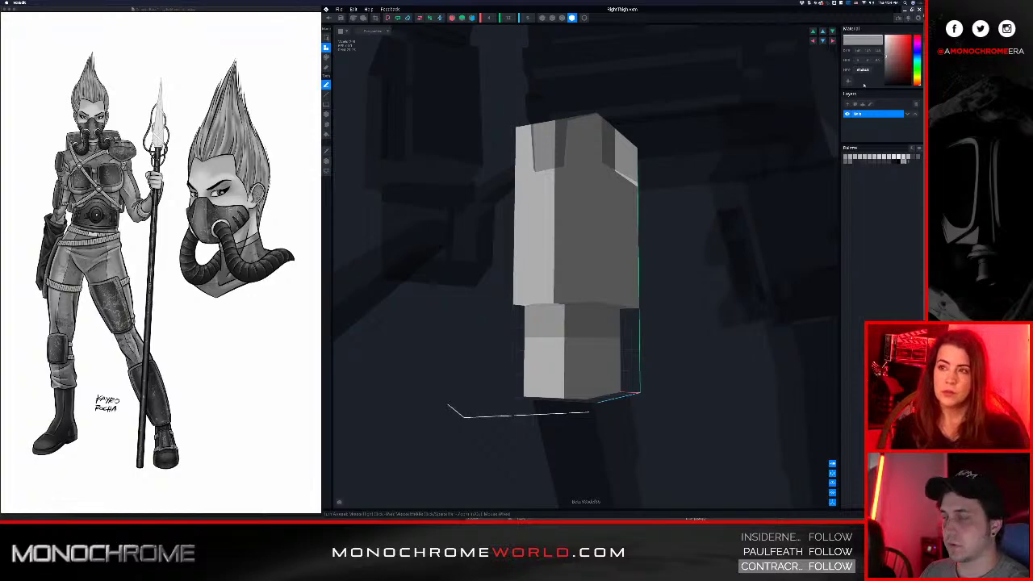
pyautogui.press('Return')
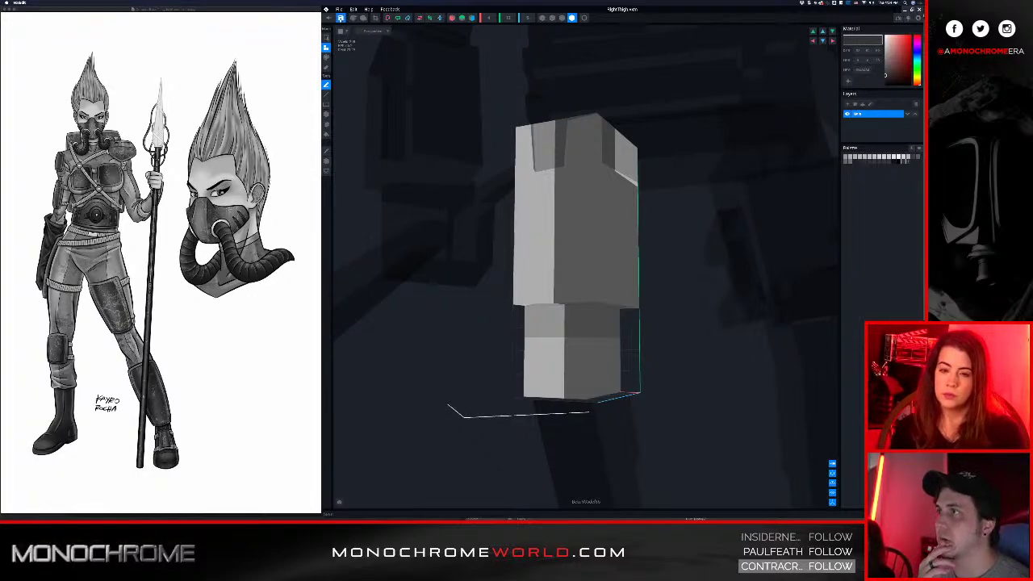
pyautogui.click(328, 18)
pyautogui.click(567, 153)
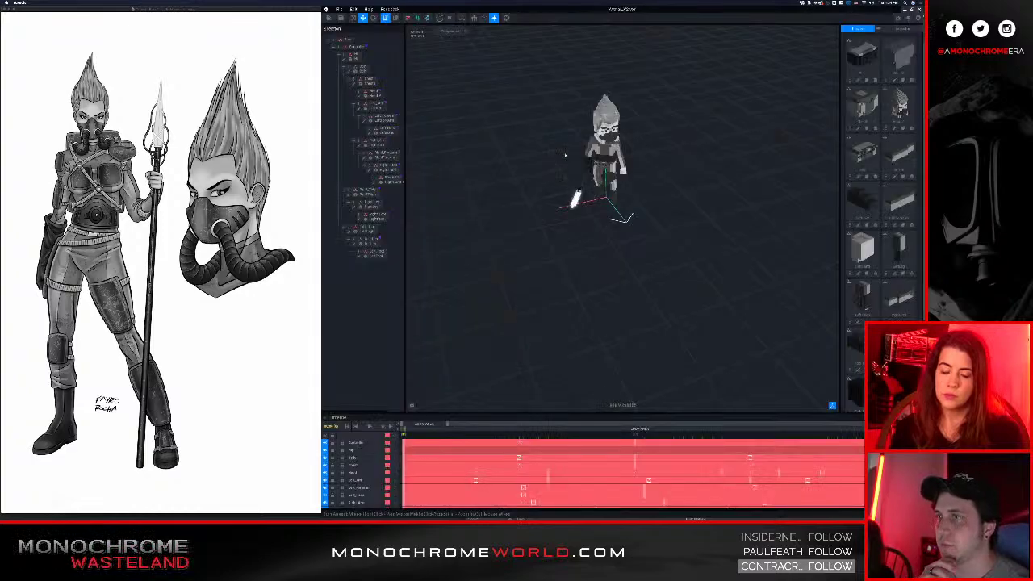
# - Apply the first, darkest interface theme in the preferences and check the character against it
pyautogui.click(339, 9)
pyautogui.click(347, 16)
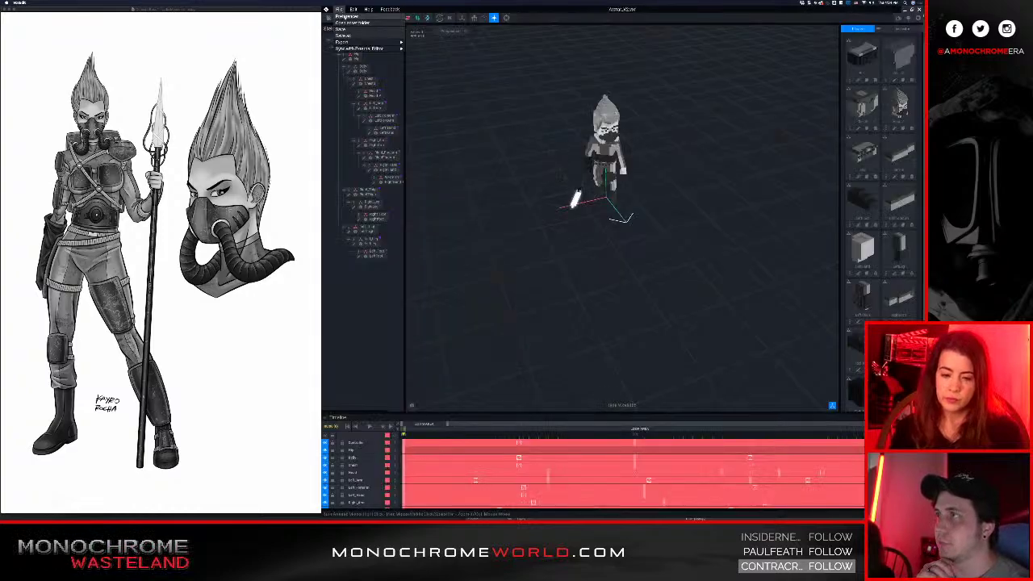
pyautogui.click(399, 78)
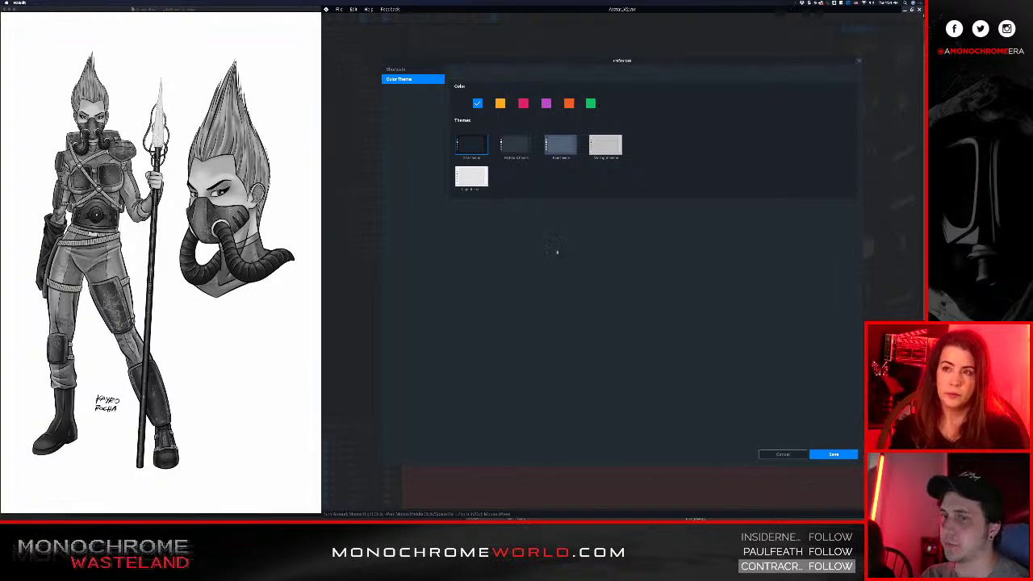
pyautogui.click(820, 455)
pyautogui.scroll(5, 565, 178)
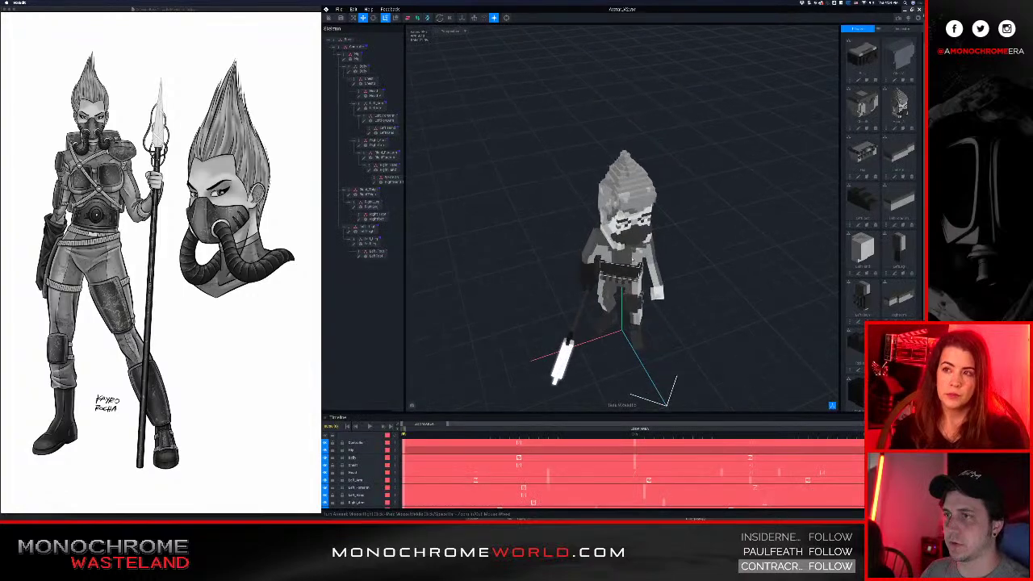
pyautogui.moveTo(557, 210); pyautogui.dragTo(538, 125, button='right')
pyautogui.moveTo(538, 124); pyautogui.dragTo(521, 105, button='middle')
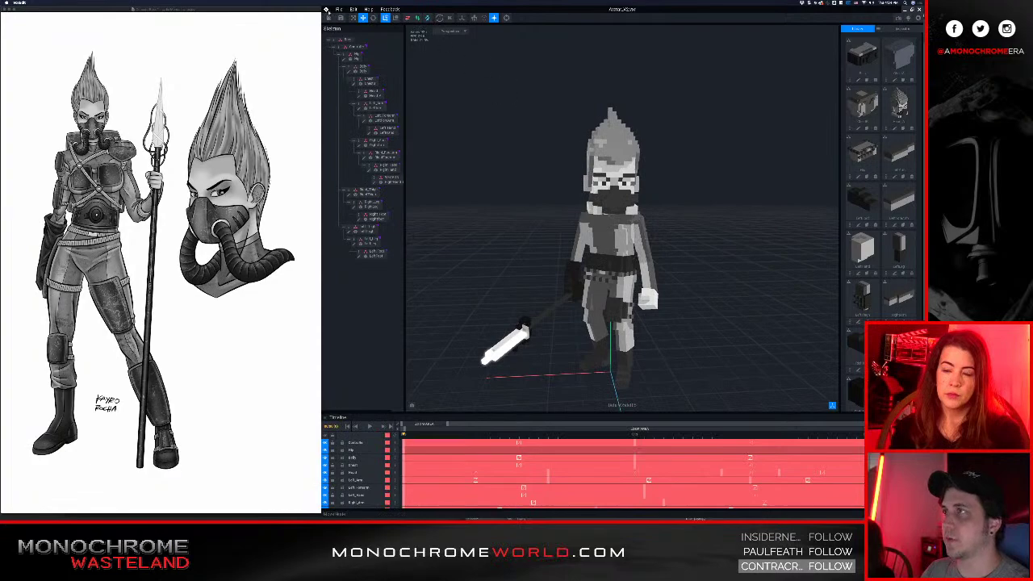
# - Switch the interface to the blue-grey colour theme in the preferences and save the change
pyautogui.click(340, 9)
pyautogui.click(348, 16)
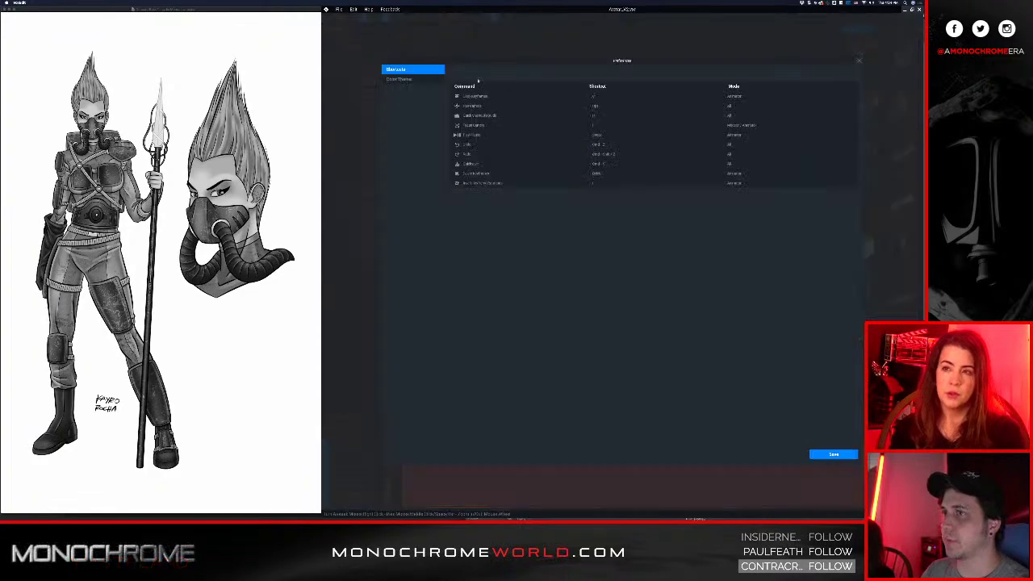
pyautogui.click(407, 78)
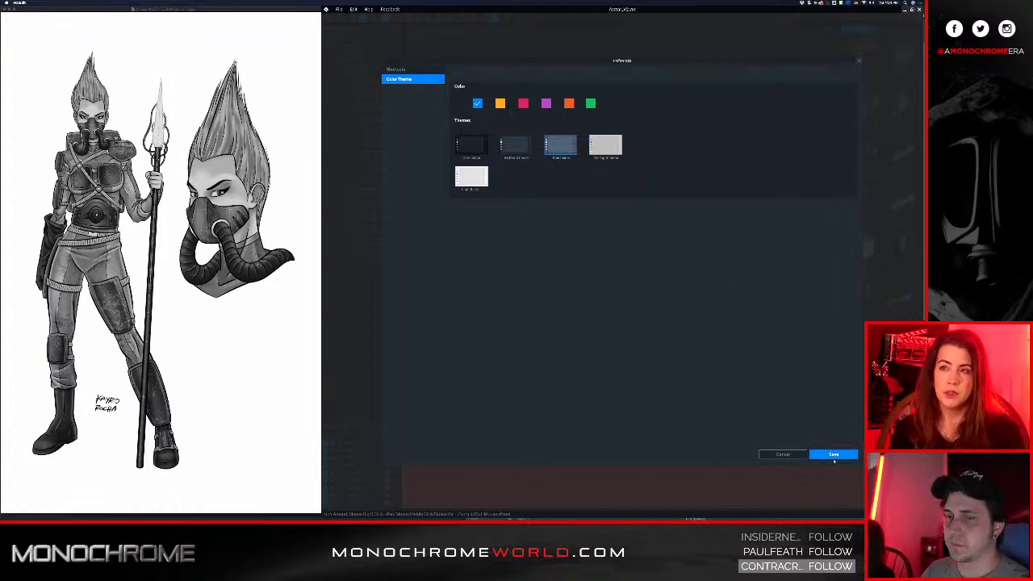
pyautogui.click(835, 455)
pyautogui.click(596, 153)
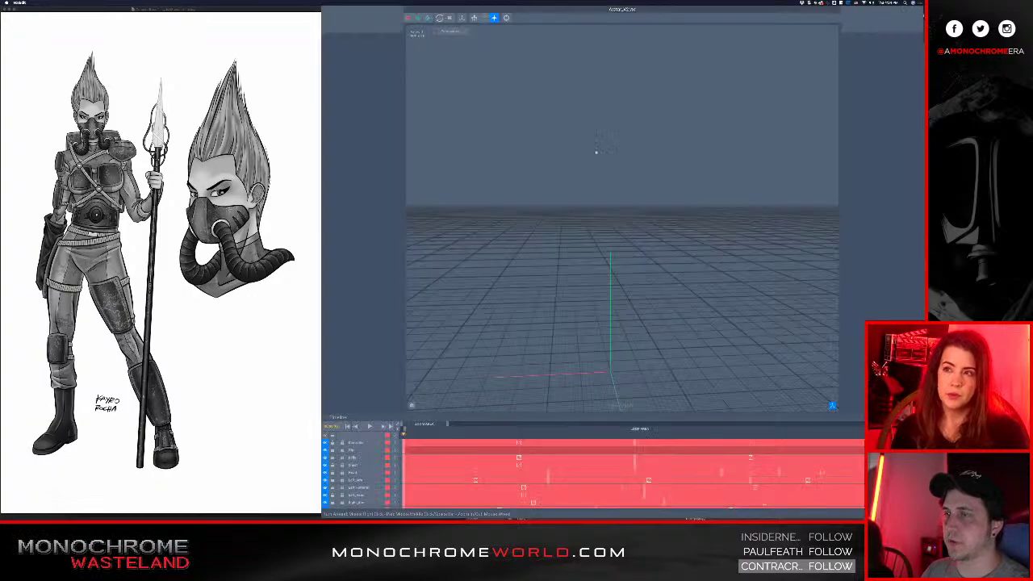
# - Examine the full character's torso, belt, legs and spear from several angles and distances
pyautogui.moveTo(616, 228); pyautogui.dragTo(637, 246, button='right')
pyautogui.scroll(2, 443, 212)
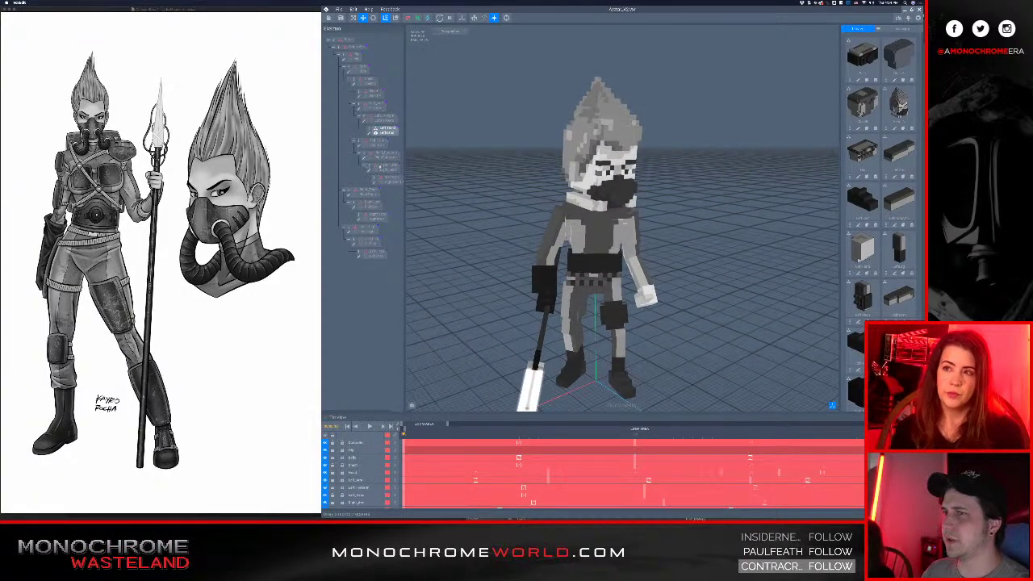
pyautogui.scroll(4, 633, 229)
pyautogui.moveTo(635, 229); pyautogui.dragTo(611, 239, button='right')
pyautogui.moveTo(637, 340); pyautogui.dragTo(592, 240)
pyautogui.scroll(-1, 591, 239)
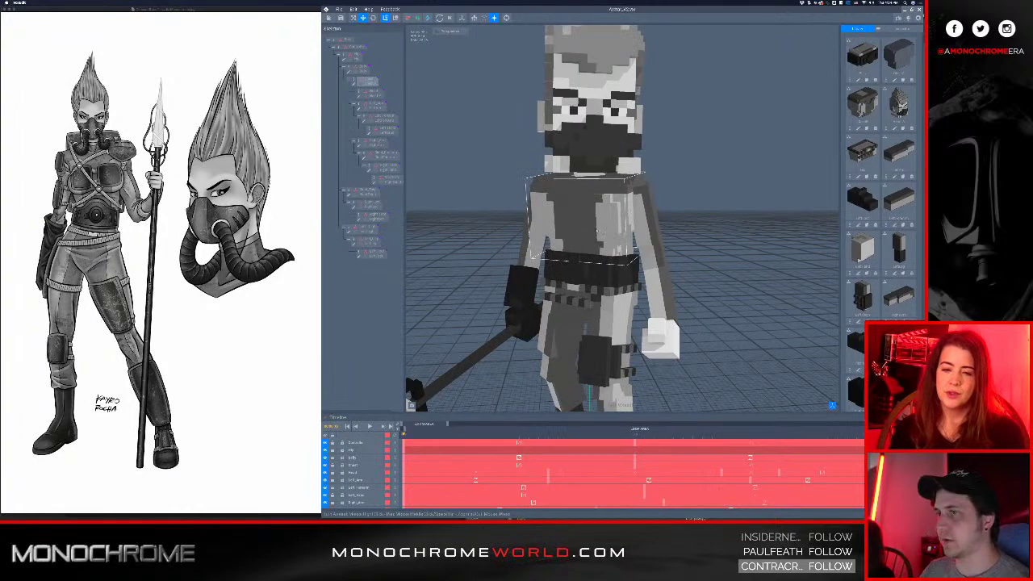
pyautogui.moveTo(599, 232); pyautogui.dragTo(611, 232, button='right')
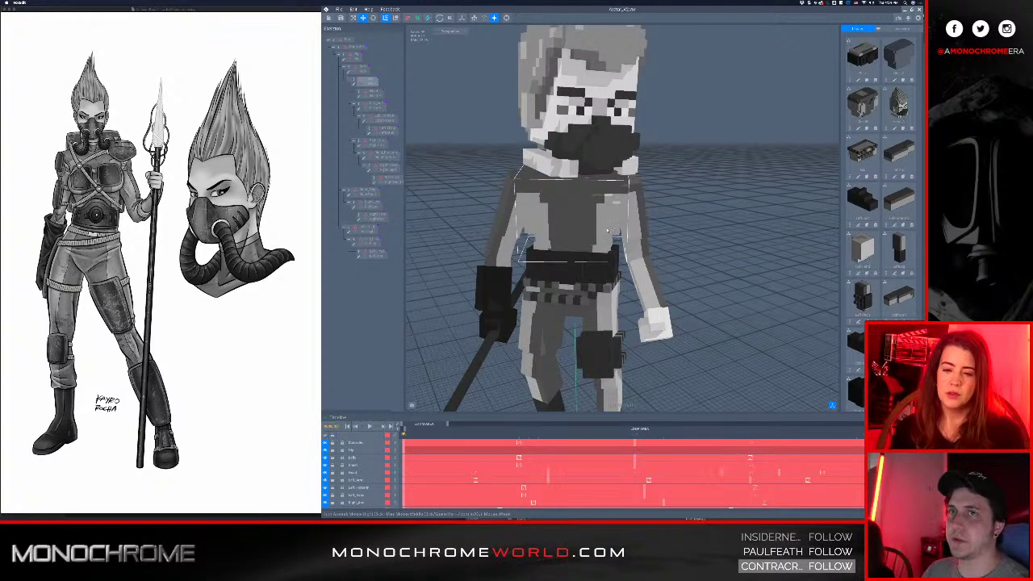
pyautogui.scroll(-8, 607, 231)
pyautogui.scroll(5, 564, 195)
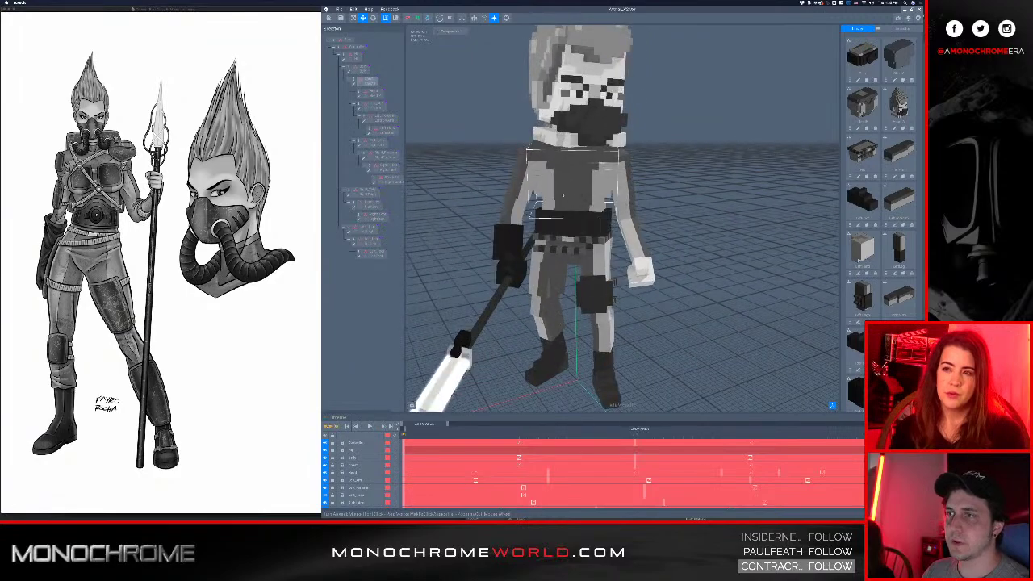
pyautogui.click(489, 305)
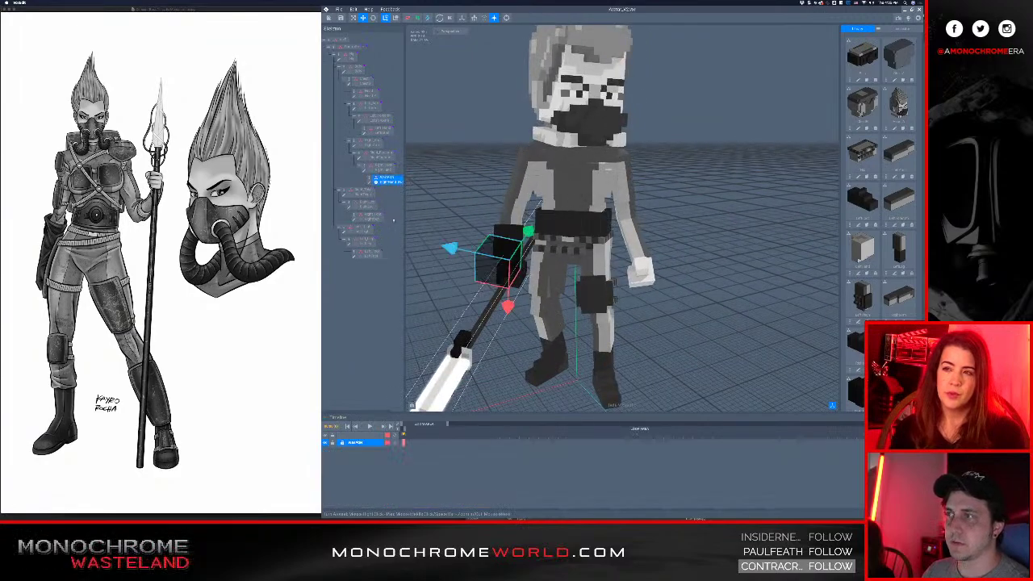
pyautogui.moveTo(585, 210); pyautogui.dragTo(621, 219, button='middle')
pyautogui.scroll(-3, 620, 220)
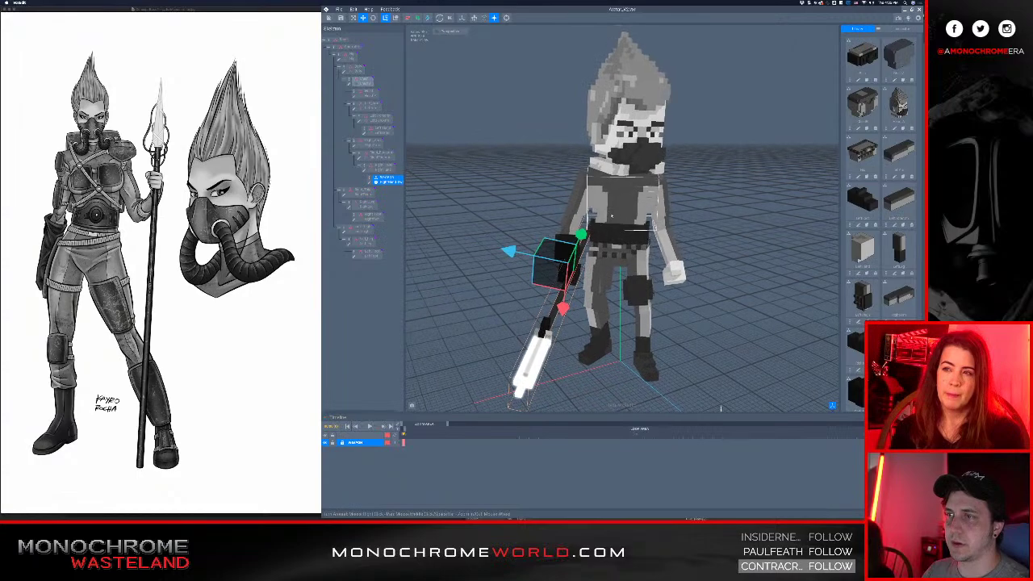
pyautogui.moveTo(619, 221); pyautogui.dragTo(614, 218)
pyautogui.scroll(-1, 614, 218)
pyautogui.click(702, 200)
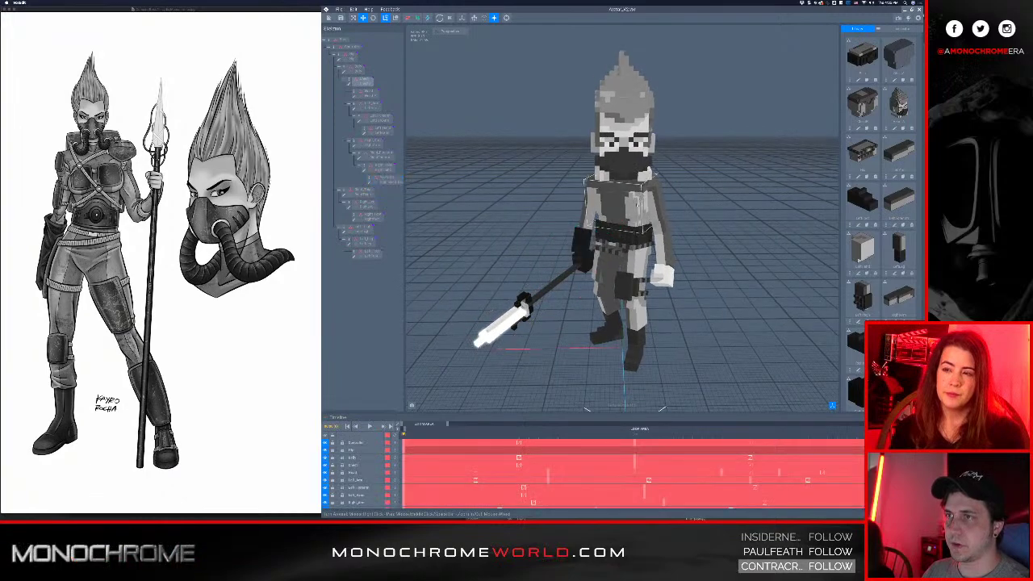
pyautogui.moveTo(637, 203); pyautogui.dragTo(658, 209, button='right')
# - Open the right thigh model for editing and build a dark knee pad block across its lower front
pyautogui.click(598, 272)
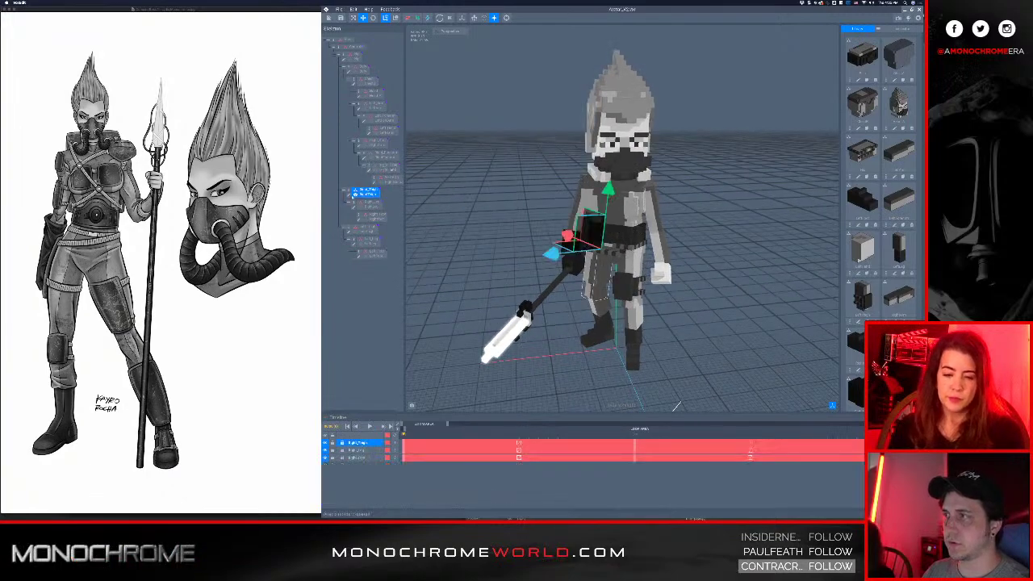
pyautogui.click(351, 194)
pyautogui.moveTo(552, 300); pyautogui.dragTo(580, 288, button='right')
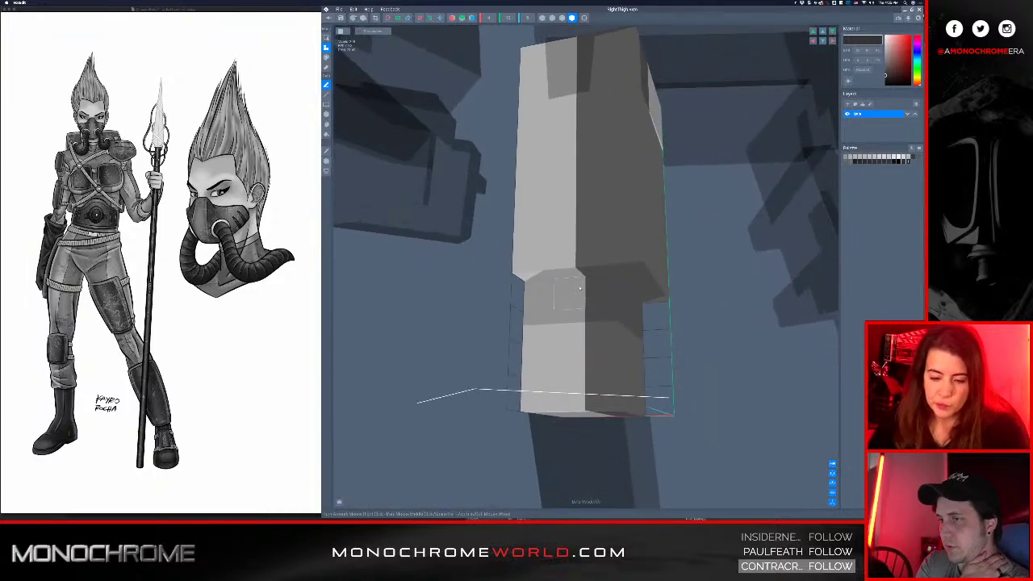
pyautogui.moveTo(575, 309); pyautogui.dragTo(556, 280, button='right')
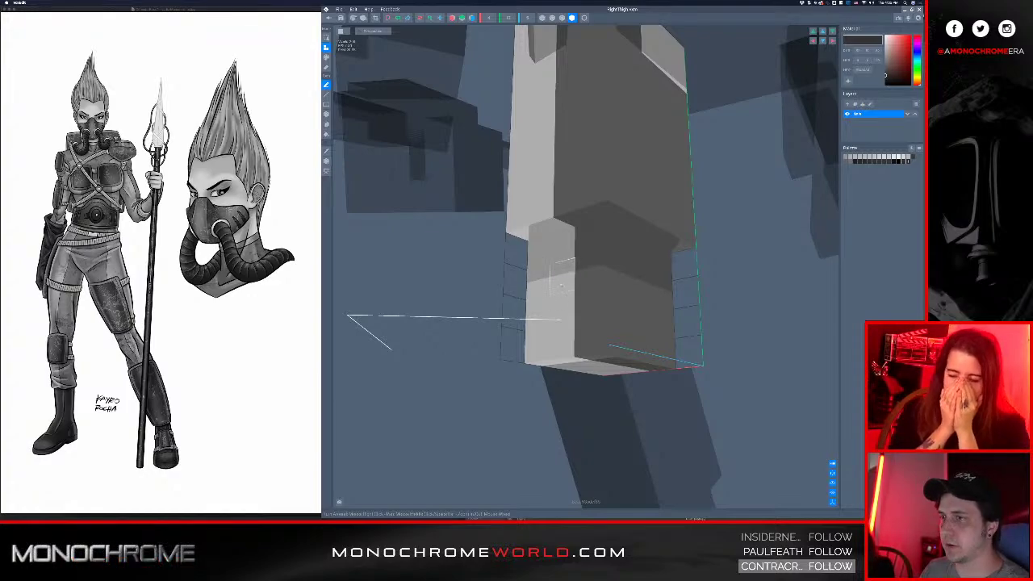
pyautogui.moveTo(570, 281)
pyautogui.mouseDown()
pyautogui.moveTo(569, 333)
pyautogui.moveTo(539, 313)
pyautogui.mouseUp()
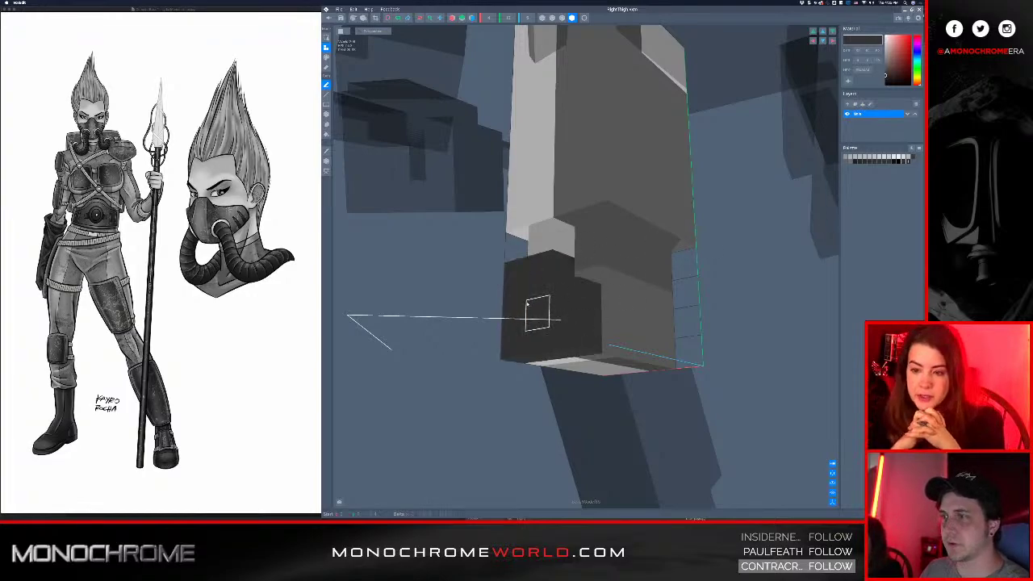
pyautogui.click(571, 275)
# - Enlarge the right thigh model's width, extend the dark knee pad around its outer side and paint the pad's underside dark
pyautogui.moveTo(567, 281); pyautogui.dragTo(576, 291, button='right')
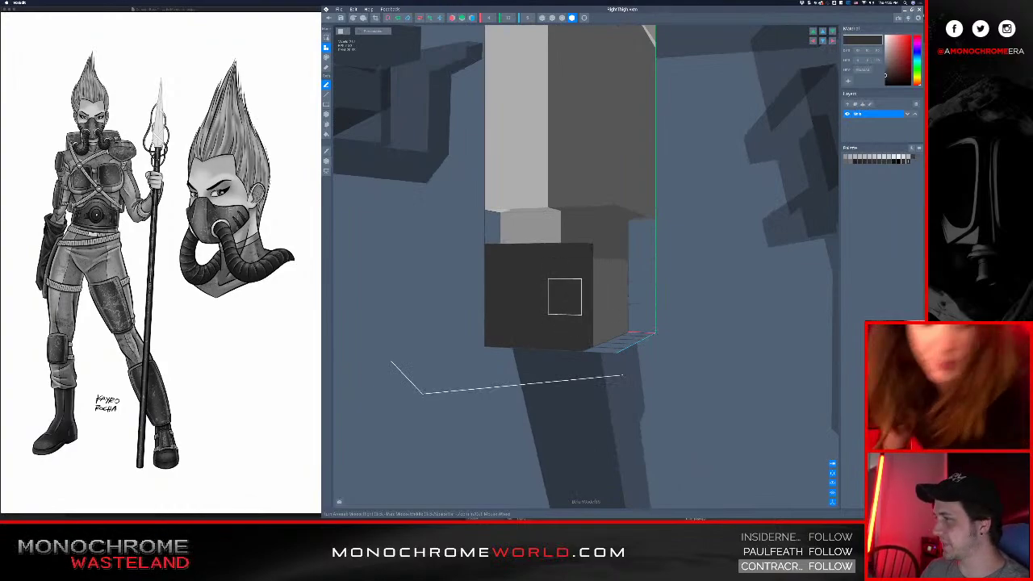
pyautogui.moveTo(581, 293)
pyautogui.mouseDown(button='right')
pyautogui.moveTo(568, 292)
pyautogui.moveTo(609, 280)
pyautogui.moveTo(590, 284)
pyautogui.mouseUp(button='right')
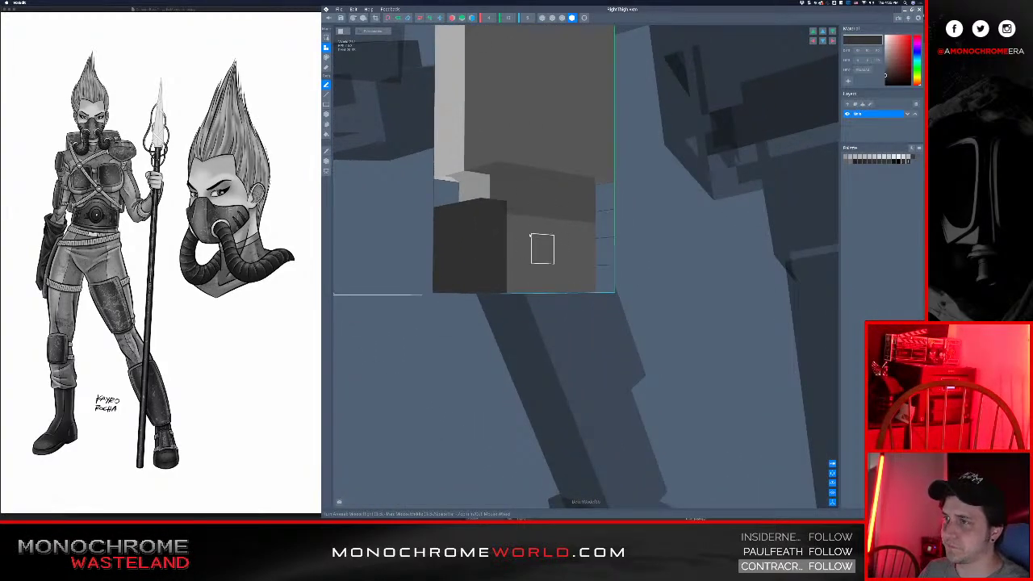
pyautogui.moveTo(489, 261); pyautogui.dragTo(432, 255, button='right')
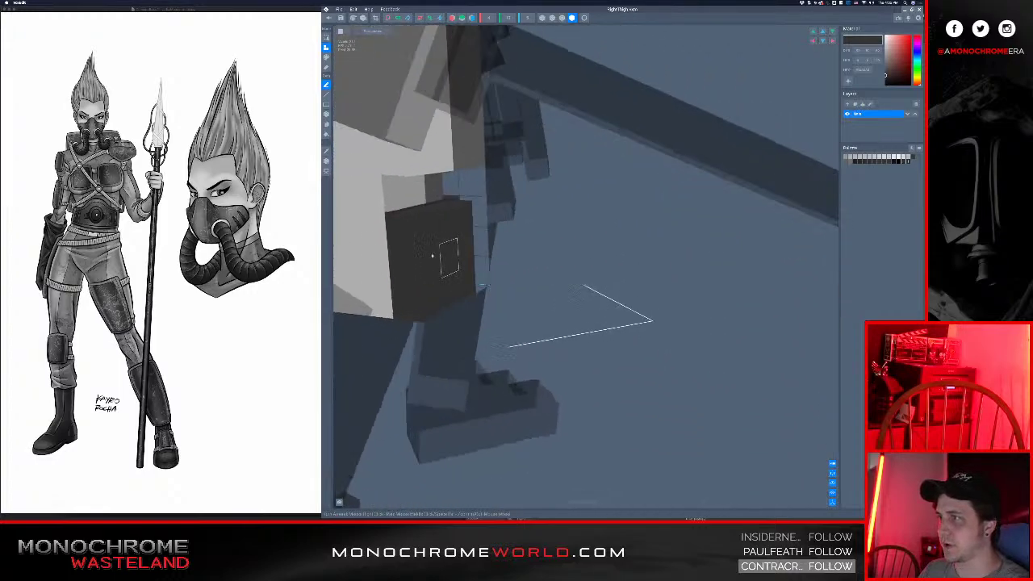
pyautogui.moveTo(368, 237); pyautogui.dragTo(482, 270, button='right')
pyautogui.scroll(-3, 404, 245)
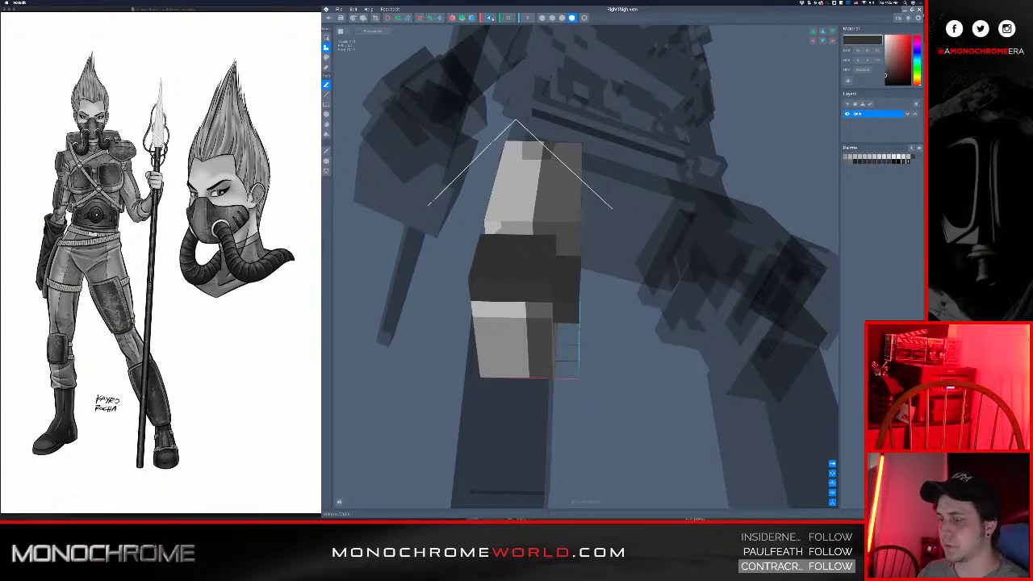
pyautogui.click(491, 18)
pyautogui.moveTo(508, 233); pyautogui.dragTo(553, 251, button='right')
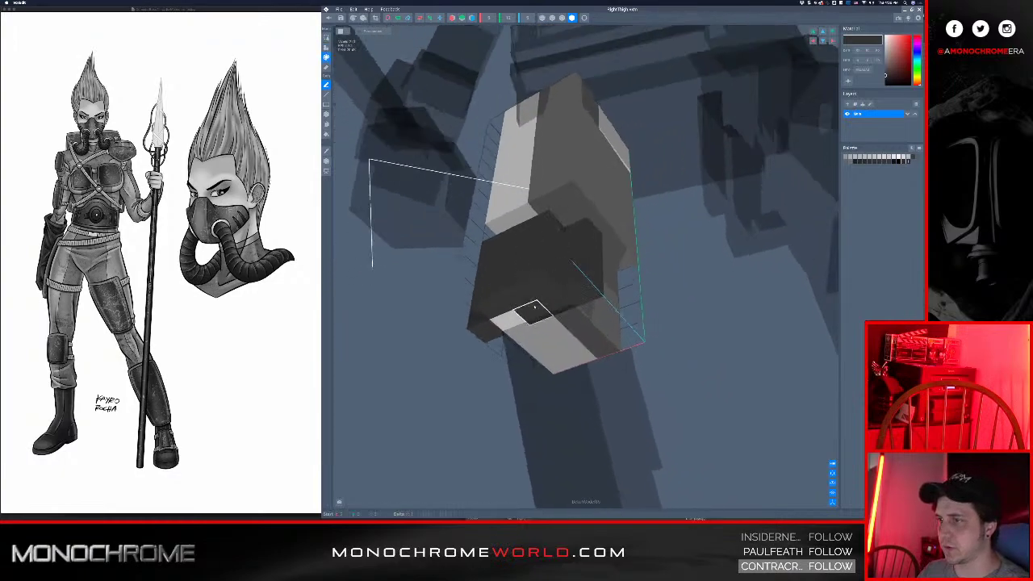
pyautogui.moveTo(515, 311); pyautogui.dragTo(508, 318)
pyautogui.moveTo(519, 299); pyautogui.dragTo(508, 247, button='right')
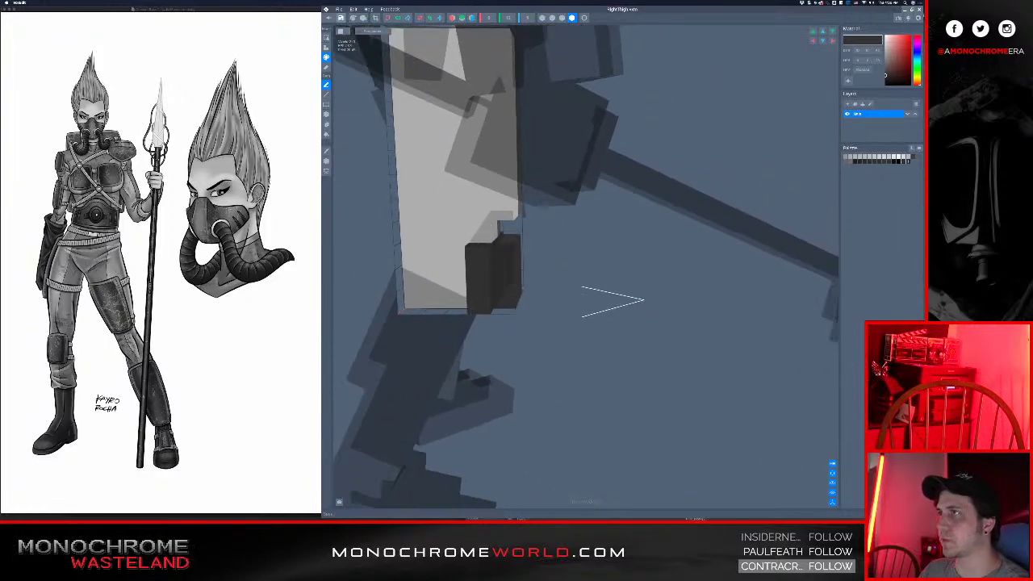
# - Save the right thigh model, return to the character rig and view the knee pad from the front and side
pyautogui.click(333, 18)
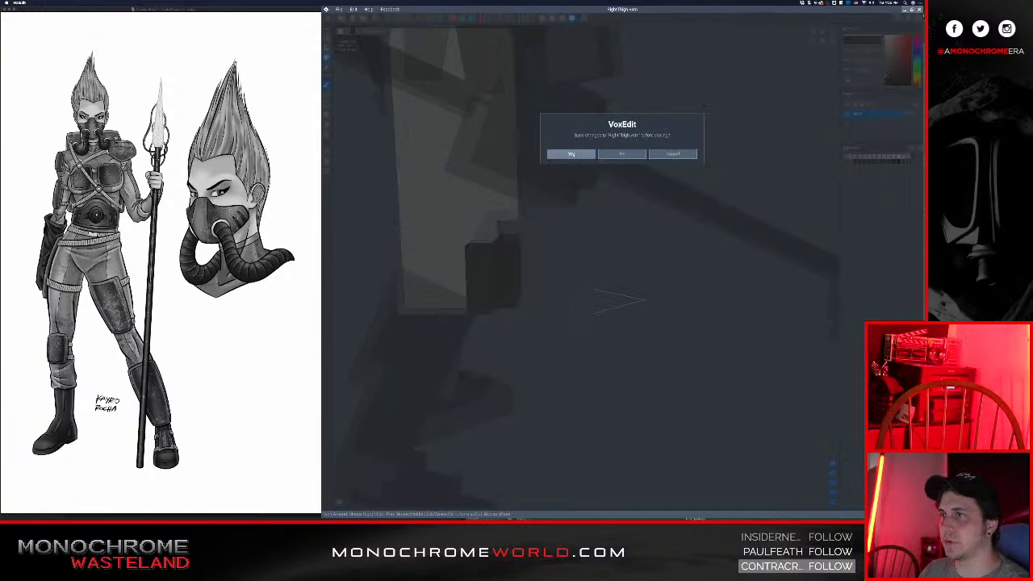
pyautogui.click(571, 154)
pyautogui.moveTo(571, 156); pyautogui.dragTo(555, 221, button='middle')
pyautogui.scroll(5, 553, 227)
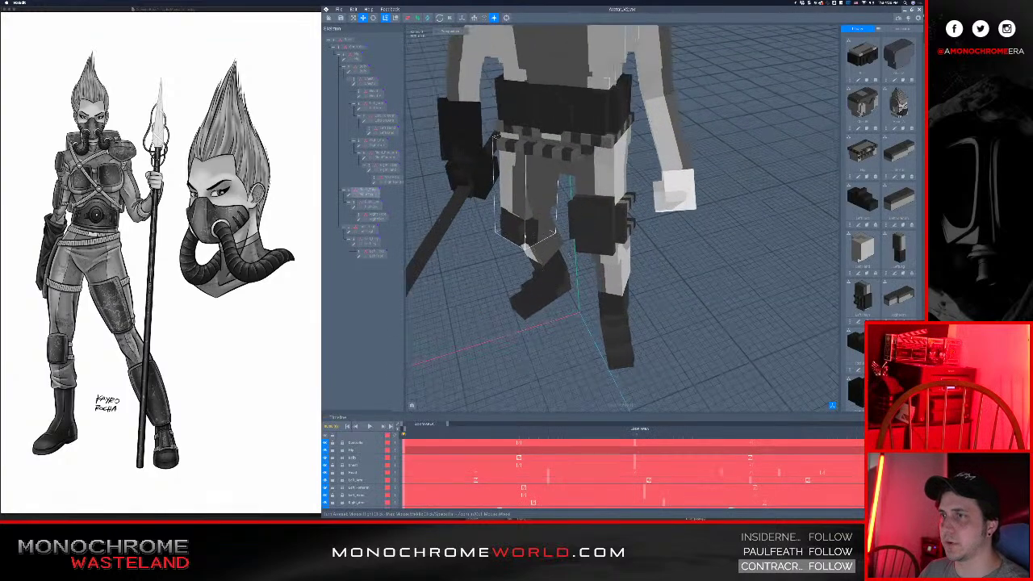
pyautogui.moveTo(553, 232); pyautogui.dragTo(630, 191, button='right')
# - Open the right lower leg model and add a dark block 3 voxels wide and 2 high across its upper front
pyautogui.click(486, 265)
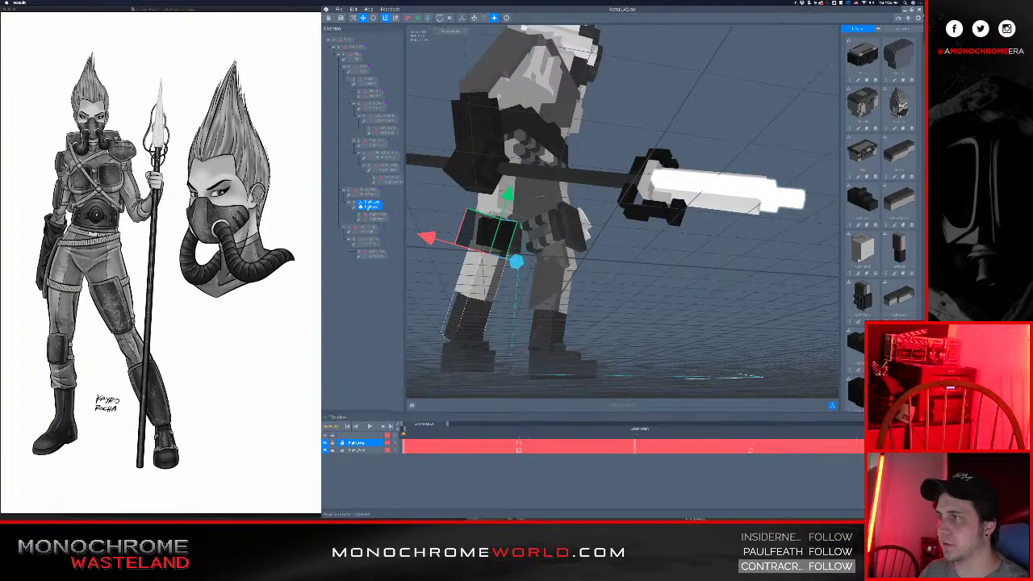
pyautogui.click(354, 208)
pyautogui.moveTo(589, 242); pyautogui.dragTo(586, 224, button='right')
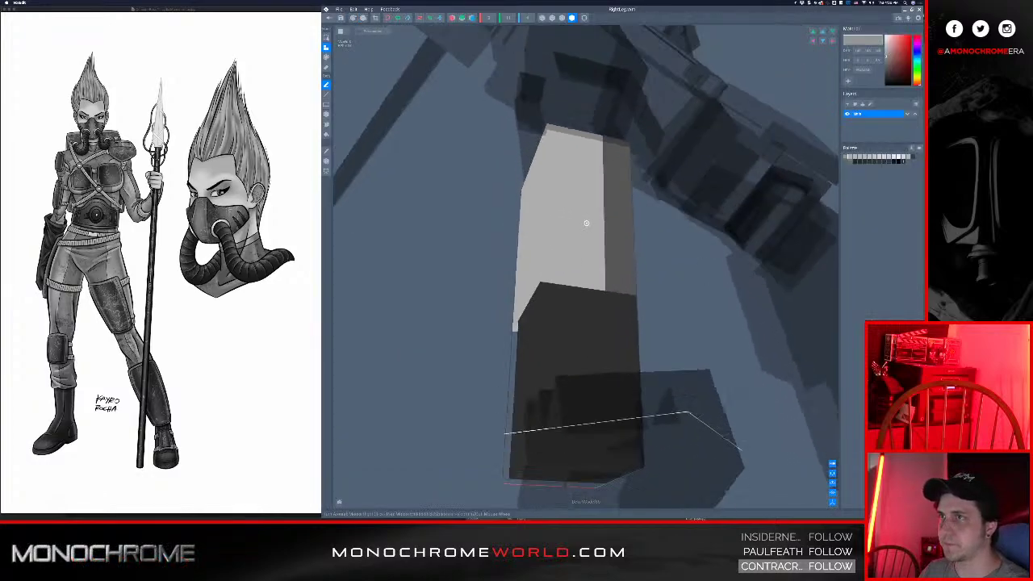
pyautogui.moveTo(587, 224); pyautogui.dragTo(589, 320, button='middle')
pyautogui.scroll(4, 590, 319)
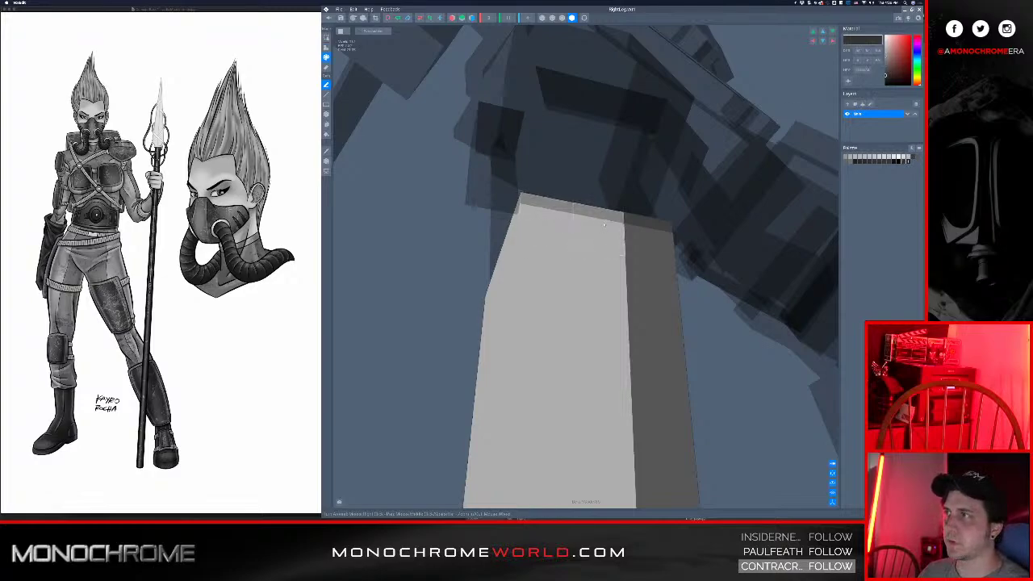
pyautogui.scroll(-4, 618, 233)
pyautogui.moveTo(601, 282); pyautogui.dragTo(590, 224, button='right')
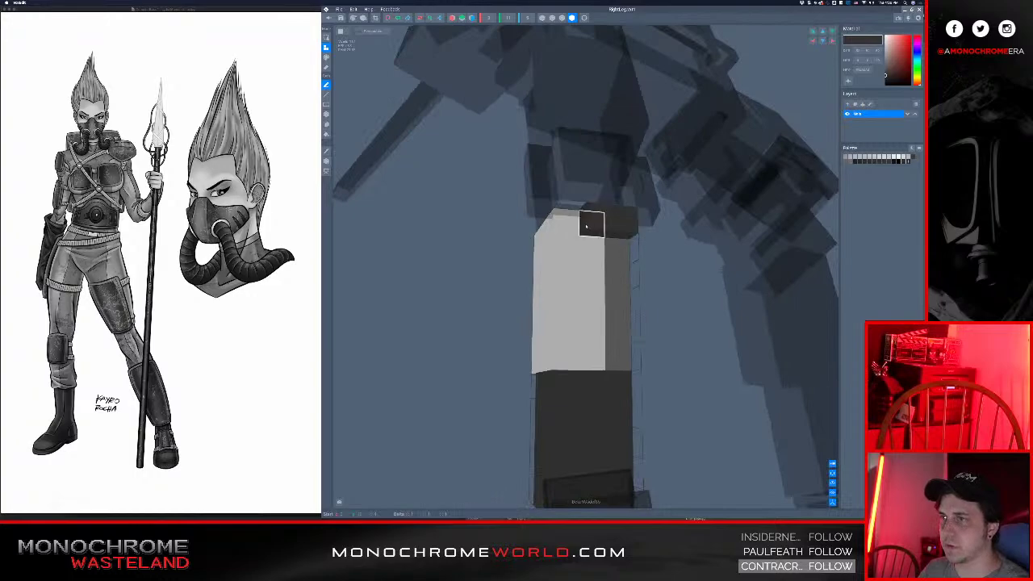
pyautogui.moveTo(586, 226); pyautogui.dragTo(566, 225)
pyautogui.moveTo(617, 248); pyautogui.dragTo(567, 247)
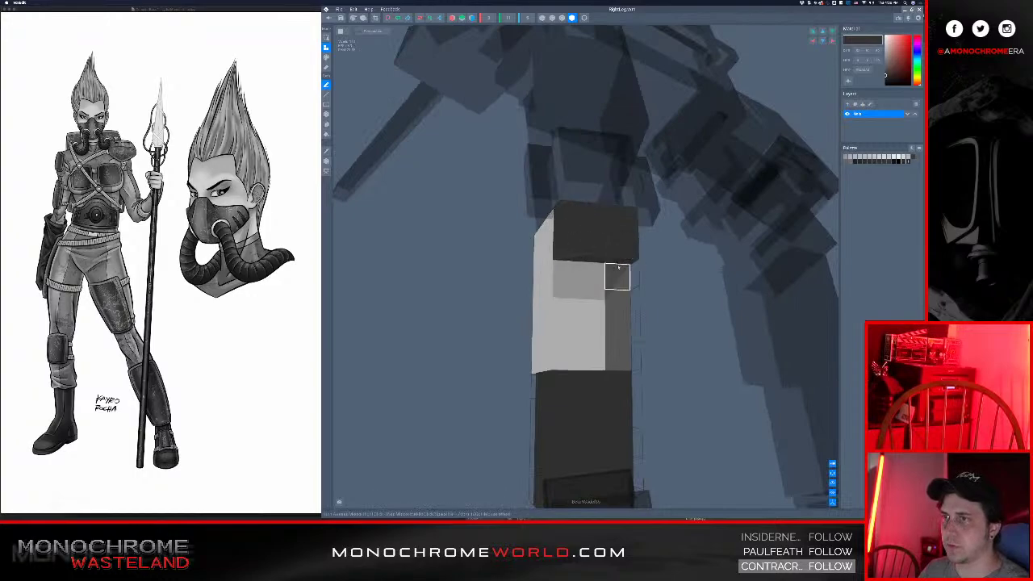
pyautogui.moveTo(619, 268)
pyautogui.mouseDown(button='right')
pyautogui.moveTo(612, 256)
pyautogui.moveTo(635, 272)
pyautogui.moveTo(611, 264)
pyautogui.mouseUp(button='right')
# - Set the right leg model's X size to 5 and shift all its voxels one voxel along the red axis
pyautogui.moveTo(672, 238); pyautogui.dragTo(630, 299, button='right')
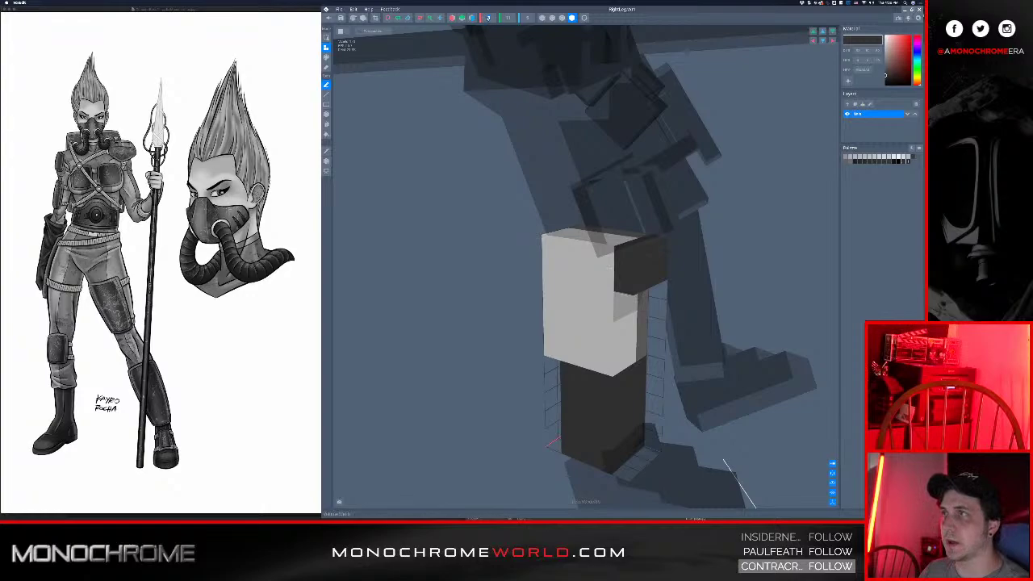
pyautogui.write('5')
pyautogui.press('Return')
pyautogui.moveTo(585, 269); pyautogui.dragTo(576, 282, button='right')
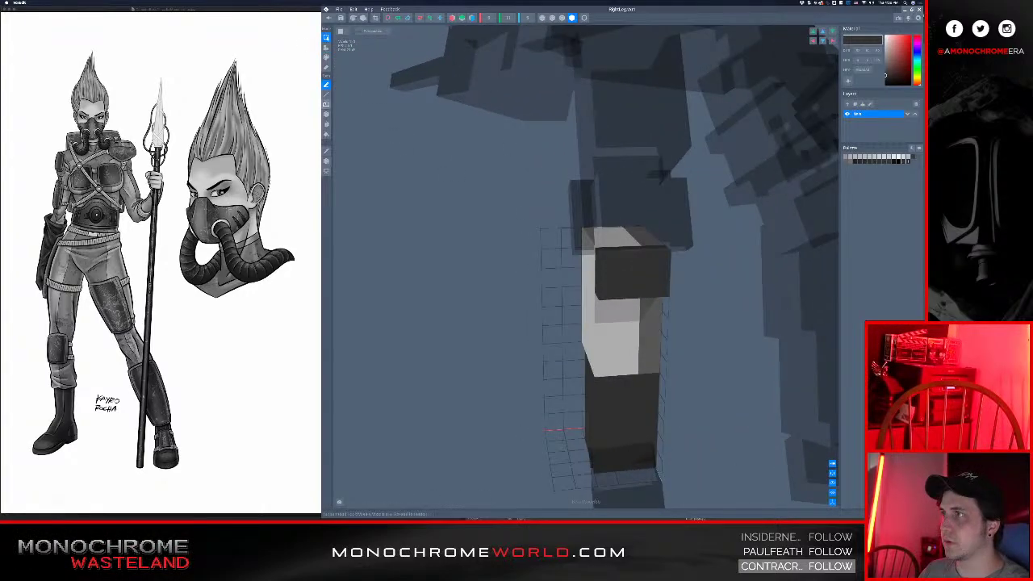
pyautogui.moveTo(517, 172); pyautogui.dragTo(726, 476)
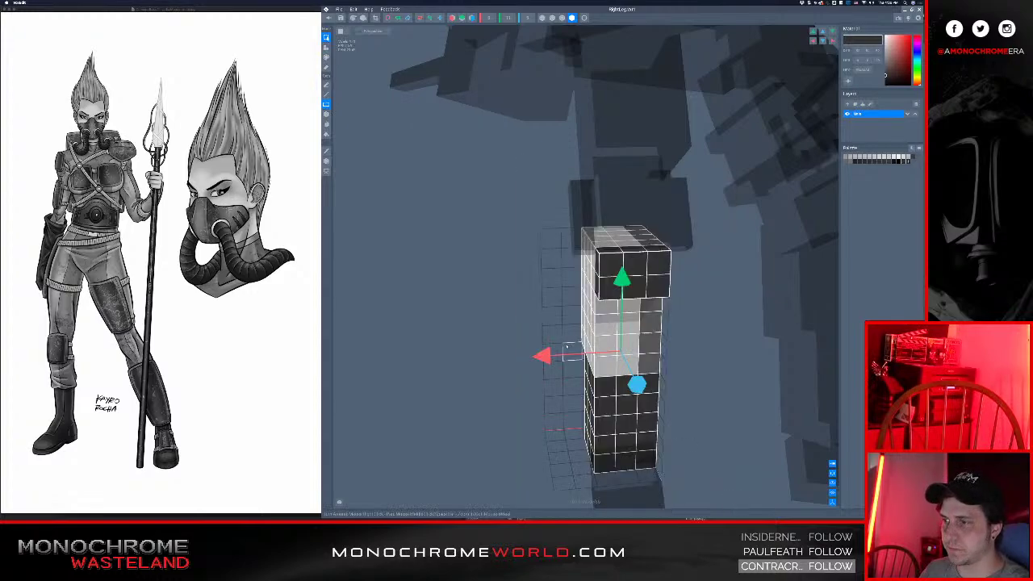
pyautogui.moveTo(540, 355)
pyautogui.mouseDown()
pyautogui.moveTo(494, 357)
pyautogui.moveTo(520, 357)
pyautogui.mouseUp()
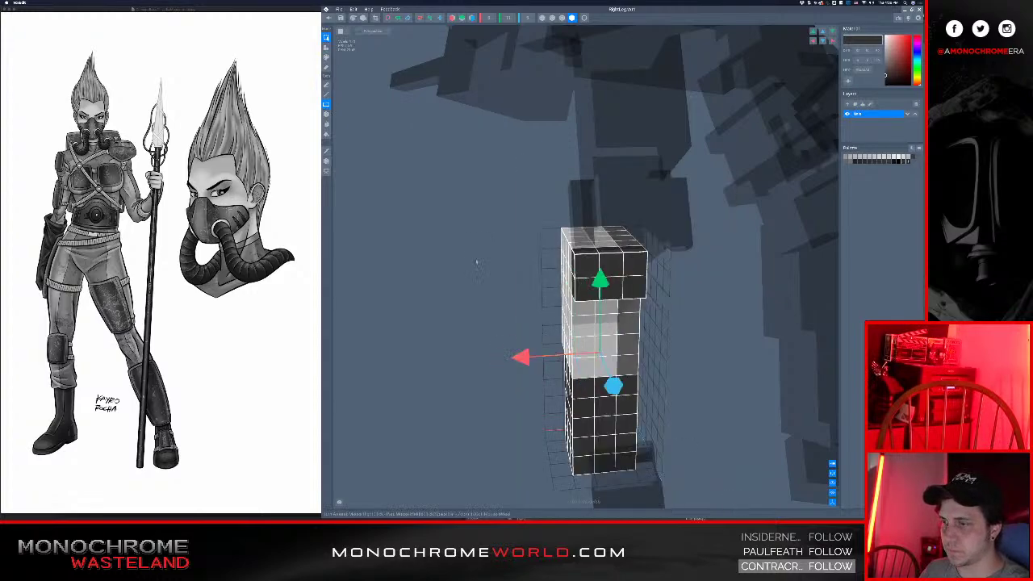
pyautogui.click(327, 48)
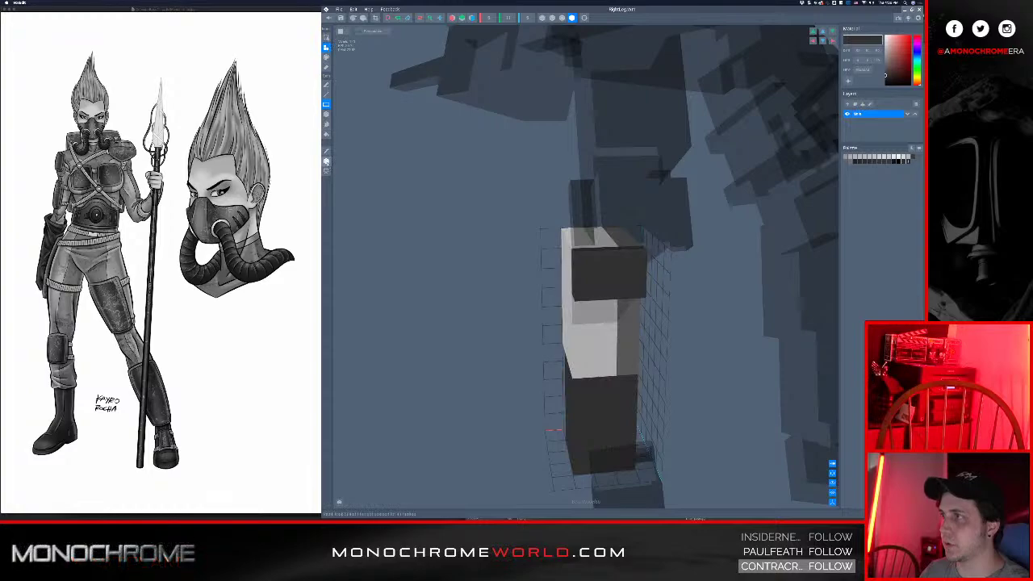
pyautogui.click(327, 162)
pyautogui.moveTo(555, 267); pyautogui.dragTo(534, 267)
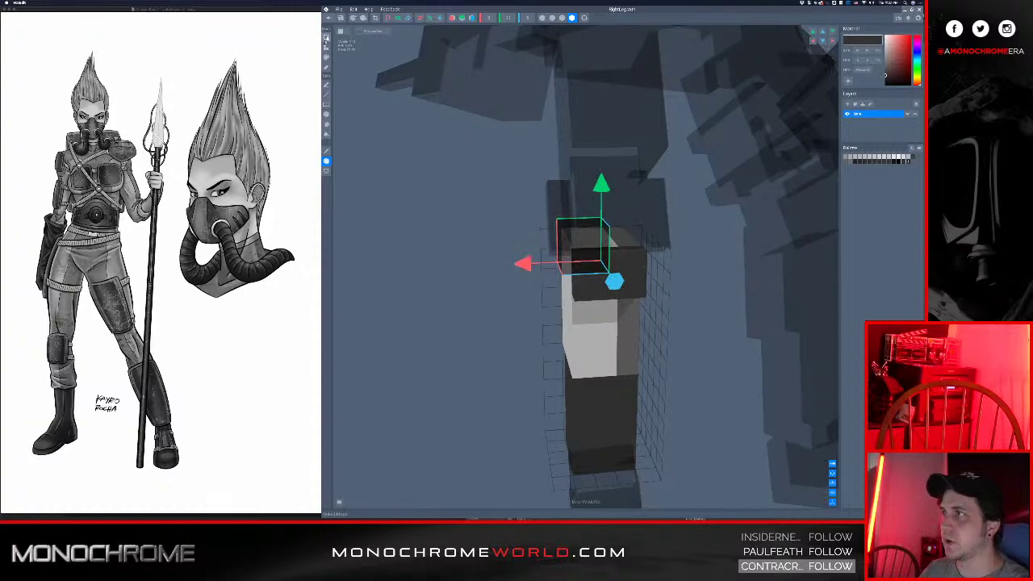
pyautogui.click(326, 51)
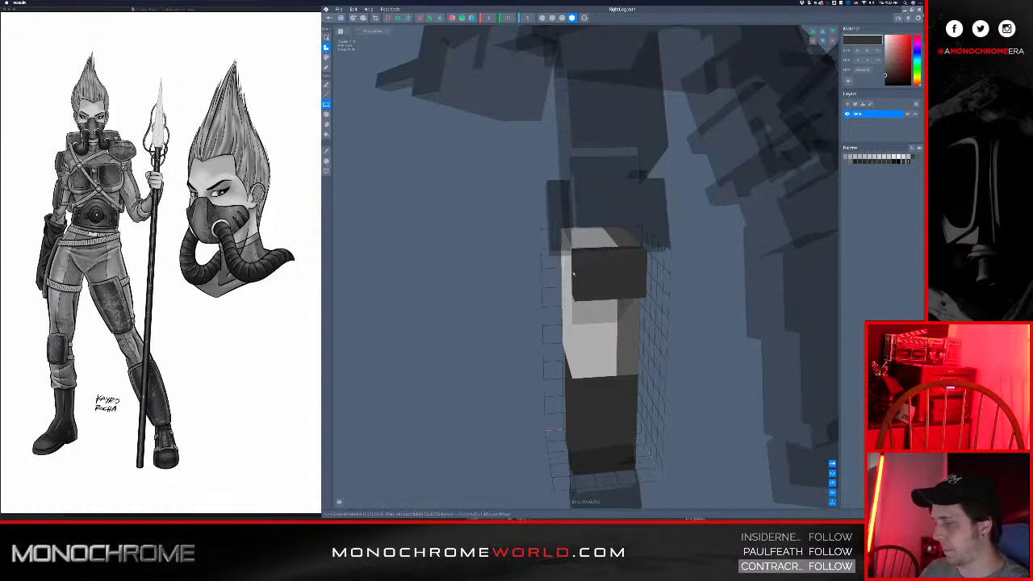
# - Wrap the dark knee block around the right lower leg by adding dark voxels 2 high on both of its sides
pyautogui.scroll(4, 574, 275)
pyautogui.moveTo(590, 293); pyautogui.dragTo(597, 245, button='middle')
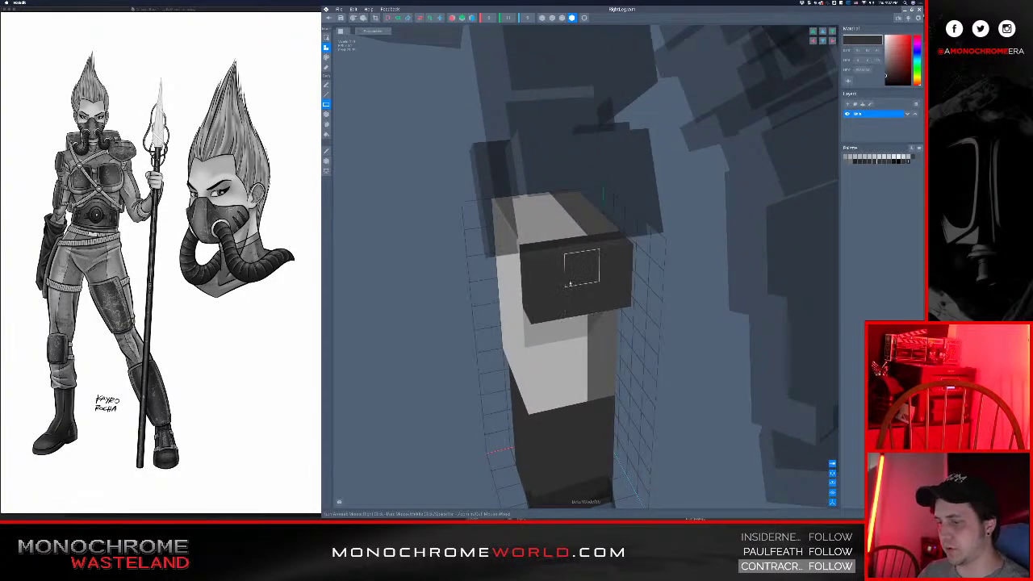
pyautogui.moveTo(565, 279); pyautogui.dragTo(563, 283, button='middle')
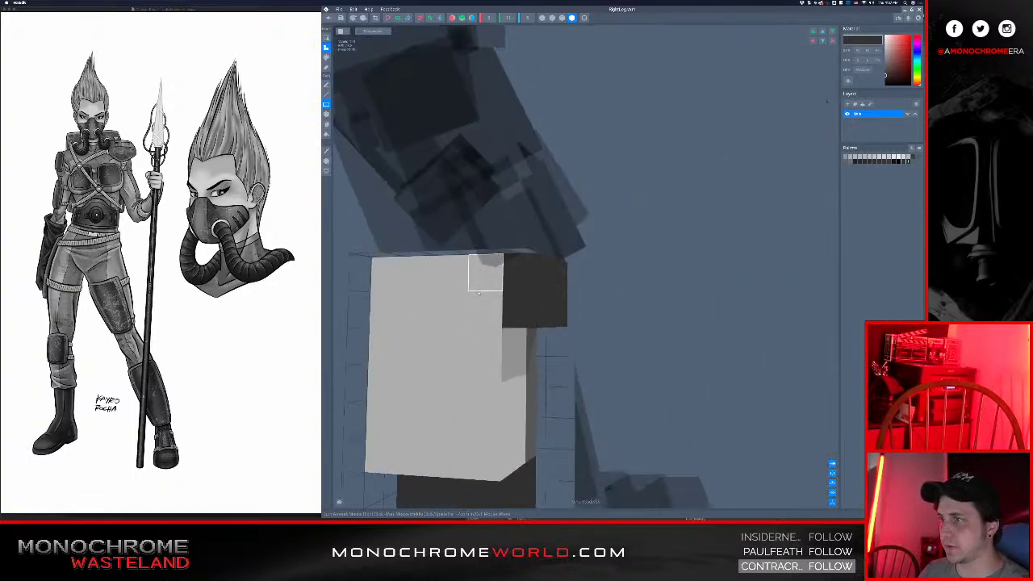
pyautogui.press('p')
pyautogui.click(479, 279)
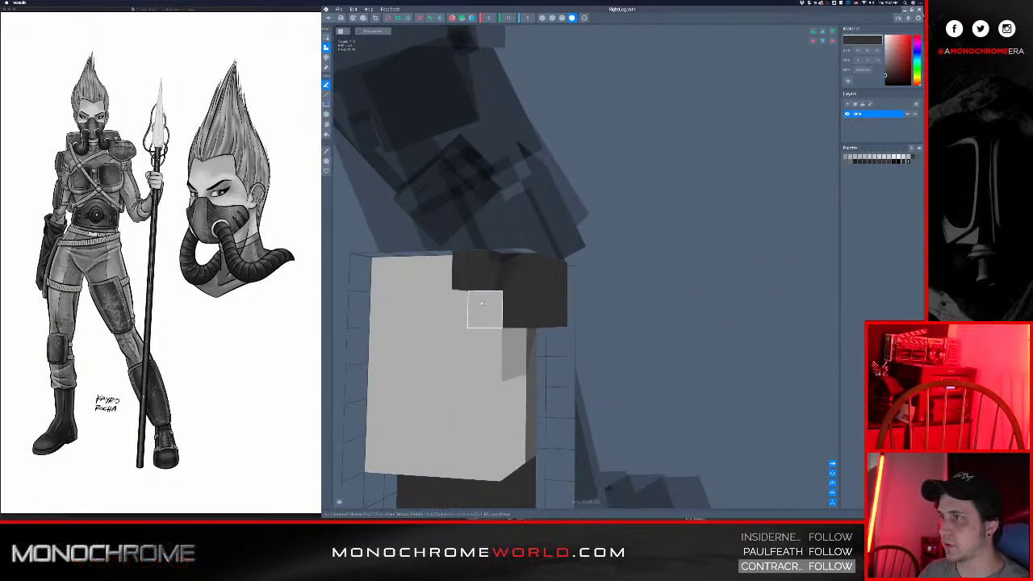
pyautogui.click(483, 310)
pyautogui.moveTo(528, 288); pyautogui.dragTo(531, 288, button='right')
pyautogui.moveTo(531, 287); pyautogui.dragTo(520, 288, button='middle')
pyautogui.click(639, 259)
pyautogui.click(648, 283)
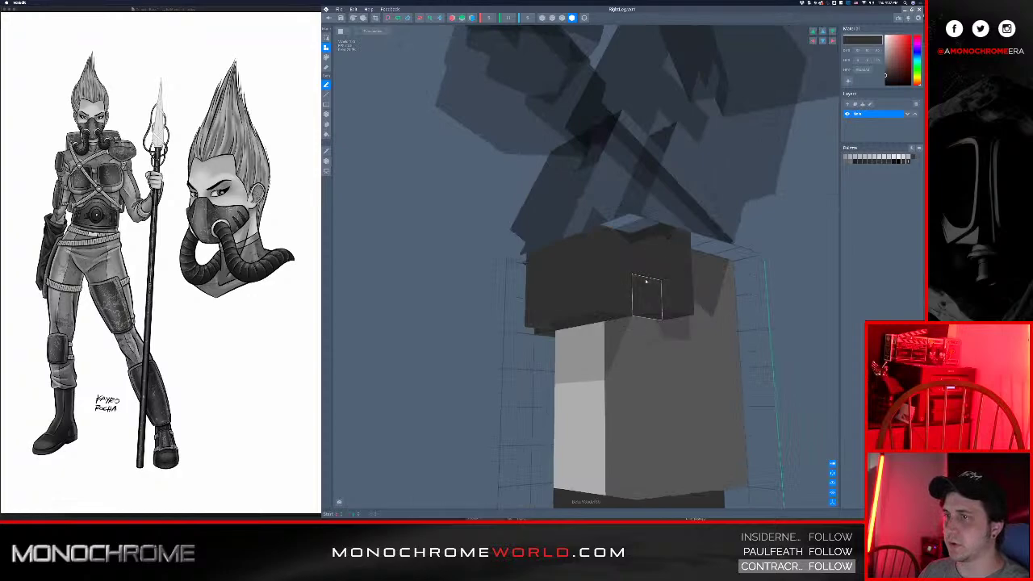
pyautogui.moveTo(648, 283); pyautogui.dragTo(555, 273, button='right')
# - Save the right lower leg model and return to the character rig
pyautogui.scroll(-3, 560, 265)
pyautogui.moveTo(554, 273)
pyautogui.mouseDown(button='middle')
pyautogui.moveTo(565, 253)
pyautogui.moveTo(592, 256)
pyautogui.moveTo(570, 268)
pyautogui.mouseUp(button='middle')
pyautogui.click(329, 18)
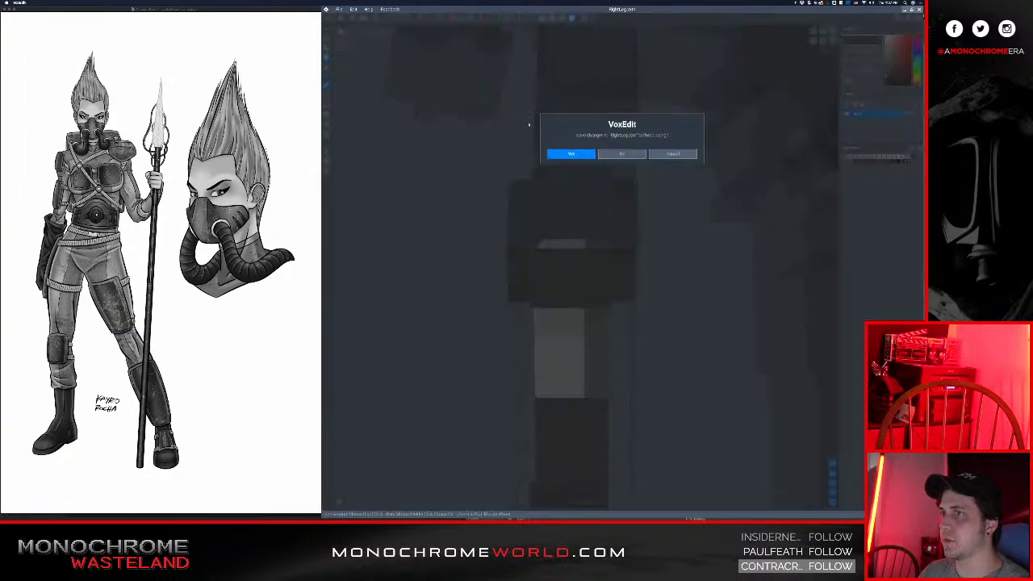
pyautogui.click(565, 154)
# - Examine the two-part right knee pad on the full character from the front, at a distance and close up
pyautogui.scroll(6, 581, 218)
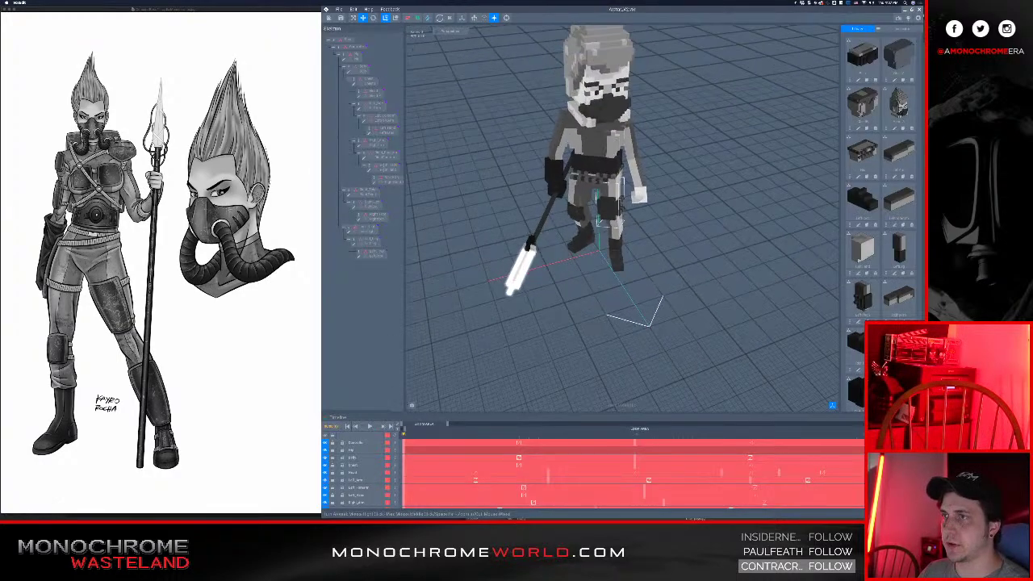
pyautogui.moveTo(550, 242)
pyautogui.mouseDown(button='right')
pyautogui.moveTo(564, 323)
pyautogui.moveTo(589, 324)
pyautogui.moveTo(569, 325)
pyautogui.moveTo(548, 230)
pyautogui.mouseUp(button='right')
pyautogui.scroll(-15, 550, 268)
pyautogui.moveTo(546, 322); pyautogui.dragTo(546, 295, button='right')
pyautogui.scroll(4, 546, 296)
pyautogui.scroll(5, 546, 295)
pyautogui.click(498, 260)
pyautogui.moveTo(498, 260); pyautogui.dragTo(500, 285, button='right')
pyautogui.scroll(-5, 494, 280)
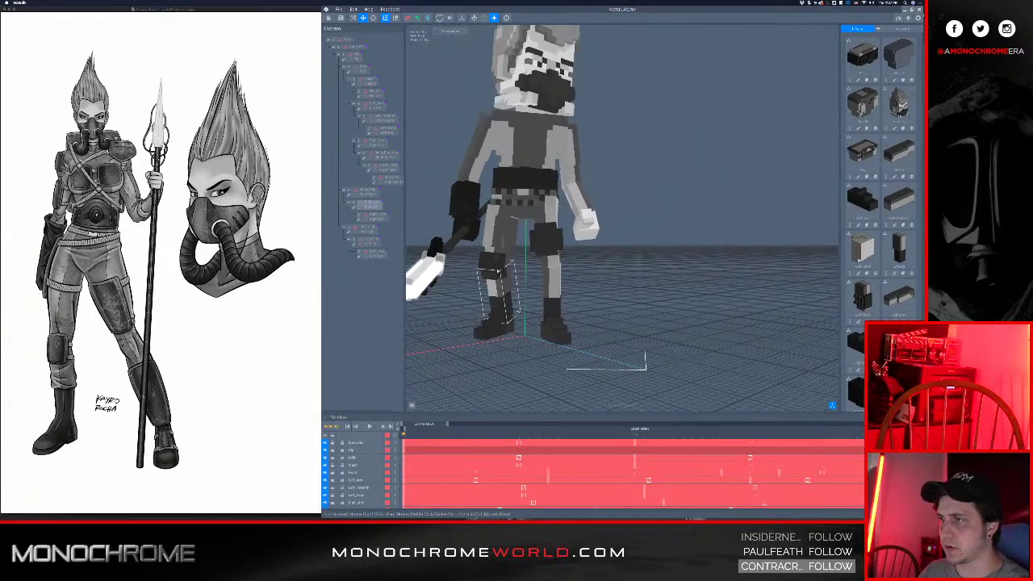
pyautogui.scroll(6, 497, 262)
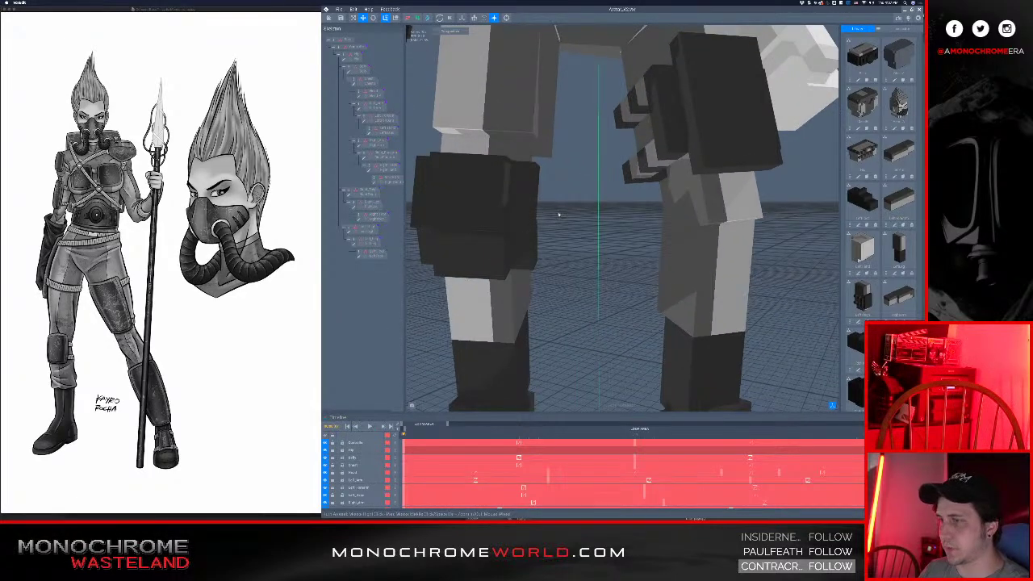
# - Sync the character rig to MagicaVoxel as the external editor and switch to that program
pyautogui.click(340, 9)
pyautogui.moveTo(376, 49)
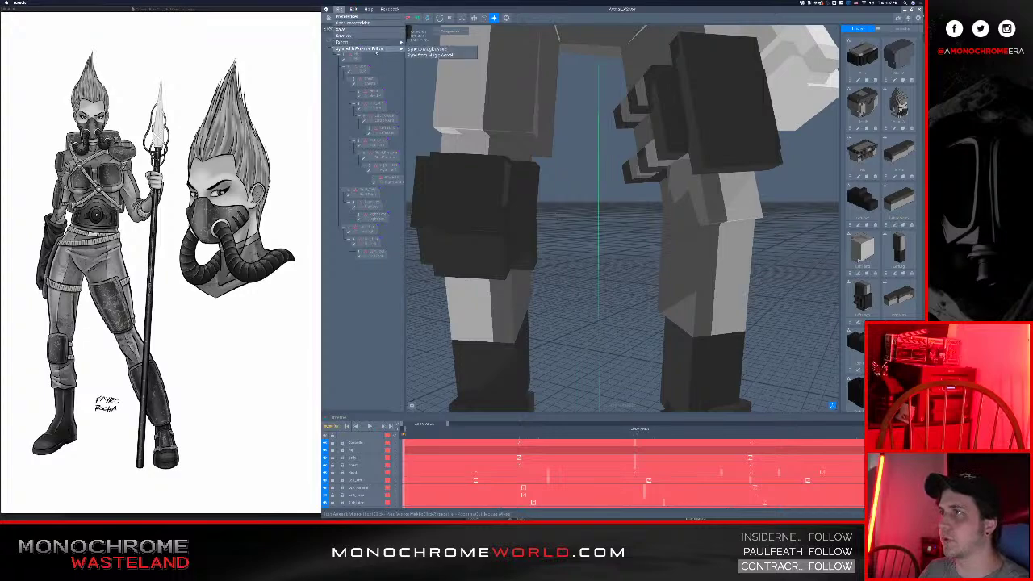
pyautogui.click(425, 49)
pyautogui.click(632, 154)
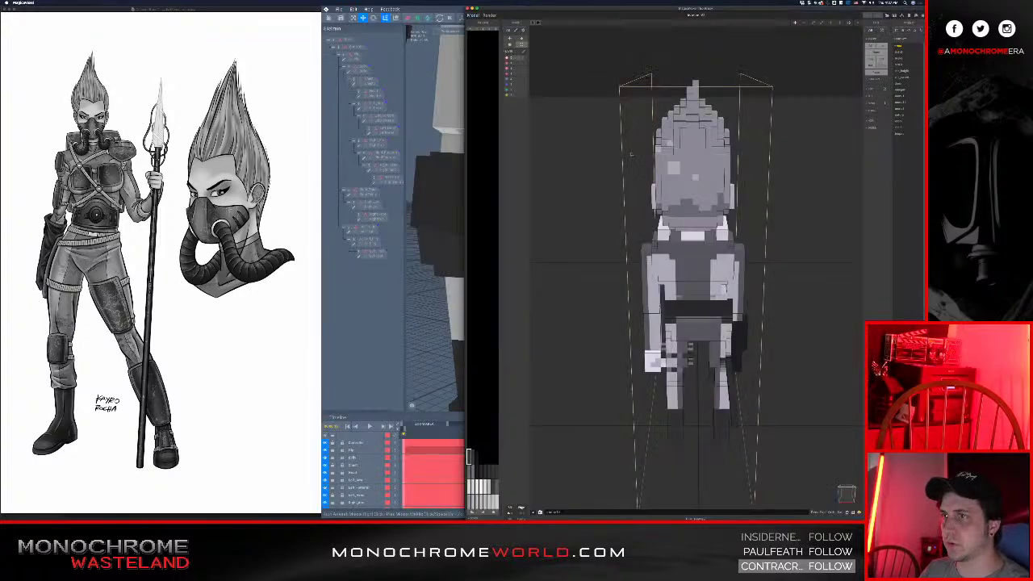
# - Locate the right knee pad in the synced scene and open the right thigh model for voxel editing
pyautogui.scroll(3, 701, 222)
pyautogui.moveTo(701, 315); pyautogui.dragTo(699, 222, button='middle')
pyautogui.scroll(6, 699, 234)
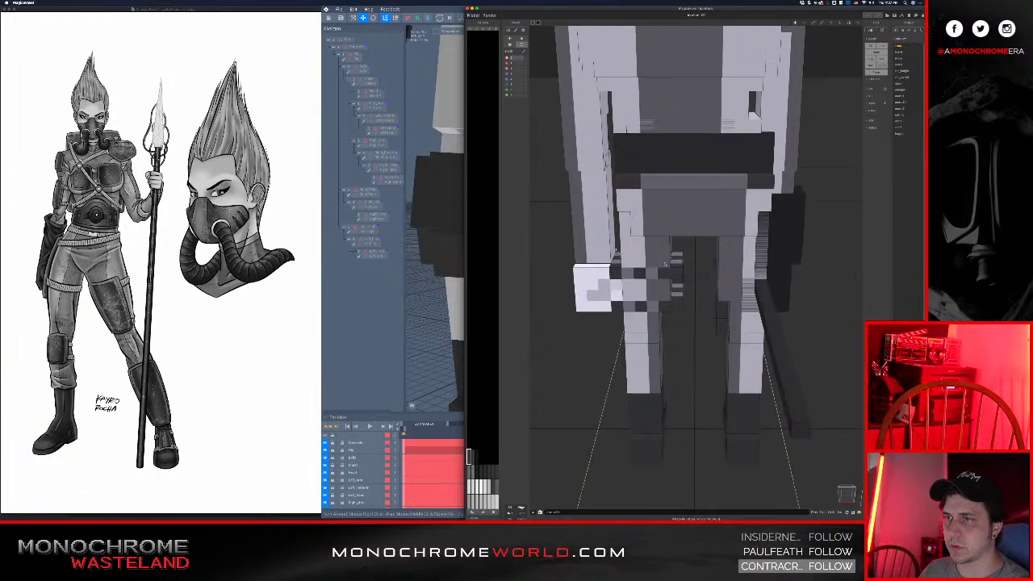
pyautogui.moveTo(699, 252); pyautogui.dragTo(490, 205, button='right')
pyautogui.scroll(5, 758, 258)
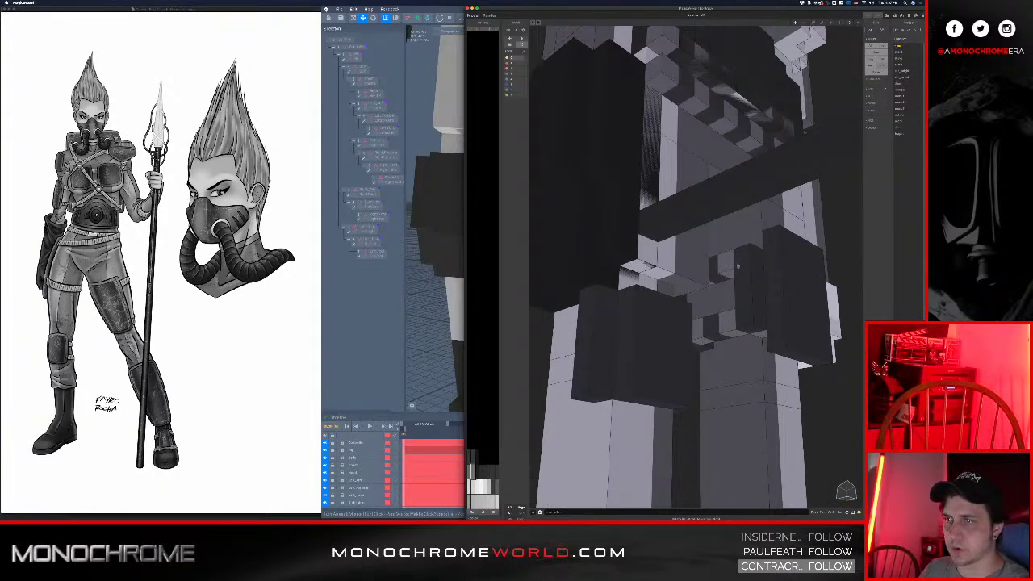
pyautogui.moveTo(737, 265); pyautogui.dragTo(599, 336, button='right')
pyautogui.click(600, 336)
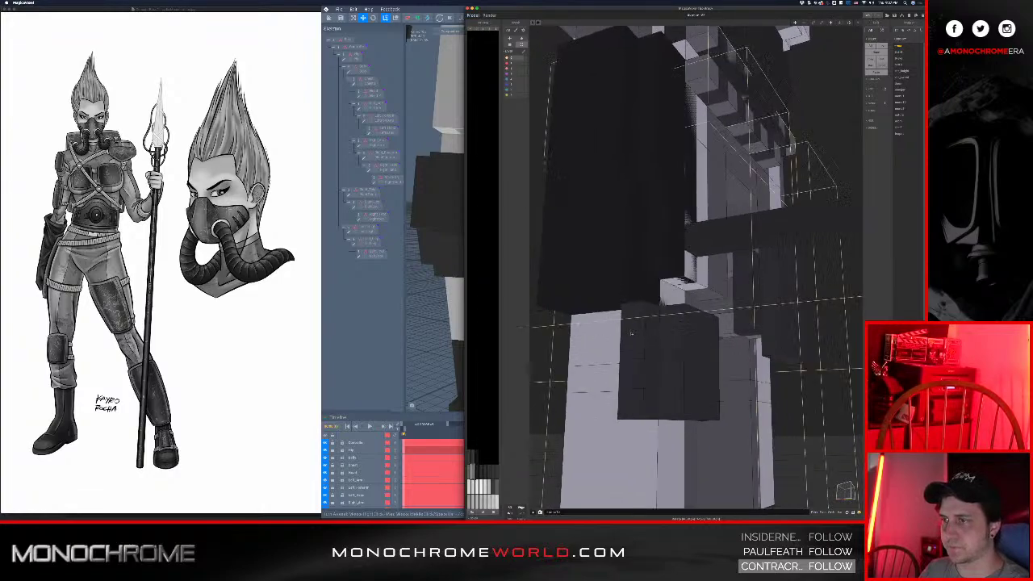
pyautogui.doubleClick(599, 336)
pyautogui.doubleClick(601, 336)
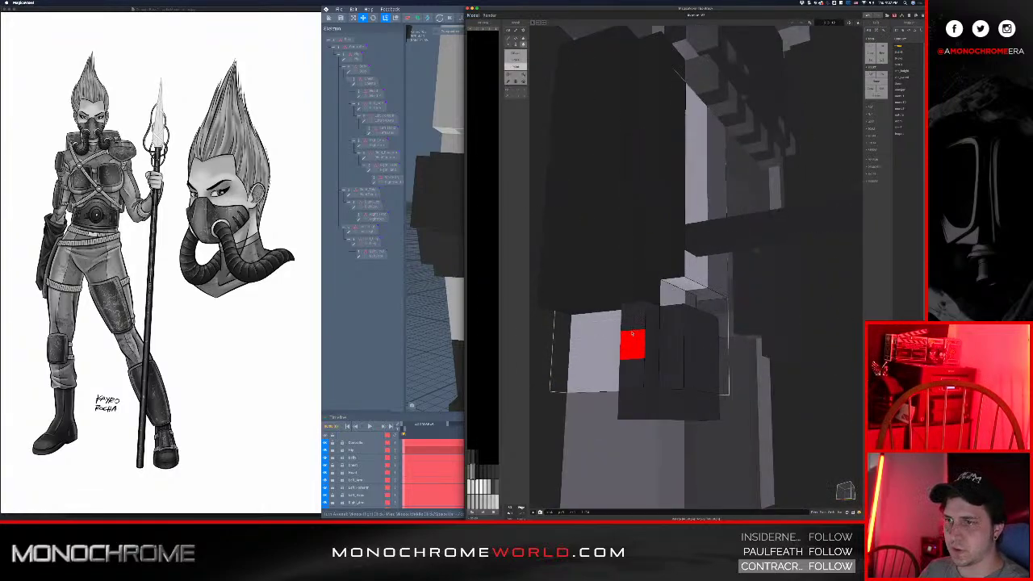
pyautogui.click(632, 333)
pyautogui.moveTo(625, 325); pyautogui.dragTo(683, 364, button='right')
pyautogui.press('w')
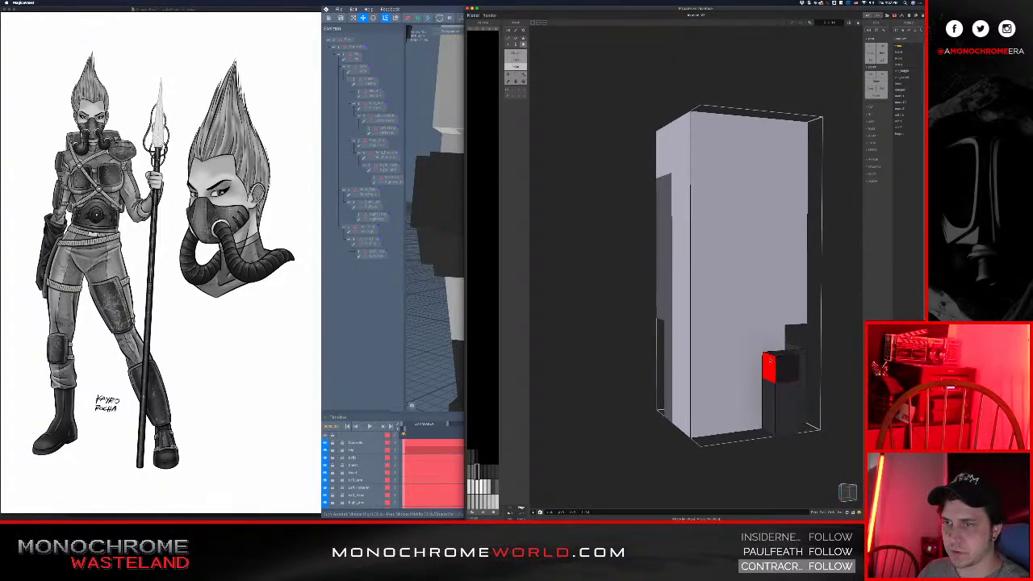
pyautogui.click(758, 364)
pyautogui.press('super+z')
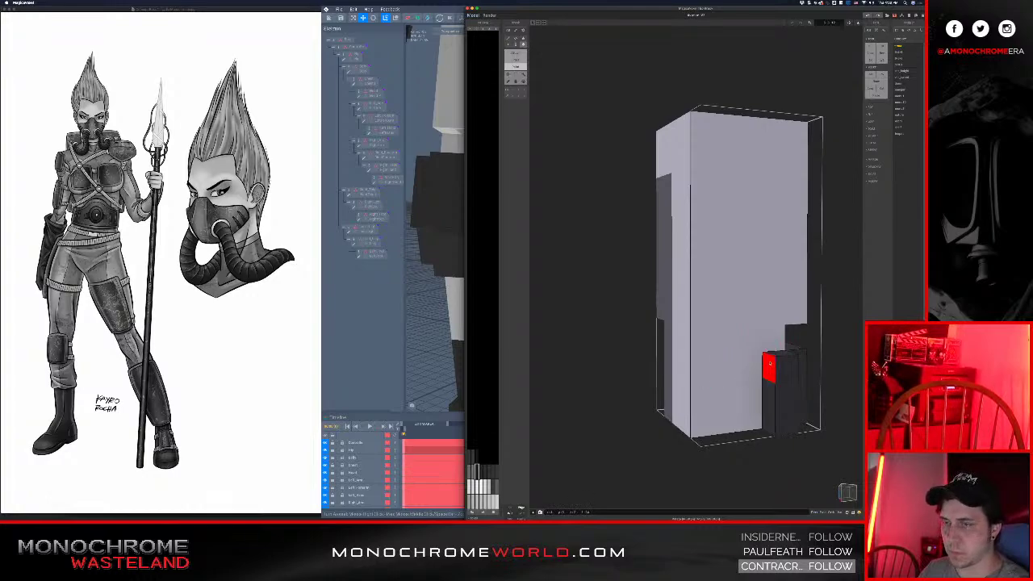
# - Attach a raised row of voxels across the outer side of the right thigh, running back from the knee pad
pyautogui.moveTo(769, 366); pyautogui.dragTo(649, 342, button='right')
pyautogui.press('Tab')
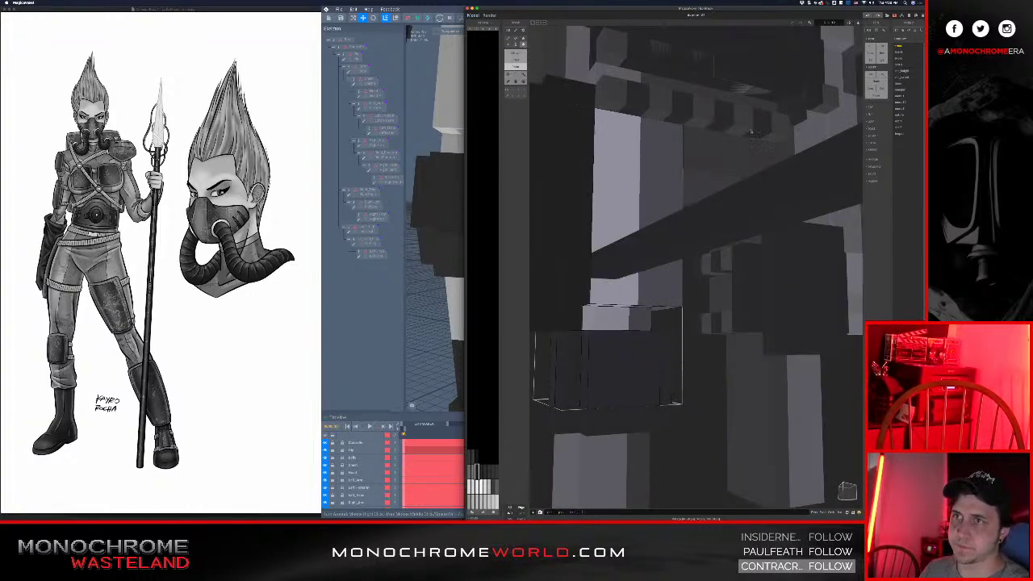
pyautogui.moveTo(627, 243); pyautogui.dragTo(699, 258, button='right')
pyautogui.press('Tab')
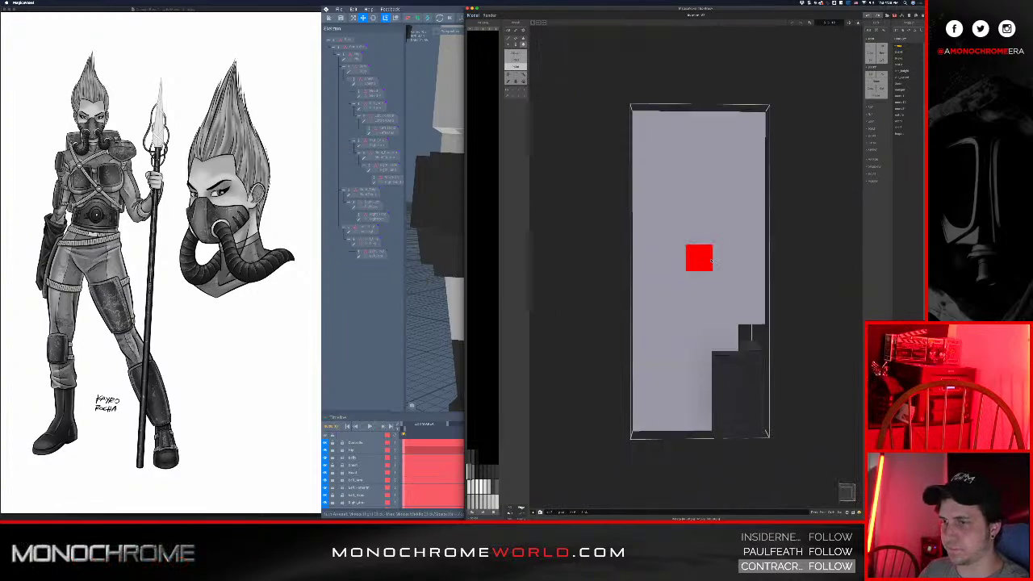
pyautogui.press('t')
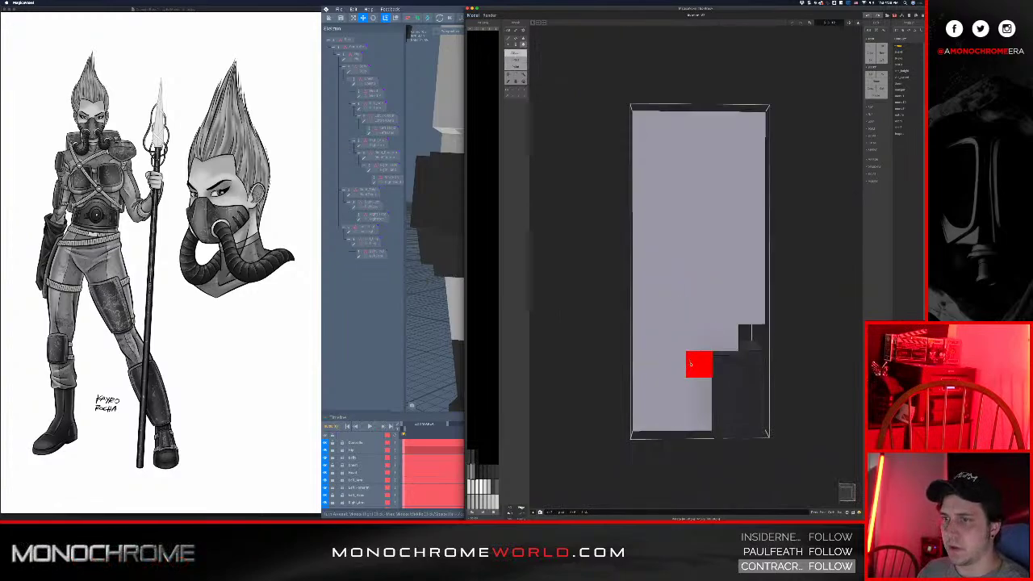
pyautogui.click(697, 365)
pyautogui.click(649, 366)
pyautogui.moveTo(671, 365)
pyautogui.mouseDown(button='right')
pyautogui.moveTo(795, 364)
pyautogui.moveTo(799, 350)
pyautogui.moveTo(710, 325)
pyautogui.moveTo(750, 315)
pyautogui.mouseUp(button='right')
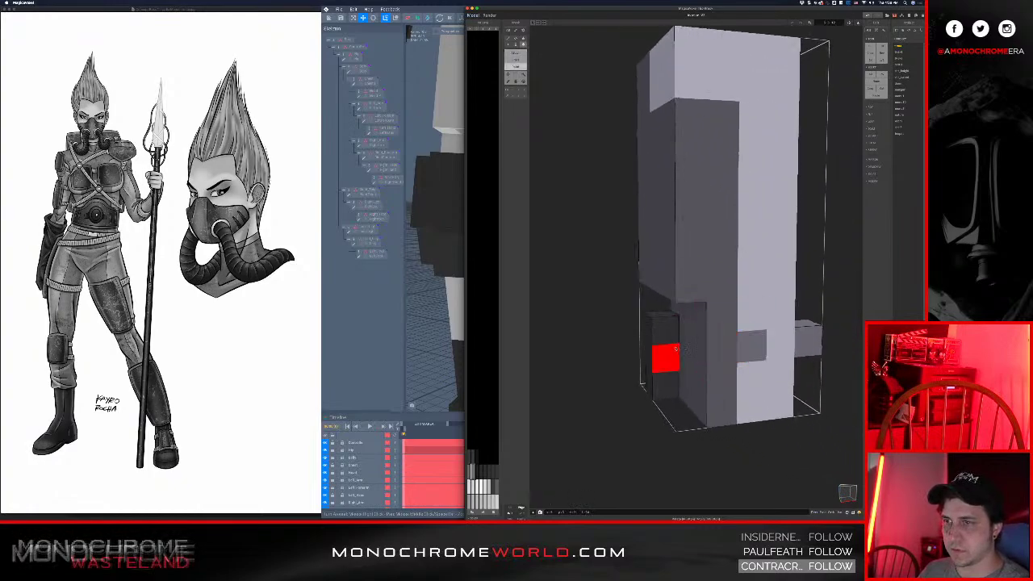
# - Continue the knee strap along the right thigh's inner side as a raised row in alternating shades, and check it from both sides
pyautogui.moveTo(667, 357); pyautogui.dragTo(682, 346, button='right')
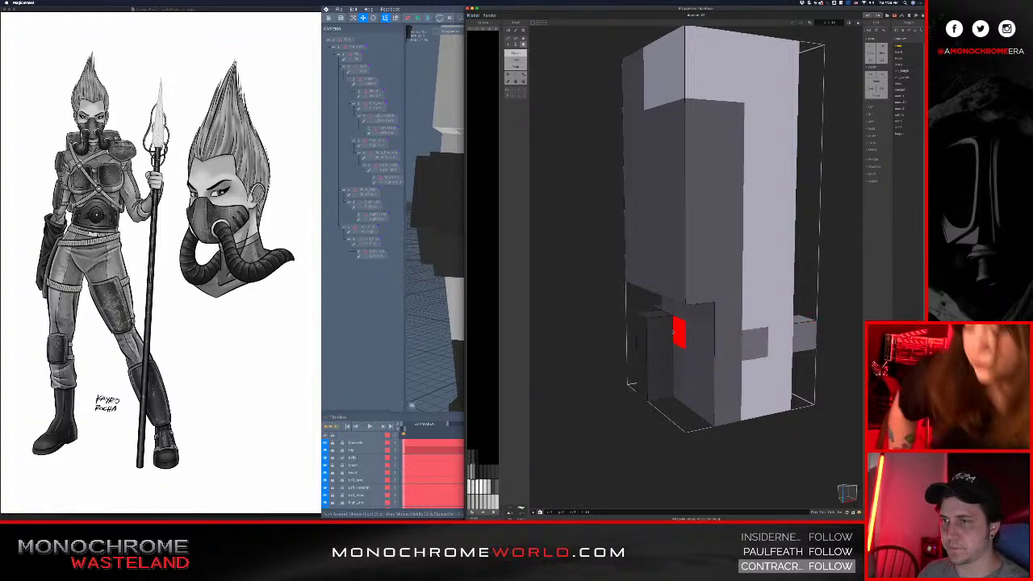
pyautogui.moveTo(678, 341)
pyautogui.mouseDown(button='right')
pyautogui.moveTo(694, 319)
pyautogui.moveTo(618, 305)
pyautogui.moveTo(576, 317)
pyautogui.mouseUp(button='right')
pyautogui.moveTo(703, 318)
pyautogui.mouseDown(button='right')
pyautogui.moveTo(737, 286)
pyautogui.moveTo(715, 296)
pyautogui.mouseUp(button='right')
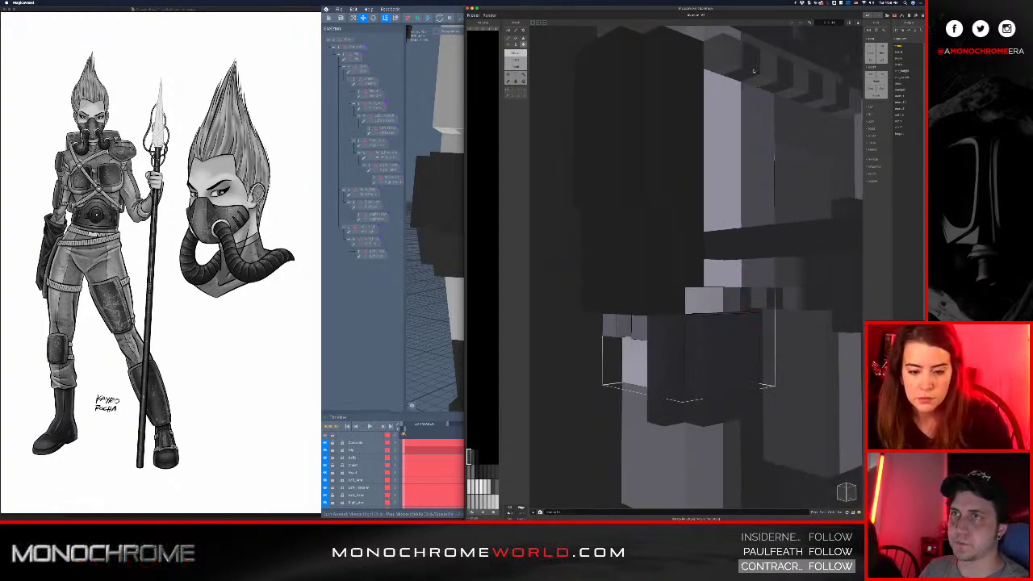
pyautogui.moveTo(632, 304)
pyautogui.mouseDown(button='right')
pyautogui.moveTo(686, 313)
pyautogui.moveTo(726, 350)
pyautogui.moveTo(763, 353)
pyautogui.moveTo(710, 347)
pyautogui.moveTo(719, 294)
pyautogui.moveTo(630, 308)
pyautogui.mouseUp(button='right')
pyautogui.press('/')
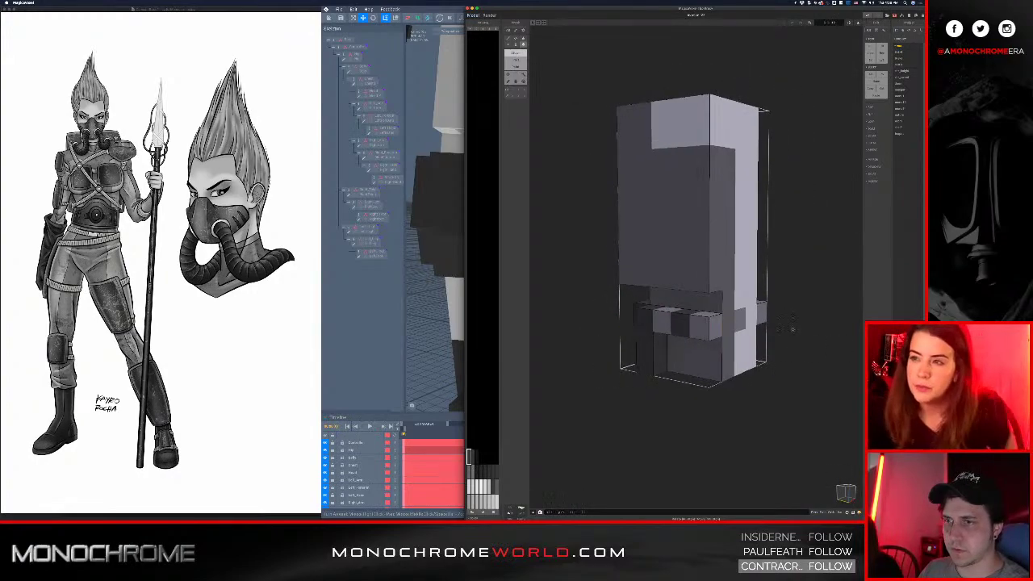
pyautogui.moveTo(750, 318)
pyautogui.mouseDown(button='right')
pyautogui.moveTo(726, 325)
pyautogui.moveTo(747, 330)
pyautogui.moveTo(643, 300)
pyautogui.moveTo(523, 326)
pyautogui.mouseUp(button='right')
pyautogui.moveTo(650, 318); pyautogui.dragTo(784, 308, button='right')
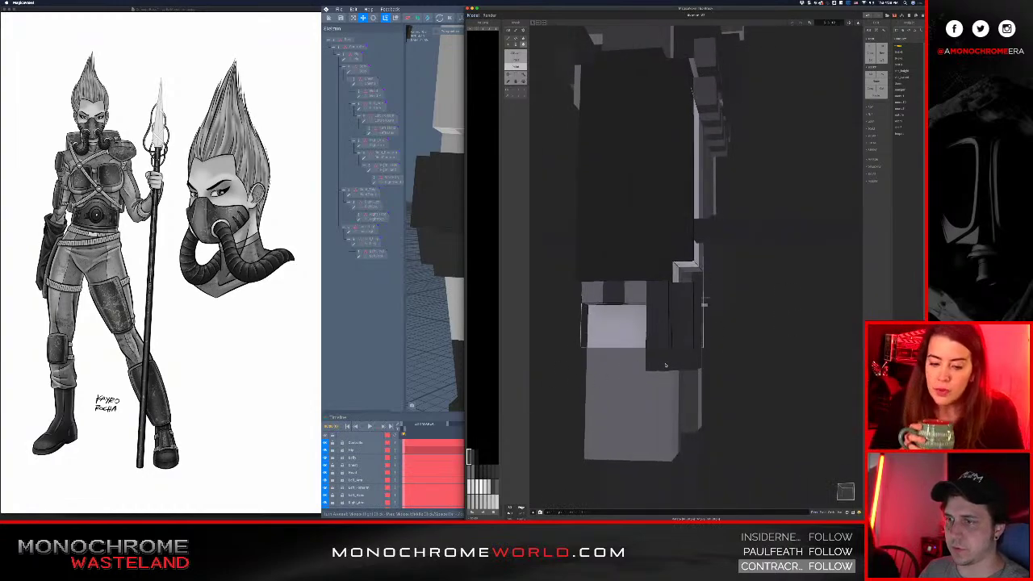
# - Leave the right thigh model and open the right lower leg model for voxel editing
pyautogui.press('Tab')
pyautogui.click(644, 396)
pyautogui.press('Tab')
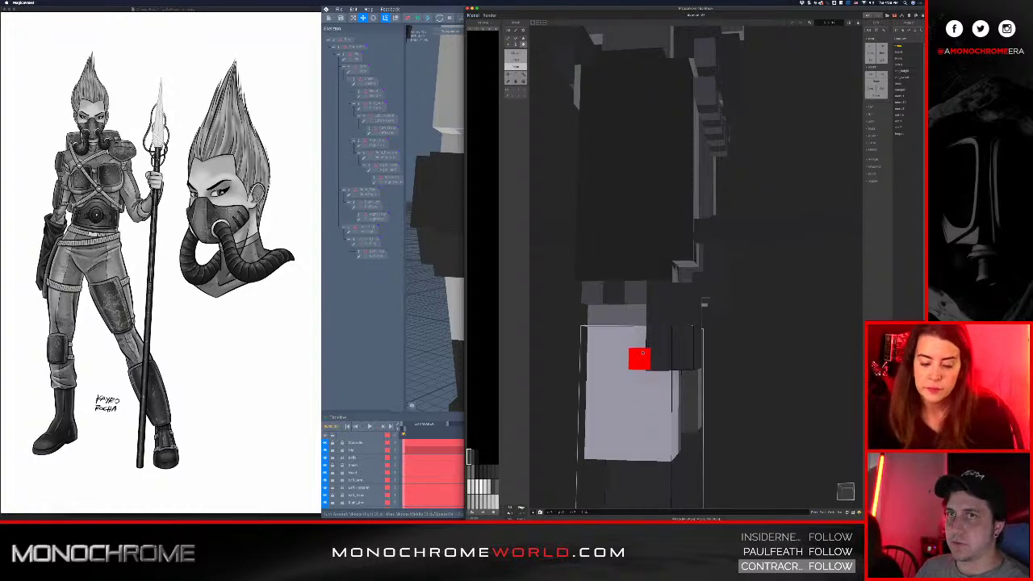
# - Switch to VoxEdit and inspect the left thigh straps from behind and the right knee pad from its outer side
pyautogui.click(443, 257)
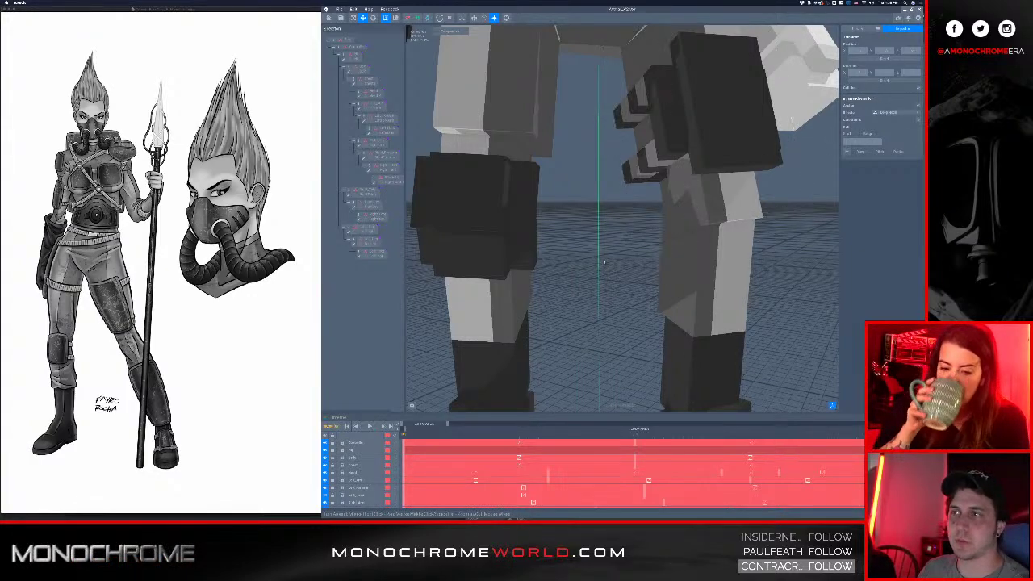
pyautogui.scroll(-3, 576, 277)
pyautogui.moveTo(702, 224); pyautogui.dragTo(615, 240, button='right')
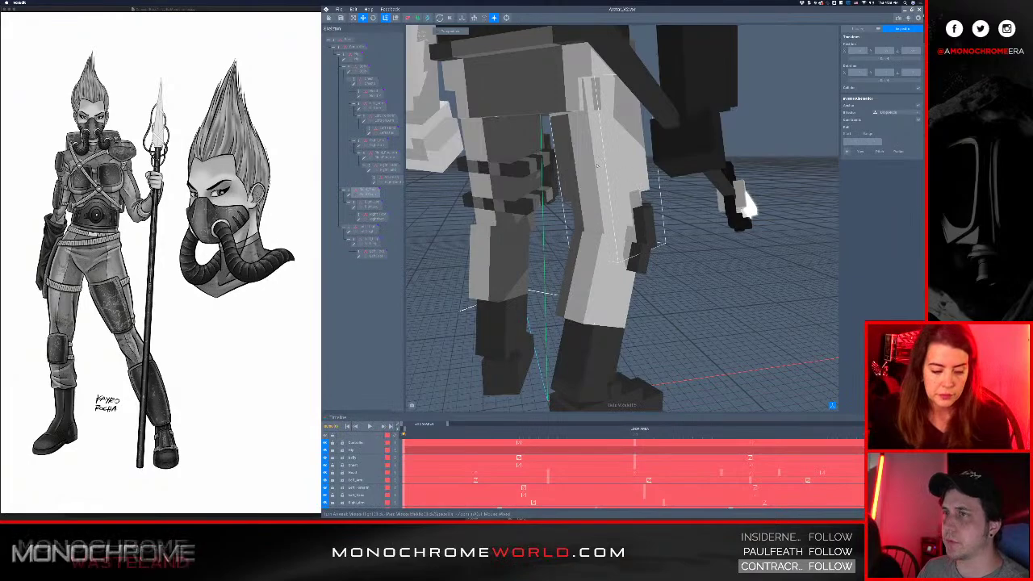
pyautogui.moveTo(636, 188); pyautogui.dragTo(647, 188, button='right')
pyautogui.moveTo(483, 173); pyautogui.dragTo(512, 178, button='middle')
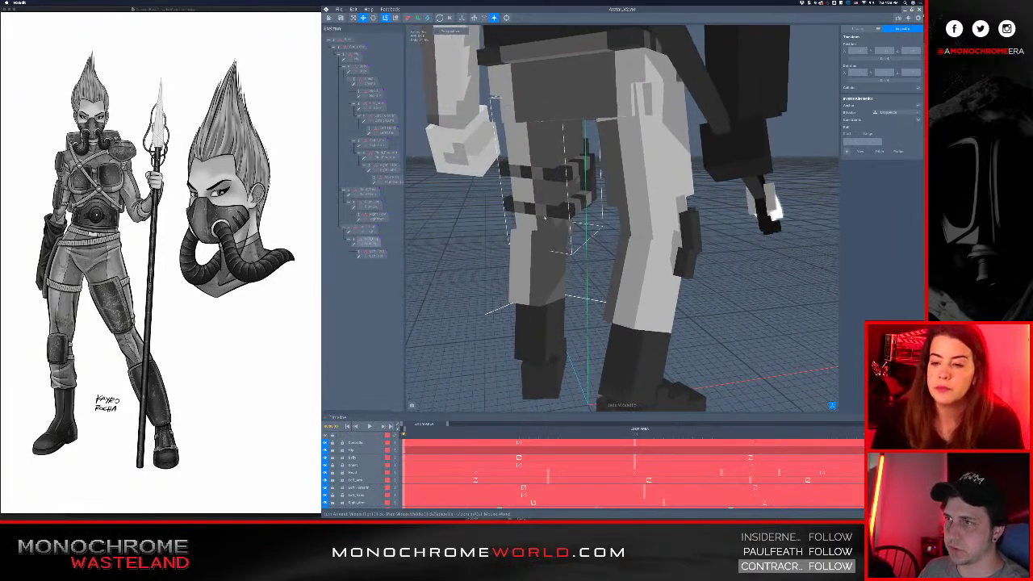
pyautogui.moveTo(661, 230); pyautogui.dragTo(674, 237, button='right')
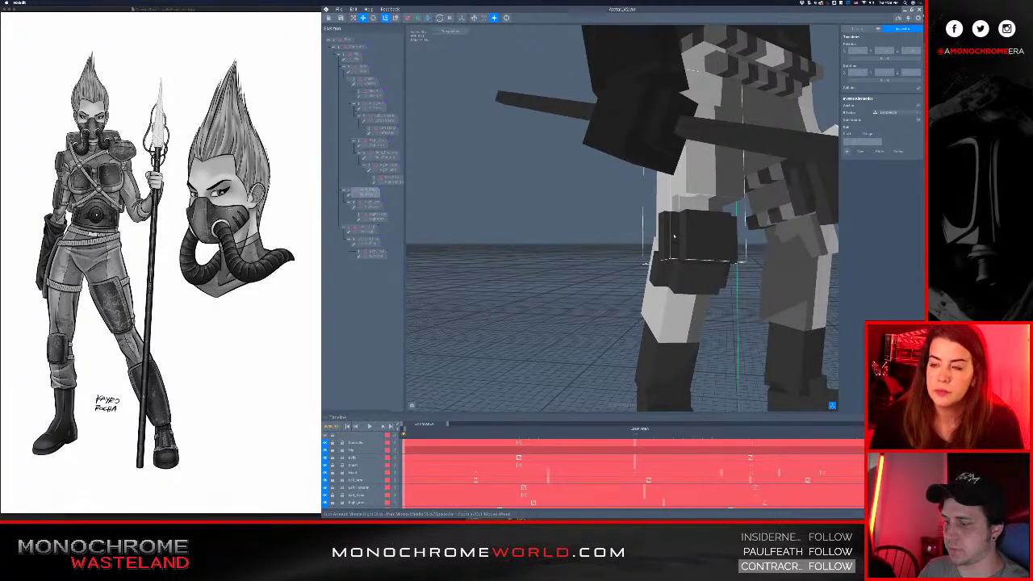
# - Switch to MagicaVoxel and attach the first raised strap voxel beside the knee pad on the right lower leg's side
pyautogui.press('super+Tab')
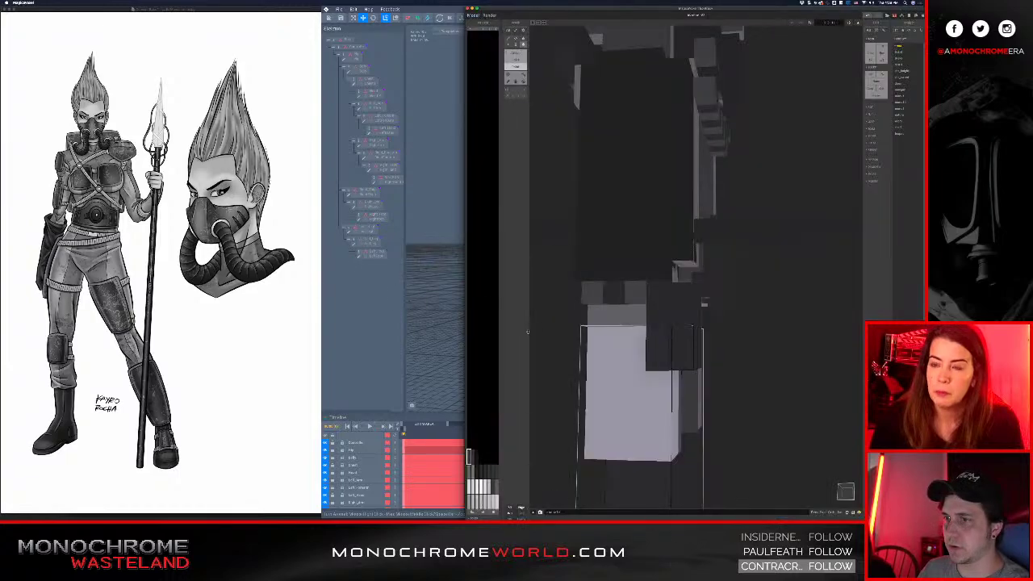
pyautogui.moveTo(640, 381); pyautogui.dragTo(651, 345, button='right')
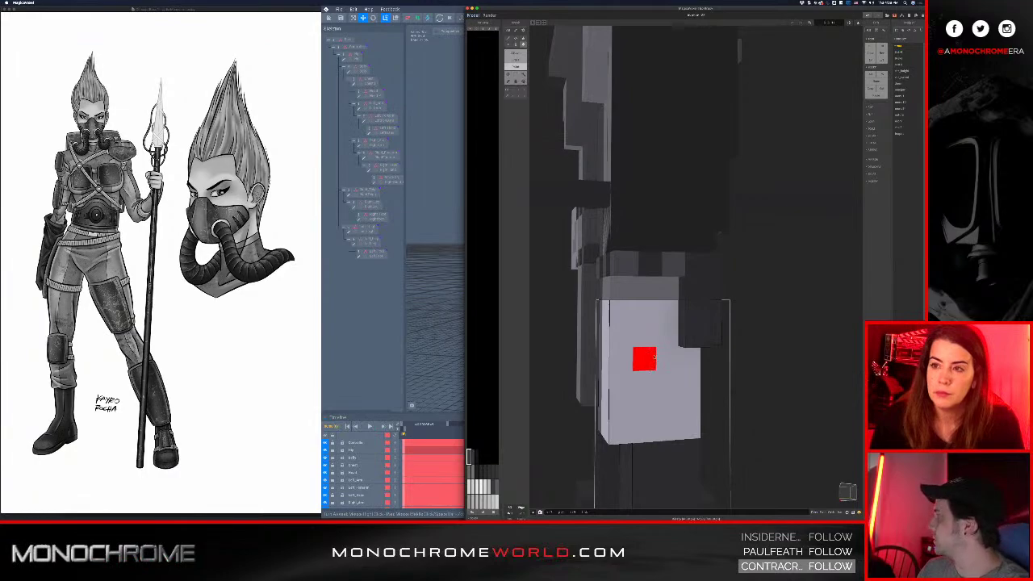
pyautogui.moveTo(655, 360); pyautogui.dragTo(660, 357, button='right')
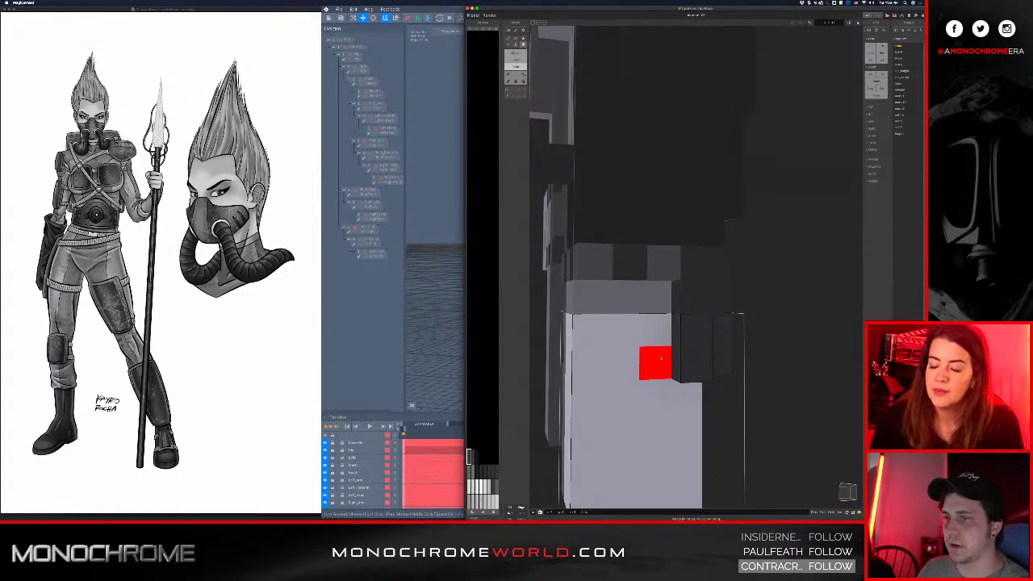
pyautogui.press('t')
pyautogui.click(661, 360)
pyautogui.press('super+z')
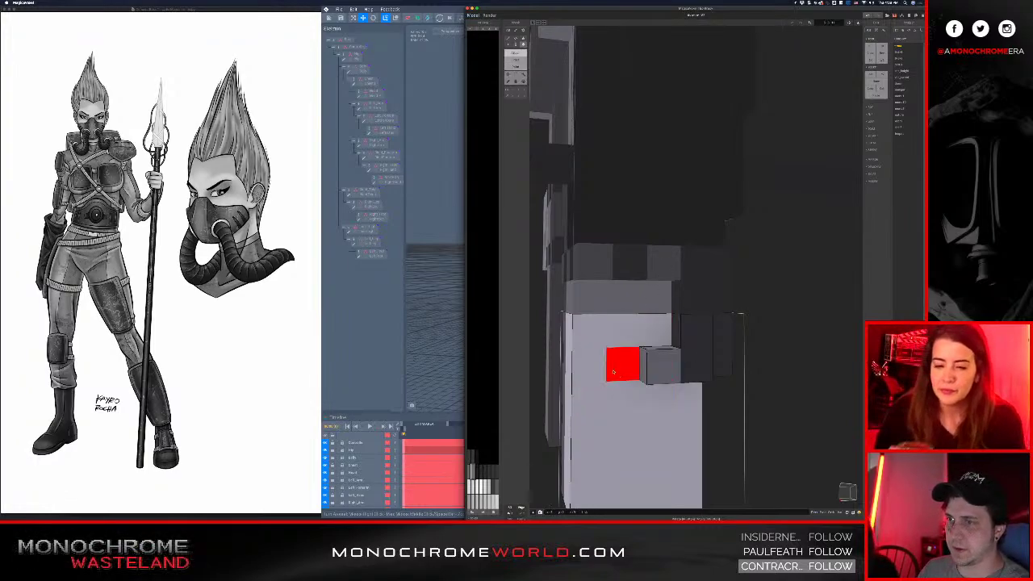
# - Continue the lower knee strap across the opposite side and back of the right lower leg as raised voxels in alternating shades
pyautogui.moveTo(590, 367); pyautogui.dragTo(719, 385, button='right')
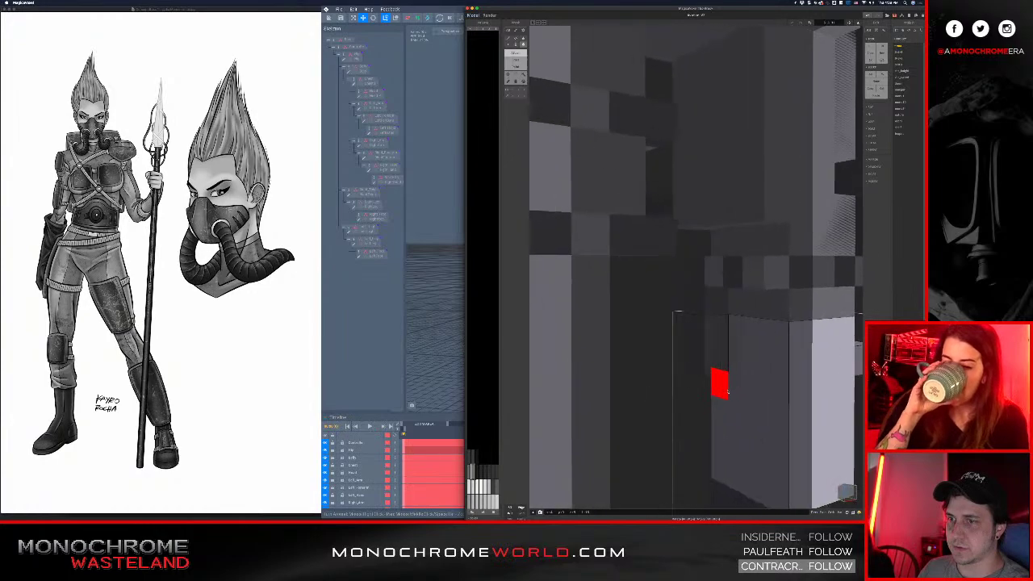
pyautogui.click(718, 366)
pyautogui.click(777, 368)
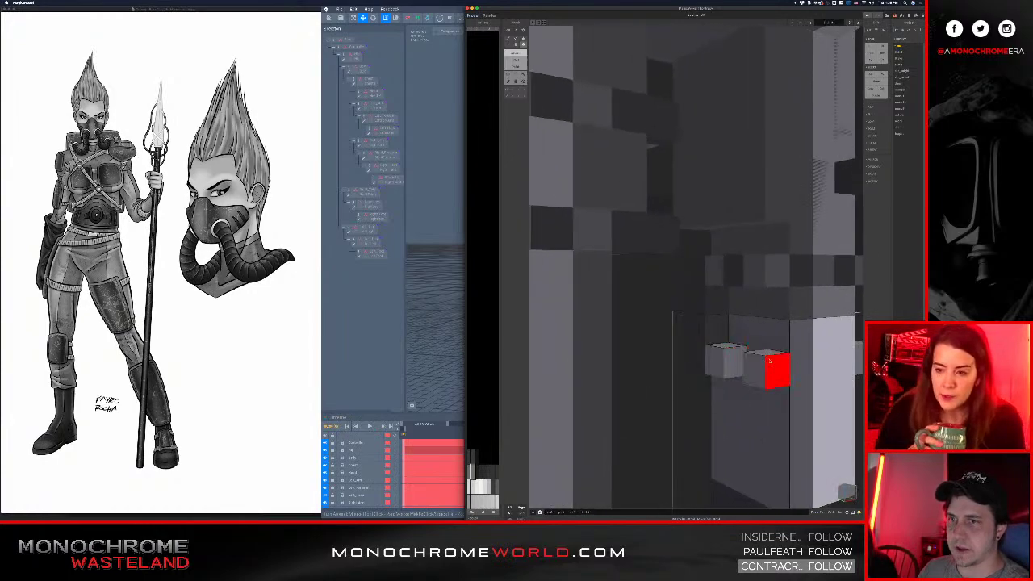
pyautogui.moveTo(777, 368); pyautogui.dragTo(788, 276, button='right')
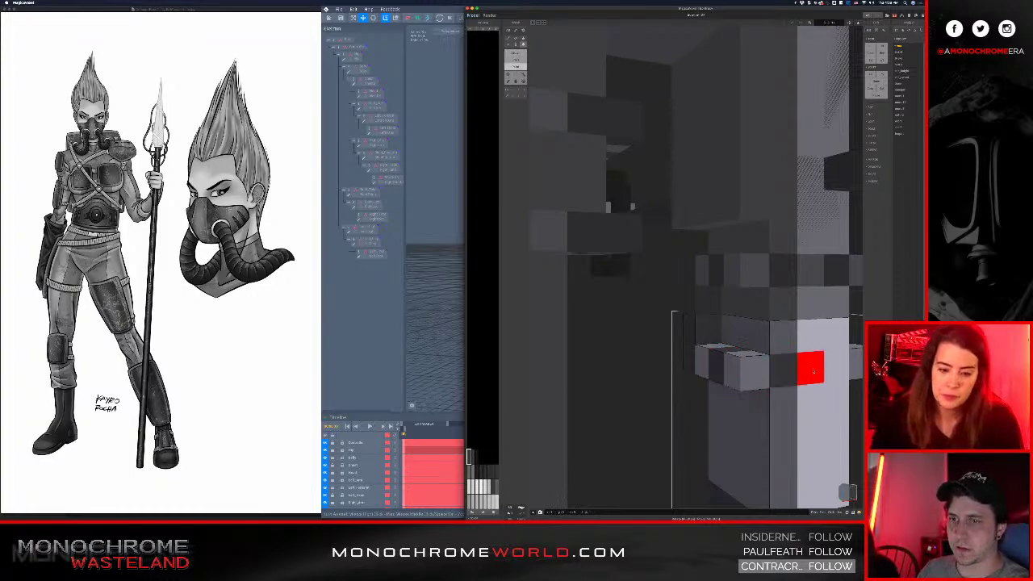
pyautogui.moveTo(823, 368); pyautogui.dragTo(708, 369, button='right')
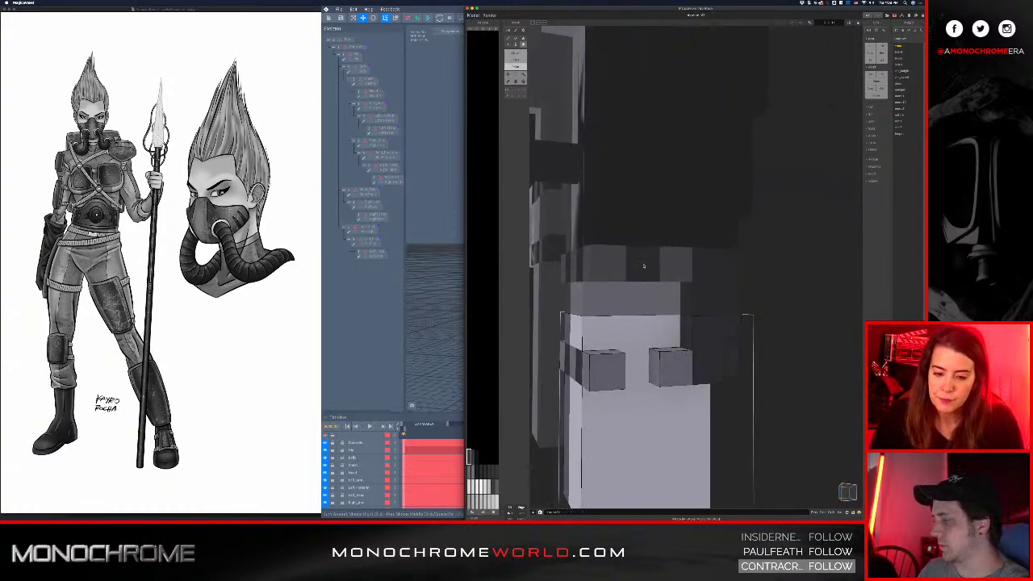
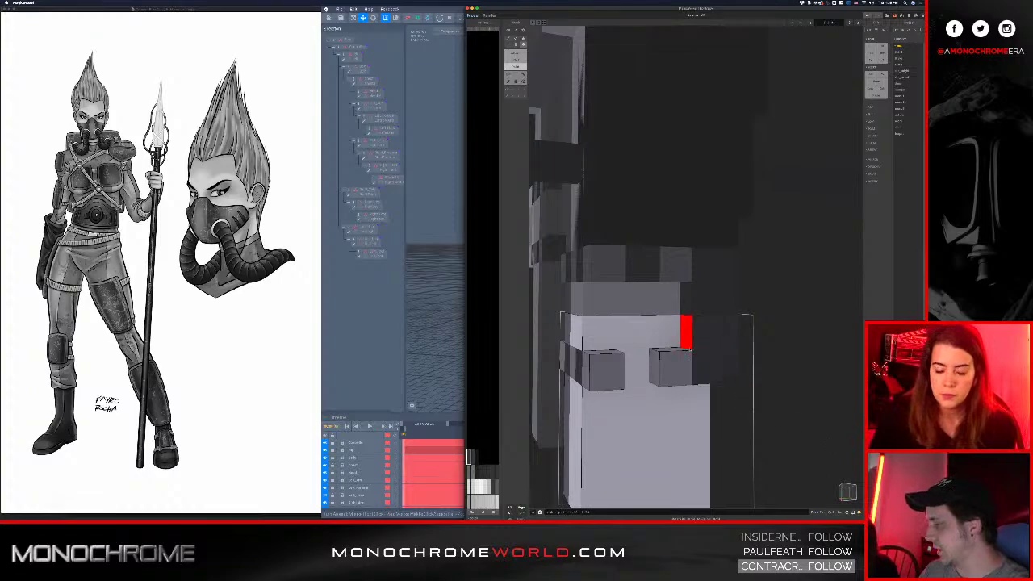
# - Fill the gap between the two raised strap voxels on the lower leg's first side to complete the strap
pyautogui.press('super+z')
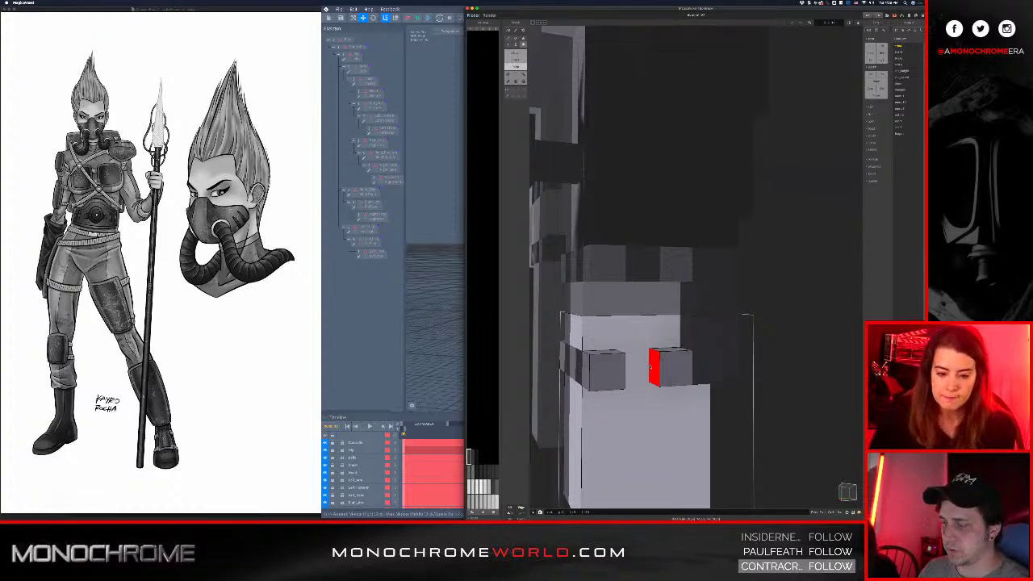
pyautogui.press('t')
pyautogui.click(652, 368)
pyautogui.moveTo(670, 365); pyautogui.dragTo(597, 359, button='right')
# - Switch to VoxEdit and sync the edited right lower leg model from the external voxel editor
pyautogui.press('super+Tab')
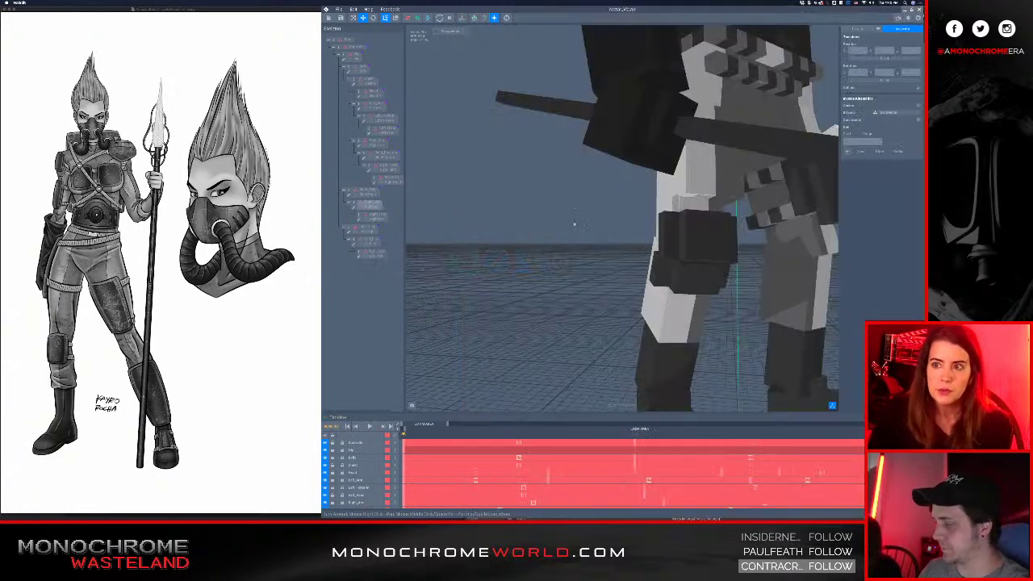
pyautogui.click(340, 9)
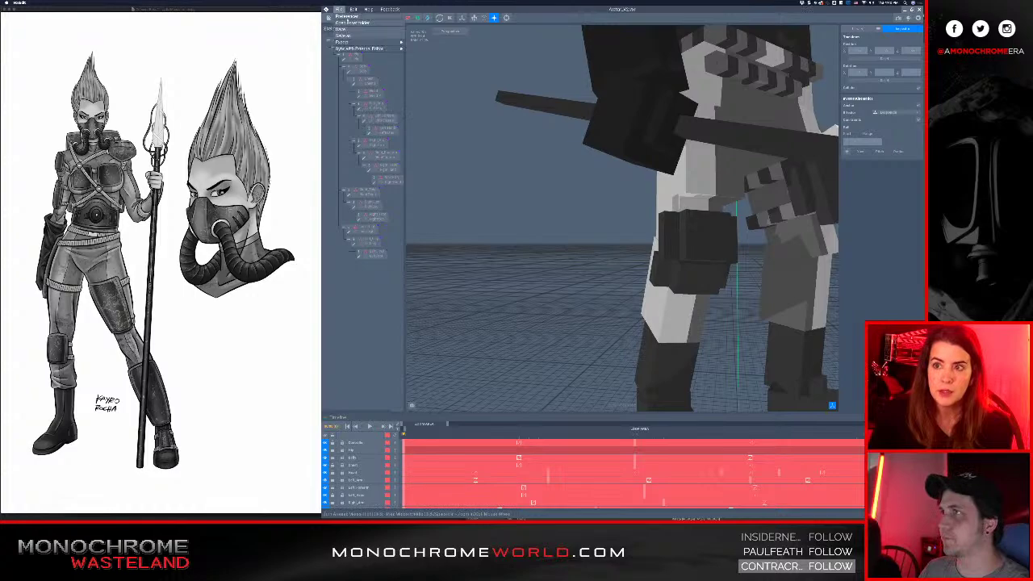
pyautogui.moveTo(371, 41)
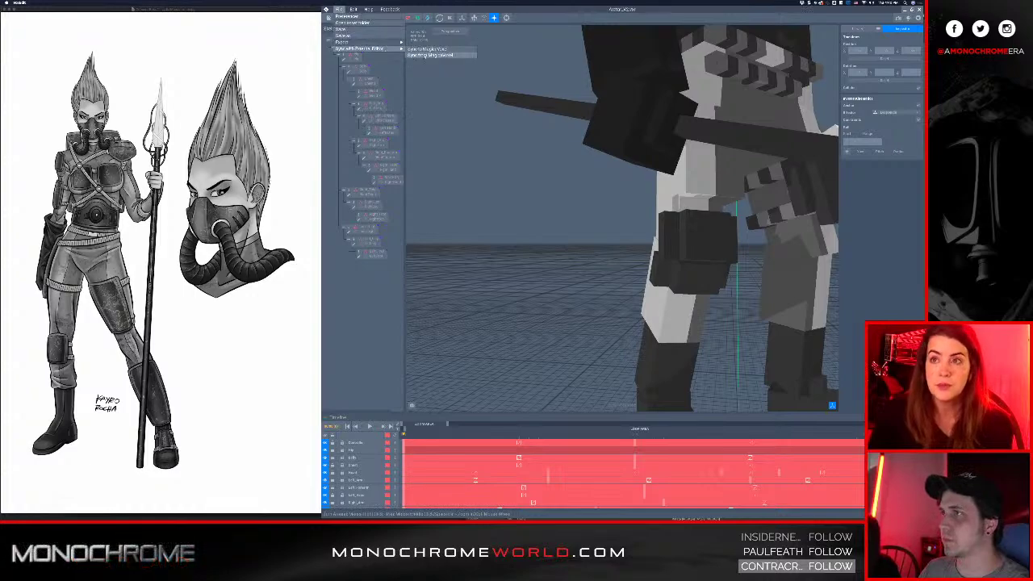
pyautogui.click(615, 244)
# - Inspect the synced knee pad and straps up close, and compare the whole character with the concept art from the front
pyautogui.scroll(4, 709, 244)
pyautogui.moveTo(709, 244); pyautogui.dragTo(602, 258, button='middle')
pyautogui.moveTo(602, 258); pyautogui.dragTo(516, 268, button='right')
pyautogui.moveTo(517, 268); pyautogui.dragTo(584, 279, button='middle')
pyautogui.scroll(-3, 584, 279)
pyautogui.moveTo(584, 279)
pyautogui.mouseDown(button='right')
pyautogui.moveTo(563, 293)
pyautogui.moveTo(614, 287)
pyautogui.moveTo(588, 293)
pyautogui.moveTo(596, 295)
pyautogui.mouseUp(button='right')
pyautogui.scroll(-4, 586, 302)
pyautogui.scroll(-3, 591, 293)
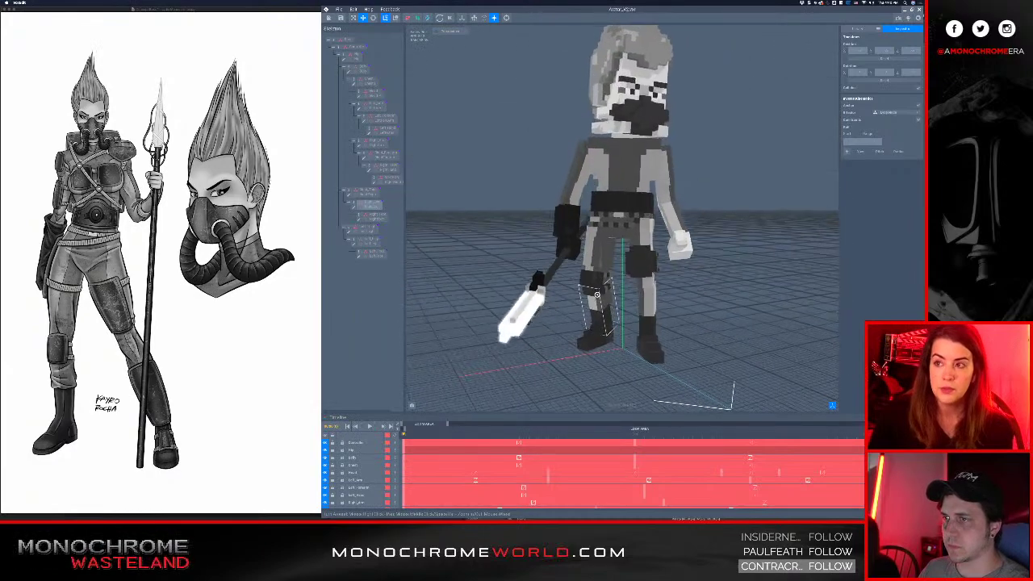
pyautogui.scroll(3, 596, 295)
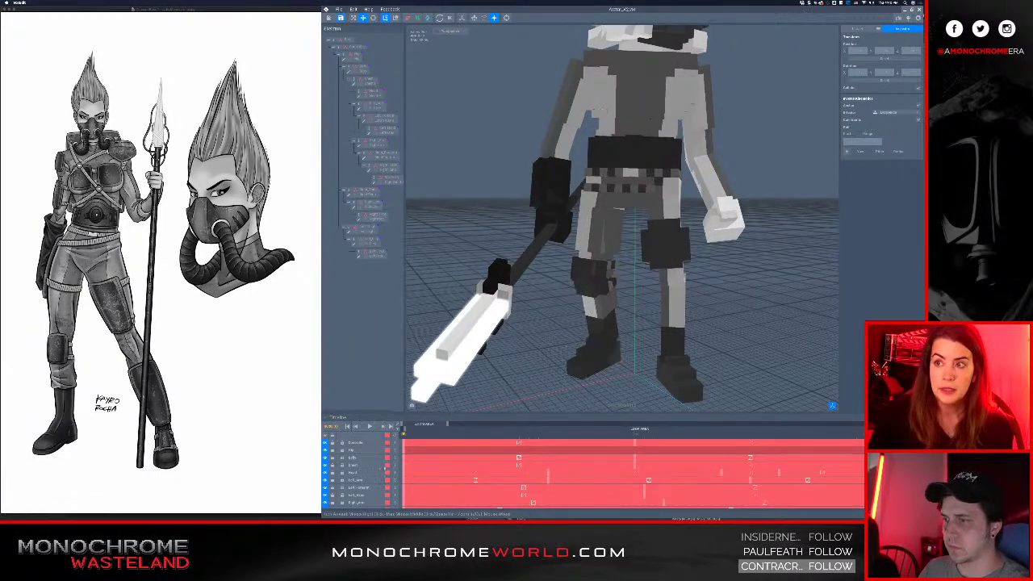
# - Play an animation, bring the character back into view, and examine how the belt and leg straps move from the front
pyautogui.click(369, 426)
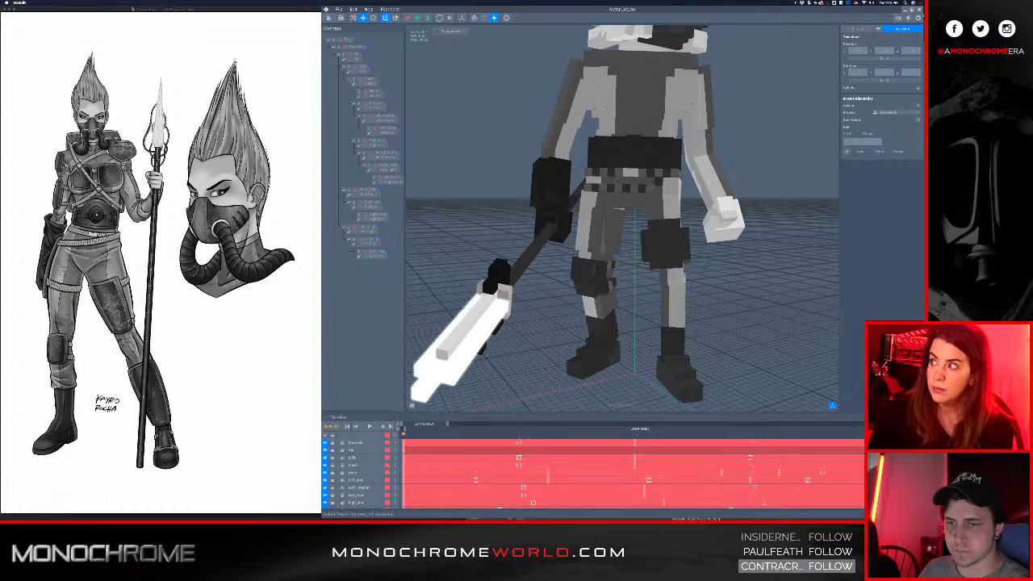
pyautogui.moveTo(683, 358); pyautogui.dragTo(645, 282, button='right')
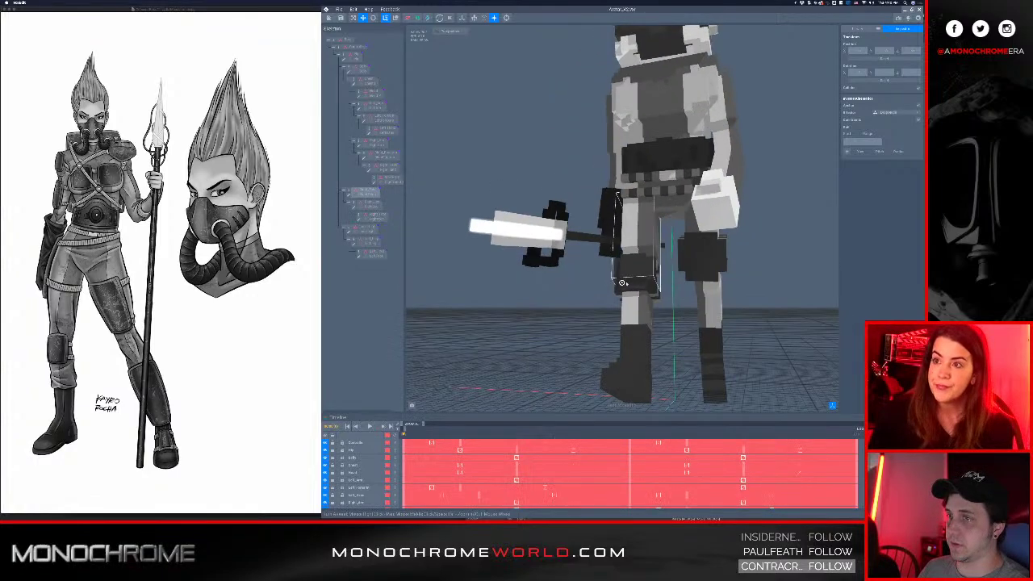
pyautogui.press('space')
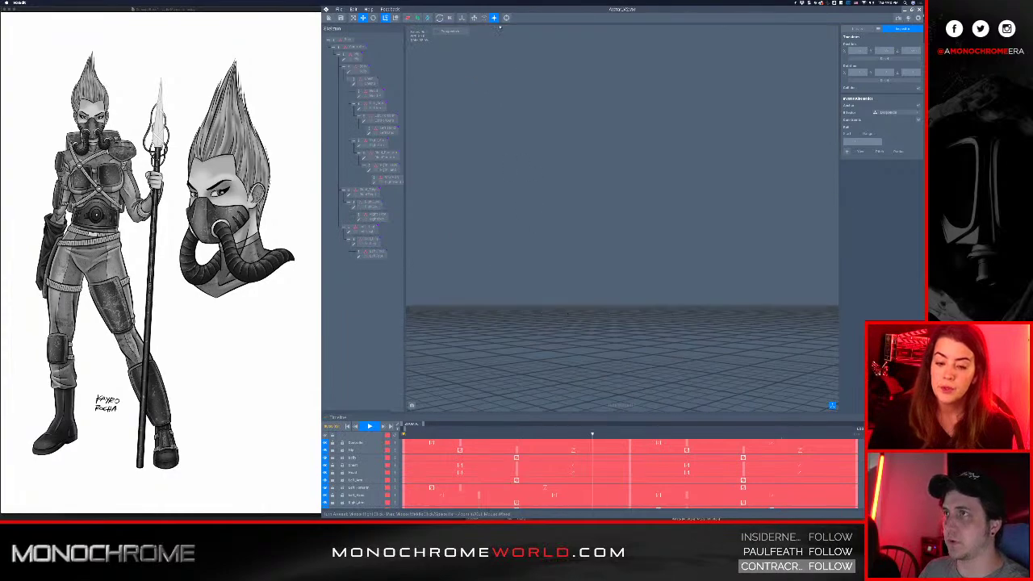
pyautogui.click(506, 17)
pyautogui.scroll(10, 602, 142)
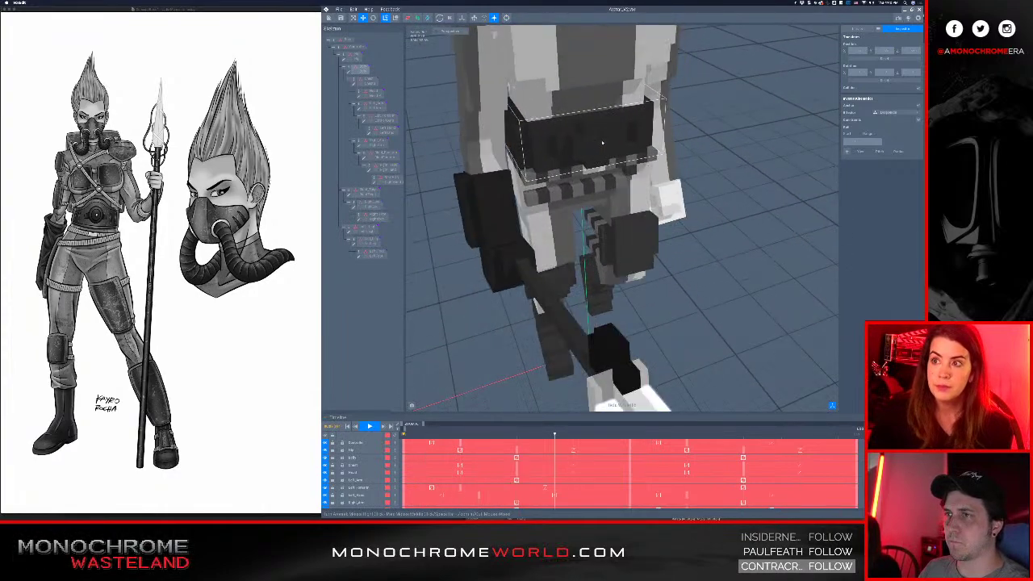
pyautogui.moveTo(602, 143); pyautogui.dragTo(598, 137, button='right')
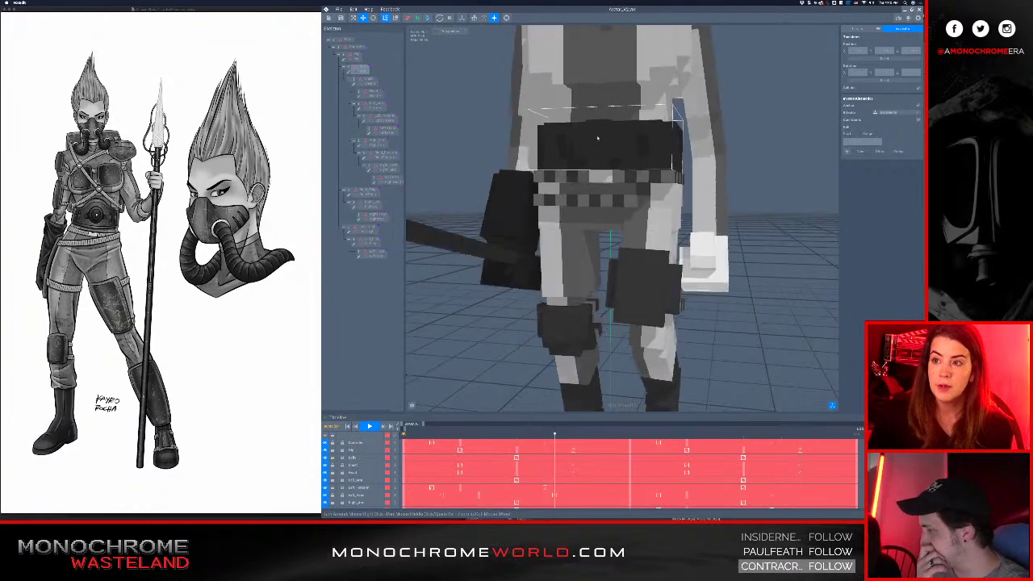
pyautogui.click(645, 232)
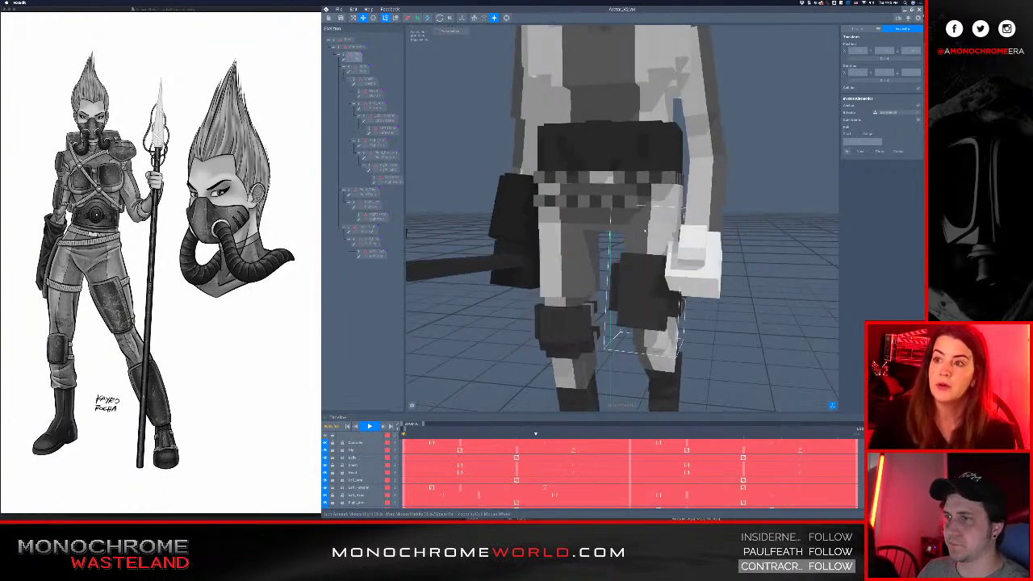
# - Examine the left thigh pad and right knee straps from a low angle while the animation plays
pyautogui.scroll(-3, 645, 231)
pyautogui.moveTo(645, 234); pyautogui.dragTo(642, 259, button='right')
pyautogui.scroll(4, 642, 259)
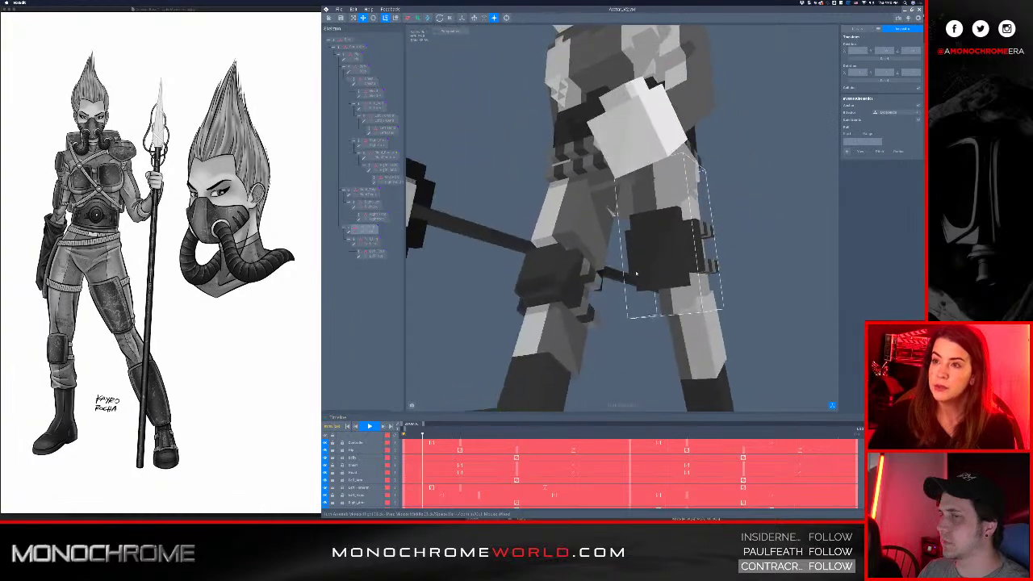
pyautogui.moveTo(636, 274); pyautogui.dragTo(663, 251, button='right')
pyautogui.moveTo(663, 251); pyautogui.dragTo(595, 257)
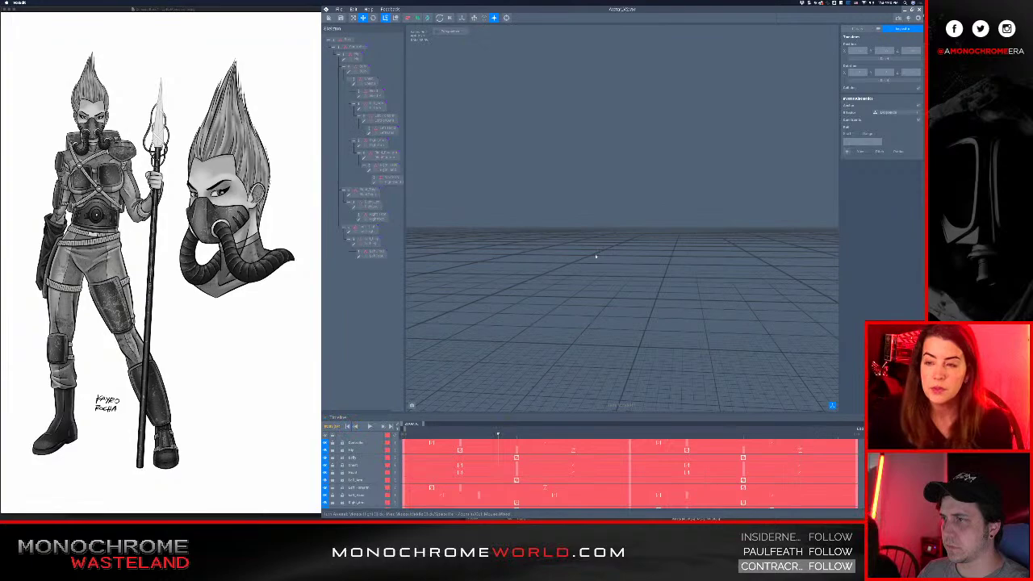
# - Bring the character back into view in the paused animation and move in on both knees from the front
pyautogui.click(506, 17)
pyautogui.scroll(5, 611, 177)
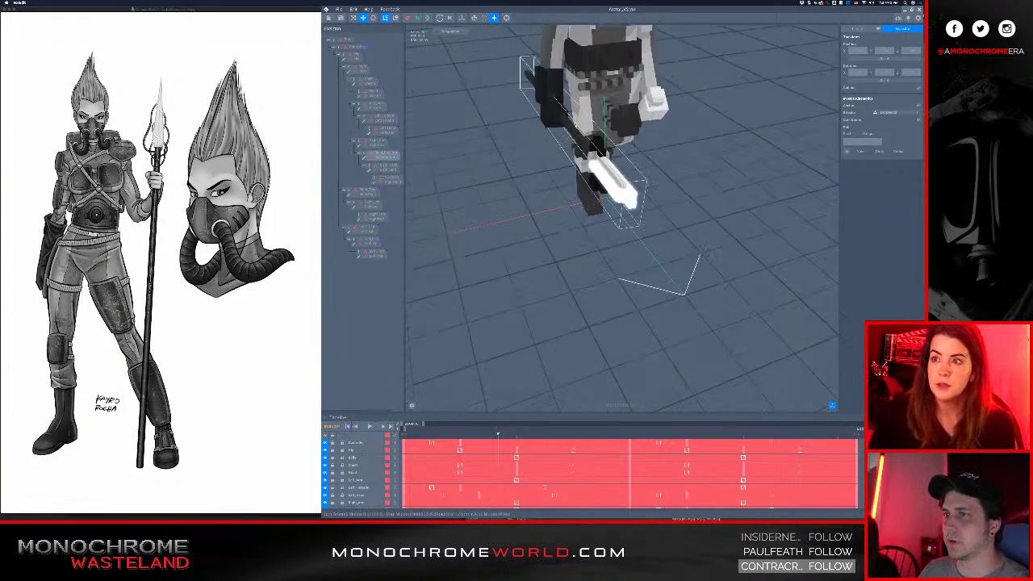
pyautogui.scroll(5, 576, 161)
pyautogui.moveTo(576, 161); pyautogui.dragTo(590, 173, button='middle')
pyautogui.moveTo(590, 173); pyautogui.dragTo(583, 204, button='right')
pyautogui.click(582, 238)
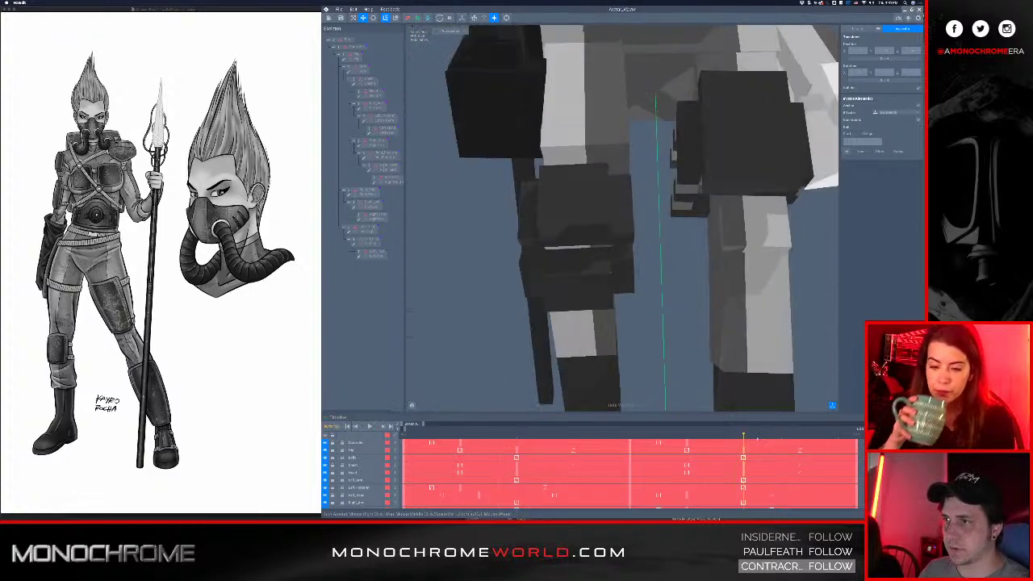
# - Check the joint between the right knee pad's upper and lower parts in the bent pose from close up
pyautogui.scroll(5, 578, 260)
pyautogui.moveTo(578, 261); pyautogui.dragTo(590, 264, button='right')
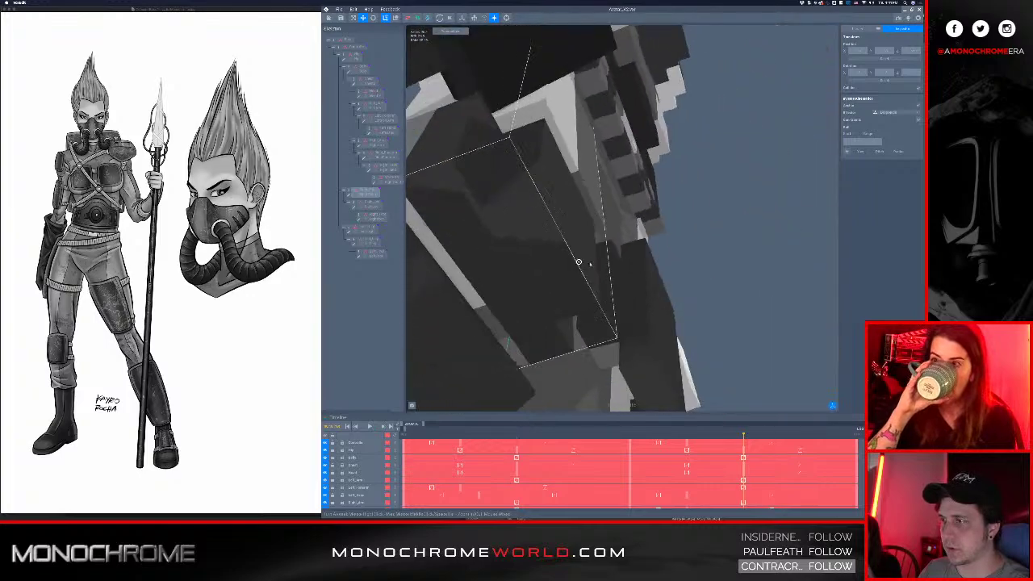
pyautogui.moveTo(579, 262); pyautogui.dragTo(543, 262)
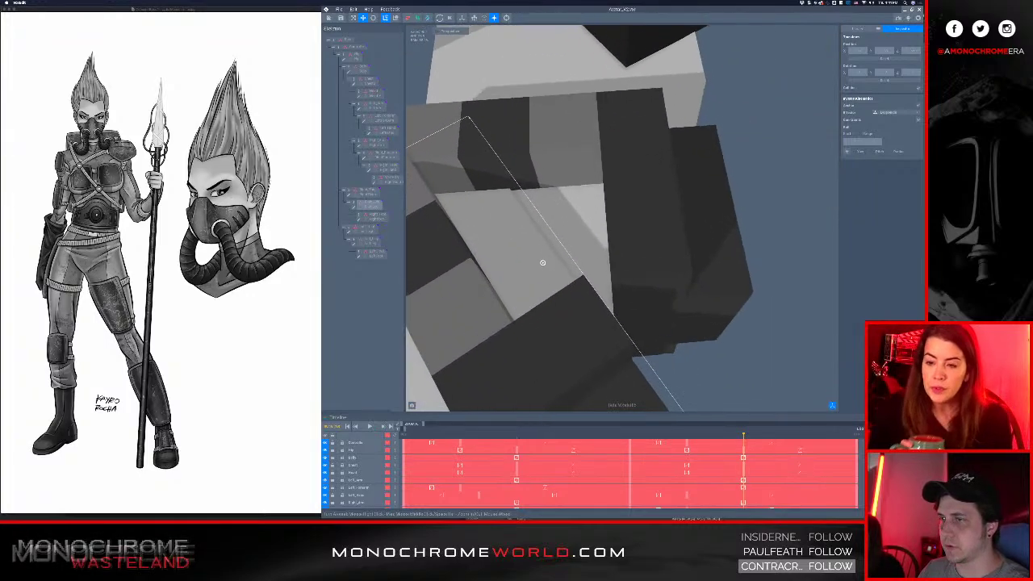
pyautogui.moveTo(542, 263); pyautogui.dragTo(598, 288, button='right')
pyautogui.scroll(3, 561, 273)
pyautogui.scroll(-5, 562, 273)
pyautogui.scroll(-2, 599, 293)
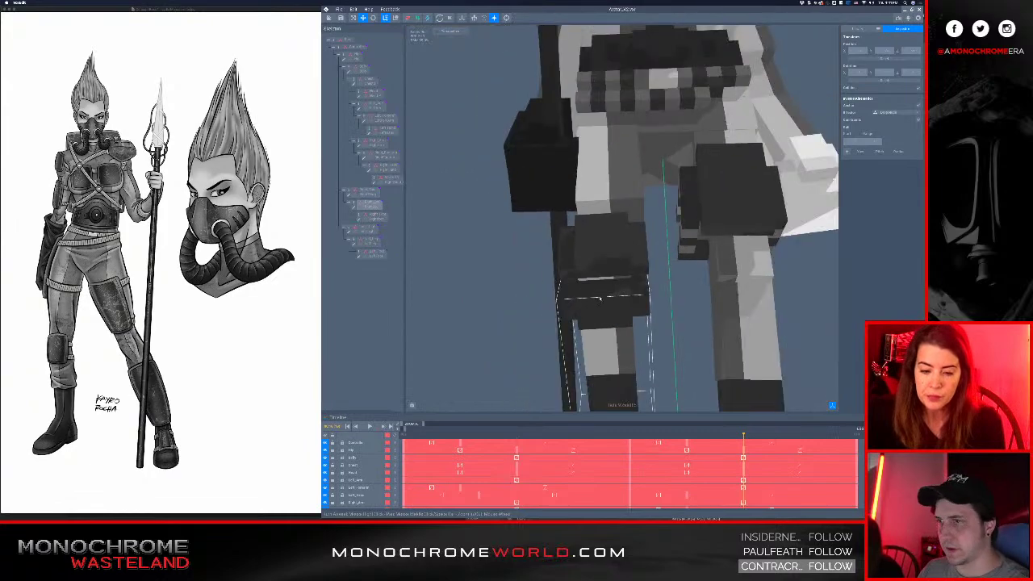
# - Rewind the animation, check the right knee pad and straps from the side and front, and select the right lower leg
pyautogui.press('Escape')
pyautogui.click(405, 436)
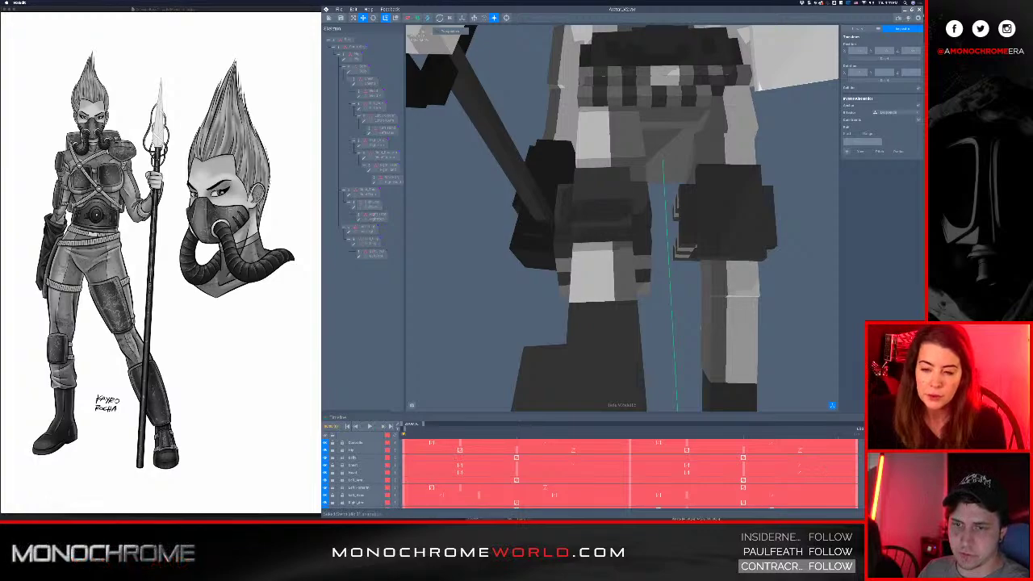
pyautogui.moveTo(598, 256); pyautogui.dragTo(710, 250, button='right')
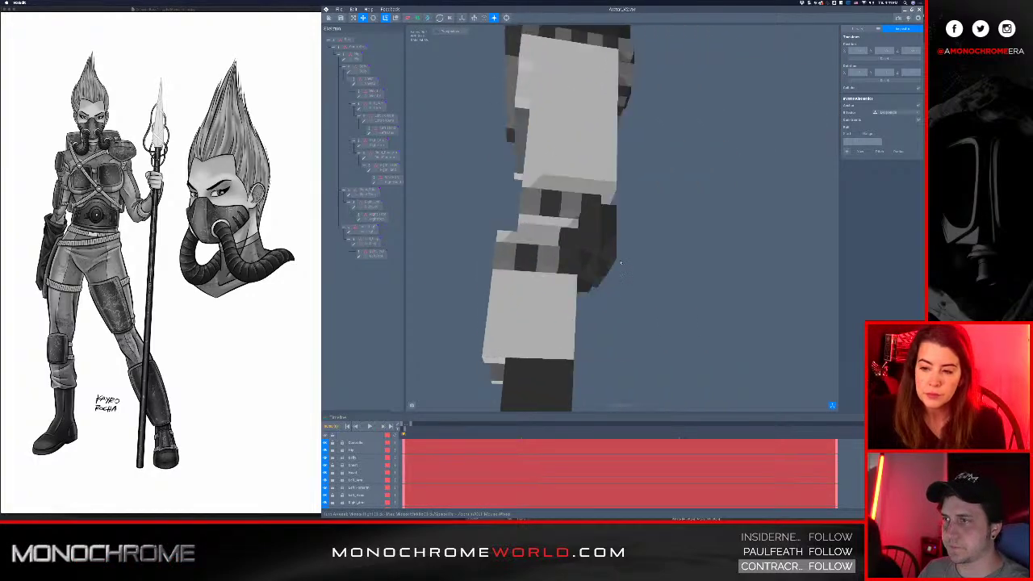
pyautogui.moveTo(605, 242); pyautogui.dragTo(536, 270, button='right')
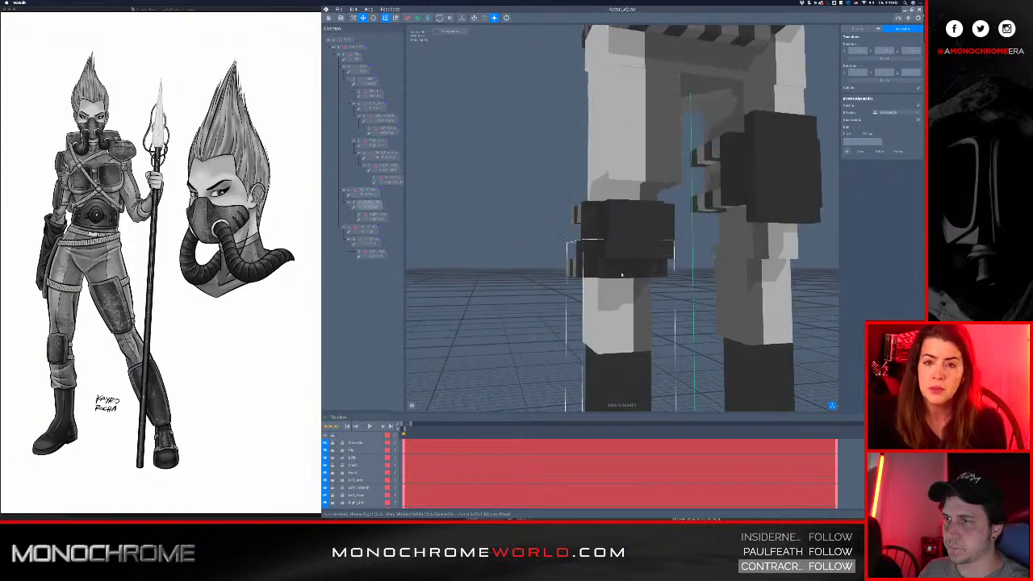
pyautogui.click(624, 274)
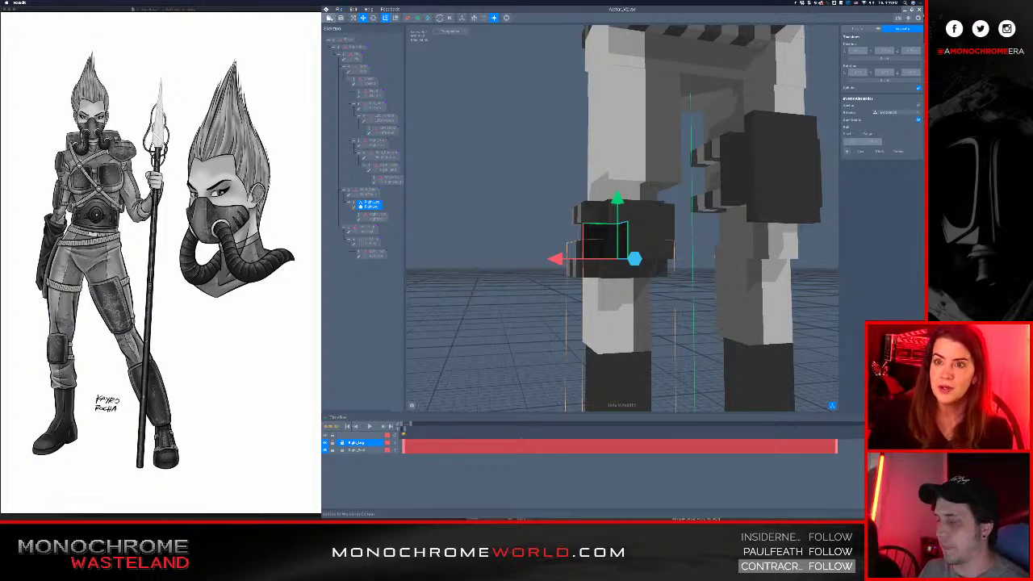
# - Return to the start page and browse the project's item folders for a head equipment file
pyautogui.click(329, 18)
pyautogui.click(572, 154)
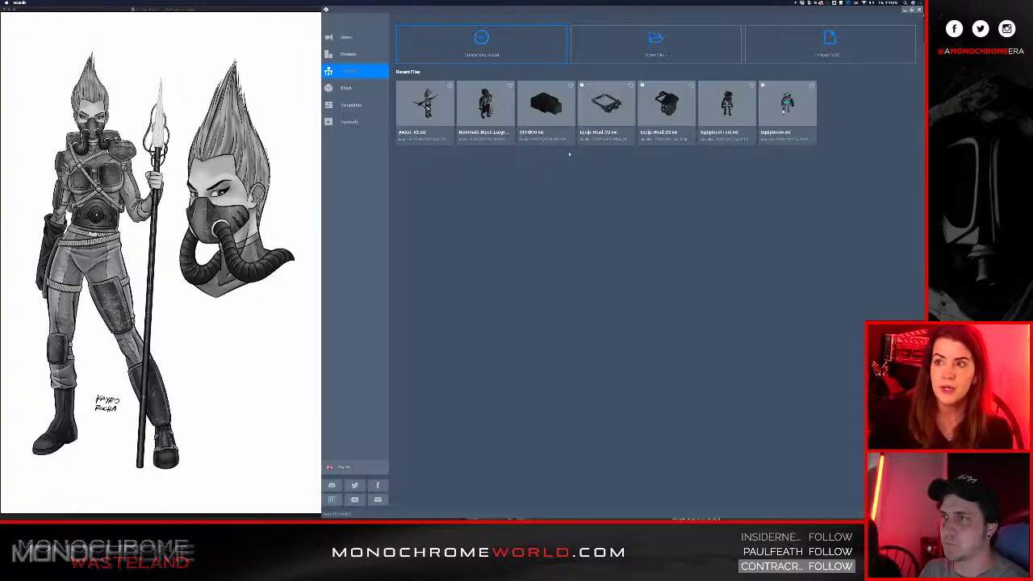
pyautogui.click(613, 48)
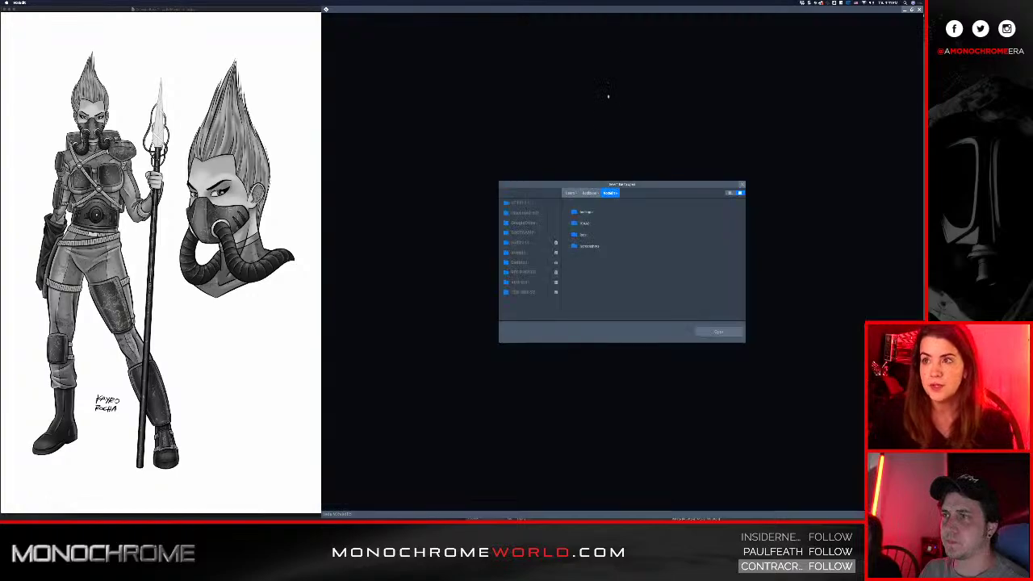
pyautogui.click(521, 283)
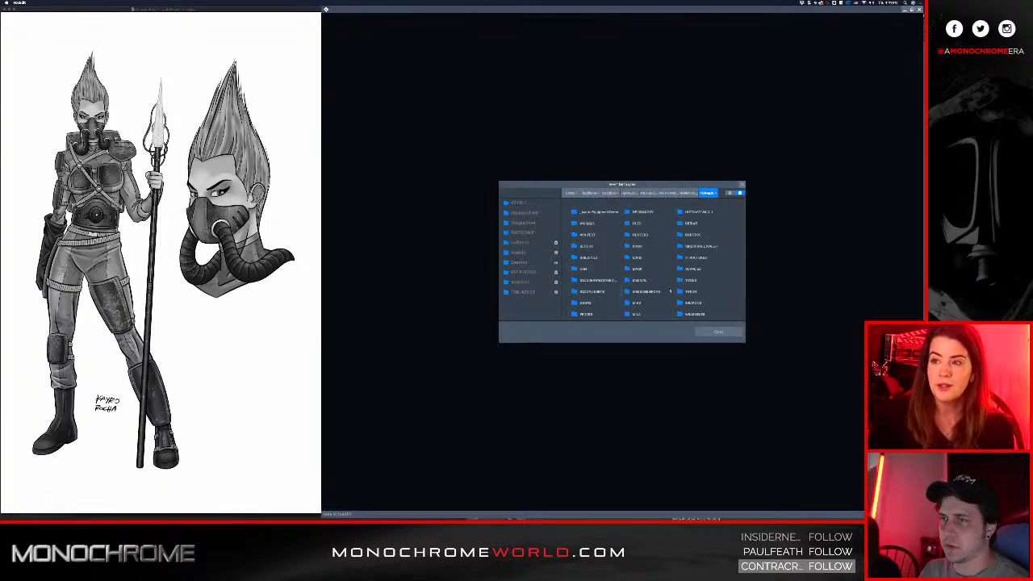
pyautogui.scroll(-2, 661, 287)
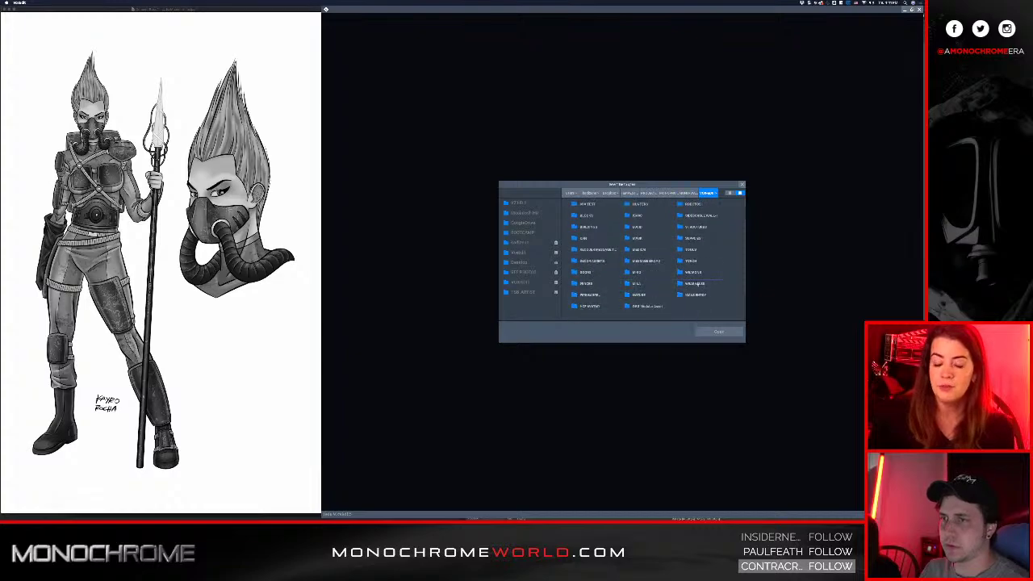
pyautogui.doubleClick(695, 283)
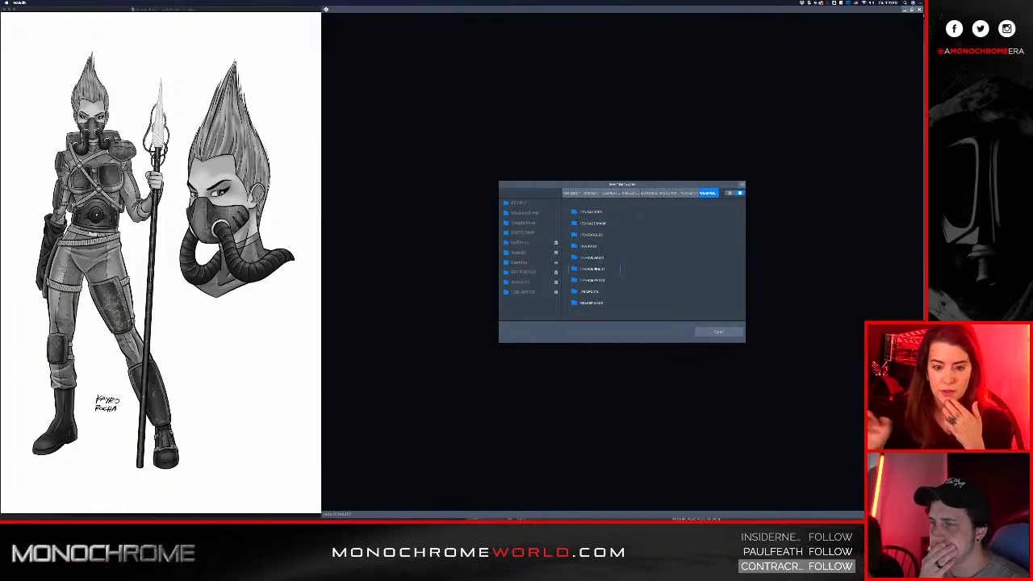
# - Locate the hood with the skull mask in the project folders and open its Equip_Head_V2 file
pyautogui.click(684, 194)
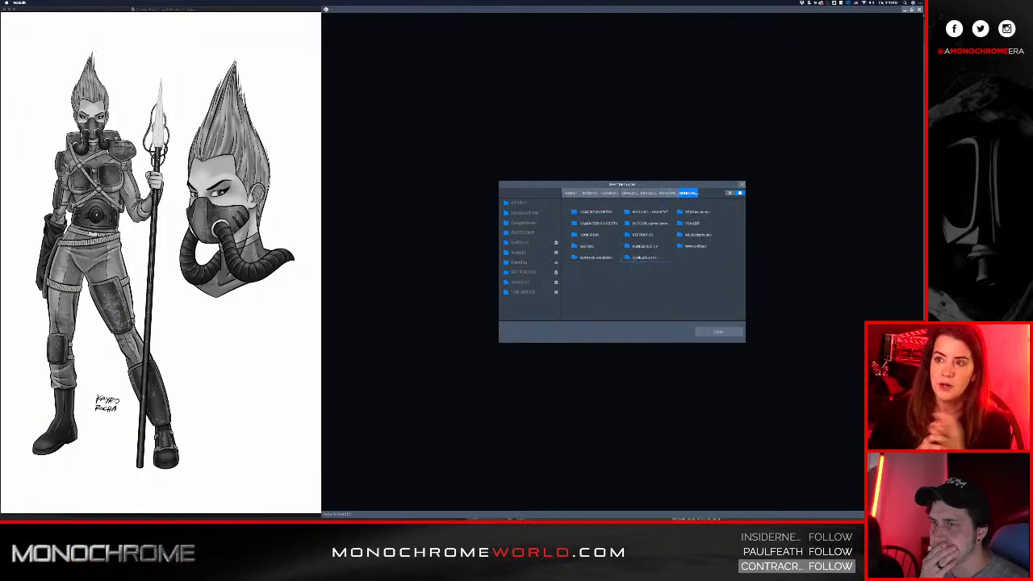
pyautogui.click(521, 282)
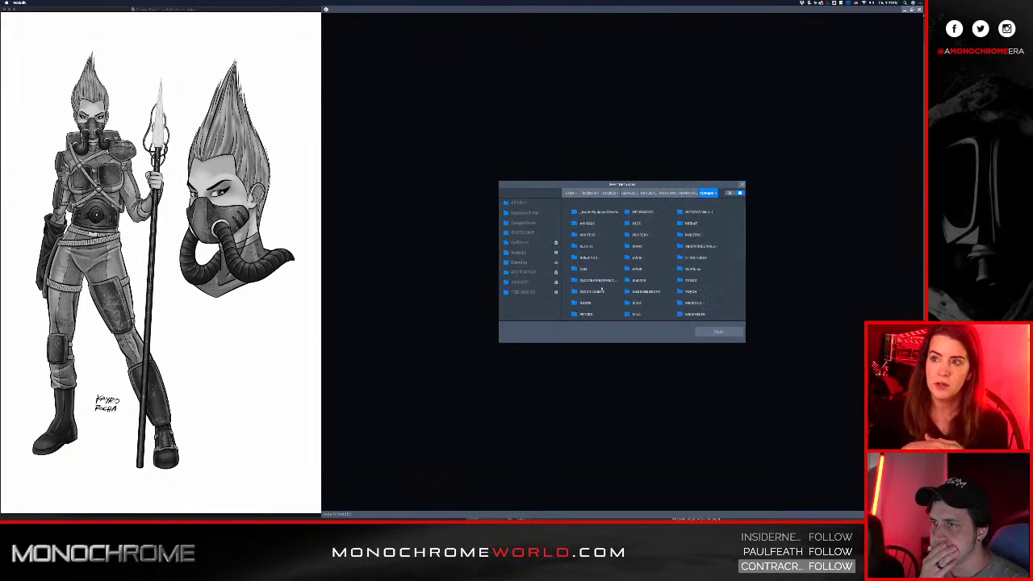
pyautogui.doubleClick(636, 268)
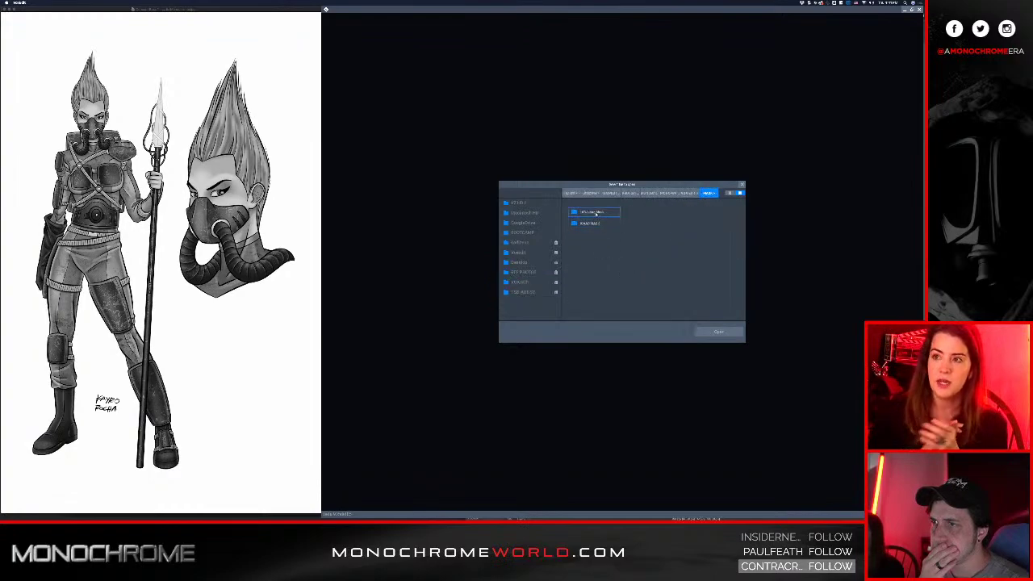
pyautogui.doubleClick(597, 213)
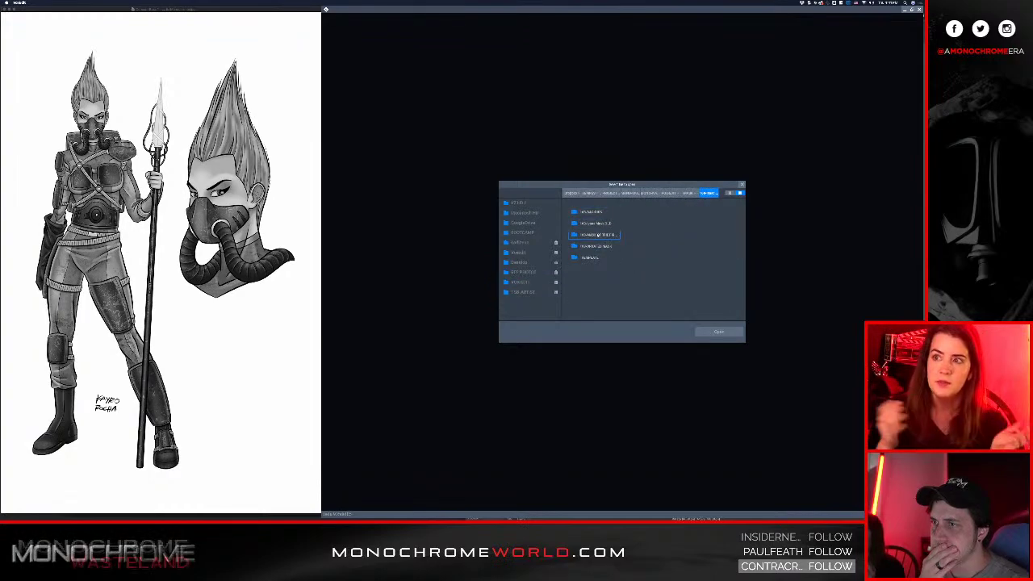
pyautogui.doubleClick(598, 234)
pyautogui.click(590, 212)
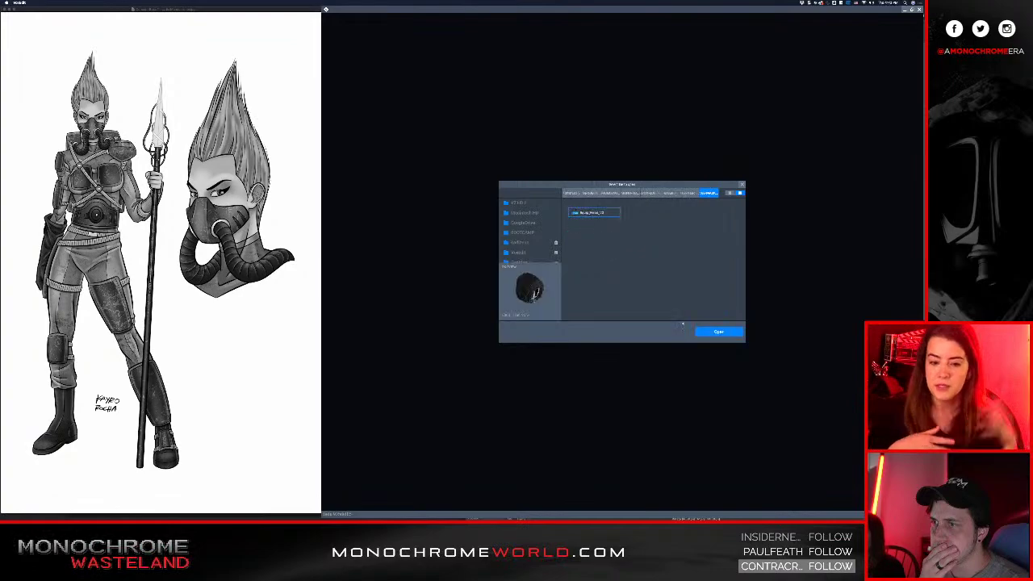
pyautogui.click(719, 332)
# - Examine the skull mask and hood on the character's head from the front at close range
pyautogui.scroll(3, 622, 218)
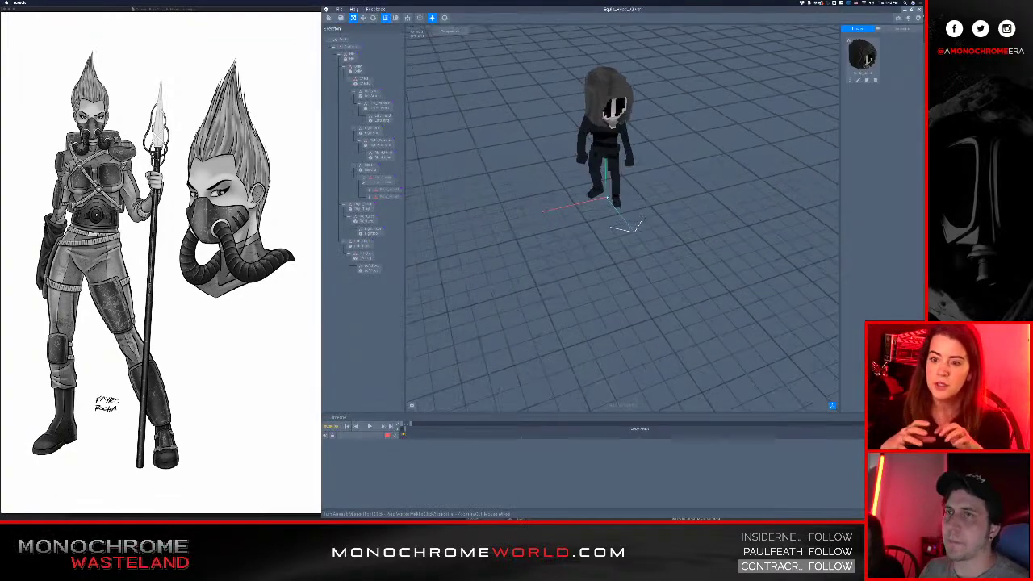
pyautogui.moveTo(609, 117); pyautogui.dragTo(613, 216, button='middle')
pyautogui.scroll(5, 613, 216)
pyautogui.moveTo(637, 250); pyautogui.dragTo(611, 220, button='right')
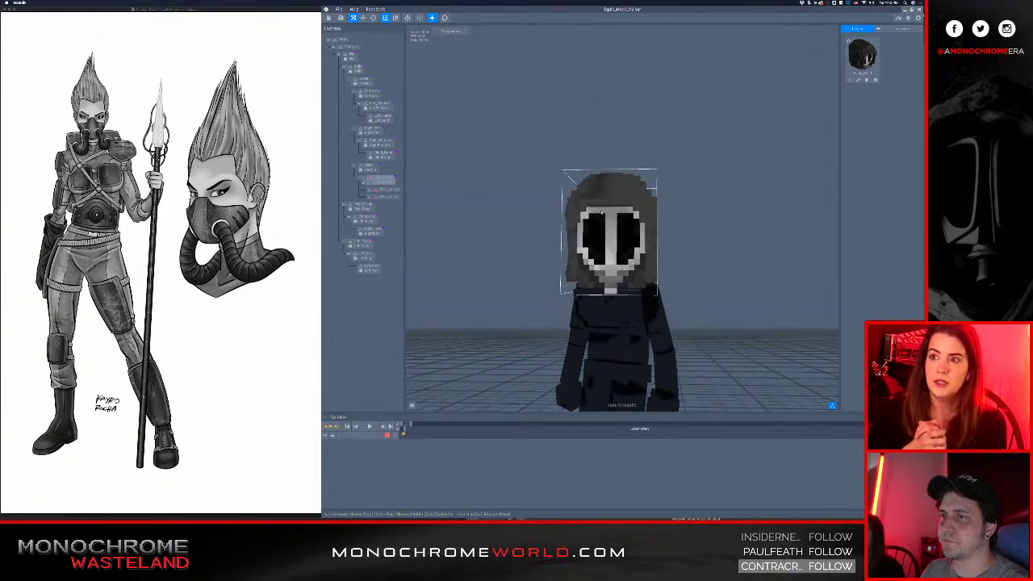
pyautogui.scroll(4, 611, 220)
pyautogui.scroll(3, 615, 219)
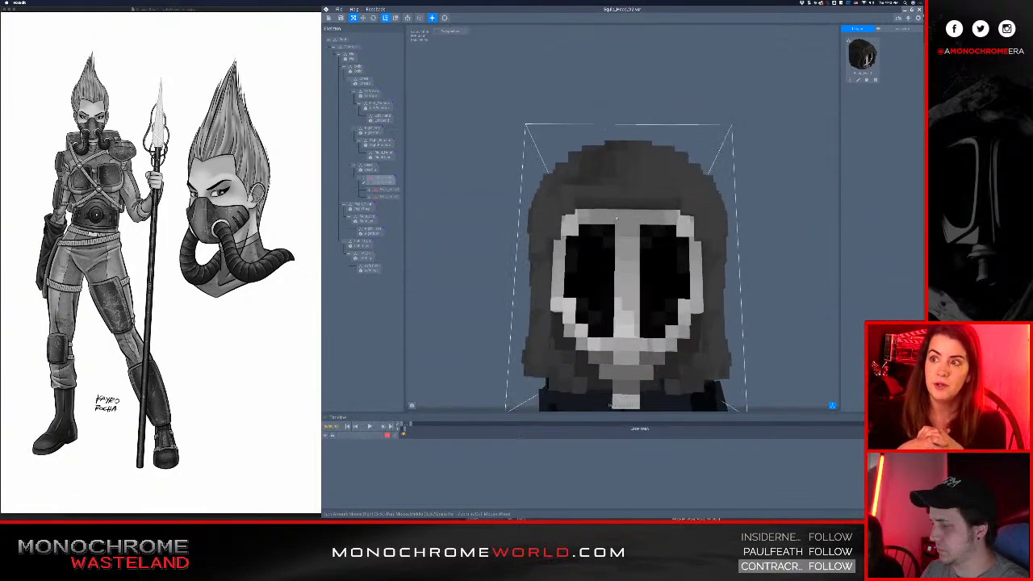
pyautogui.scroll(-1, 626, 240)
pyautogui.moveTo(634, 369); pyautogui.dragTo(628, 321, button='middle')
pyautogui.moveTo(627, 321); pyautogui.dragTo(638, 318, button='right')
pyautogui.scroll(3, 637, 318)
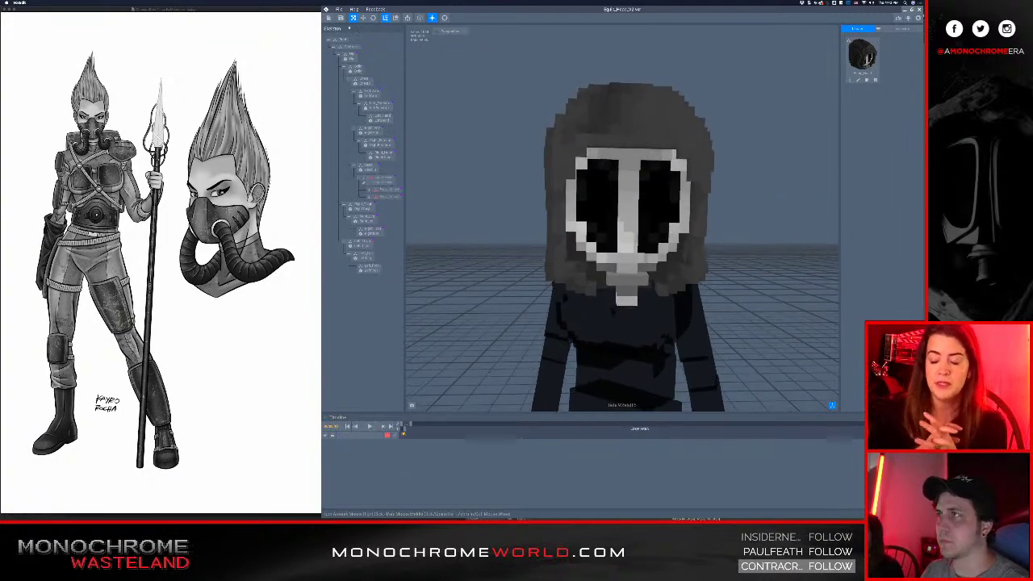
# - Leave the hood file and open the recent Equipment Test file
pyautogui.click(329, 18)
pyautogui.click(581, 153)
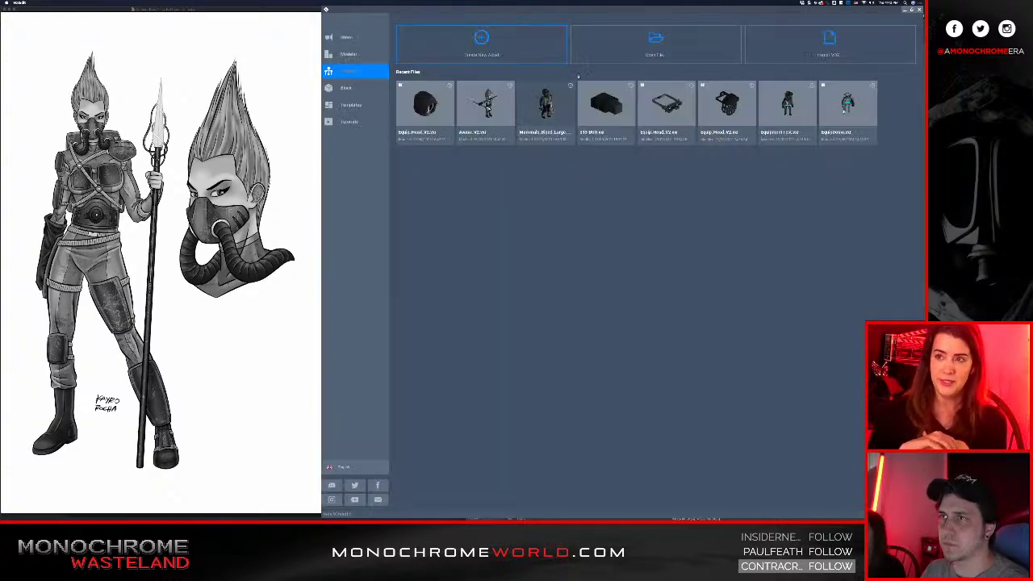
pyautogui.click(654, 39)
pyautogui.click(740, 185)
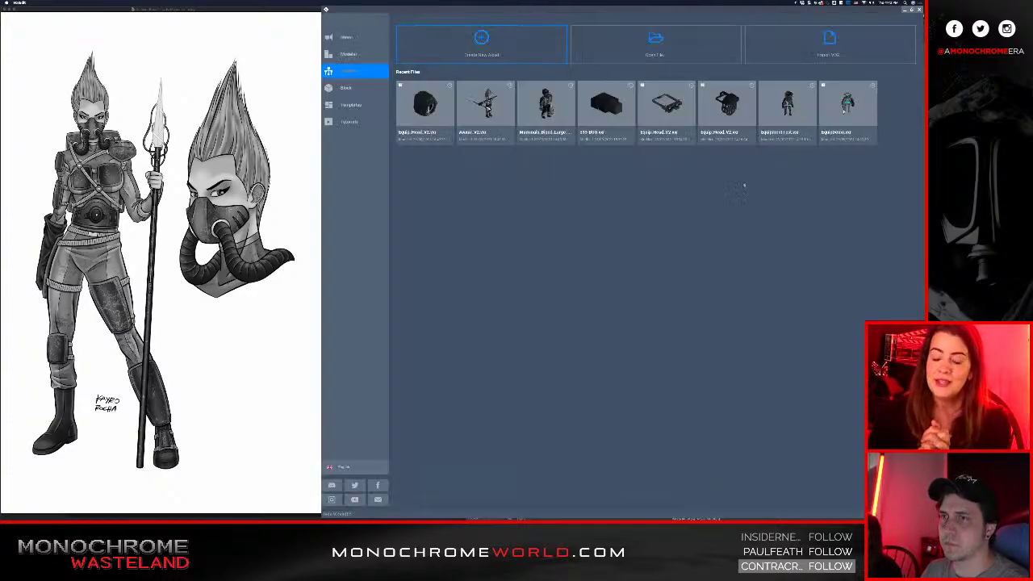
pyautogui.click(784, 105)
# - Replace the caged helmet in the test character's head equipment slot with the skull-mask hood
pyautogui.scroll(5, 604, 144)
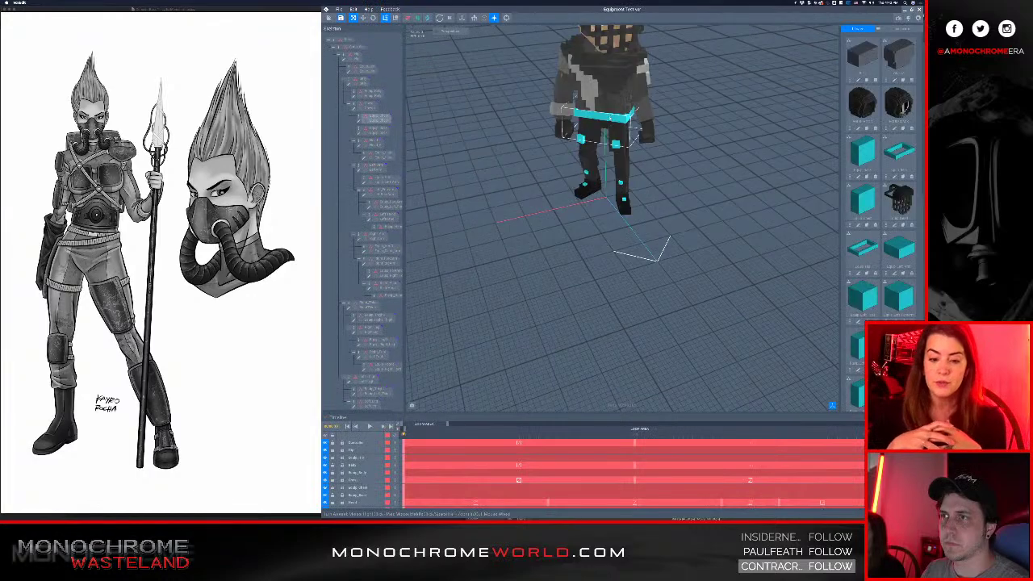
pyautogui.moveTo(604, 144); pyautogui.dragTo(603, 110, button='right')
pyautogui.scroll(4, 603, 129)
pyautogui.moveTo(603, 113); pyautogui.dragTo(603, 181, button='middle')
pyautogui.click(603, 181)
pyautogui.click(505, 260)
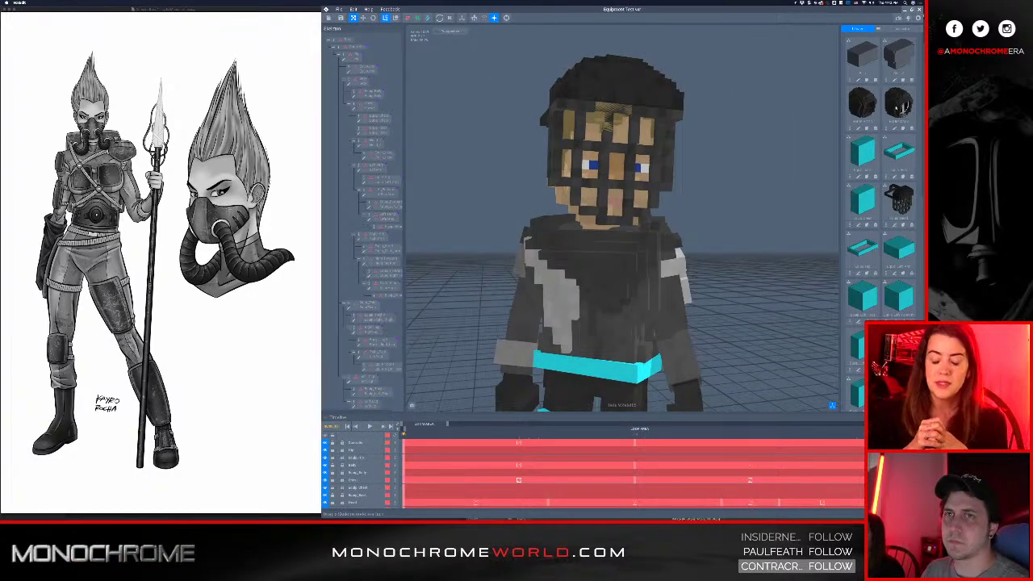
pyautogui.moveTo(898, 105); pyautogui.dragTo(380, 155)
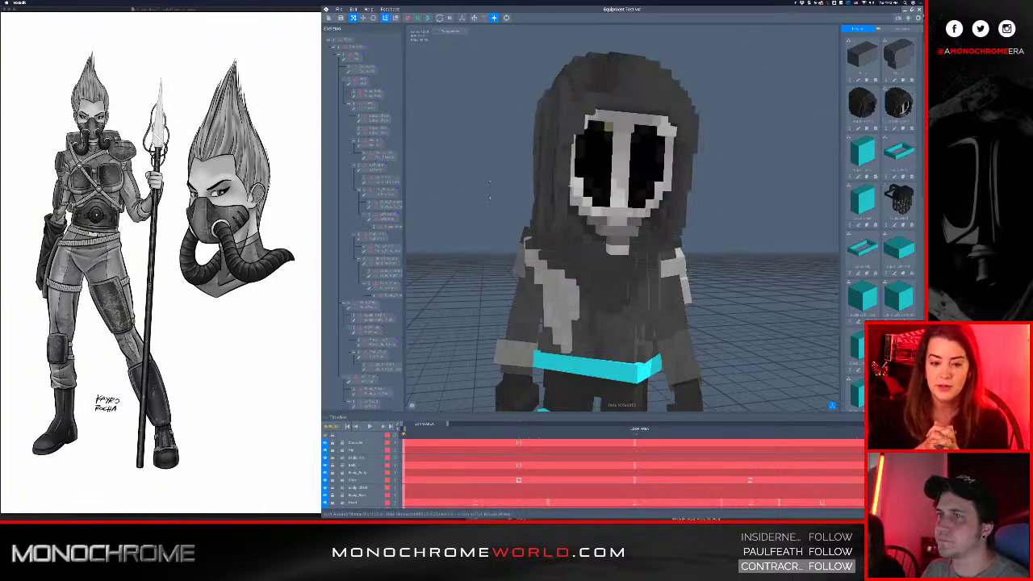
# - Examine how the skull-mask hood sits on the test character's head and shoulders, near and far
pyautogui.moveTo(589, 226); pyautogui.dragTo(629, 246, button='right')
pyautogui.scroll(4, 625, 250)
pyautogui.scroll(-4, 630, 253)
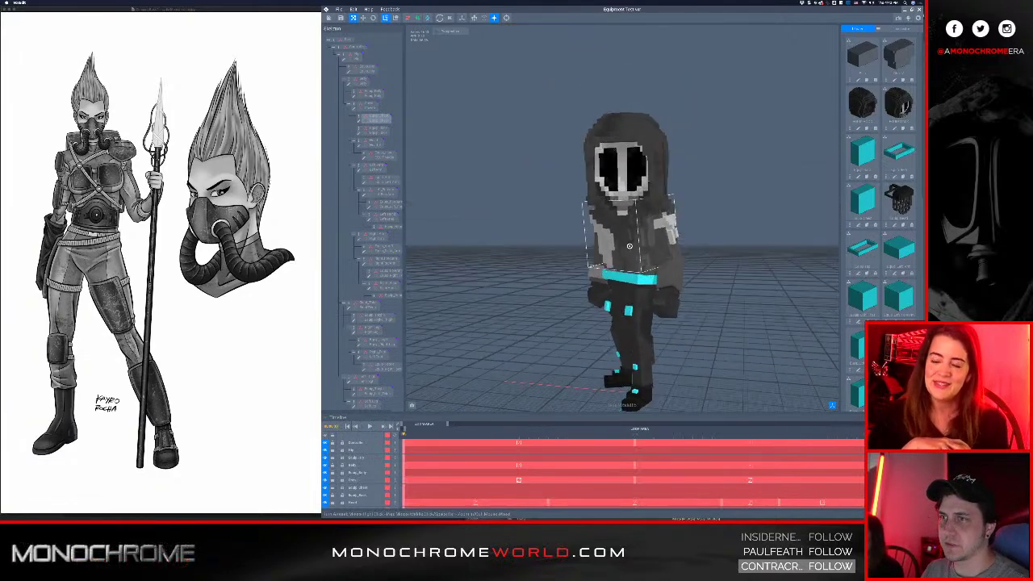
pyautogui.scroll(5, 627, 243)
pyautogui.moveTo(628, 243); pyautogui.dragTo(632, 255, button='middle')
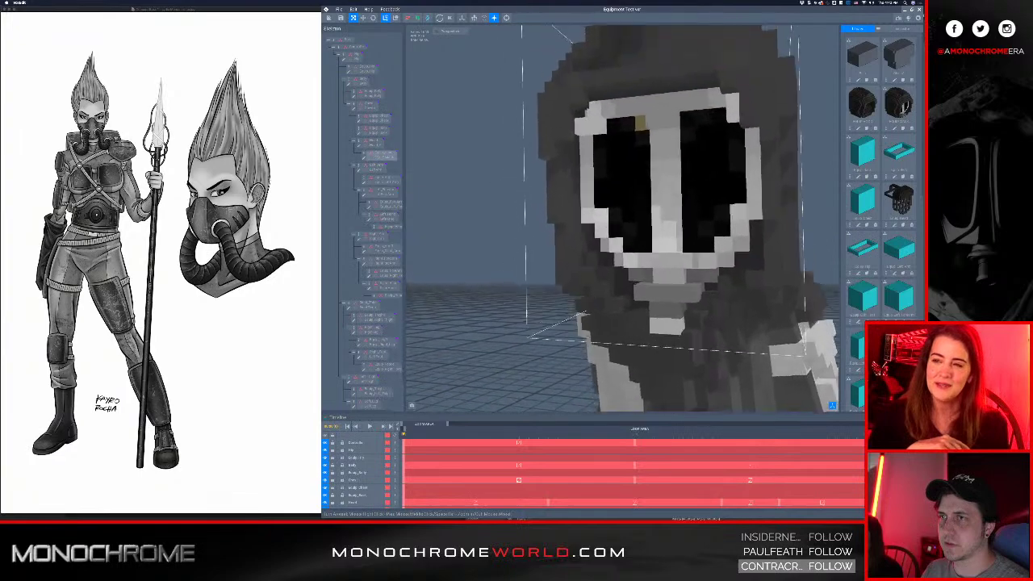
pyautogui.scroll(-3, 631, 256)
pyautogui.moveTo(631, 256); pyautogui.dragTo(651, 267, button='right')
pyautogui.moveTo(658, 281); pyautogui.dragTo(656, 280, button='middle')
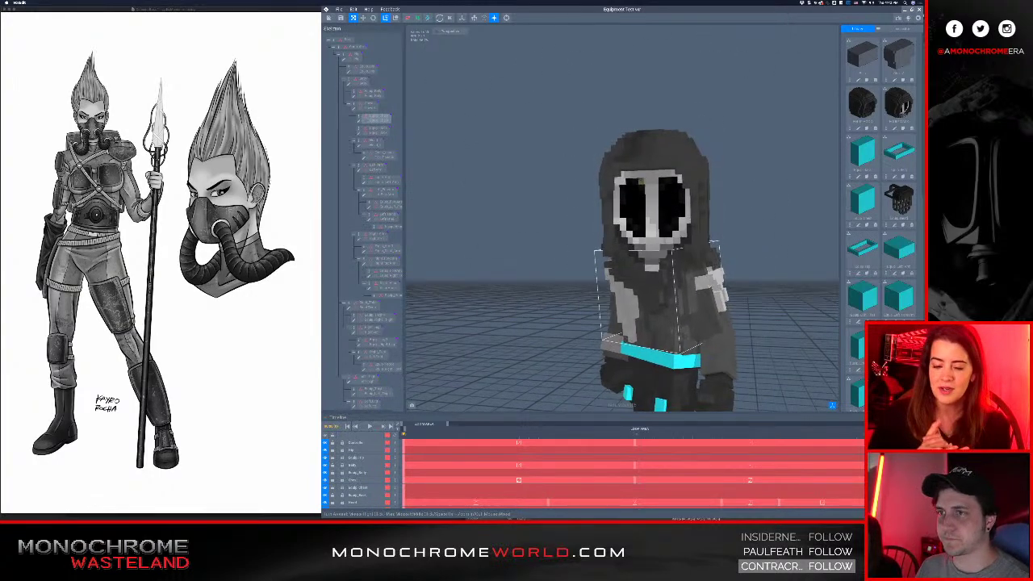
# - Check the equipped skull-mask hood from the side and front, comparing the full figure with a close-up
pyautogui.scroll(-3, 649, 273)
pyautogui.moveTo(649, 273); pyautogui.dragTo(645, 272, button='right')
pyautogui.moveTo(649, 273); pyautogui.dragTo(649, 270, button='middle')
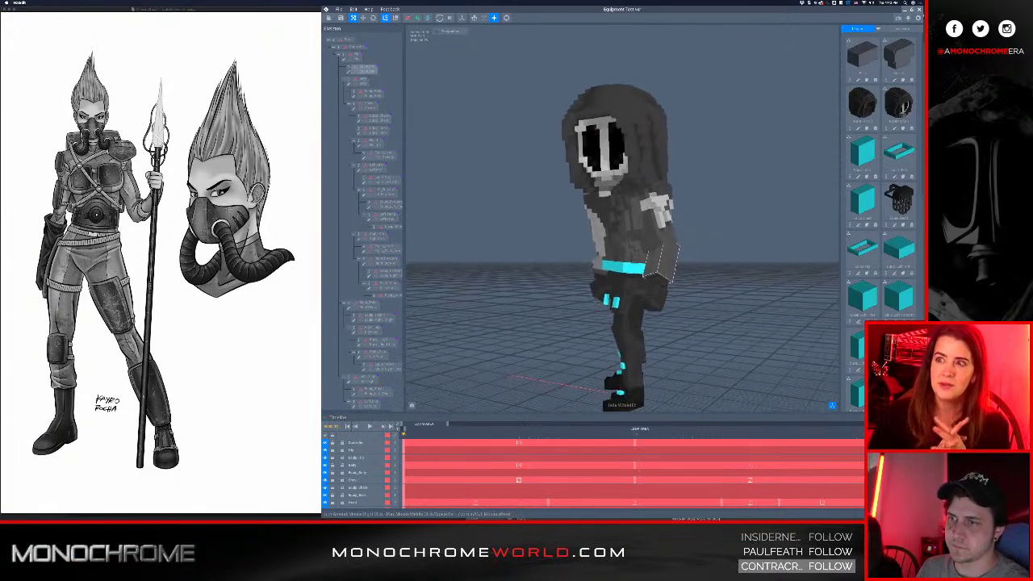
pyautogui.moveTo(648, 289); pyautogui.dragTo(649, 196, button='right')
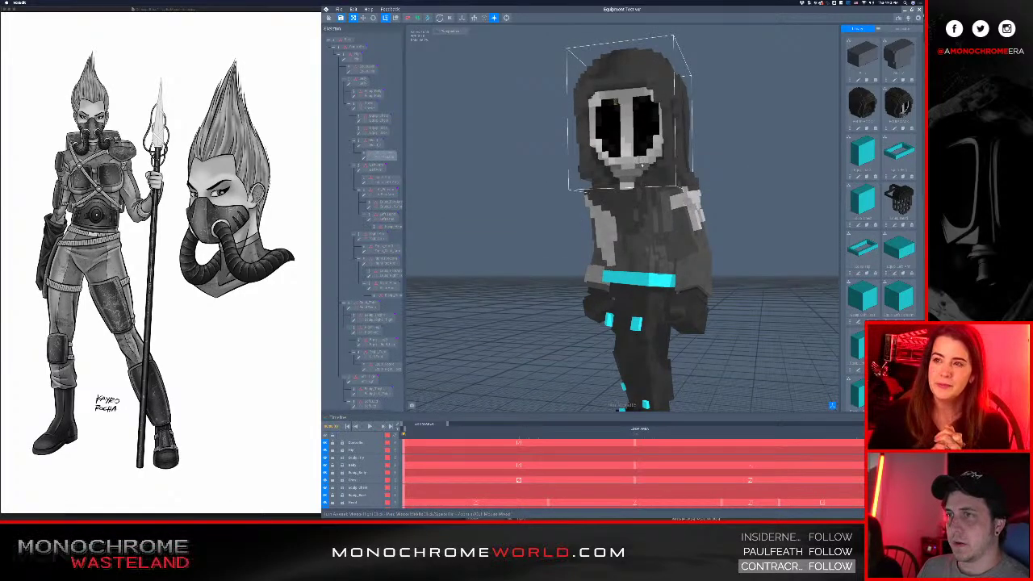
pyautogui.scroll(6, 648, 186)
pyautogui.scroll(-8, 647, 183)
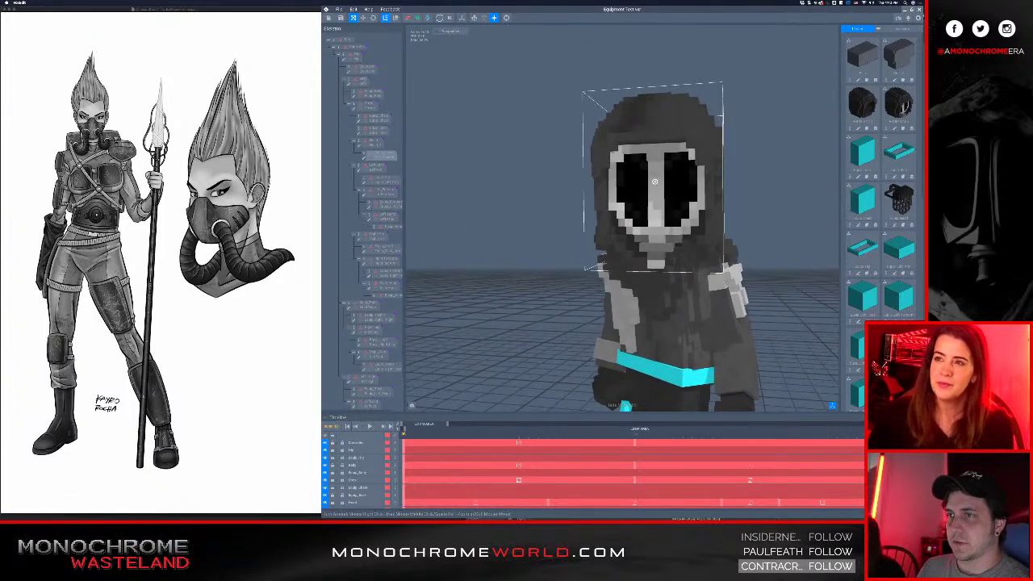
pyautogui.moveTo(648, 182)
pyautogui.mouseDown(button='right')
pyautogui.moveTo(637, 178)
pyautogui.moveTo(664, 178)
pyautogui.mouseUp(button='right')
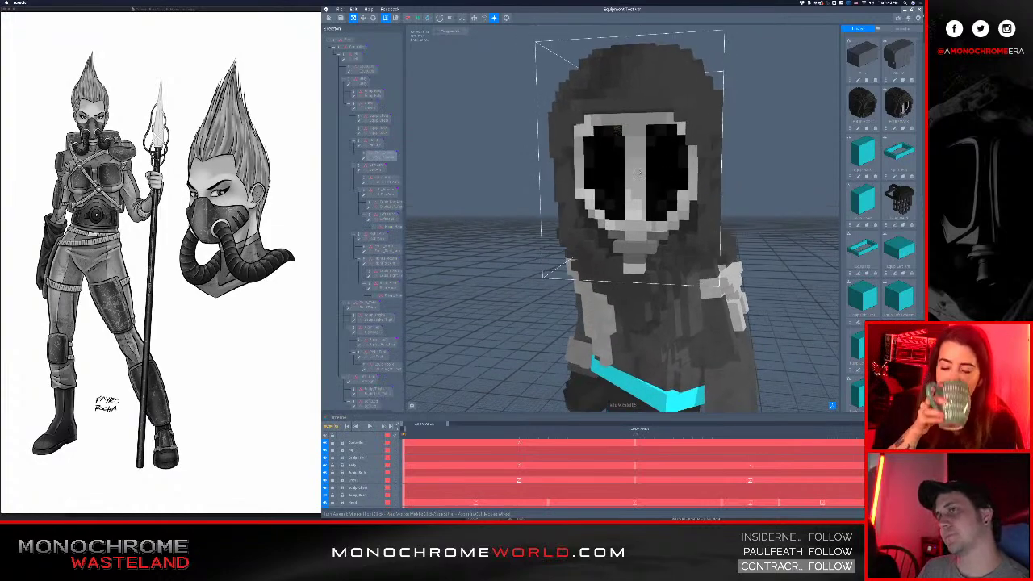
pyautogui.scroll(2, 642, 162)
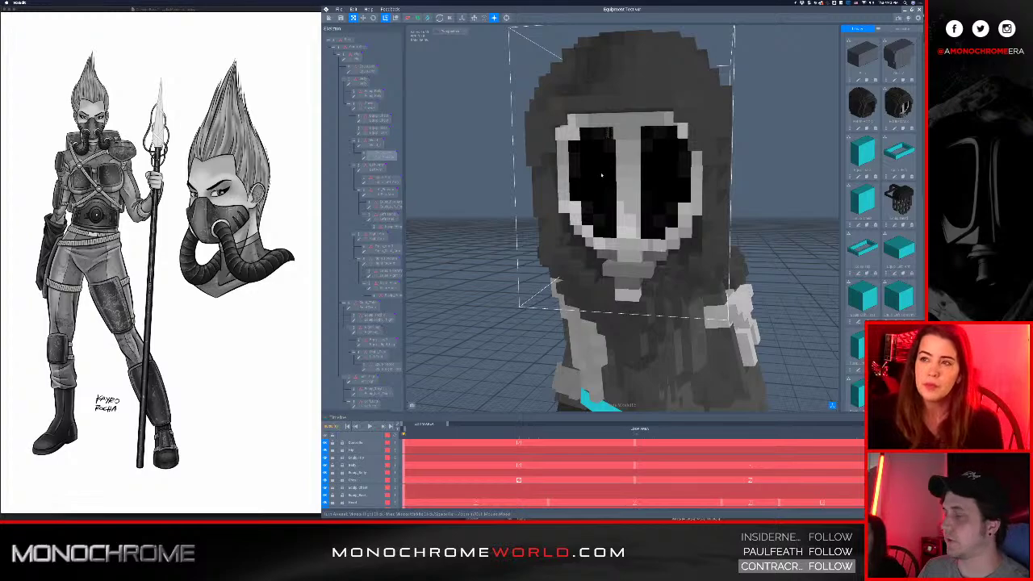
pyautogui.scroll(-2, 645, 221)
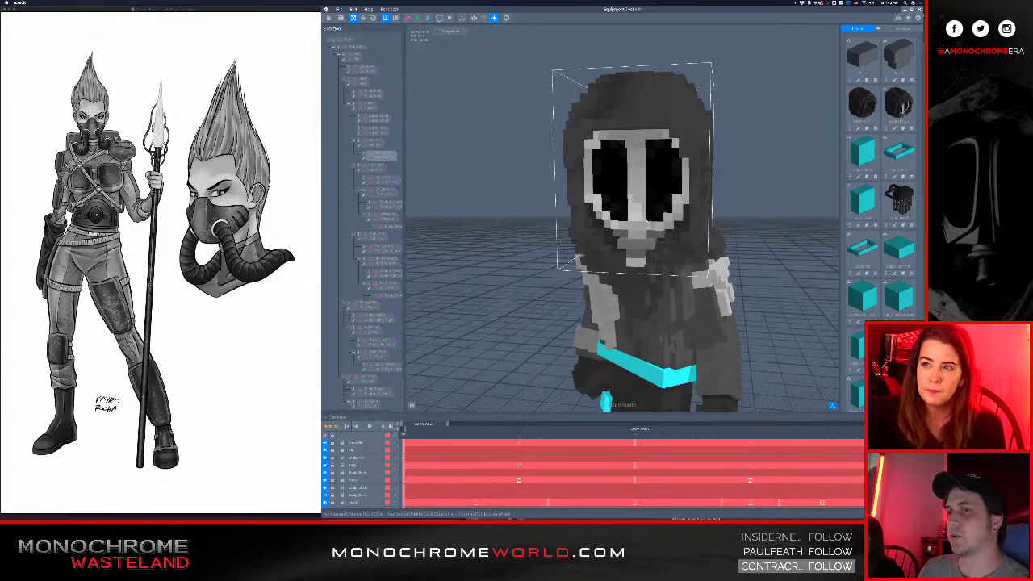
# - Select the test character's head equipment and swap the skull-mask hood for the open-faced hood with the black face covering
pyautogui.click(476, 81)
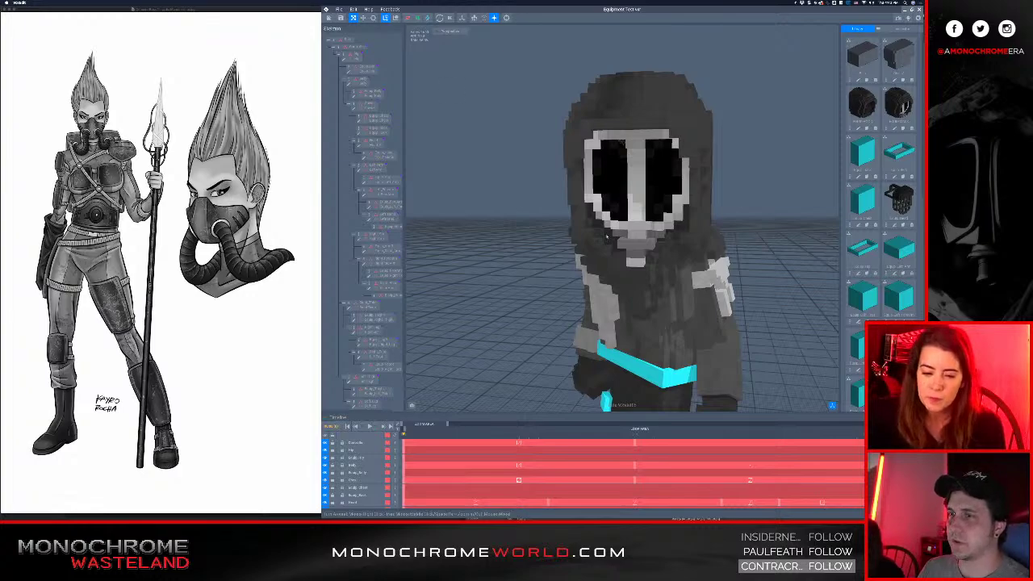
pyautogui.click(606, 237)
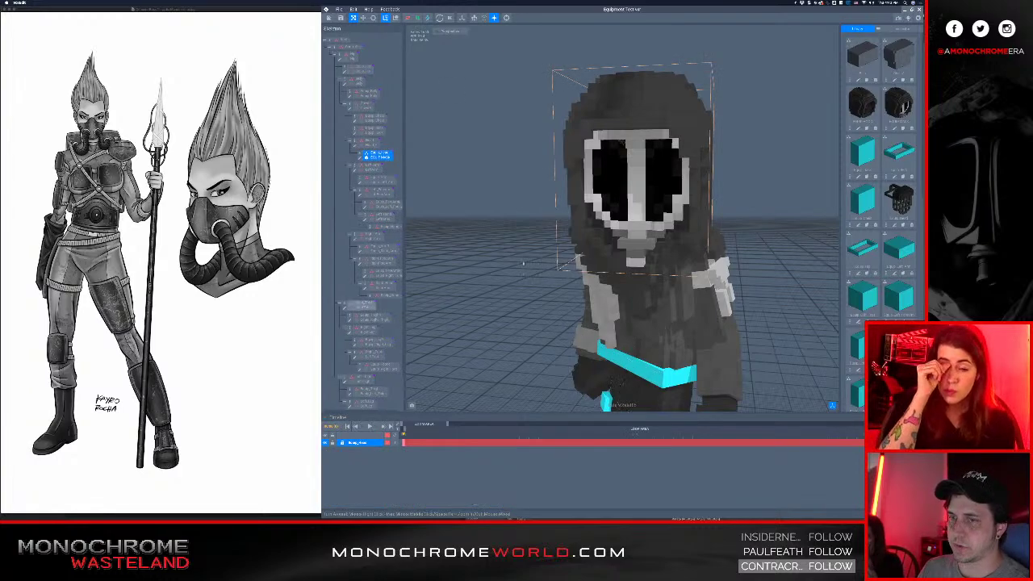
pyautogui.scroll(-3, 499, 145)
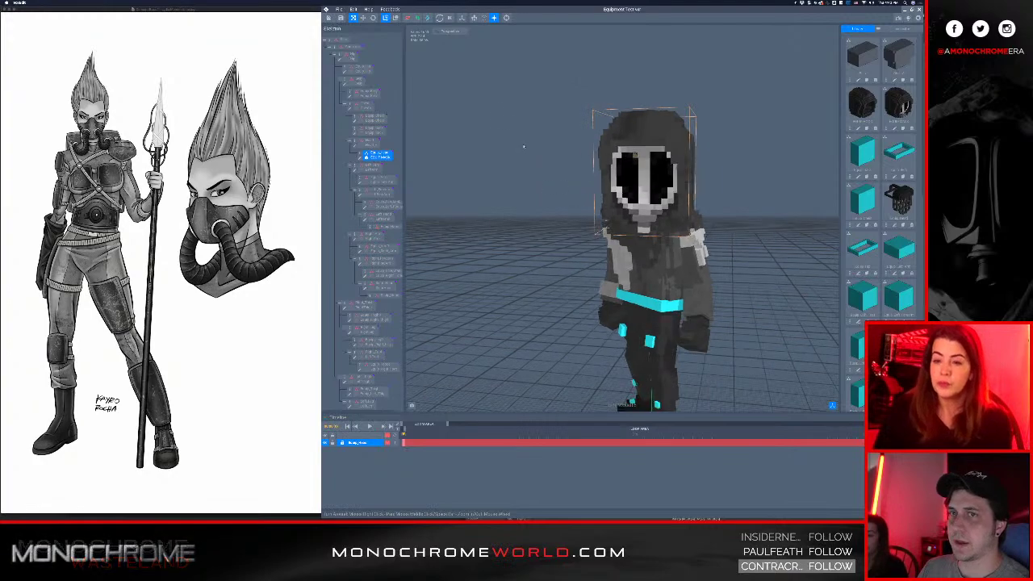
pyautogui.moveTo(652, 262); pyautogui.dragTo(652, 220, button='middle')
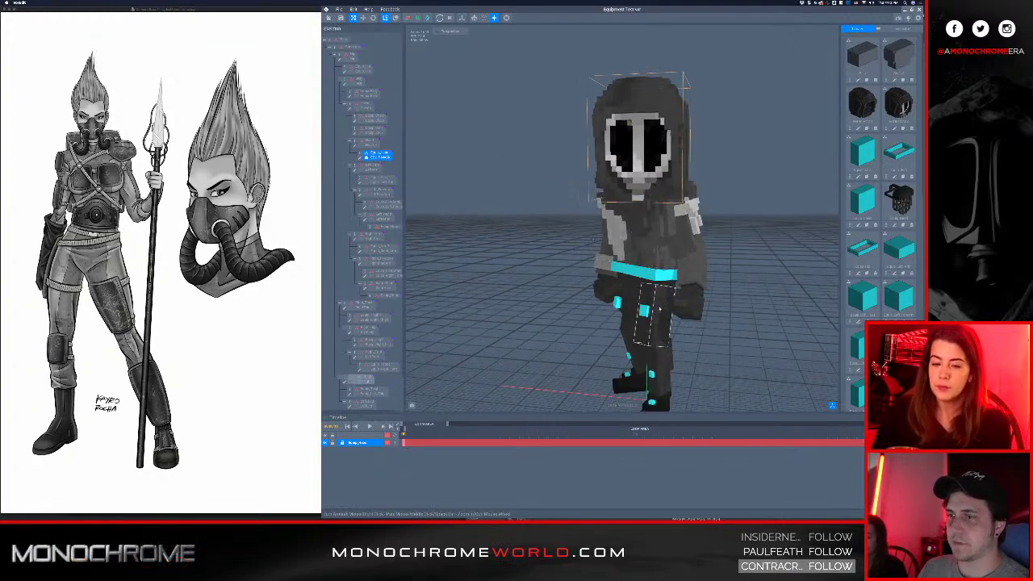
pyautogui.moveTo(657, 299); pyautogui.dragTo(654, 197, button='middle')
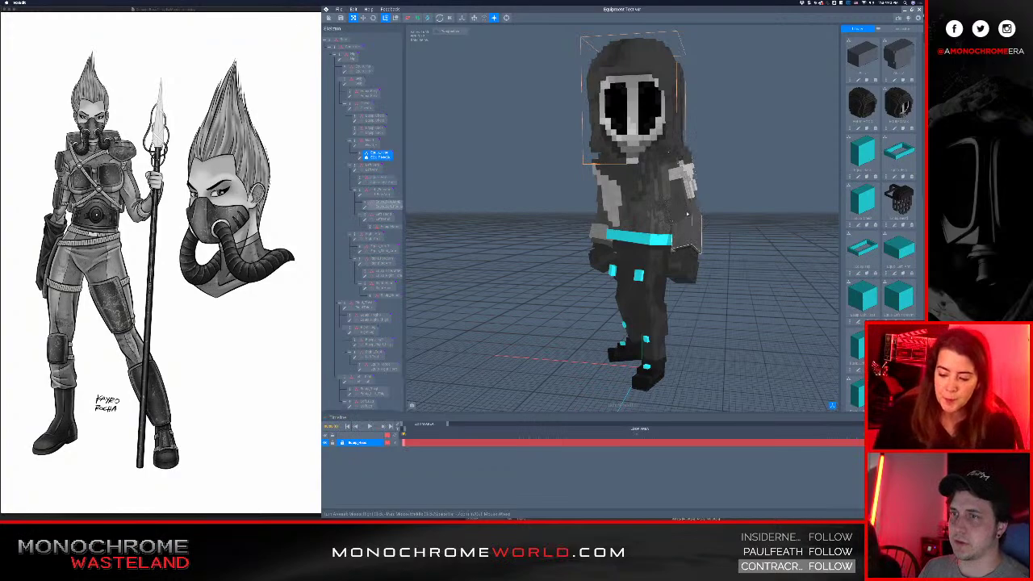
pyautogui.moveTo(862, 102); pyautogui.dragTo(395, 172)
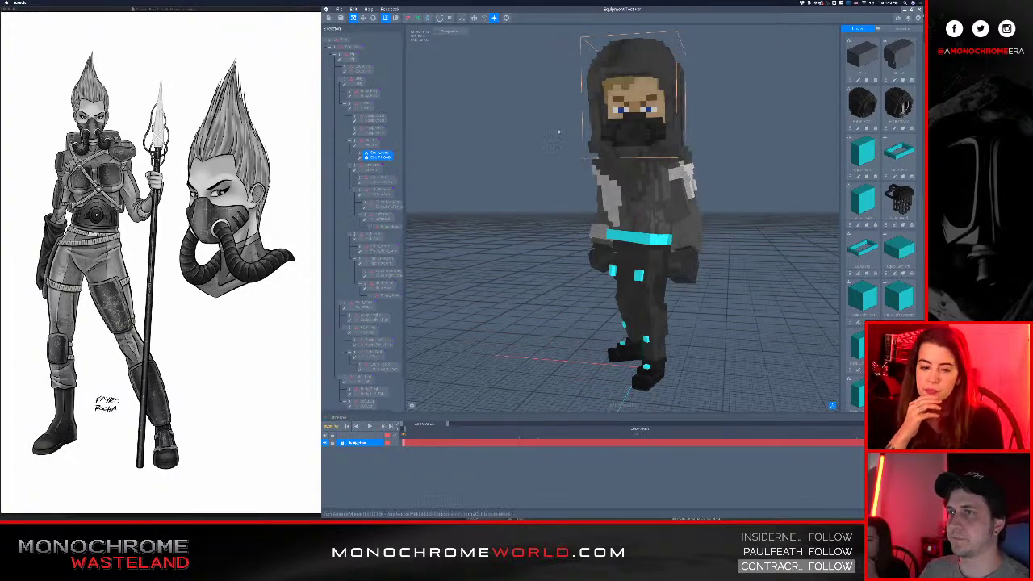
pyautogui.scroll(5, 557, 132)
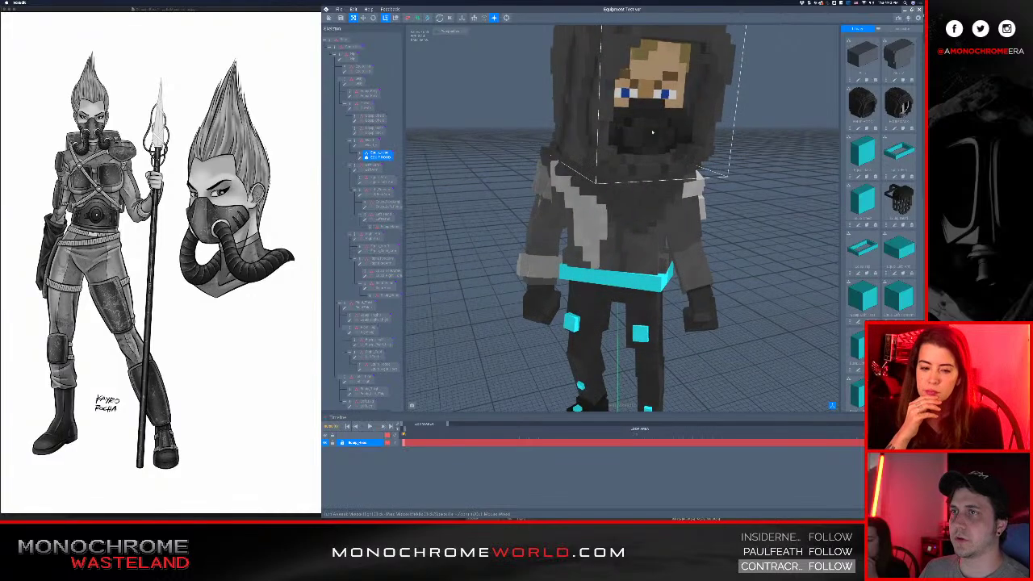
# - Save and close the equipment test character with the face-covering hood, and reopen the wasteland character's rig
pyautogui.moveTo(653, 131)
pyautogui.mouseDown(button='right')
pyautogui.moveTo(614, 148)
pyautogui.moveTo(652, 138)
pyautogui.mouseUp(button='right')
pyautogui.scroll(-5, 614, 148)
pyautogui.scroll(4, 652, 139)
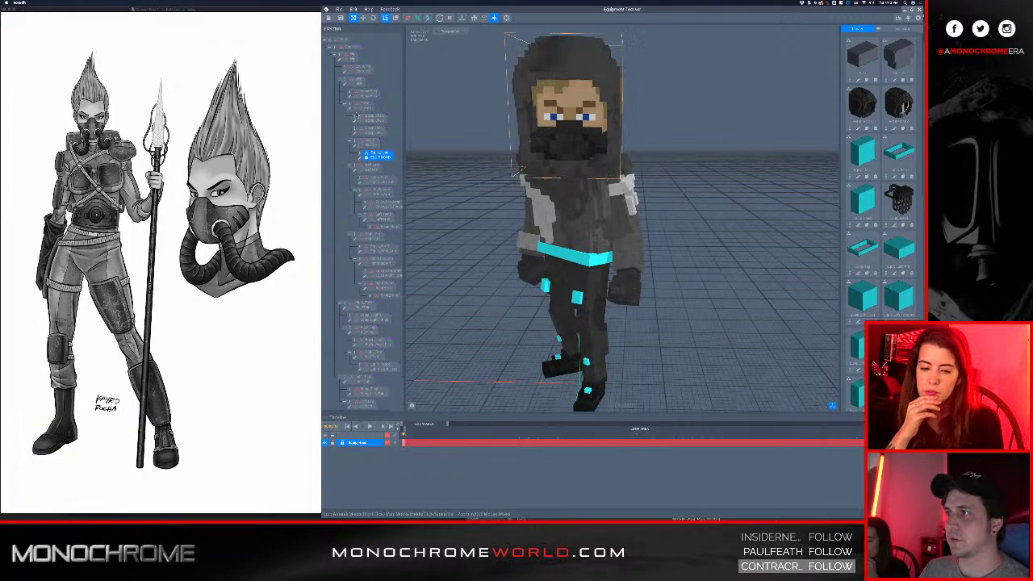
pyautogui.click(327, 17)
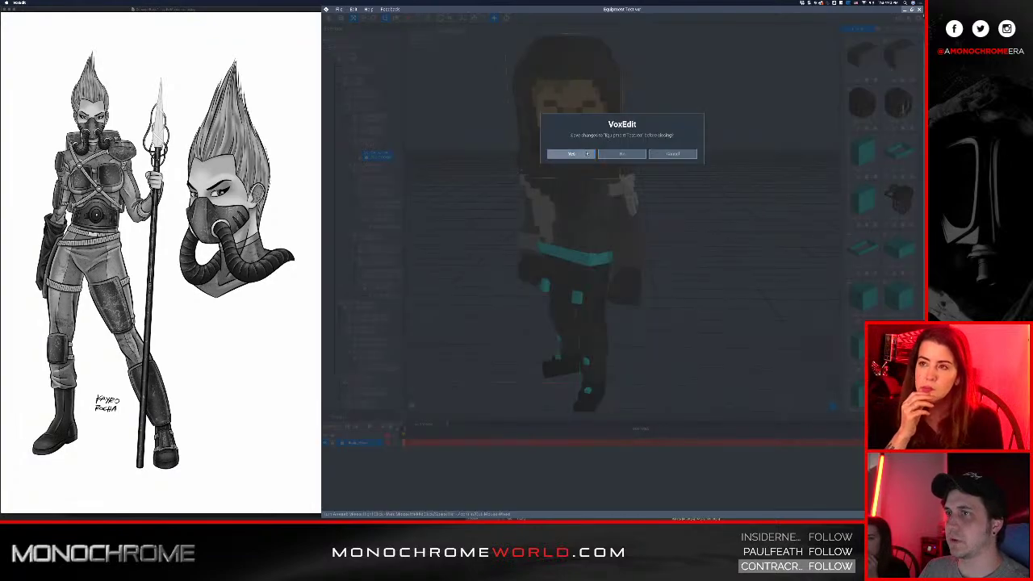
pyautogui.click(583, 154)
pyautogui.click(558, 112)
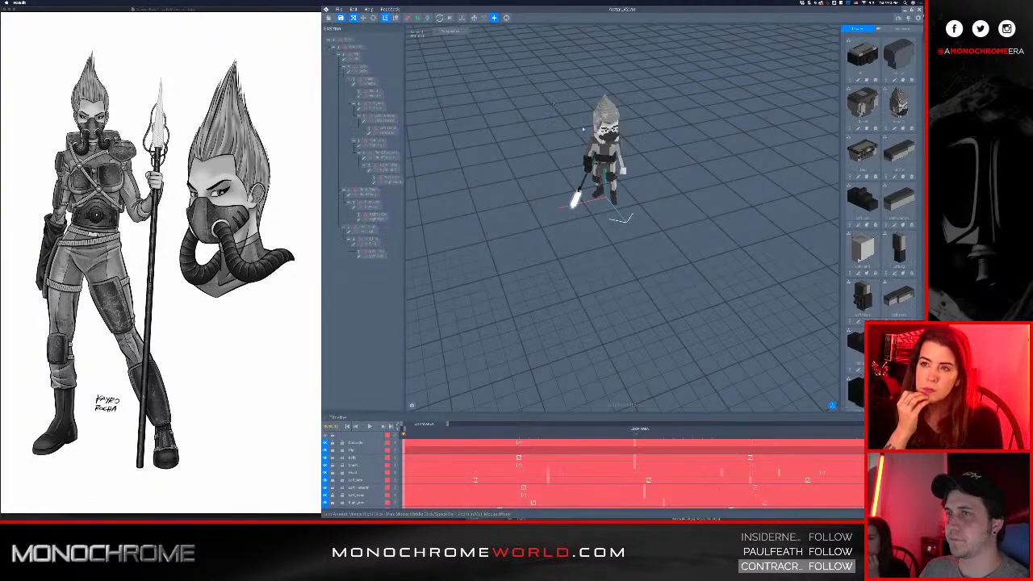
# - Check the wasteland character's belt and knee pads in the standing pose, and return the figure to its T-pose
pyautogui.scroll(8, 602, 173)
pyautogui.moveTo(602, 174); pyautogui.dragTo(621, 239, button='right')
pyautogui.scroll(6, 621, 239)
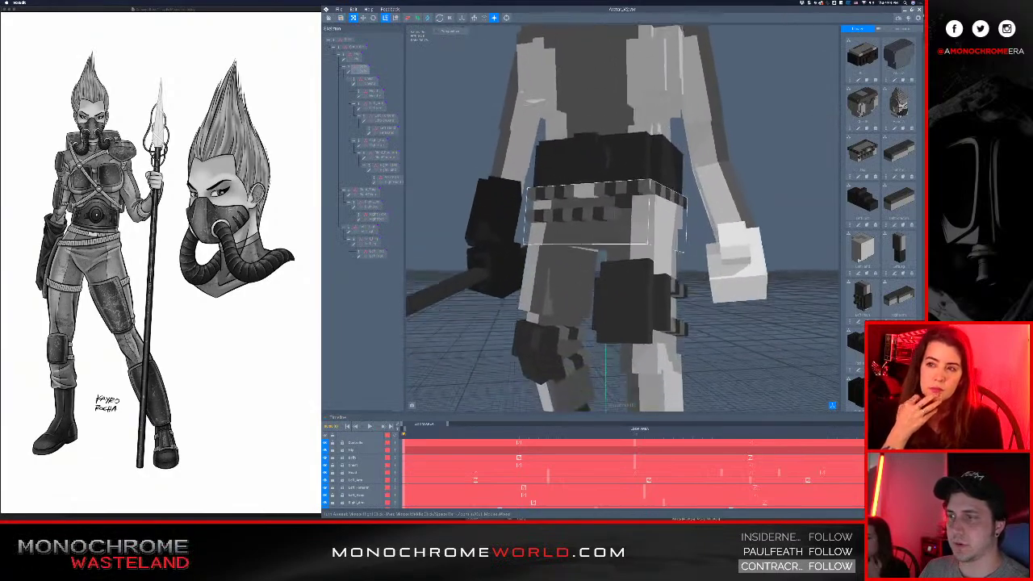
pyautogui.scroll(-4, 622, 190)
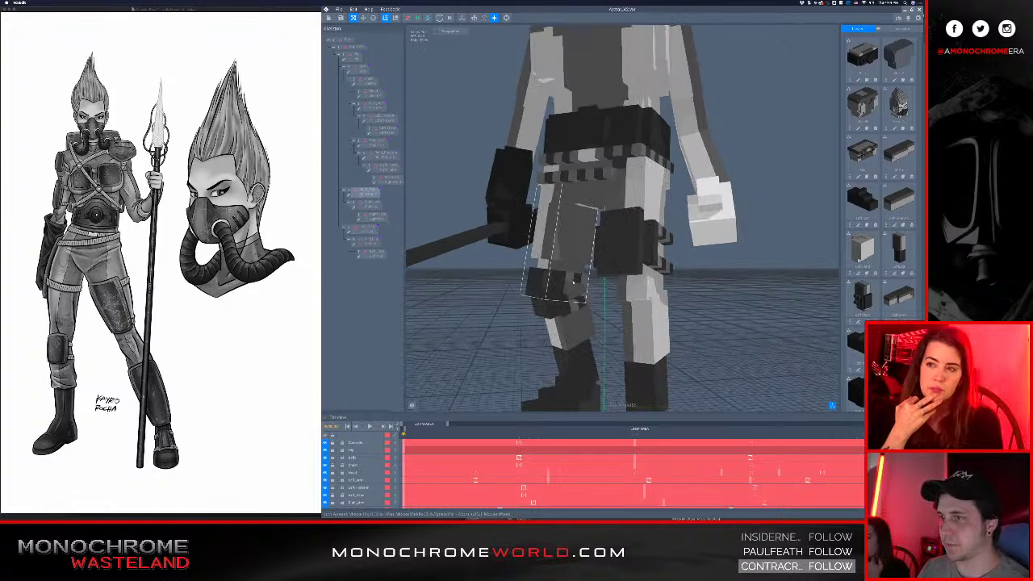
pyautogui.moveTo(576, 279); pyautogui.dragTo(625, 301, button='right')
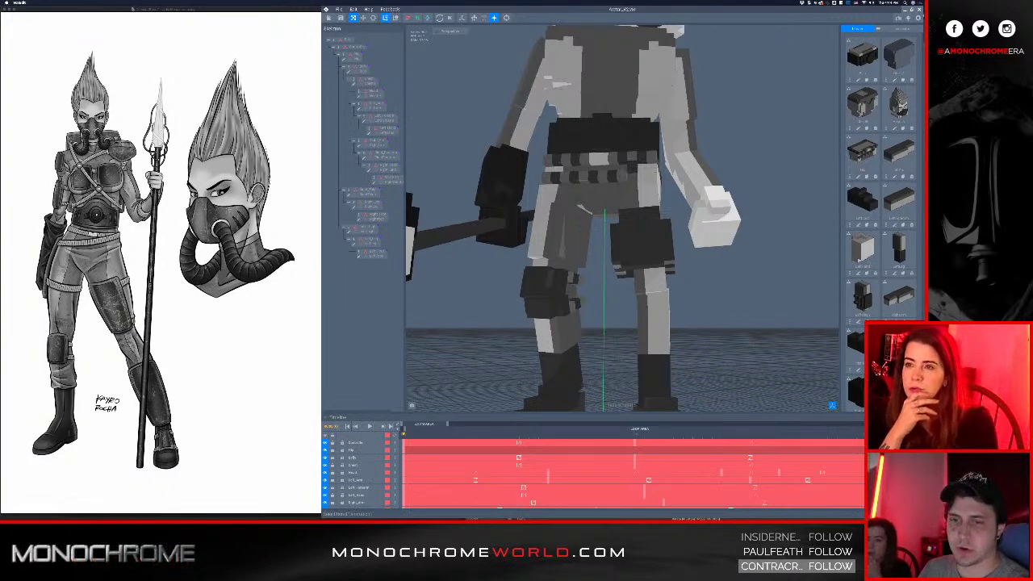
pyautogui.press('super+z')
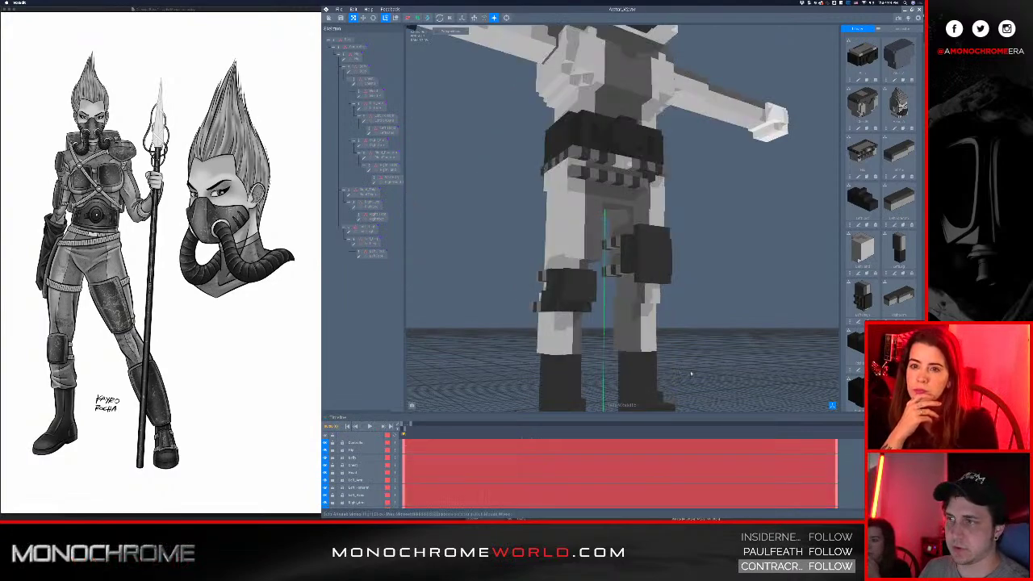
# - Inspect the right thigh model and its built-in knee pad in the voxel editor, and return to the rig
pyautogui.moveTo(584, 305)
pyautogui.mouseDown(button='right')
pyautogui.moveTo(574, 298)
pyautogui.moveTo(580, 306)
pyautogui.mouseUp(button='right')
pyautogui.click(574, 298)
pyautogui.click(580, 306)
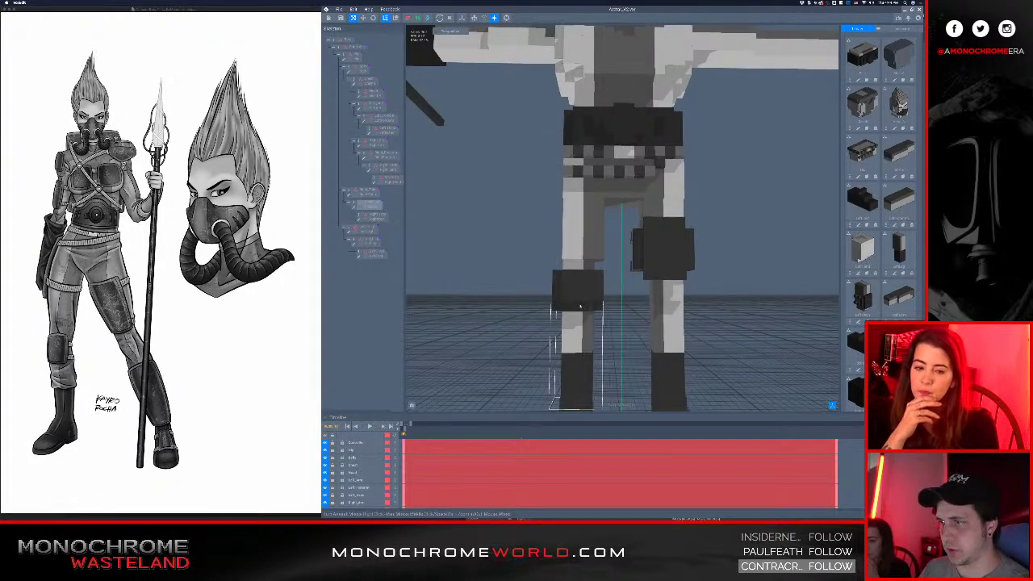
pyautogui.click(795, 157)
pyautogui.click(555, 294)
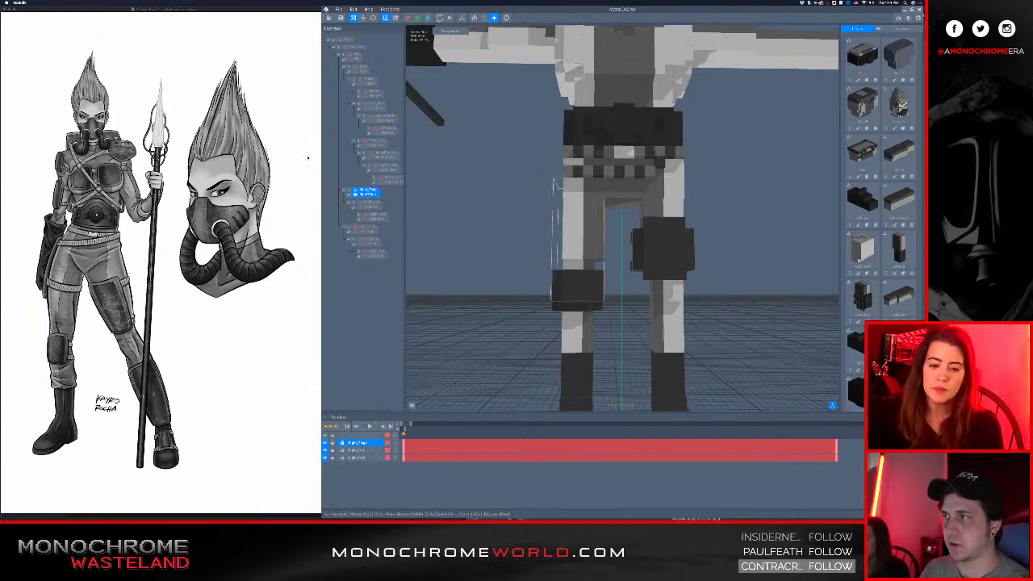
pyautogui.click(348, 196)
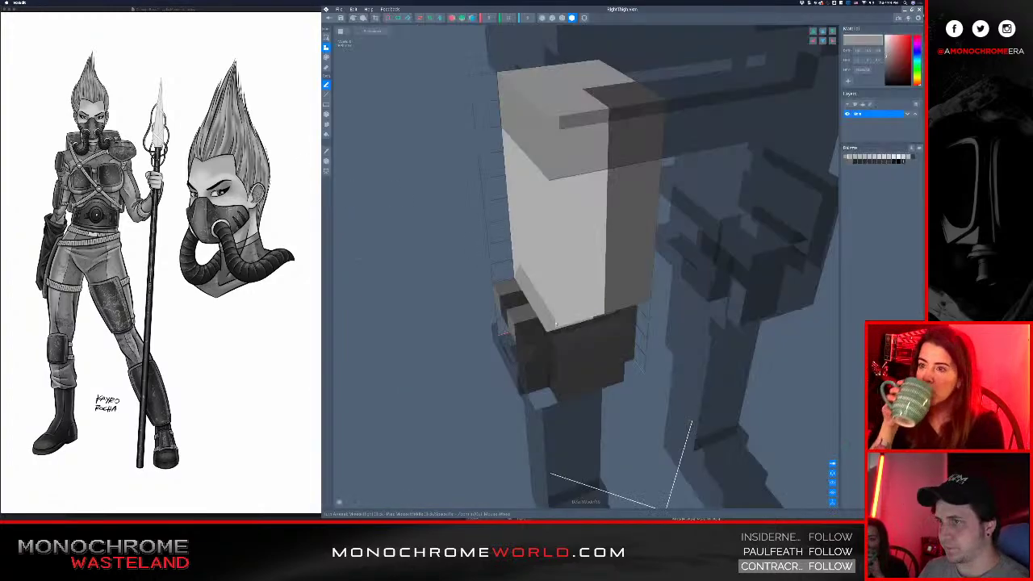
pyautogui.click(328, 18)
pyautogui.click(580, 157)
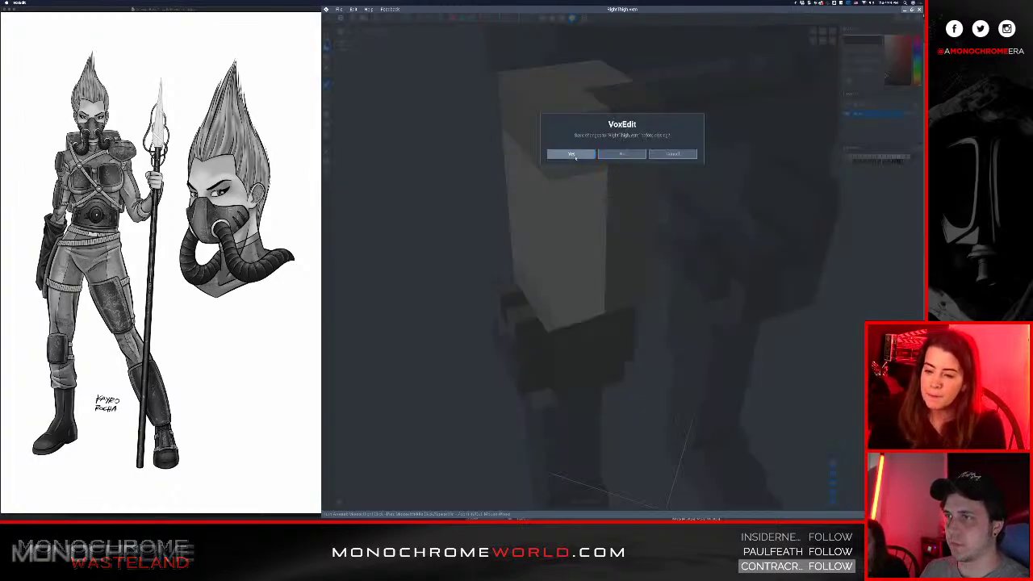
# - Create a new model named KNEEPAD in the character's library and build a small dark grey block in it
pyautogui.scroll(5, 602, 228)
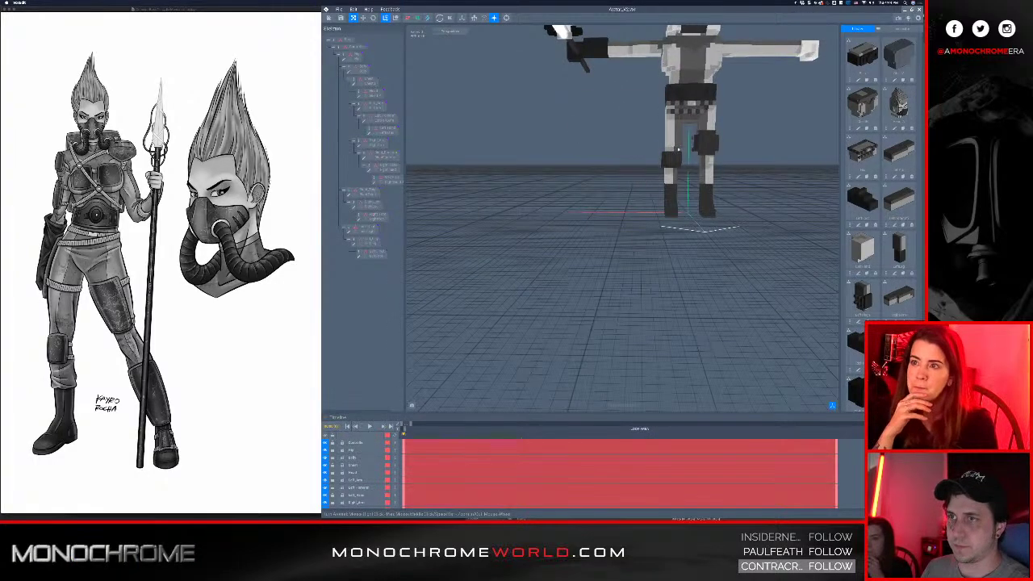
pyautogui.moveTo(638, 162); pyautogui.dragTo(654, 135, button='right')
pyautogui.scroll(2, 656, 153)
pyautogui.scroll(2, 686, 139)
pyautogui.moveTo(710, 128); pyautogui.dragTo(651, 167, button='middle')
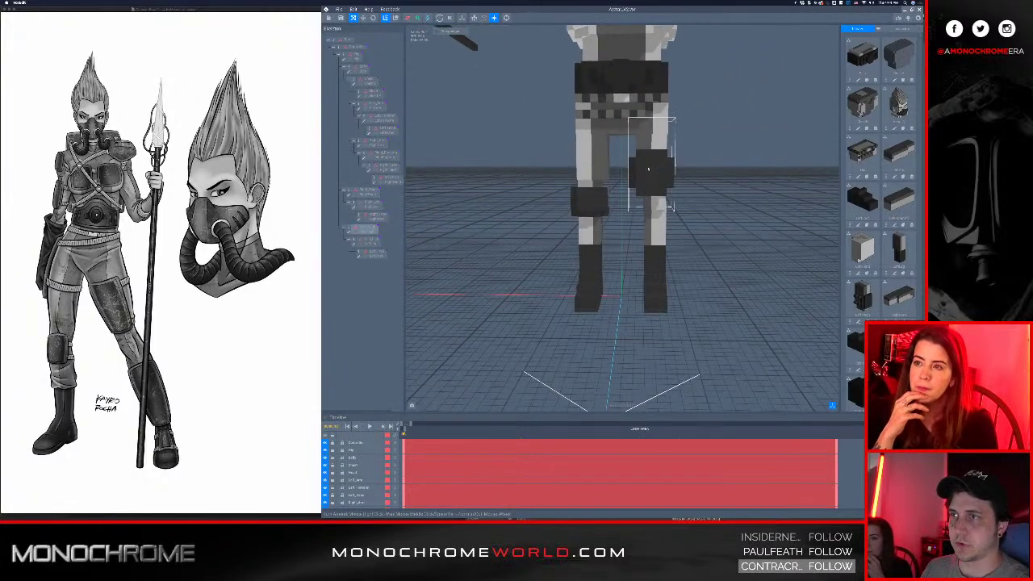
pyautogui.click(879, 29)
pyautogui.click(881, 31)
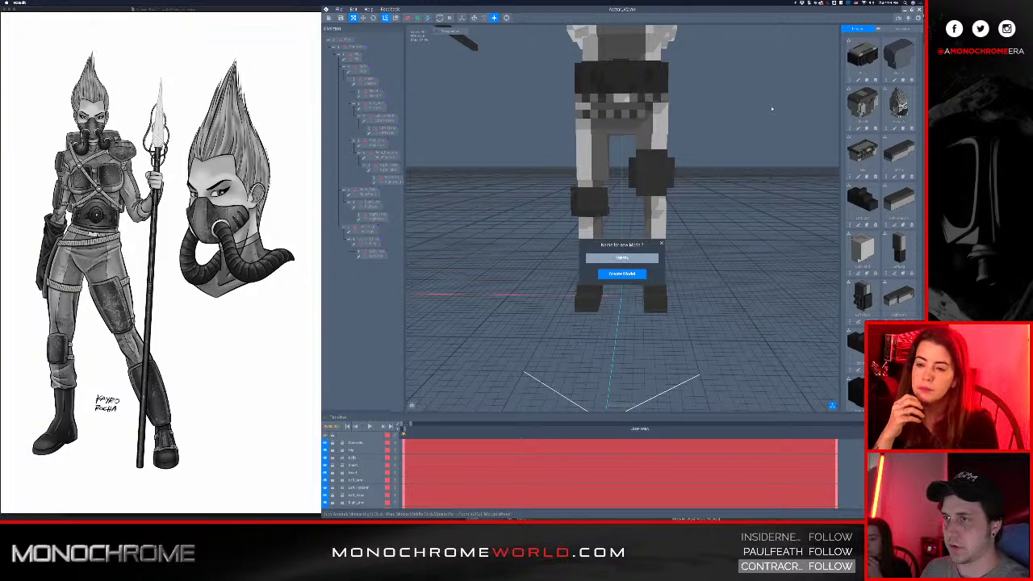
pyautogui.press('Return')
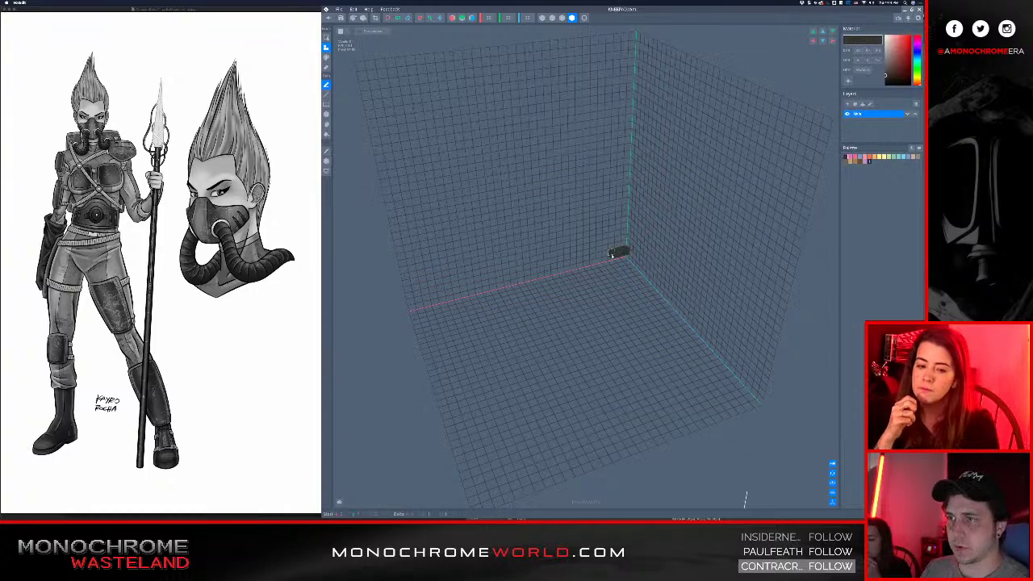
# - Crop the KNEEPAD model's editing volume tightly around the dark grey block
pyautogui.scroll(5, 631, 234)
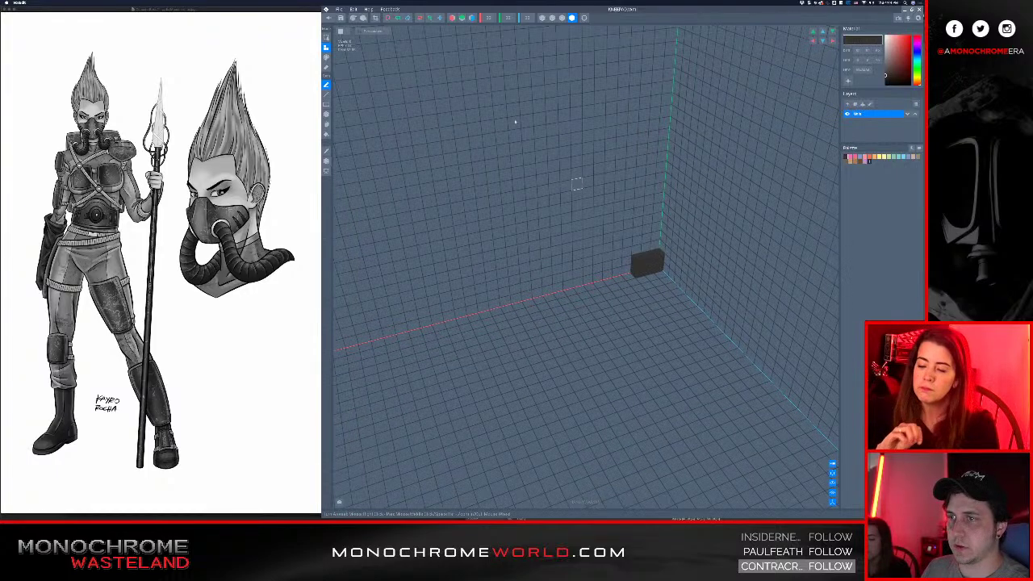
pyautogui.click(375, 17)
pyautogui.scroll(-10, 444, 120)
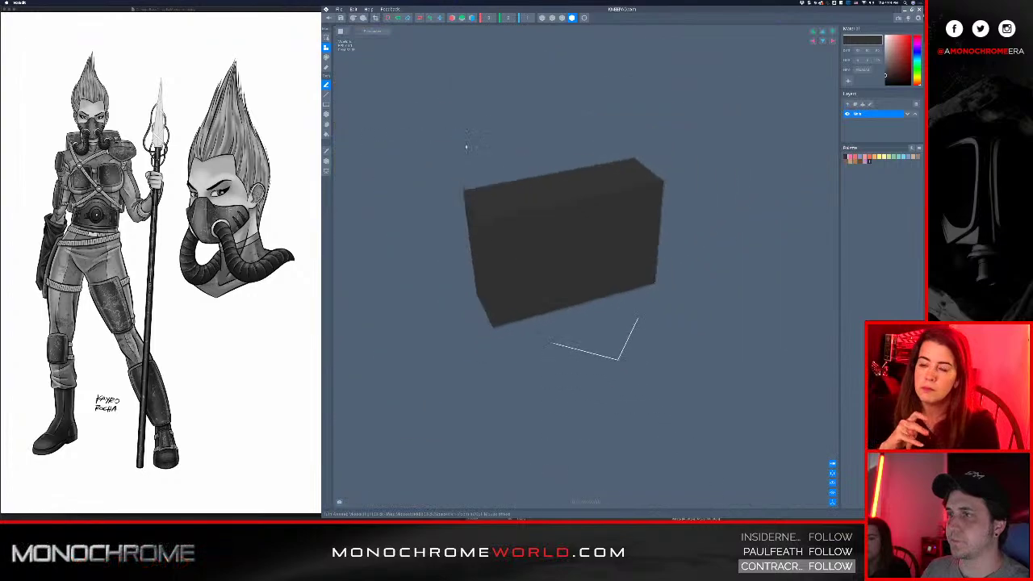
pyautogui.moveTo(541, 234); pyautogui.dragTo(544, 231, button='right')
pyautogui.moveTo(576, 225); pyautogui.dragTo(543, 237, button='middle')
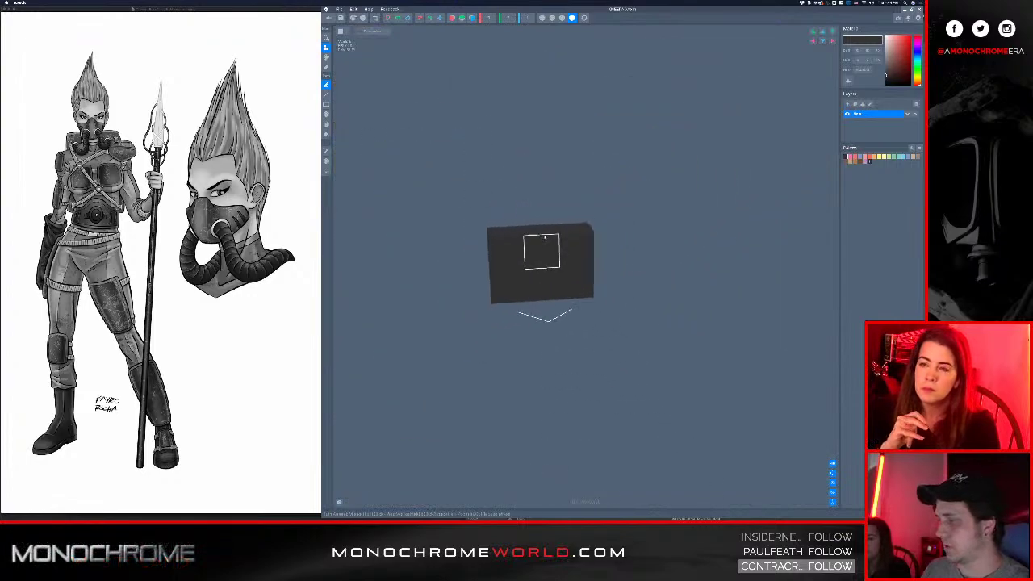
pyautogui.scroll(2, 544, 236)
pyautogui.moveTo(544, 236); pyautogui.dragTo(517, 266, button='right')
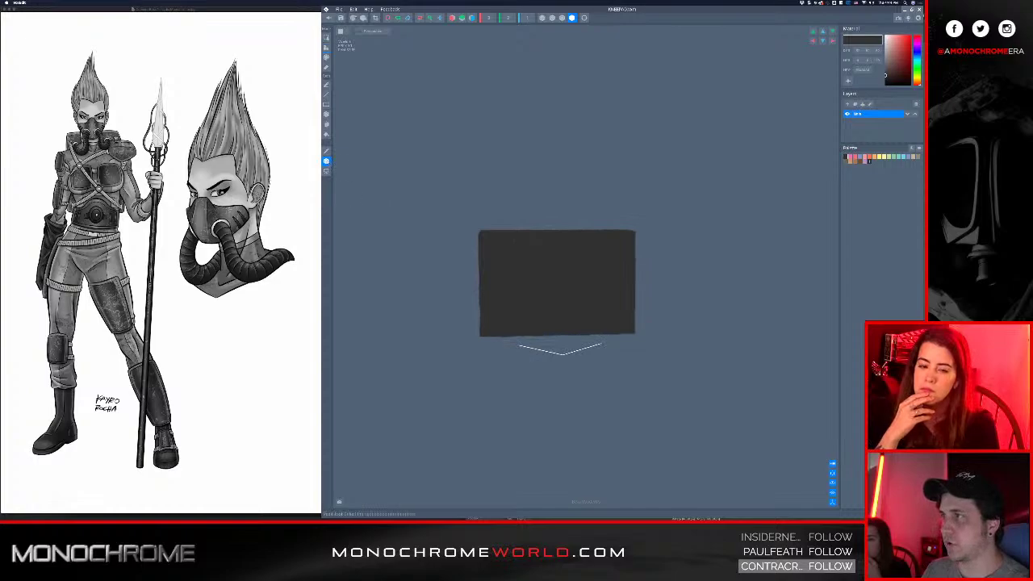
# - Set the KNEEPAD model's pivot to the centre of its base and return to the character rig
pyautogui.click(327, 161)
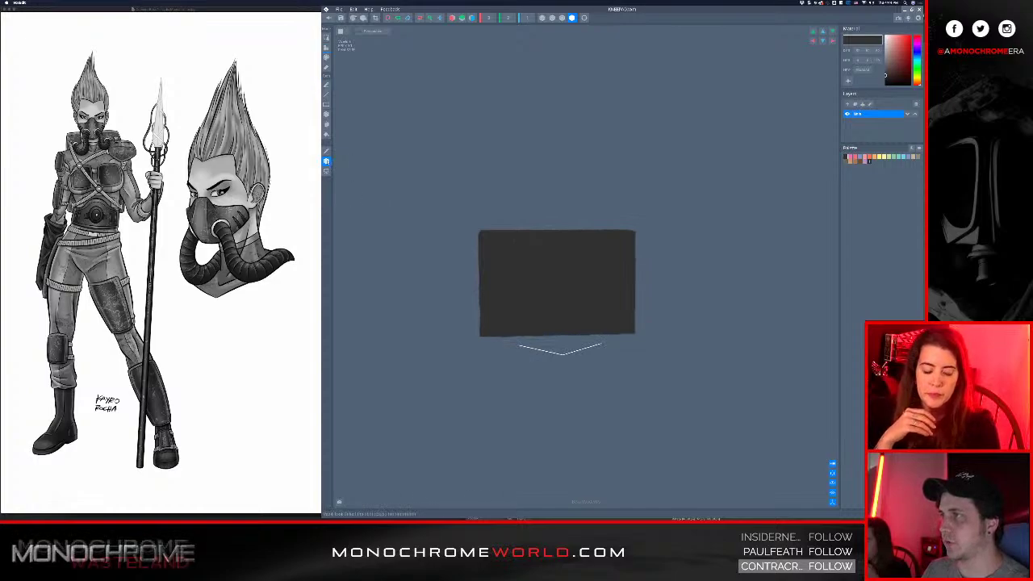
pyautogui.rightClick(327, 162)
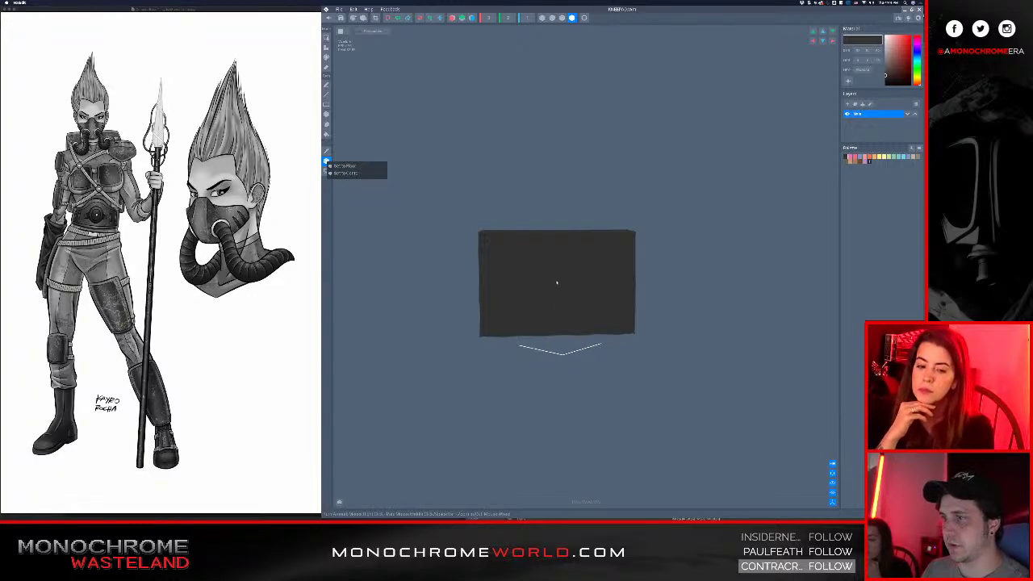
pyautogui.click(341, 171)
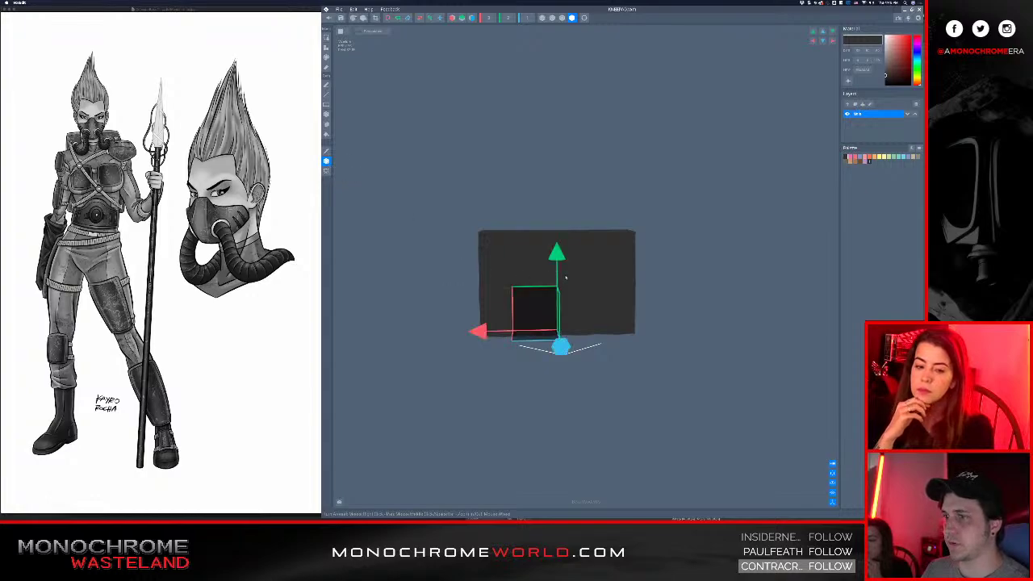
pyautogui.moveTo(565, 278); pyautogui.dragTo(542, 266, button='right')
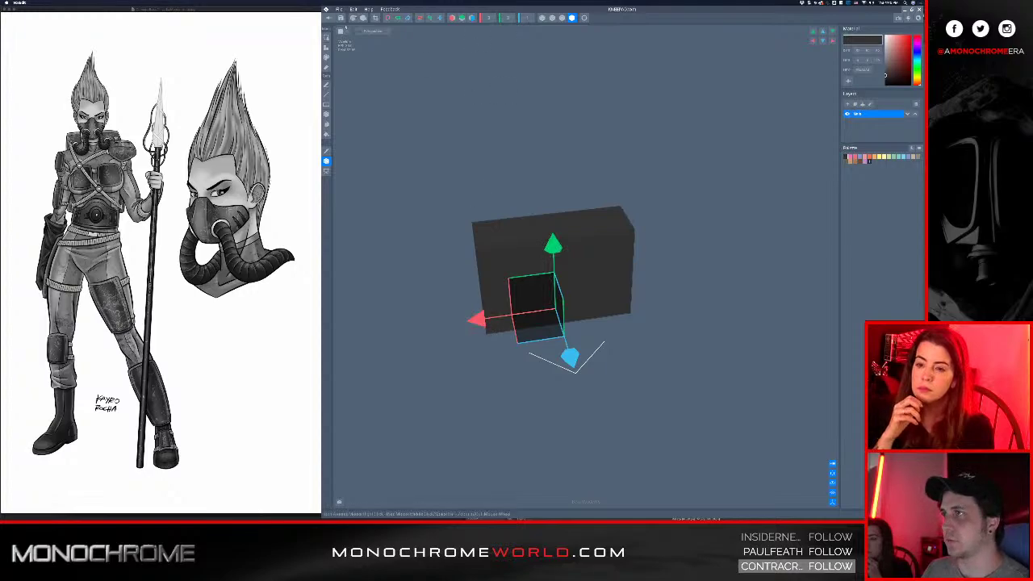
pyautogui.click(330, 18)
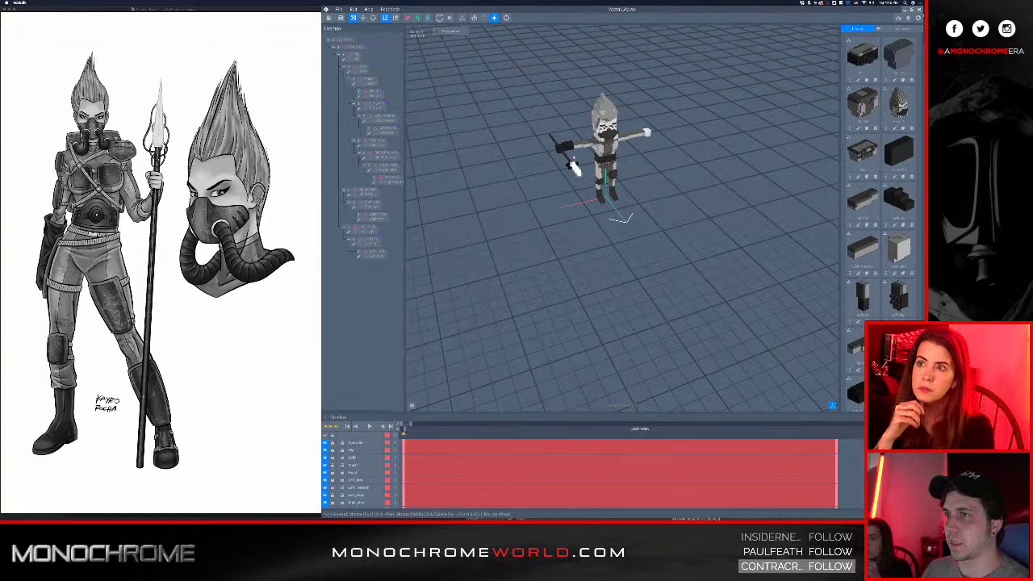
# - Create a child node named KNEEPAD under the character's right leg node
pyautogui.scroll(5, 545, 185)
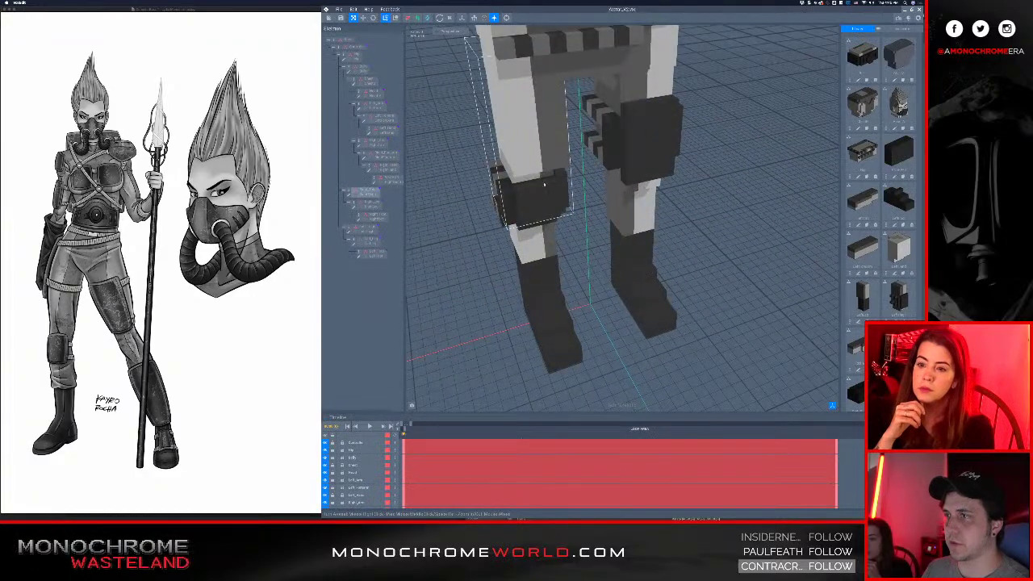
pyautogui.moveTo(544, 185); pyautogui.dragTo(513, 129, button='right')
pyautogui.moveTo(499, 234); pyautogui.dragTo(528, 256, button='right')
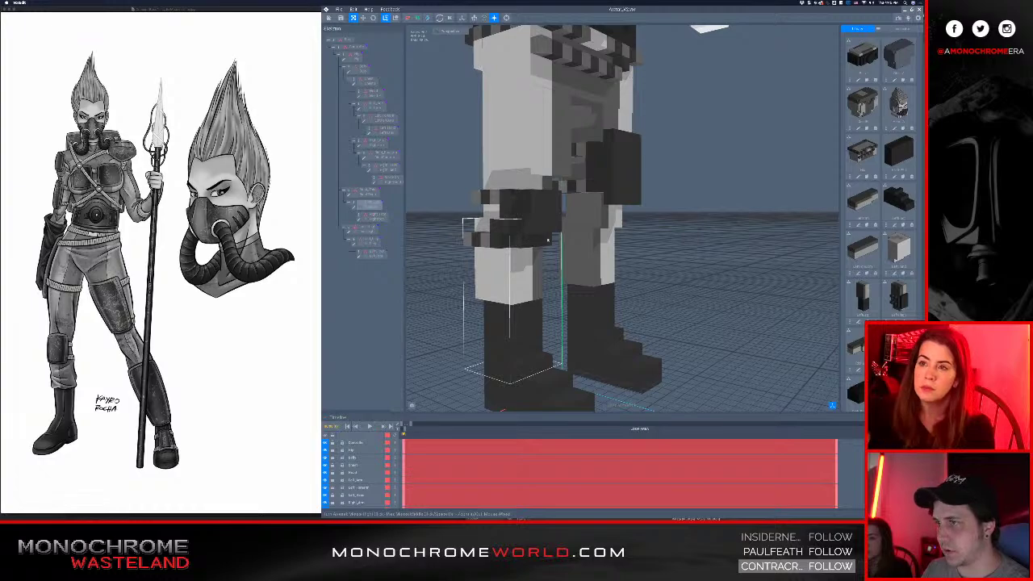
pyautogui.click(526, 256)
pyautogui.rightClick(355, 205)
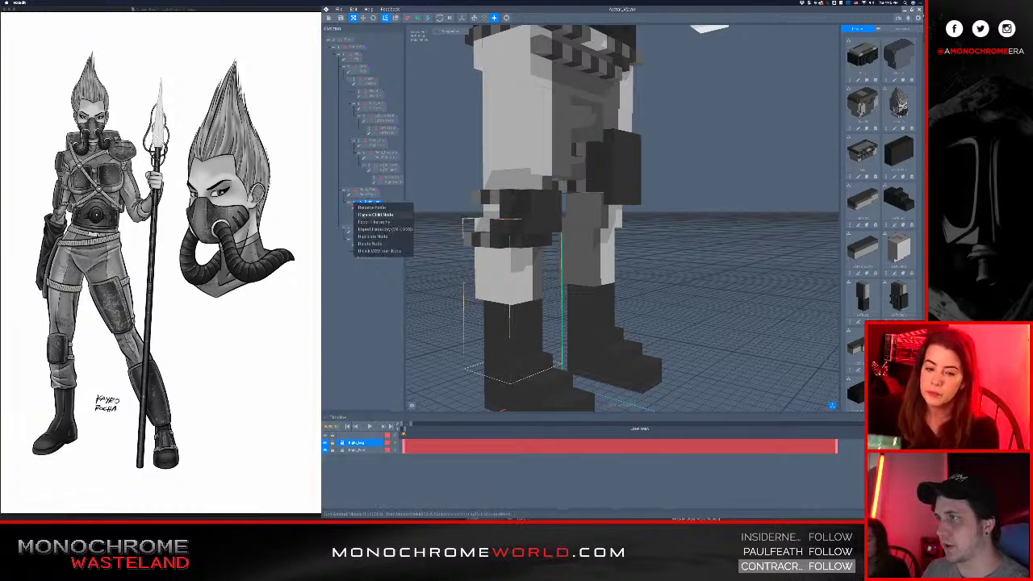
pyautogui.click(373, 214)
pyautogui.write('KNE')
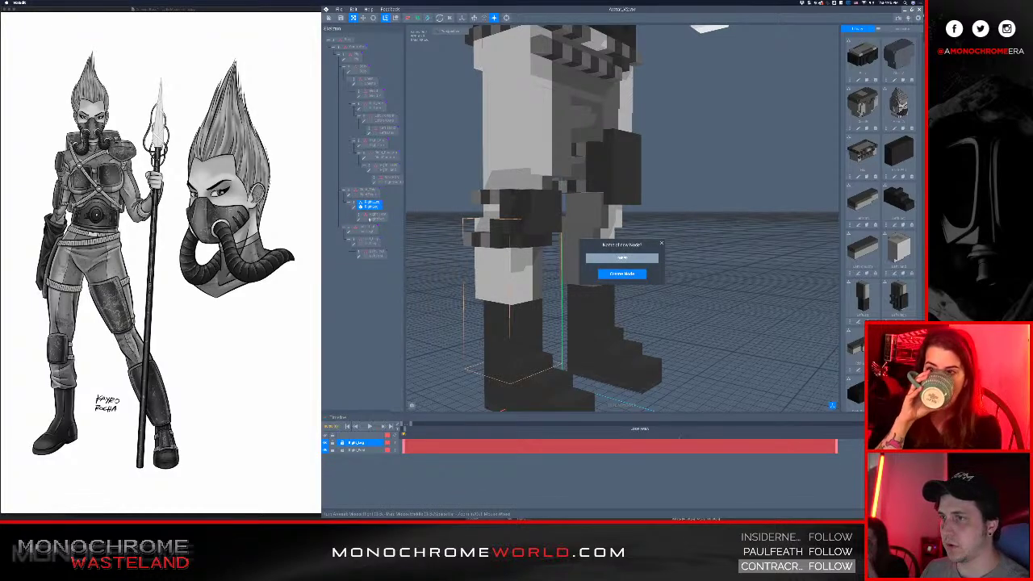
pyautogui.write('EPAD')
pyautogui.press('Return')
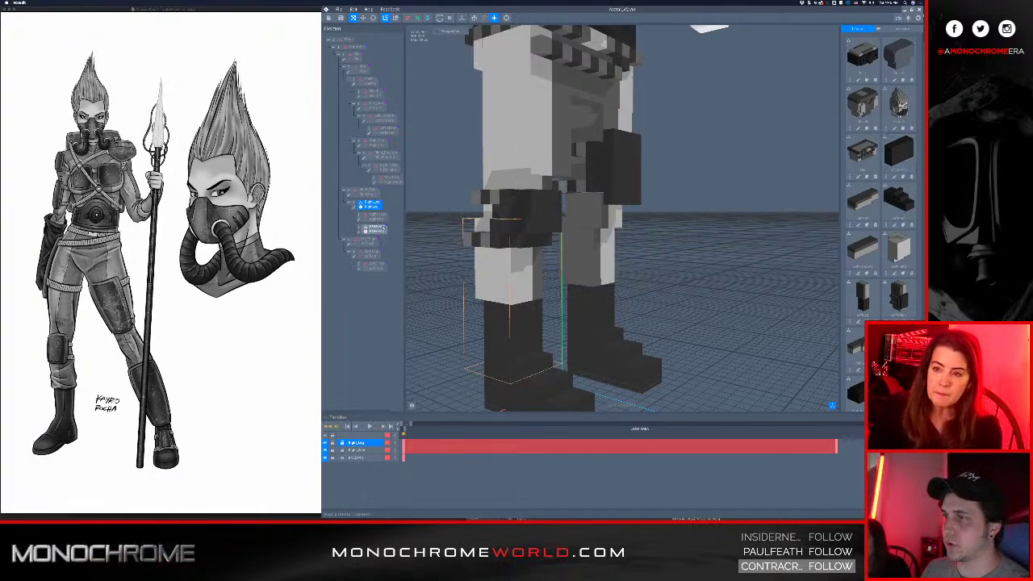
# - Assign the KNEEPAD model to its new node and open it for editing in place on the leg
pyautogui.click(374, 229)
pyautogui.click(360, 232)
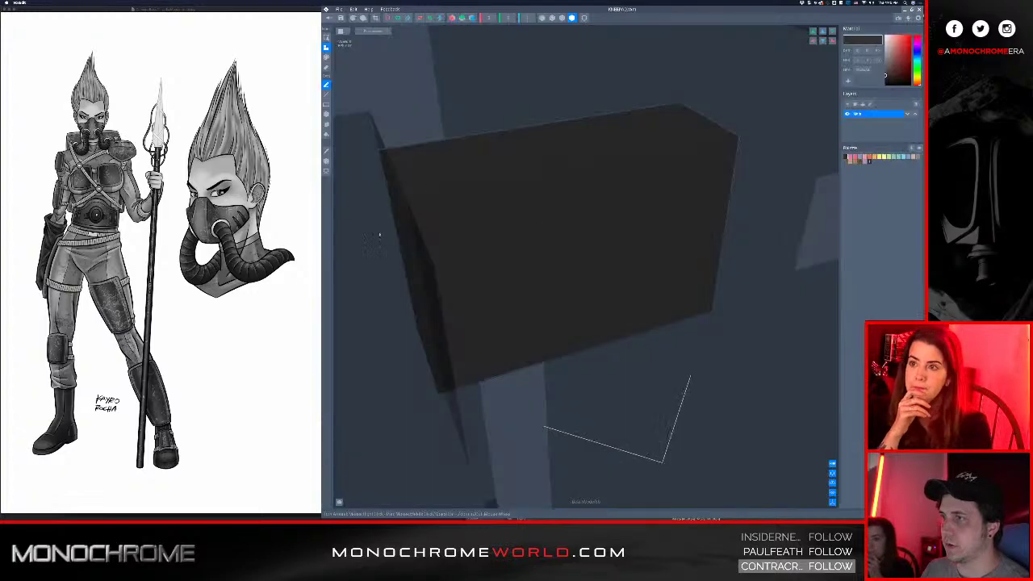
pyautogui.scroll(-5, 479, 238)
pyautogui.moveTo(479, 237); pyautogui.dragTo(502, 247, button='right')
pyautogui.scroll(-5, 502, 246)
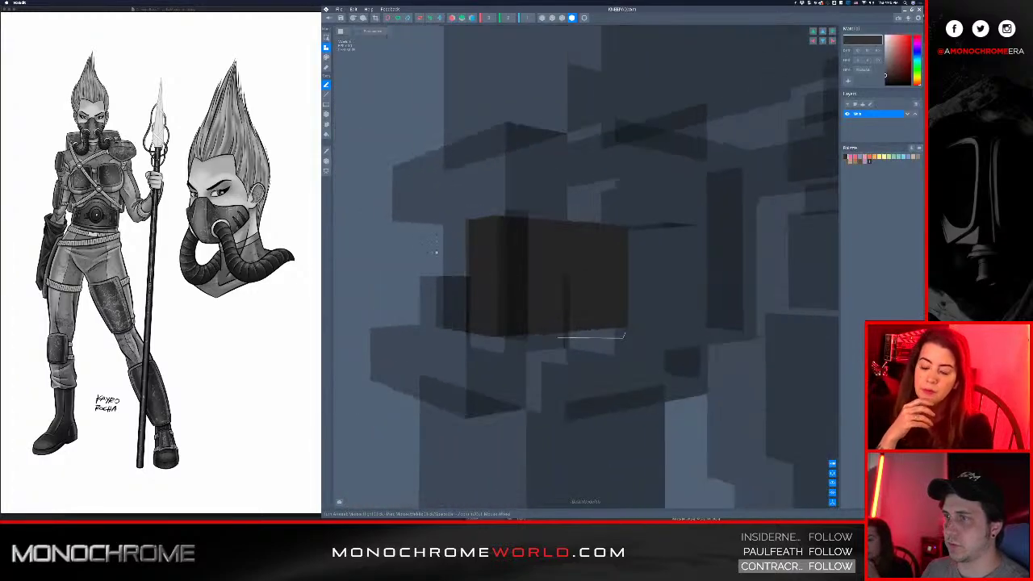
pyautogui.moveTo(433, 250); pyautogui.dragTo(475, 261, button='right')
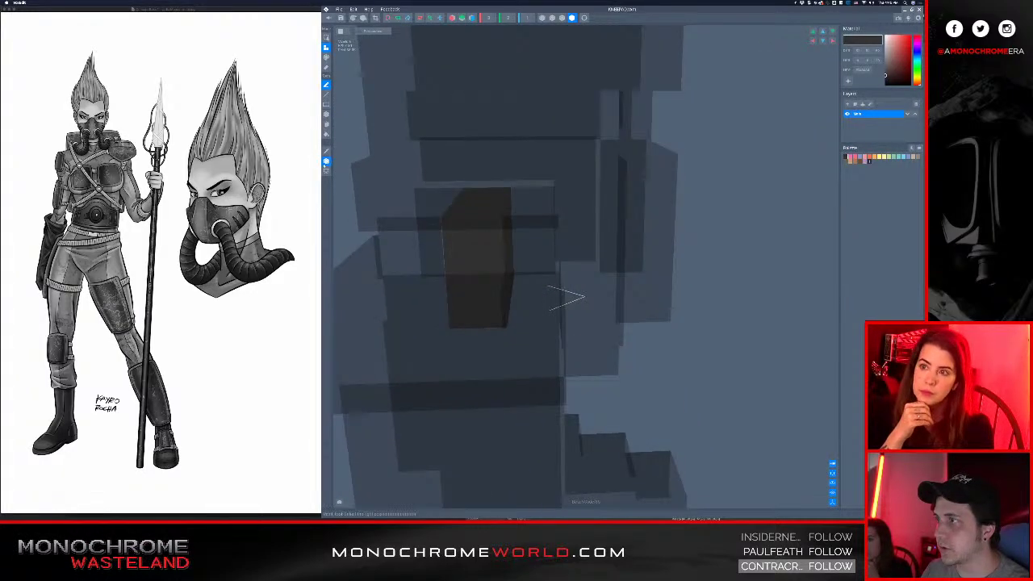
# - Shift the KNEEPAD model's pivot backward and upward so the block sits in front of the right knee
pyautogui.click(325, 164)
pyautogui.moveTo(564, 297); pyautogui.dragTo(421, 301)
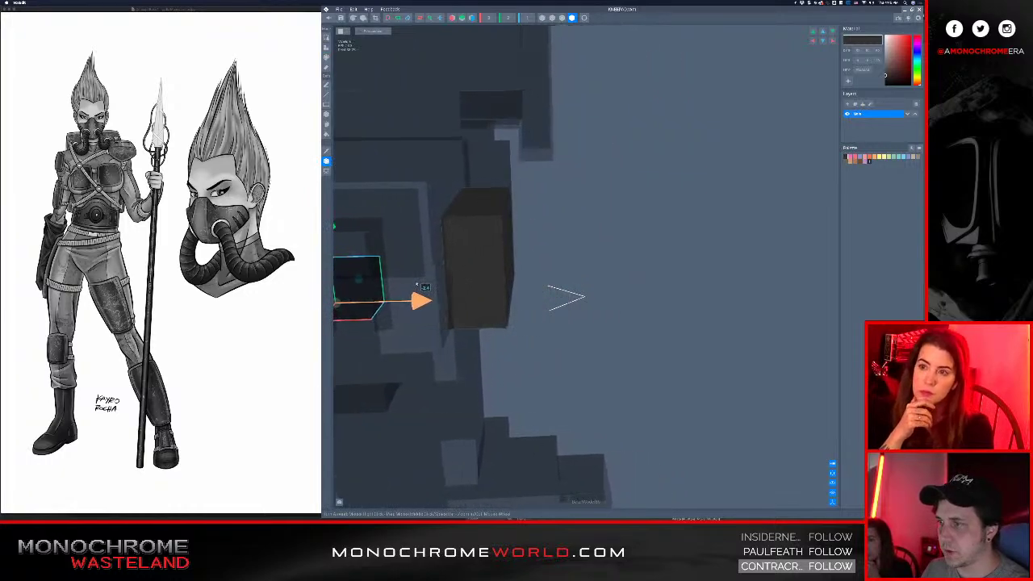
pyautogui.moveTo(485, 261); pyautogui.dragTo(504, 214, button='right')
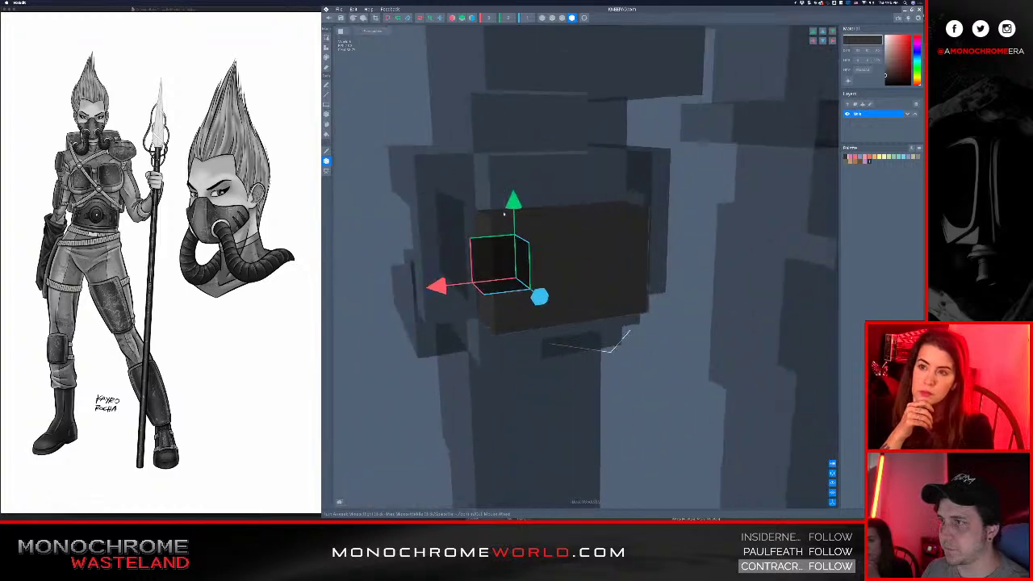
pyautogui.moveTo(512, 208); pyautogui.dragTo(513, 176)
pyautogui.moveTo(631, 193); pyautogui.dragTo(566, 199, button='right')
pyautogui.moveTo(484, 258); pyautogui.dragTo(659, 242, button='right')
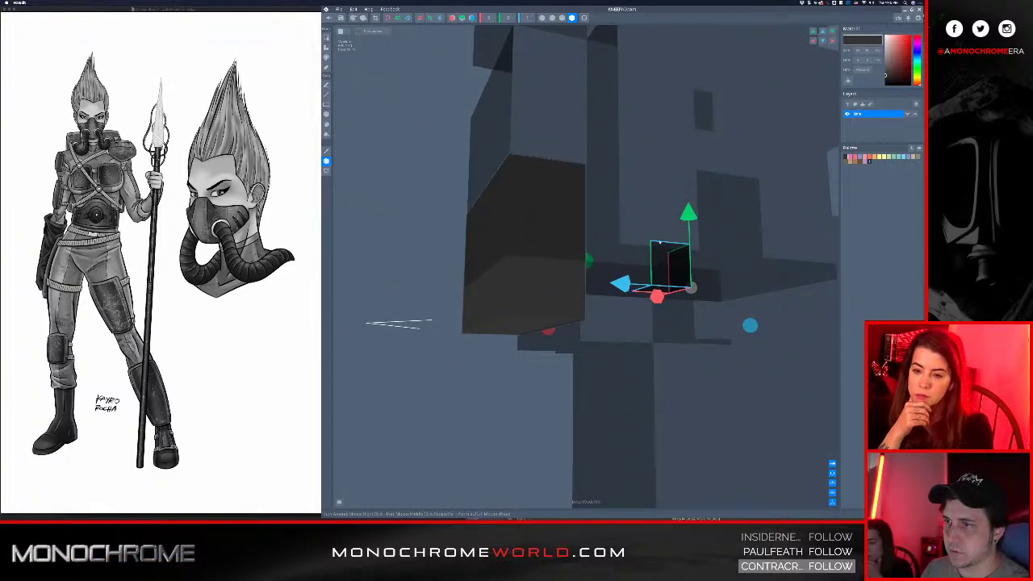
# - Raise the KNEEPAD model's pivot slightly, then save the model and return to the character rig
pyautogui.moveTo(699, 225); pyautogui.dragTo(696, 210)
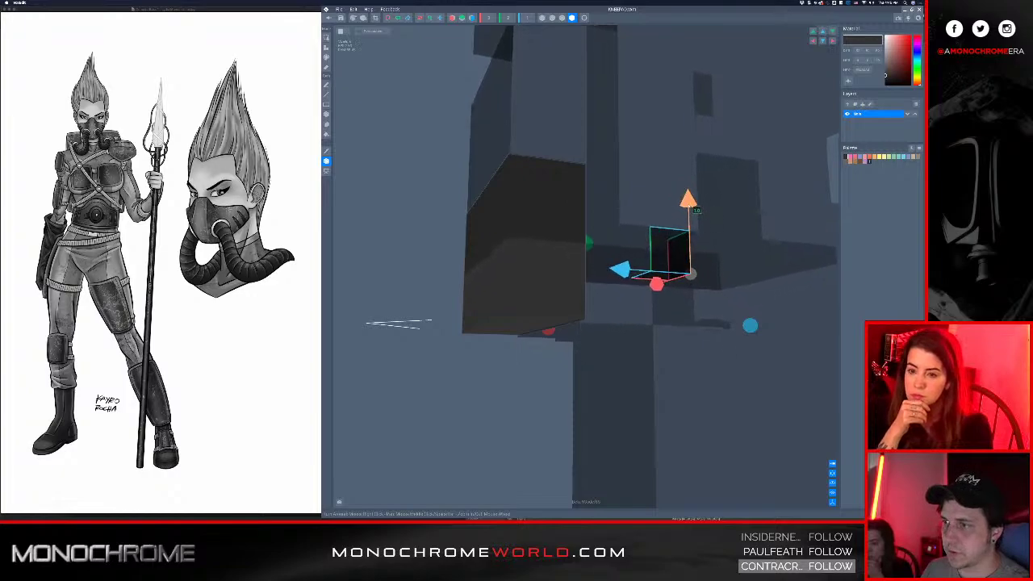
pyautogui.moveTo(631, 236); pyautogui.dragTo(484, 258, button='right')
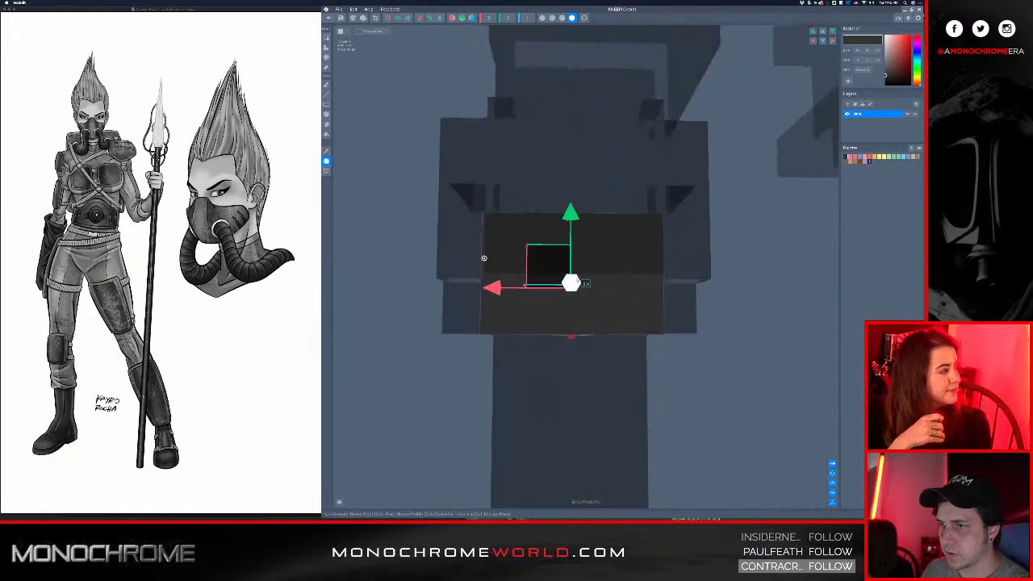
pyautogui.moveTo(602, 247); pyautogui.dragTo(601, 241, button='right')
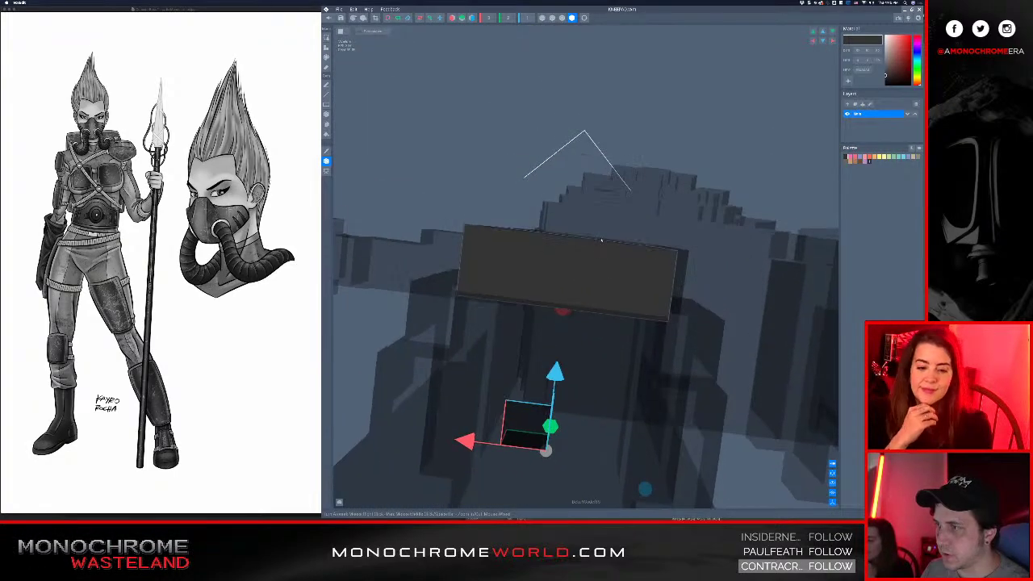
pyautogui.moveTo(567, 316); pyautogui.dragTo(456, 399, button='right')
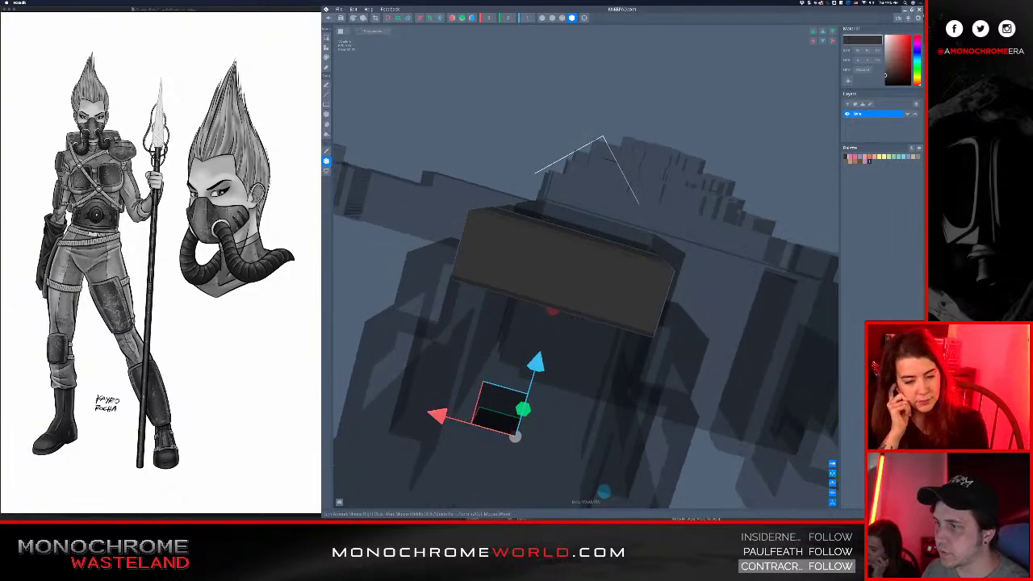
pyautogui.moveTo(456, 404); pyautogui.dragTo(445, 235, button='right')
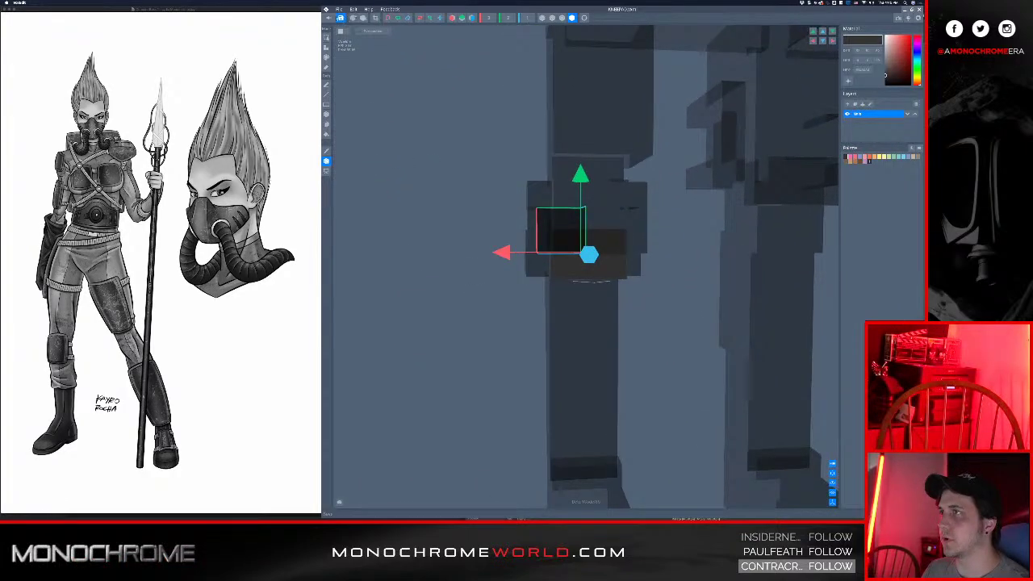
pyautogui.click(332, 18)
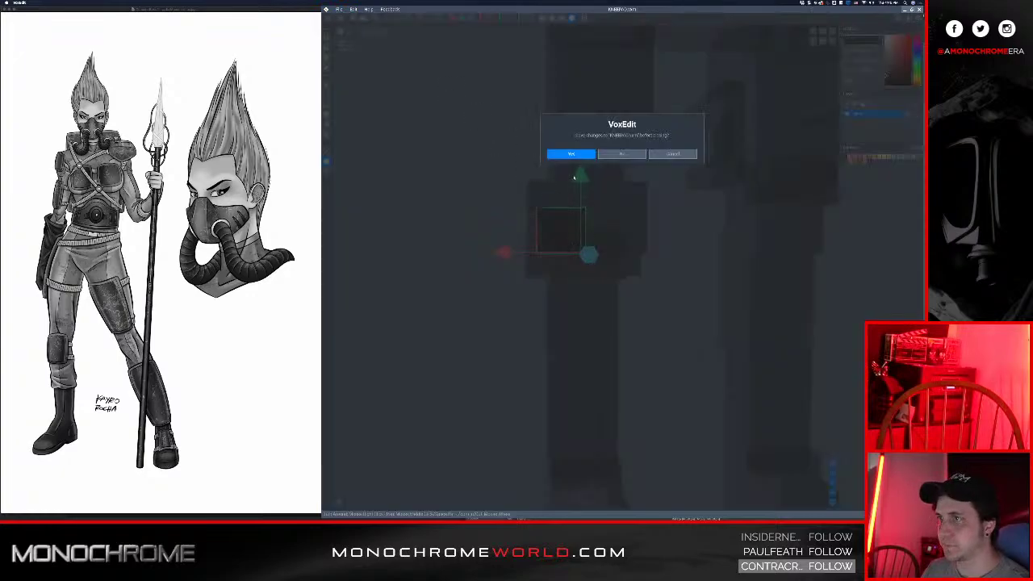
pyautogui.click(570, 154)
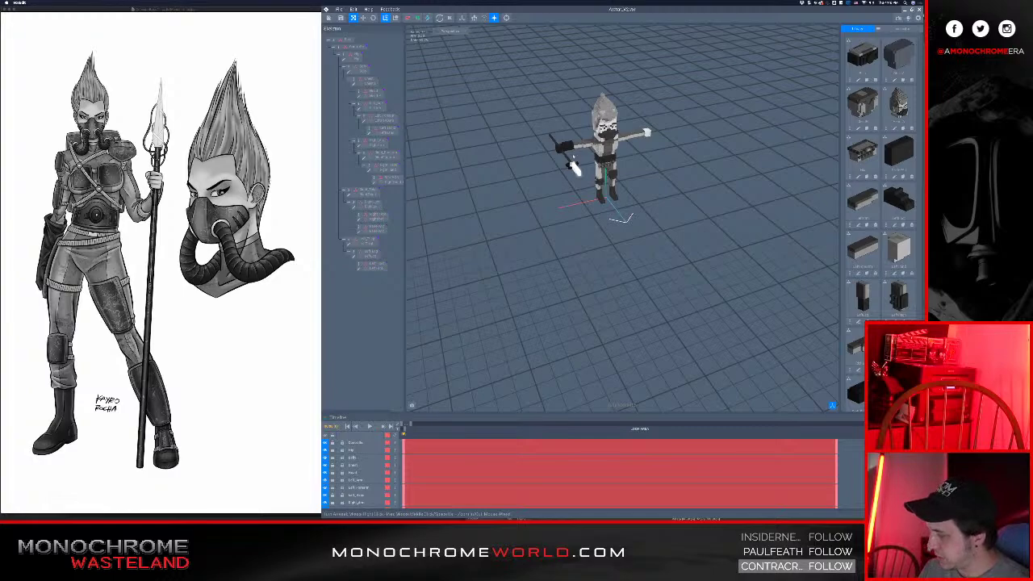
# - Examine the fit of the knee pad block on the character's right knee from the front, below and above
pyautogui.scroll(8, 603, 187)
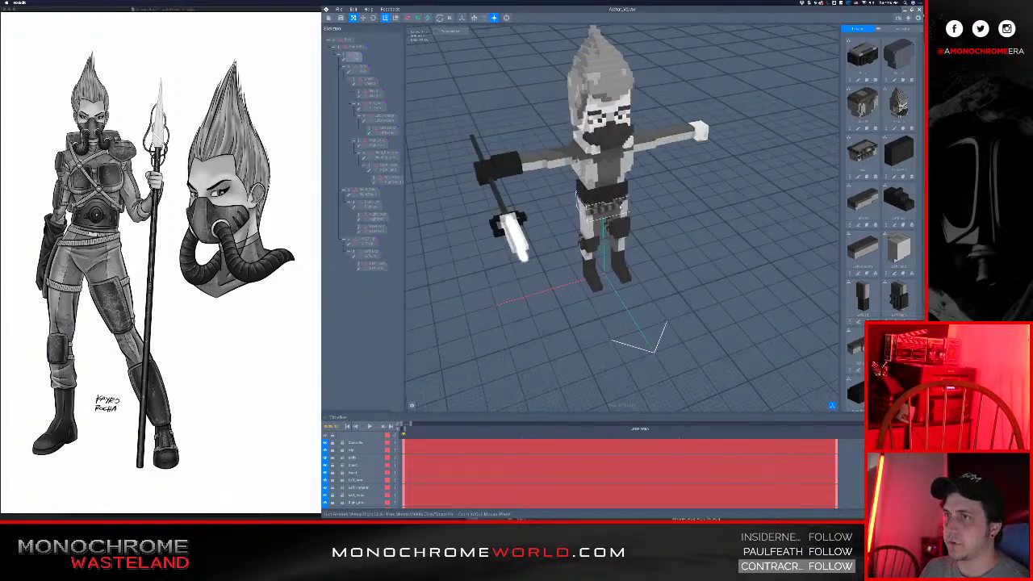
pyautogui.moveTo(610, 173); pyautogui.dragTo(445, 112, button='right')
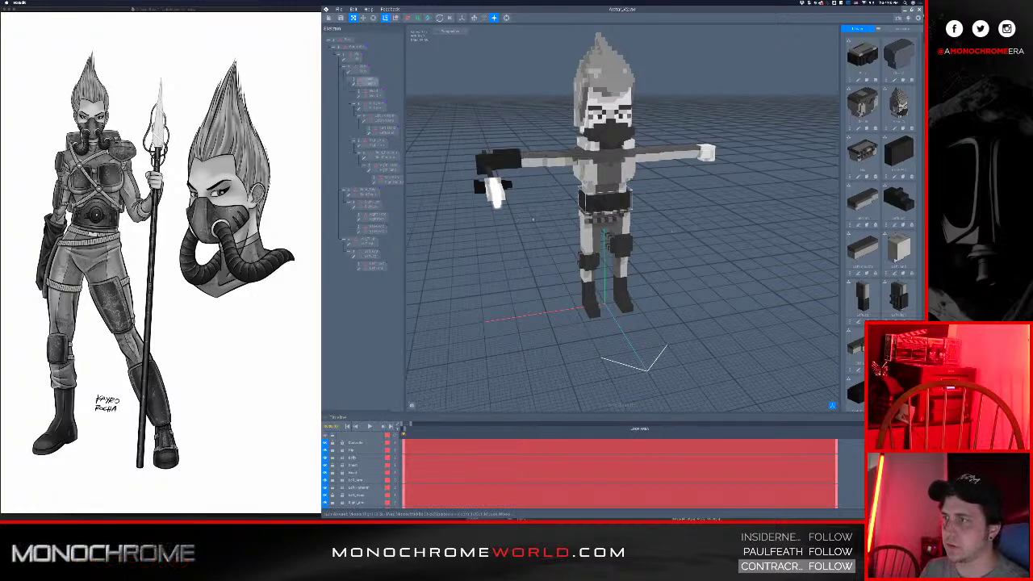
pyautogui.scroll(3, 540, 292)
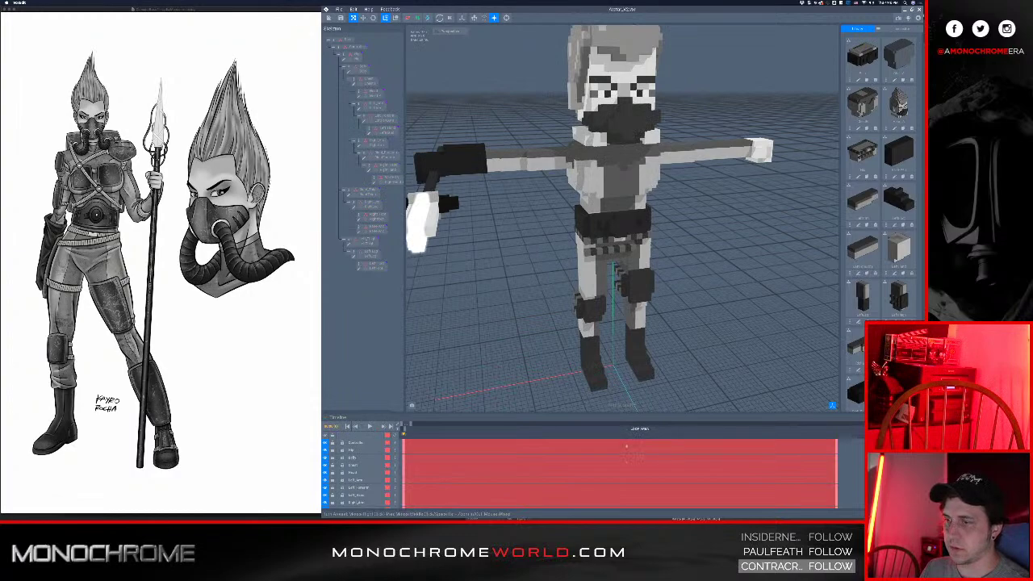
pyautogui.rightClick(625, 446)
pyautogui.click(571, 380)
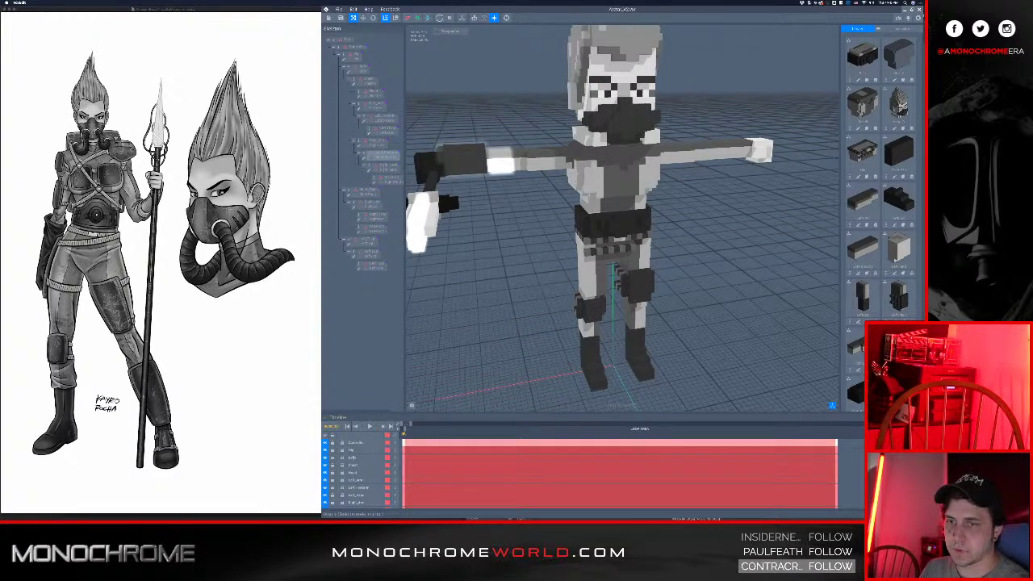
pyautogui.scroll(3, 610, 327)
pyautogui.moveTo(606, 347); pyautogui.dragTo(596, 301, button='right')
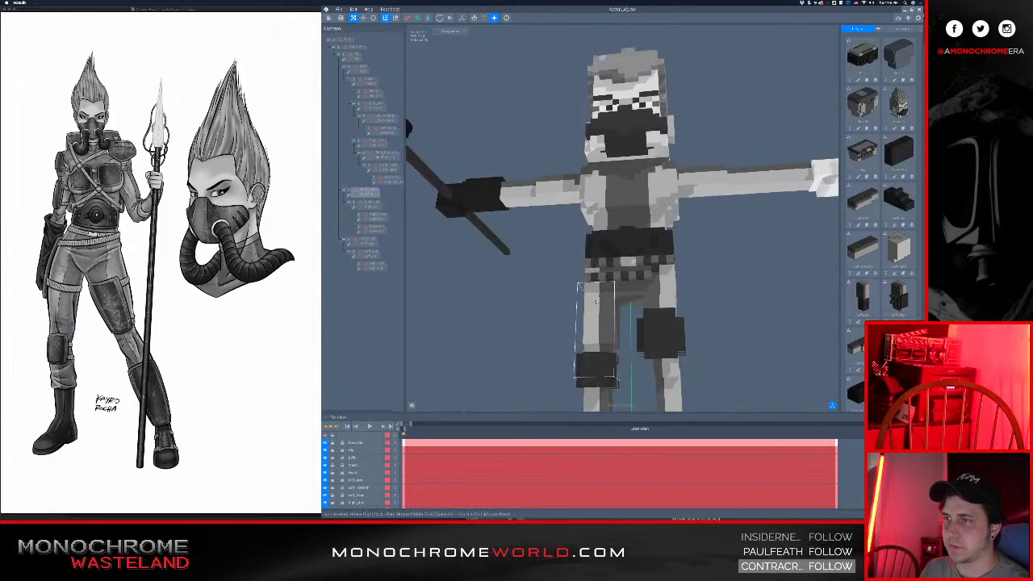
pyautogui.scroll(10, 597, 301)
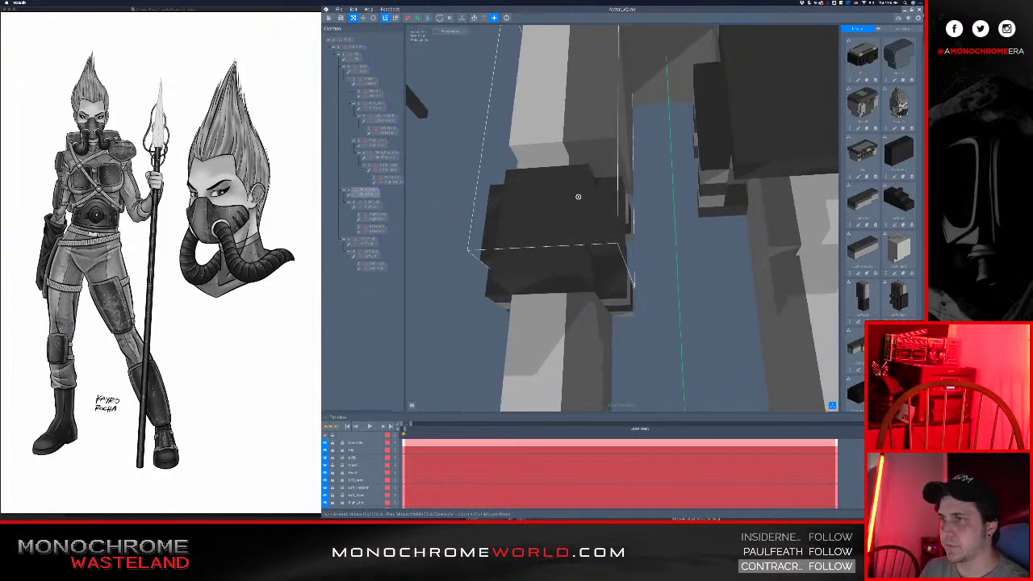
pyautogui.moveTo(578, 197); pyautogui.dragTo(542, 224, button='right')
pyautogui.scroll(4, 545, 221)
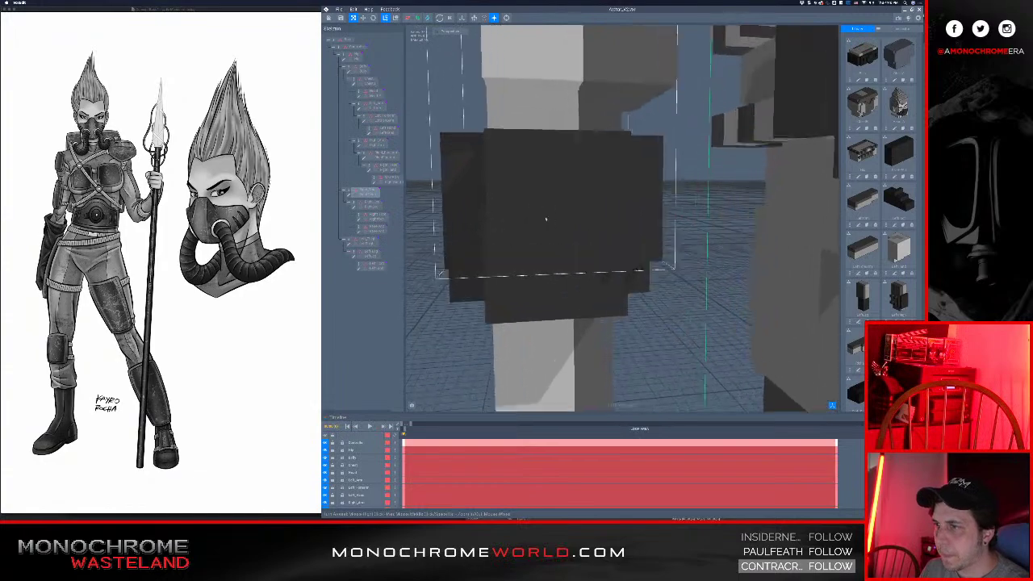
pyautogui.scroll(2, 545, 219)
pyautogui.moveTo(484, 247); pyautogui.dragTo(564, 338, button='right')
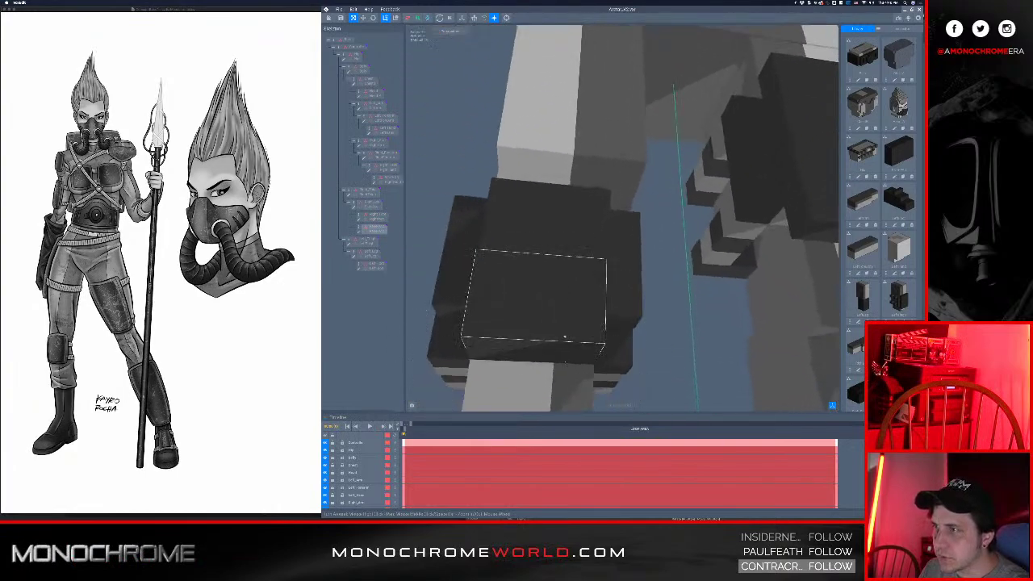
# - Reopen the KNEEPAD model in place and nudge its pivot sideways to align the block with the right knee
pyautogui.click(565, 336)
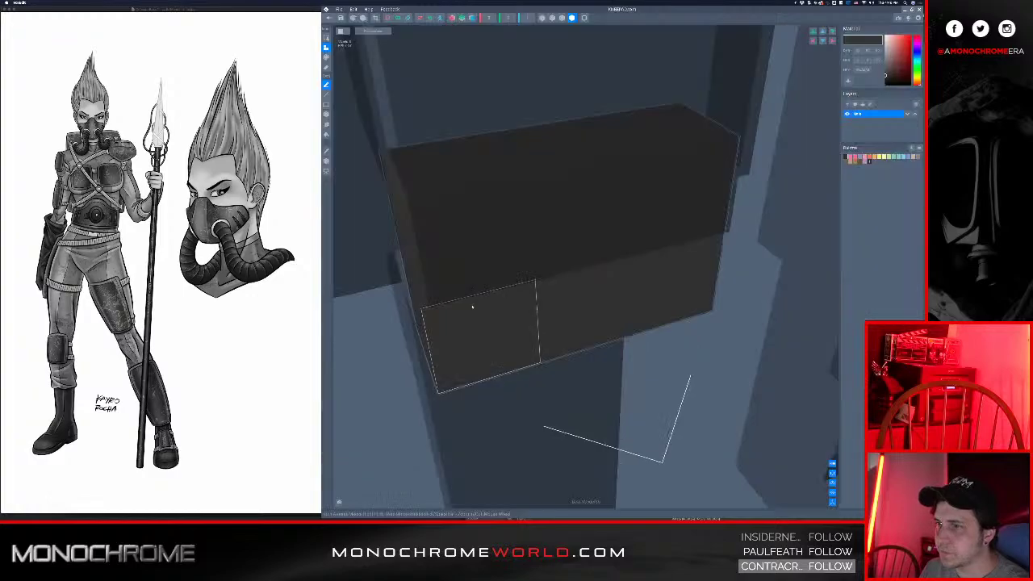
pyautogui.moveTo(473, 304); pyautogui.dragTo(557, 311, button='right')
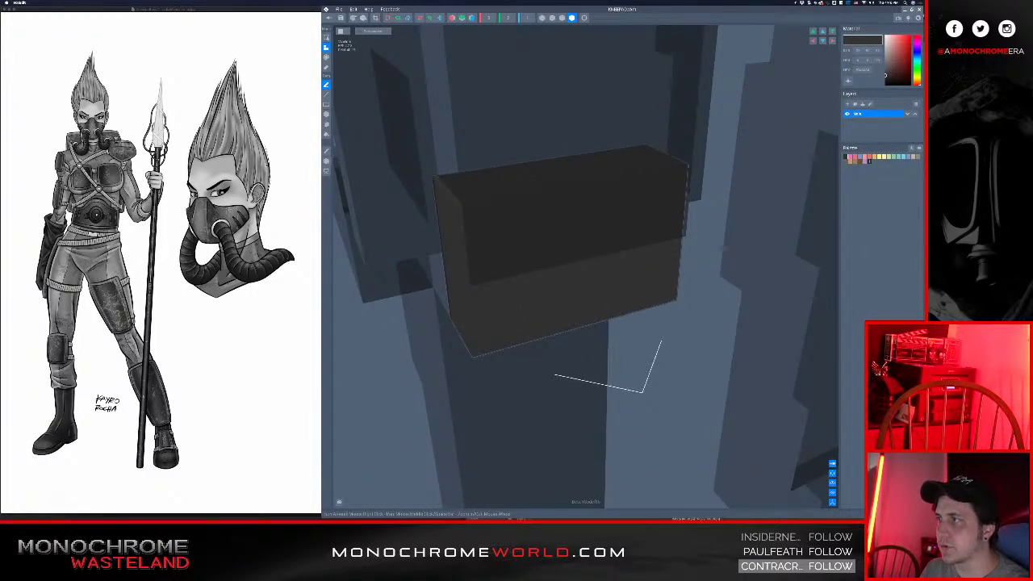
pyautogui.click(326, 161)
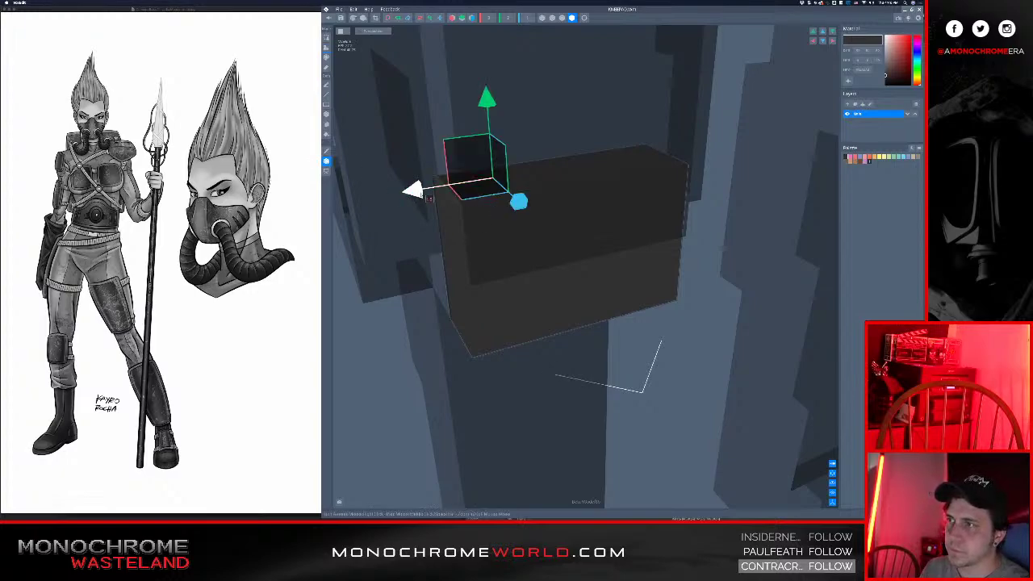
pyautogui.moveTo(428, 198); pyautogui.dragTo(424, 199)
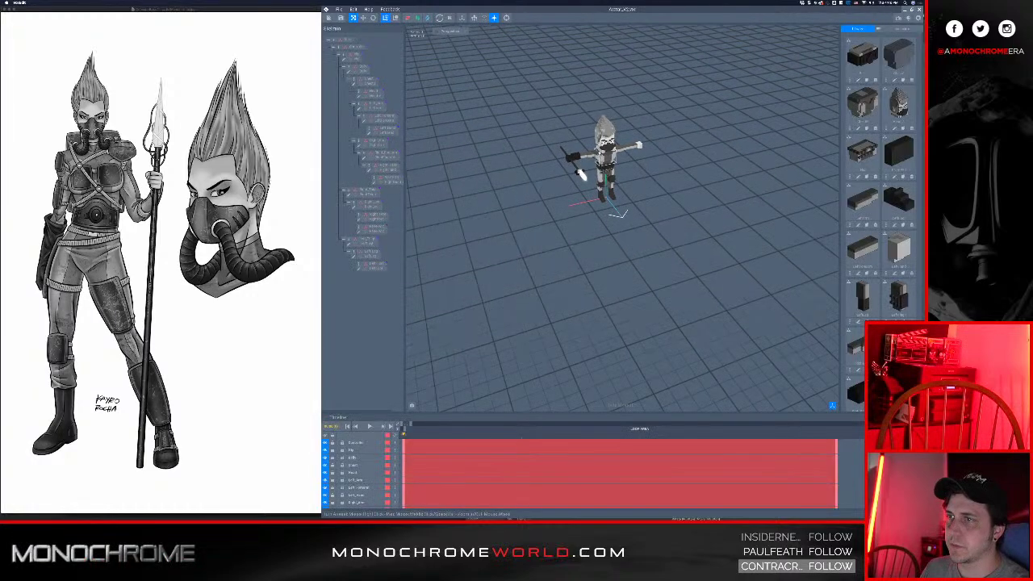
# - Check the knee pad's alignment on the right leg and open the KNEEPAD model for editing in place
pyautogui.scroll(10, 600, 151)
pyautogui.moveTo(599, 89); pyautogui.dragTo(593, 148, button='middle')
pyautogui.moveTo(593, 148); pyautogui.dragTo(545, 238, button='right')
pyautogui.scroll(5, 576, 149)
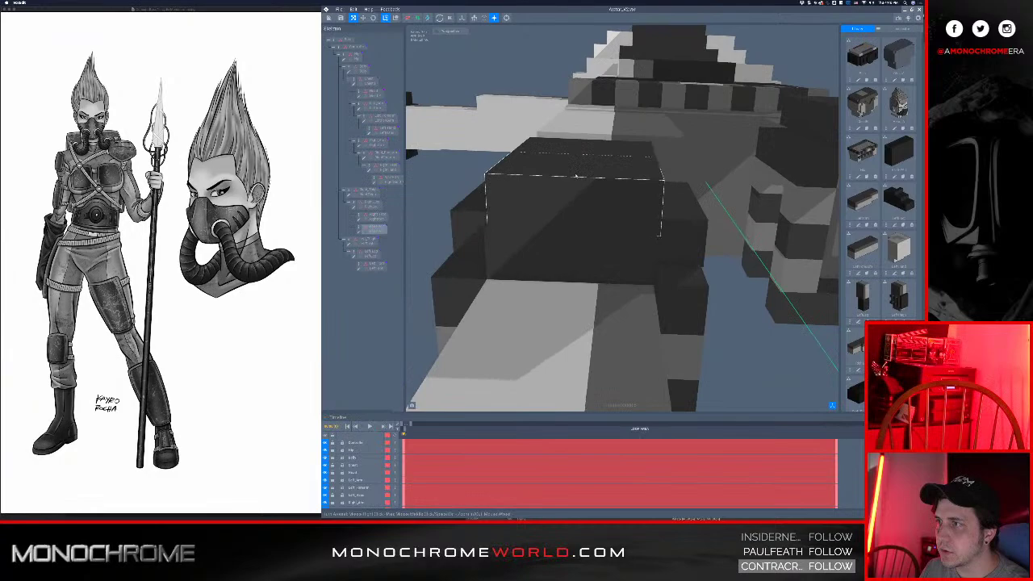
pyautogui.click(543, 245)
pyautogui.click(361, 232)
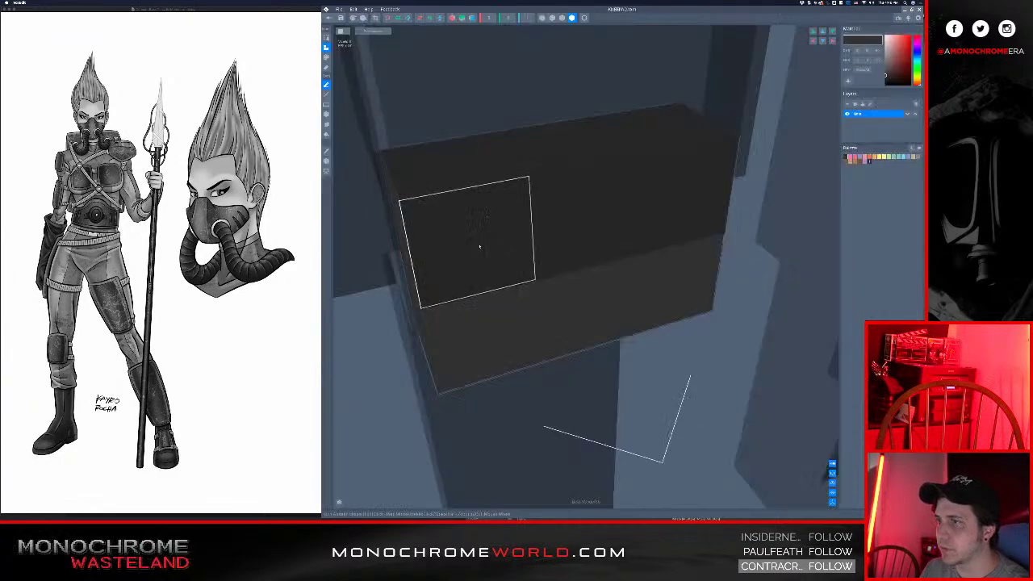
# - Fine-tune the KNEEPAD model's pivot along the sideways axis, then save it and return to the character rig
pyautogui.moveTo(520, 265); pyautogui.dragTo(528, 288, button='right')
pyautogui.click(327, 162)
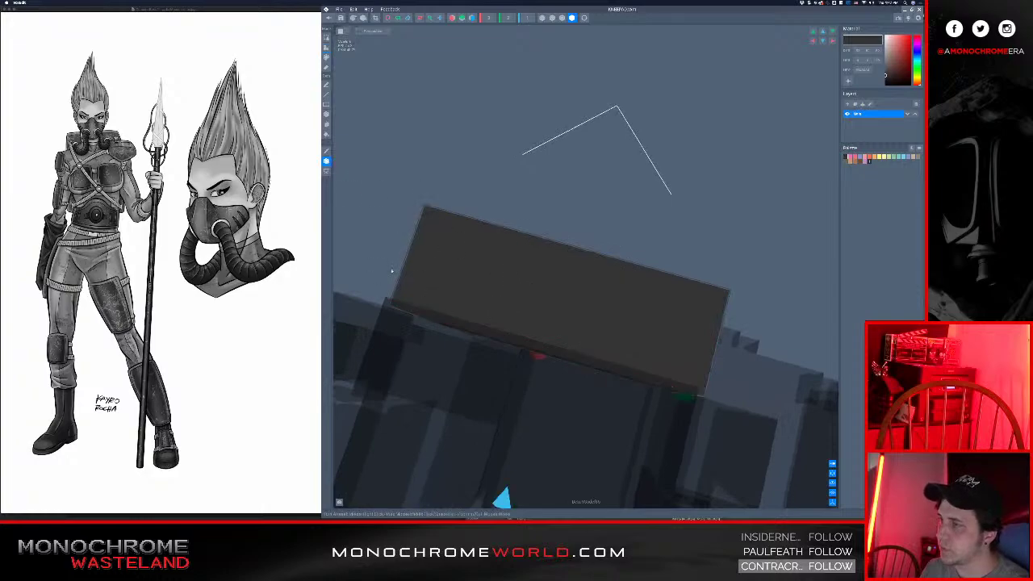
pyautogui.moveTo(517, 404); pyautogui.dragTo(484, 364, button='right')
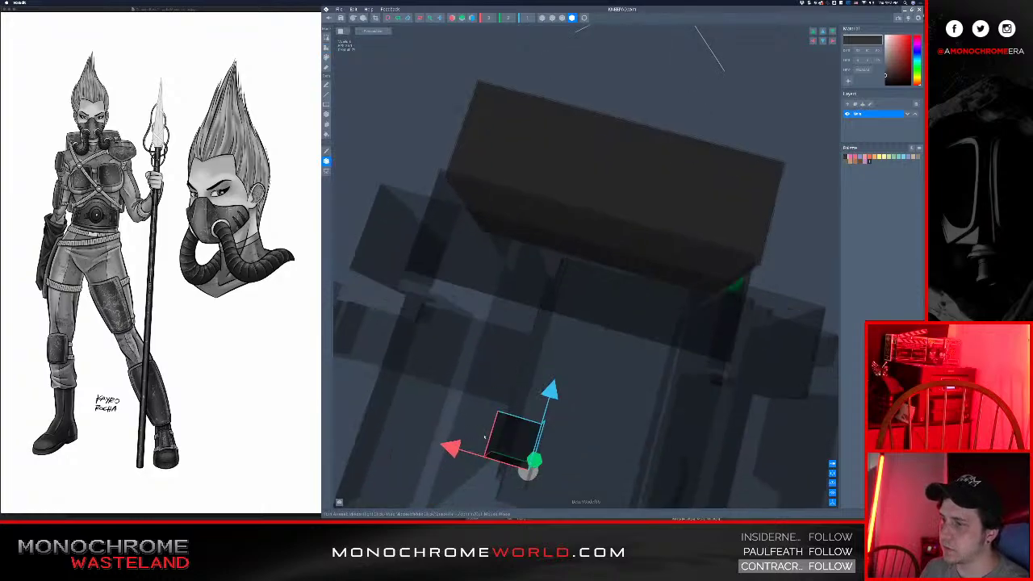
pyautogui.scroll(-2, 484, 364)
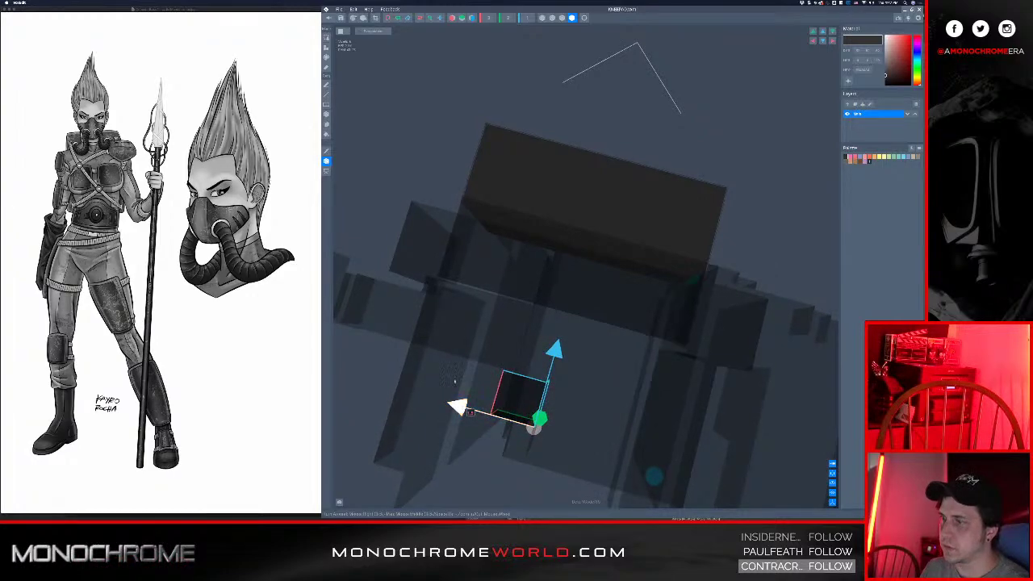
pyautogui.click(332, 20)
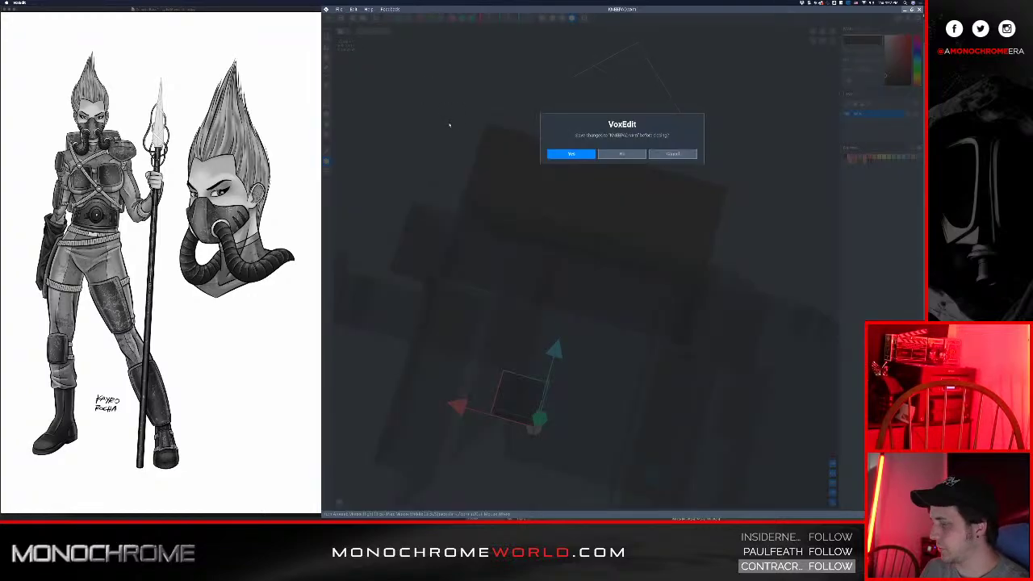
pyautogui.click(572, 154)
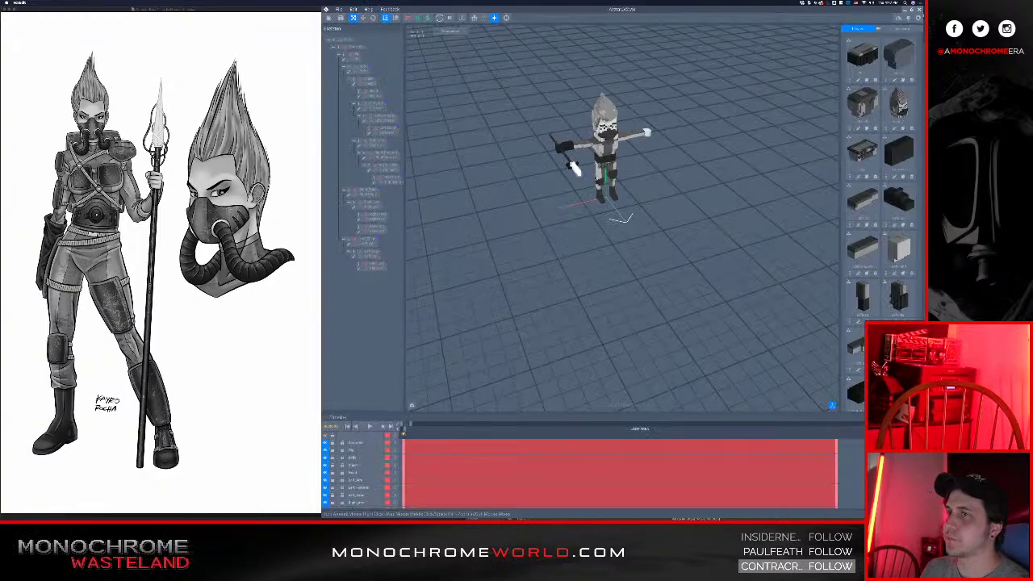
# - Play the character's walking animation and examine how the right knee pad moves with the bending leg
pyautogui.scroll(10, 602, 113)
pyautogui.moveTo(602, 113); pyautogui.dragTo(613, 73, button='right')
pyautogui.moveTo(629, 323); pyautogui.dragTo(633, 193, button='middle')
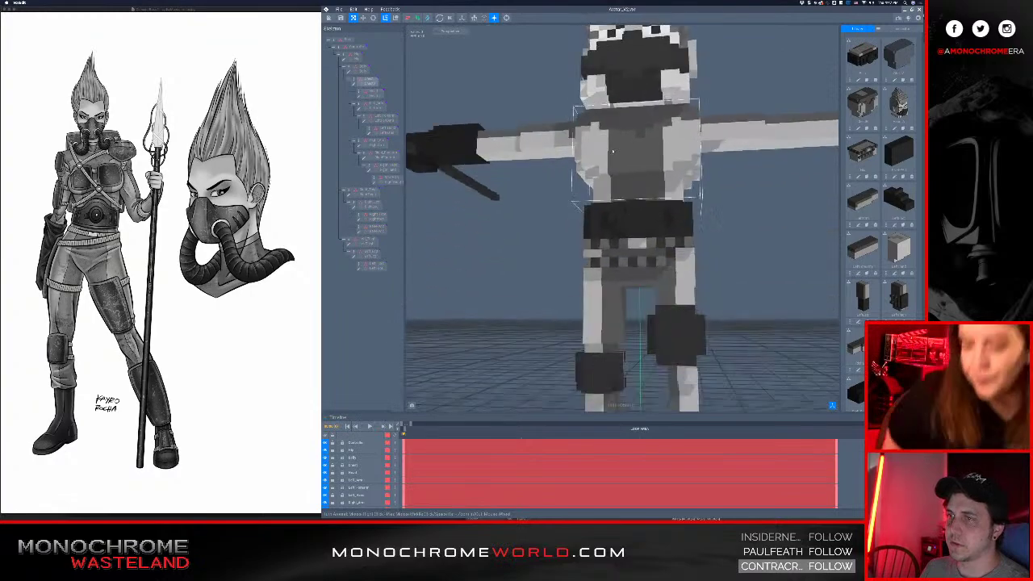
pyautogui.moveTo(632, 194); pyautogui.dragTo(637, 168, button='right')
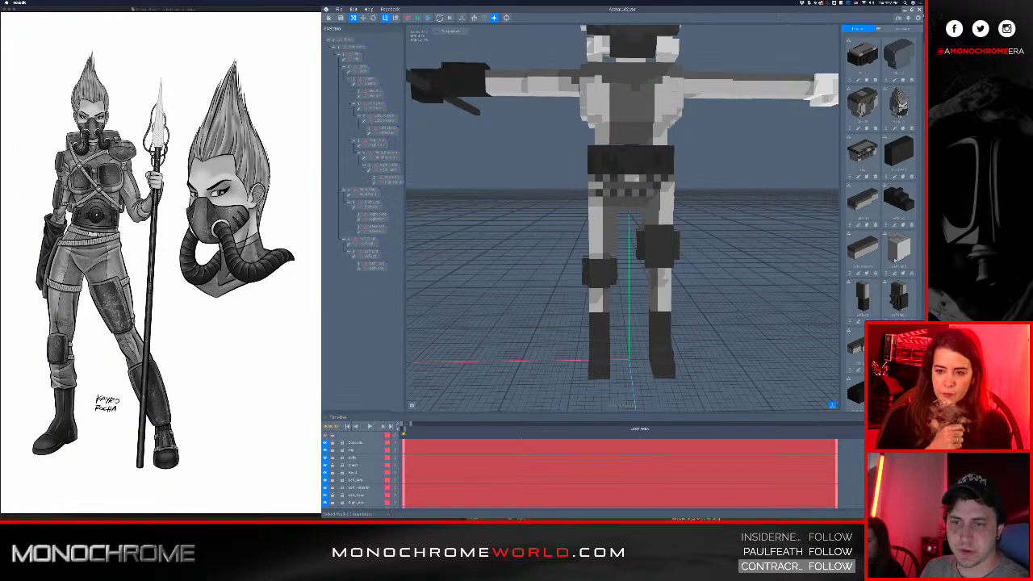
pyautogui.scroll(3, 646, 296)
pyautogui.click(369, 426)
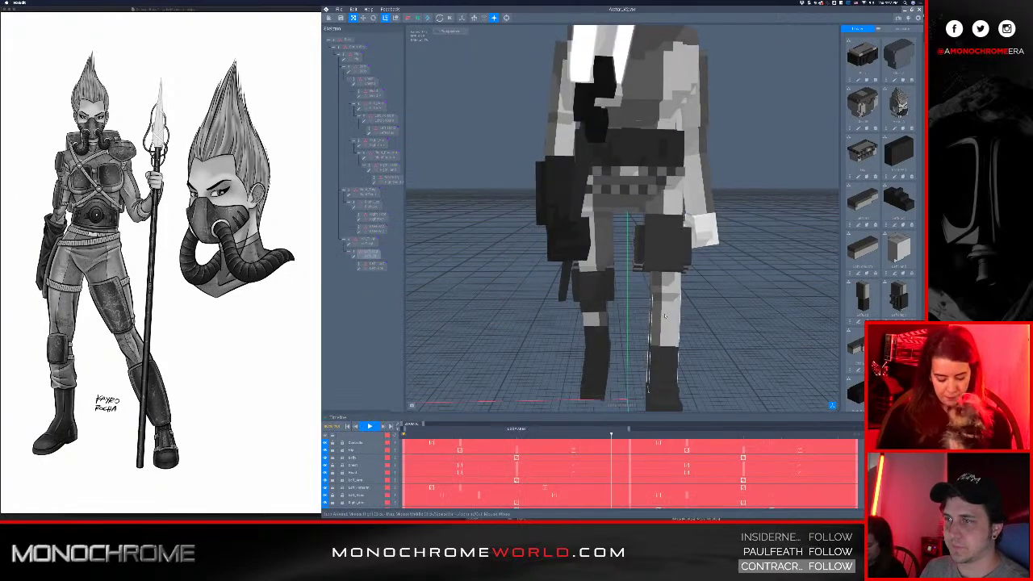
pyautogui.moveTo(616, 334); pyautogui.dragTo(612, 332, button='right')
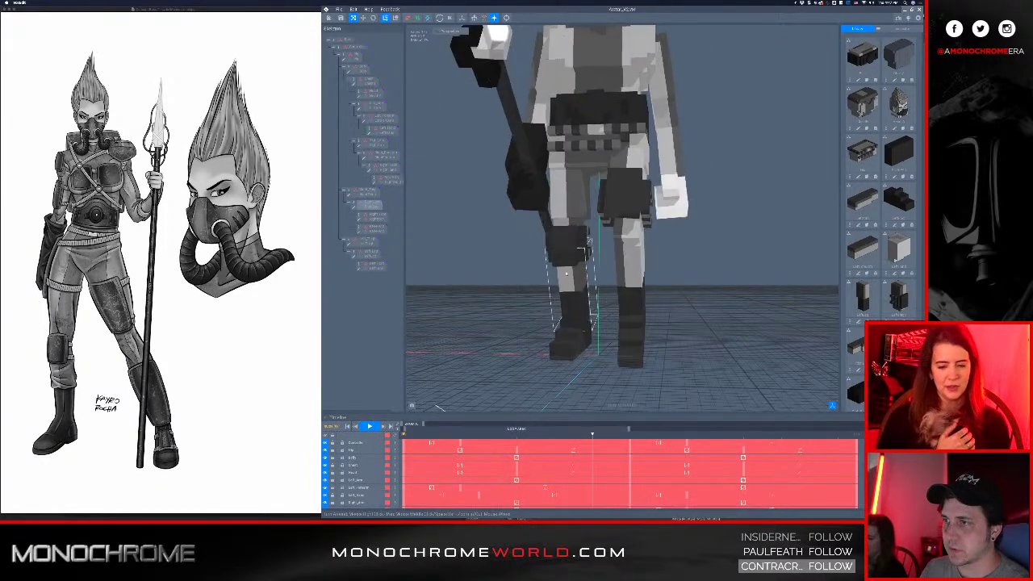
pyautogui.scroll(5, 612, 332)
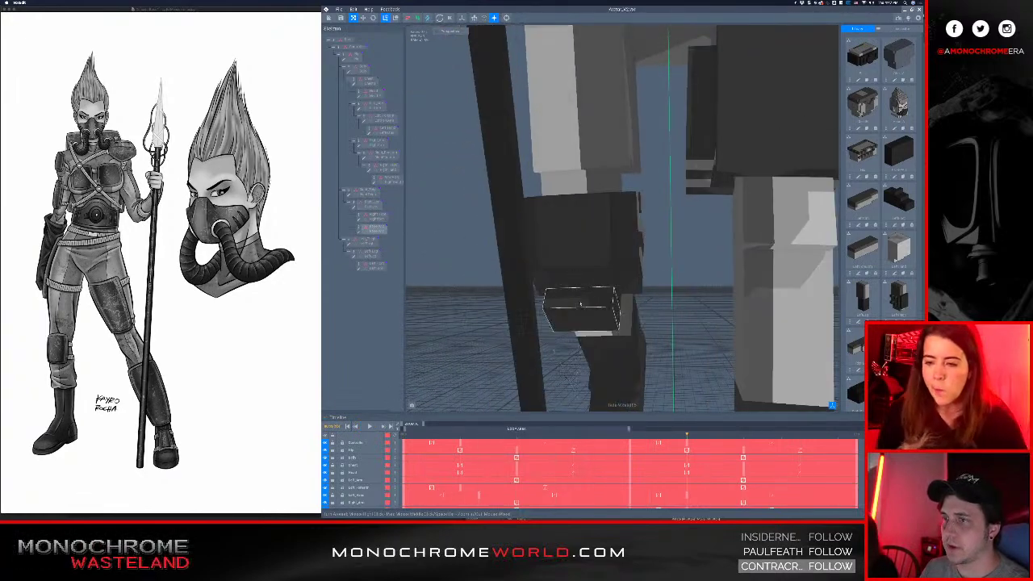
pyautogui.moveTo(580, 303); pyautogui.dragTo(582, 299, button='right')
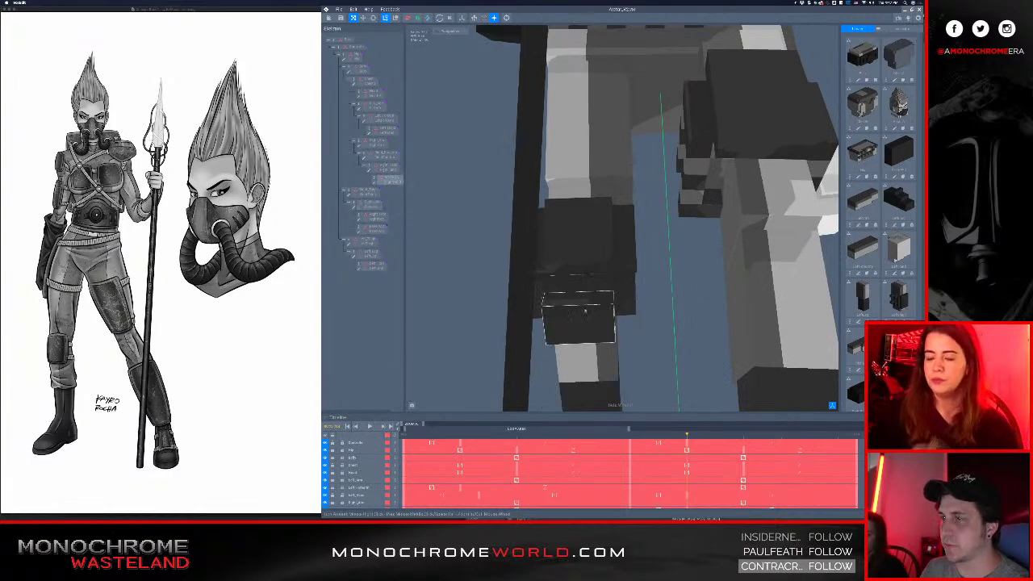
# - Open the KNEEPAD model in place from the posed right leg and lower its pivot slightly
pyautogui.click(585, 310)
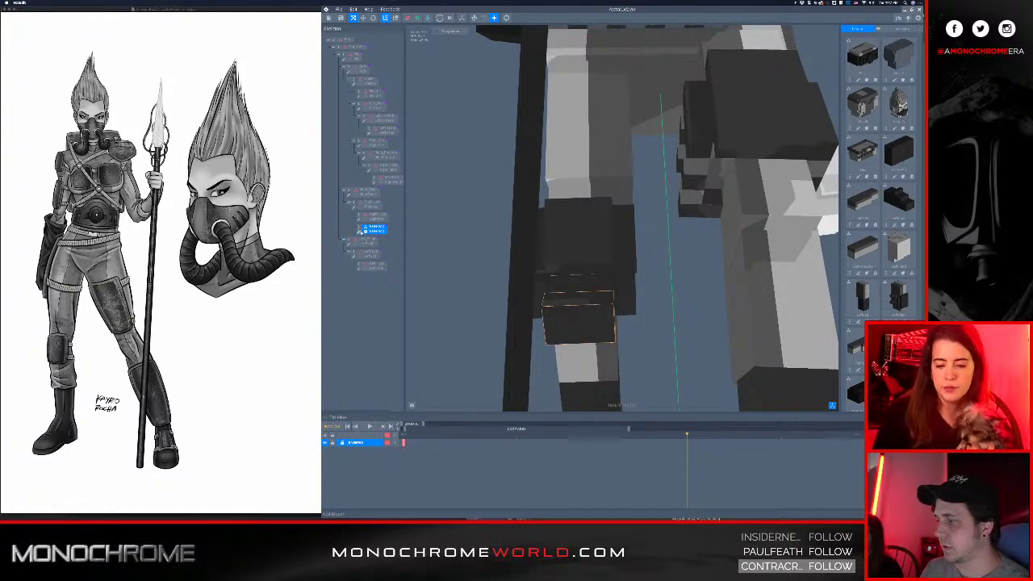
pyautogui.click(360, 231)
pyautogui.scroll(-3, 544, 248)
pyautogui.moveTo(544, 248); pyautogui.dragTo(534, 270, button='right')
pyautogui.click(327, 162)
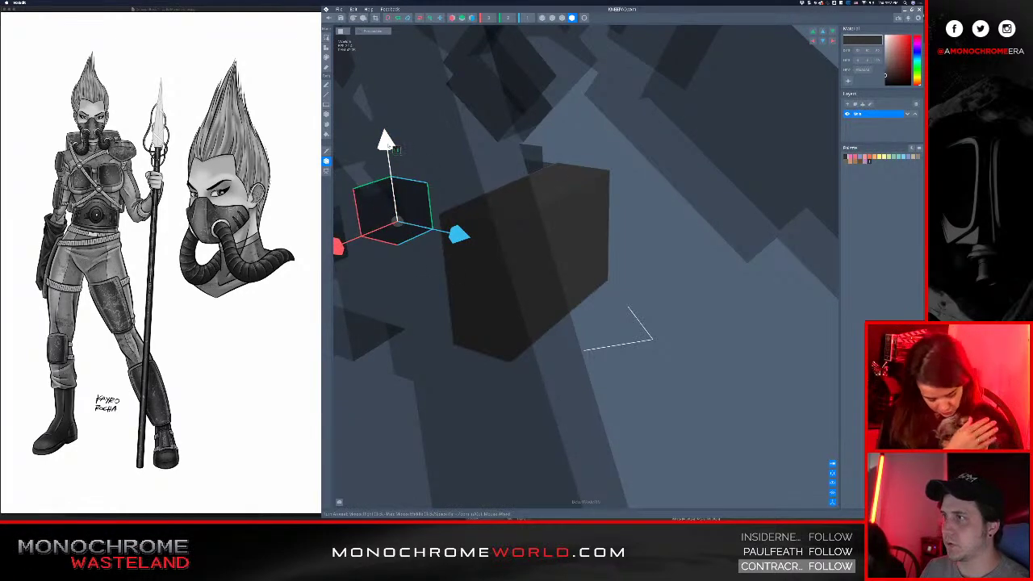
pyautogui.moveTo(390, 150); pyautogui.dragTo(396, 175)
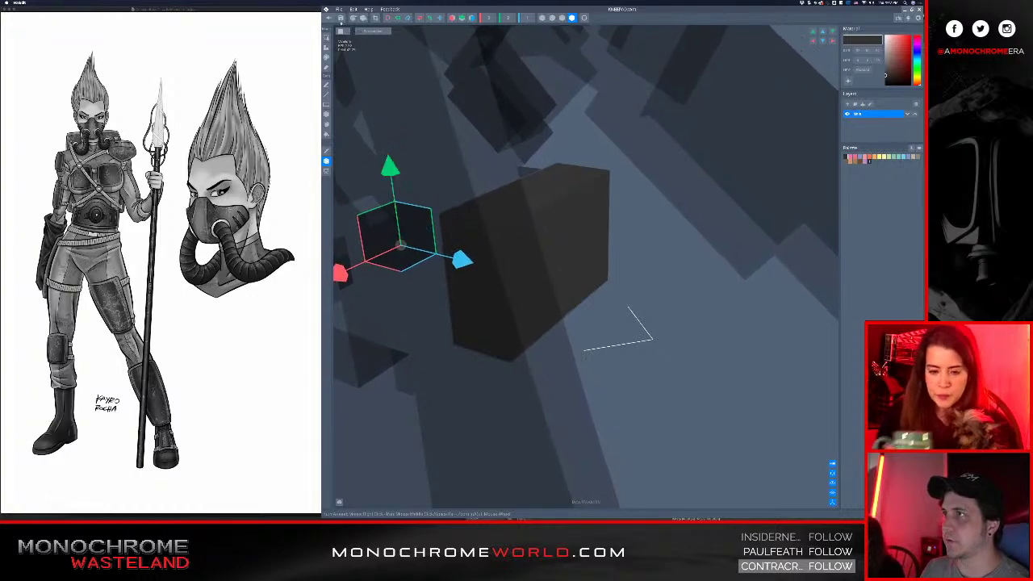
# - Save the KNEEPAD model and return to the character rig
pyautogui.click(331, 19)
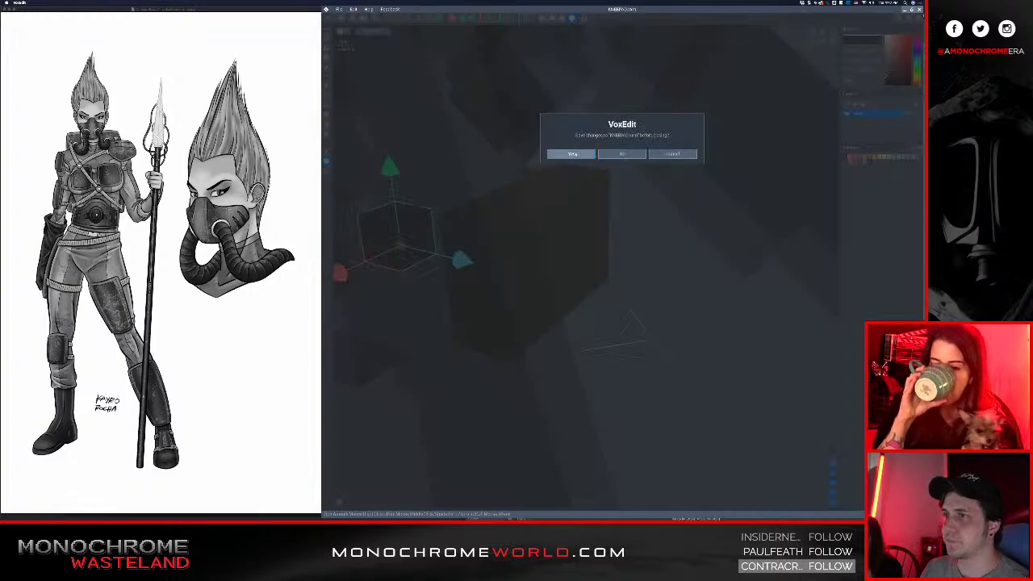
pyautogui.click(575, 155)
pyautogui.scroll(10, 580, 164)
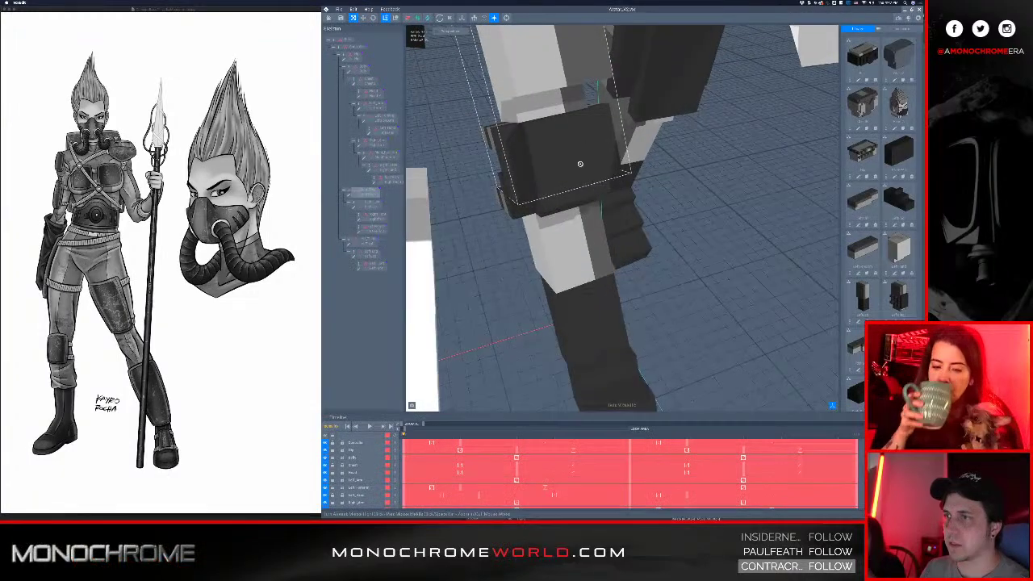
# - Play the walking animation and examine how the right knee pad sits against the moving leg
pyautogui.moveTo(580, 164); pyautogui.dragTo(557, 126, button='right')
pyautogui.press('space')
pyautogui.scroll(-5, 604, 227)
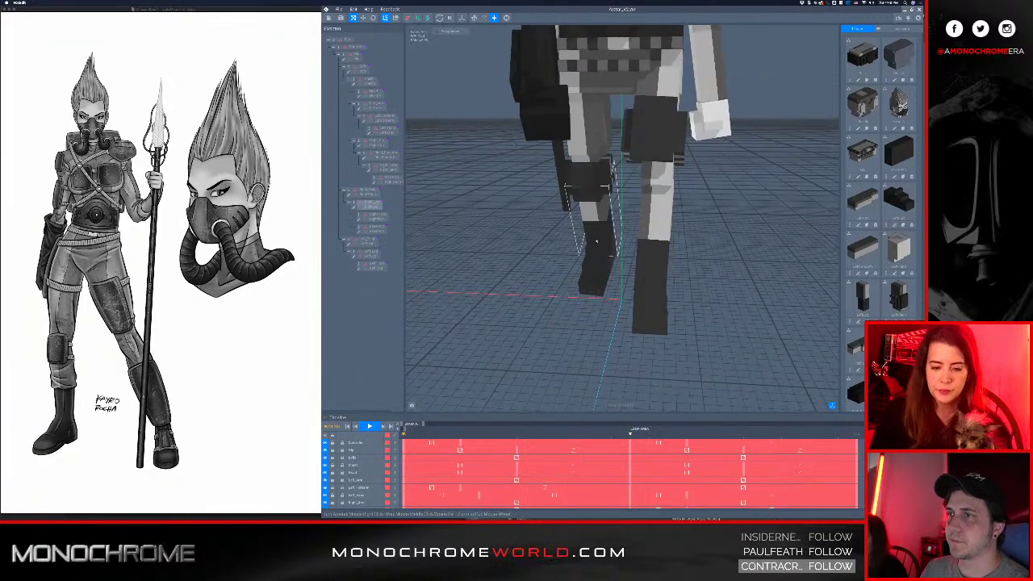
pyautogui.scroll(5, 596, 240)
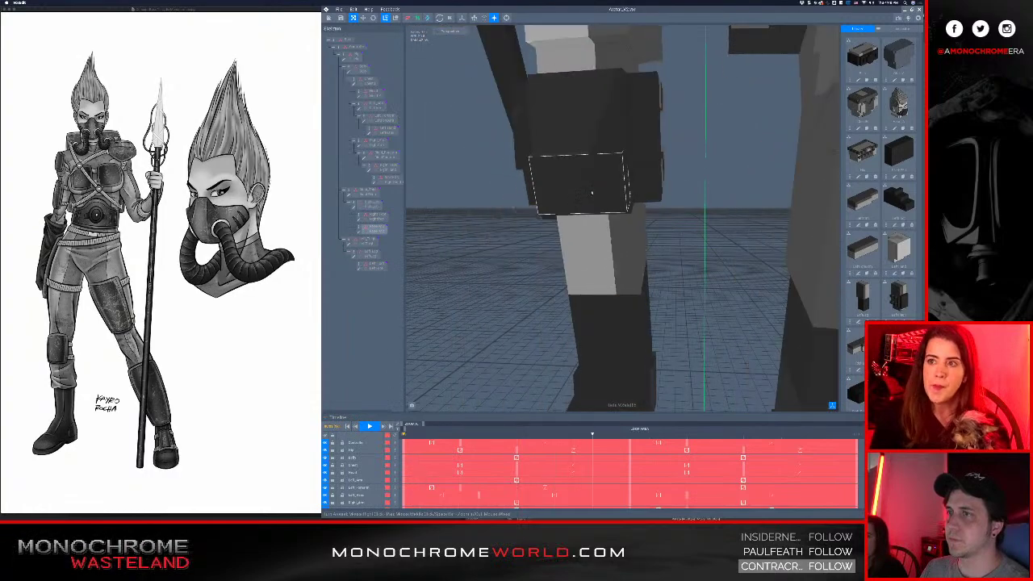
pyautogui.scroll(-5, 592, 191)
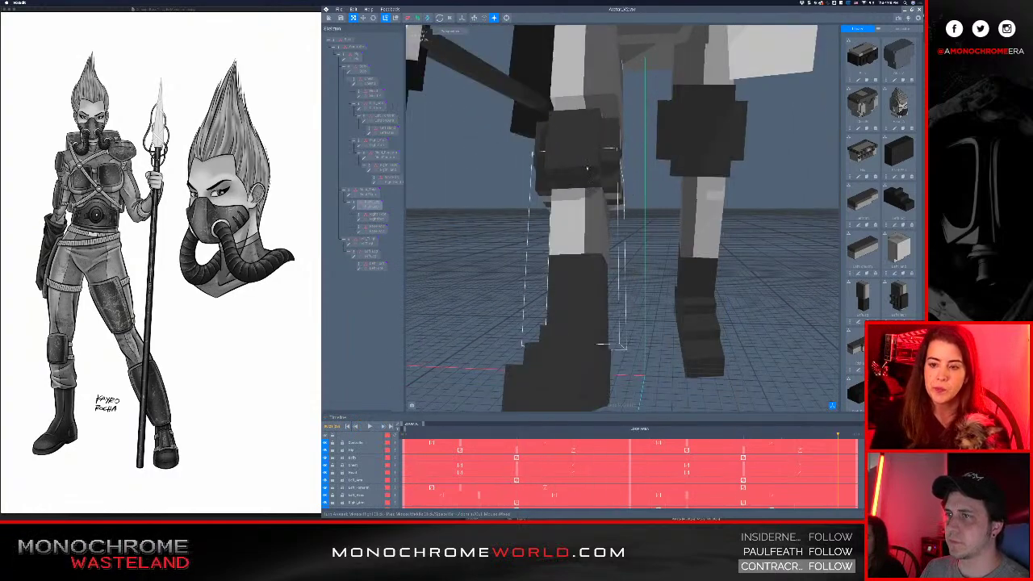
# - Reopen the right KNEEPAD model from the posed leg, lower its pivot slightly along the vertical axis, then save it and return to the rig
pyautogui.moveTo(672, 207); pyautogui.dragTo(596, 222, button='right')
pyautogui.click(577, 221)
pyautogui.click(598, 165)
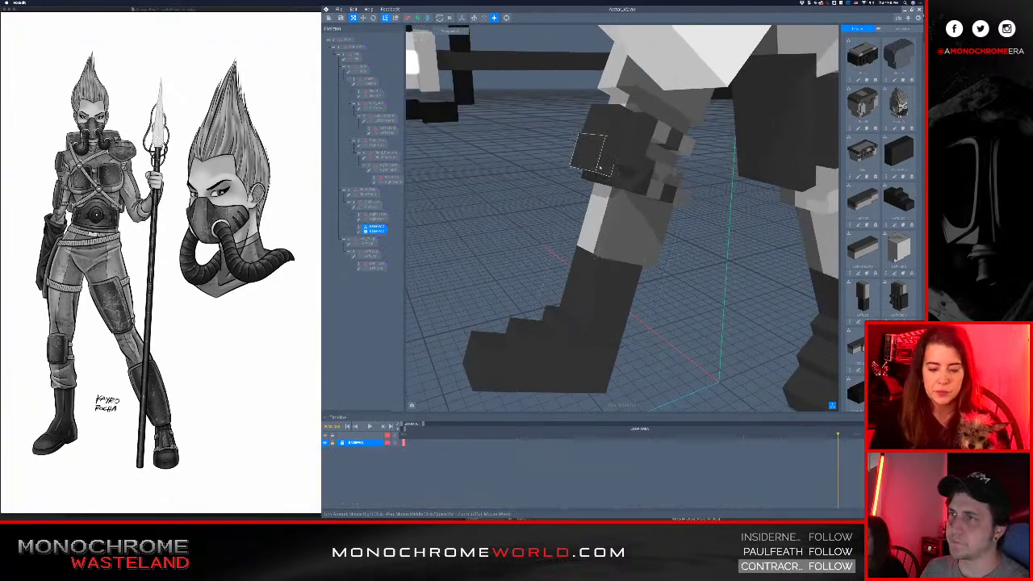
pyautogui.click(360, 233)
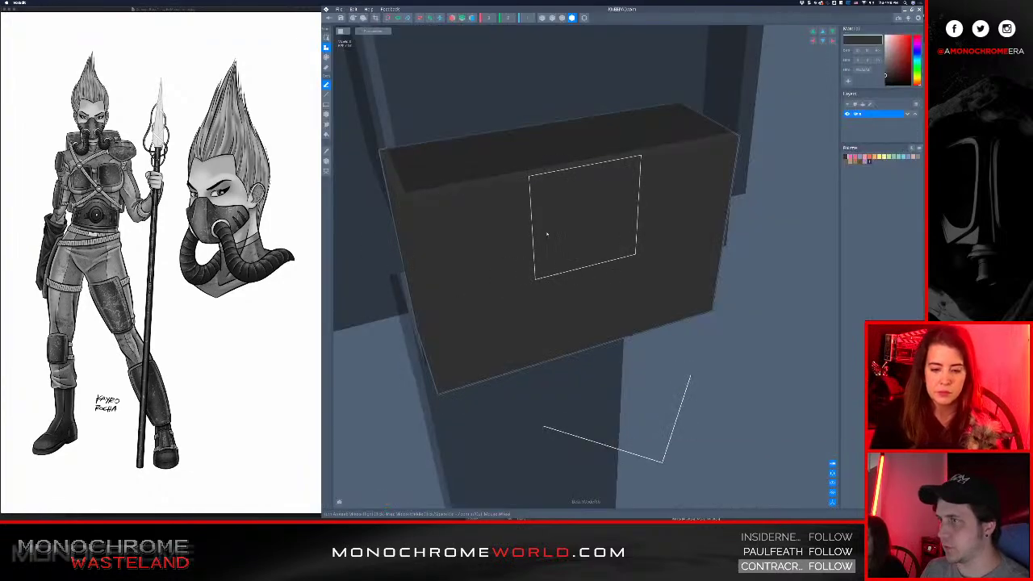
pyautogui.click(327, 160)
pyautogui.scroll(-5, 507, 228)
pyautogui.moveTo(507, 229); pyautogui.dragTo(514, 226, button='right')
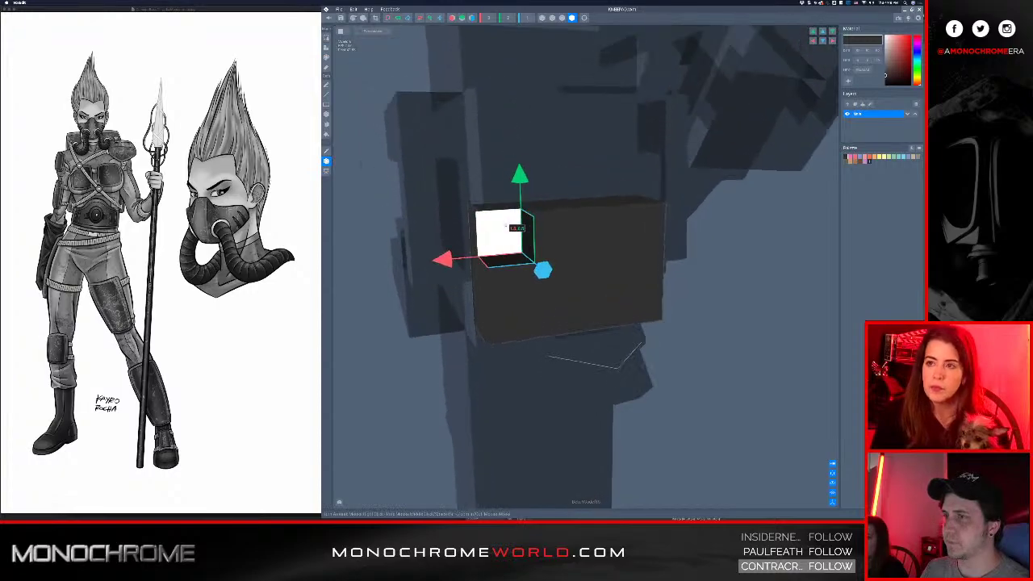
pyautogui.moveTo(519, 180); pyautogui.dragTo(520, 195)
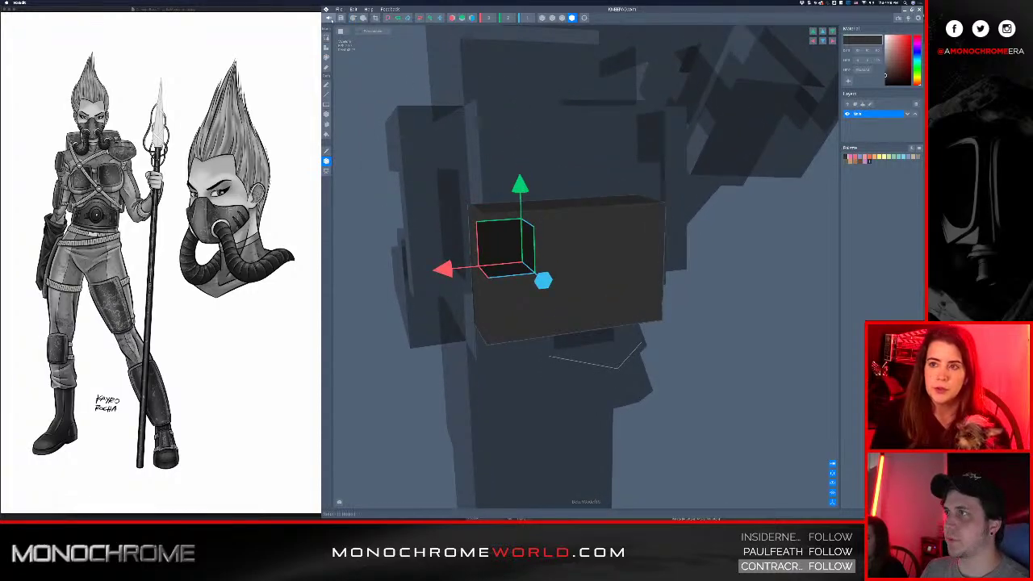
pyautogui.click(329, 18)
pyautogui.click(572, 154)
# - Play the walking animation from the front and check both knee pads
pyautogui.scroll(5, 595, 107)
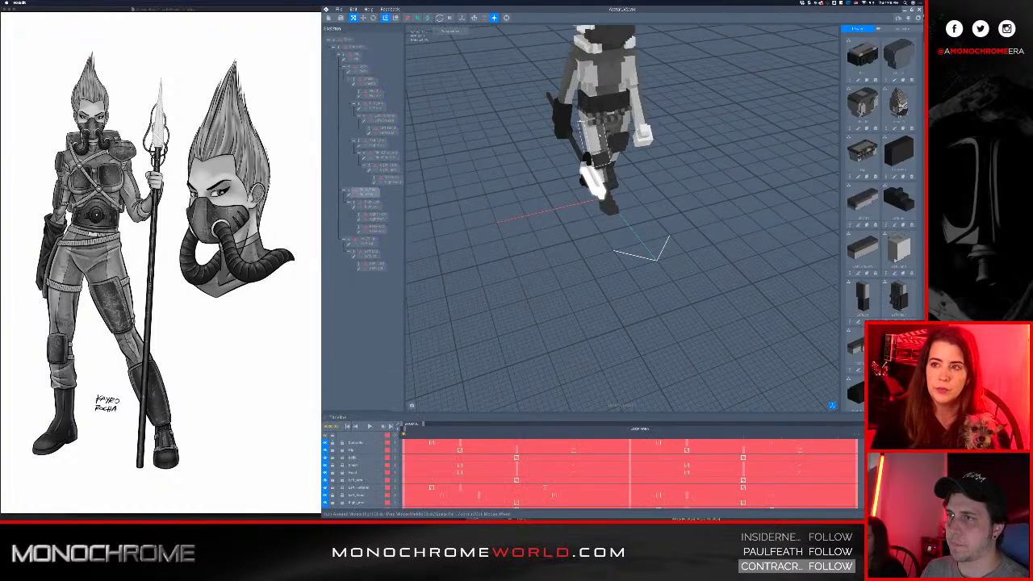
pyautogui.moveTo(594, 105); pyautogui.dragTo(586, 99, button='right')
pyautogui.moveTo(586, 99); pyautogui.dragTo(604, 119, button='middle')
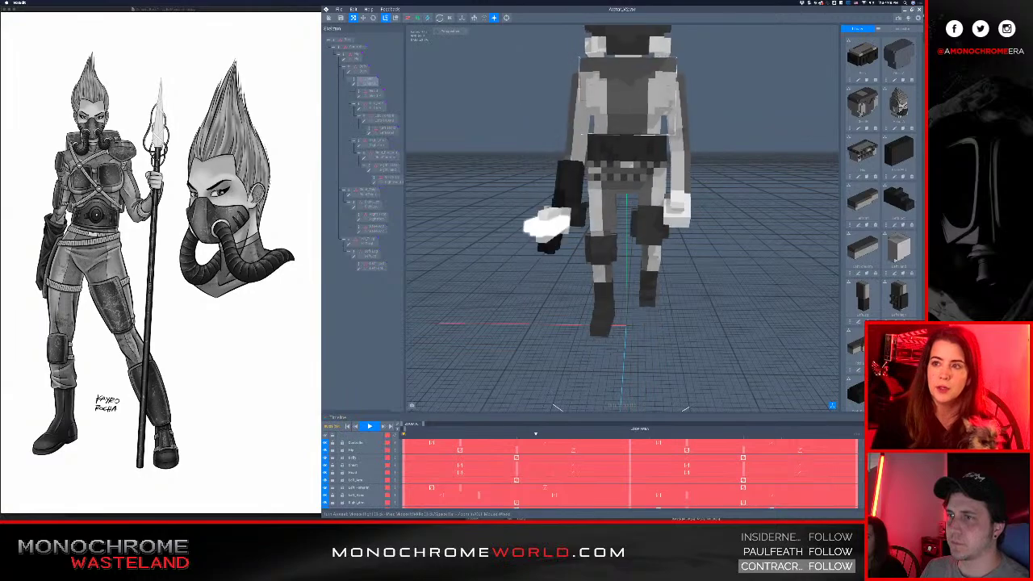
pyautogui.moveTo(603, 119); pyautogui.dragTo(584, 107, button='right')
pyautogui.click(505, 17)
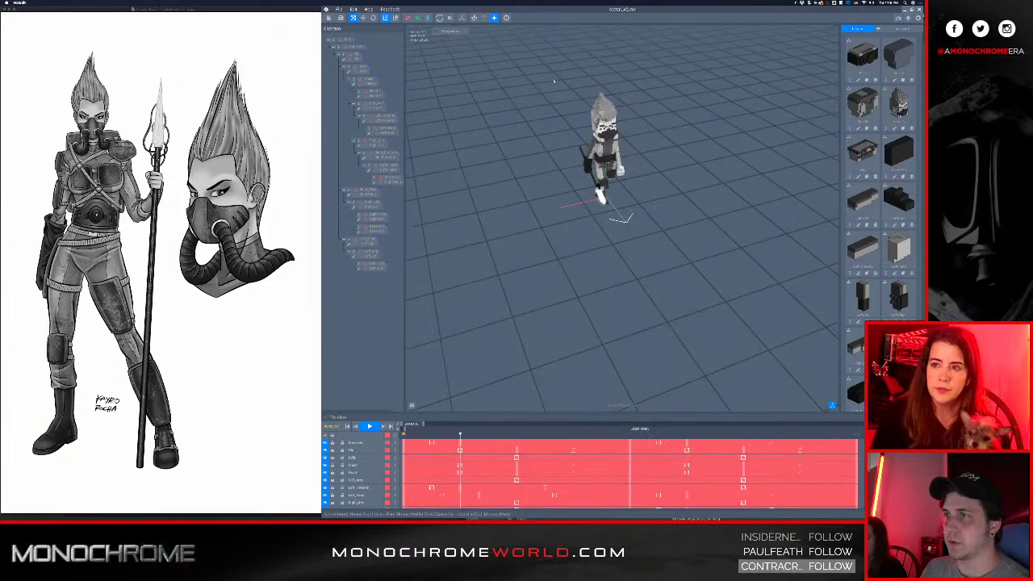
# - Load the running animation and inspect the bent right knee up close from the side and from above
pyautogui.scroll(4, 574, 89)
pyautogui.scroll(5, 584, 105)
pyautogui.moveTo(595, 120); pyautogui.dragTo(608, 134, button='right')
pyautogui.scroll(5, 609, 134)
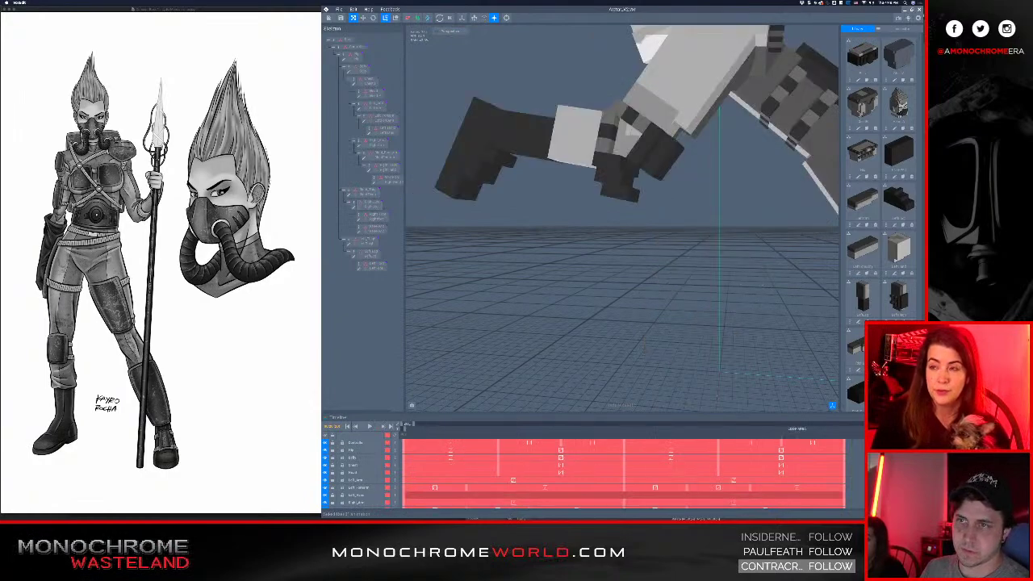
pyautogui.moveTo(716, 232); pyautogui.dragTo(666, 251, button='middle')
pyautogui.click(605, 113)
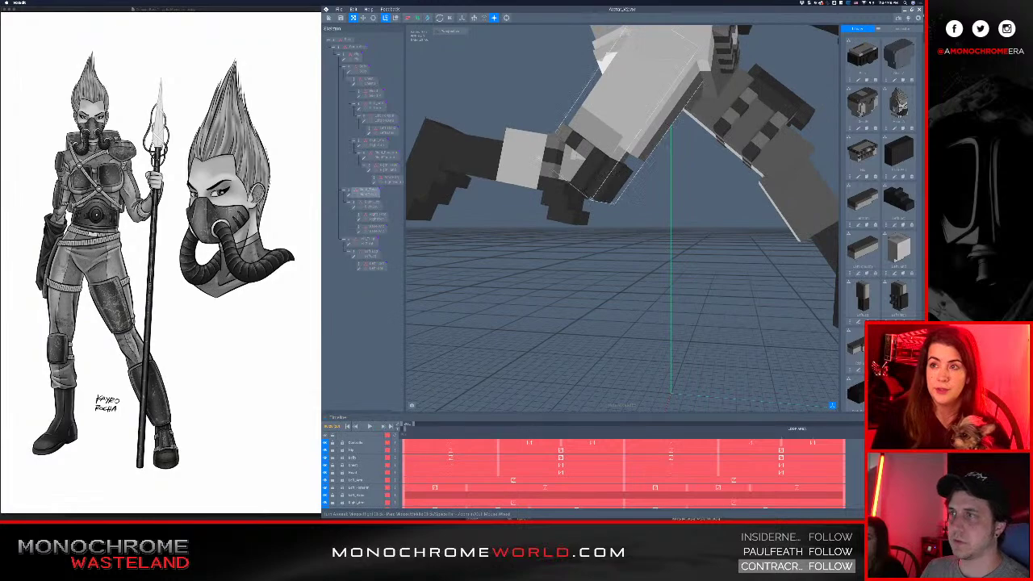
pyautogui.moveTo(605, 113); pyautogui.dragTo(550, 136, button='right')
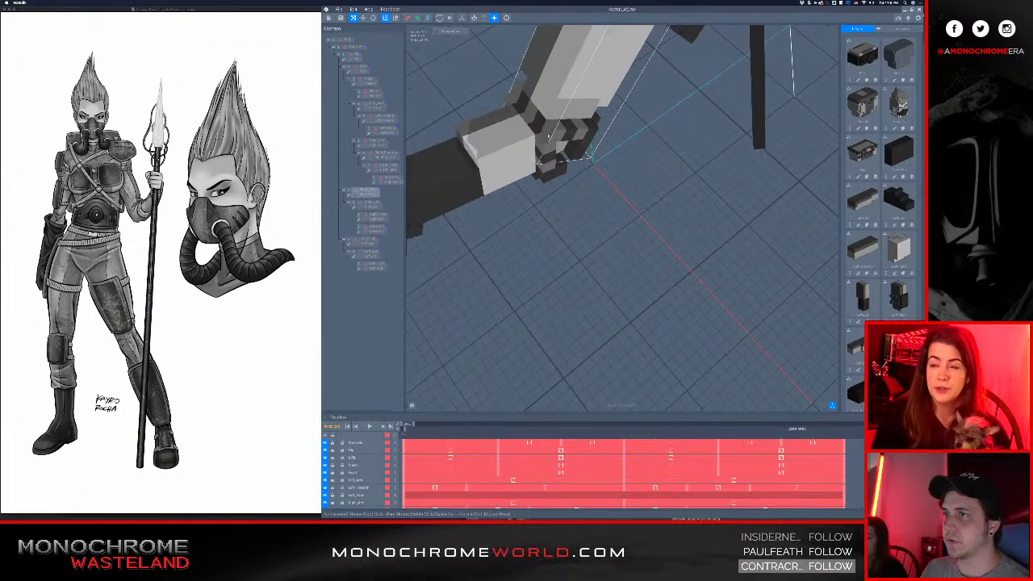
pyautogui.scroll(5, 526, 105)
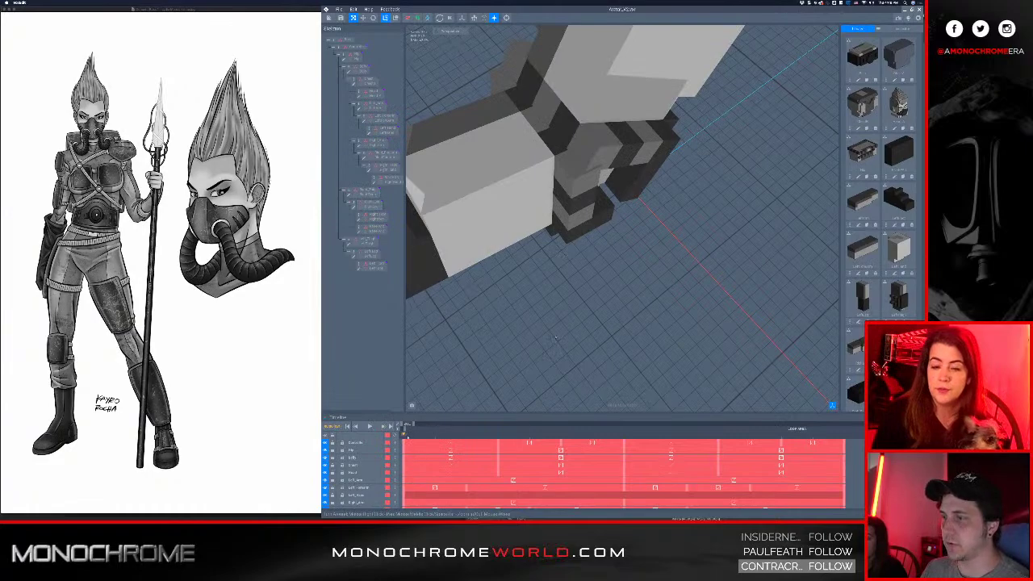
# - Move the running animation to a further frame and examine the bent knees from several angles
pyautogui.moveTo(408, 437); pyautogui.dragTo(498, 436)
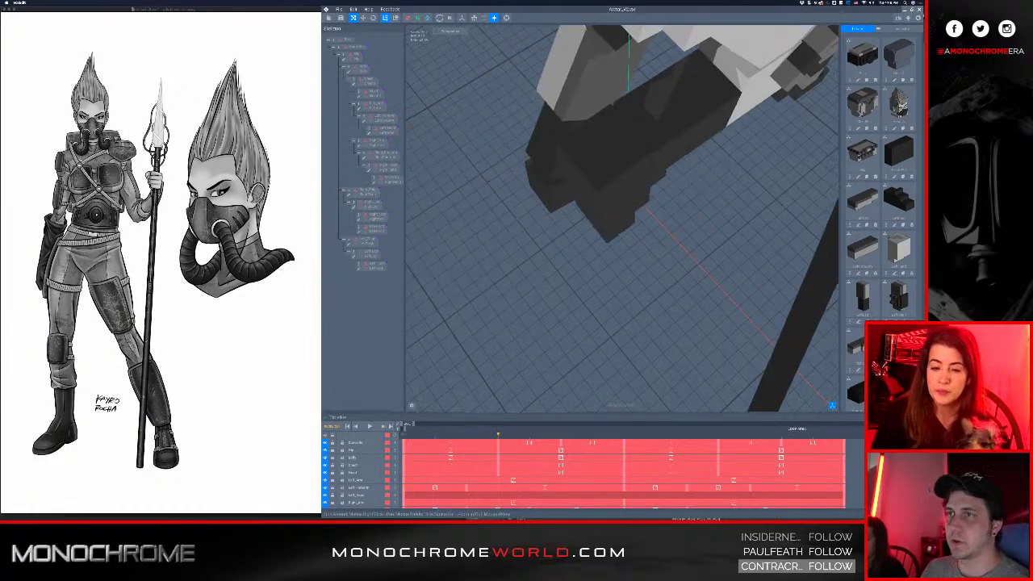
pyautogui.moveTo(593, 300); pyautogui.dragTo(499, 290, button='right')
pyautogui.moveTo(595, 142); pyautogui.dragTo(634, 159, button='right')
pyautogui.scroll(-5, 633, 159)
pyautogui.moveTo(549, 79); pyautogui.dragTo(546, 73, button='right')
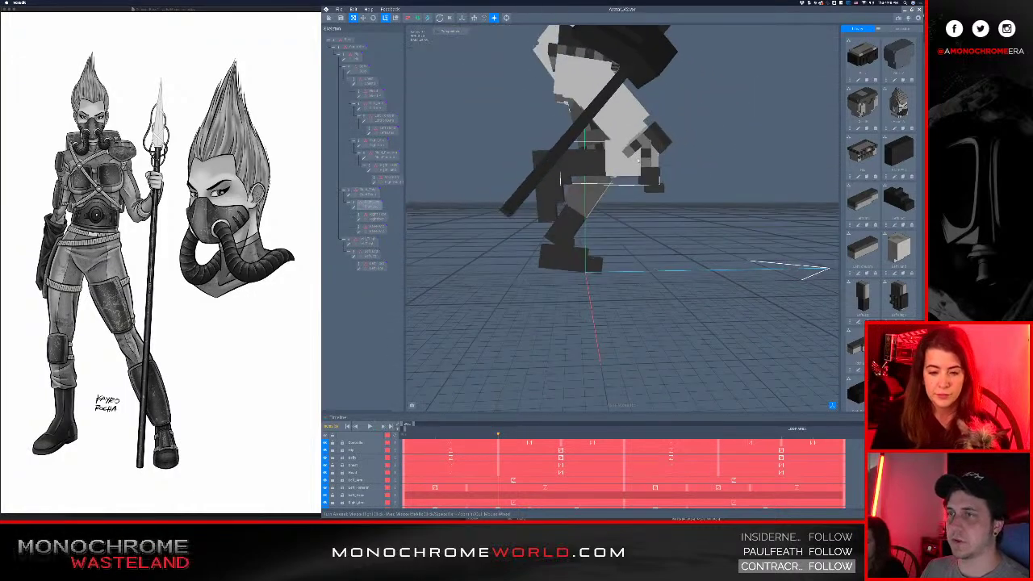
pyautogui.moveTo(593, 168); pyautogui.dragTo(536, 92, button='right')
pyautogui.scroll(4, 570, 171)
# - Inspect the gap at the raised right knee from the front in the running pose
pyautogui.click(507, 18)
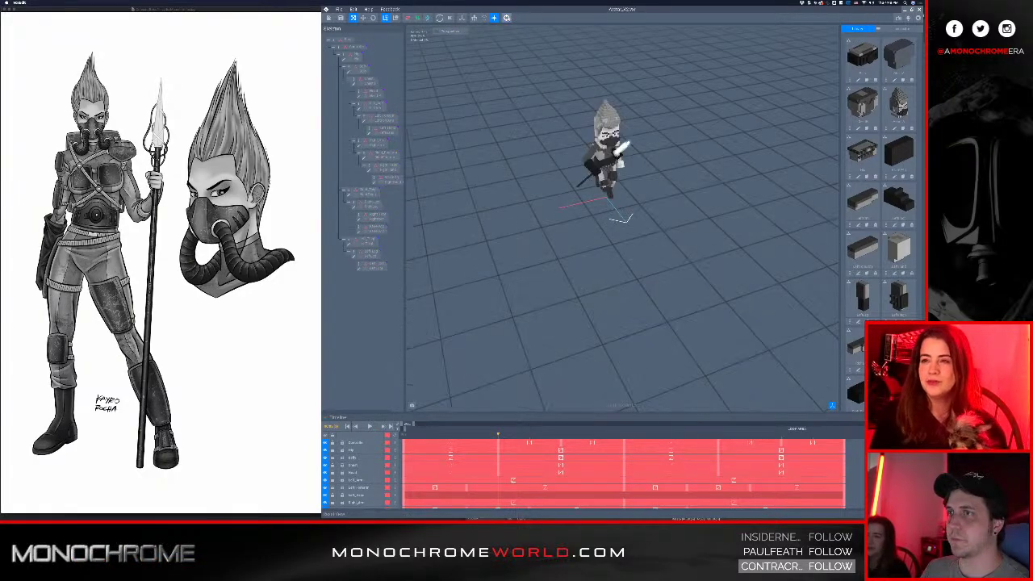
pyautogui.moveTo(648, 252); pyautogui.dragTo(631, 188, button='right')
pyautogui.scroll(5, 632, 189)
pyautogui.scroll(10, 598, 160)
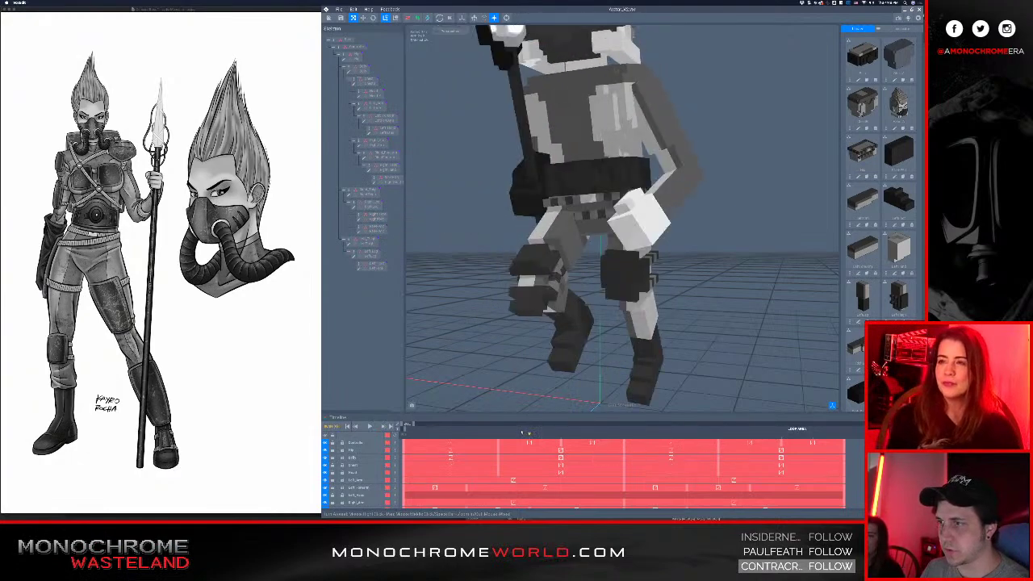
pyautogui.moveTo(543, 307); pyautogui.dragTo(528, 283, button='right')
pyautogui.scroll(5, 544, 301)
# - Paint the light top faces of the RightLeg model with the knee pad's dark gray, then save it and return to the rig
pyautogui.click(526, 260)
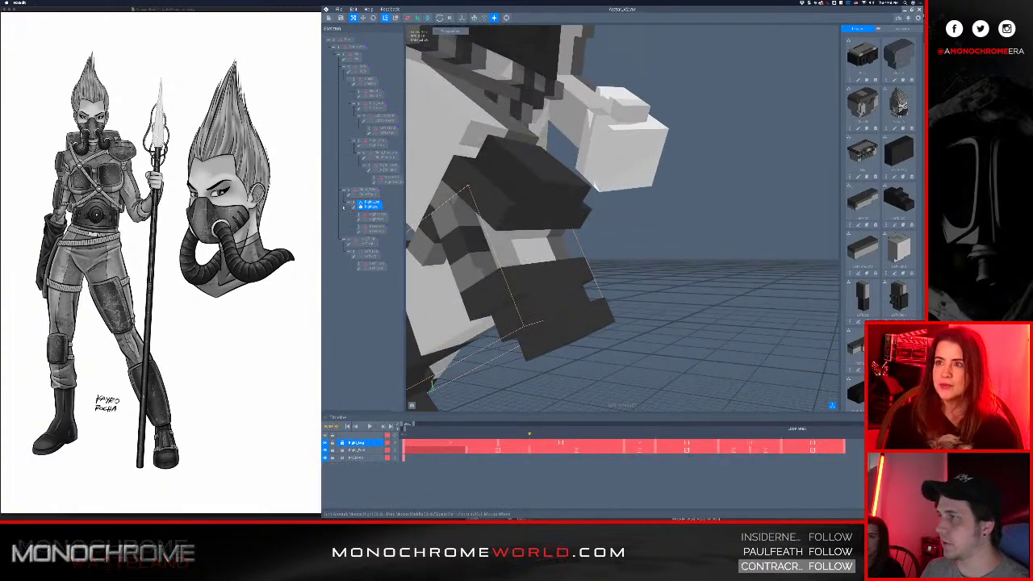
pyautogui.click(354, 207)
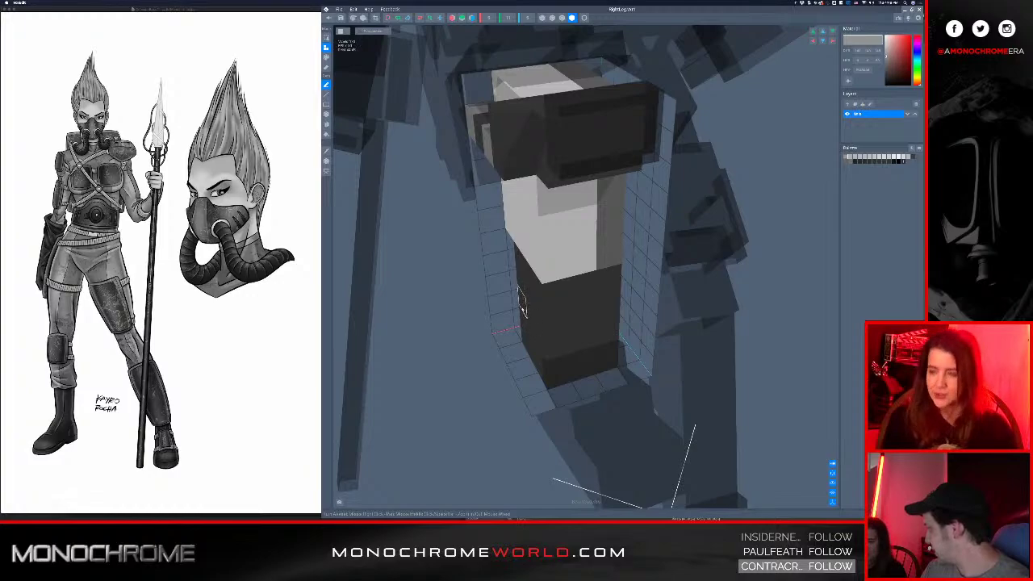
pyautogui.moveTo(555, 206); pyautogui.dragTo(557, 209, button='right')
pyautogui.keyDown('alt'); pyautogui.click(561, 130); pyautogui.keyUp('alt')
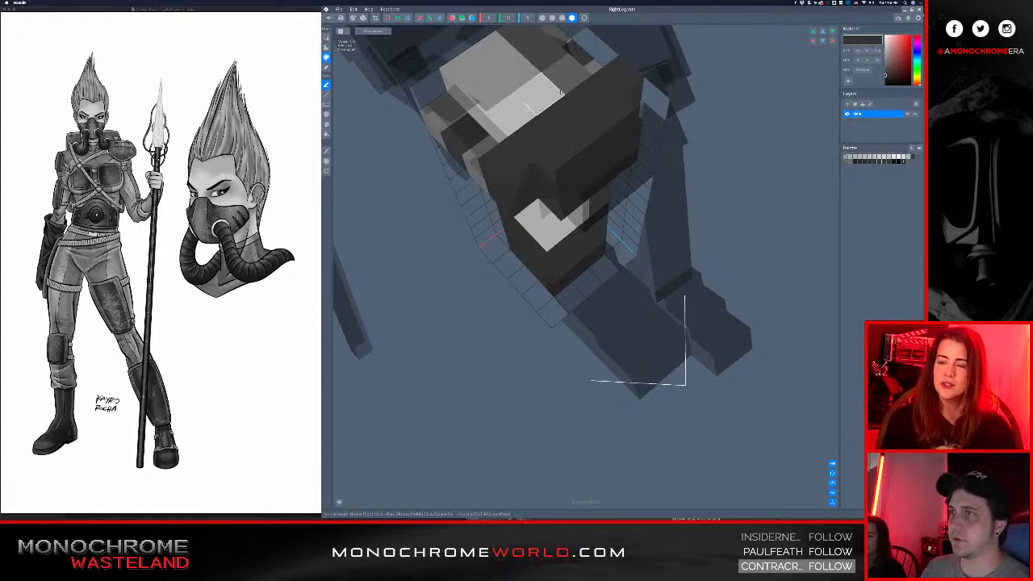
pyautogui.moveTo(568, 77); pyautogui.dragTo(513, 115)
pyautogui.moveTo(542, 58); pyautogui.dragTo(501, 93)
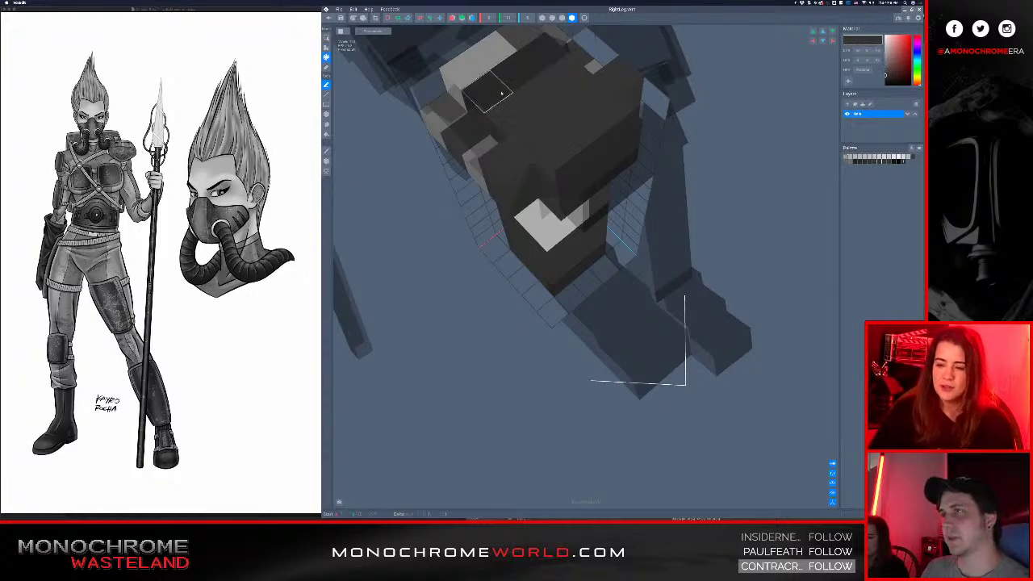
pyautogui.moveTo(560, 108); pyautogui.dragTo(526, 112, button='right')
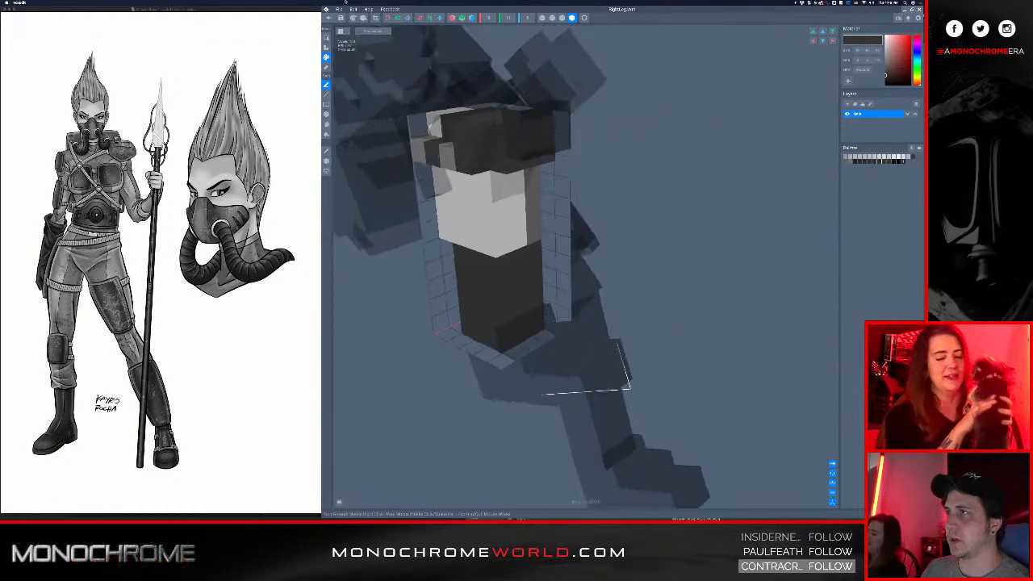
pyautogui.click(329, 17)
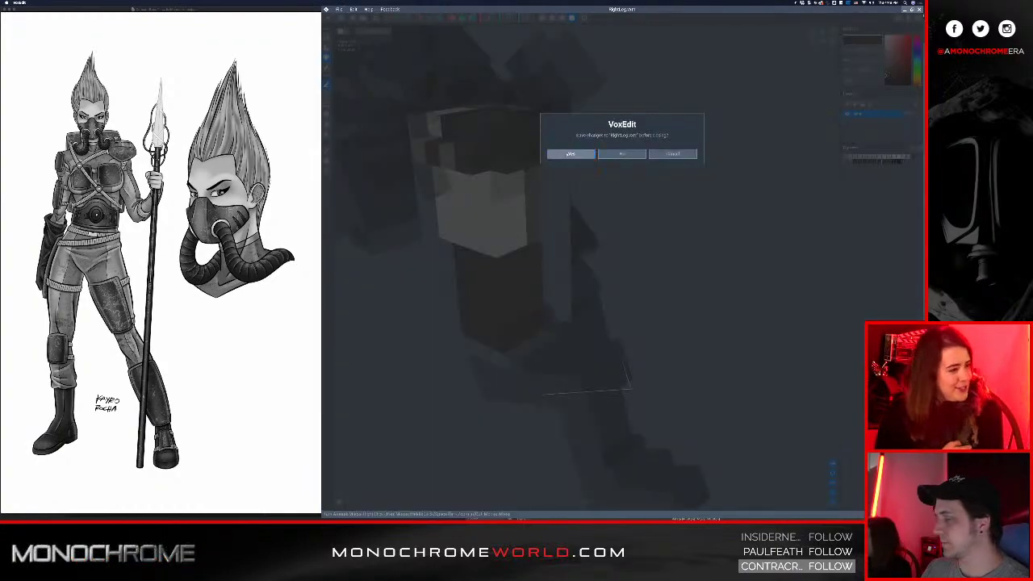
pyautogui.click(570, 153)
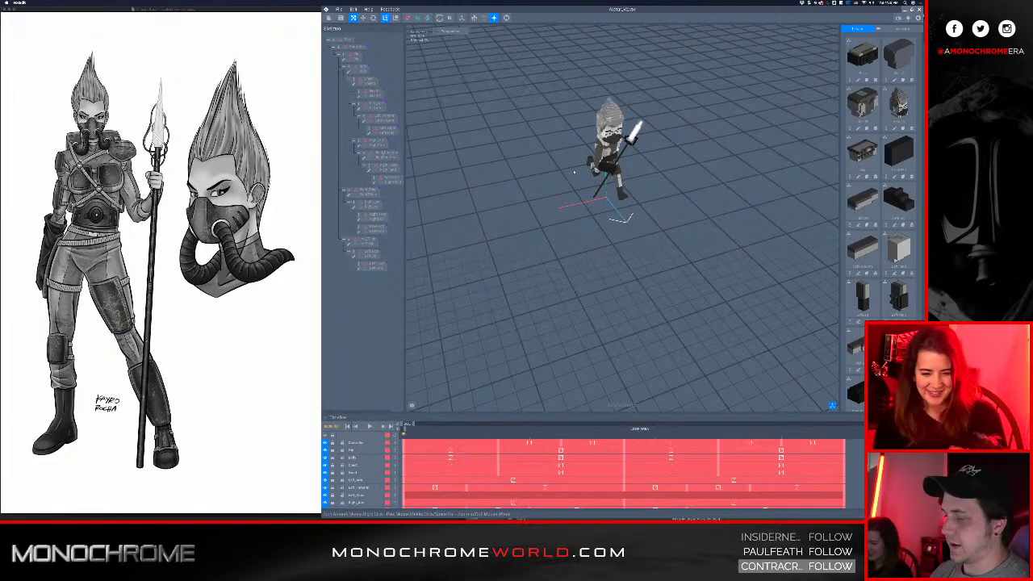
# - Play the running animation from the front and review the recolored right knee in motion
pyautogui.scroll(10, 580, 188)
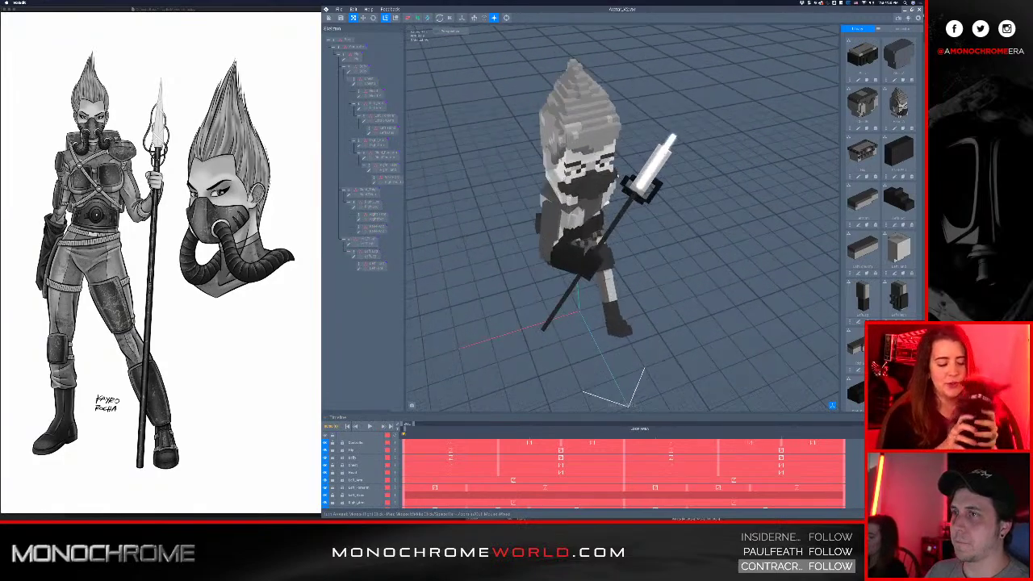
pyautogui.moveTo(581, 188); pyautogui.dragTo(606, 222, button='right')
pyautogui.press('space')
pyautogui.scroll(-5, 606, 242)
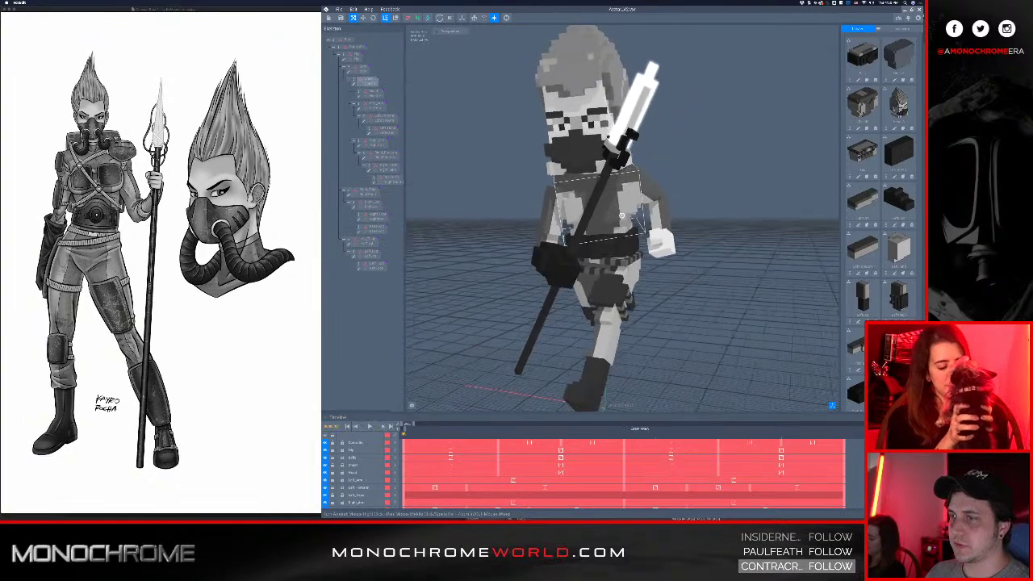
pyautogui.scroll(-3, 606, 255)
pyautogui.moveTo(606, 256); pyautogui.dragTo(619, 258, button='right')
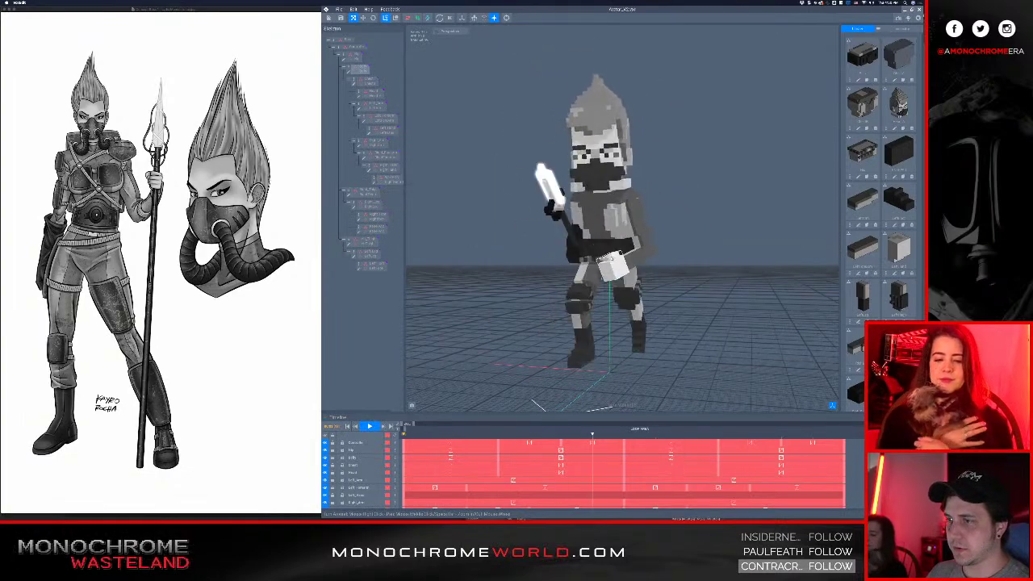
pyautogui.press('space')
# - Set the running animation to the frame with the right knee raised and open the RightThigh model in place
pyautogui.moveTo(655, 436); pyautogui.dragTo(525, 436)
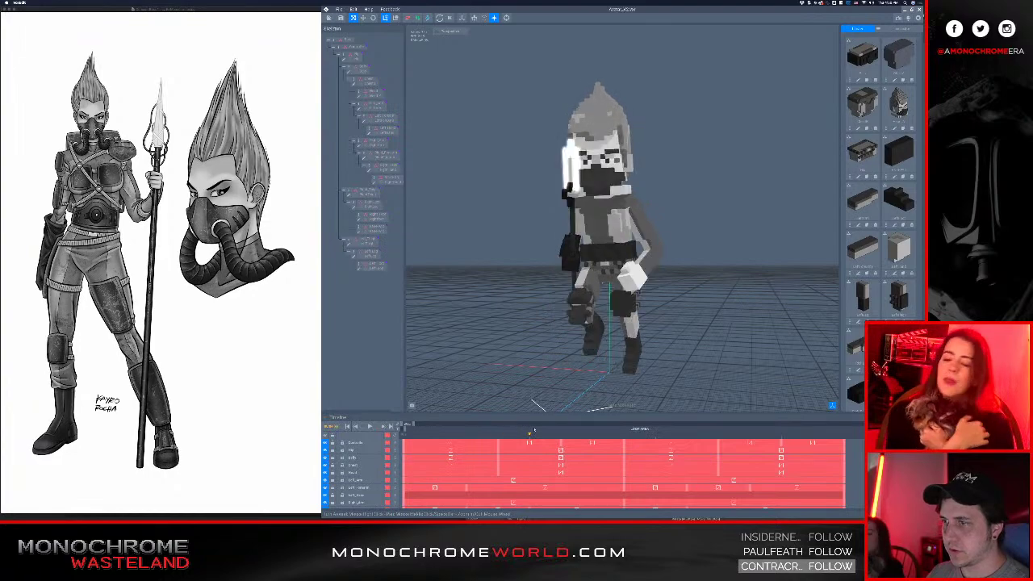
pyautogui.scroll(4, 595, 332)
pyautogui.moveTo(556, 298); pyautogui.dragTo(568, 339, button='right')
pyautogui.click(568, 338)
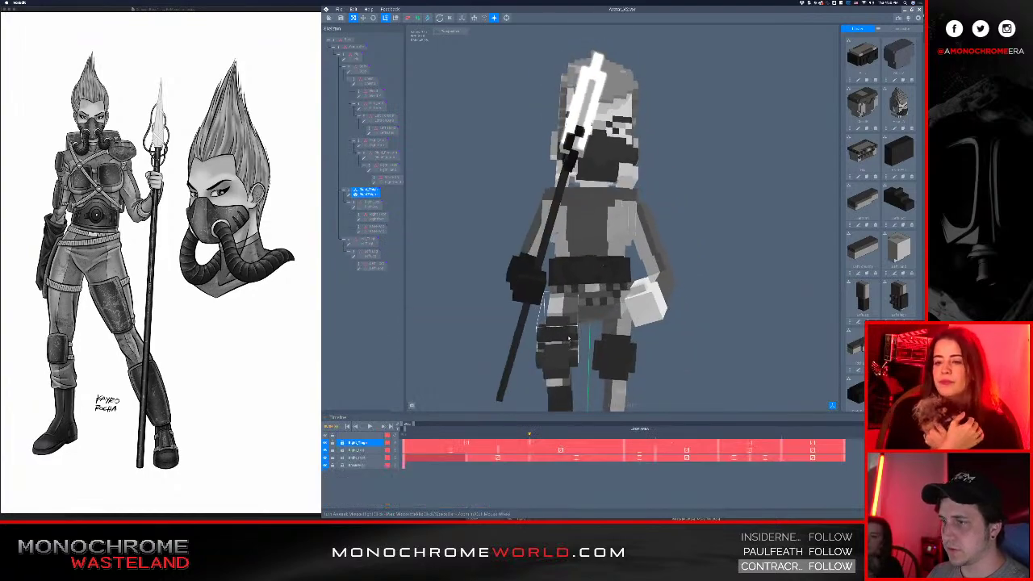
pyautogui.click(349, 194)
# - Darken the light underside of the RightThigh model at the knee, then save it and return to the rig
pyautogui.moveTo(565, 249); pyautogui.dragTo(591, 282, button='right')
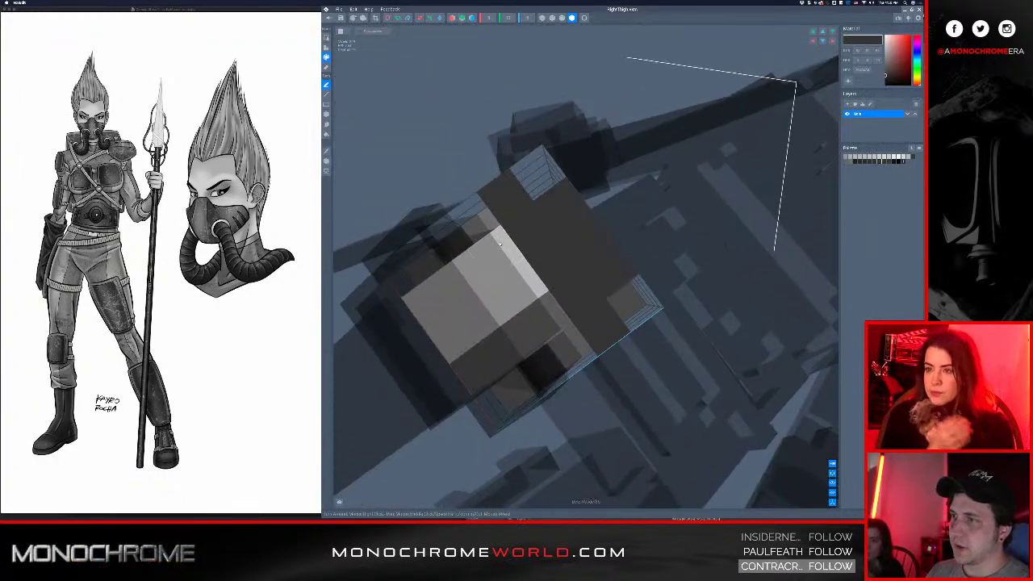
pyautogui.moveTo(576, 288); pyautogui.dragTo(507, 218, button='right')
pyautogui.click(329, 17)
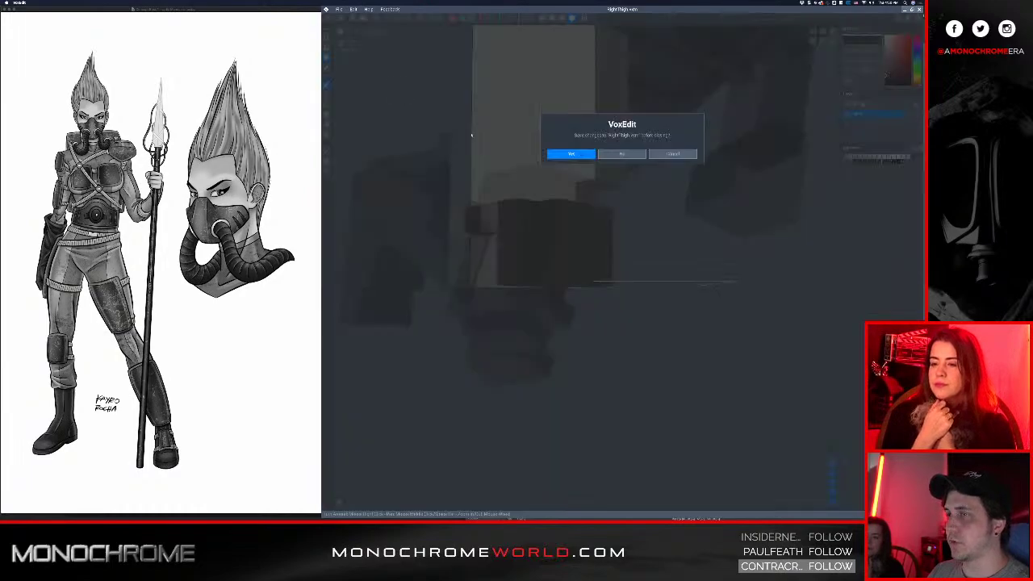
pyautogui.click(575, 153)
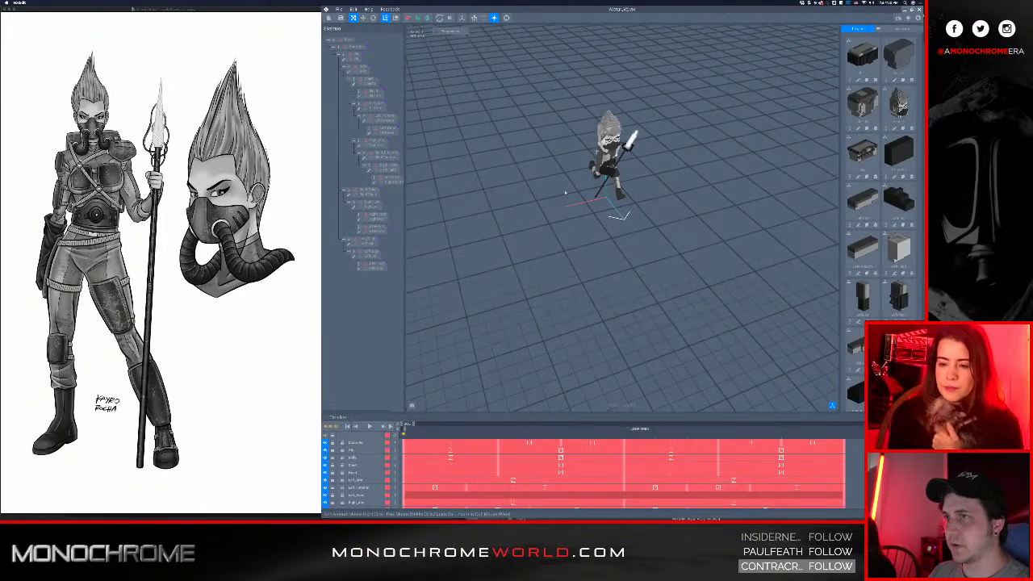
# - Examine the darkened right knee from the side in the running pose, and both knees in the default pose
pyautogui.moveTo(578, 295); pyautogui.dragTo(492, 388, button='right')
pyautogui.scroll(5, 585, 258)
pyautogui.scroll(5, 585, 262)
pyautogui.scroll(-5, 591, 299)
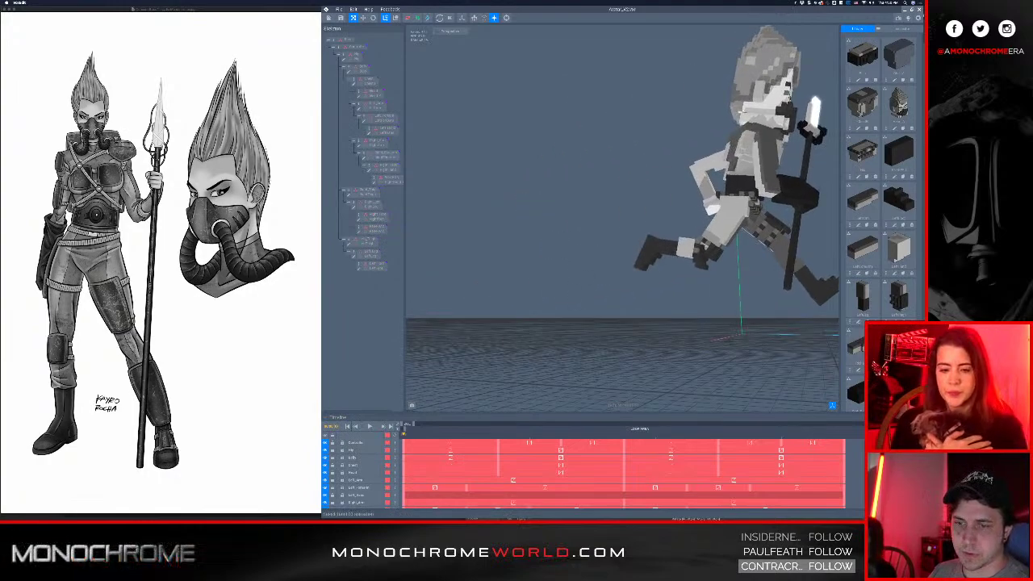
pyautogui.scroll(-5, 739, 280)
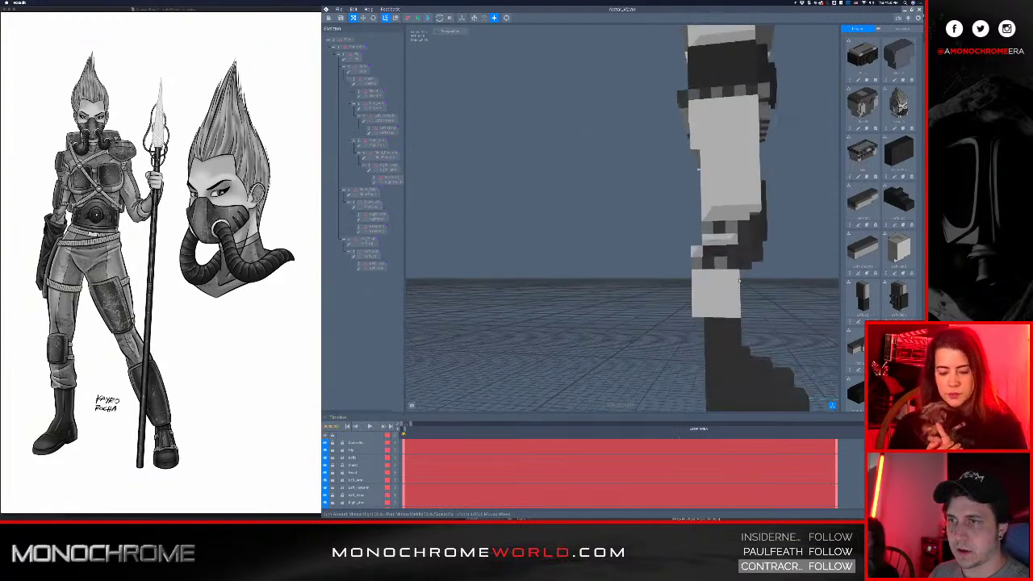
pyautogui.scroll(4, 739, 280)
pyautogui.scroll(-2, 739, 280)
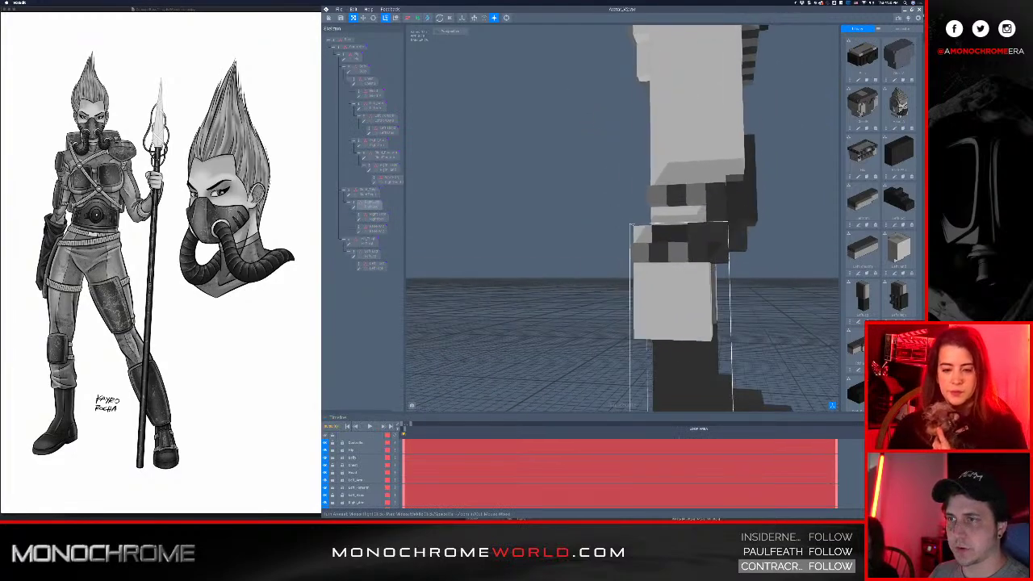
pyautogui.moveTo(718, 262); pyautogui.dragTo(674, 295, button='right')
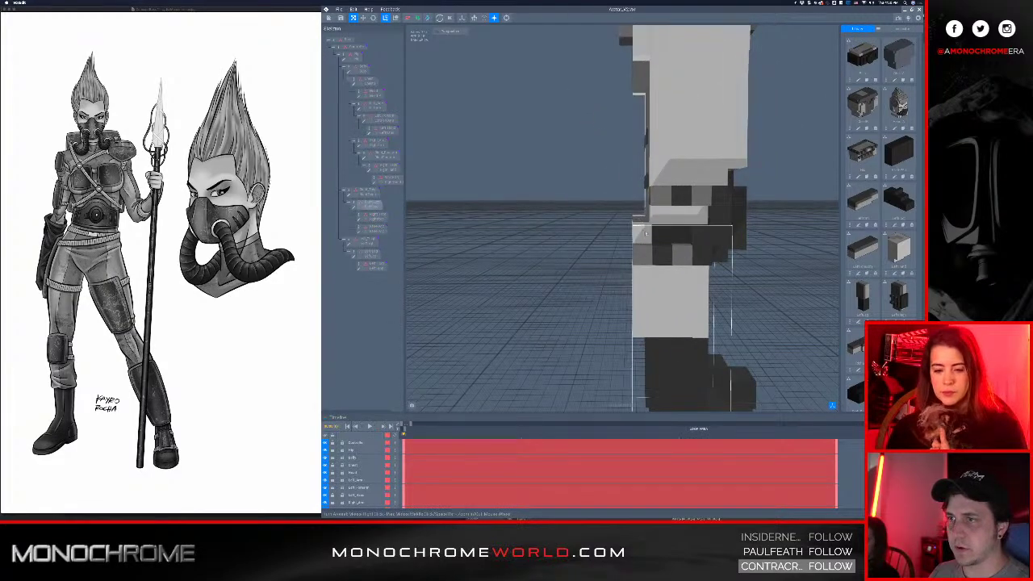
pyautogui.moveTo(705, 277); pyautogui.dragTo(683, 259, button='middle')
pyautogui.scroll(-4, 680, 266)
pyautogui.moveTo(667, 305); pyautogui.dragTo(617, 246, button='right')
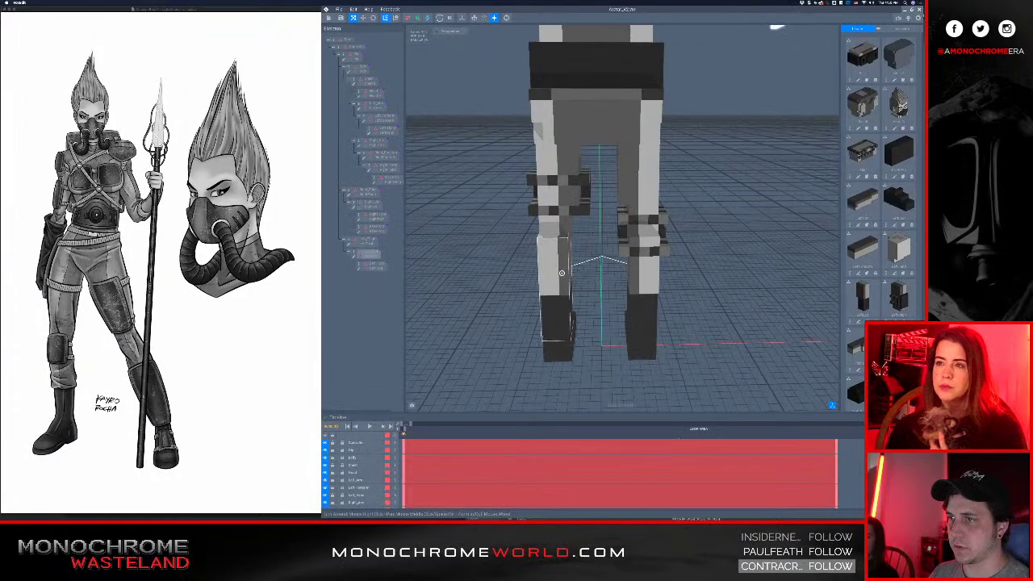
# - Inspect the thighs, knee pads and boots from the front, comparing the full character with the concept art
pyautogui.moveTo(562, 272); pyautogui.dragTo(522, 251, button='right')
pyautogui.scroll(-3, 536, 260)
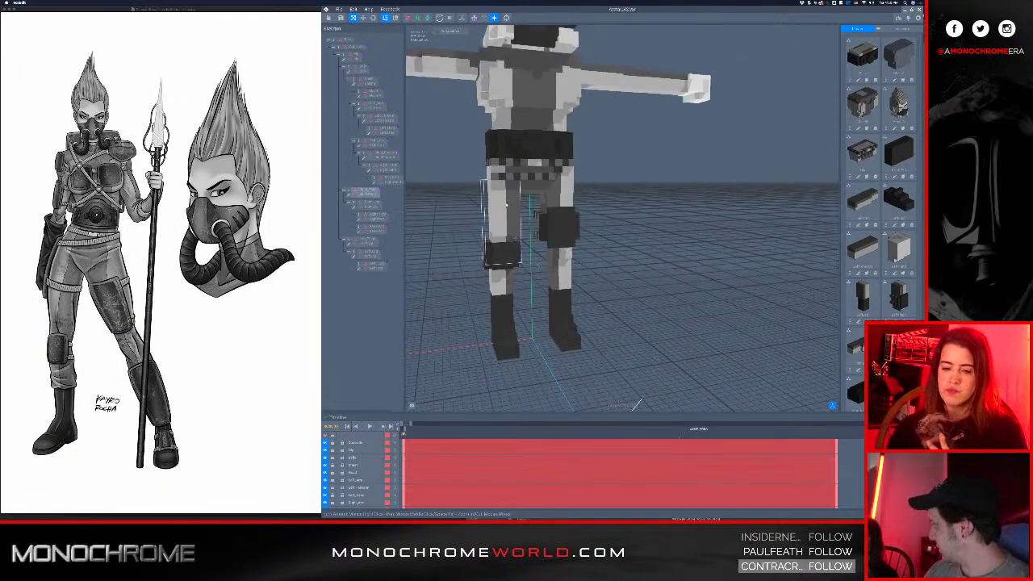
pyautogui.scroll(5, 516, 209)
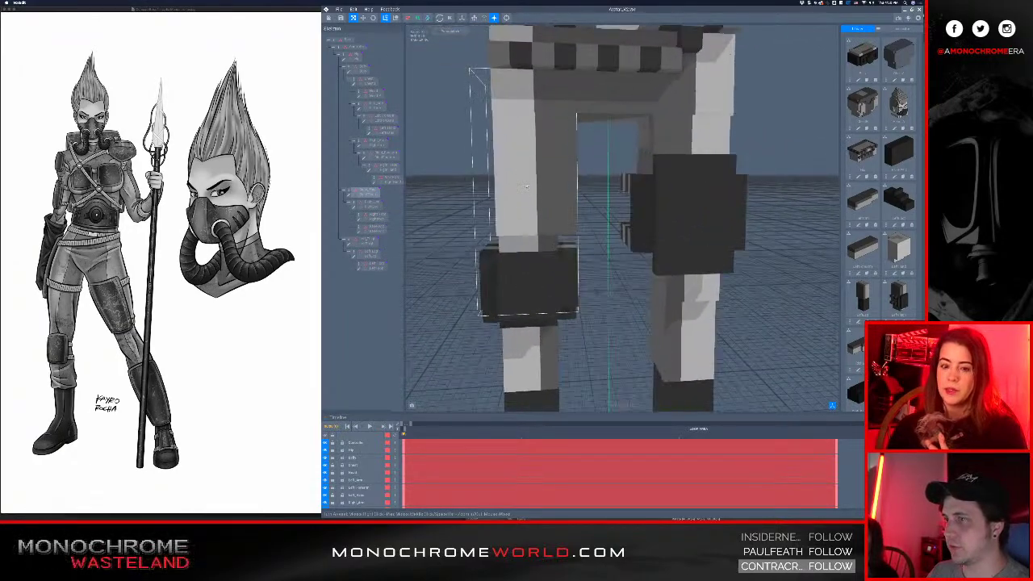
pyautogui.moveTo(532, 209); pyautogui.dragTo(536, 281, button='right')
pyautogui.scroll(-2, 502, 282)
pyautogui.scroll(-2, 535, 279)
pyautogui.moveTo(537, 247); pyautogui.dragTo(537, 273, button='middle')
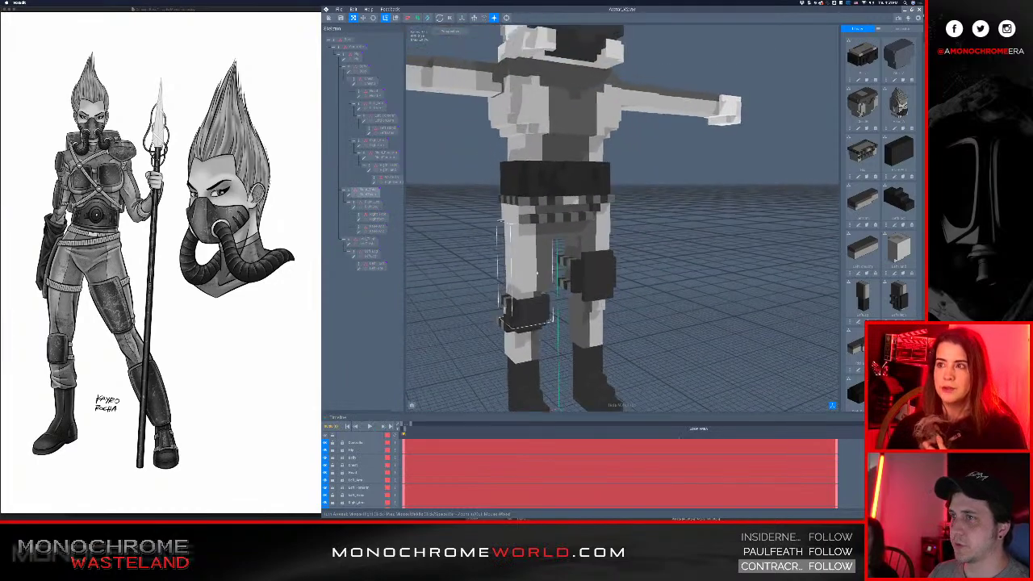
pyautogui.scroll(-2, 536, 272)
pyautogui.moveTo(536, 236); pyautogui.dragTo(547, 220, button='right')
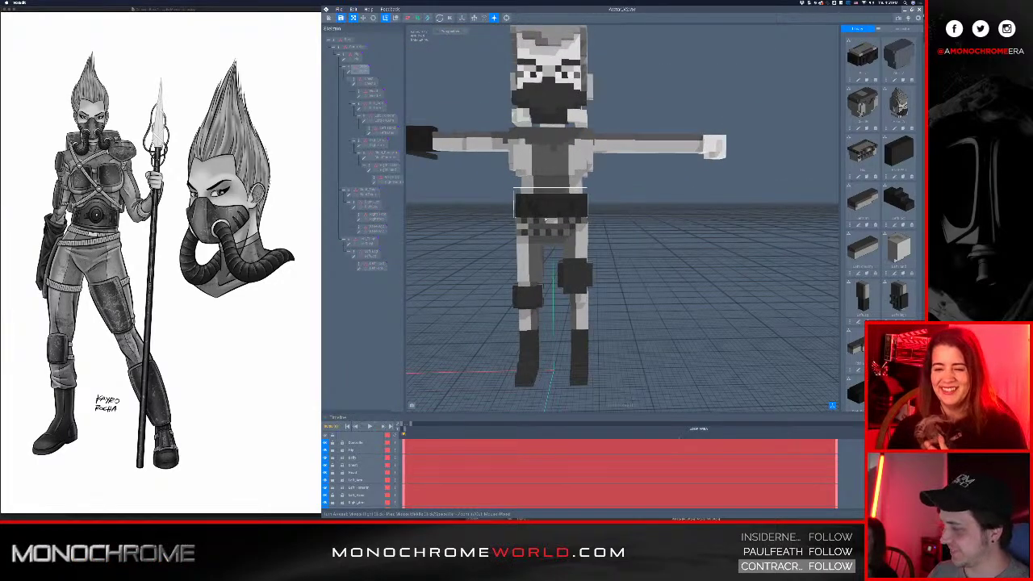
pyautogui.moveTo(550, 187); pyautogui.dragTo(573, 199, button='middle')
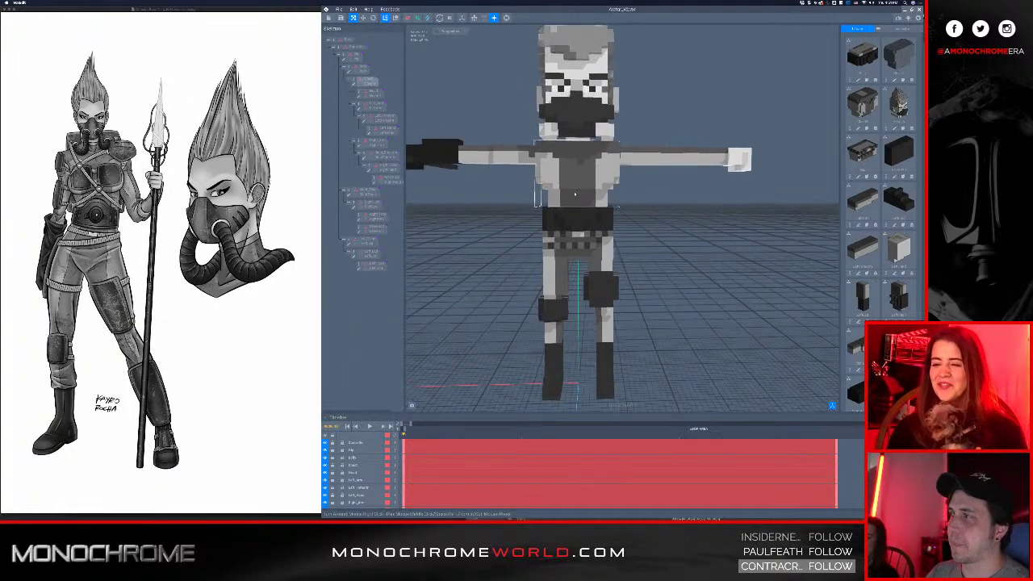
pyautogui.scroll(-3, 573, 197)
pyautogui.moveTo(574, 184)
pyautogui.mouseDown(button='right')
pyautogui.moveTo(585, 191)
pyautogui.moveTo(577, 186)
pyautogui.mouseUp(button='right')
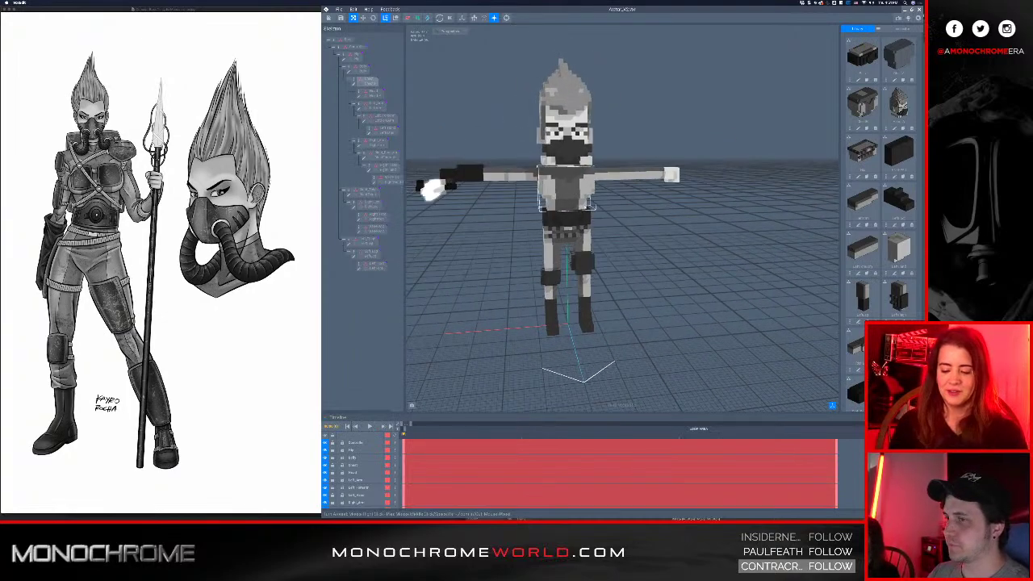
pyautogui.moveTo(577, 254); pyautogui.dragTo(581, 211, button='middle')
pyautogui.scroll(4, 577, 226)
# - Select the LeftLeg part at the boot and open its voxel model for editing in place
pyautogui.click(566, 258)
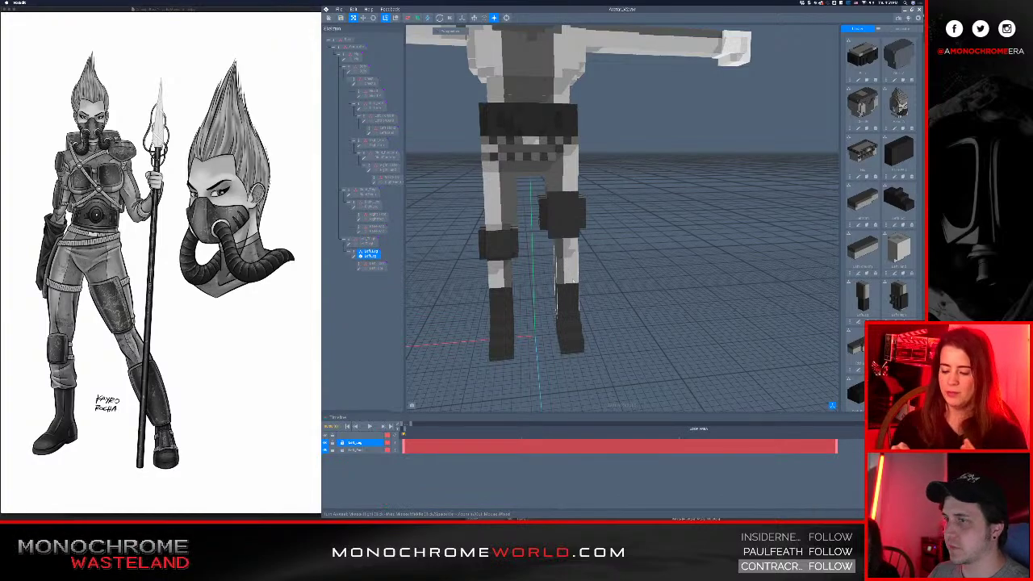
pyautogui.scroll(5, 573, 275)
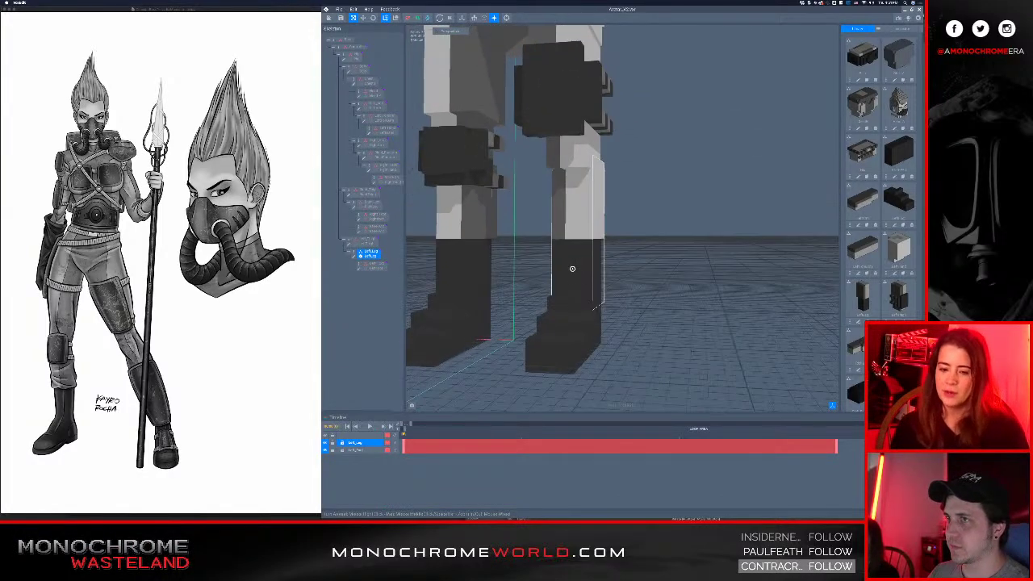
pyautogui.moveTo(572, 213); pyautogui.dragTo(576, 224, button='right')
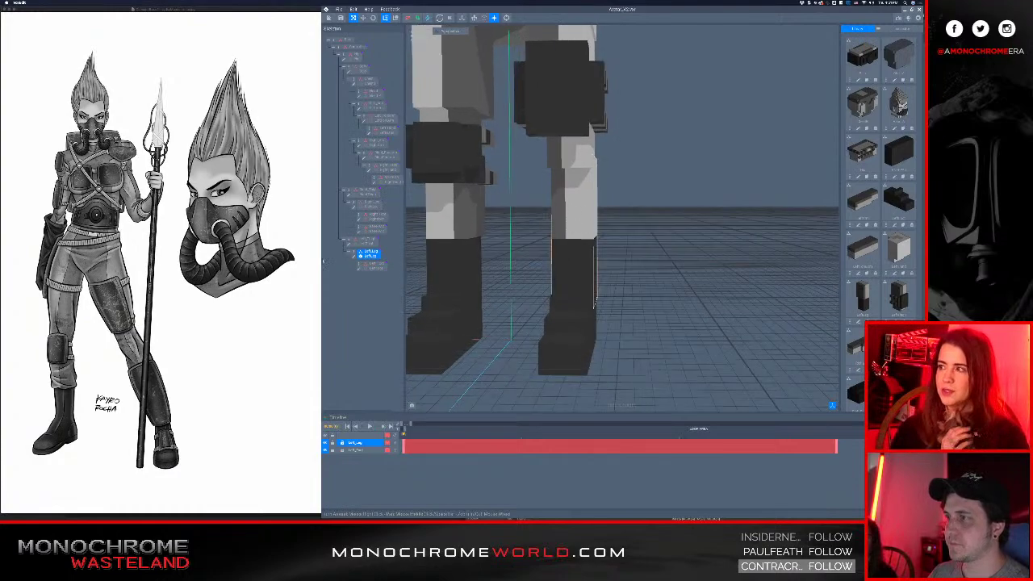
pyautogui.click(353, 256)
pyautogui.scroll(-2, 541, 325)
pyautogui.moveTo(541, 325); pyautogui.dragTo(554, 304, button='right')
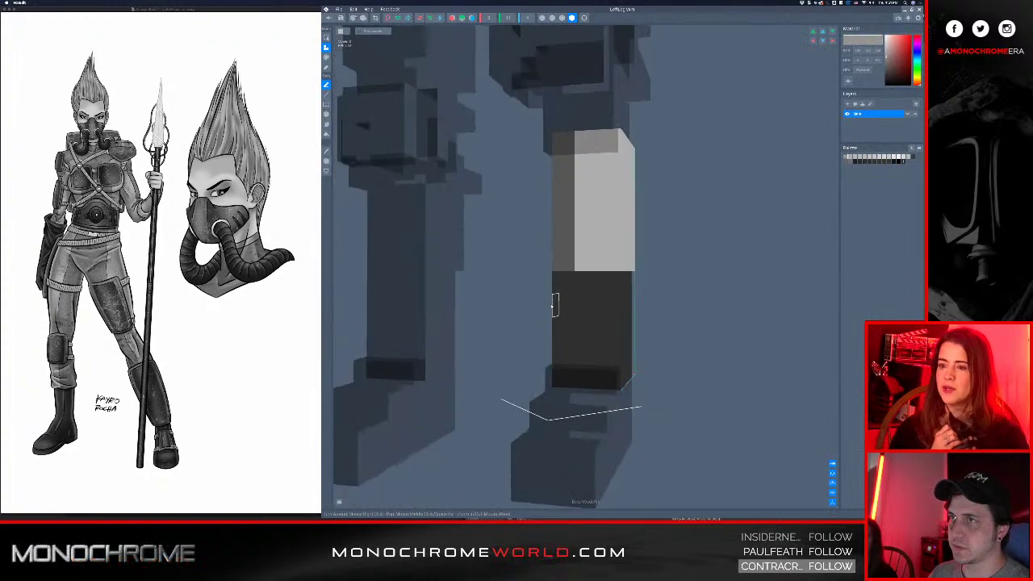
pyautogui.scroll(-3, 568, 307)
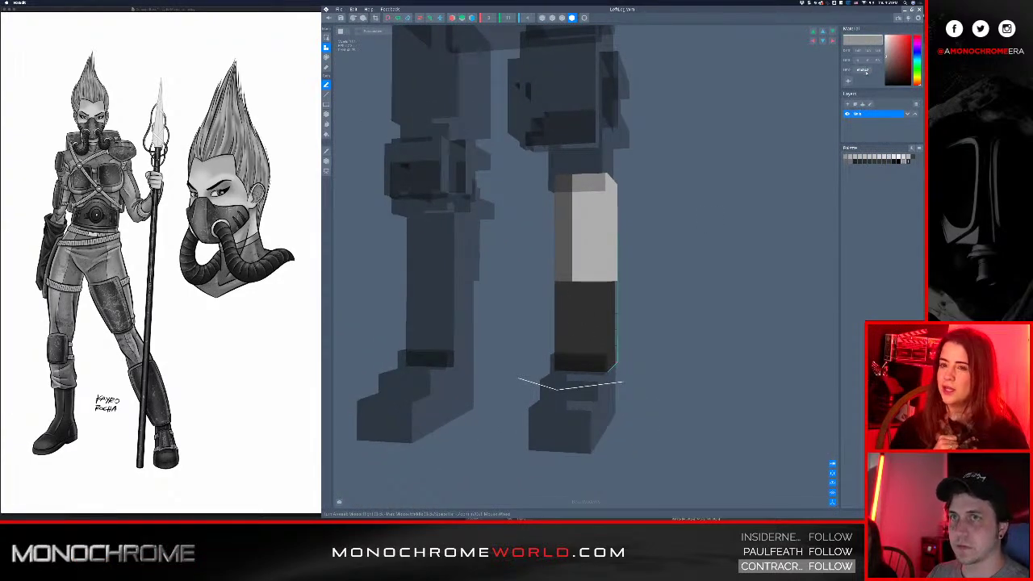
# - Set a darker gray as the paint color and the model's depth to 5, and cover the boot shaft's front with a one-voxel layer
pyautogui.click(863, 70)
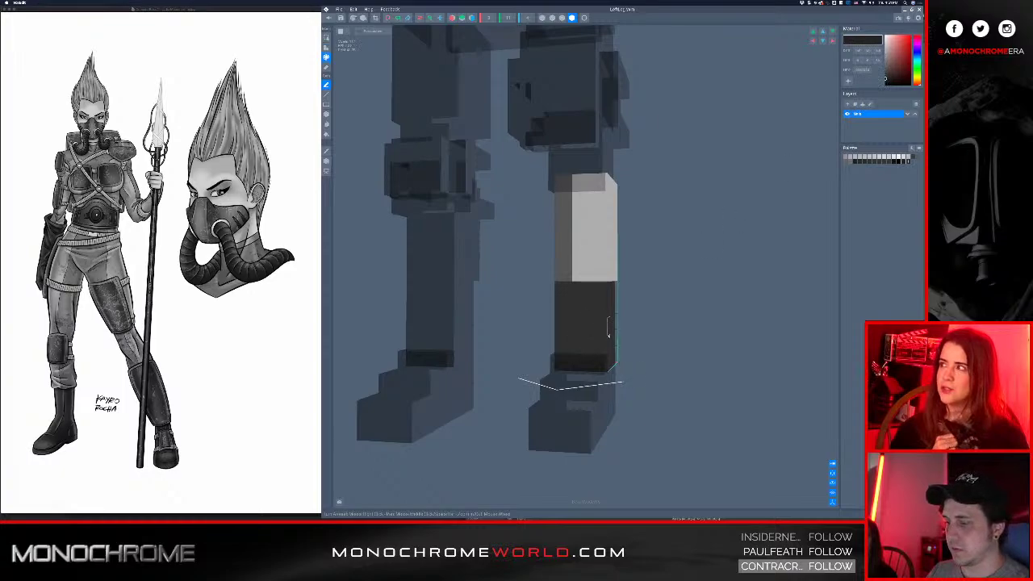
pyautogui.click(528, 18)
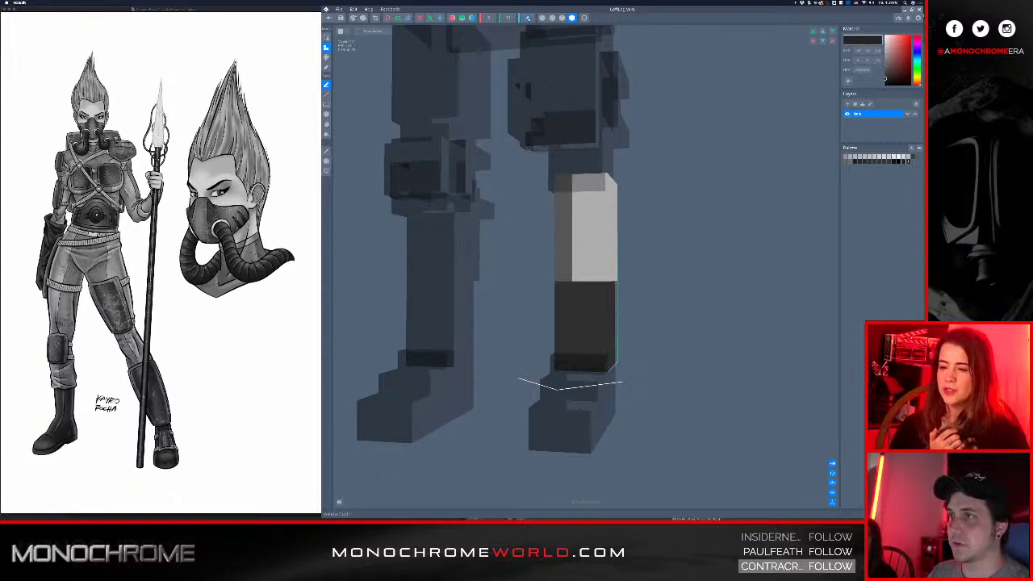
pyautogui.write('5')
pyautogui.press('Return')
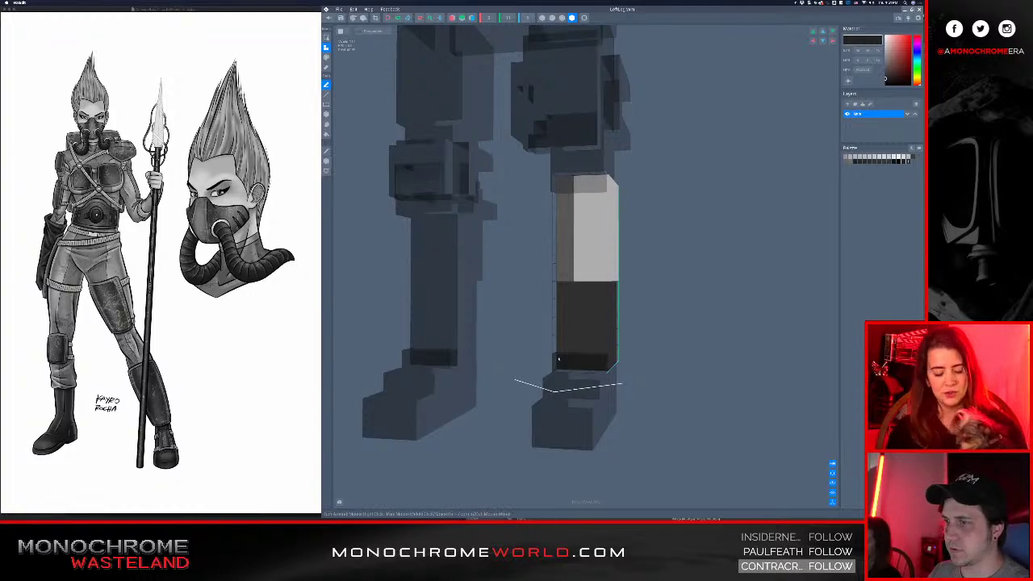
pyautogui.moveTo(598, 341)
pyautogui.mouseDown()
pyautogui.moveTo(583, 291)
pyautogui.moveTo(574, 322)
pyautogui.mouseUp()
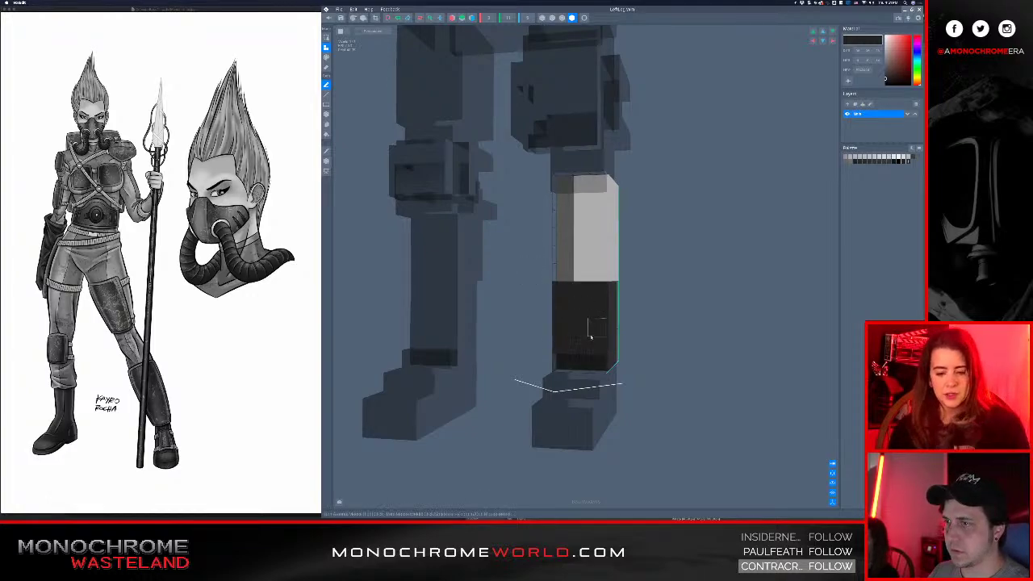
# - Build the dark front plate upward so it rises above the boot shaft's top edge
pyautogui.moveTo(590, 337); pyautogui.dragTo(630, 333, button='right')
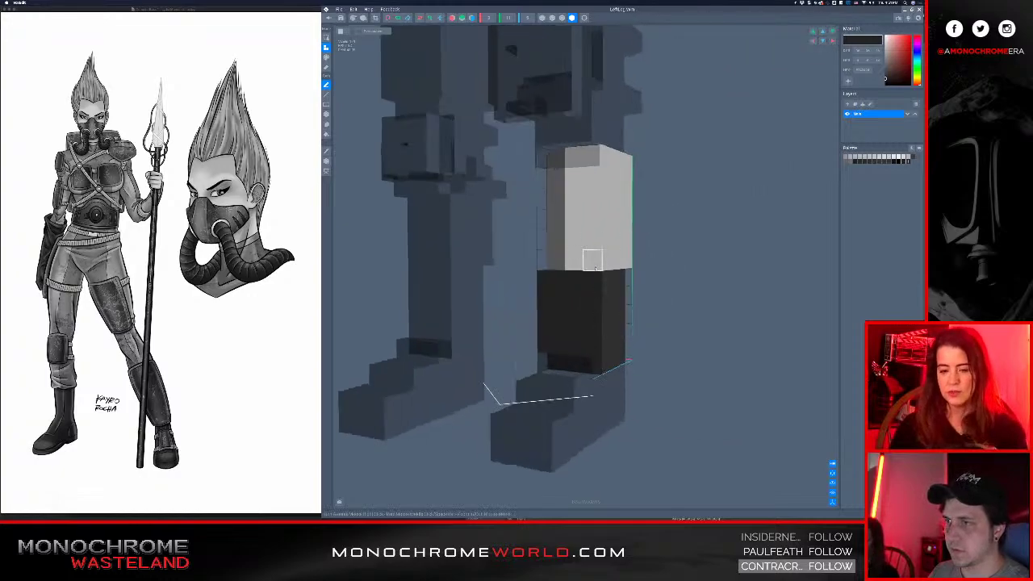
pyautogui.moveTo(559, 260); pyautogui.dragTo(578, 243, button='right')
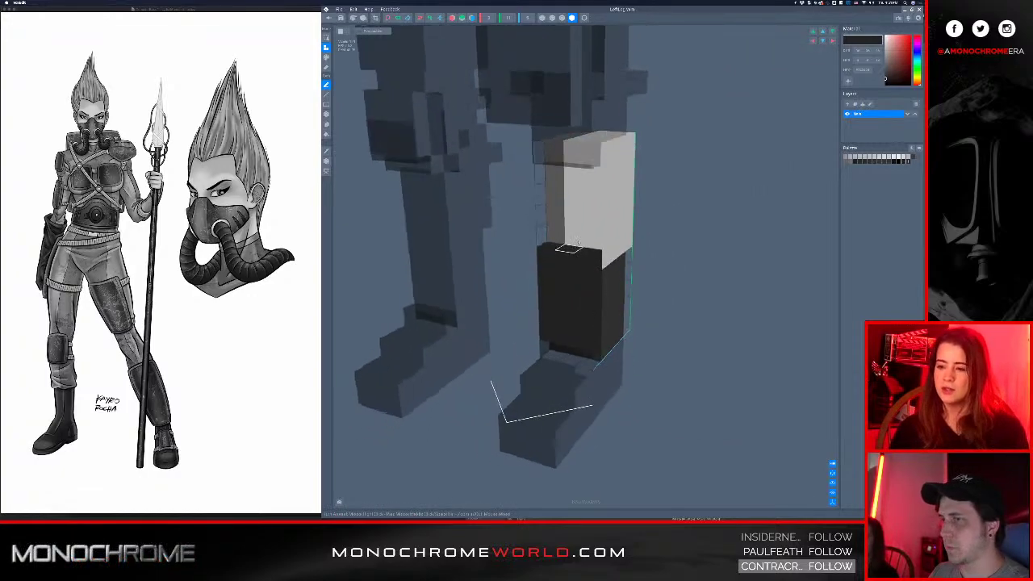
pyautogui.moveTo(590, 245); pyautogui.dragTo(560, 240)
pyautogui.moveTo(589, 261); pyautogui.dragTo(606, 258, button='right')
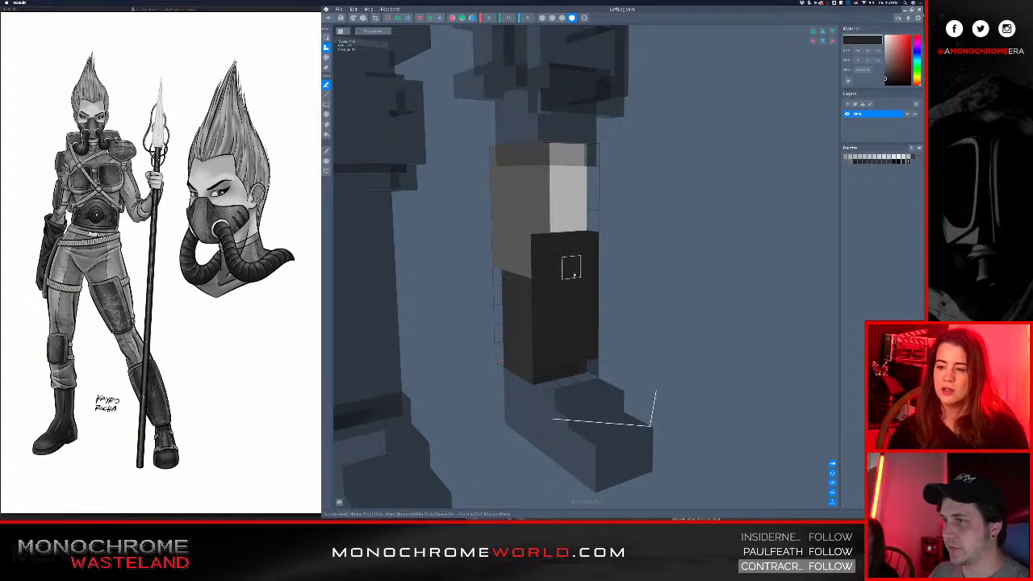
# - Set the LeftLeg model's width to 5 voxels to make room for side layers
pyautogui.moveTo(576, 269); pyautogui.dragTo(560, 253, button='right')
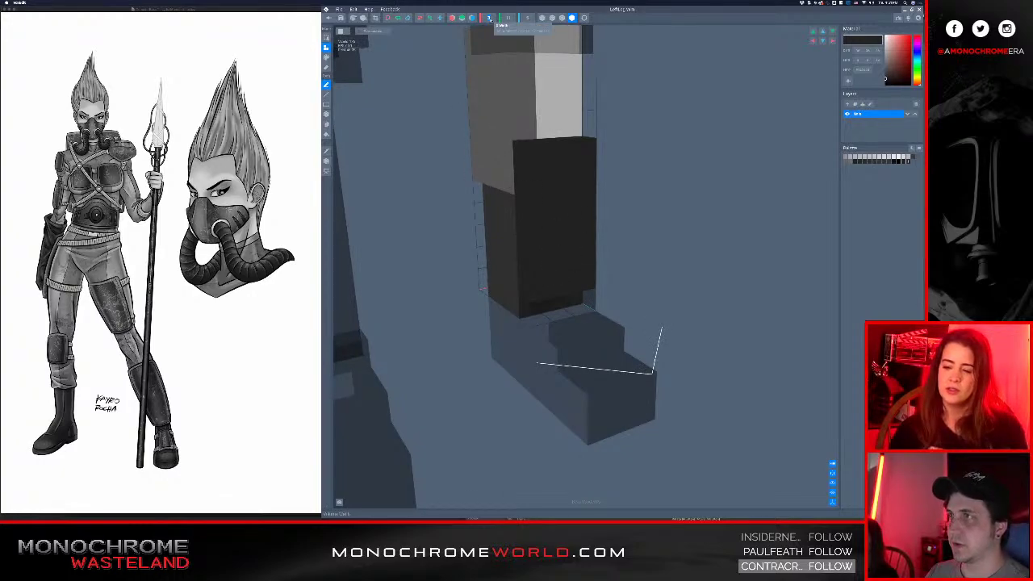
pyautogui.click(489, 18)
pyautogui.write('5')
pyautogui.press('Return')
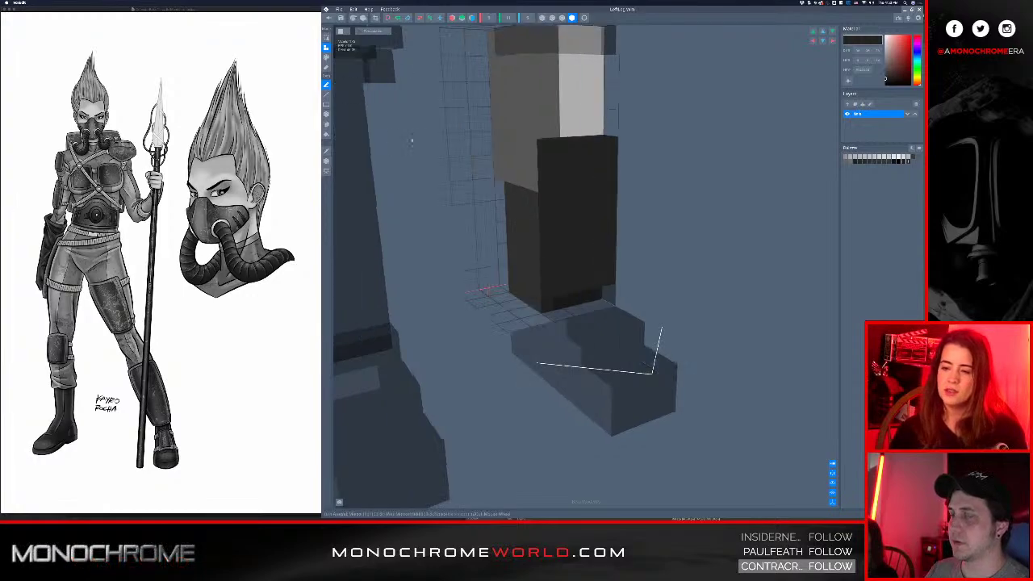
pyautogui.scroll(-5, 411, 141)
pyautogui.moveTo(412, 141); pyautogui.dragTo(406, 197, button='middle')
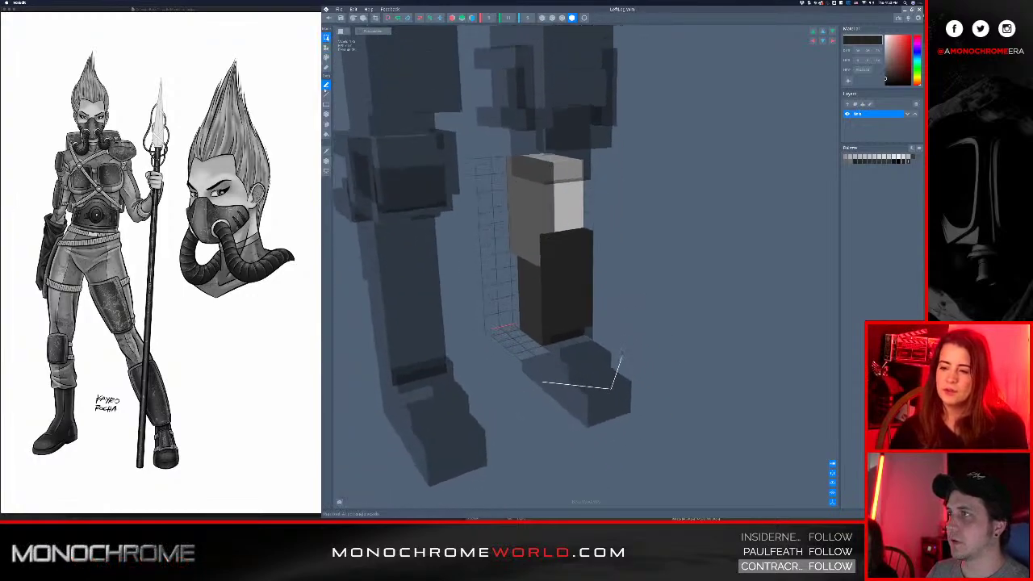
# - Shift all LeftLeg voxels one voxel sideways within the widened volume and move the pivot by the same amount
pyautogui.moveTo(435, 131); pyautogui.dragTo(598, 321)
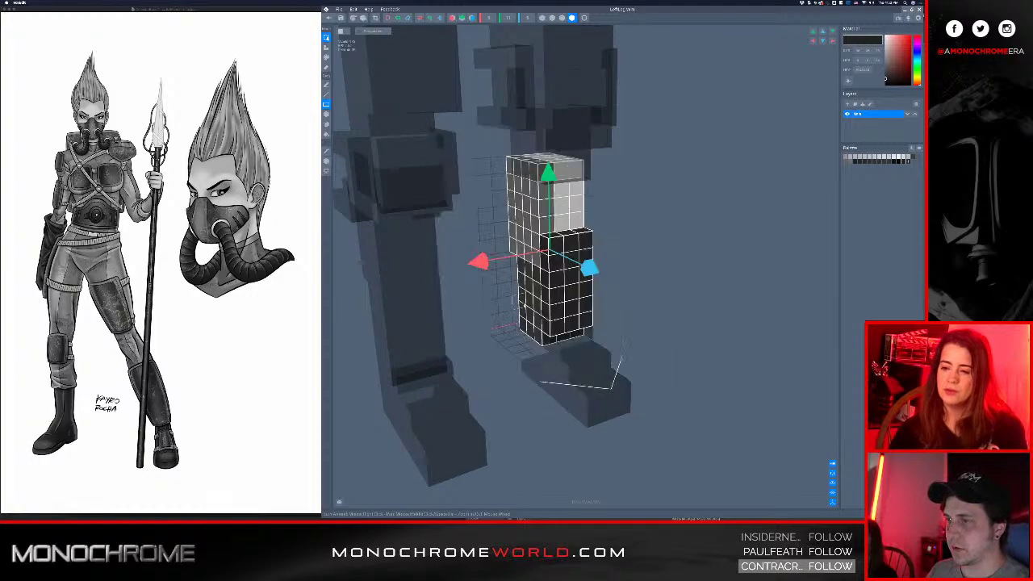
pyautogui.moveTo(468, 264); pyautogui.dragTo(454, 266)
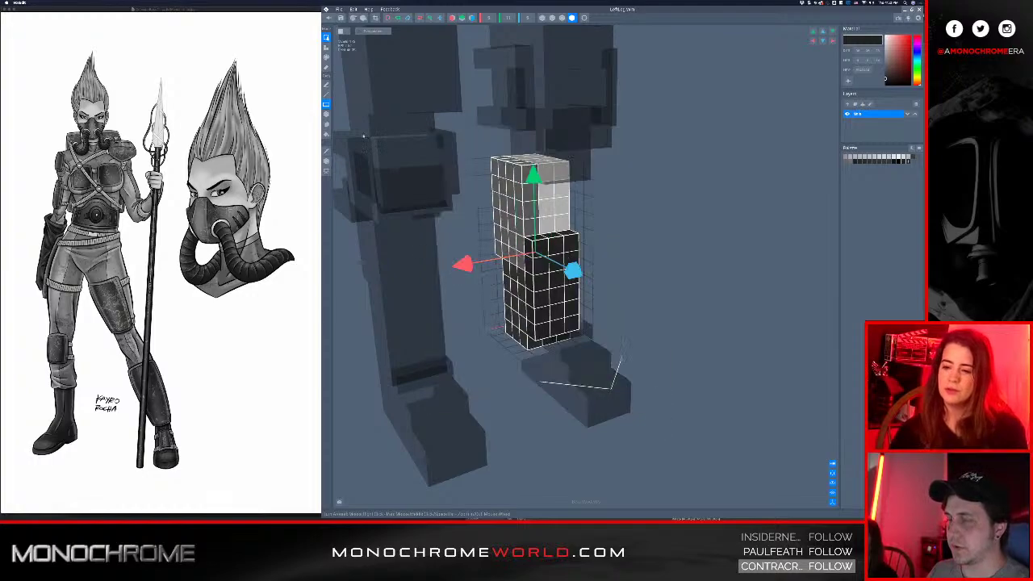
pyautogui.click(327, 48)
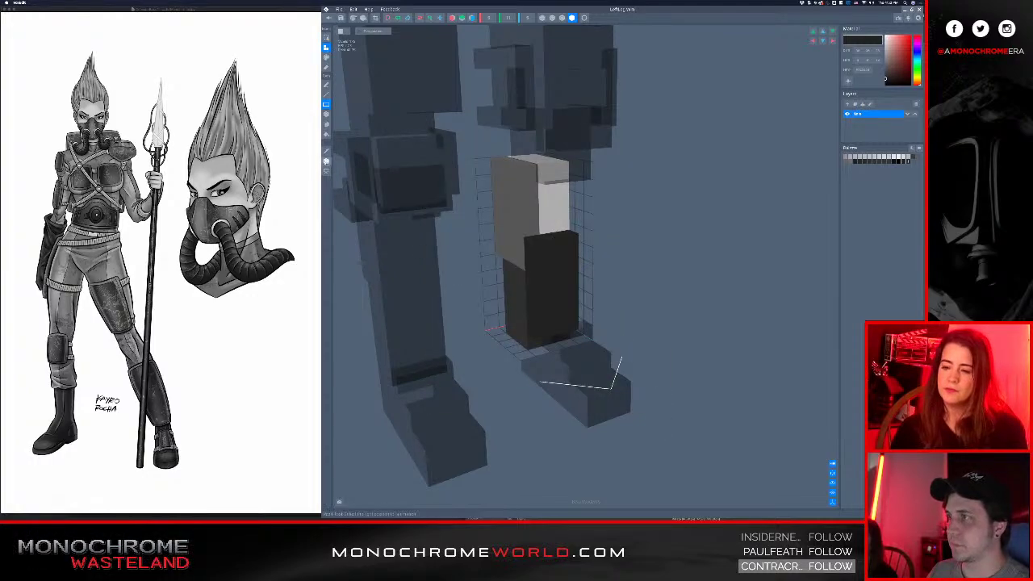
pyautogui.click(326, 161)
pyautogui.moveTo(489, 188); pyautogui.dragTo(470, 193)
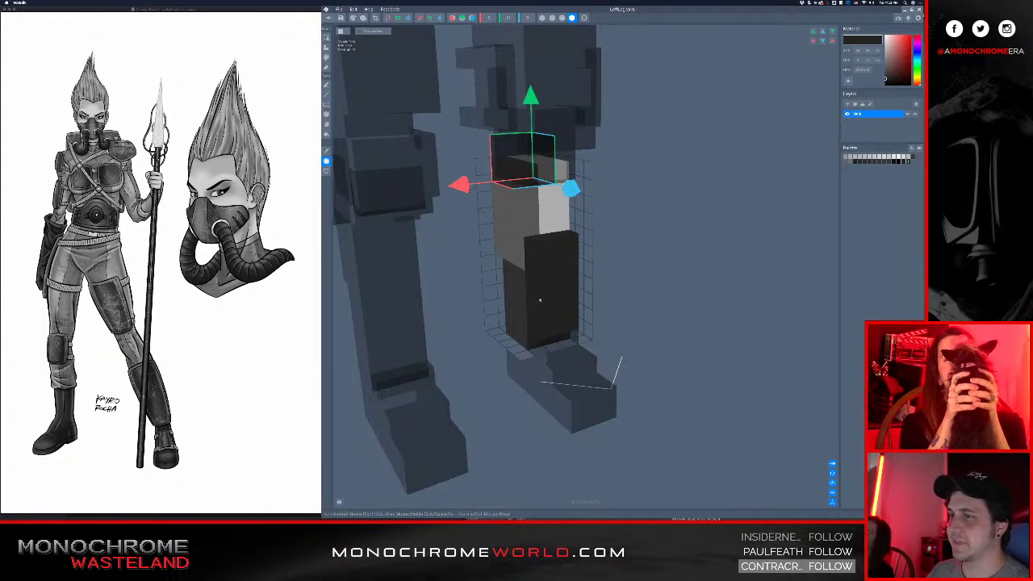
# - Save the LeftLeg model with its new front boot plate and return to the rig
pyautogui.moveTo(540, 300); pyautogui.dragTo(553, 291, button='right')
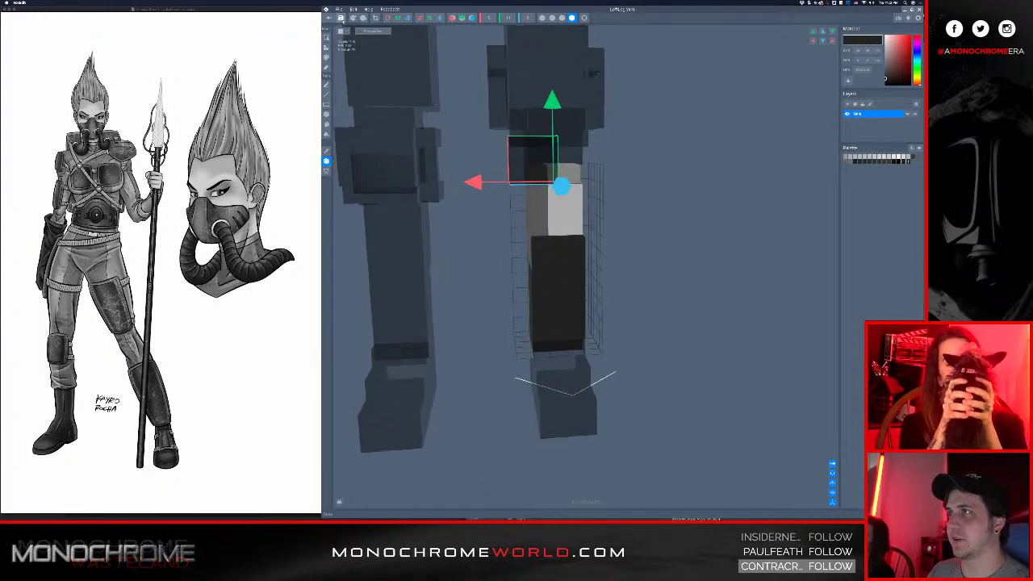
pyautogui.click(340, 18)
pyautogui.click(570, 154)
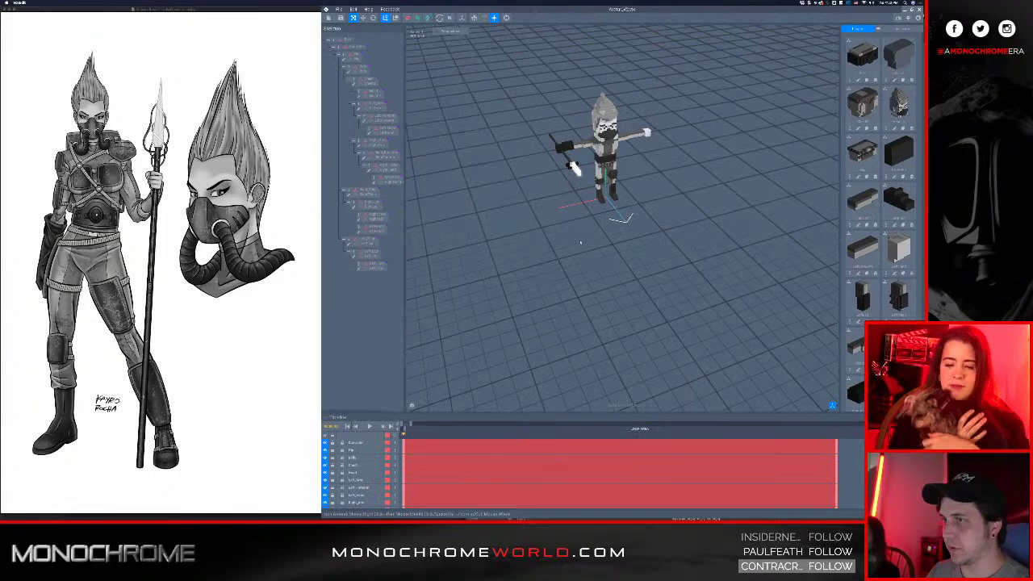
# - Inspect the new front plate on the left boot in the rig, up close and from a distance
pyautogui.scroll(5, 581, 243)
pyautogui.moveTo(580, 242); pyautogui.dragTo(581, 316, button='middle')
pyautogui.scroll(3, 582, 316)
pyautogui.moveTo(582, 316); pyautogui.dragTo(643, 248, button='right')
pyautogui.scroll(5, 627, 236)
pyautogui.scroll(-5, 646, 242)
pyautogui.scroll(8, 643, 248)
pyautogui.moveTo(644, 252); pyautogui.dragTo(641, 249, button='middle')
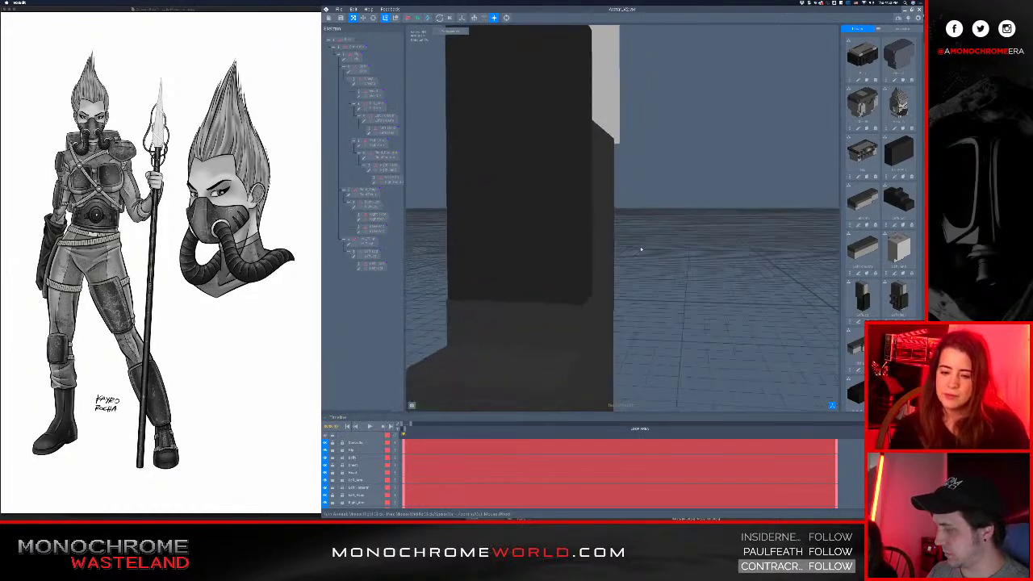
pyautogui.scroll(-5, 640, 250)
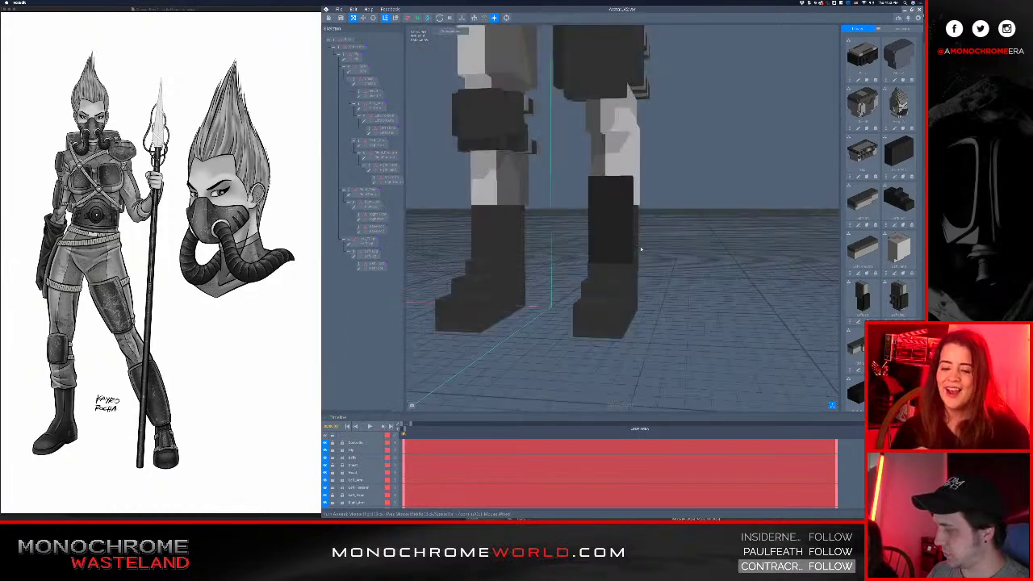
pyautogui.scroll(5, 625, 249)
pyautogui.scroll(-8, 622, 257)
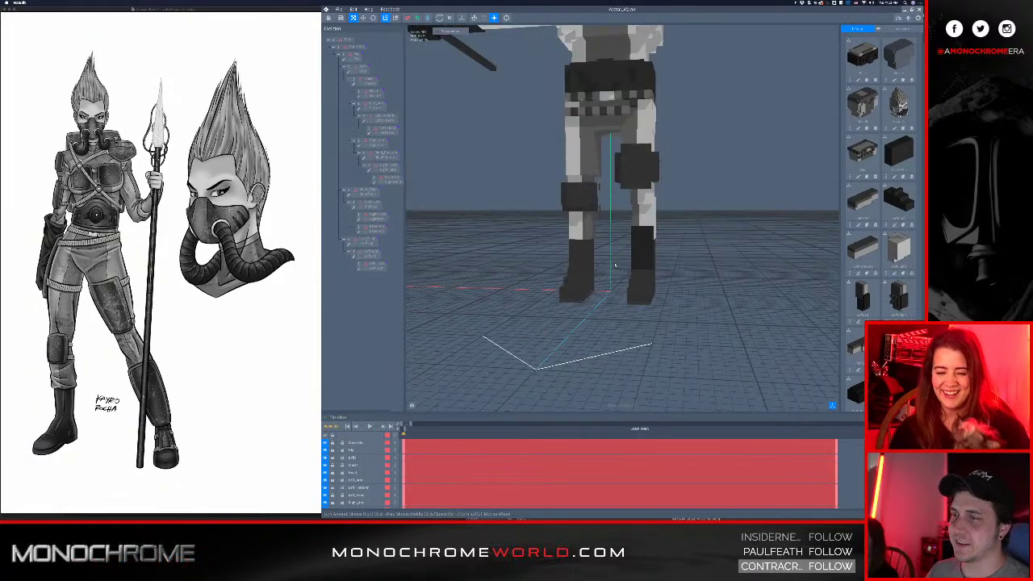
pyautogui.moveTo(636, 258)
pyautogui.mouseDown(button='right')
pyautogui.moveTo(619, 250)
pyautogui.moveTo(653, 250)
pyautogui.moveTo(640, 237)
pyautogui.moveTo(619, 246)
pyautogui.mouseUp(button='right')
pyautogui.scroll(3, 644, 244)
pyautogui.scroll(4, 618, 246)
pyautogui.scroll(2, 625, 246)
pyautogui.moveTo(638, 252); pyautogui.dragTo(647, 235, button='middle')
pyautogui.moveTo(648, 234); pyautogui.dragTo(641, 241, button='right')
# - Reopen the LeftLeg model and add one-voxel dark layers to the outer and inner sides of the boot shaft
pyautogui.click(636, 242)
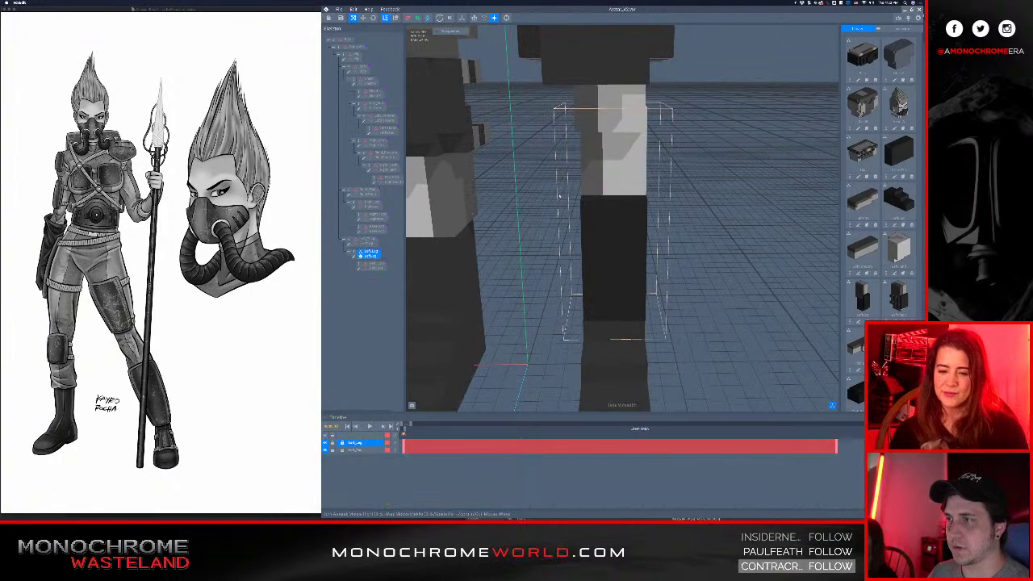
pyautogui.doubleClick(366, 257)
pyautogui.moveTo(638, 238); pyautogui.dragTo(611, 252, button='right')
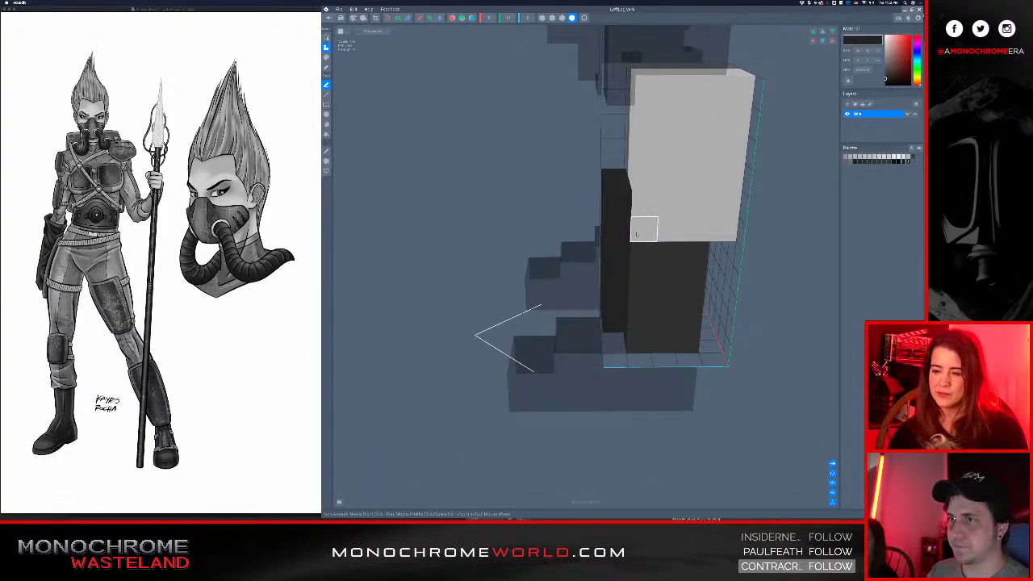
pyautogui.moveTo(637, 235); pyautogui.dragTo(632, 322)
pyautogui.moveTo(633, 304)
pyautogui.mouseDown(button='right')
pyautogui.moveTo(637, 289)
pyautogui.moveTo(618, 290)
pyautogui.moveTo(638, 287)
pyautogui.moveTo(592, 297)
pyautogui.mouseUp(button='right')
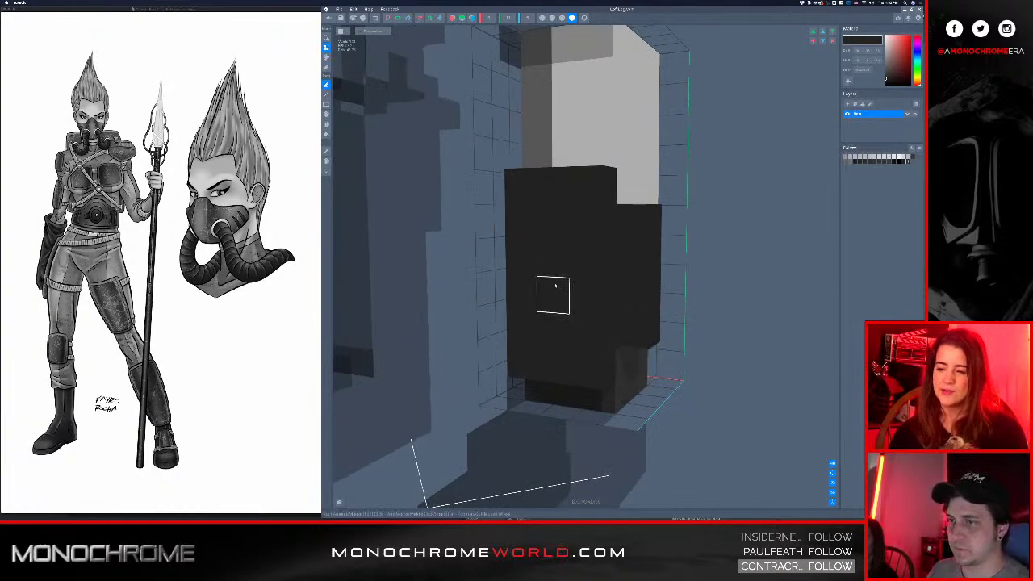
pyautogui.moveTo(555, 286); pyautogui.dragTo(476, 362, button='right')
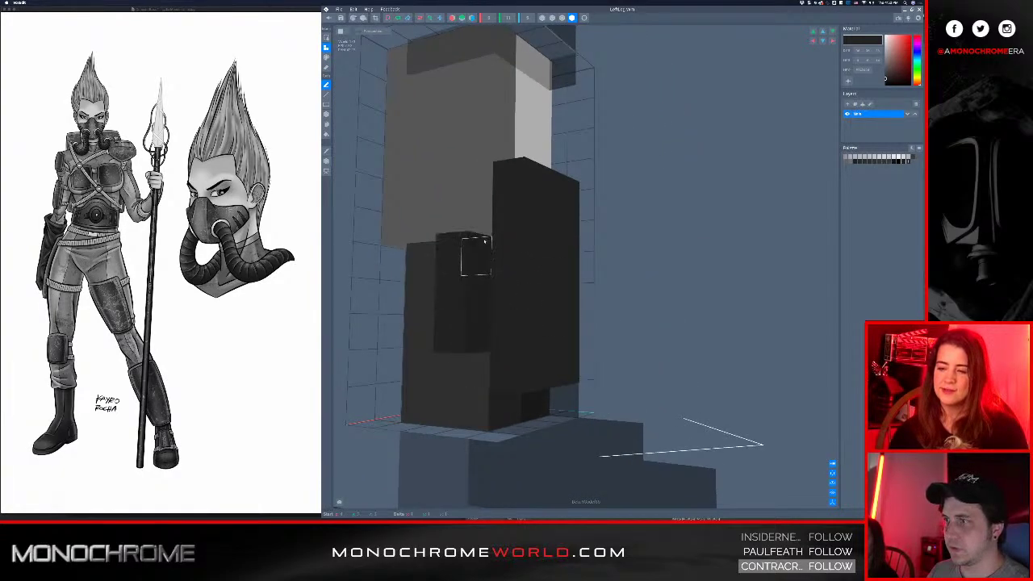
pyautogui.moveTo(477, 219); pyautogui.dragTo(583, 275, button='right')
pyautogui.moveTo(513, 270); pyautogui.dragTo(530, 260, button='right')
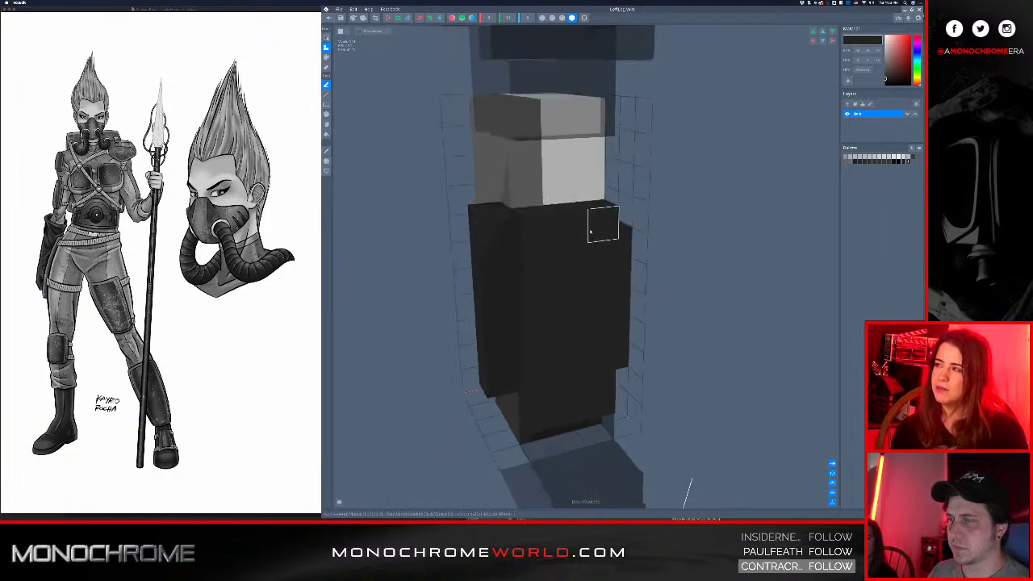
# - Check the armour on the left lower leg from several sides, and close the model with its changes saved
pyautogui.moveTo(594, 225); pyautogui.dragTo(577, 254, button='right')
pyautogui.click(660, 250)
pyautogui.scroll(-3, 582, 242)
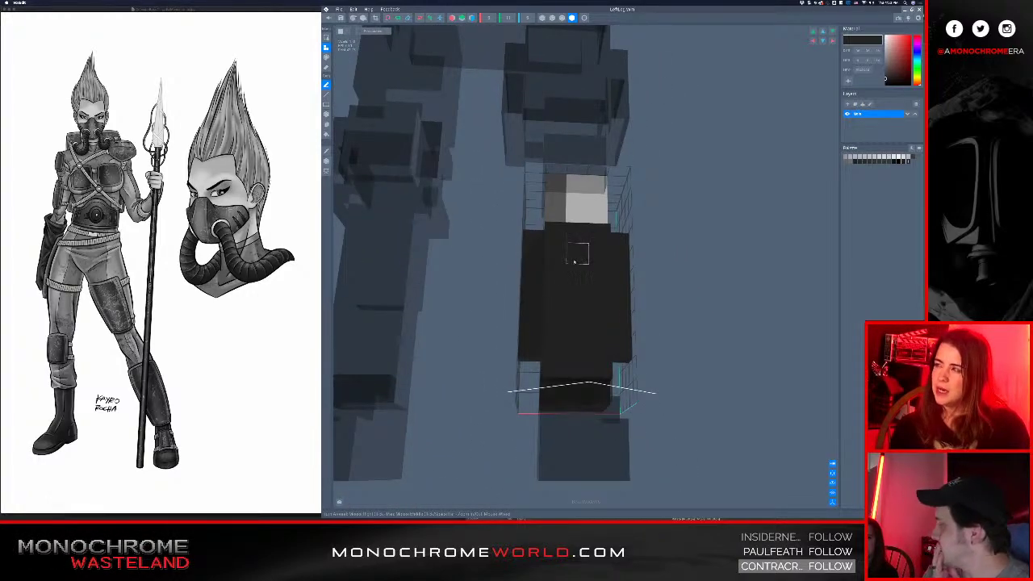
pyautogui.moveTo(577, 296); pyautogui.dragTo(567, 270, button='right')
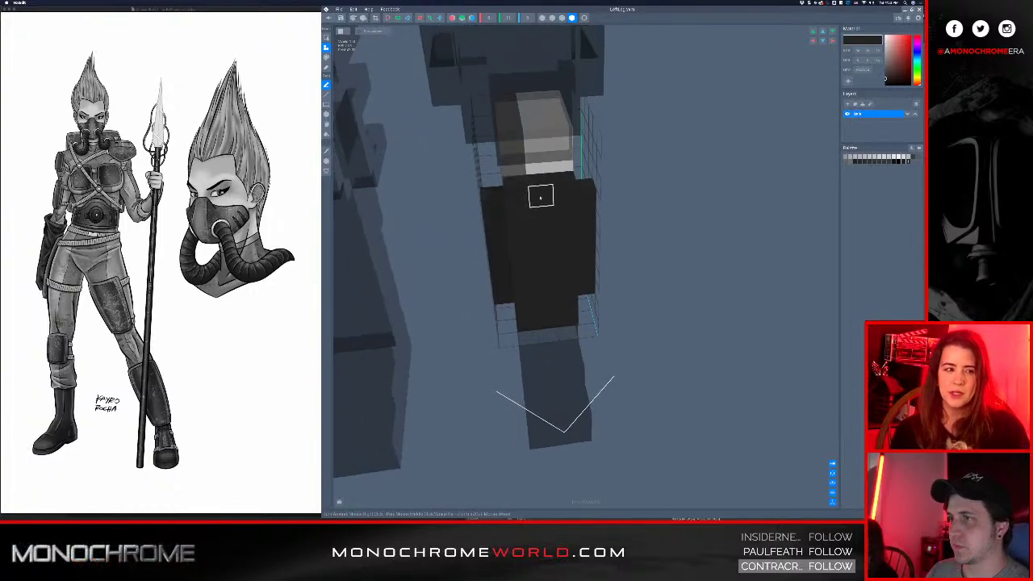
pyautogui.moveTo(537, 196); pyautogui.dragTo(567, 223, button='right')
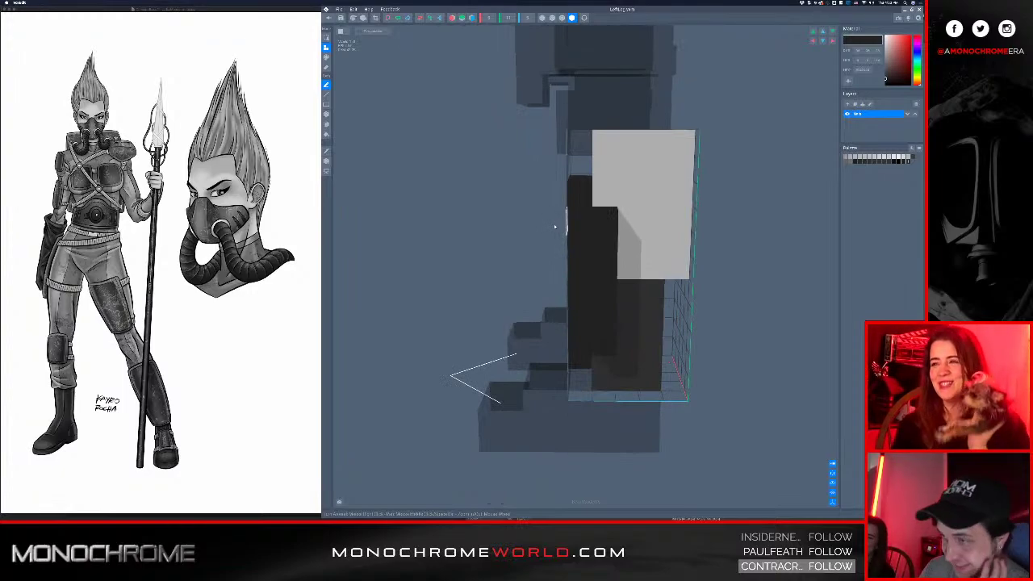
pyautogui.moveTo(561, 228); pyautogui.dragTo(588, 225, button='right')
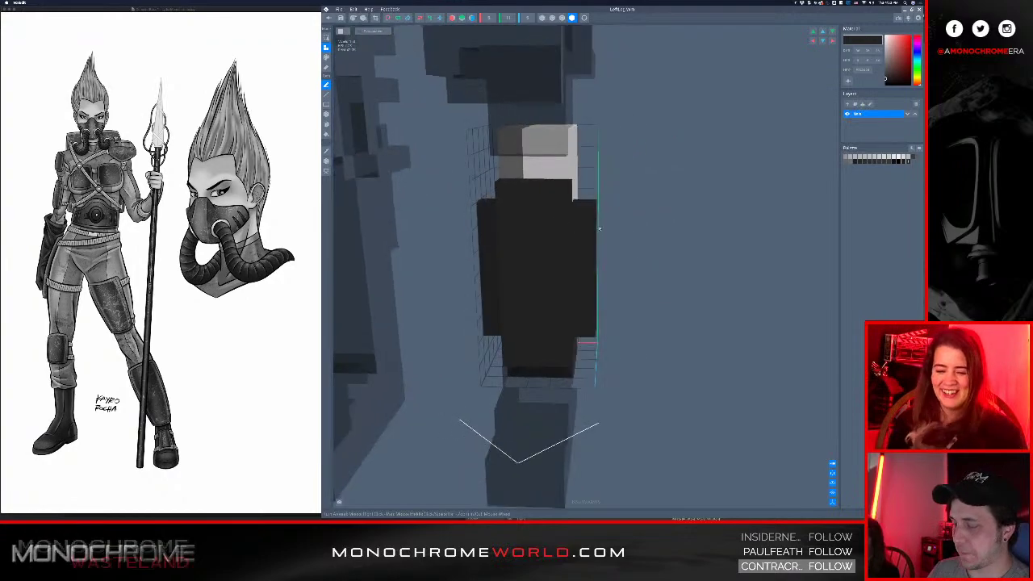
pyautogui.click(330, 18)
pyautogui.click(575, 156)
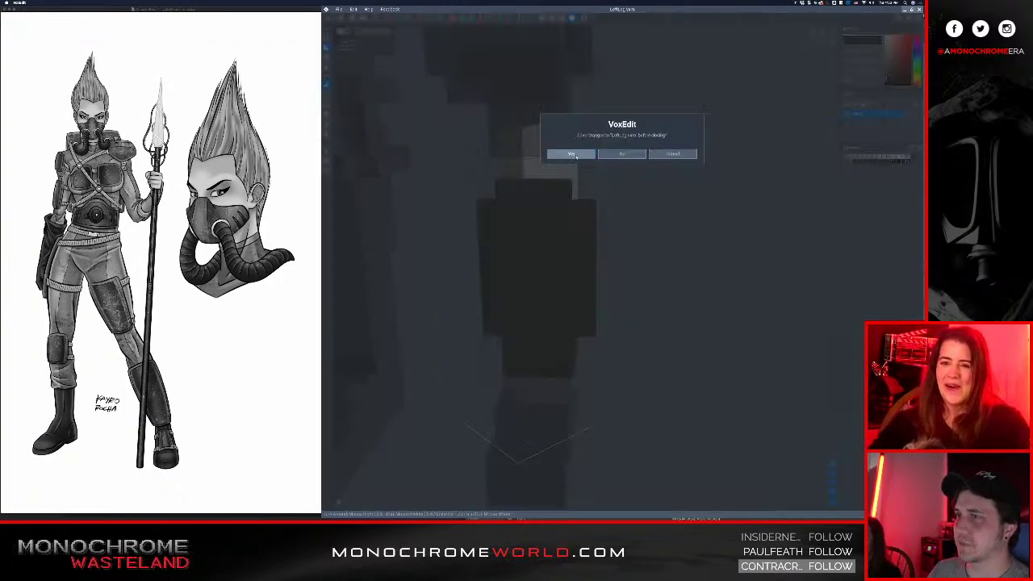
# - Open the left thigh model, recolour its dark armour to a darker grey, and close it with the changes saved
pyautogui.scroll(10, 575, 167)
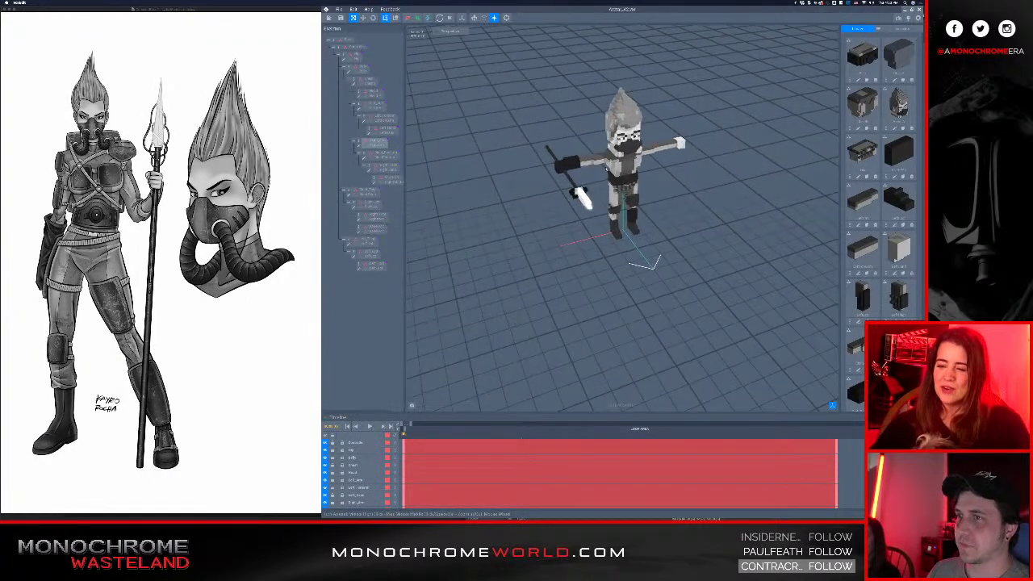
pyautogui.click(675, 224)
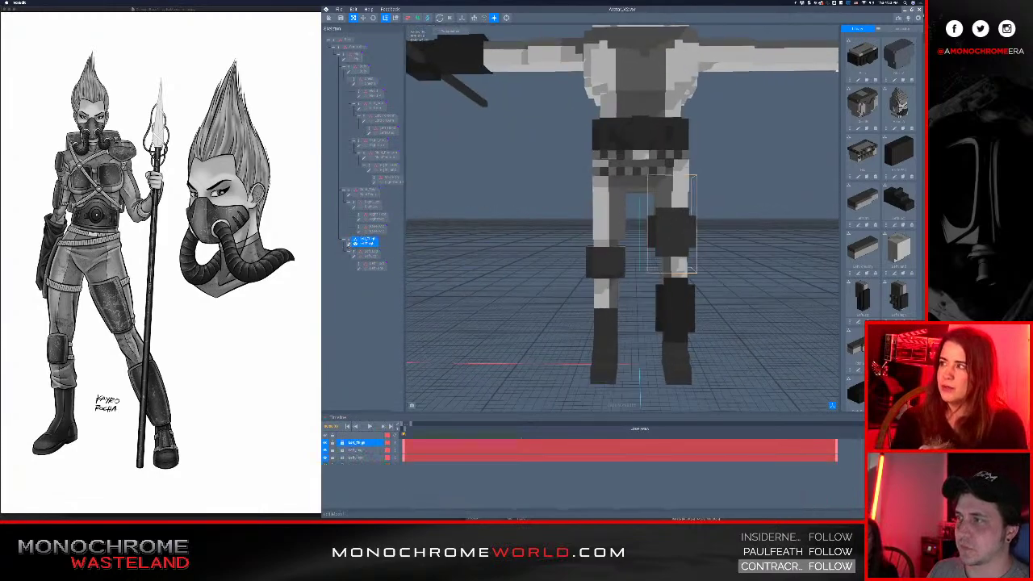
pyautogui.click(349, 243)
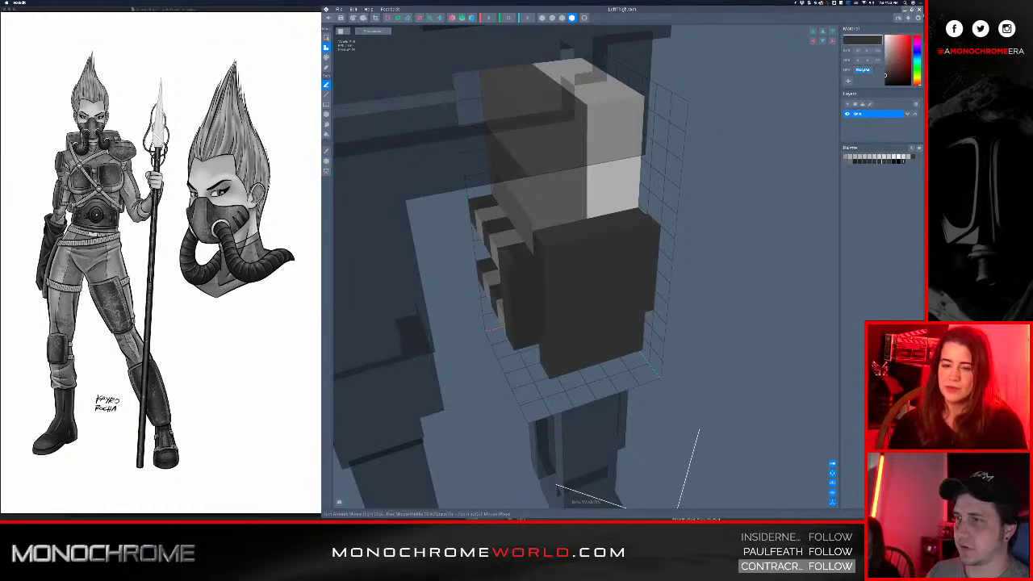
pyautogui.press('Return')
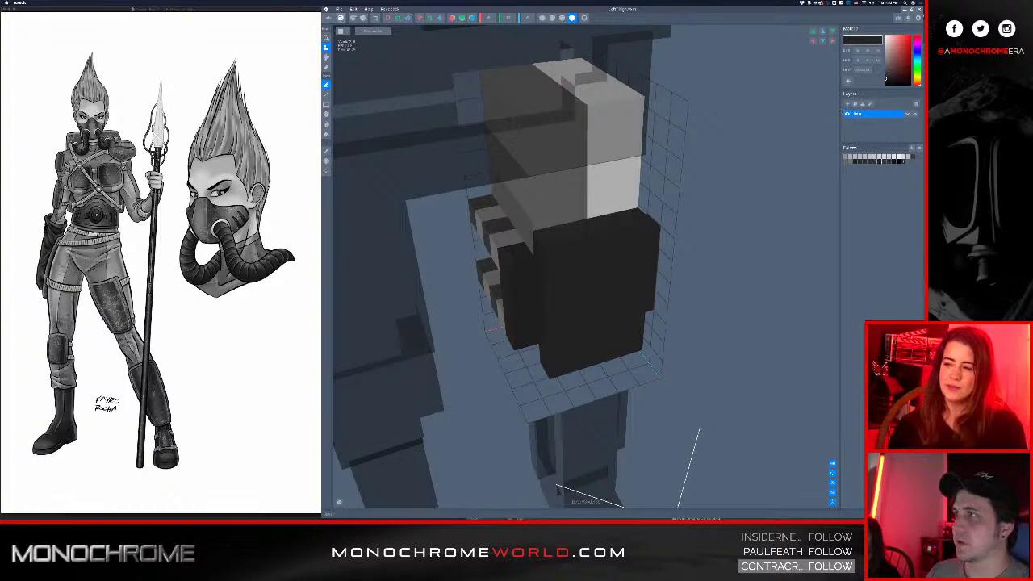
pyautogui.click(328, 20)
pyautogui.click(570, 155)
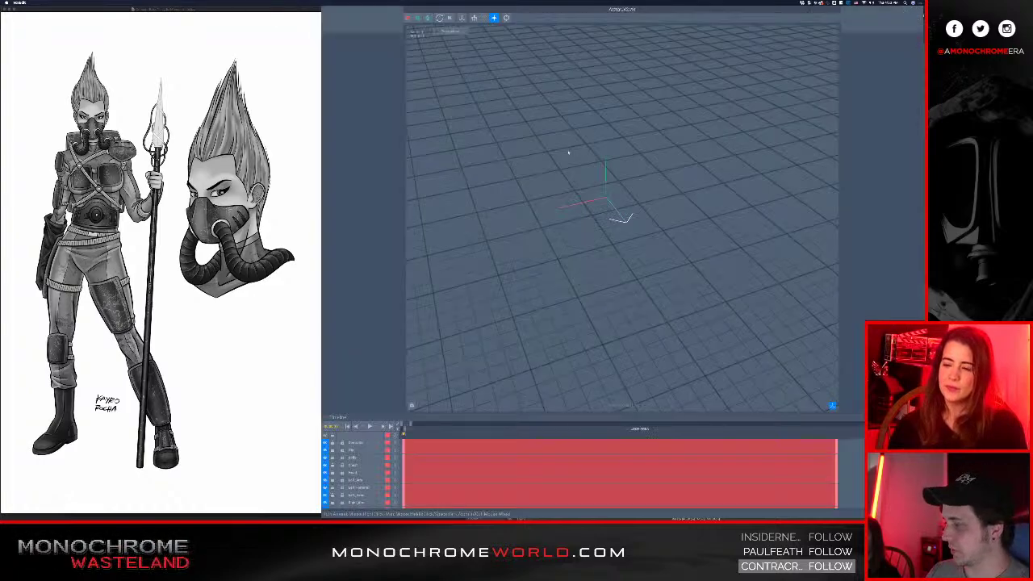
# - Open the right thigh model, recolour its knee armour to the same darker grey, and save it on closing
pyautogui.scroll(10, 622, 174)
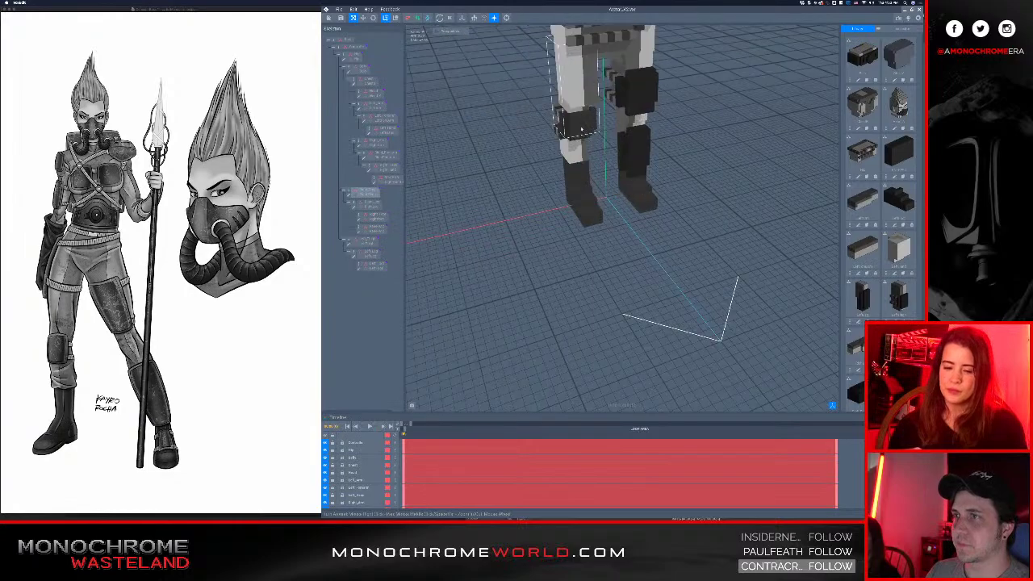
pyautogui.click(577, 115)
pyautogui.click(349, 196)
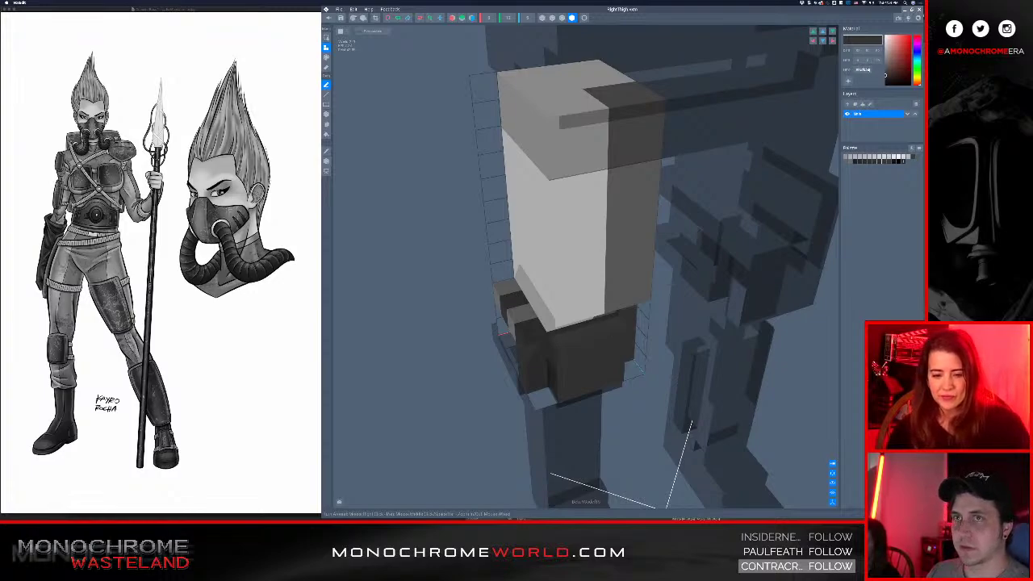
pyautogui.moveTo(500, 252); pyautogui.dragTo(516, 169, button='middle')
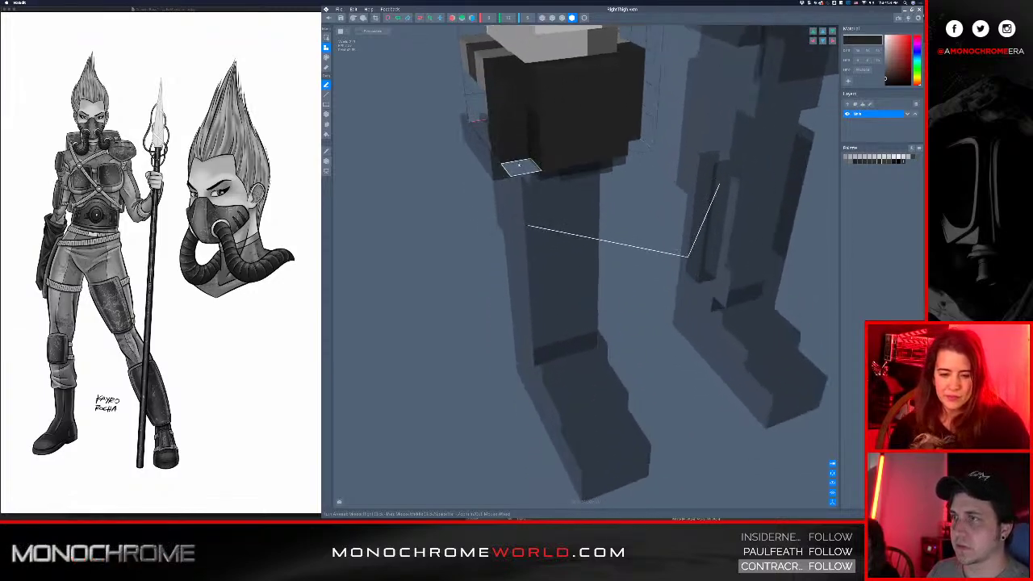
pyautogui.moveTo(516, 169); pyautogui.dragTo(534, 145, button='right')
pyautogui.click(328, 18)
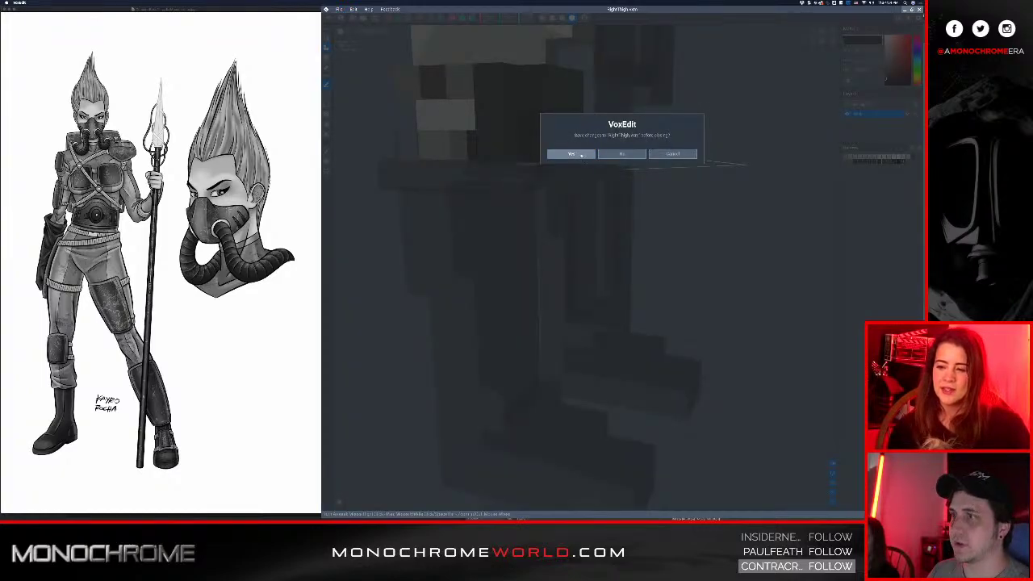
pyautogui.click(580, 154)
# - Open the right lower leg model, recolour its knee armour to the darker grey, and save it on closing
pyautogui.scroll(5, 603, 161)
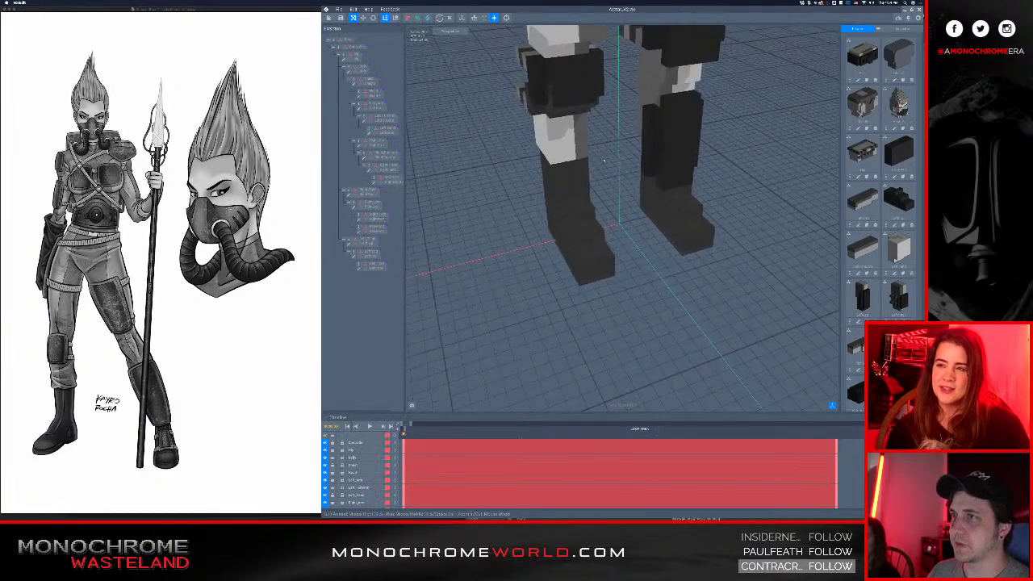
pyautogui.moveTo(583, 172); pyautogui.dragTo(620, 251, button='middle')
pyautogui.moveTo(620, 250); pyautogui.dragTo(601, 166, button='right')
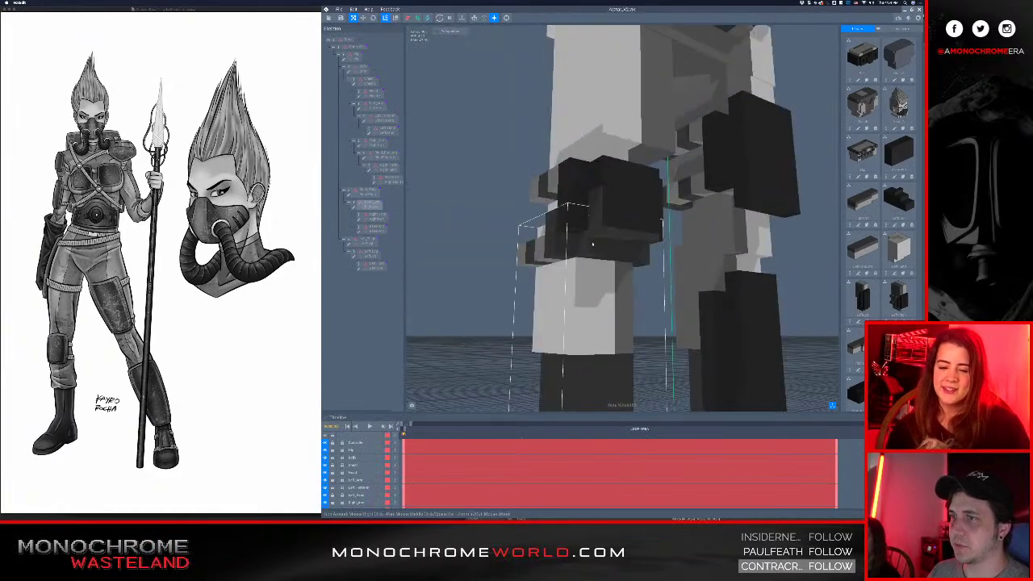
pyautogui.click(593, 244)
pyautogui.click(354, 208)
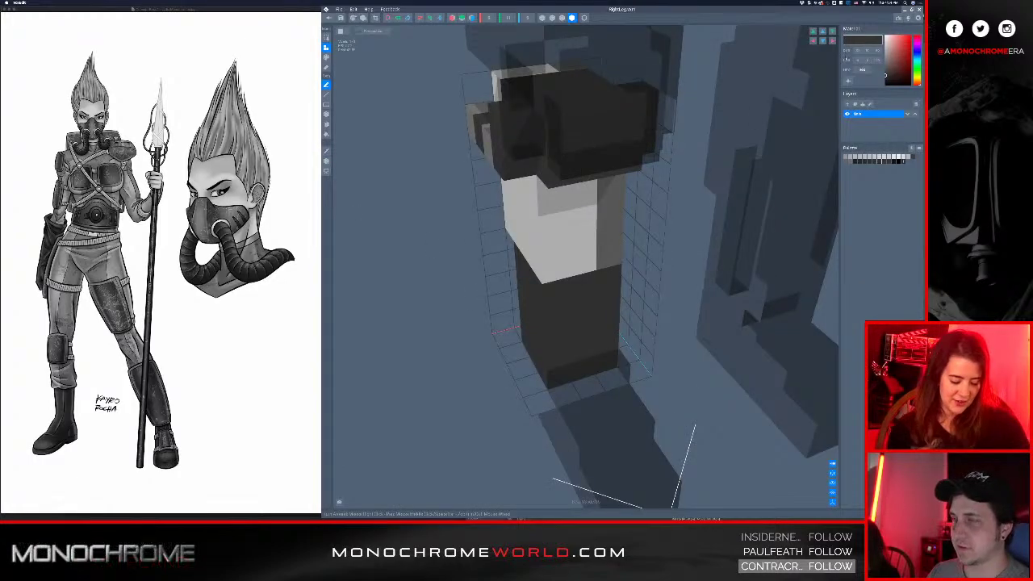
pyautogui.press('Return')
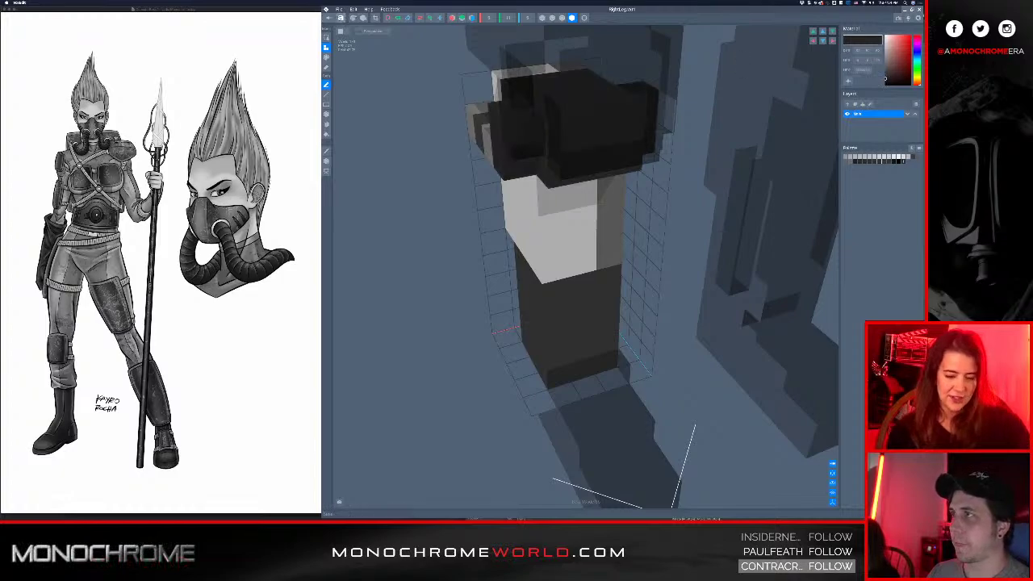
pyautogui.click(329, 19)
pyautogui.click(569, 154)
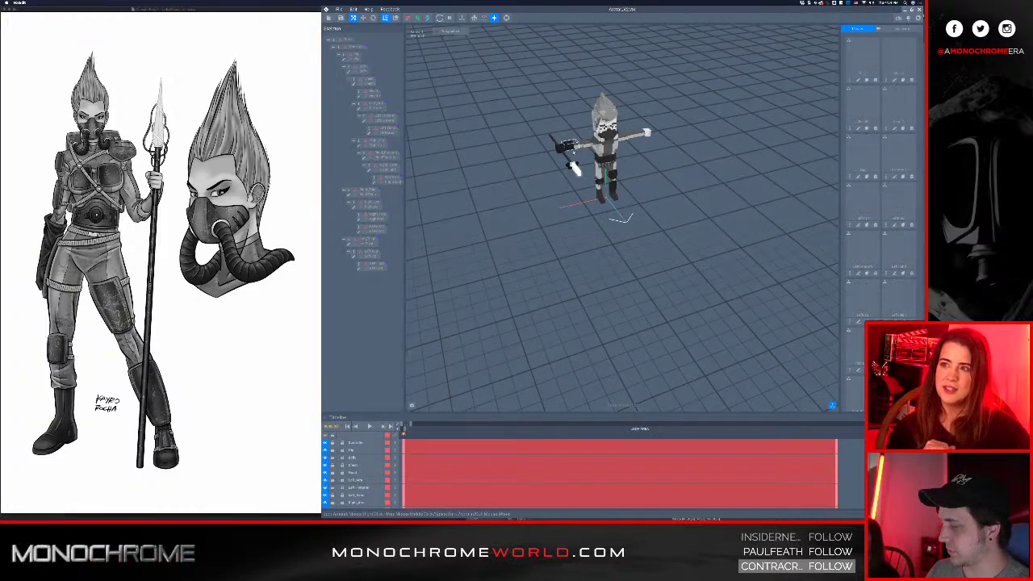
# - Open the small front plate of the right knee pad, set its colour to hex 232323, and save it on closing
pyautogui.moveTo(632, 262); pyautogui.dragTo(632, 194, button='right')
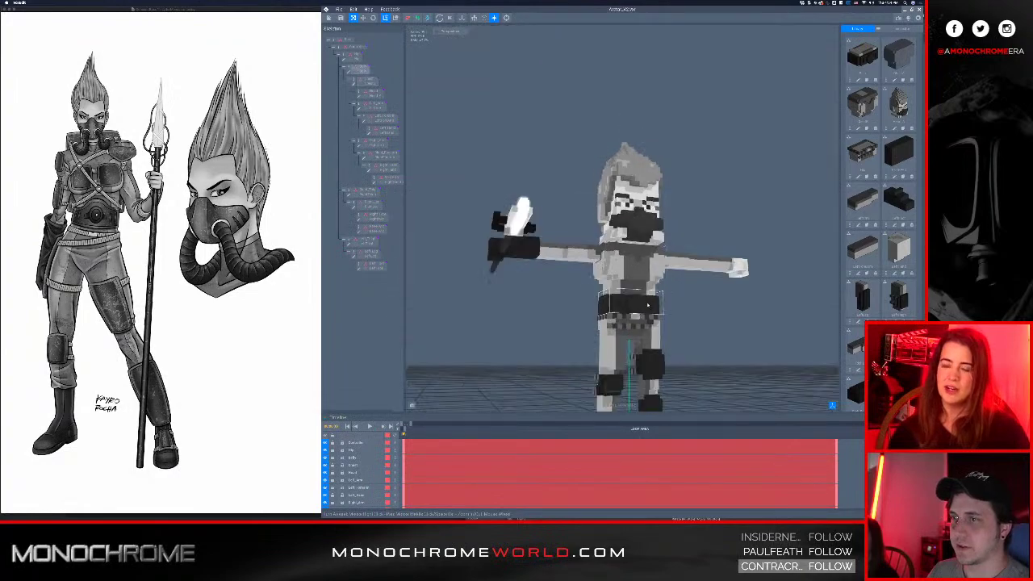
pyautogui.moveTo(631, 263); pyautogui.dragTo(632, 177, button='middle')
pyautogui.scroll(6, 629, 262)
pyautogui.click(571, 253)
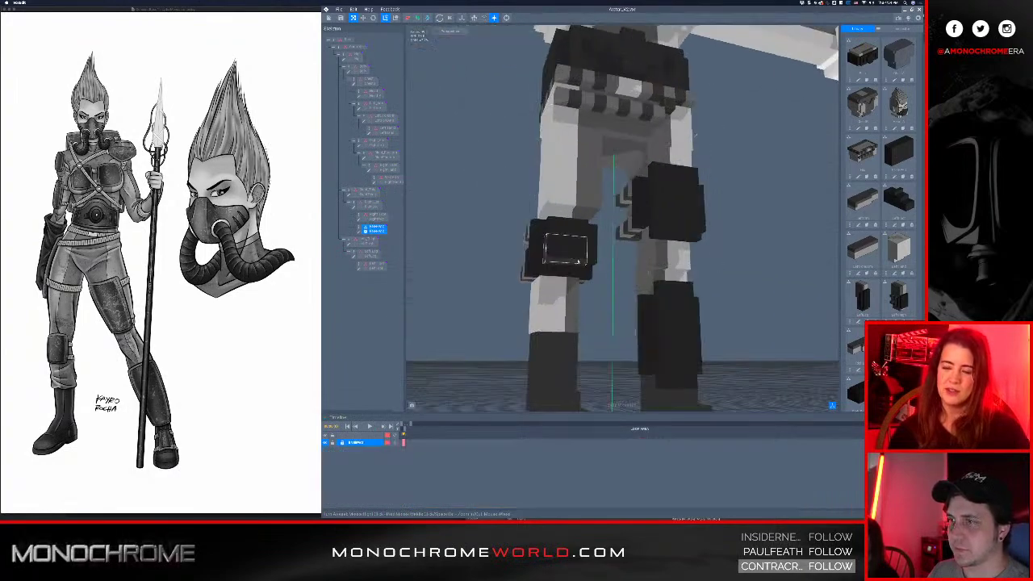
pyautogui.click(361, 233)
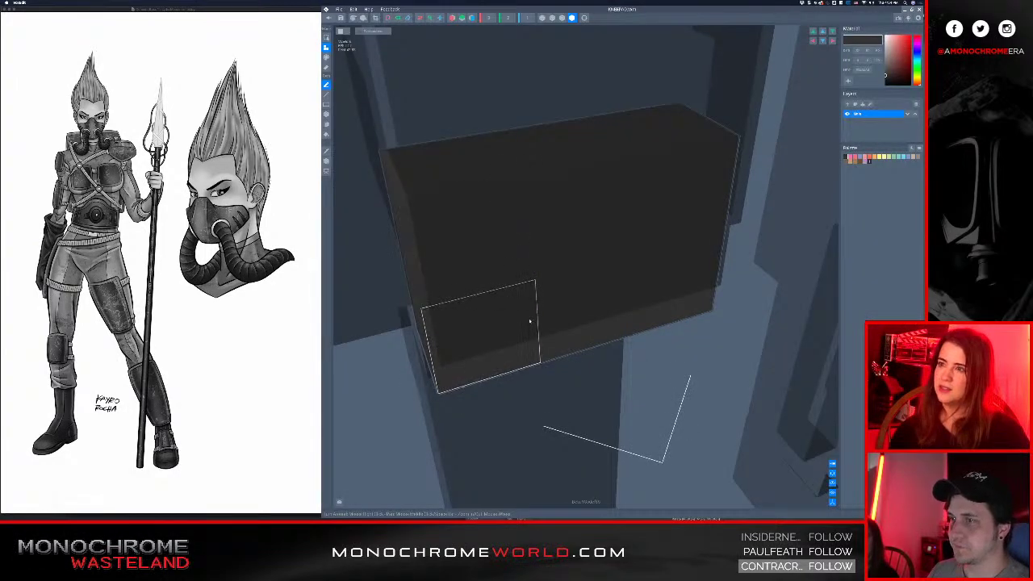
pyautogui.click(866, 71)
pyautogui.write('232')
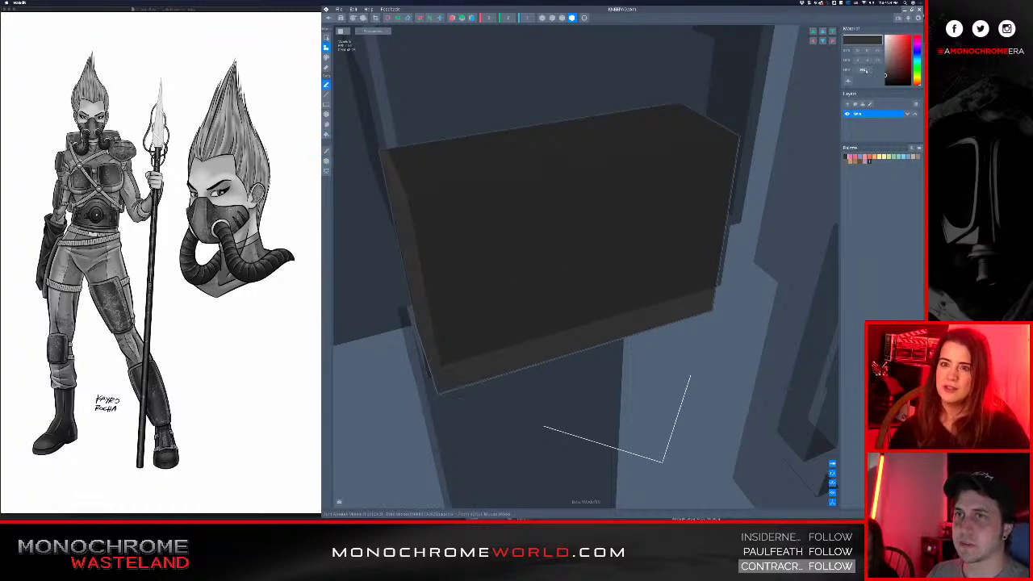
pyautogui.write('323')
pyautogui.press('Return')
pyautogui.click(339, 9)
pyautogui.click(397, 59)
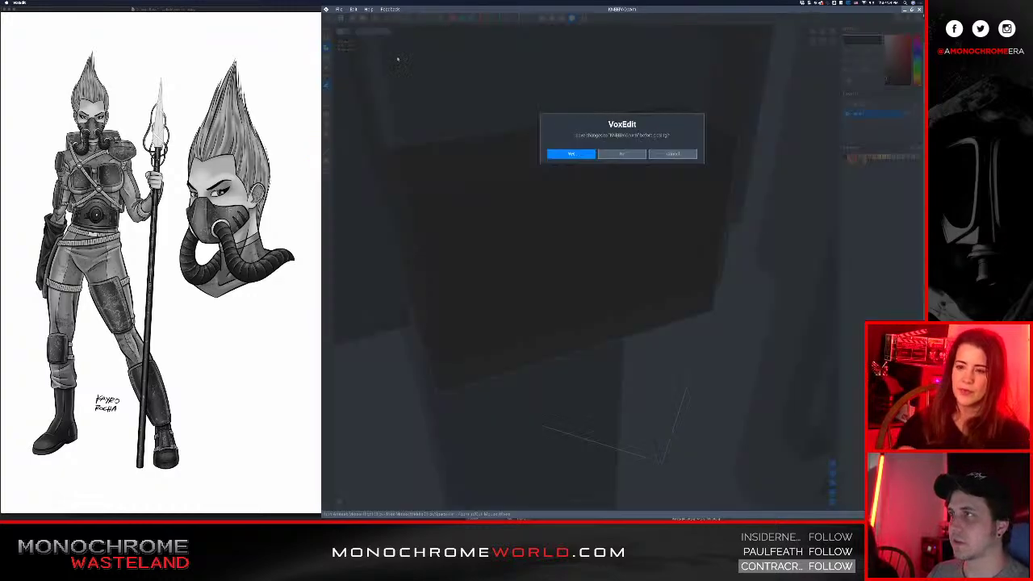
pyautogui.click(571, 154)
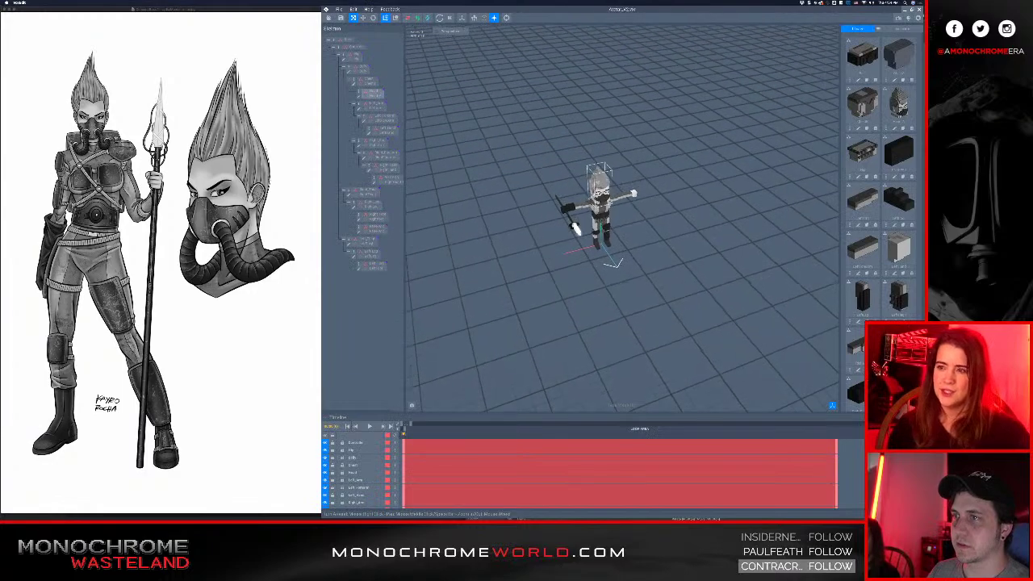
# - Examine the recoloured leg armour on the assembled character from the front and the side
pyautogui.moveTo(598, 212); pyautogui.dragTo(611, 191, button='right')
pyautogui.scroll(10, 610, 191)
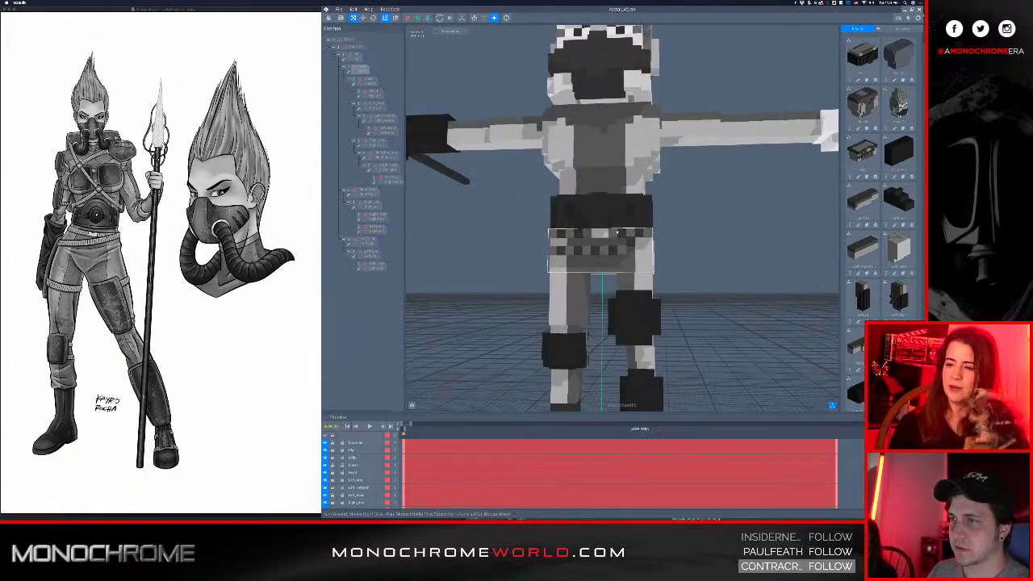
pyautogui.scroll(3, 611, 191)
pyautogui.scroll(-5, 636, 238)
pyautogui.moveTo(636, 237); pyautogui.dragTo(619, 213, button='middle')
pyautogui.scroll(2, 625, 201)
pyautogui.moveTo(619, 213); pyautogui.dragTo(600, 228, button='right')
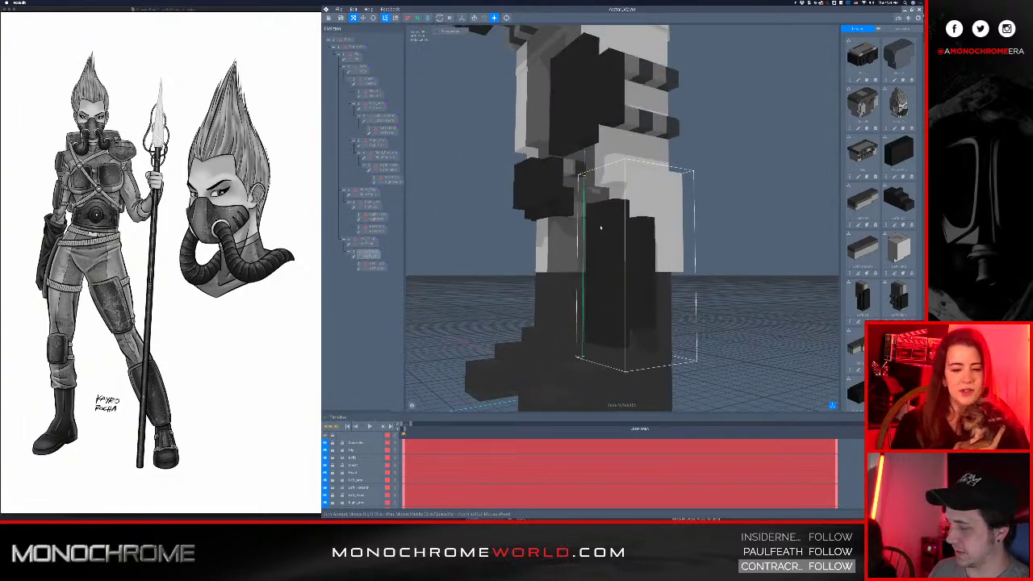
pyautogui.click(434, 92)
# - Sync the character to MagicaVoxel as the external editor
pyautogui.click(339, 9)
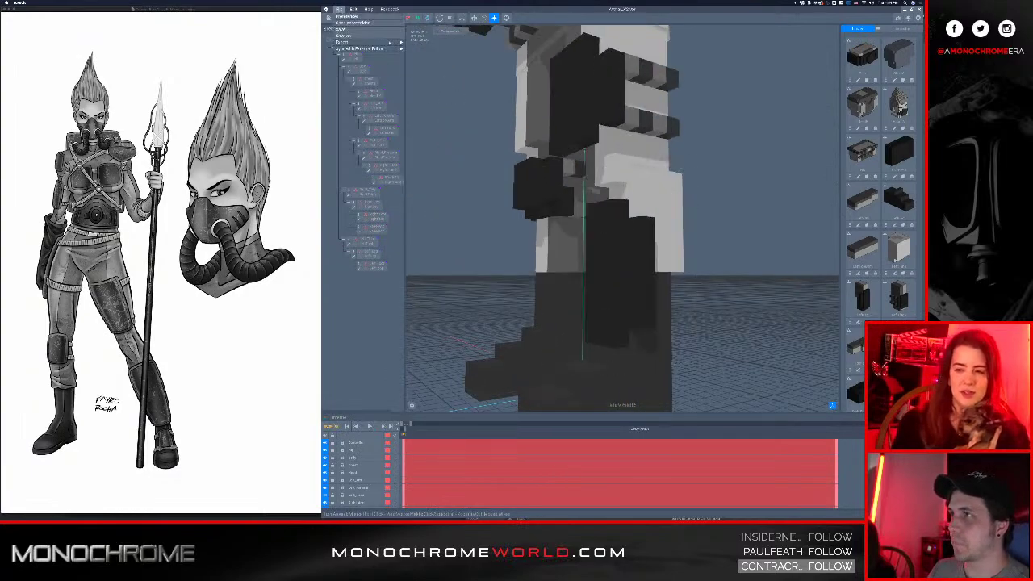
pyautogui.moveTo(379, 49)
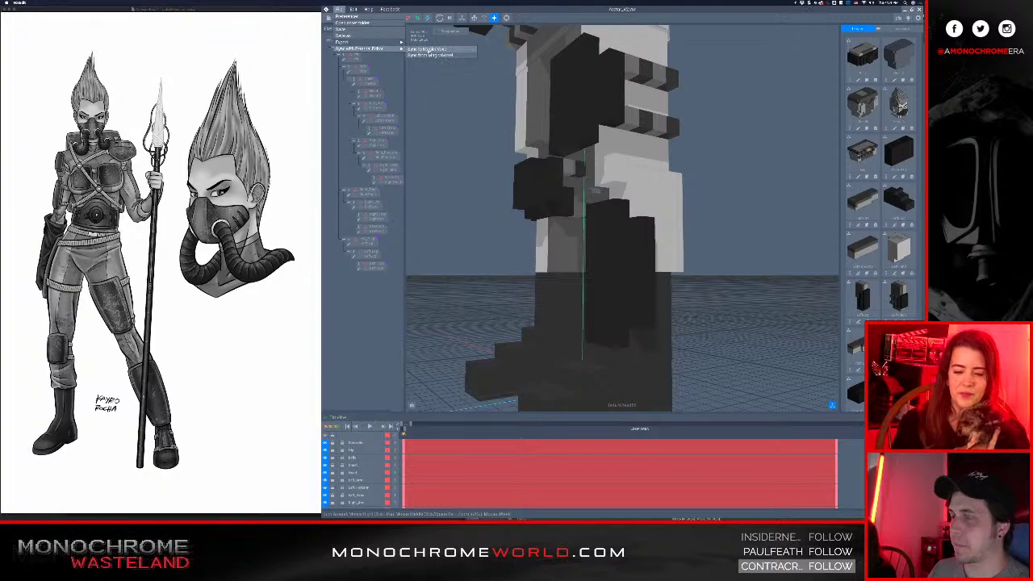
pyautogui.click(426, 49)
pyautogui.click(619, 153)
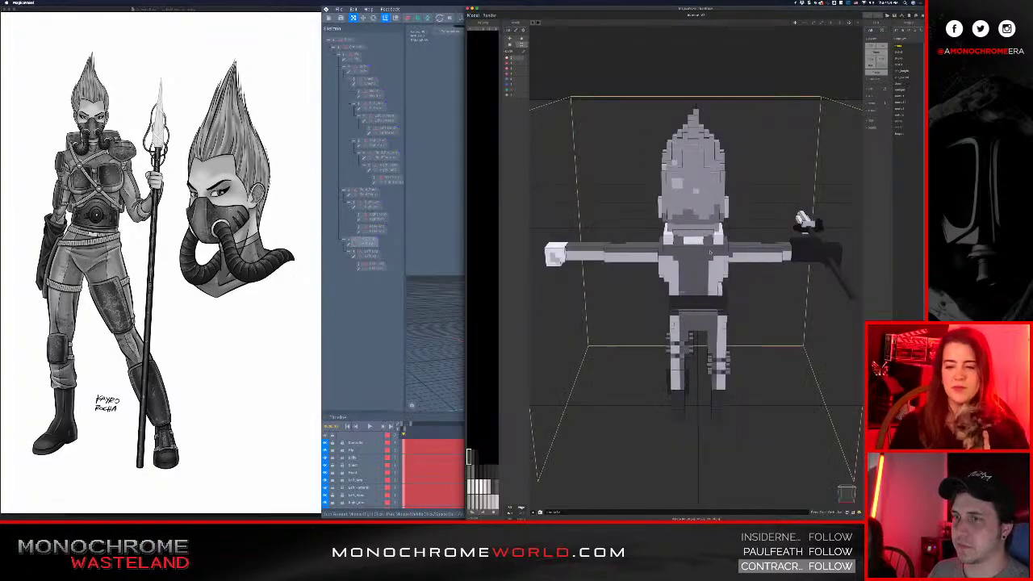
# - Open the left lower leg object for voxel editing, viewed from its outer side
pyautogui.moveTo(711, 252); pyautogui.dragTo(710, 168, button='middle')
pyautogui.scroll(2, 710, 168)
pyautogui.moveTo(645, 246); pyautogui.dragTo(712, 218, button='right')
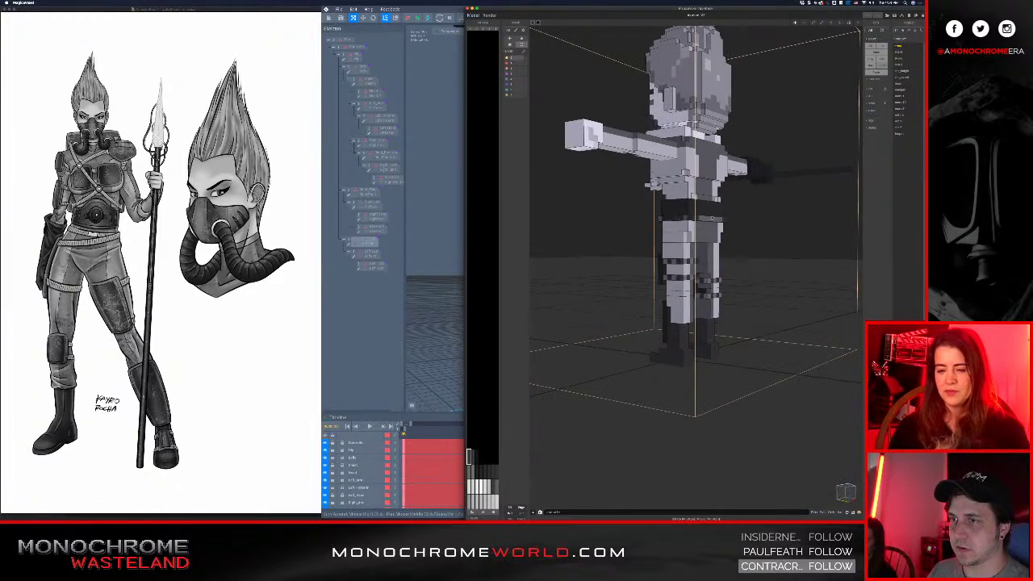
pyautogui.moveTo(712, 218); pyautogui.dragTo(700, 121, button='middle')
pyautogui.scroll(4, 701, 121)
pyautogui.moveTo(701, 121); pyautogui.dragTo(671, 225, button='right')
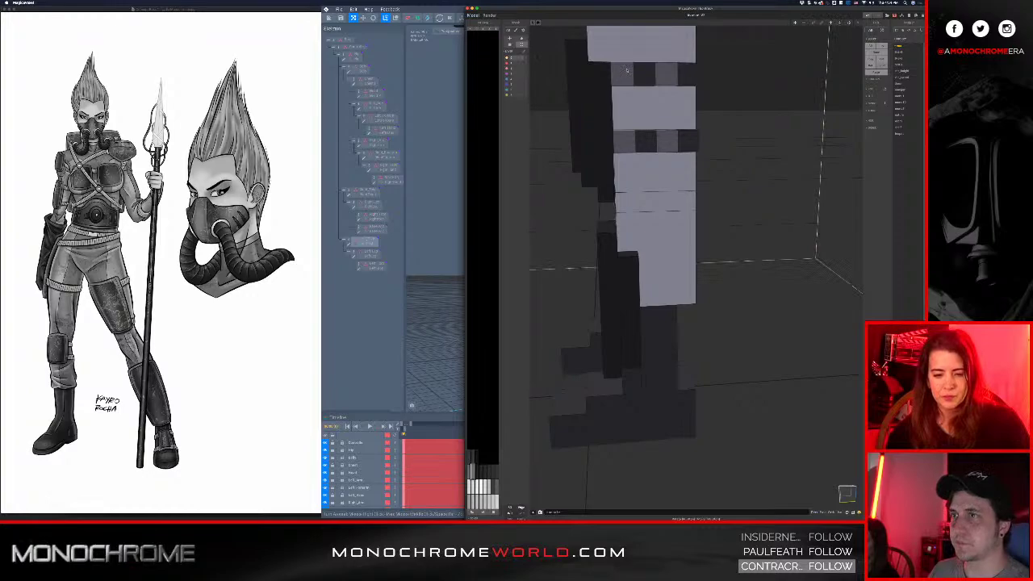
pyautogui.click(663, 235)
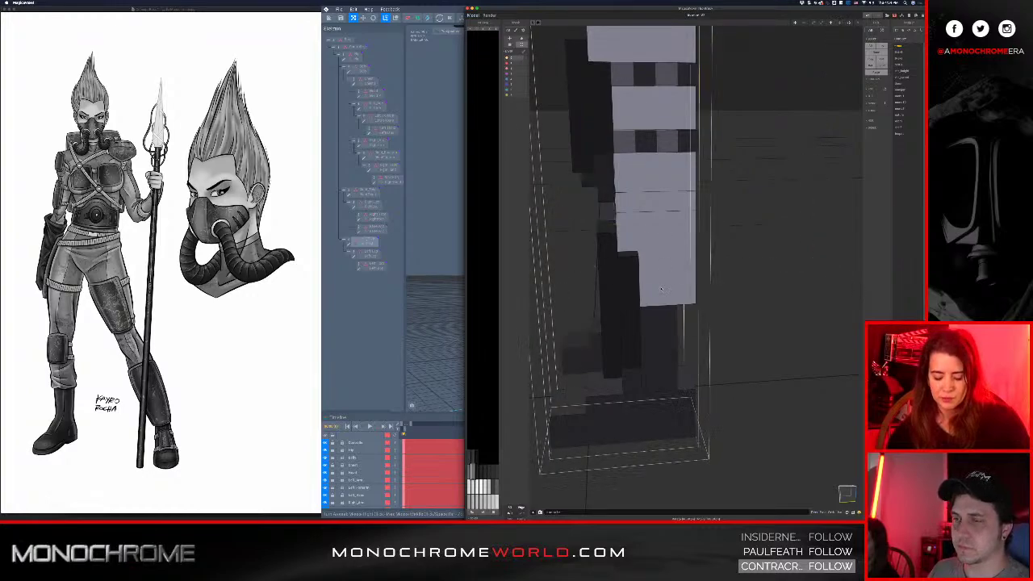
pyautogui.doubleClick(661, 289)
pyautogui.doubleClick(661, 289)
pyautogui.doubleClick(661, 289)
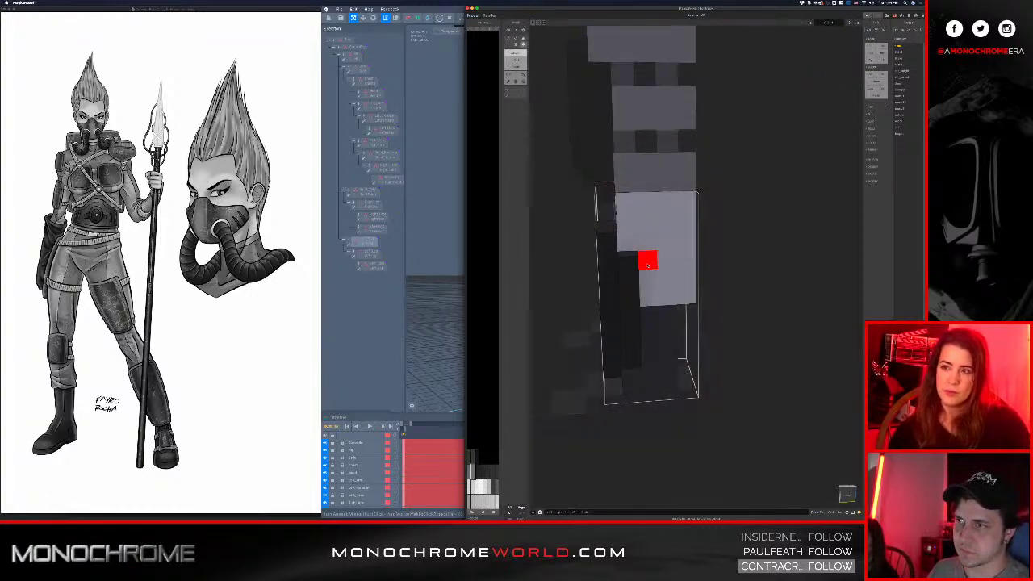
# - Place spaced light grey voxels around the left lower leg to start an upper and a lower strap
pyautogui.click(649, 265)
pyautogui.moveTo(688, 286); pyautogui.dragTo(665, 264, button='right')
pyautogui.click(628, 323)
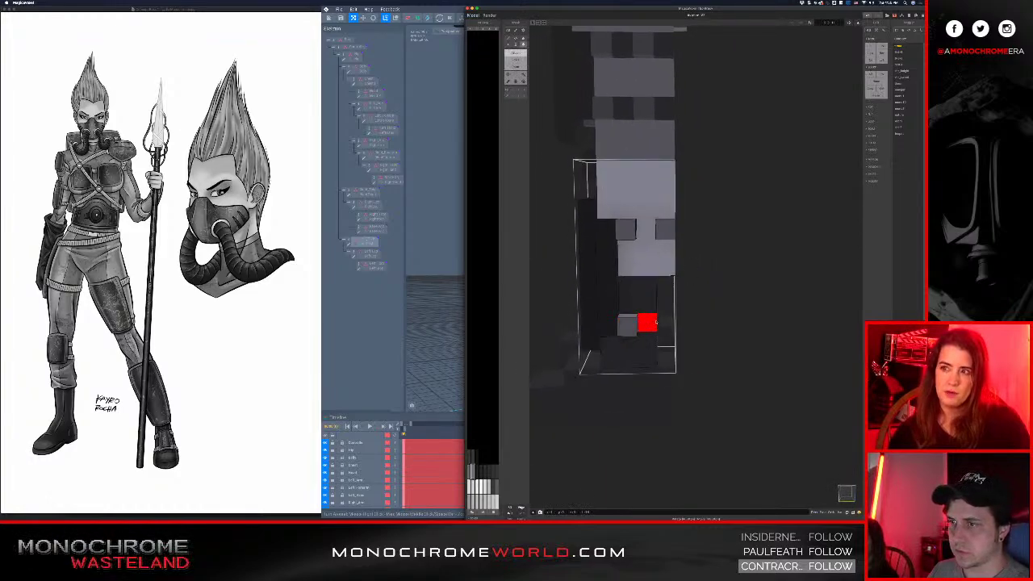
pyautogui.moveTo(655, 323)
pyautogui.mouseDown(button='right')
pyautogui.moveTo(629, 318)
pyautogui.moveTo(650, 334)
pyautogui.moveTo(569, 323)
pyautogui.moveTo(643, 290)
pyautogui.moveTo(567, 297)
pyautogui.moveTo(581, 282)
pyautogui.mouseUp(button='right')
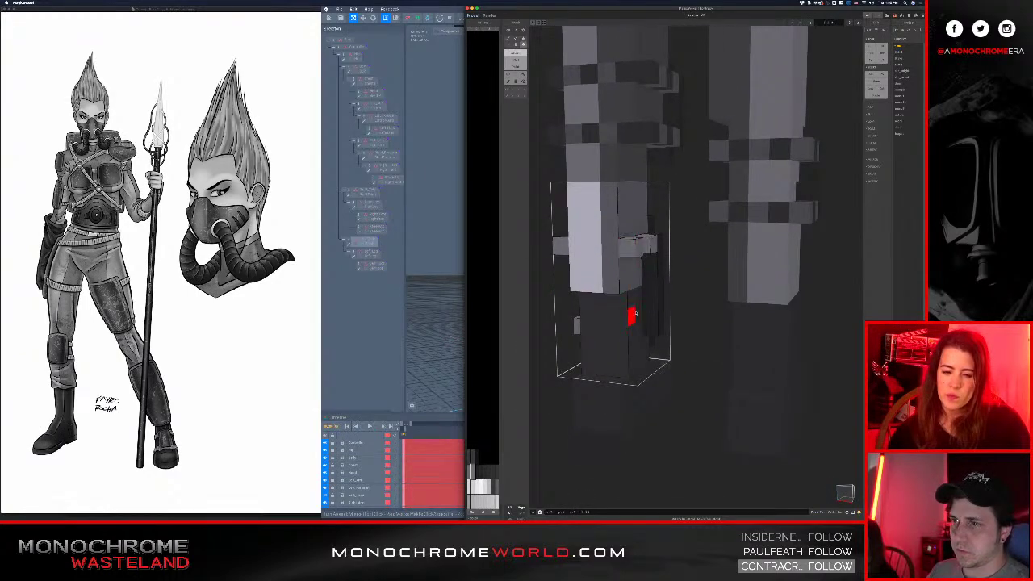
pyautogui.moveTo(650, 325)
pyautogui.mouseDown(button='right')
pyautogui.moveTo(691, 299)
pyautogui.moveTo(643, 299)
pyautogui.mouseUp(button='right')
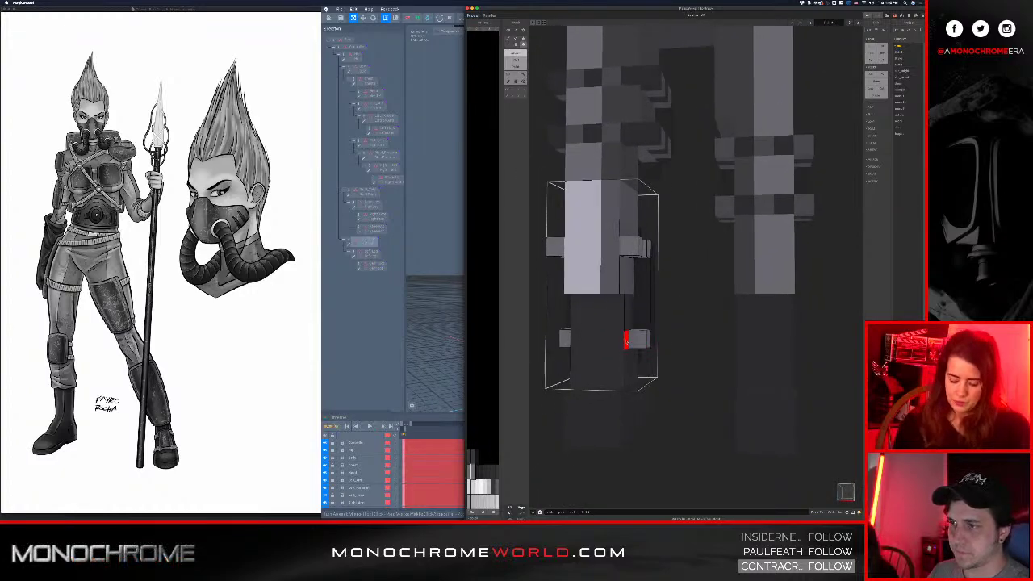
pyautogui.moveTo(627, 336)
pyautogui.mouseDown(button='right')
pyautogui.moveTo(597, 339)
pyautogui.moveTo(572, 359)
pyautogui.mouseUp(button='right')
pyautogui.moveTo(529, 362); pyautogui.dragTo(553, 353, button='right')
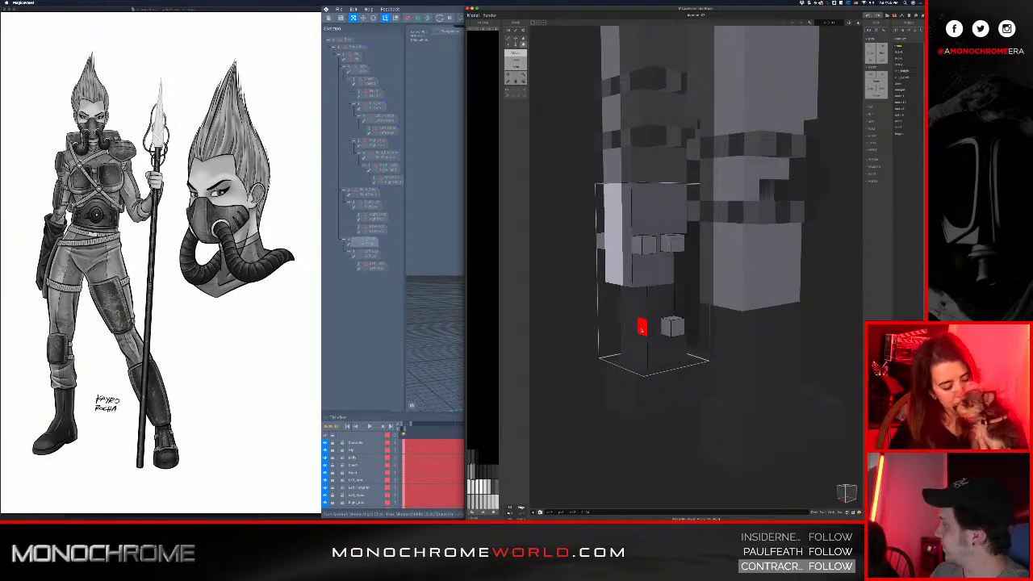
pyautogui.moveTo(642, 329); pyautogui.dragTo(751, 331, button='right')
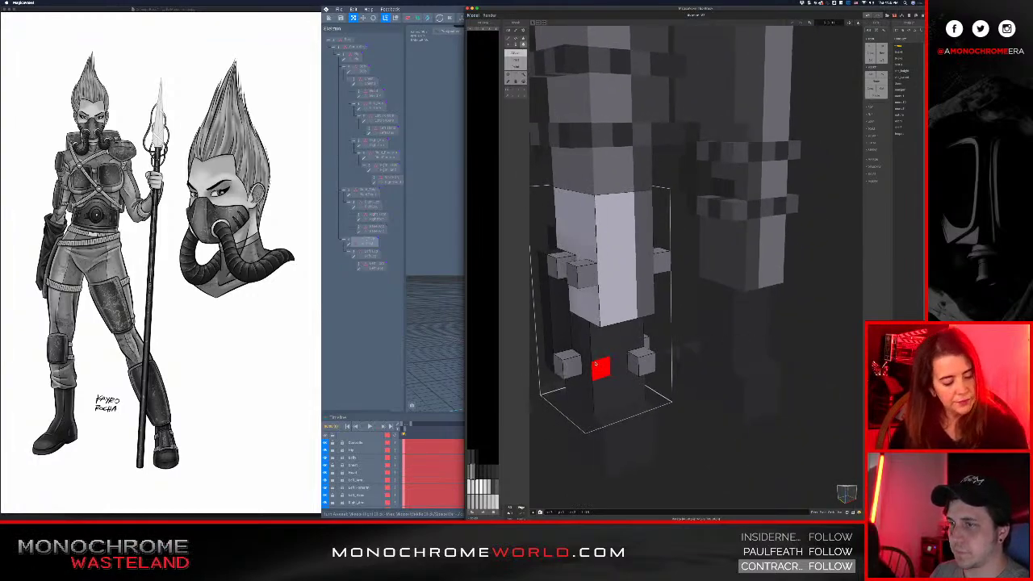
# - Fill the gaps between the grey strap voxels with dark grey voxels so both bands wrap around the left lower leg
pyautogui.moveTo(595, 363); pyautogui.dragTo(657, 192, button='right')
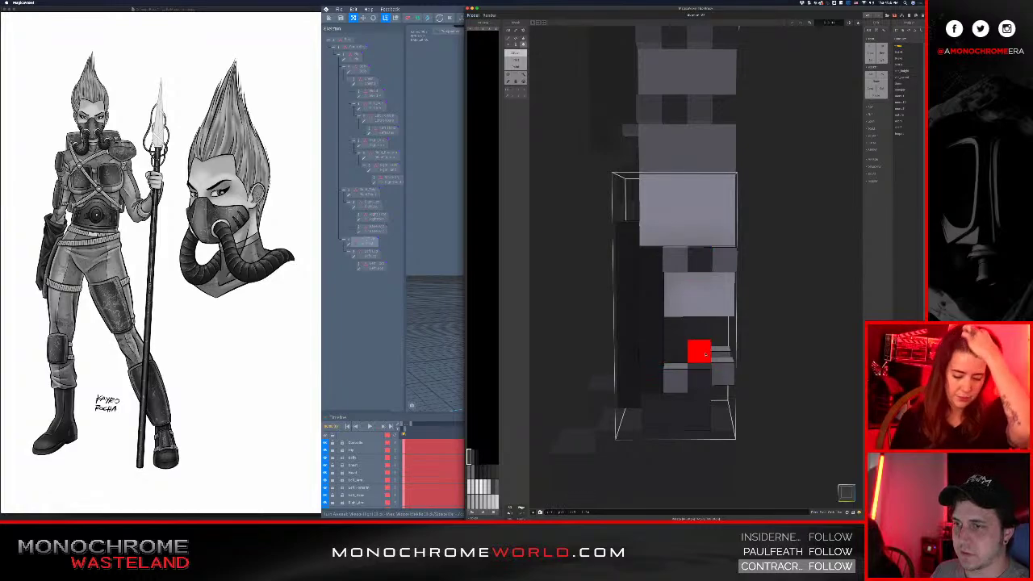
pyautogui.moveTo(697, 351); pyautogui.dragTo(672, 333, button='right')
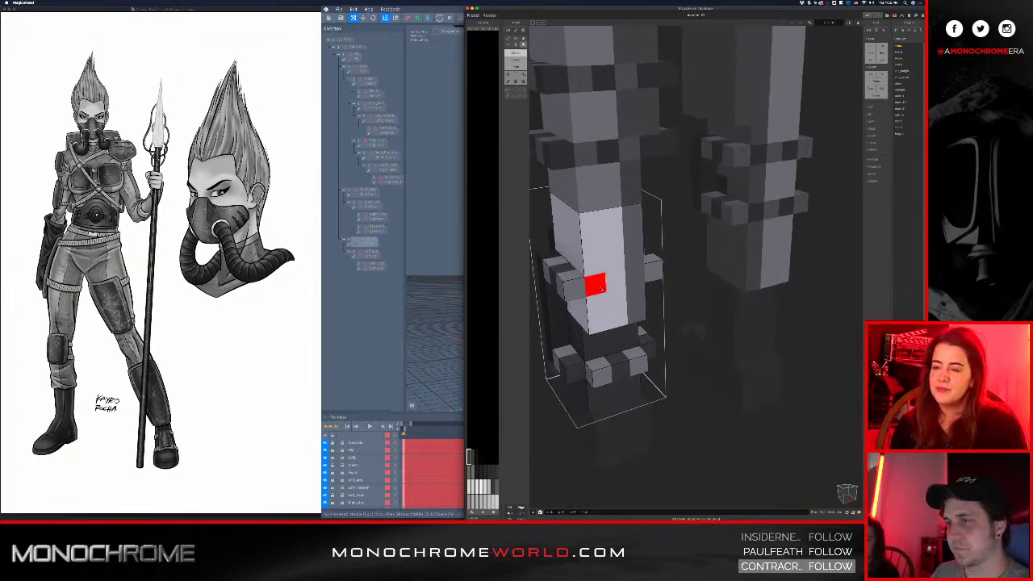
pyautogui.moveTo(622, 284); pyautogui.dragTo(650, 267, button='right')
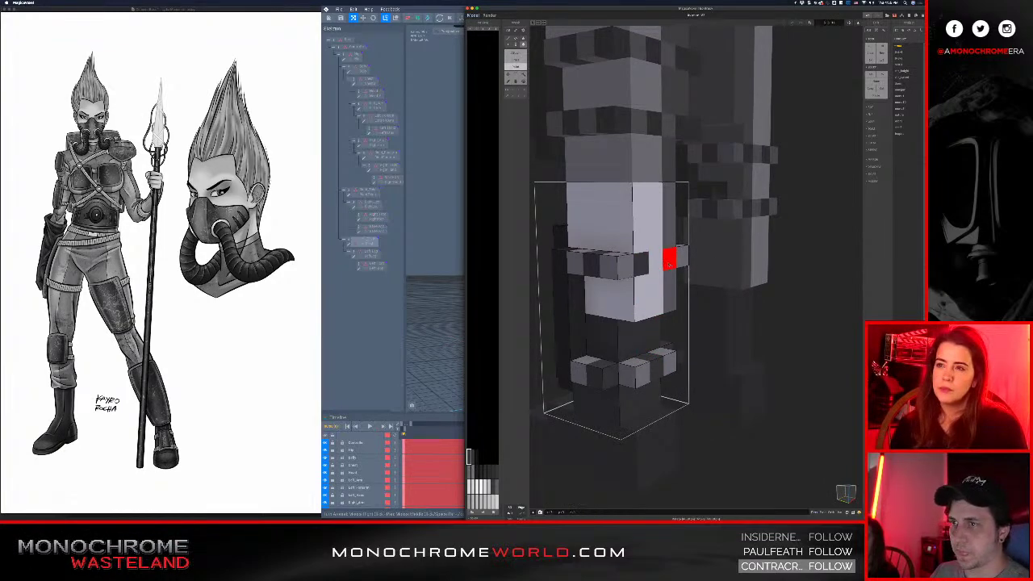
pyautogui.moveTo(668, 264); pyautogui.dragTo(568, 267, button='right')
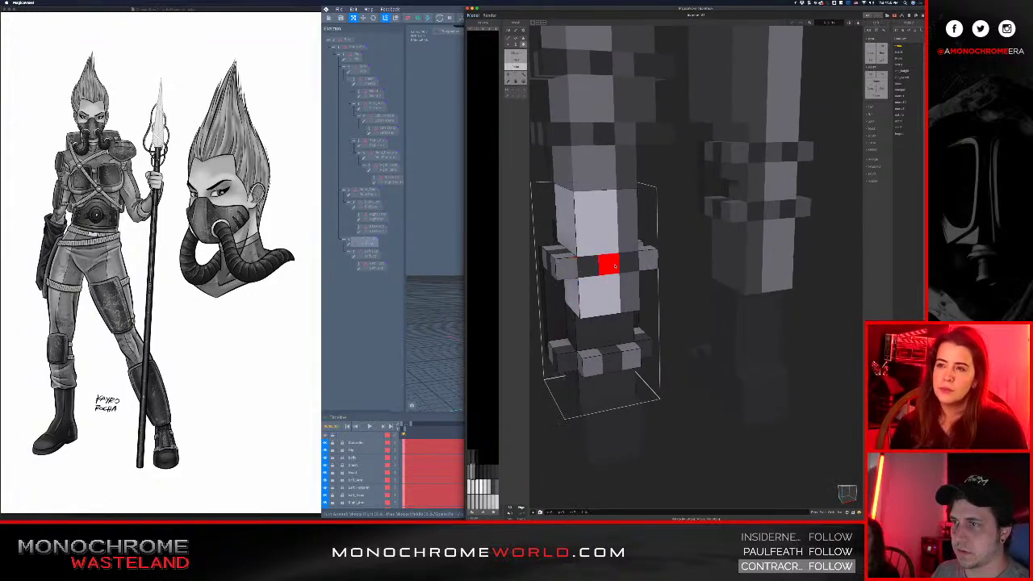
pyautogui.moveTo(596, 303); pyautogui.dragTo(521, 313, button='right')
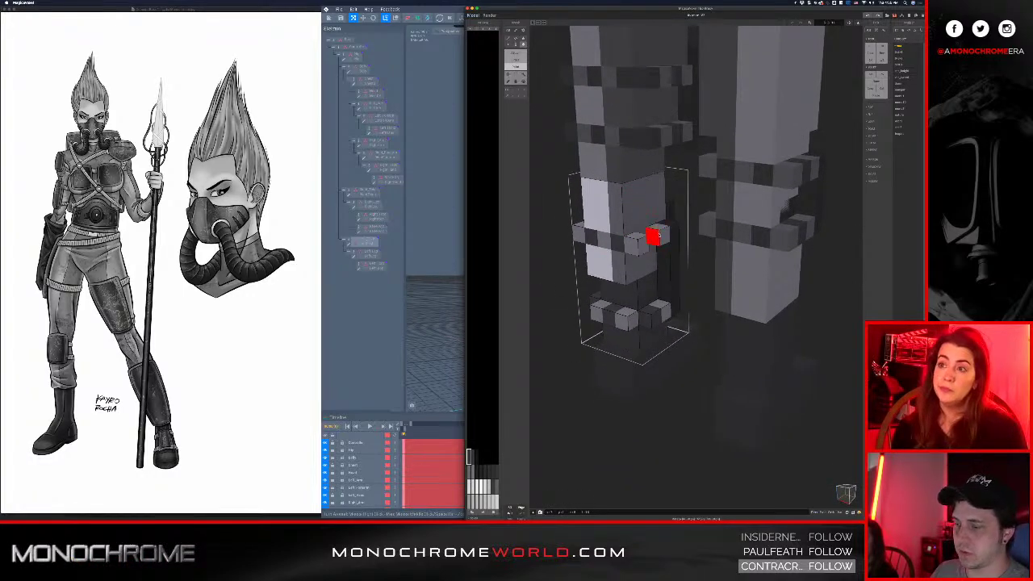
pyautogui.moveTo(659, 235); pyautogui.dragTo(799, 227, button='right')
pyautogui.moveTo(705, 268); pyautogui.dragTo(758, 300, button='right')
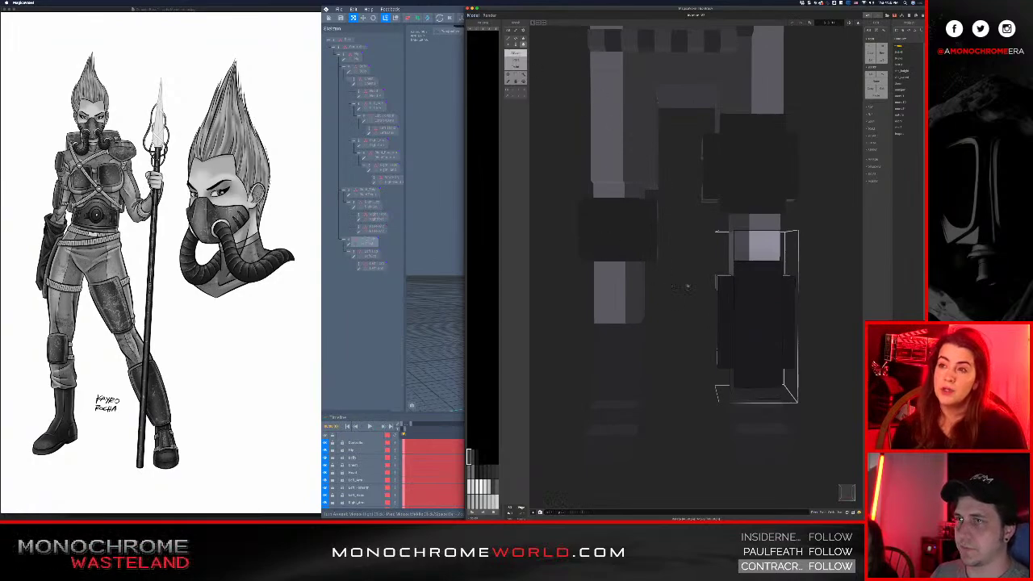
# - Switch to VoxEdit and sync the strapped left lower leg back from MagicaVoxel
pyautogui.press('super+Tab')
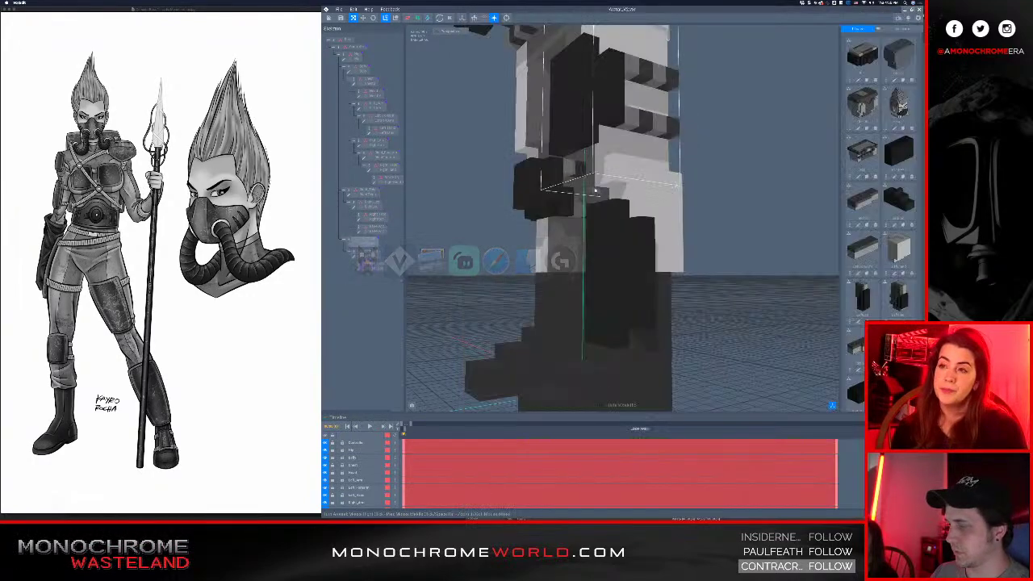
pyautogui.click(339, 9)
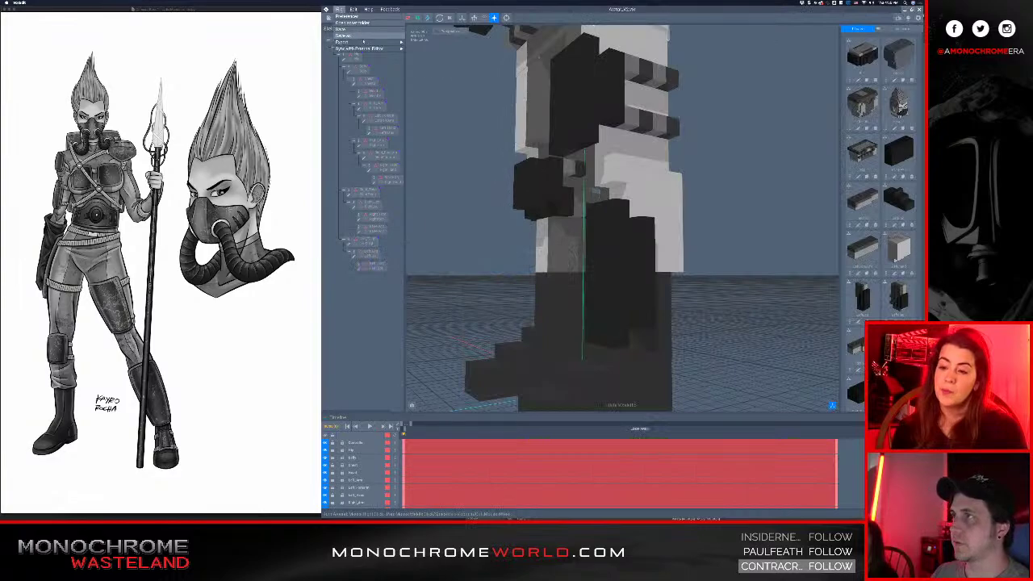
pyautogui.moveTo(363, 48)
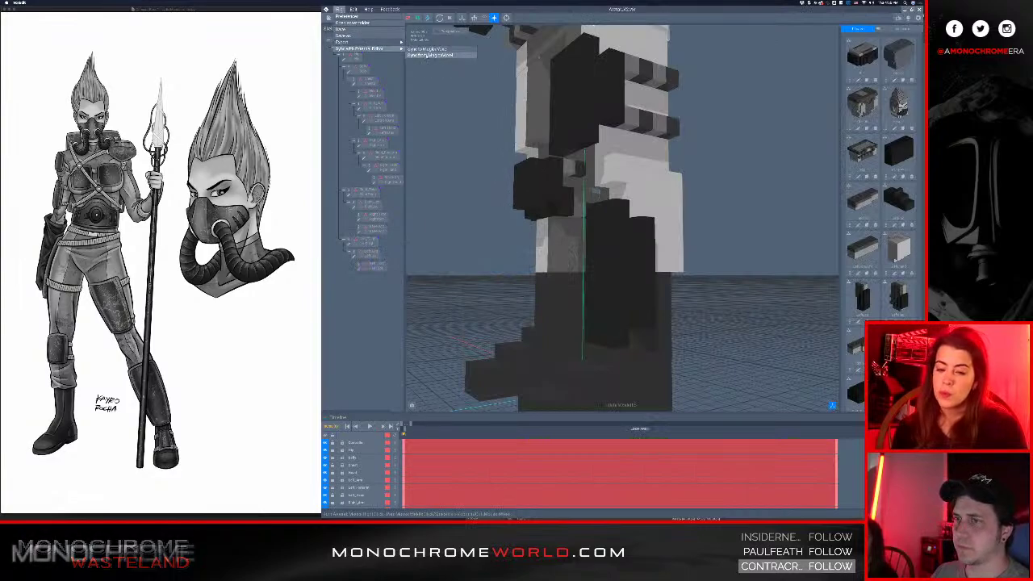
pyautogui.click(427, 55)
# - Examine the assembled character's legs from the front, side and rear, up close around the right knee
pyautogui.scroll(-3, 565, 181)
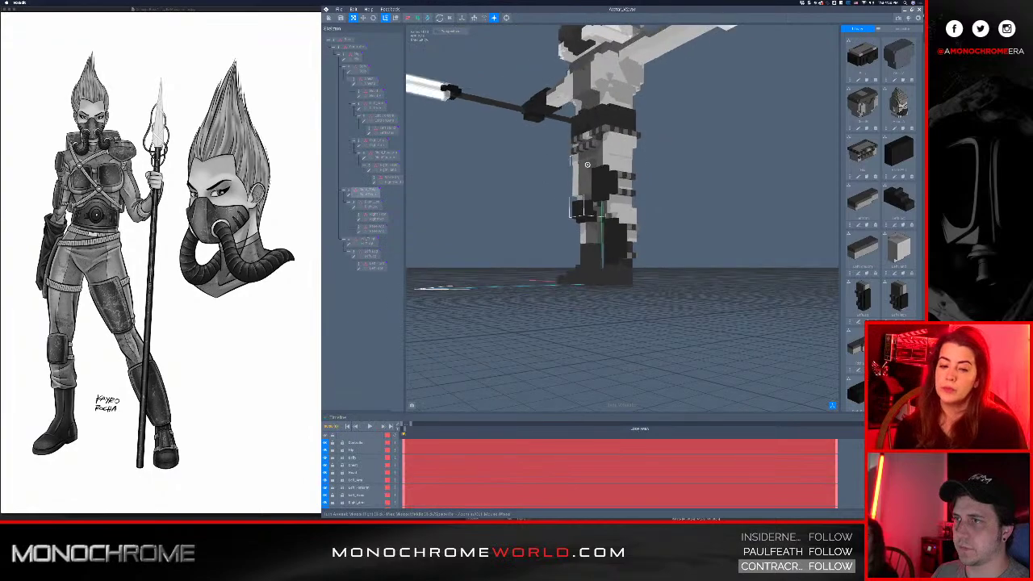
pyautogui.moveTo(565, 180); pyautogui.dragTo(617, 193, button='right')
pyautogui.scroll(3, 610, 176)
pyautogui.scroll(1, 610, 177)
pyautogui.scroll(-4, 617, 194)
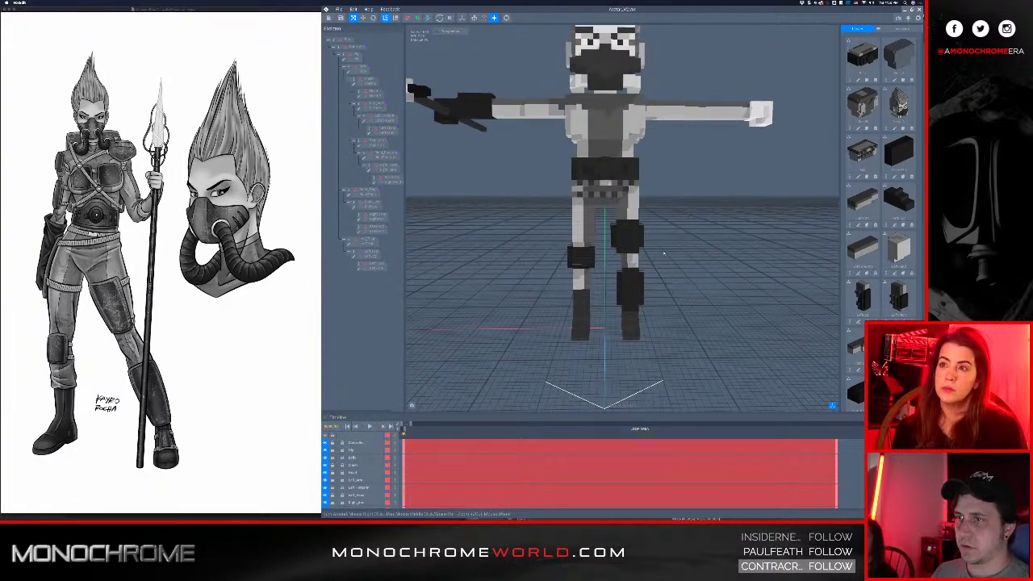
pyautogui.moveTo(624, 227); pyautogui.dragTo(513, 213, button='right')
pyautogui.moveTo(635, 256); pyautogui.dragTo(558, 240, button='right')
pyautogui.moveTo(642, 226)
pyautogui.mouseDown(button='right')
pyautogui.moveTo(627, 237)
pyautogui.moveTo(655, 223)
pyautogui.mouseUp(button='right')
pyautogui.scroll(8, 626, 235)
pyautogui.moveTo(625, 243); pyautogui.dragTo(619, 171, button='middle')
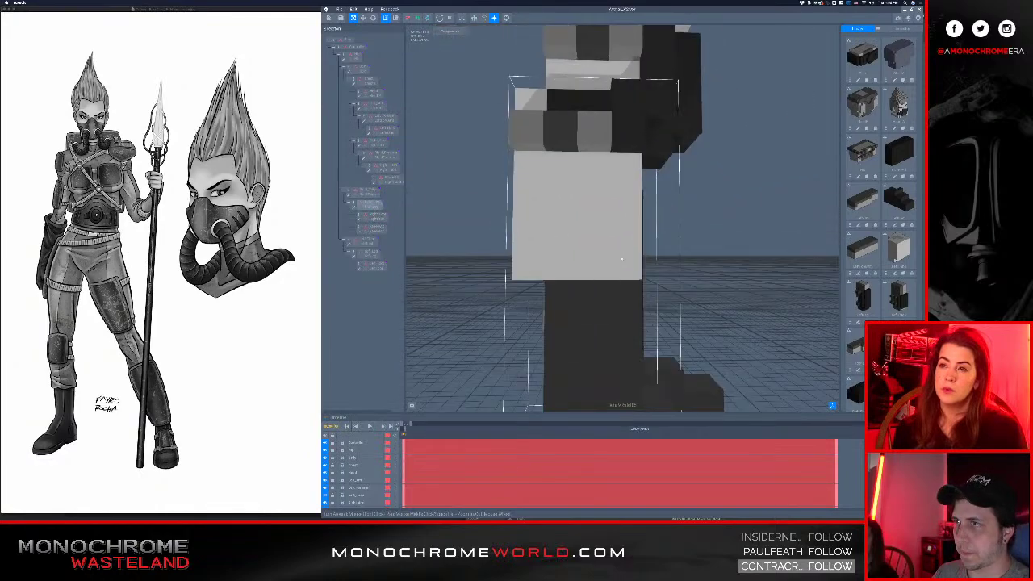
pyautogui.moveTo(611, 202); pyautogui.dragTo(606, 229, button='right')
pyautogui.scroll(-6, 618, 186)
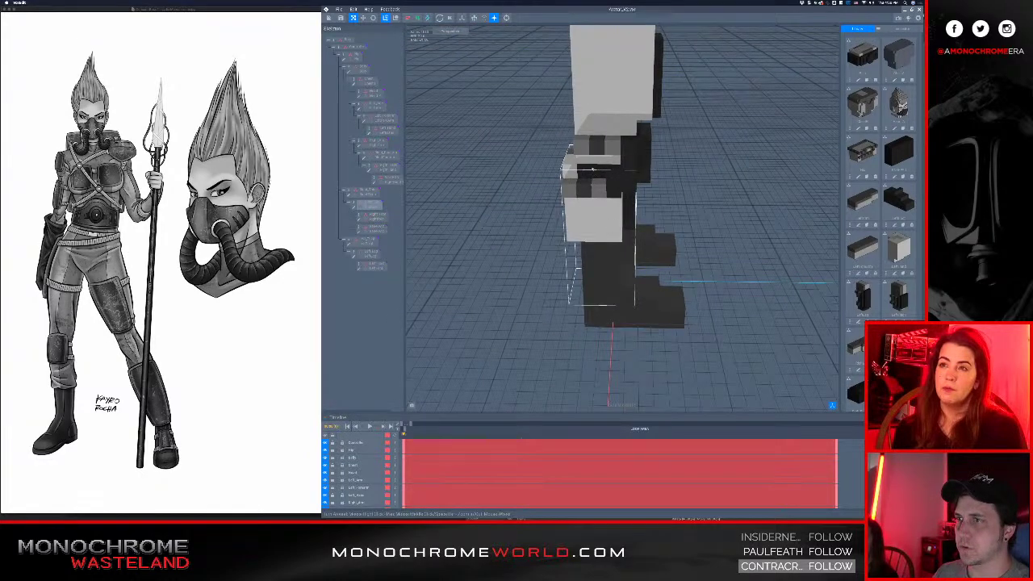
# - Open the right thigh object for voxel editing, viewed at its lower end near the knee
pyautogui.click(609, 165)
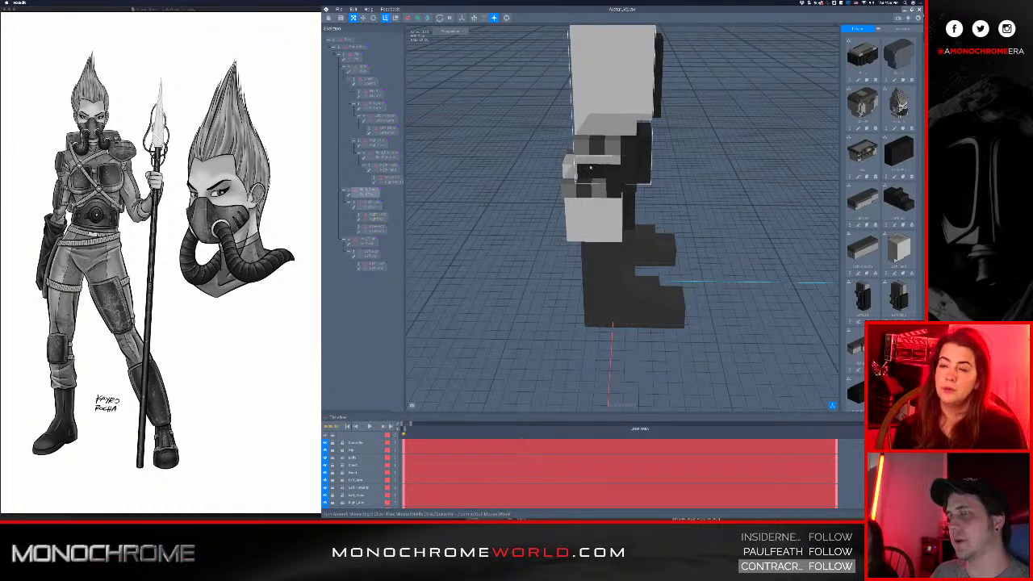
pyautogui.moveTo(589, 167)
pyautogui.mouseDown(button='right')
pyautogui.moveTo(604, 162)
pyautogui.moveTo(593, 162)
pyautogui.mouseUp(button='right')
pyautogui.click(587, 154)
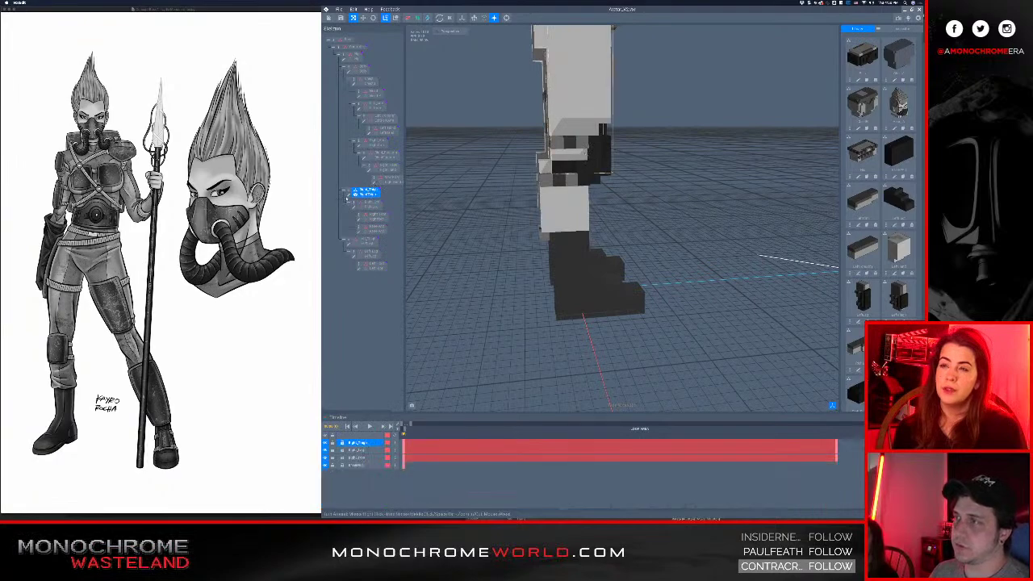
pyautogui.press('Tab')
pyautogui.moveTo(692, 422); pyautogui.dragTo(575, 299, button='right')
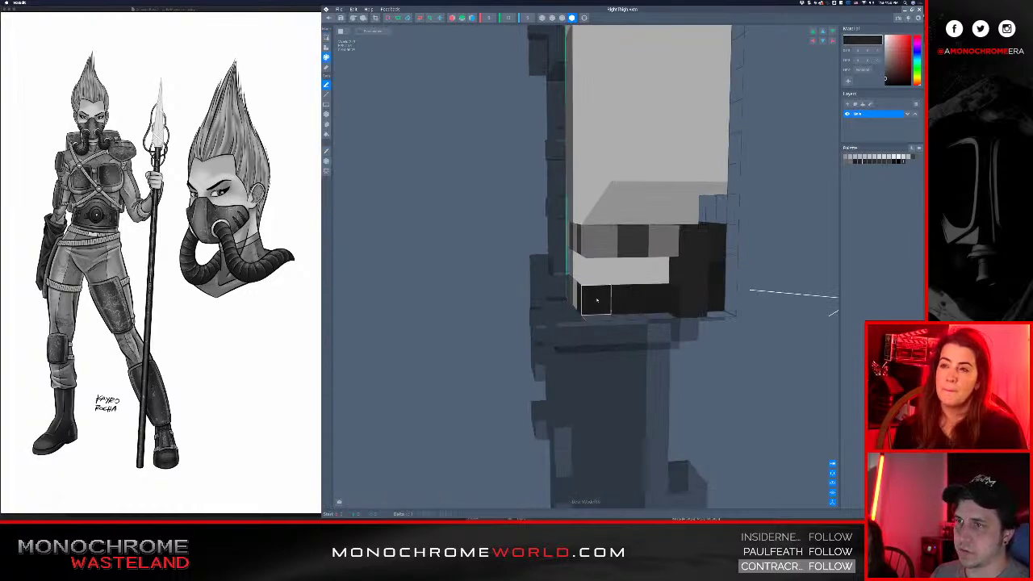
# - Paint the rows below the right thigh's strap near-black around the back and inner side, and save on closing
pyautogui.moveTo(594, 265); pyautogui.dragTo(598, 268, button='right')
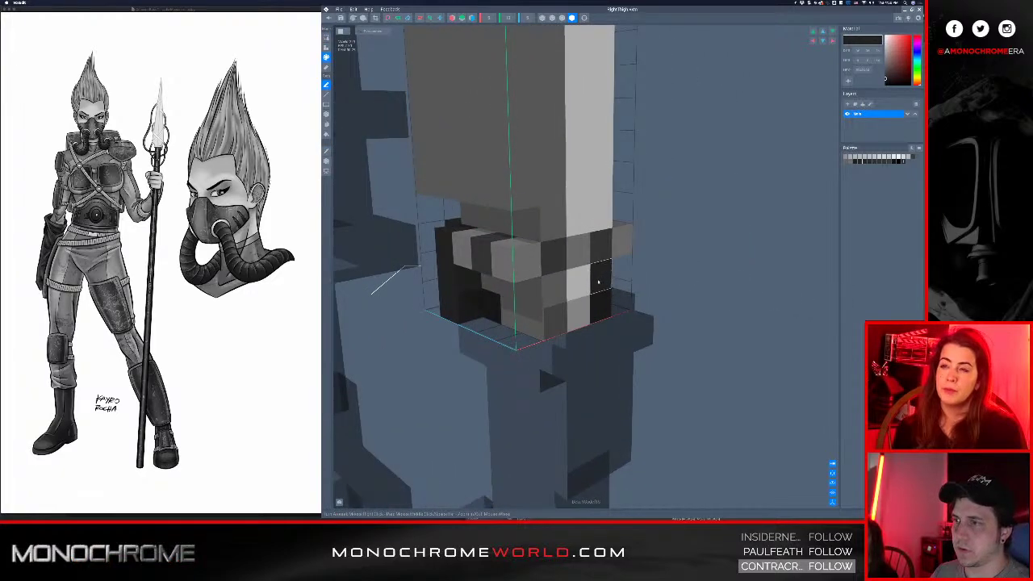
pyautogui.moveTo(598, 282)
pyautogui.mouseDown()
pyautogui.moveTo(557, 292)
pyautogui.moveTo(574, 313)
pyautogui.moveTo(509, 299)
pyautogui.mouseUp()
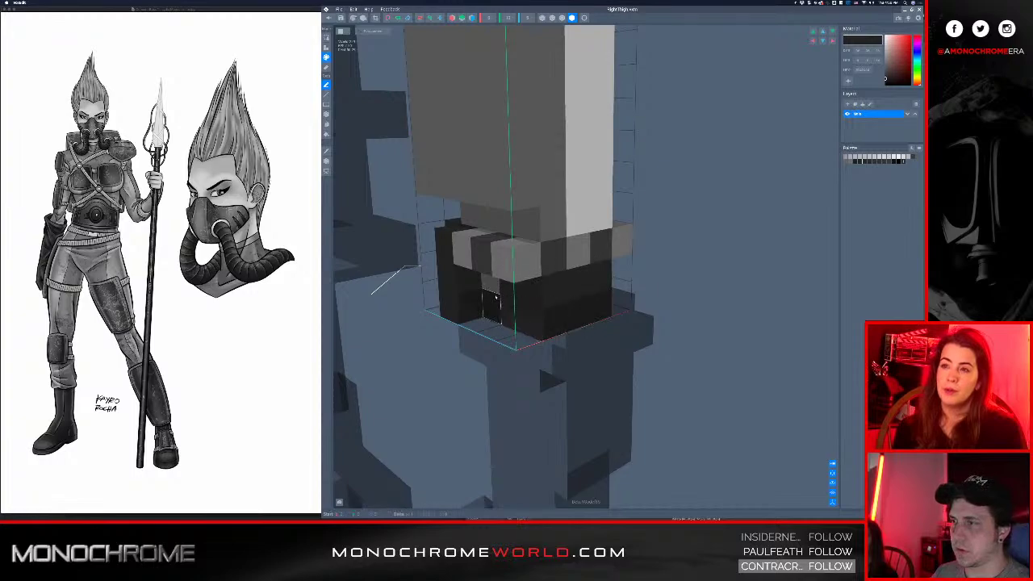
pyautogui.moveTo(492, 290); pyautogui.dragTo(489, 355, button='right')
pyautogui.moveTo(493, 307); pyautogui.dragTo(468, 135, button='right')
pyautogui.click(329, 18)
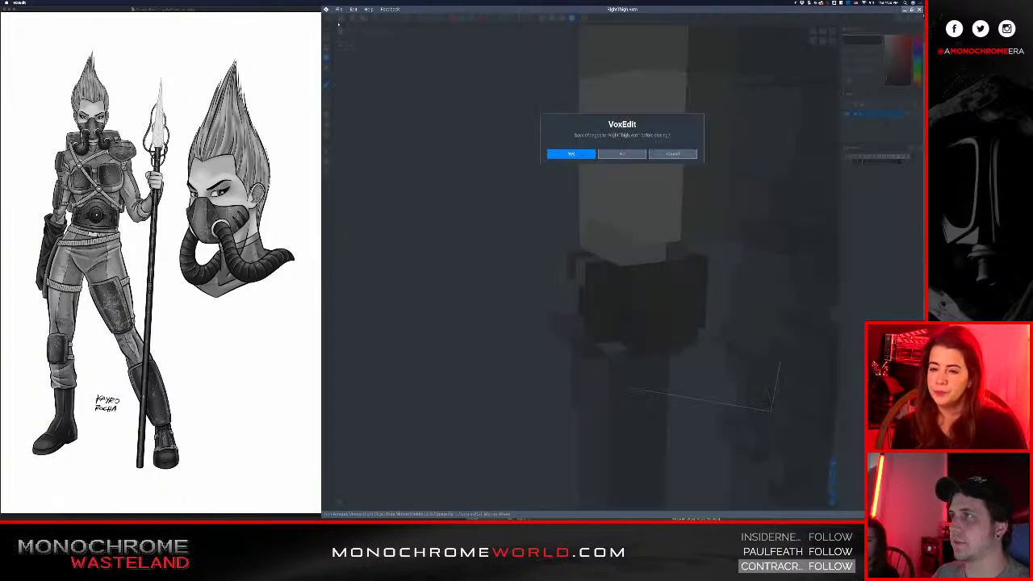
pyautogui.click(571, 154)
# - Open the right lower leg object for voxel editing
pyautogui.moveTo(599, 187); pyautogui.dragTo(588, 232, button='right')
pyautogui.scroll(5, 593, 171)
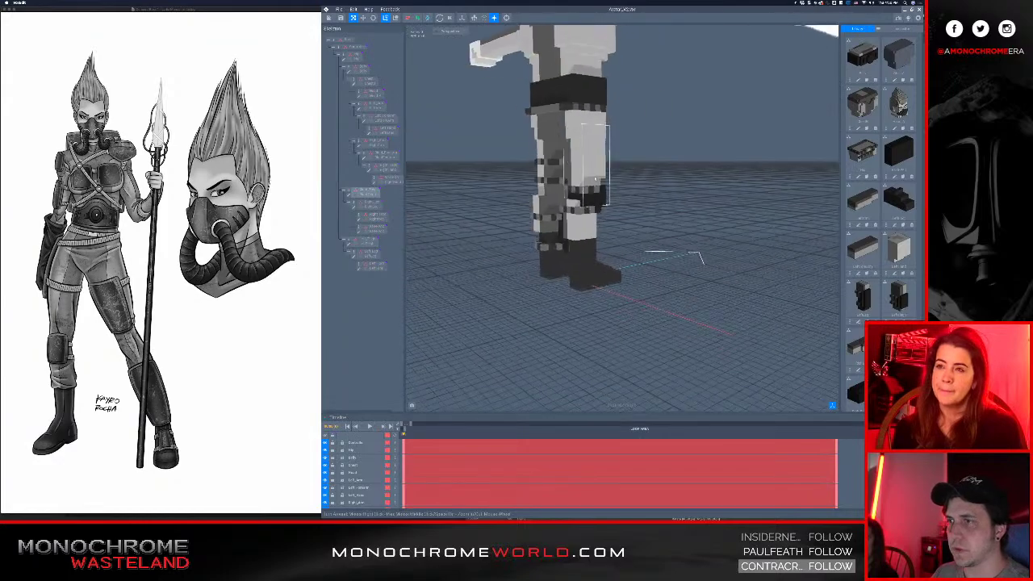
pyautogui.scroll(5, 587, 233)
pyautogui.click(588, 234)
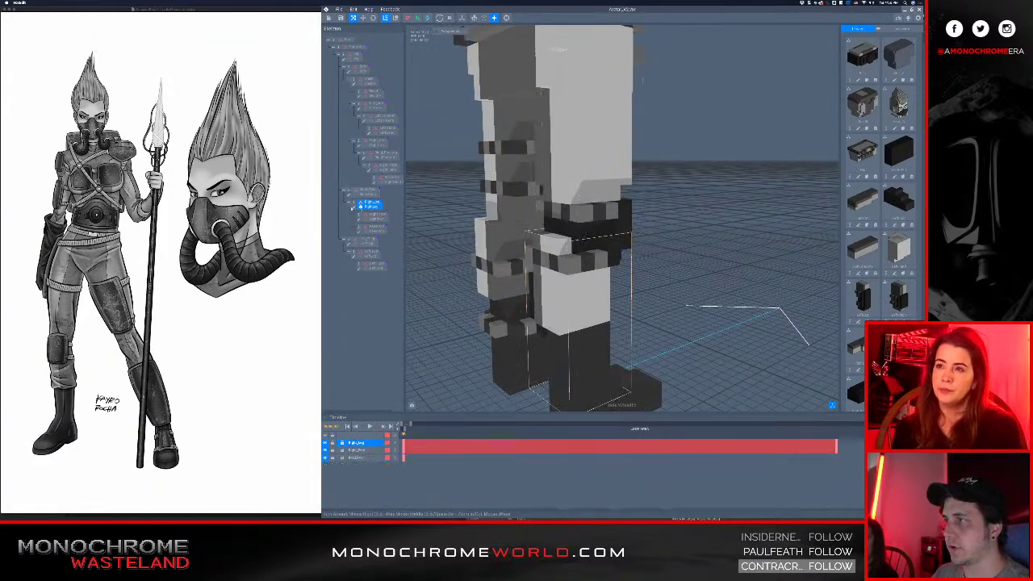
pyautogui.click(354, 209)
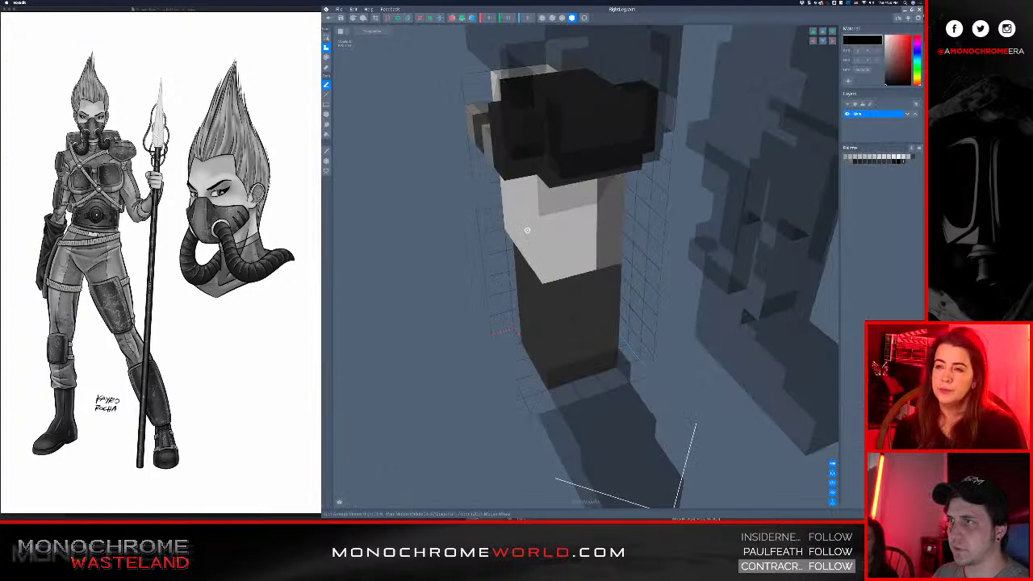
# - Paint the top row above the right lower leg's strap near-black around the back, and save on closing
pyautogui.moveTo(526, 229); pyautogui.dragTo(509, 171, button='right')
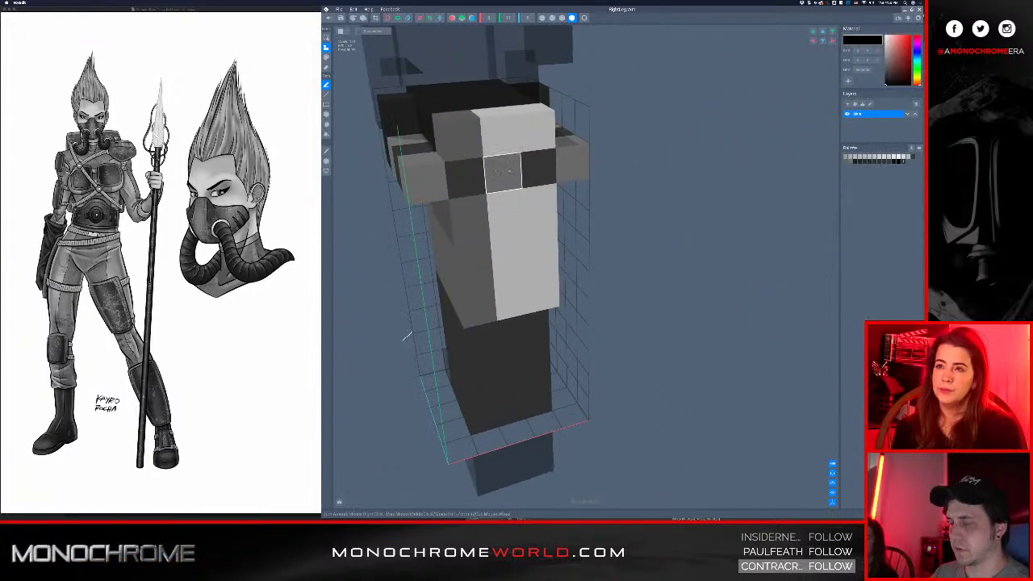
pyautogui.click(460, 129)
pyautogui.click(498, 134)
pyautogui.click(534, 129)
pyautogui.moveTo(537, 128)
pyautogui.mouseDown(button='right')
pyautogui.moveTo(528, 123)
pyautogui.moveTo(536, 144)
pyautogui.moveTo(522, 176)
pyautogui.moveTo(574, 161)
pyautogui.mouseUp(button='right')
pyautogui.scroll(-4, 522, 176)
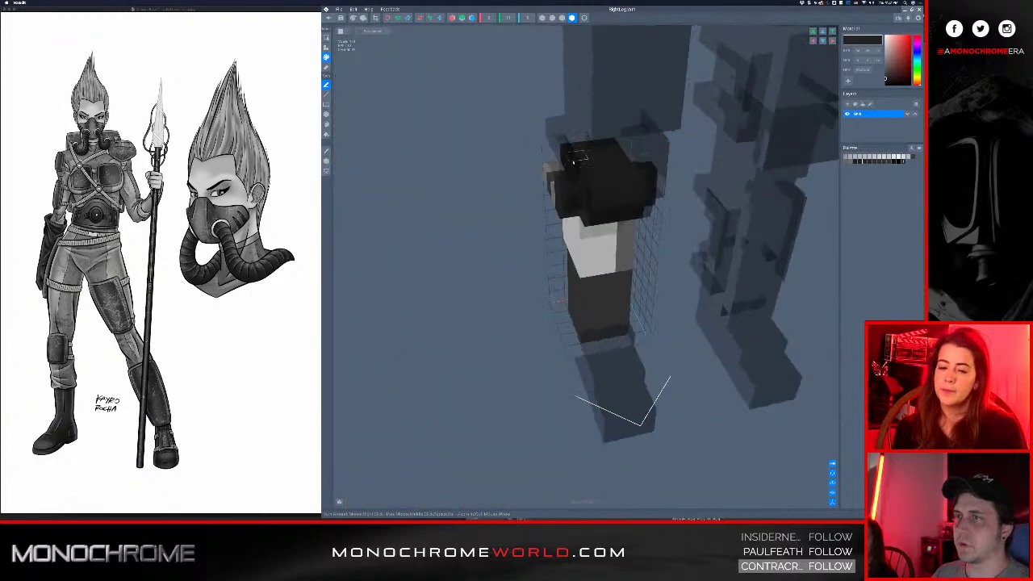
pyautogui.click(330, 17)
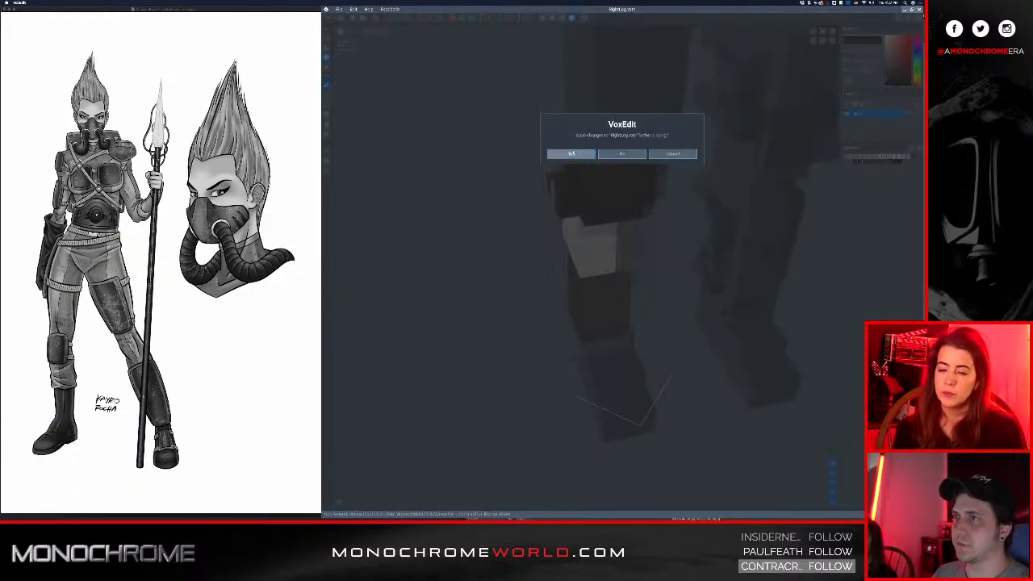
pyautogui.click(571, 154)
# - Examine the assembled character from the front, from the updated legs up to the torso
pyautogui.scroll(6, 591, 170)
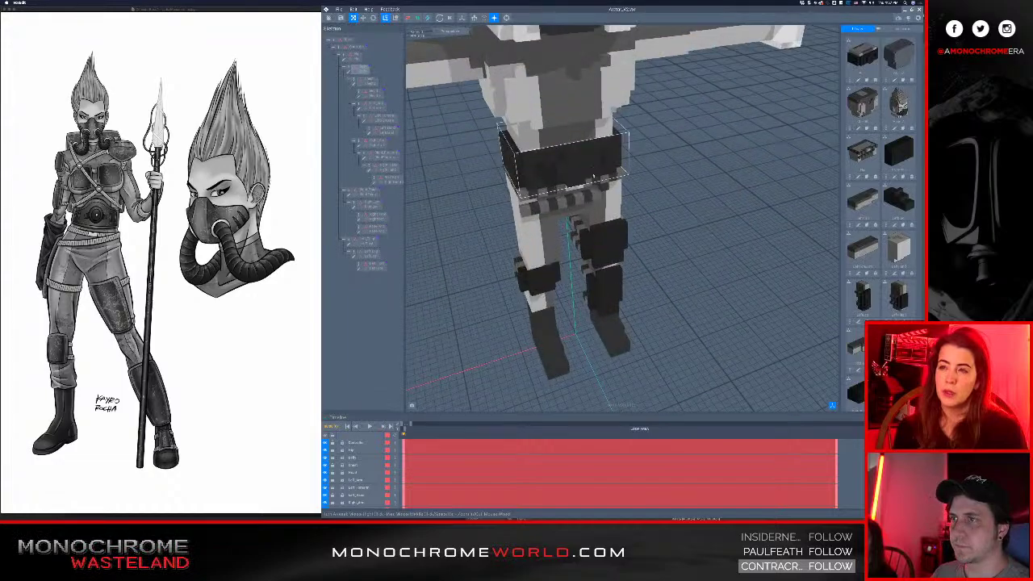
pyautogui.moveTo(591, 170)
pyautogui.mouseDown(button='right')
pyautogui.moveTo(617, 161)
pyautogui.moveTo(601, 157)
pyautogui.mouseUp(button='right')
pyautogui.scroll(-6, 617, 162)
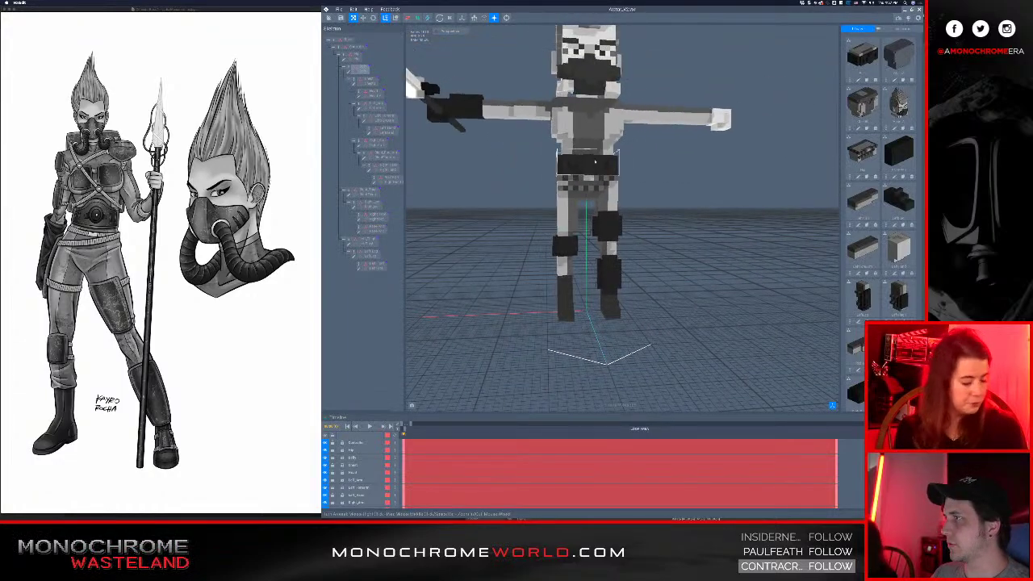
pyautogui.moveTo(597, 80); pyautogui.dragTo(633, 169, button='middle')
pyautogui.scroll(2, 638, 236)
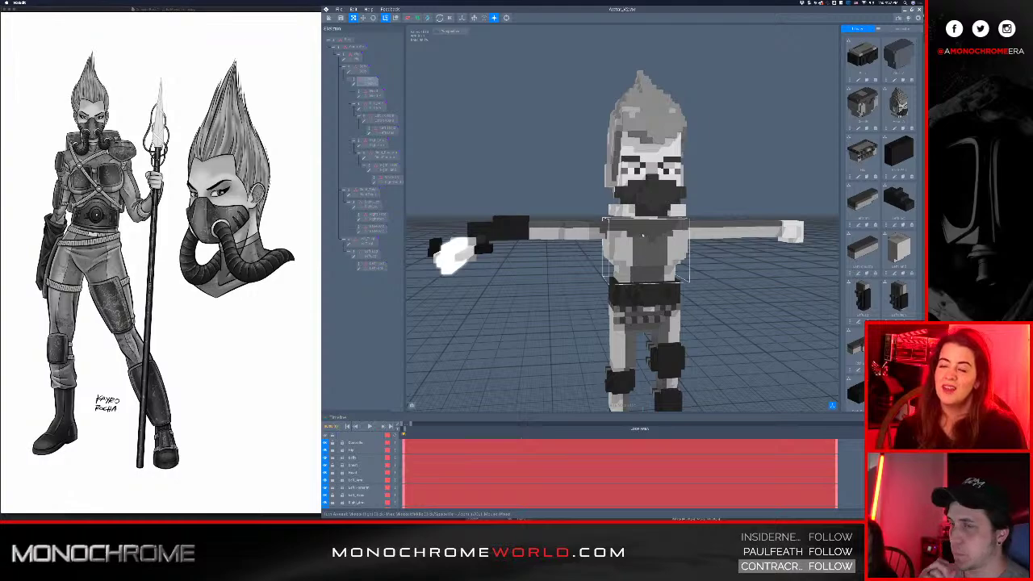
pyautogui.scroll(6, 643, 235)
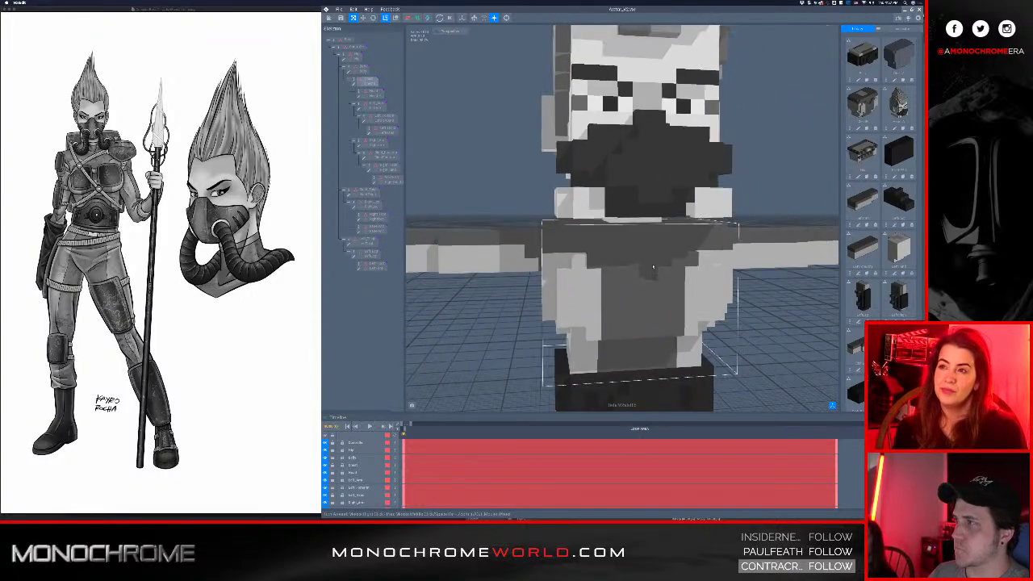
pyautogui.moveTo(654, 267); pyautogui.dragTo(641, 247, button='middle')
pyautogui.scroll(-3, 640, 246)
pyautogui.moveTo(609, 245); pyautogui.dragTo(631, 237, button='right')
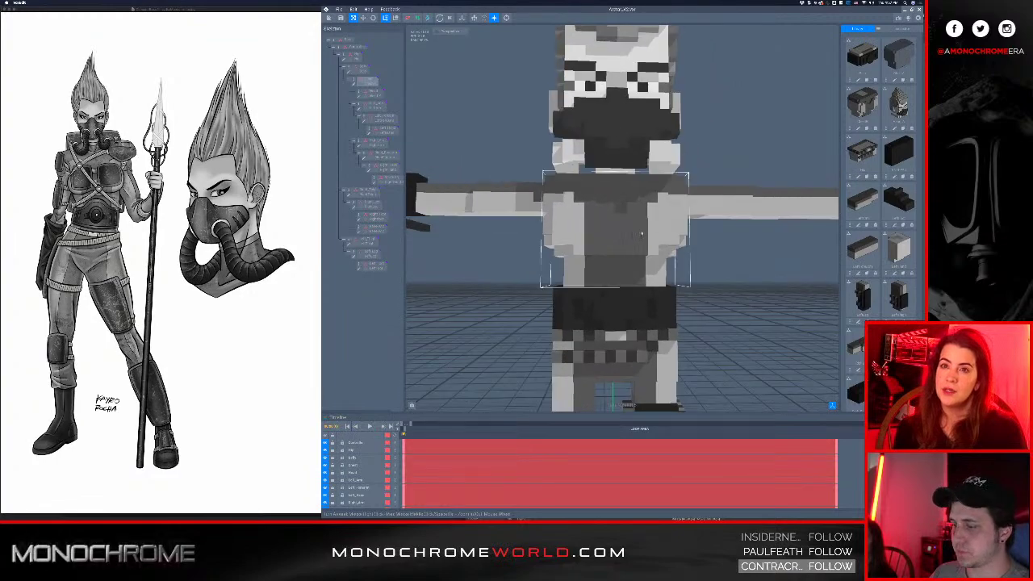
# - Open the chest object for voxel editing and view it from the front
pyautogui.click(641, 233)
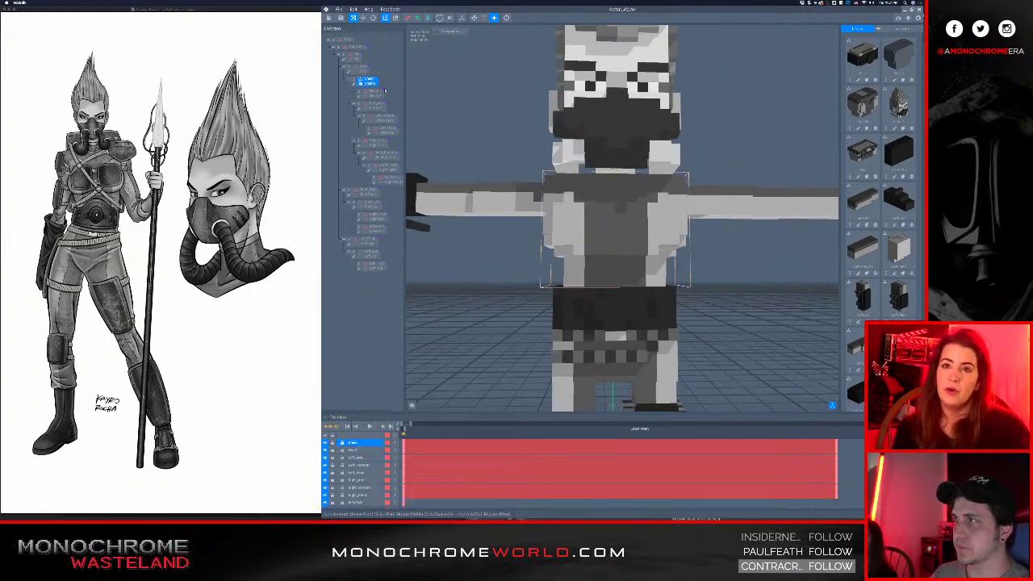
pyautogui.click(353, 84)
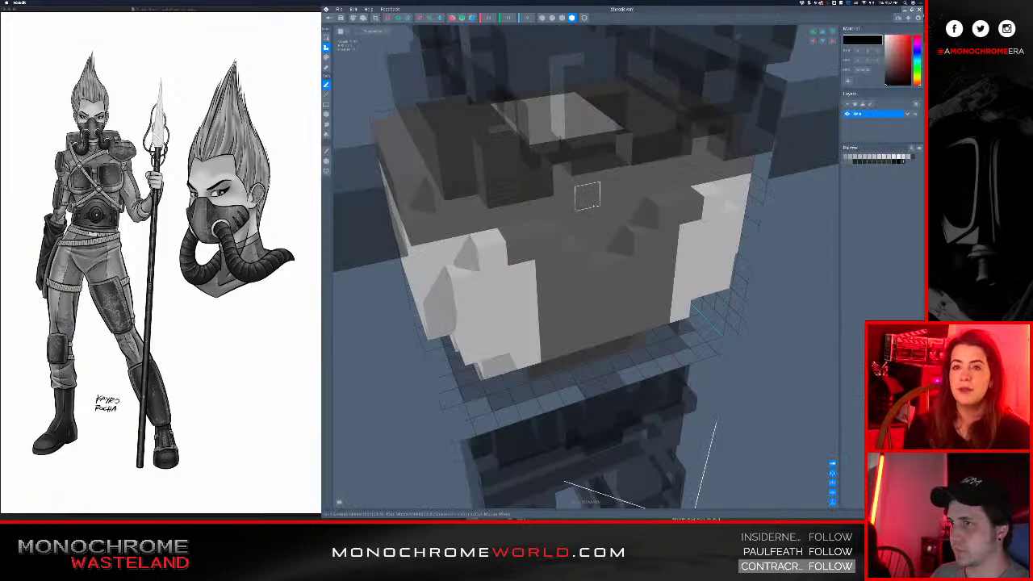
pyautogui.moveTo(595, 205)
pyautogui.mouseDown(button='right')
pyautogui.moveTo(580, 192)
pyautogui.moveTo(601, 203)
pyautogui.mouseUp(button='right')
pyautogui.scroll(-2, 581, 191)
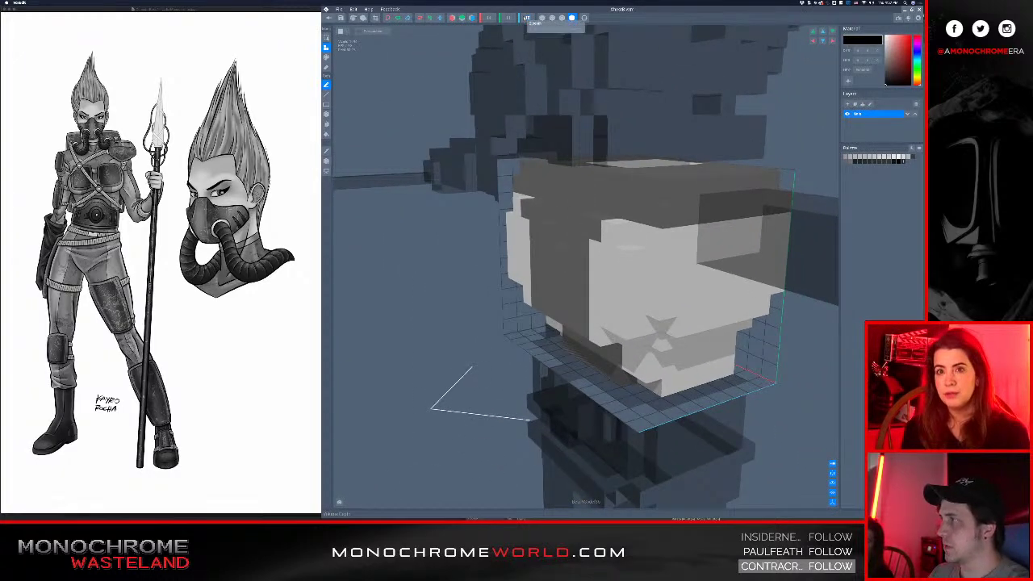
pyautogui.moveTo(581, 281)
pyautogui.mouseDown(button='right')
pyautogui.moveTo(572, 258)
pyautogui.moveTo(594, 268)
pyautogui.mouseUp(button='right')
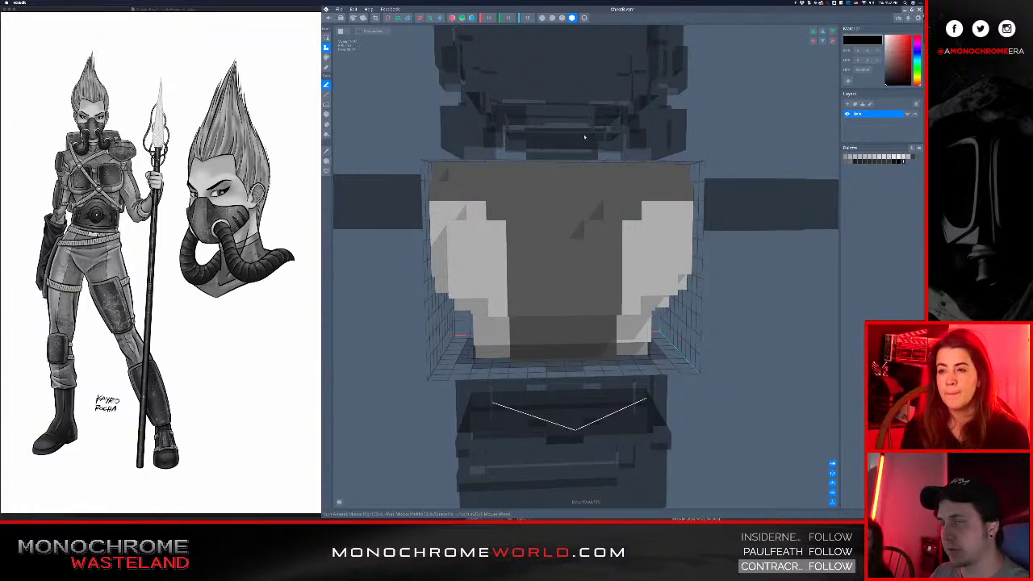
# - Force quit the frozen VoxEdit application
pyautogui.press('alt+super+Escape')
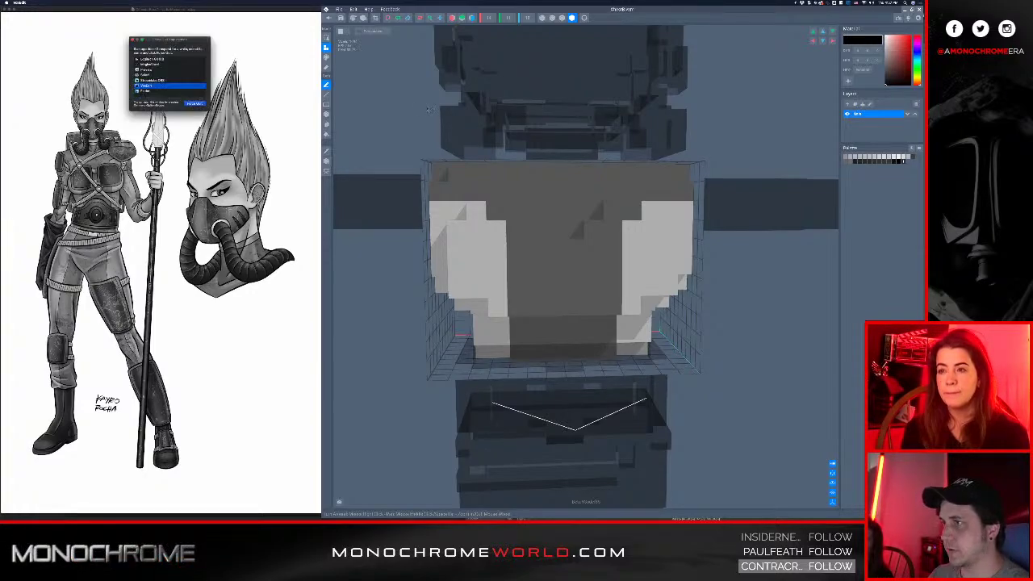
pyautogui.press('Return')
pyautogui.press('Return')
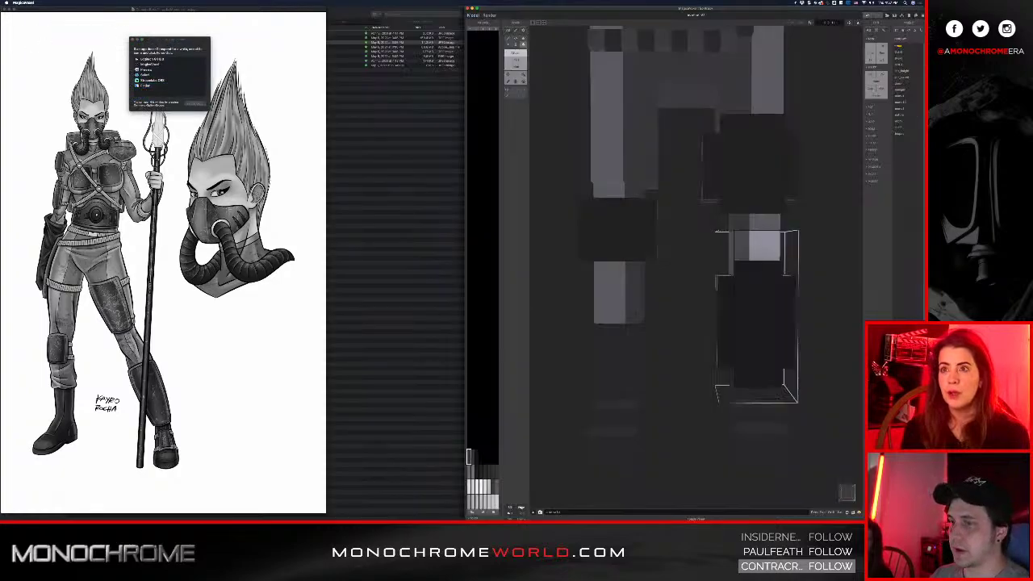
# - Relaunch VoxEdit and open the character project in the animator
pyautogui.moveTo(523, 518)
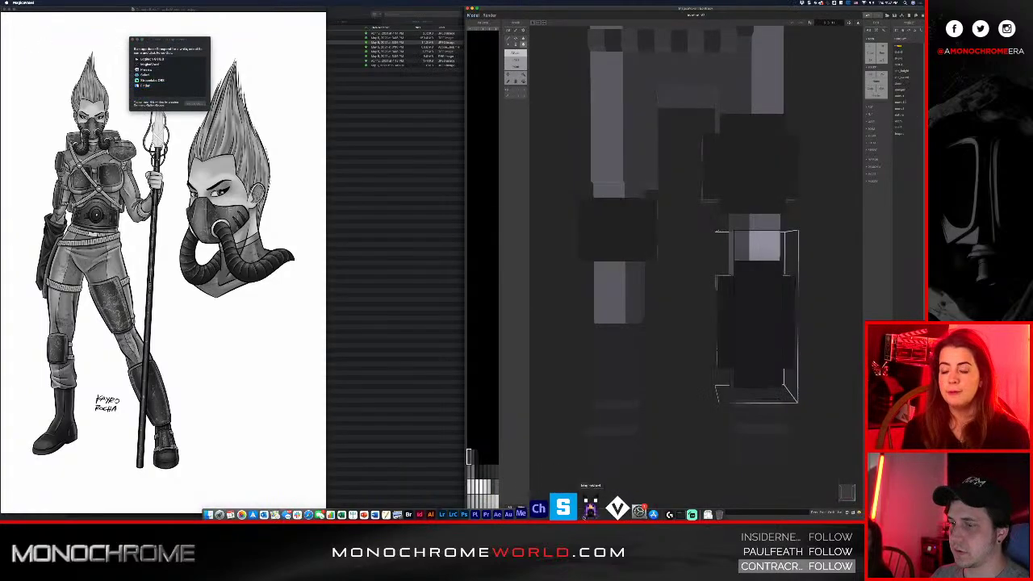
pyautogui.click(594, 508)
pyautogui.click(593, 507)
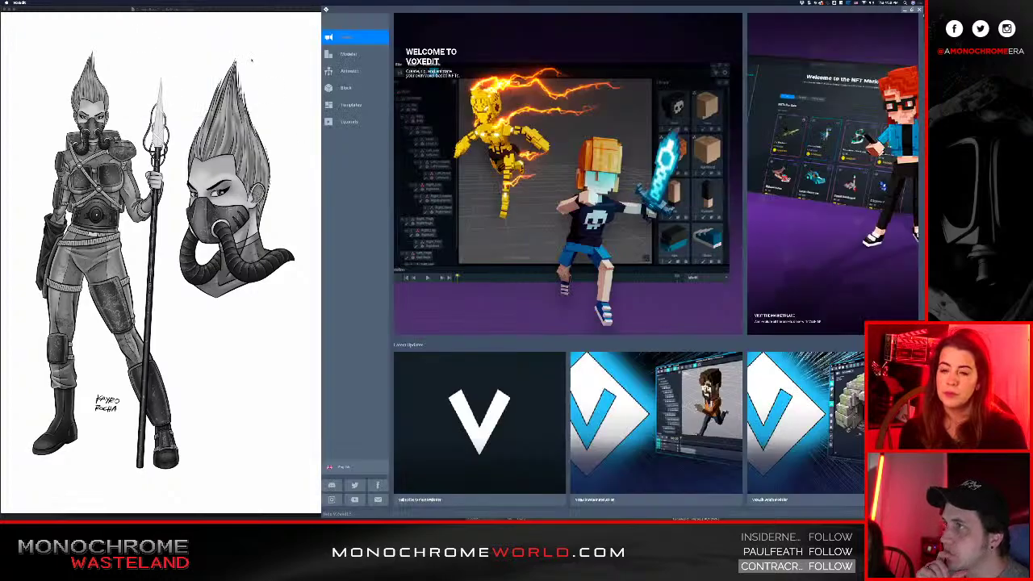
pyautogui.click(350, 71)
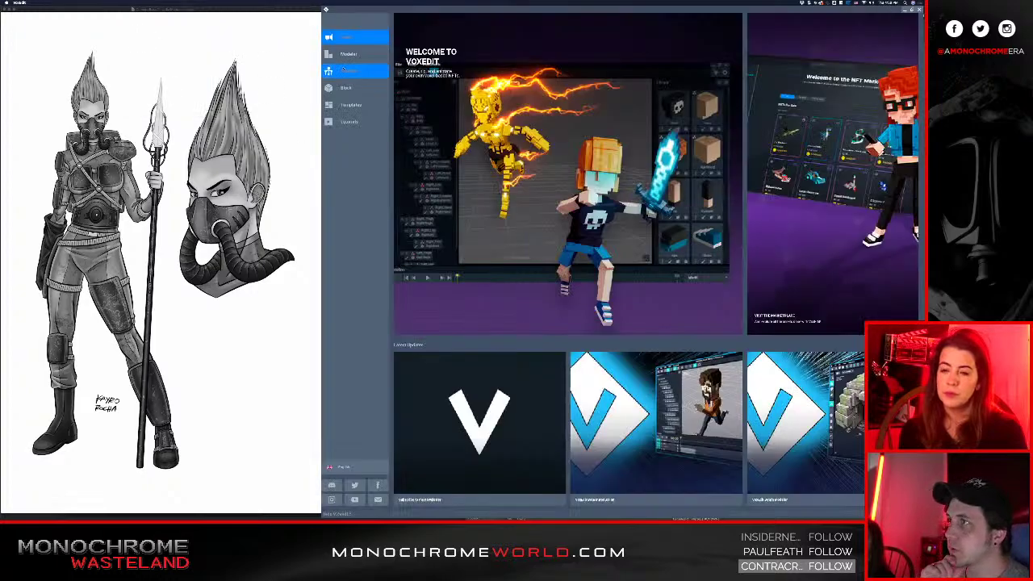
pyautogui.click(429, 109)
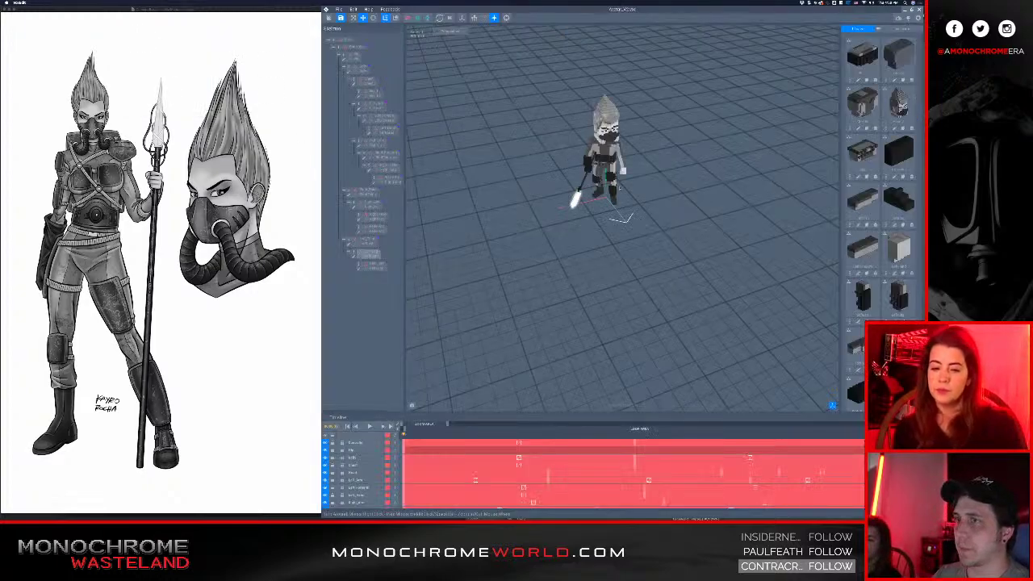
# - Select the assembled character's chest and open it for voxel editing again
pyautogui.moveTo(697, 183); pyautogui.dragTo(718, 245, button='middle')
pyautogui.scroll(5, 717, 246)
pyautogui.moveTo(719, 246); pyautogui.dragTo(492, 131, button='right')
pyautogui.moveTo(597, 252); pyautogui.dragTo(751, 263, button='right')
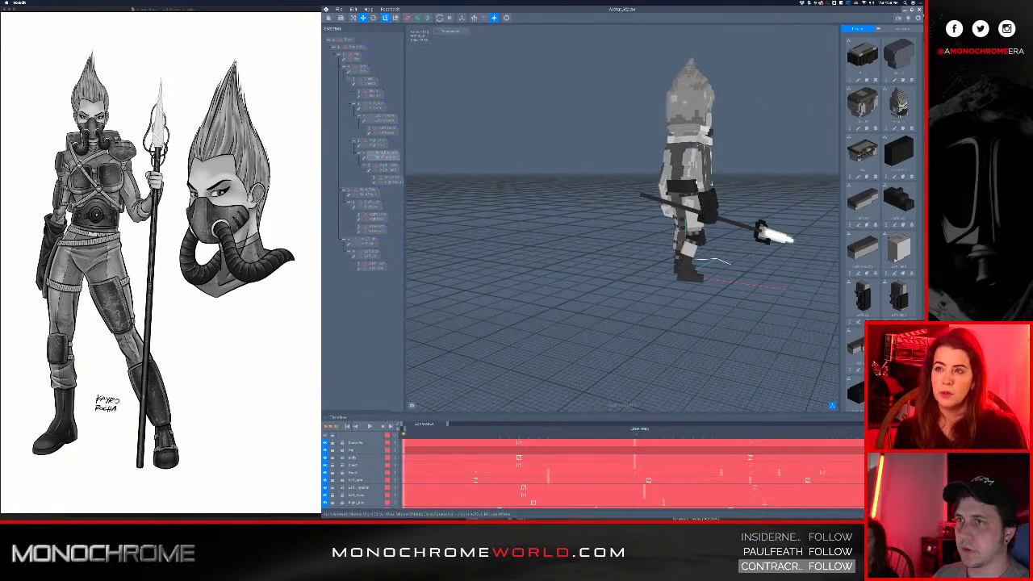
pyautogui.moveTo(713, 185); pyautogui.dragTo(601, 178, button='right')
pyautogui.moveTo(715, 159); pyautogui.dragTo(694, 173, button='right')
pyautogui.moveTo(726, 168); pyautogui.dragTo(659, 201, button='middle')
pyautogui.scroll(5, 659, 201)
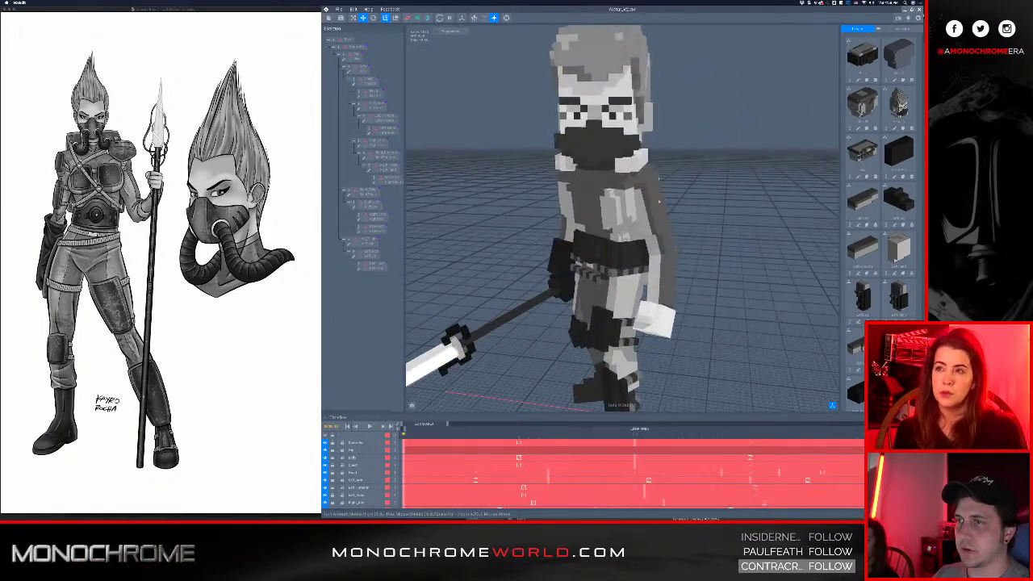
pyautogui.moveTo(628, 203); pyautogui.dragTo(691, 184, button='right')
pyautogui.scroll(4, 657, 192)
pyautogui.click(599, 199)
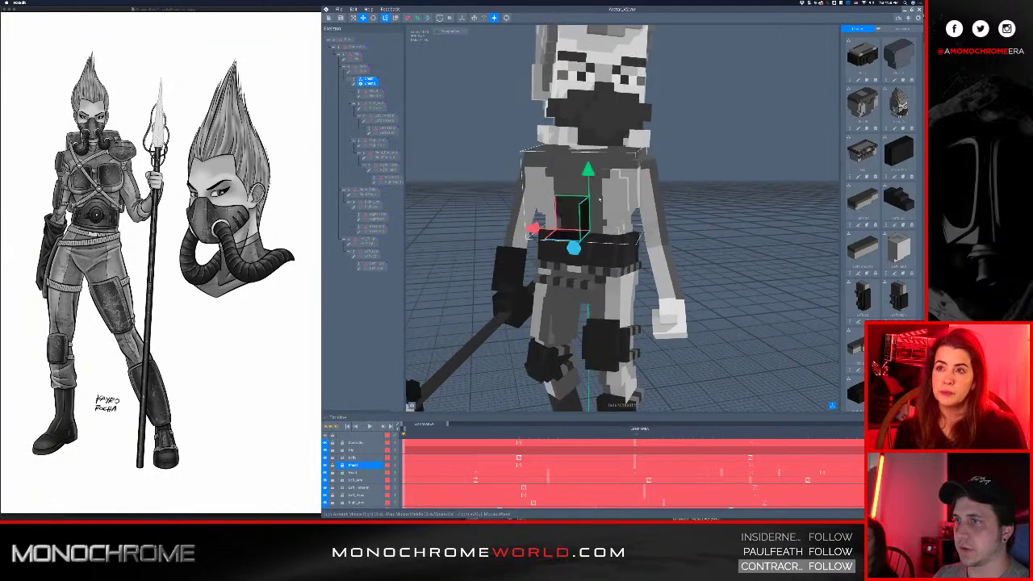
pyautogui.click(353, 84)
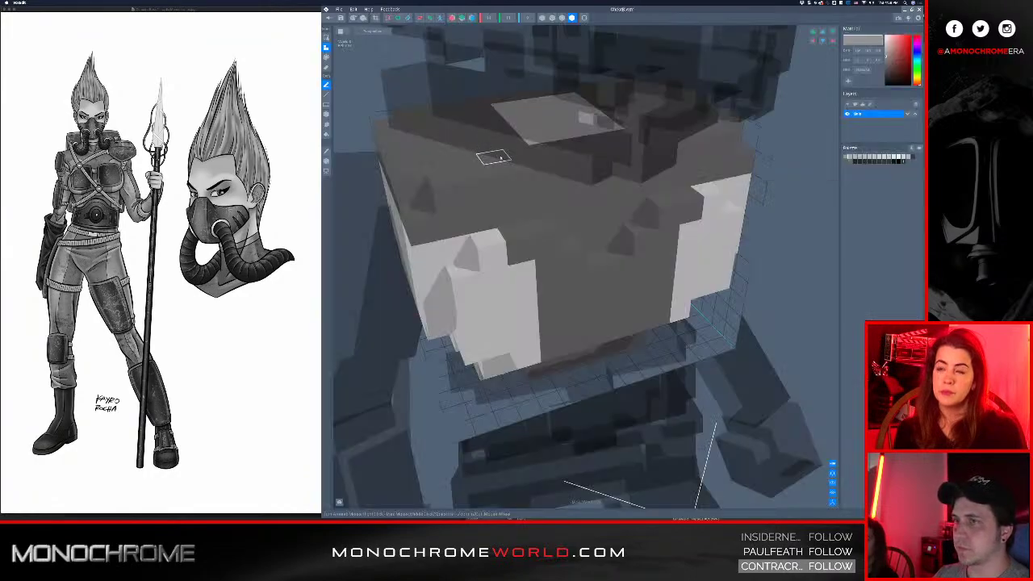
# - Set up near-black mirrored editing across the chest's width, and display the voxels with outlined edges
pyautogui.moveTo(543, 197); pyautogui.dragTo(583, 219, button='right')
pyautogui.scroll(-2, 576, 233)
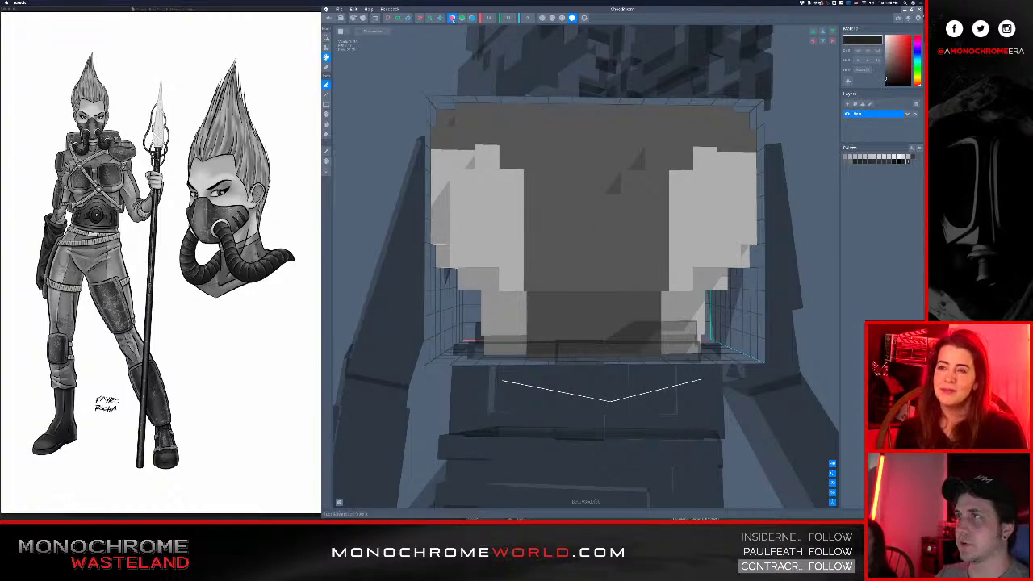
pyautogui.moveTo(550, 132); pyautogui.dragTo(557, 149, button='right')
pyautogui.click(563, 18)
pyautogui.moveTo(604, 110)
pyautogui.mouseDown(button='right')
pyautogui.moveTo(590, 105)
pyautogui.moveTo(592, 139)
pyautogui.mouseUp(button='right')
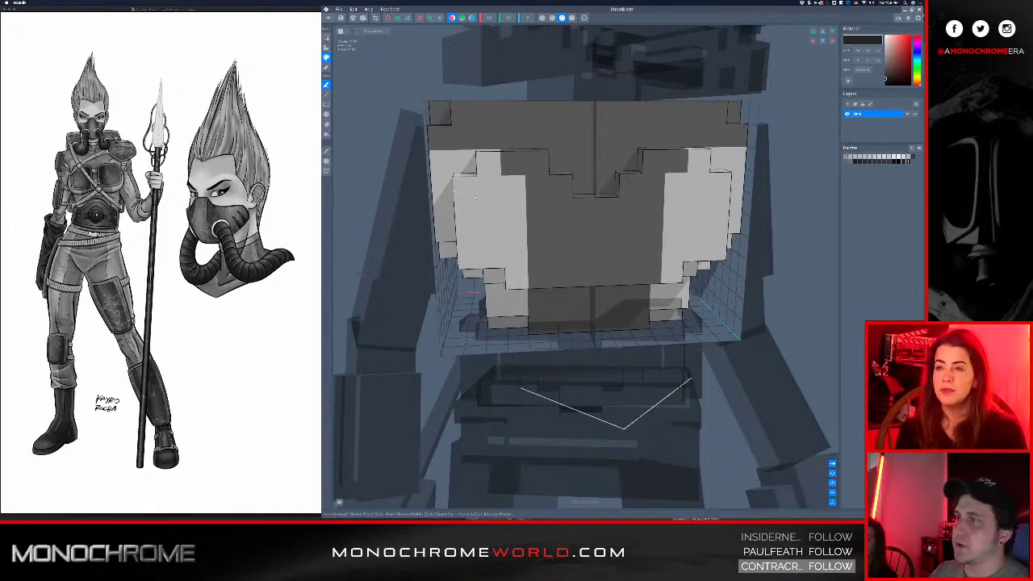
pyautogui.moveTo(465, 187)
pyautogui.mouseDown()
pyautogui.moveTo(517, 211)
pyautogui.moveTo(539, 255)
pyautogui.mouseUp()
pyautogui.press('super+z')
pyautogui.press('f')
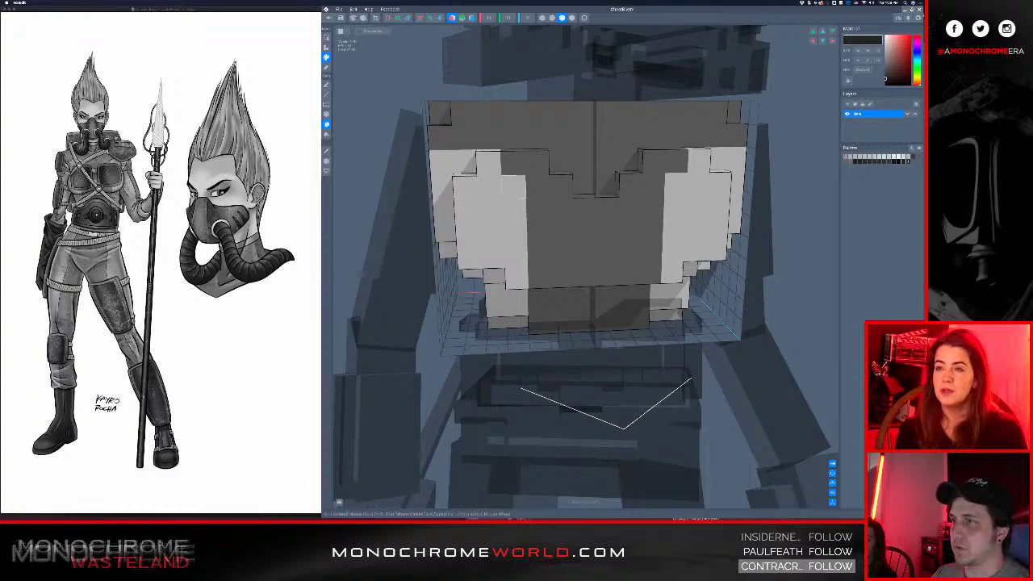
pyautogui.click(538, 232)
pyautogui.press('super+z')
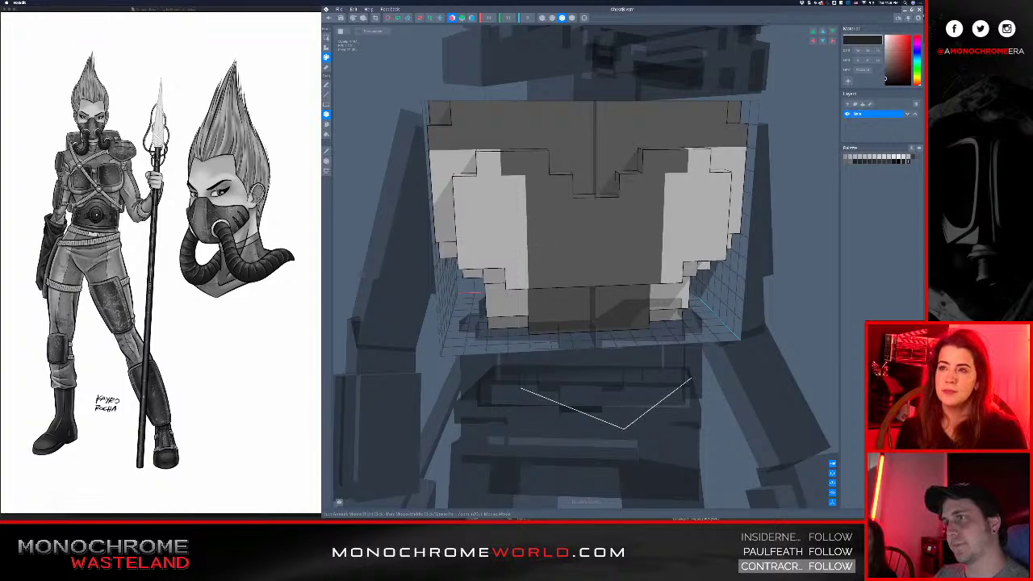
# - Try mirrored near-black rectangular plates over both sides of the chest front, and undo them
pyautogui.moveTo(466, 187); pyautogui.dragTo(558, 257)
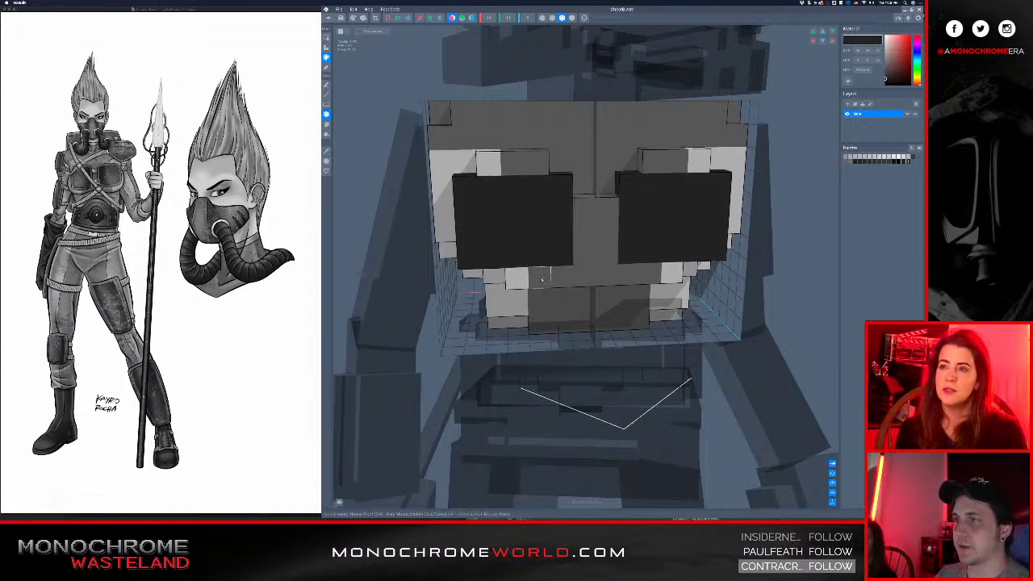
pyautogui.moveTo(529, 281); pyautogui.dragTo(530, 233, button='right')
pyautogui.scroll(-3, 505, 252)
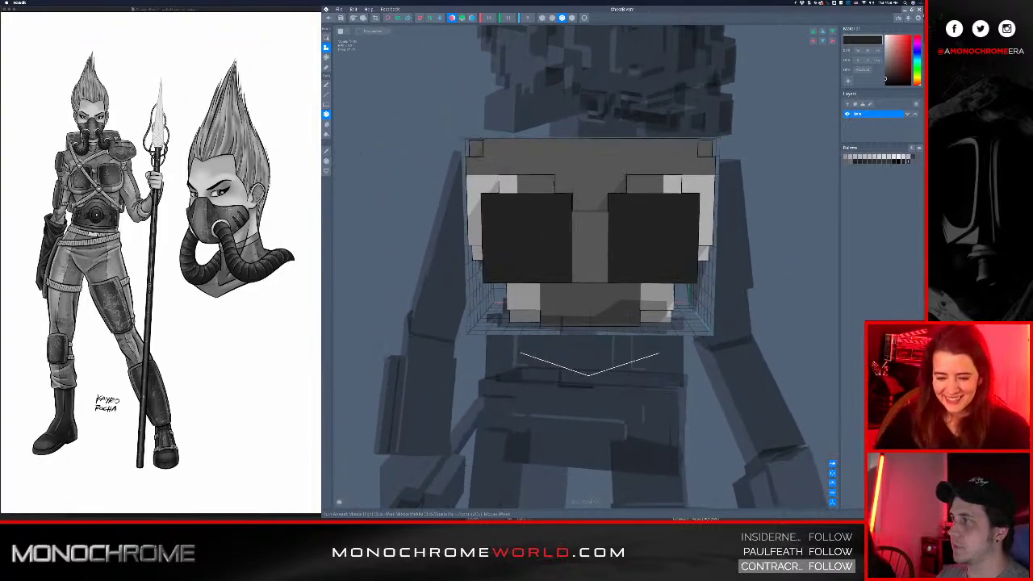
pyautogui.moveTo(530, 234); pyautogui.dragTo(508, 261, button='middle')
pyautogui.moveTo(504, 263); pyautogui.dragTo(534, 257, button='right')
pyautogui.press('super+z')
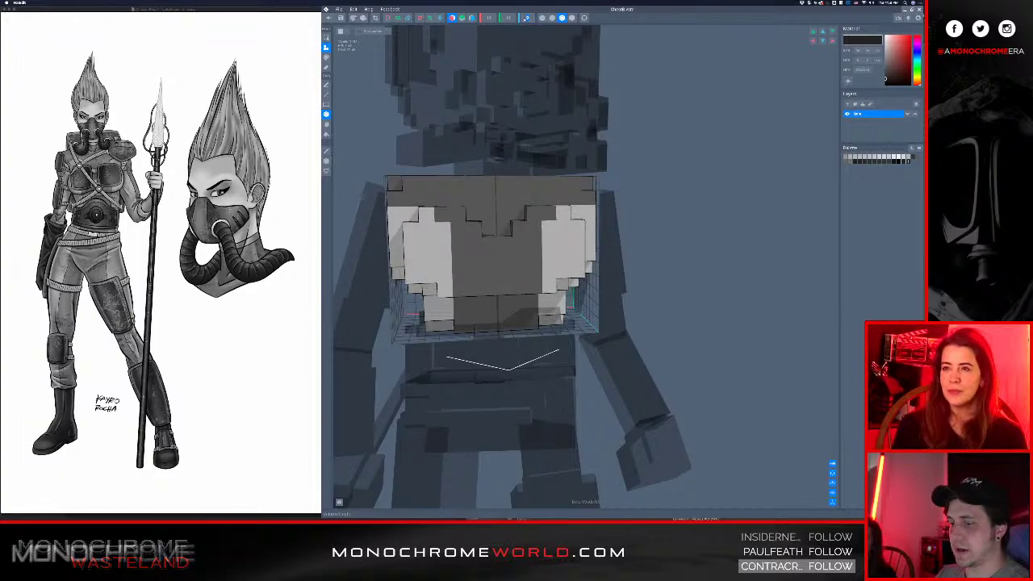
# - Increase the chest volume's depth and add mirrored near-black plates, 5 voxels wide and 4 high, to the chest front
pyautogui.click(525, 18)
pyautogui.scroll(3, 503, 188)
pyautogui.moveTo(506, 223); pyautogui.dragTo(599, 231, button='middle')
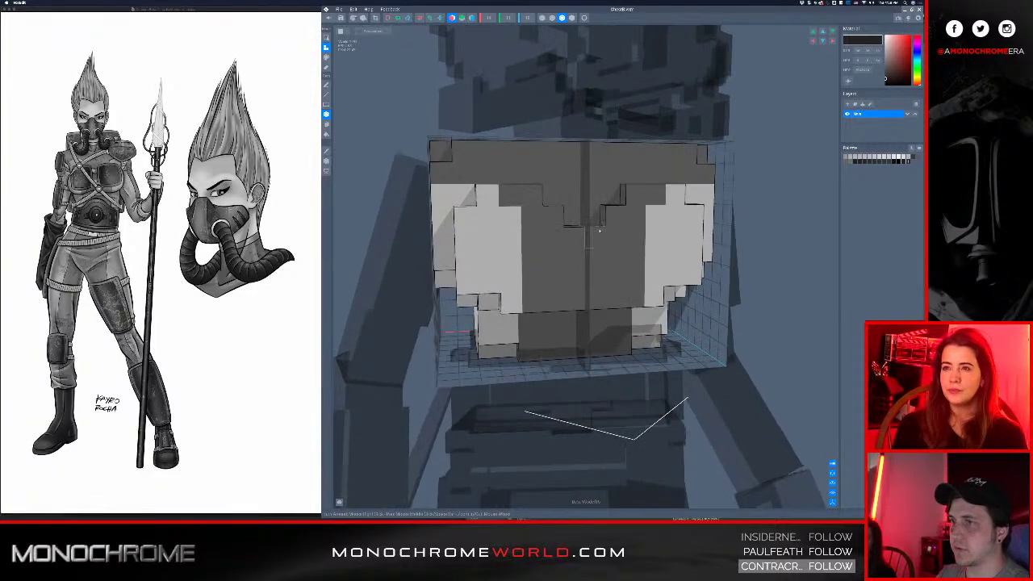
pyautogui.moveTo(615, 215); pyautogui.dragTo(692, 276)
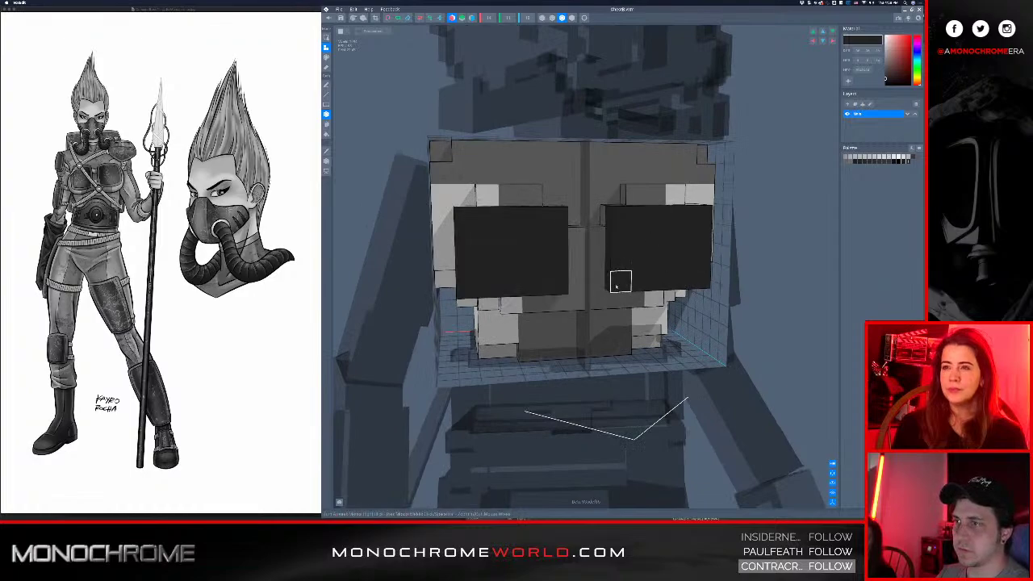
# - Extend both chest plates downward with one more row of near-black voxels along their lower edges
pyautogui.moveTo(591, 299); pyautogui.dragTo(588, 297, button='right')
pyautogui.click(553, 288)
pyautogui.click(532, 296)
pyautogui.click(511, 294)
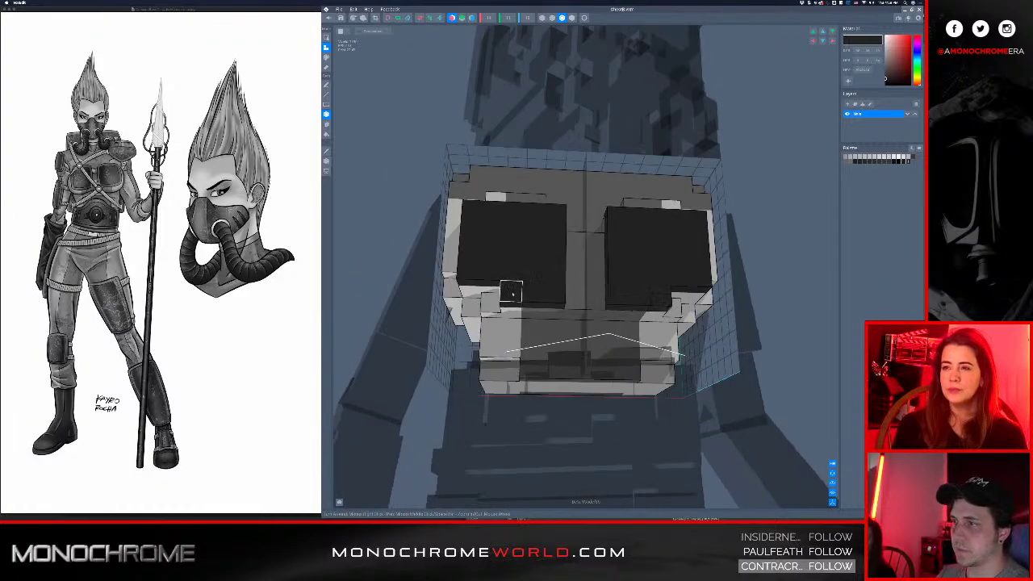
pyautogui.moveTo(511, 293); pyautogui.dragTo(498, 272, button='right')
pyautogui.click(491, 288)
pyautogui.click(480, 286)
pyautogui.scroll(-2, 497, 273)
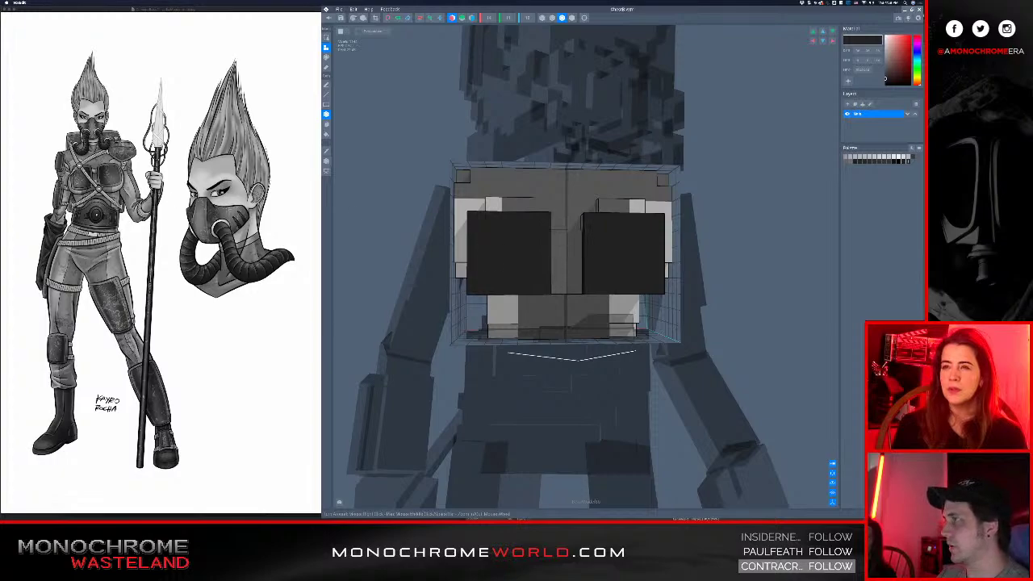
# - Try slightly different near-black shades for the chest plates
pyautogui.moveTo(549, 206); pyautogui.dragTo(722, 211, button='right')
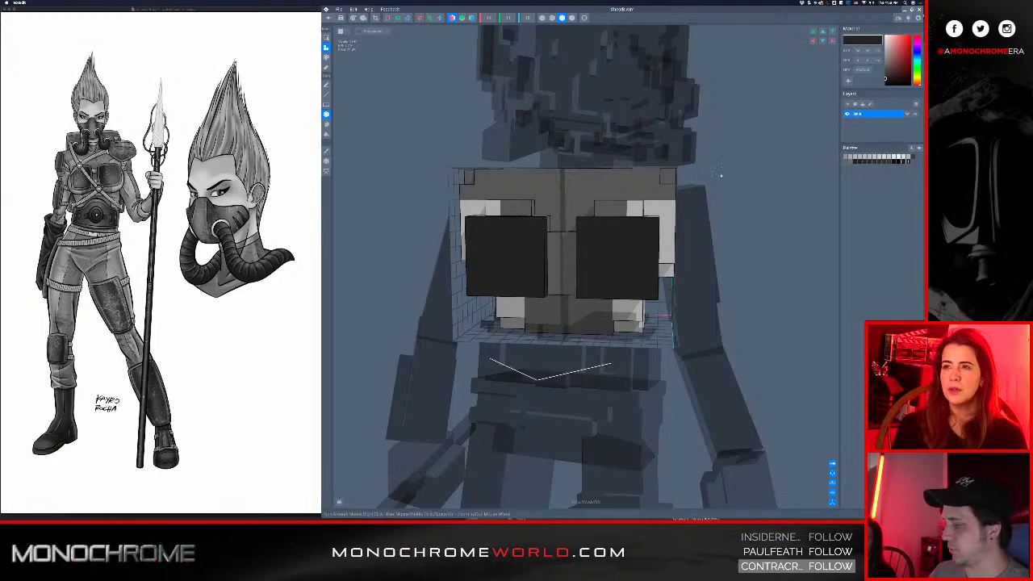
pyautogui.moveTo(633, 225)
pyautogui.mouseDown(button='right')
pyautogui.moveTo(645, 223)
pyautogui.moveTo(631, 233)
pyautogui.mouseUp(button='right')
pyautogui.moveTo(548, 244); pyautogui.dragTo(533, 224, button='right')
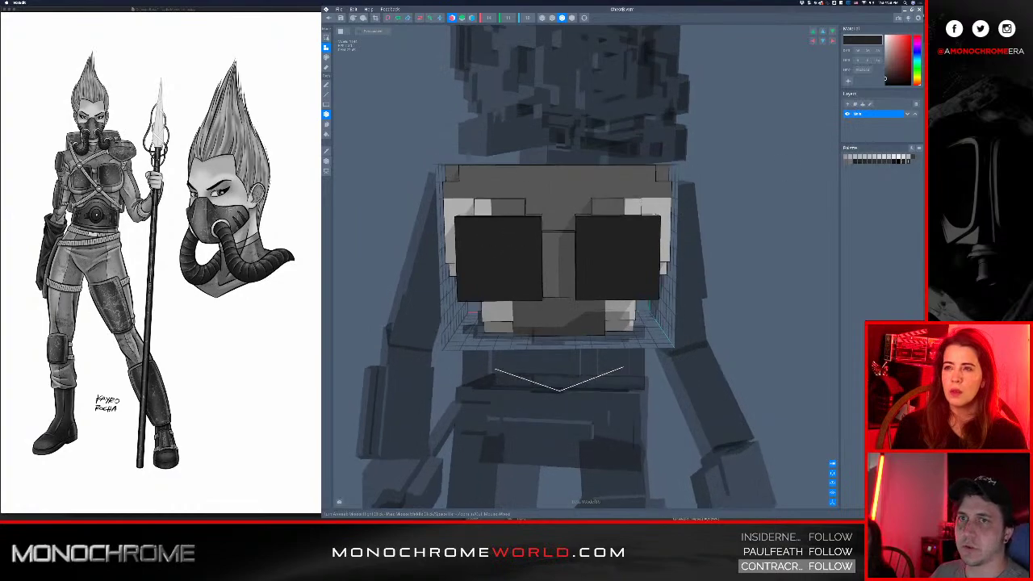
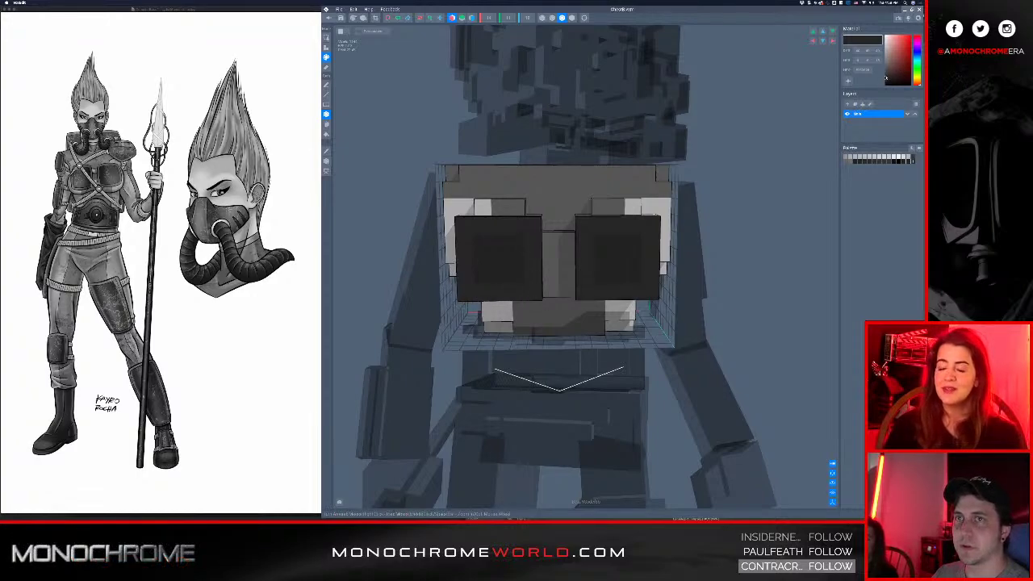
pyautogui.click(886, 77)
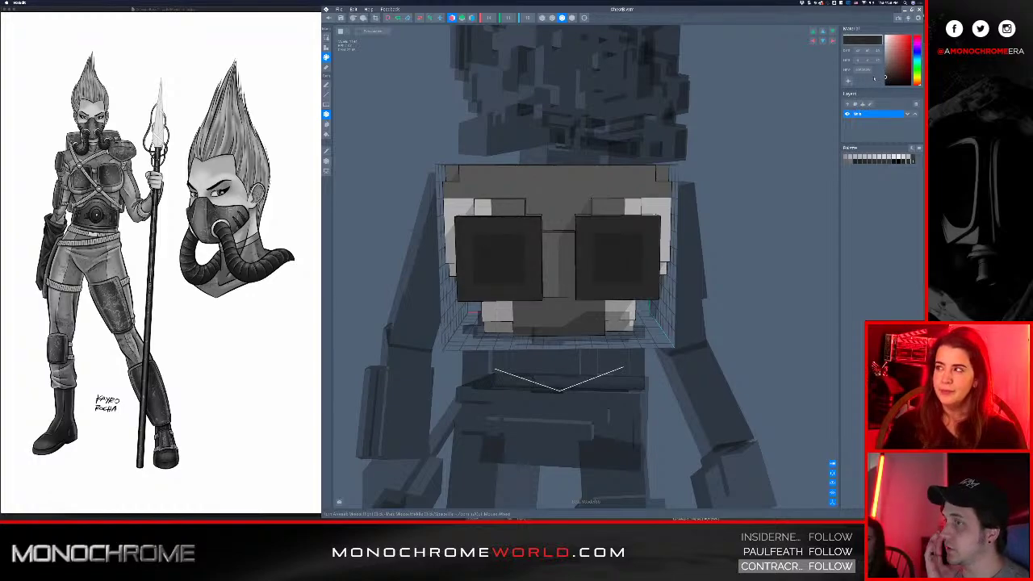
pyautogui.moveTo(874, 79); pyautogui.dragTo(864, 79)
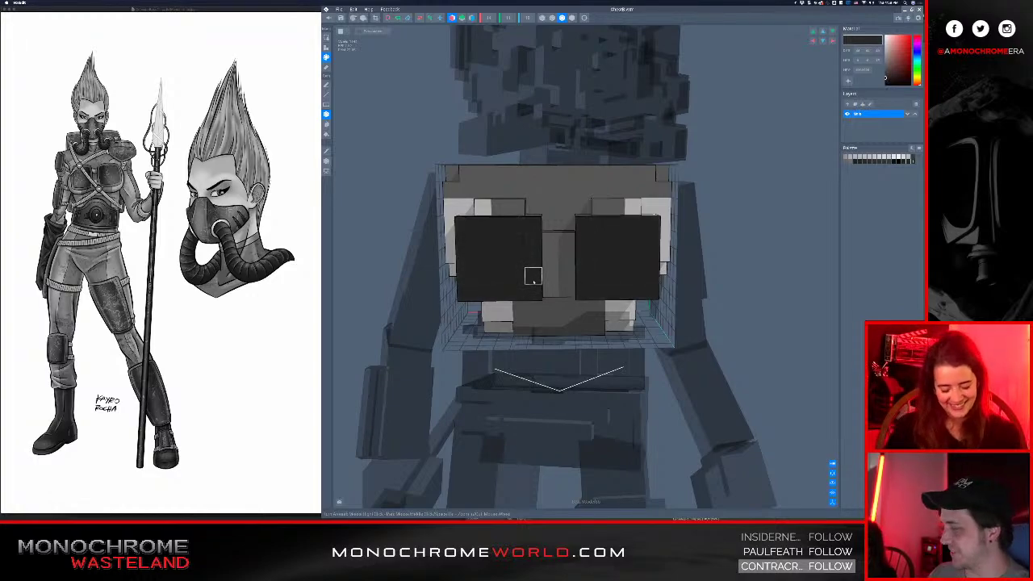
# - Extend both chest plates by one row at the top and bottom, and by one column on their outer sides
pyautogui.moveTo(533, 282); pyautogui.dragTo(533, 277, button='right')
pyautogui.scroll(3, 533, 277)
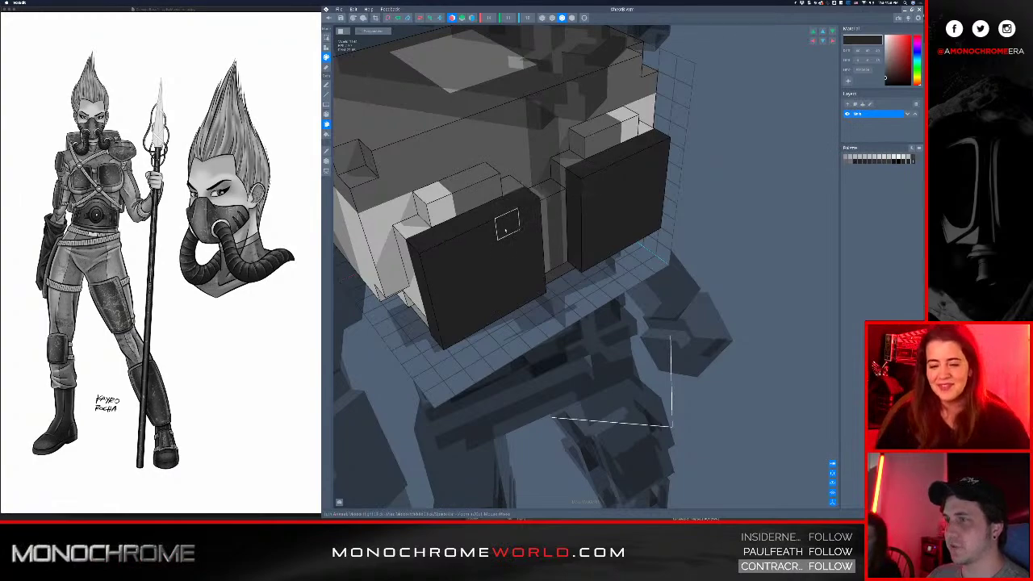
pyautogui.press('a')
pyautogui.click(522, 201)
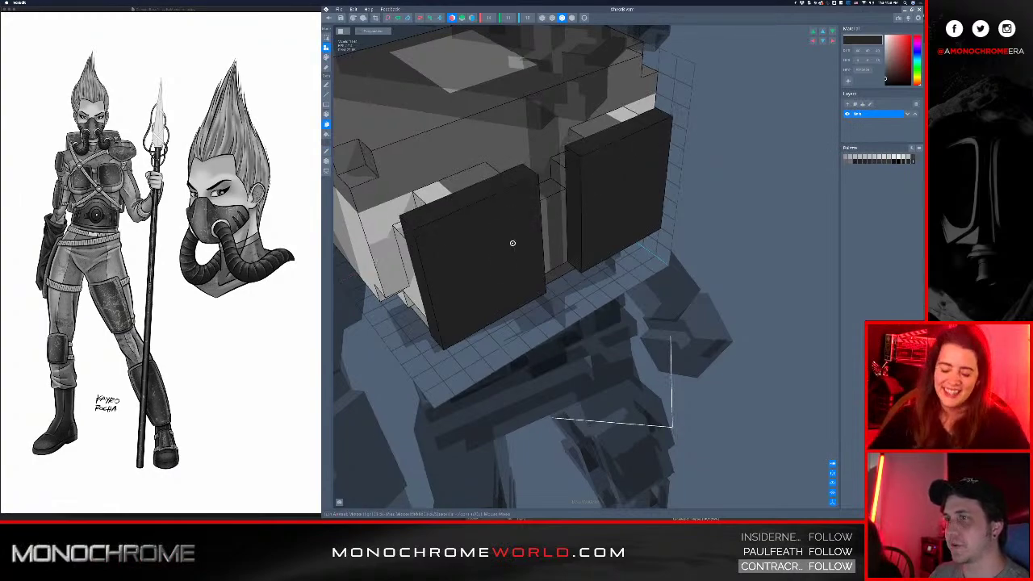
pyautogui.moveTo(512, 243); pyautogui.dragTo(512, 238, button='right')
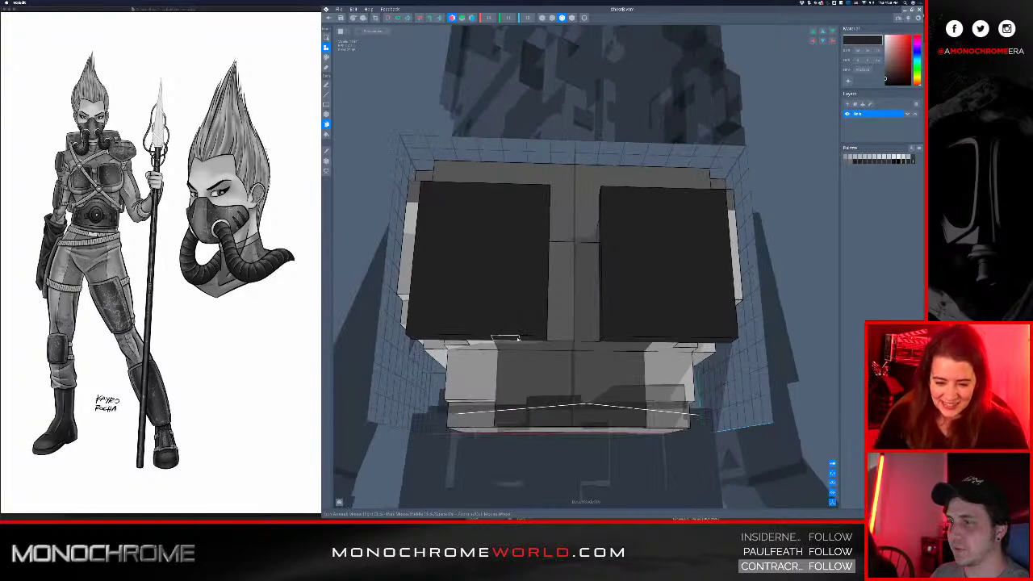
pyautogui.click(517, 338)
pyautogui.moveTo(479, 323); pyautogui.dragTo(448, 288, button='right')
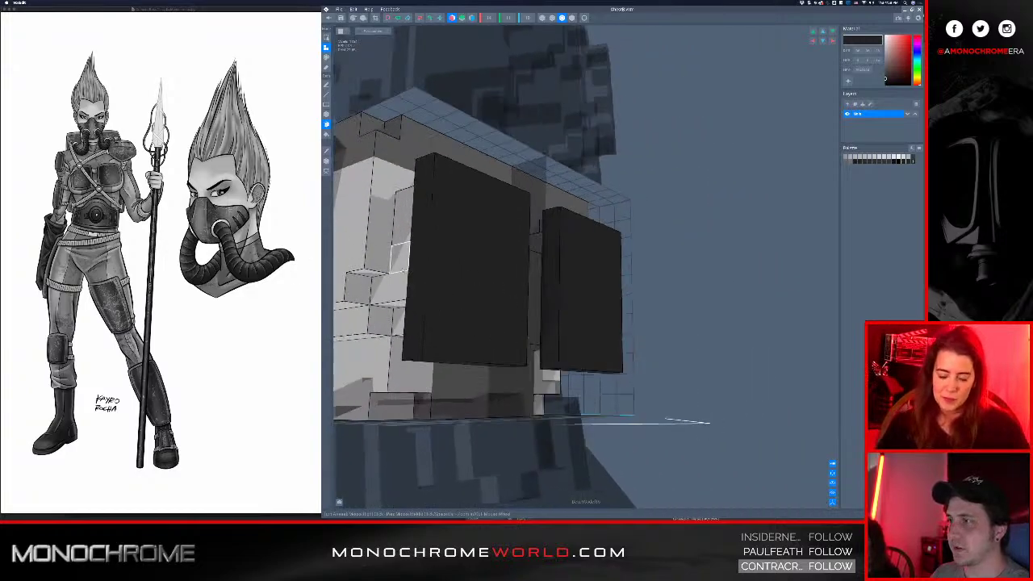
pyautogui.moveTo(400, 257); pyautogui.dragTo(462, 301, button='right')
pyautogui.scroll(-3, 460, 291)
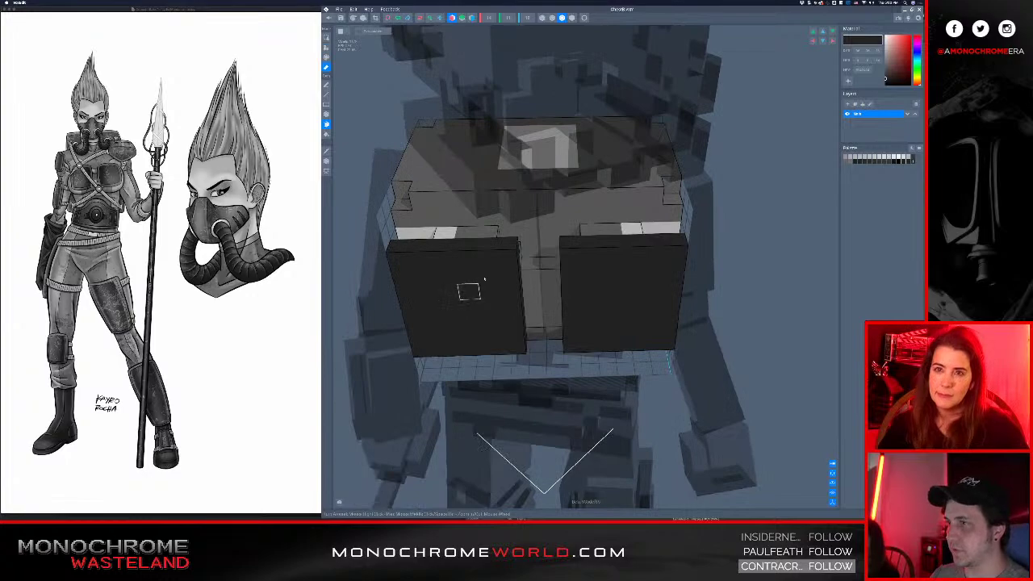
# - Notch both chest plates by removing one voxel from each of their top and bottom corners
pyautogui.click(326, 114)
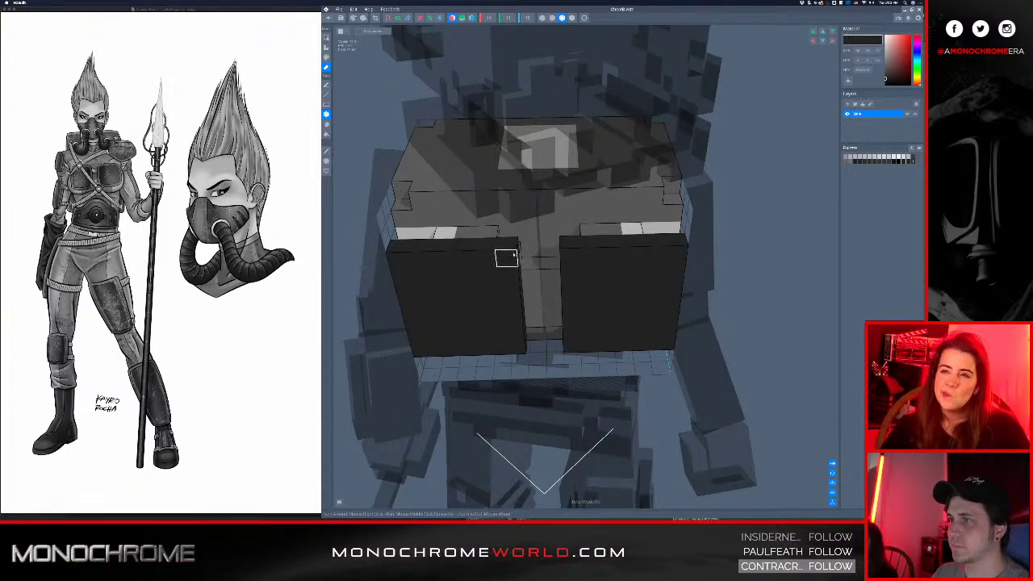
pyautogui.moveTo(473, 265); pyautogui.dragTo(442, 258, button='right')
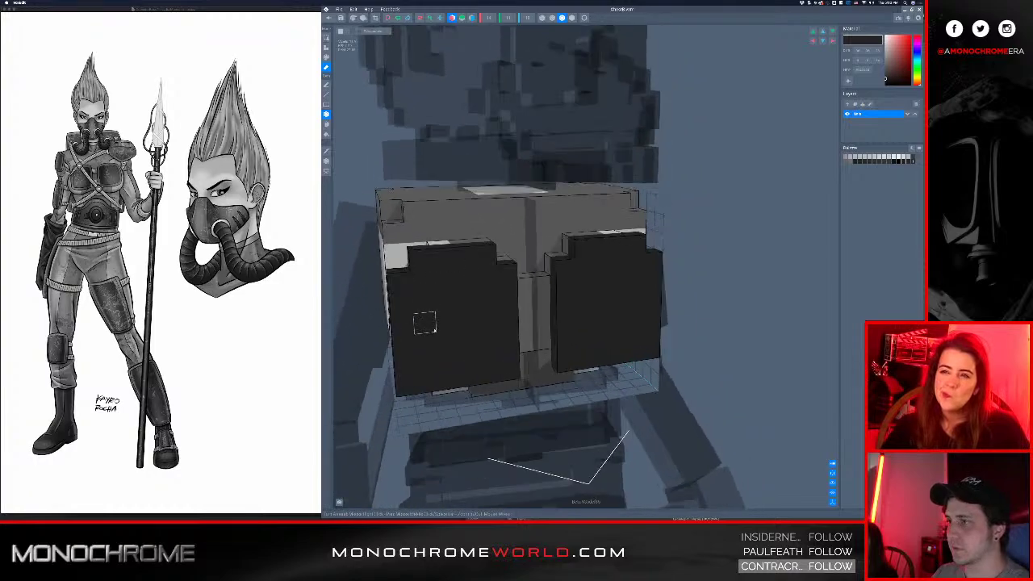
pyautogui.moveTo(422, 315); pyautogui.dragTo(445, 321, button='right')
pyautogui.moveTo(407, 385); pyautogui.dragTo(508, 385)
pyautogui.click(506, 366)
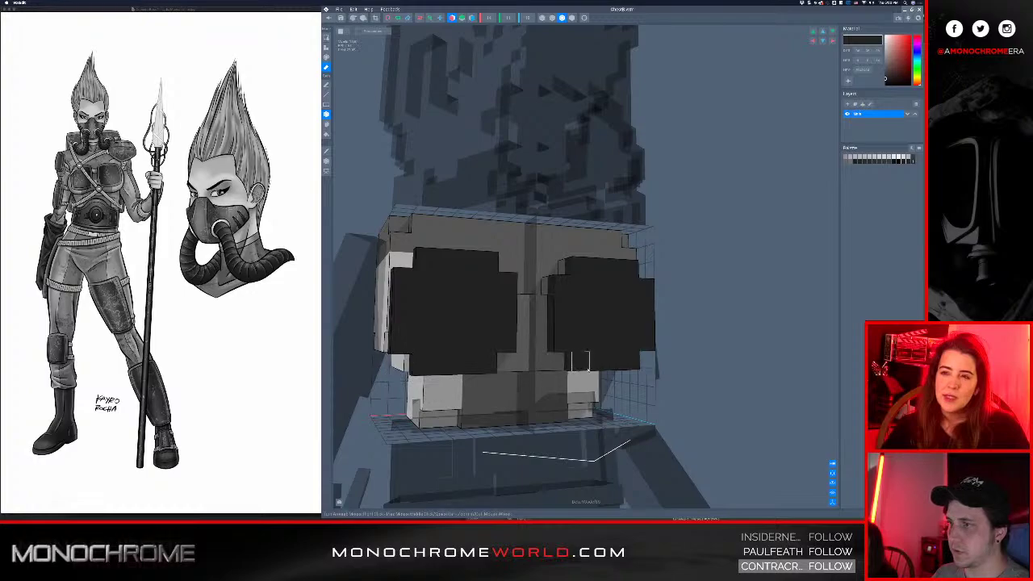
# - Try squared-off corners on both chest plates, then restore the single-voxel notches at every corner
pyautogui.moveTo(581, 362); pyautogui.dragTo(563, 346, button='right')
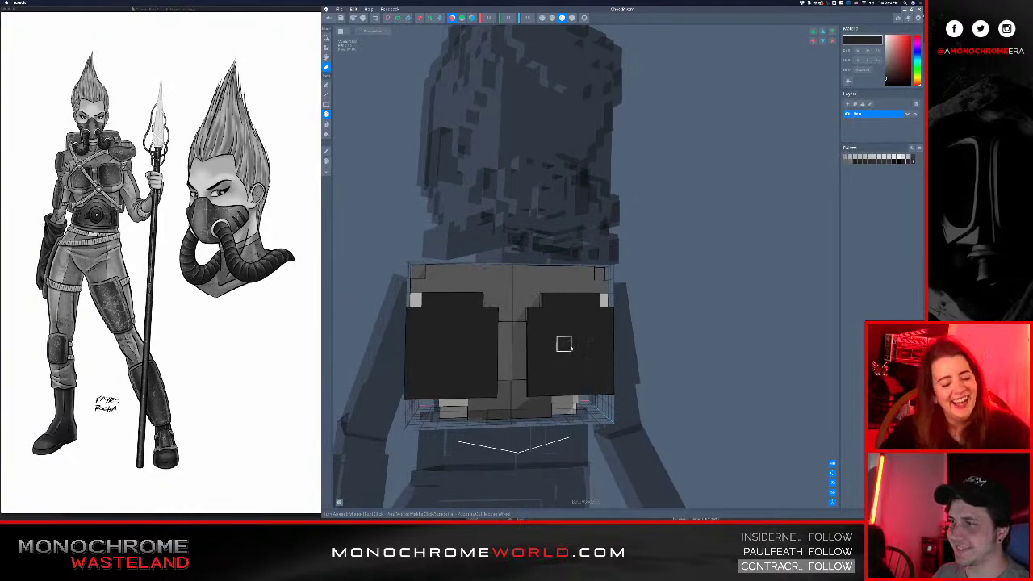
pyautogui.moveTo(503, 373); pyautogui.dragTo(490, 387, button='right')
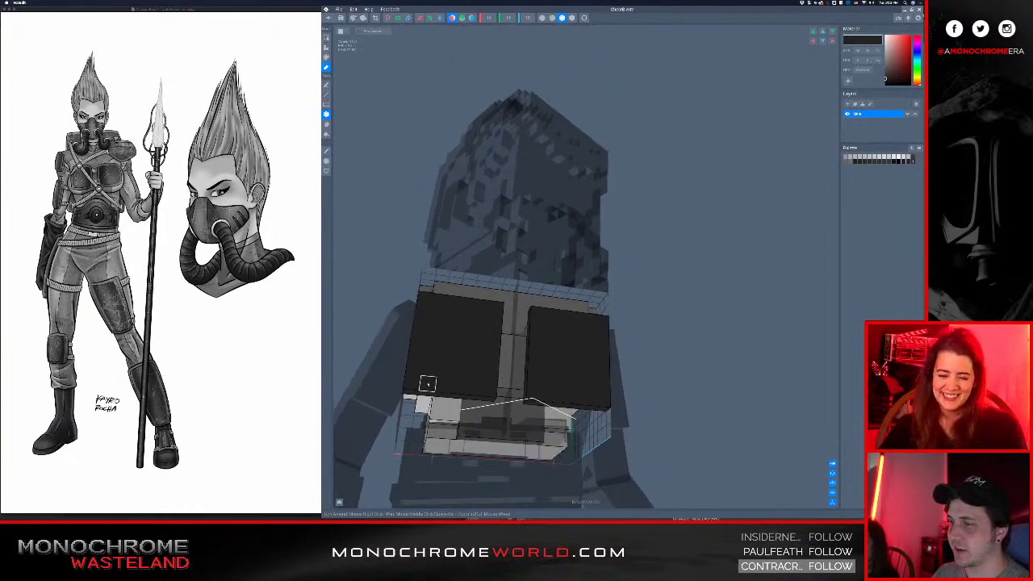
pyautogui.moveTo(412, 385); pyautogui.dragTo(489, 393)
pyautogui.moveTo(492, 387)
pyautogui.mouseDown(button='right')
pyautogui.moveTo(518, 358)
pyautogui.moveTo(518, 369)
pyautogui.moveTo(537, 362)
pyautogui.mouseUp(button='right')
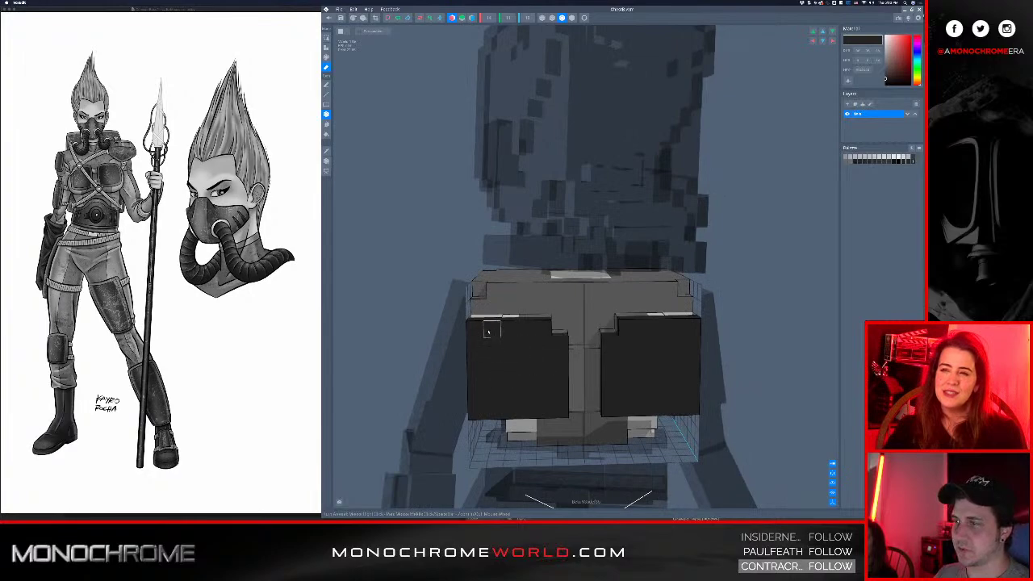
pyautogui.moveTo(489, 362); pyautogui.dragTo(524, 358, button='right')
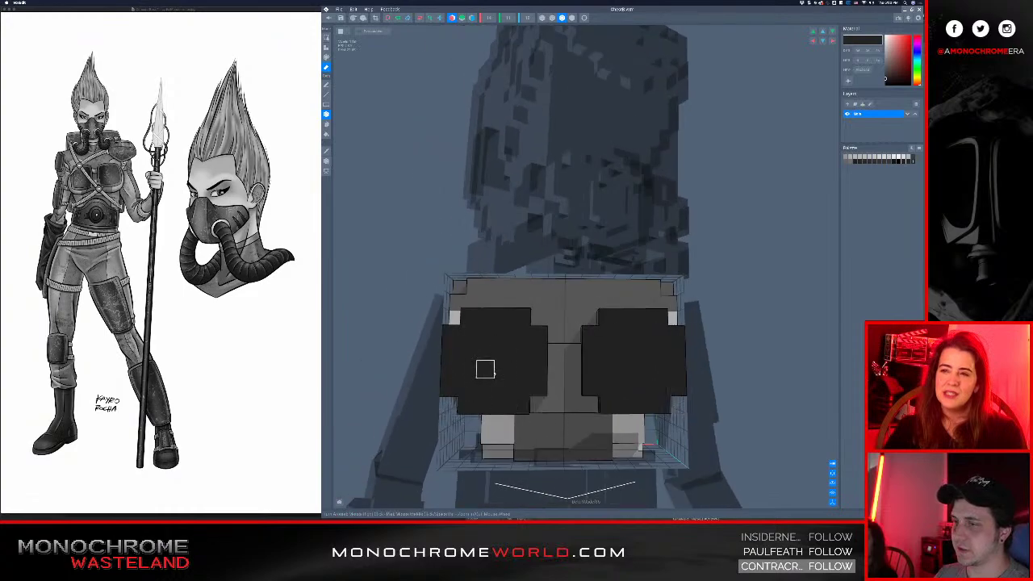
# - Leave the chest volume for the full character rig and examine the notched chest plates from the front
pyautogui.scroll(-5, 511, 365)
pyautogui.moveTo(511, 365); pyautogui.dragTo(533, 375, button='right')
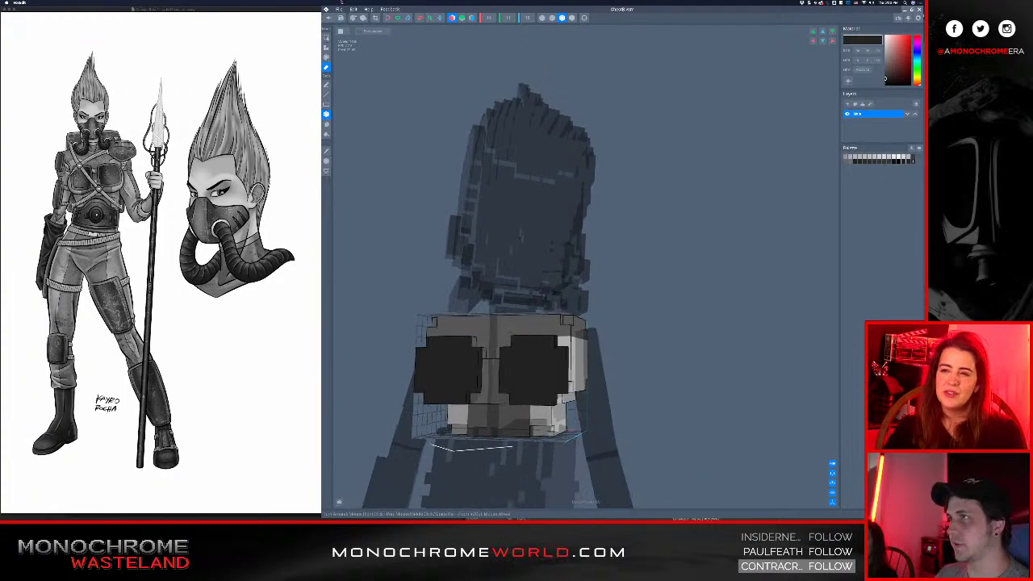
pyautogui.click(328, 18)
pyautogui.click(572, 152)
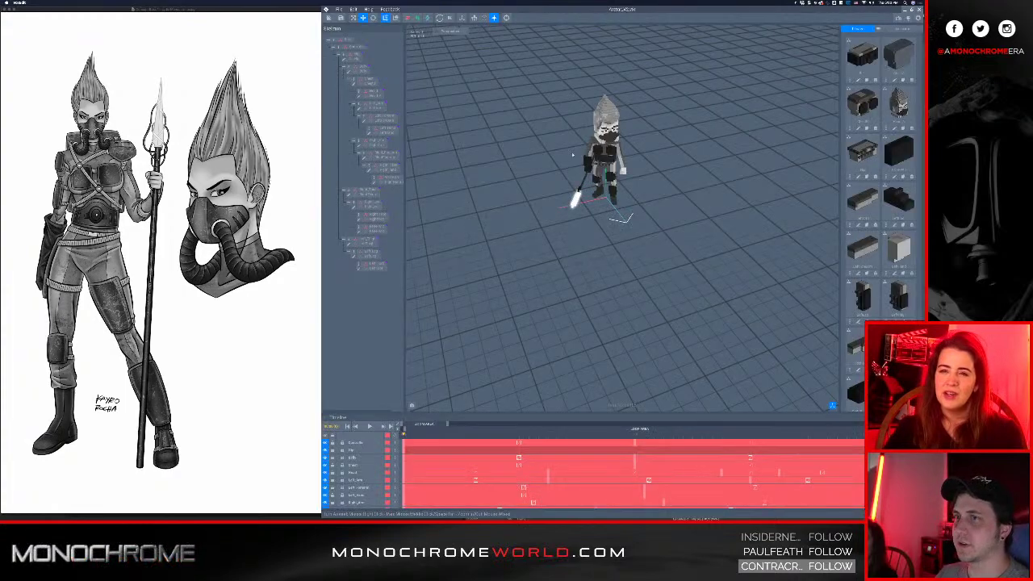
pyautogui.moveTo(646, 204); pyautogui.dragTo(642, 191, button='right')
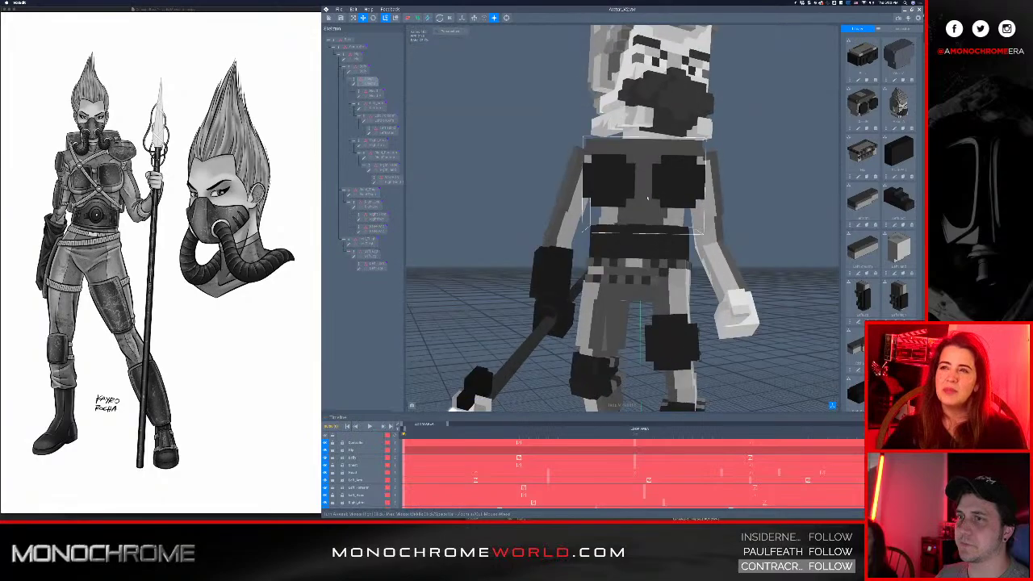
pyautogui.moveTo(649, 192); pyautogui.dragTo(645, 214, button='middle')
pyautogui.scroll(2, 646, 215)
pyautogui.moveTo(645, 214)
pyautogui.mouseDown(button='right')
pyautogui.moveTo(571, 223)
pyautogui.moveTo(637, 219)
pyautogui.mouseUp(button='right')
pyautogui.scroll(2, 637, 219)
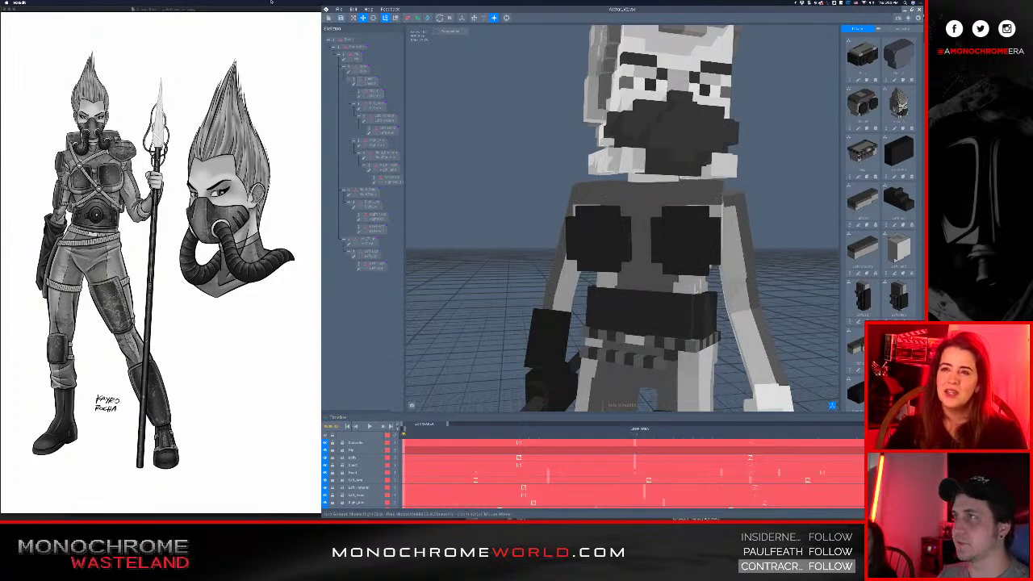
# - Sync the character to MagicaVoxel and acknowledge the VoxEdit notice
pyautogui.click(339, 9)
pyautogui.click(427, 49)
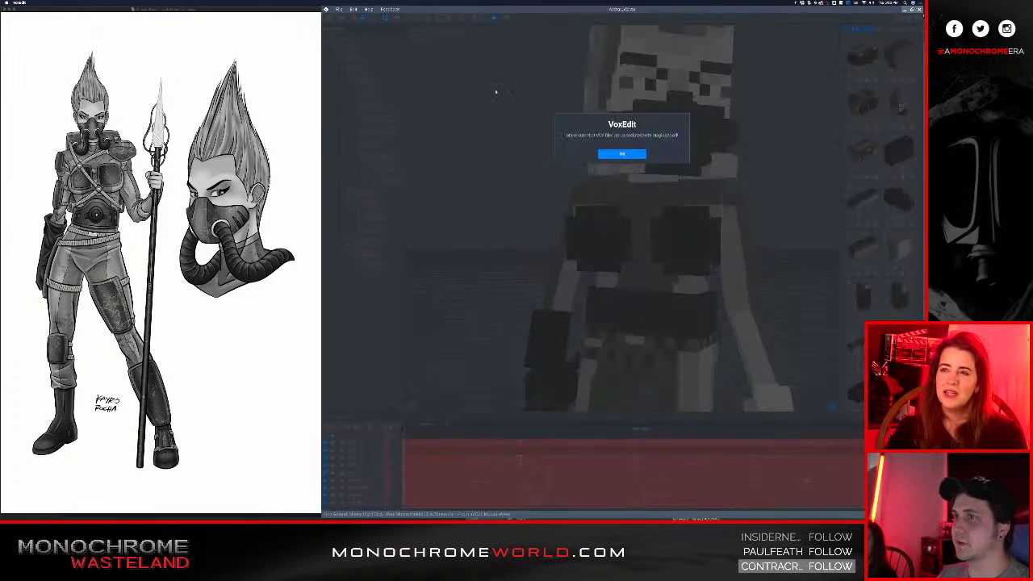
pyautogui.click(621, 154)
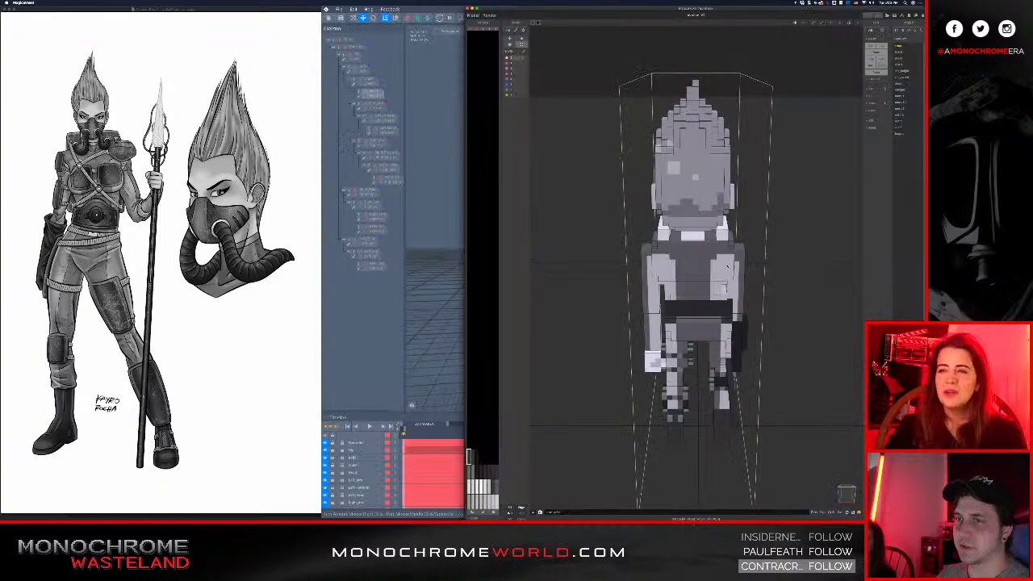
# - In MagicaVoxel, open the chest object for voxel editing and add small lighter and darker connector voxels between the two plates
pyautogui.moveTo(490, 242); pyautogui.dragTo(461, 240, button='right')
pyautogui.scroll(10, 714, 261)
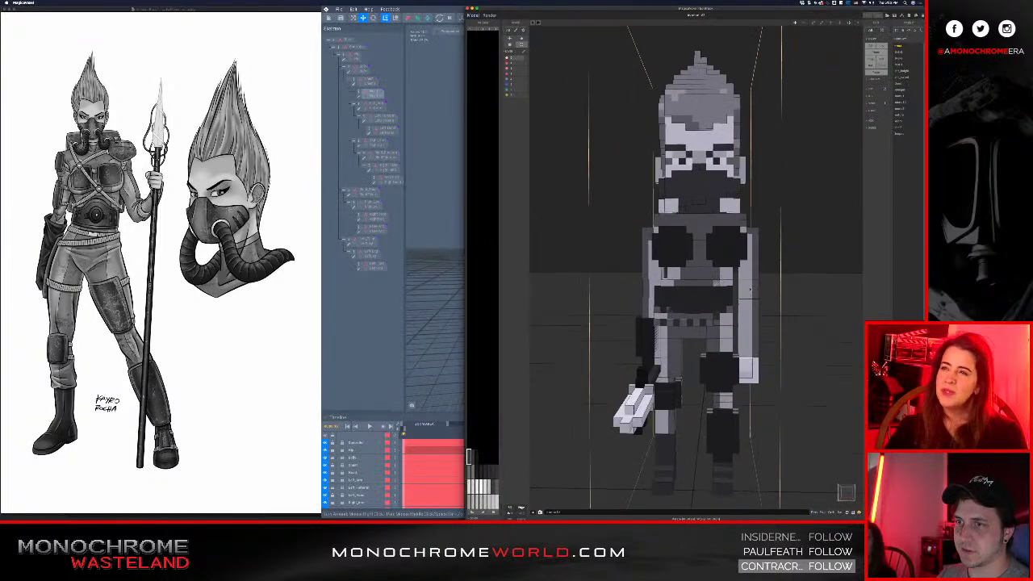
pyautogui.scroll(2, 714, 261)
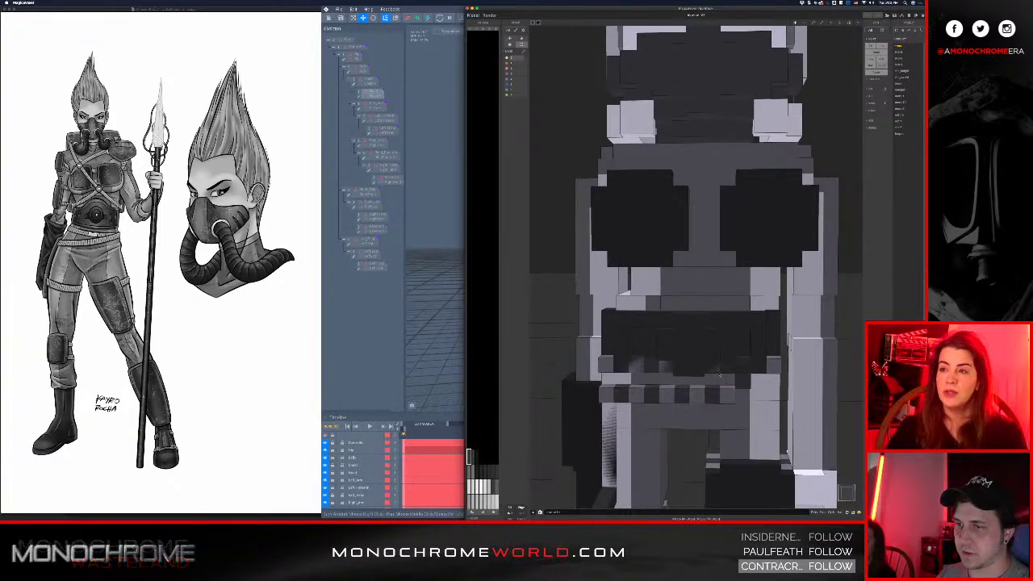
pyautogui.moveTo(706, 294); pyautogui.dragTo(717, 303, button='right')
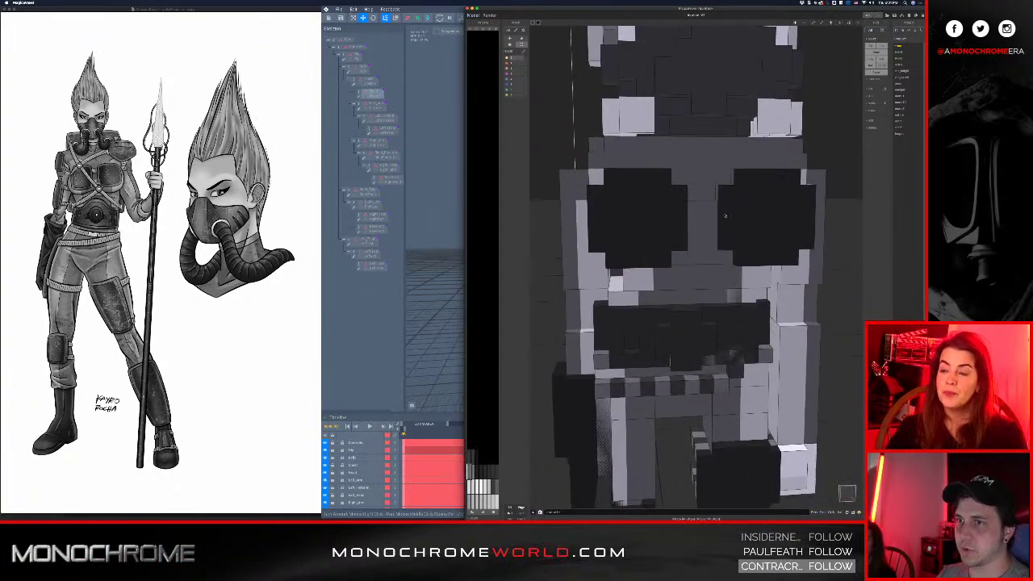
pyautogui.click(714, 218)
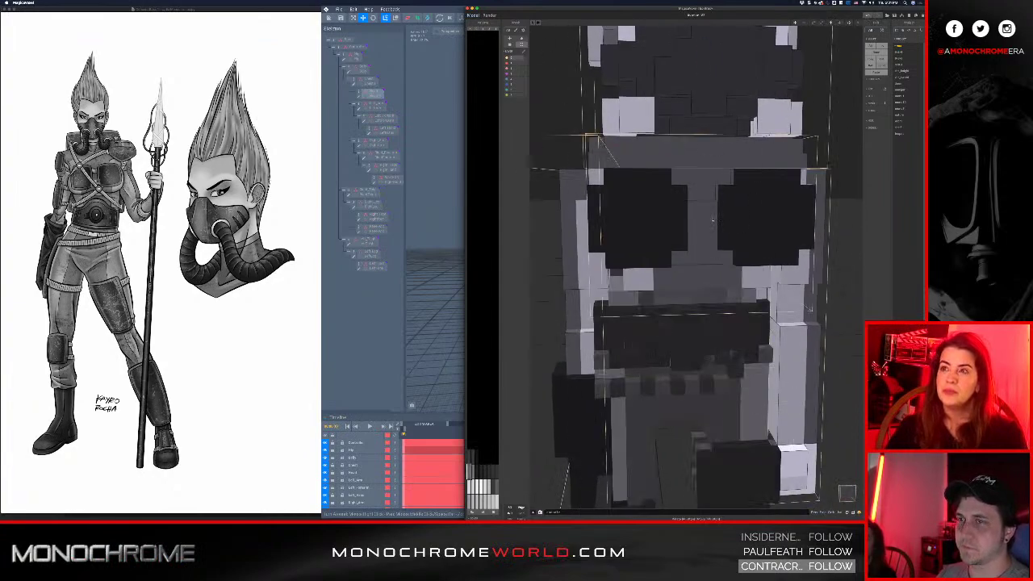
pyautogui.doubleClick(713, 219)
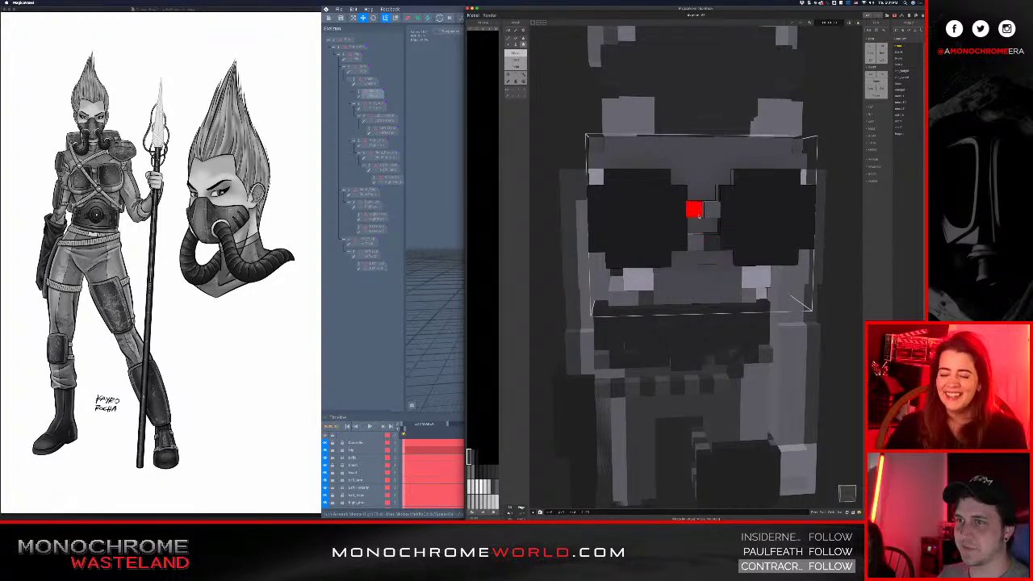
# - Add a dark band one voxel high around the front, sides and back of the lower chest, beneath the plates
pyautogui.moveTo(711, 242); pyautogui.dragTo(676, 295, button='right')
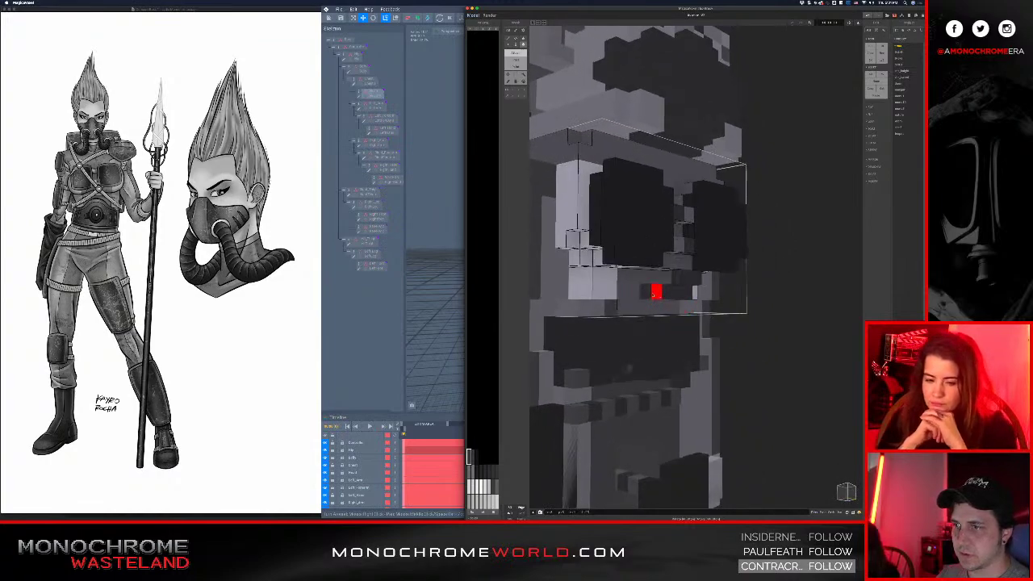
pyautogui.moveTo(656, 293)
pyautogui.mouseDown(button='right')
pyautogui.moveTo(599, 292)
pyautogui.moveTo(708, 293)
pyautogui.moveTo(565, 293)
pyautogui.moveTo(585, 287)
pyautogui.moveTo(655, 307)
pyautogui.mouseUp(button='right')
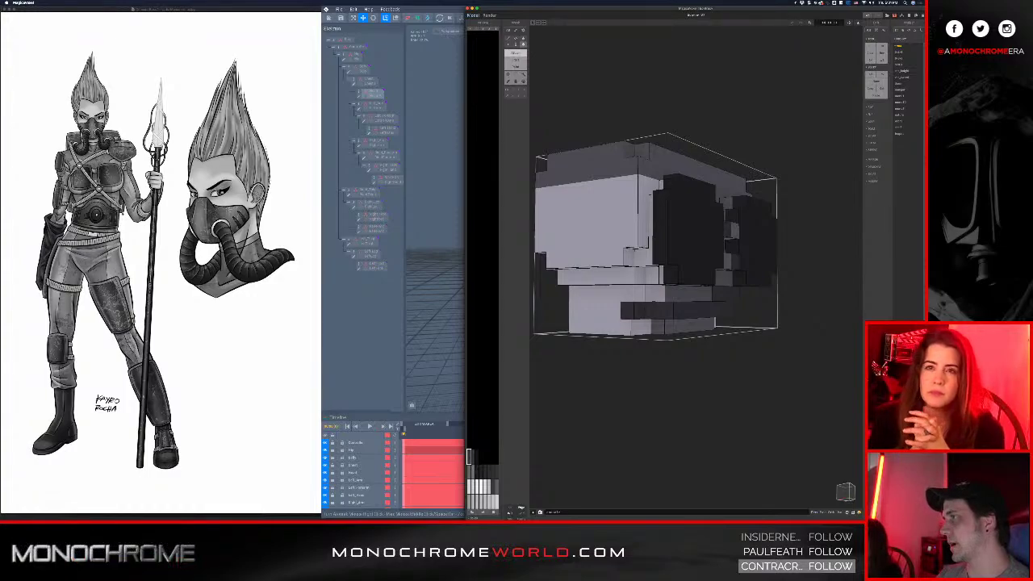
pyautogui.moveTo(632, 314); pyautogui.dragTo(647, 318, button='right')
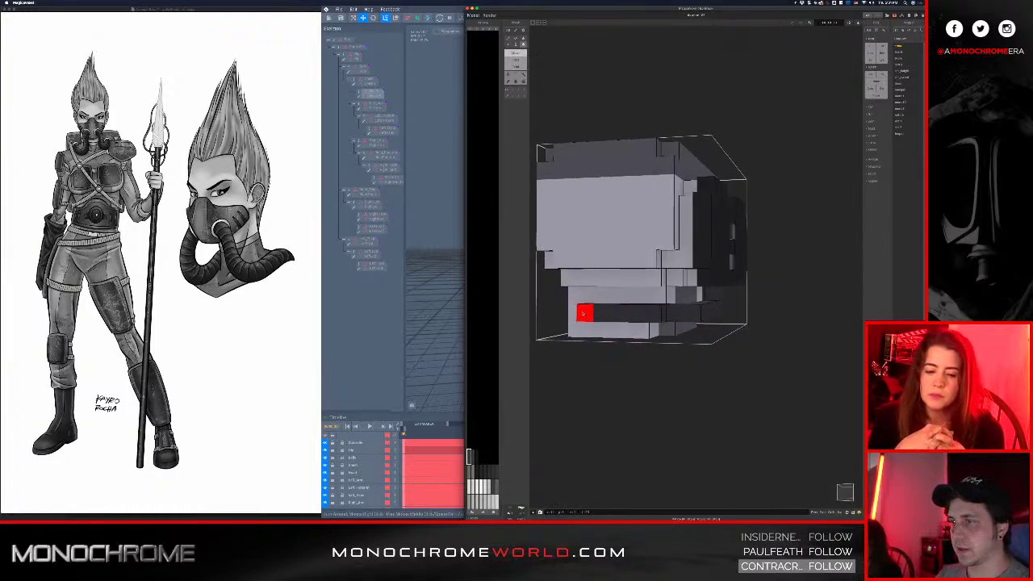
pyautogui.moveTo(583, 314)
pyautogui.mouseDown(button='right')
pyautogui.moveTo(690, 309)
pyautogui.moveTo(656, 293)
pyautogui.moveTo(587, 300)
pyautogui.mouseUp(button='right')
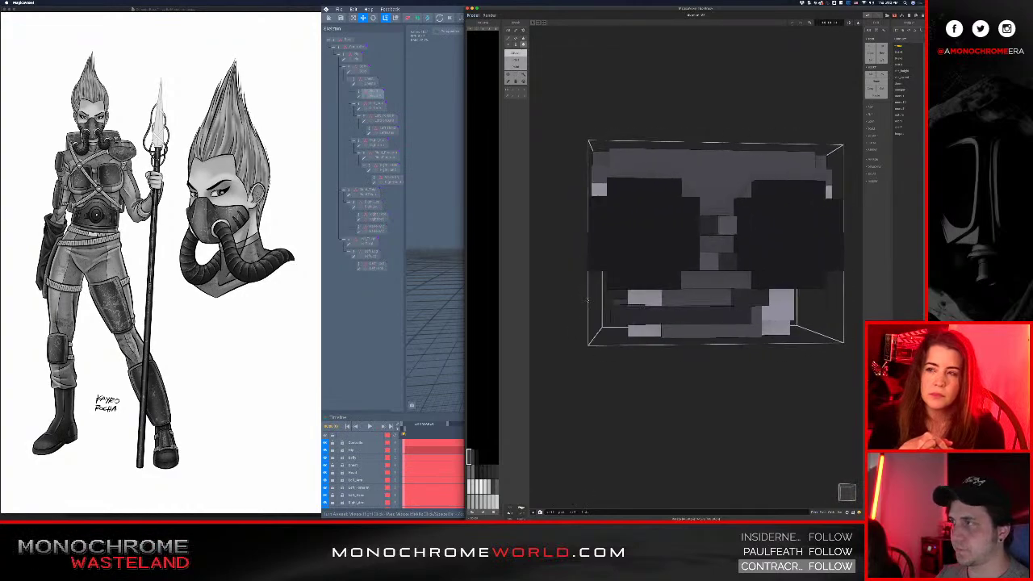
pyautogui.moveTo(795, 294); pyautogui.dragTo(729, 276, button='right')
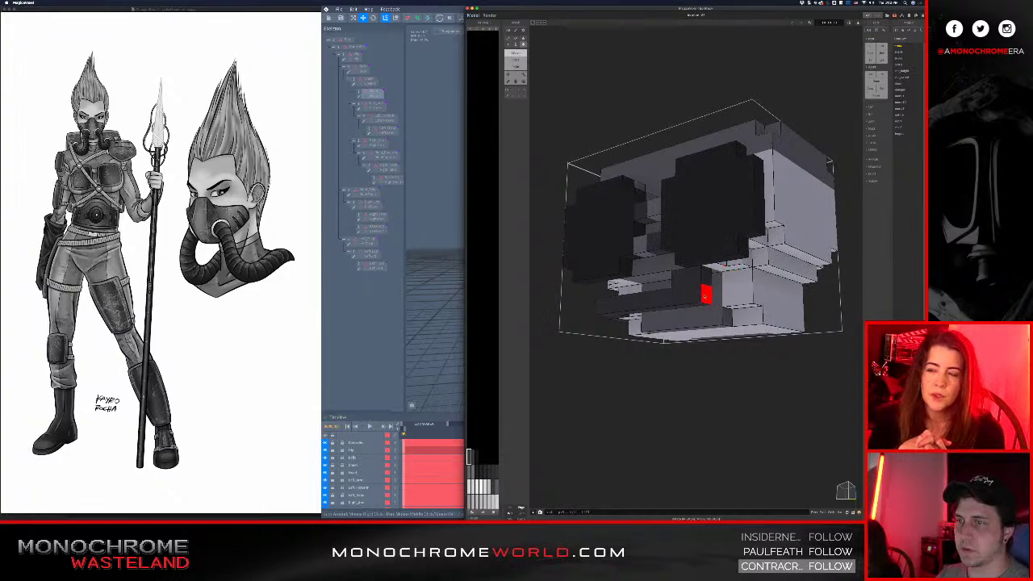
pyautogui.moveTo(705, 296); pyautogui.dragTo(630, 308, button='right')
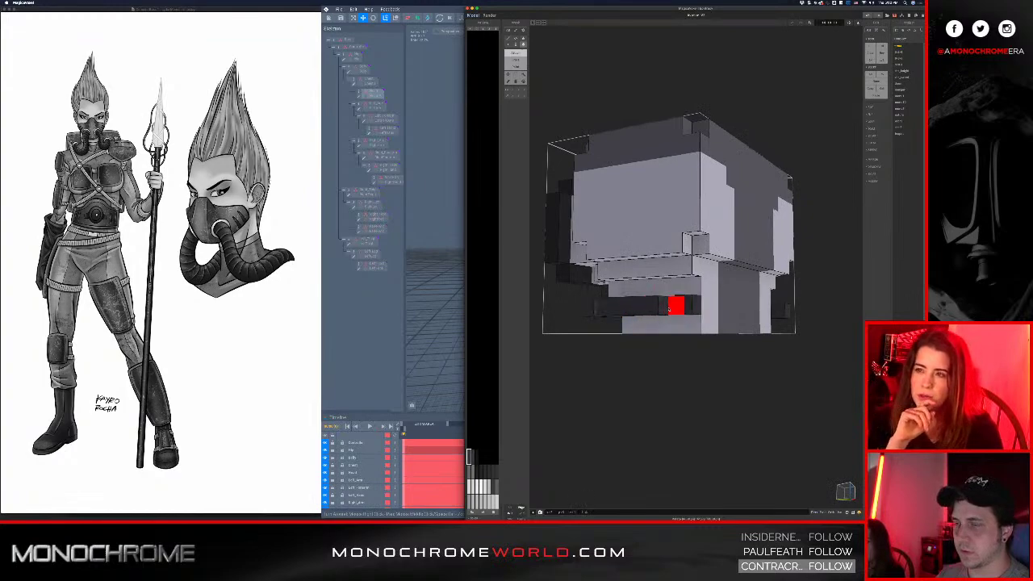
pyautogui.moveTo(652, 304); pyautogui.dragTo(703, 322, button='right')
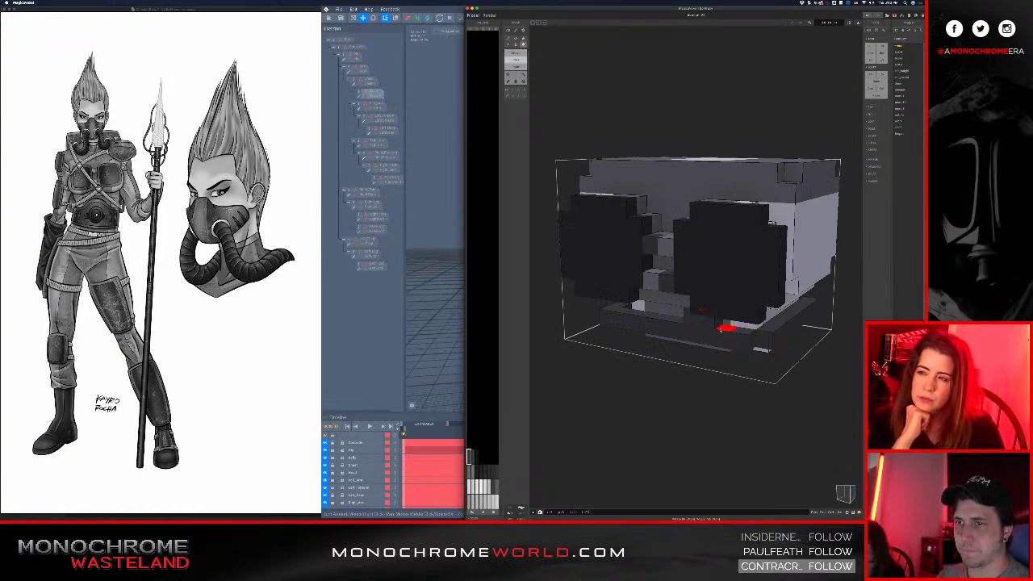
# - Paint every second voxel of the lower chest band a lighter grey across the front and both sides
pyautogui.moveTo(721, 329); pyautogui.dragTo(759, 314, button='right')
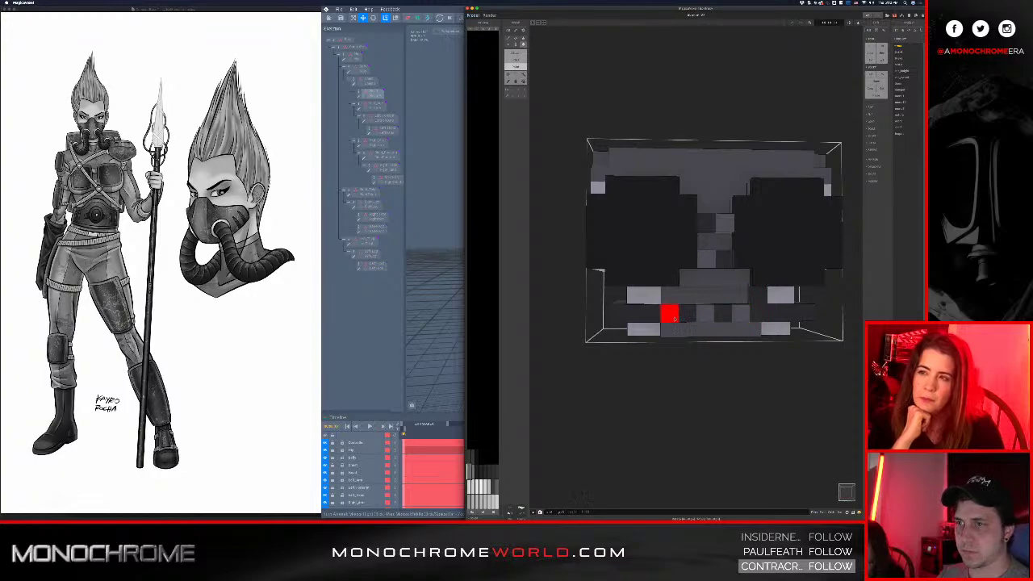
pyautogui.moveTo(635, 315); pyautogui.dragTo(671, 324, button='right')
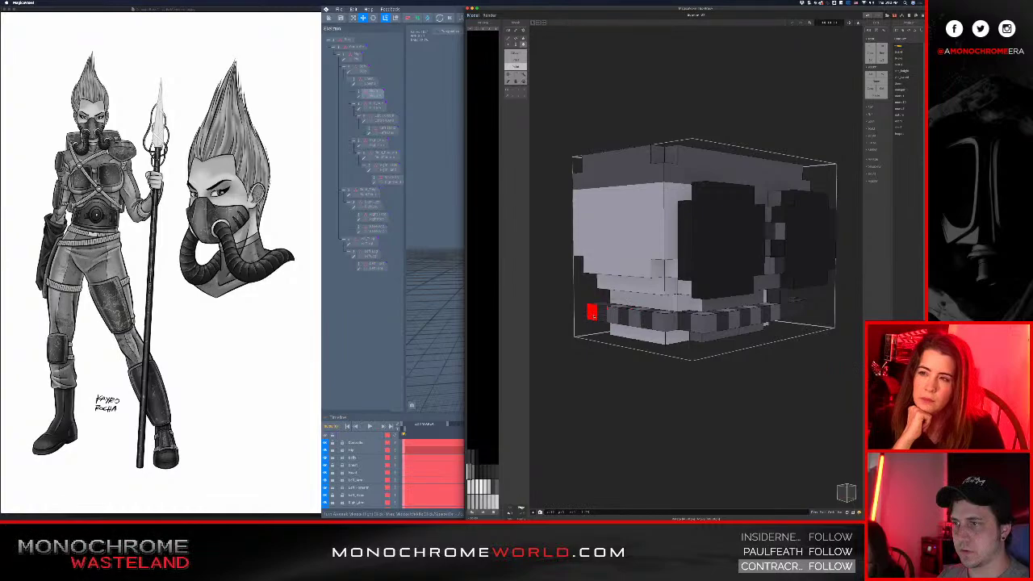
pyautogui.moveTo(765, 314); pyautogui.dragTo(697, 316, button='right')
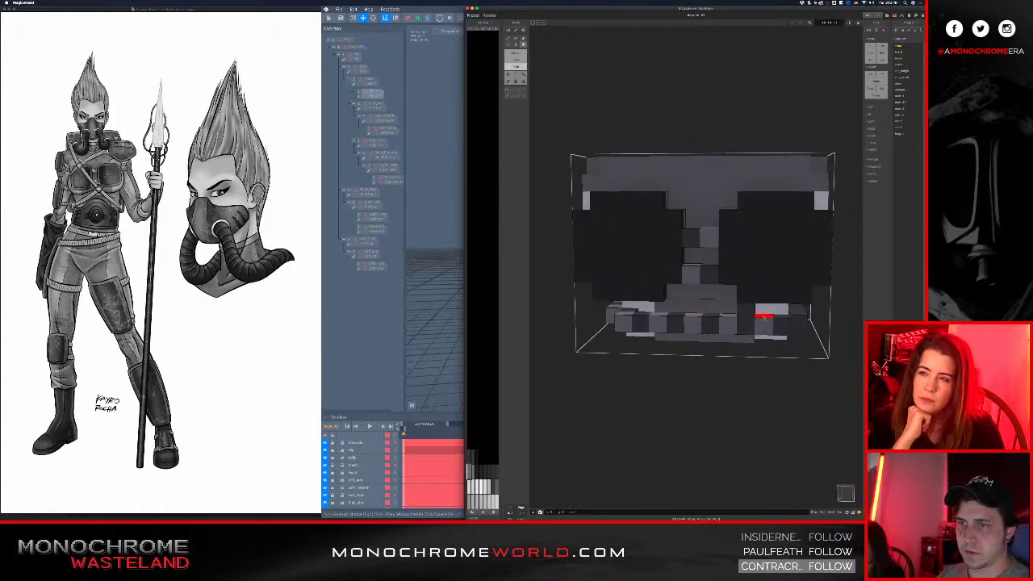
pyautogui.moveTo(797, 315); pyautogui.dragTo(725, 323, button='right')
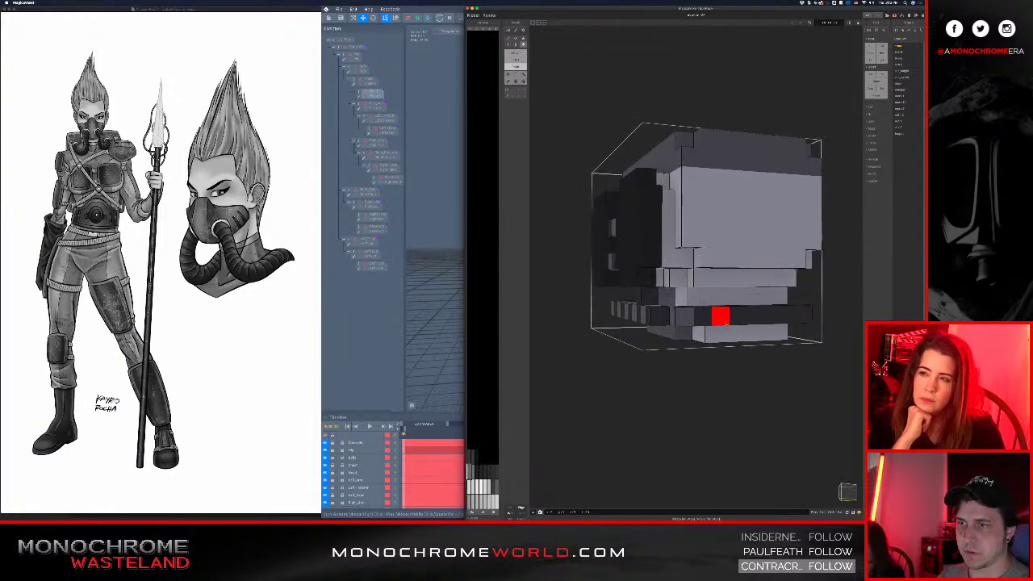
pyautogui.moveTo(788, 314); pyautogui.dragTo(763, 277, button='right')
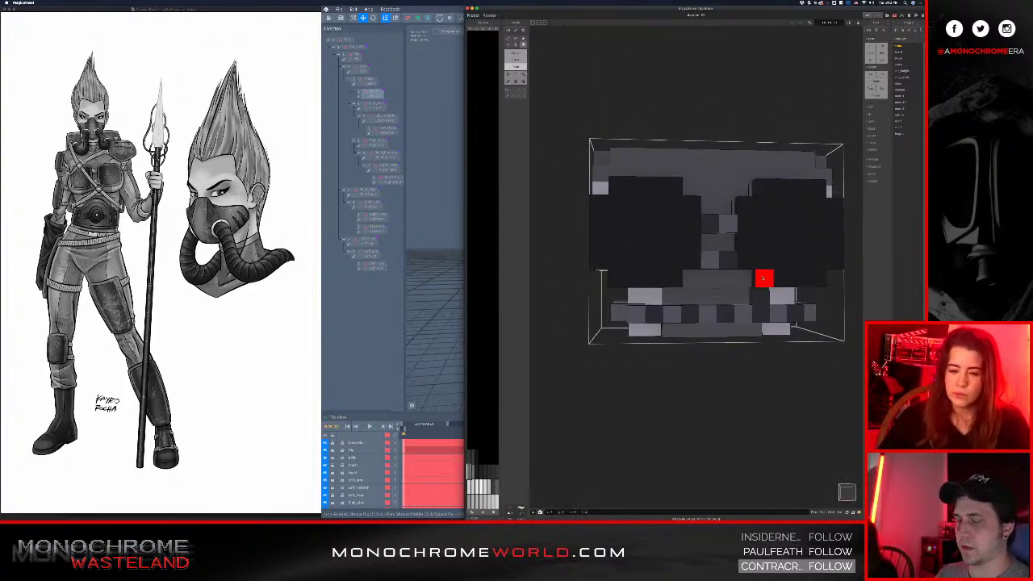
# - Leave chest editing, switch back to VoxEdit, sync the changes from MagicaVoxel and examine the updated chest on the character
pyautogui.press('`')
pyautogui.scroll(-2, 725, 219)
pyautogui.press('super+Tab')
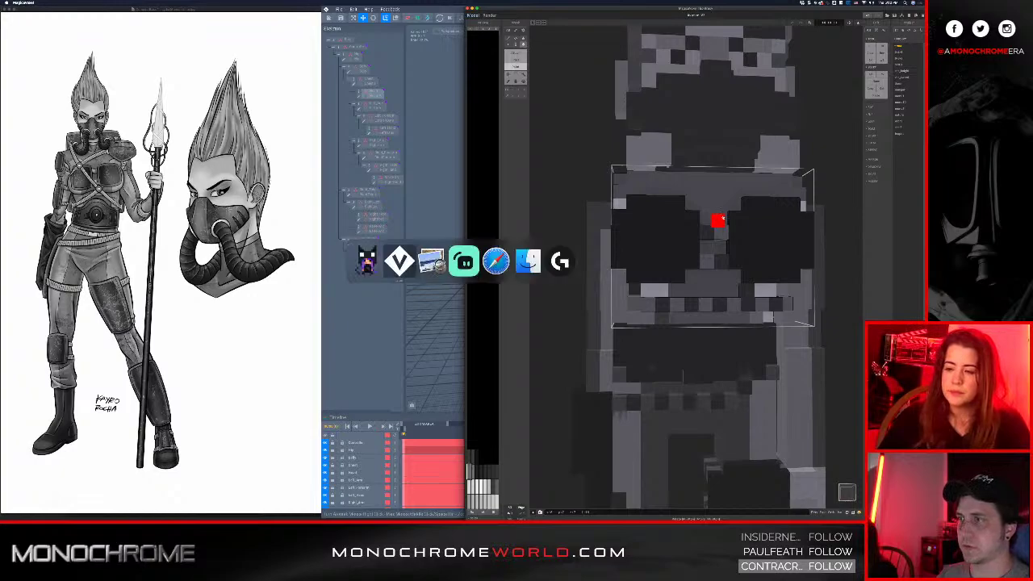
pyautogui.click(340, 9)
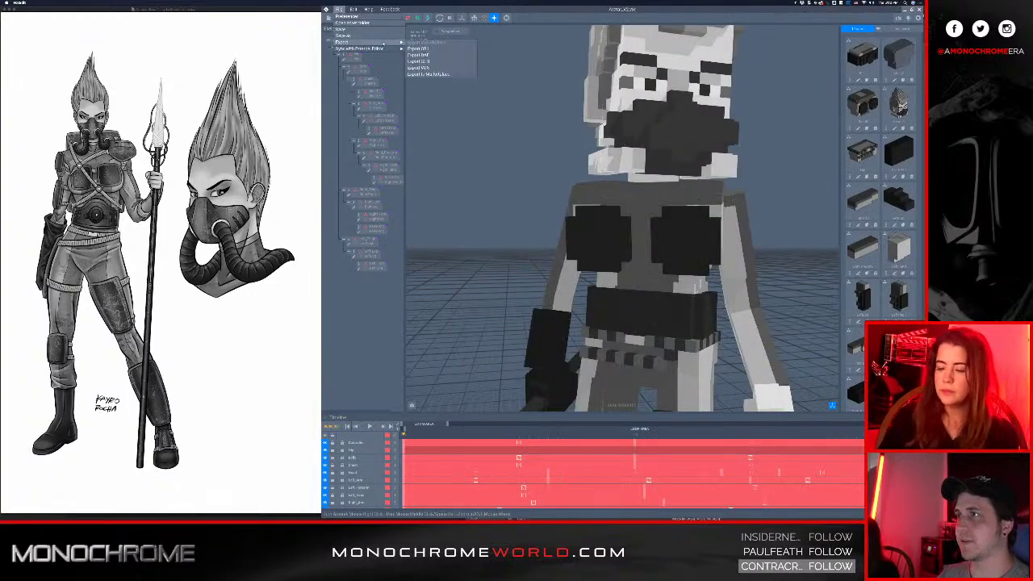
pyautogui.moveTo(361, 48)
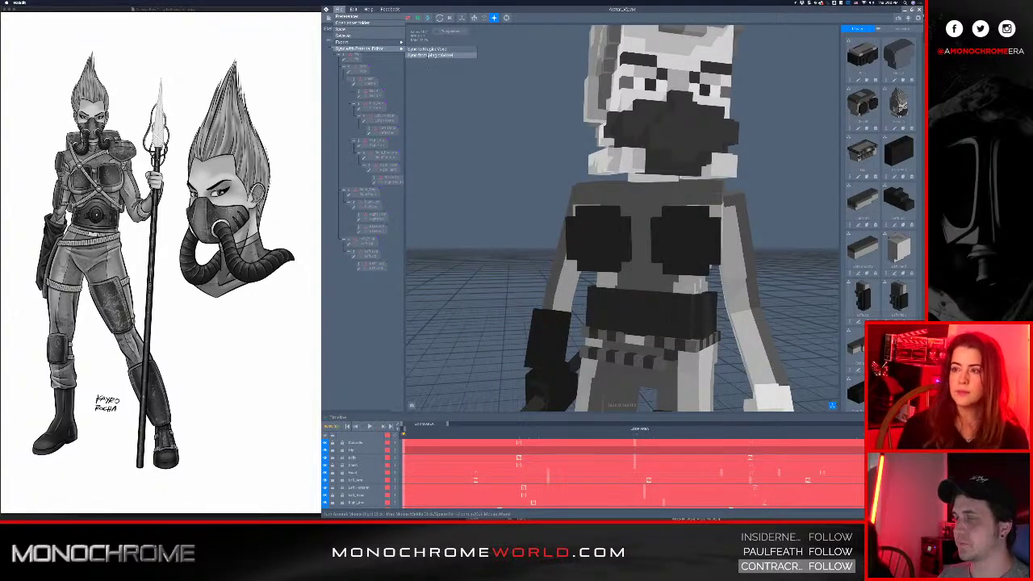
pyautogui.click(427, 55)
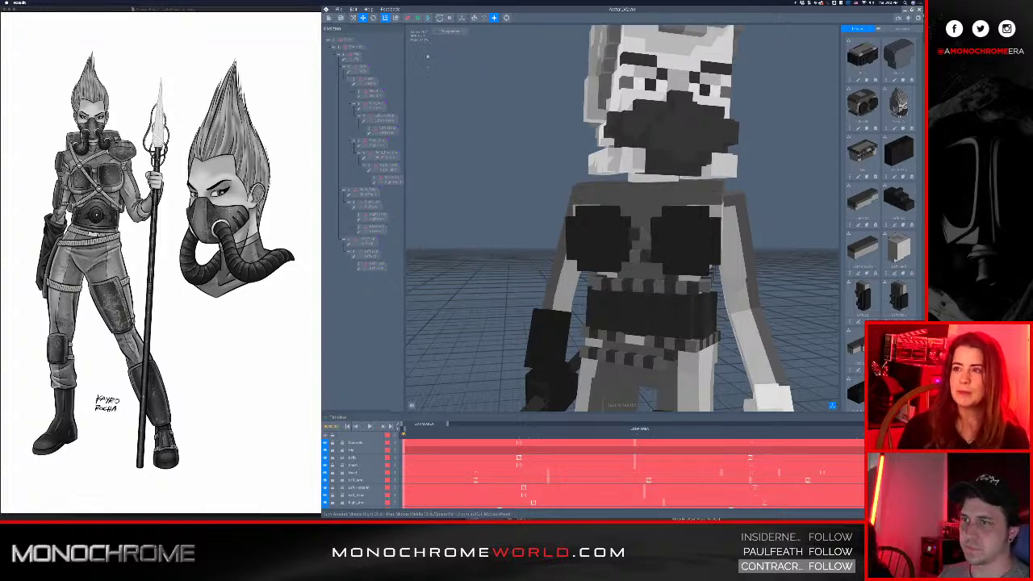
pyautogui.moveTo(645, 279); pyautogui.dragTo(613, 276, button='right')
pyautogui.scroll(3, 609, 275)
pyautogui.moveTo(752, 277); pyautogui.dragTo(627, 311, button='middle')
pyautogui.scroll(-5, 627, 310)
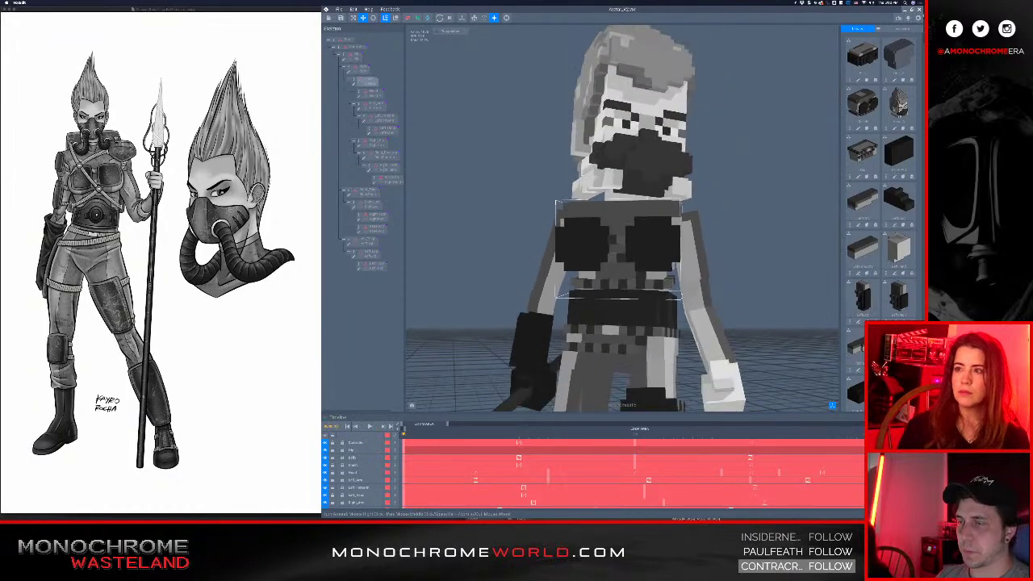
# - Examine the updated chest plates, connectors and lower band up close and on the posed character
pyautogui.moveTo(624, 272); pyautogui.dragTo(601, 304, button='right')
pyautogui.scroll(6, 601, 323)
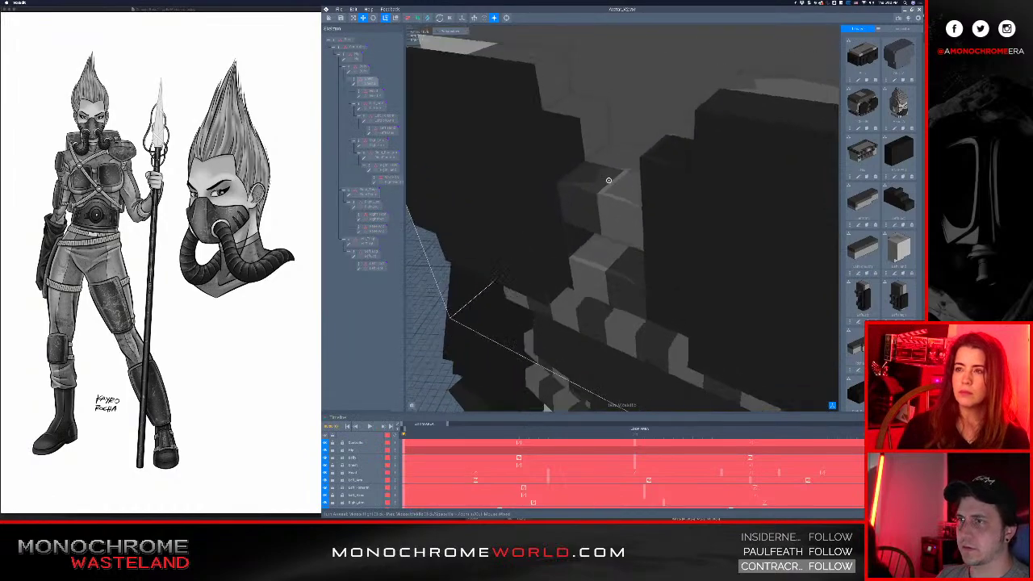
pyautogui.moveTo(609, 249); pyautogui.dragTo(562, 141, button='right')
pyautogui.scroll(-2, 575, 259)
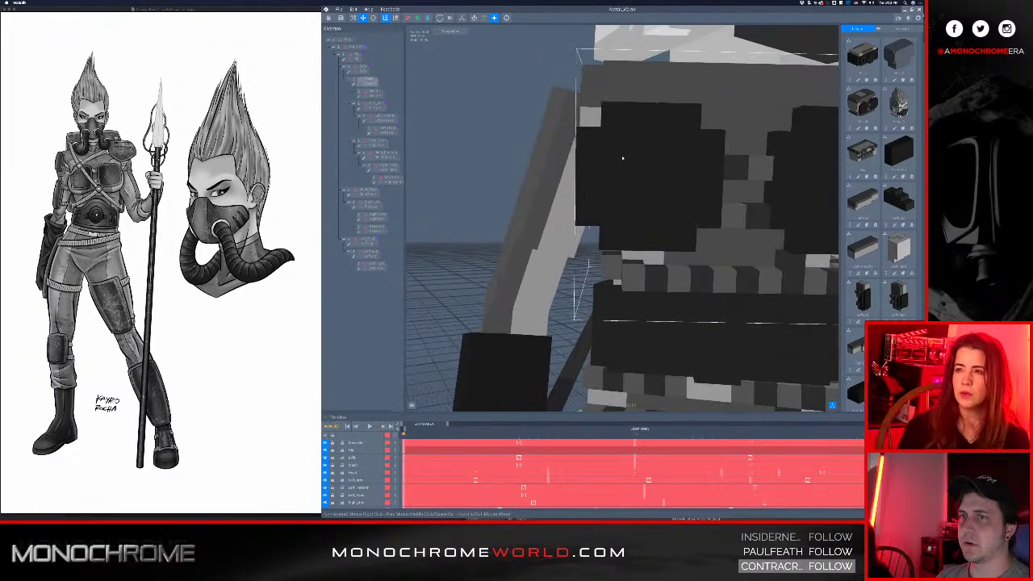
pyautogui.scroll(-5, 622, 158)
pyautogui.moveTo(651, 166); pyautogui.dragTo(763, 280, button='right')
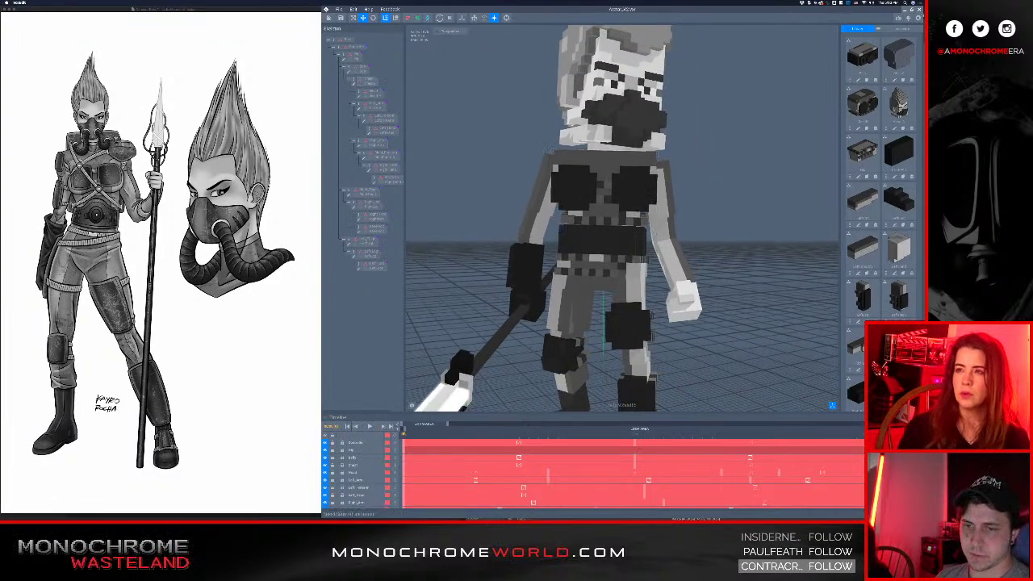
pyautogui.moveTo(618, 250); pyautogui.dragTo(687, 264, button='right')
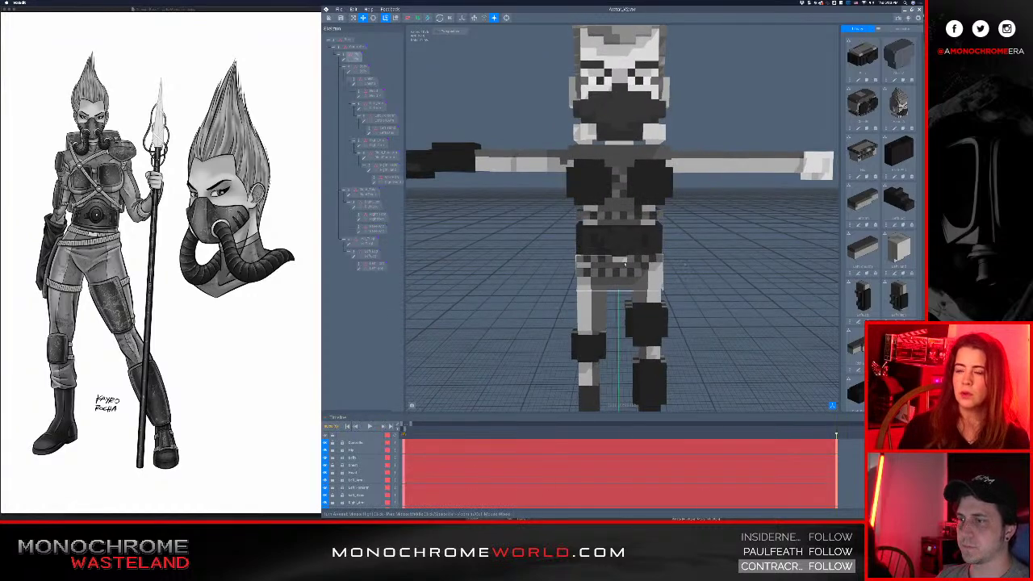
# - Rewind the T-pose animation to its first frame and examine the torso from the side, front and above
pyautogui.click(348, 426)
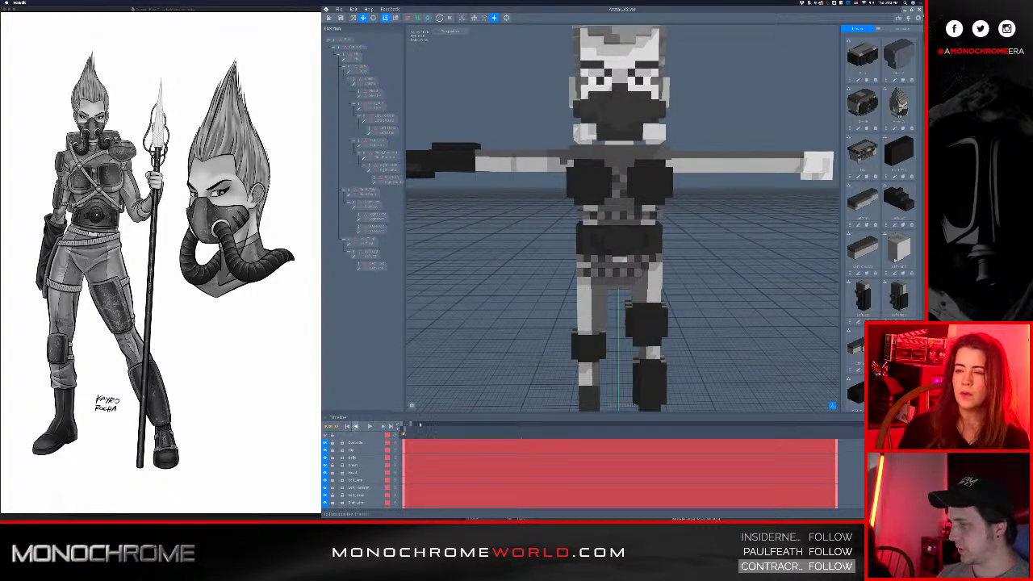
pyautogui.moveTo(595, 308); pyautogui.dragTo(610, 256, button='right')
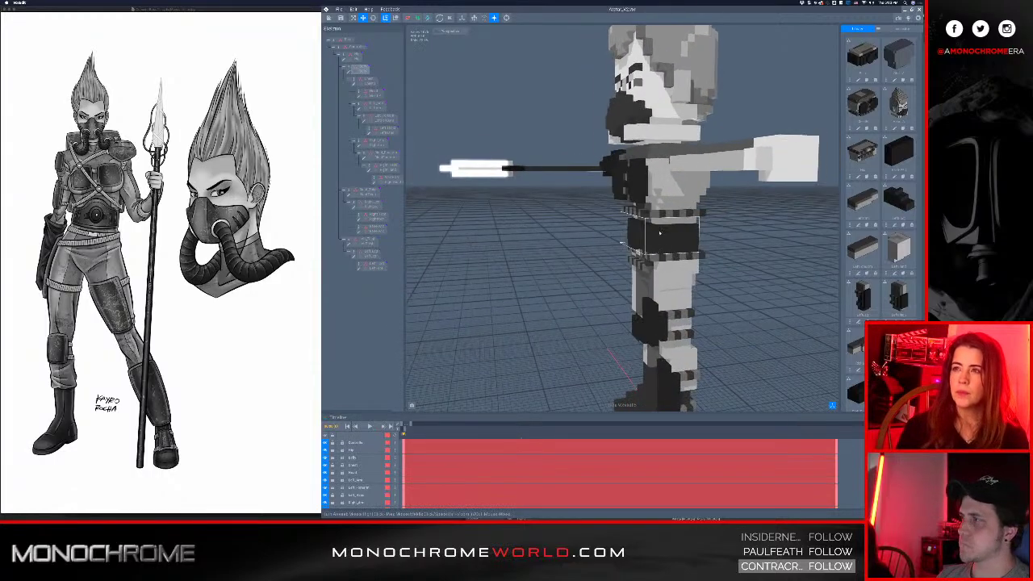
pyautogui.scroll(5, 611, 257)
pyautogui.moveTo(617, 117); pyautogui.dragTo(660, 230, button='middle')
pyautogui.moveTo(660, 230); pyautogui.dragTo(658, 203, button='right')
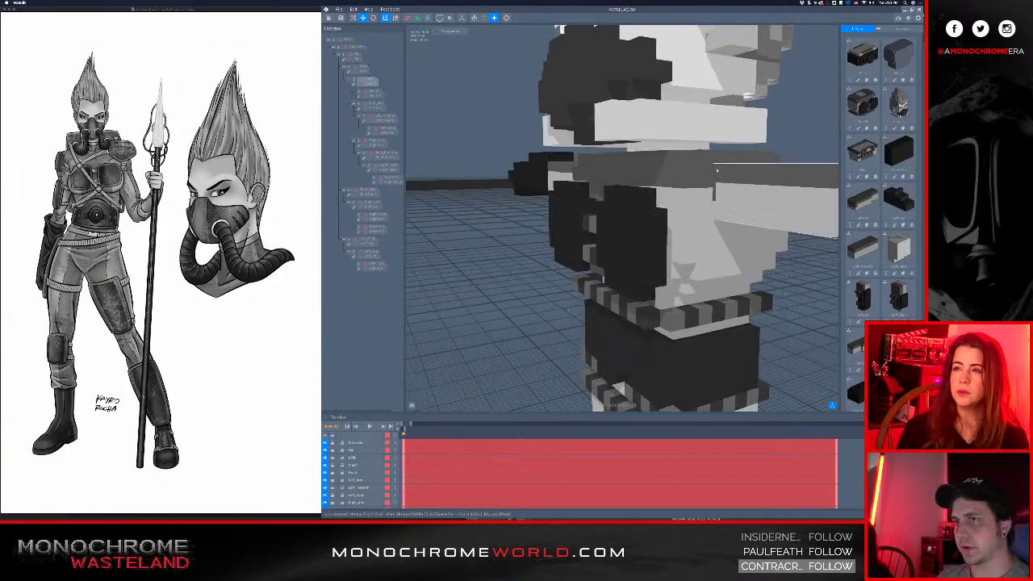
pyautogui.moveTo(664, 188); pyautogui.dragTo(695, 194, button='right')
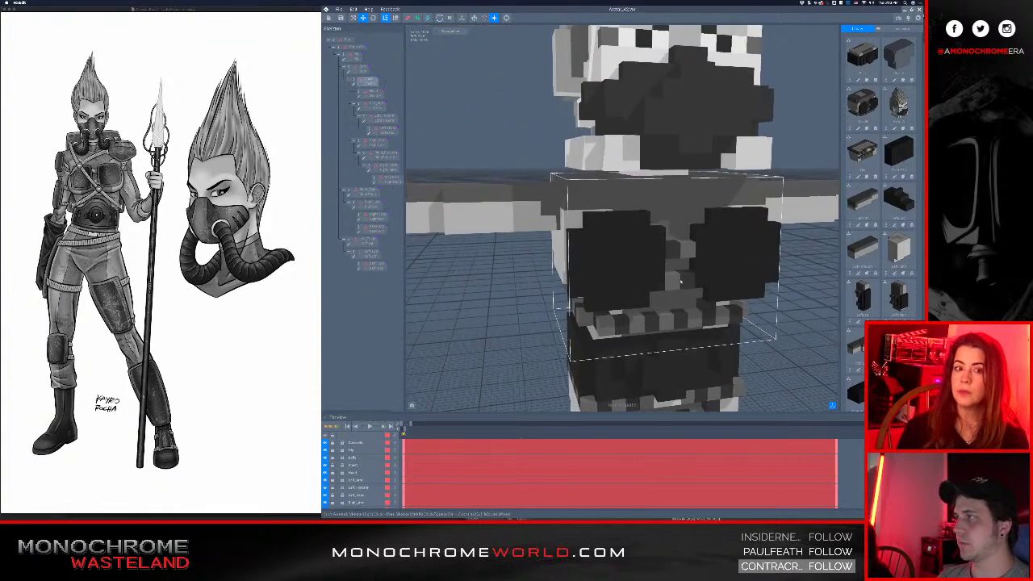
pyautogui.moveTo(619, 260)
pyautogui.mouseDown(button='right')
pyautogui.moveTo(673, 288)
pyautogui.moveTo(632, 271)
pyautogui.mouseUp(button='right')
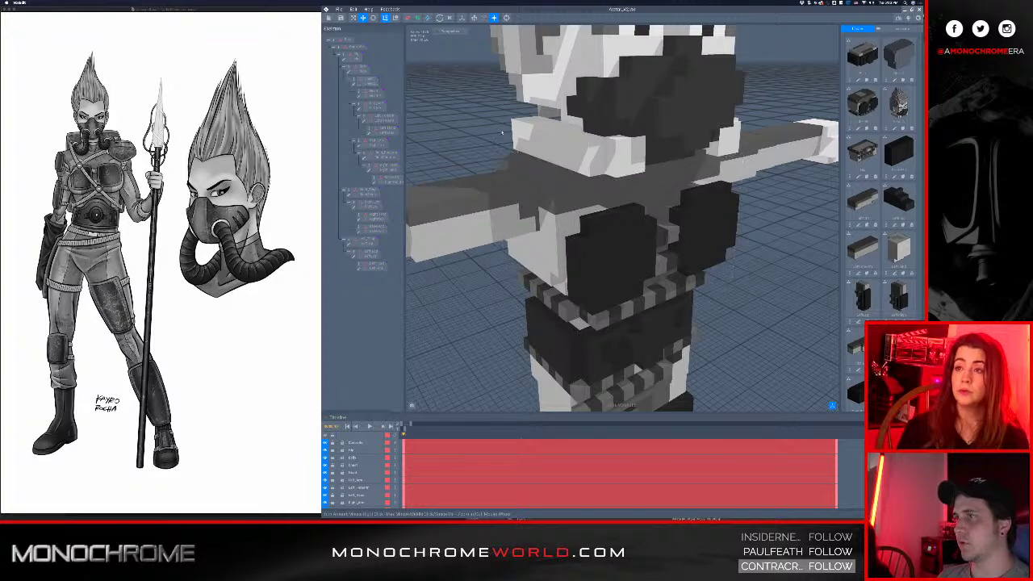
# - Examine the whole T-posed character from a distance and close up, comparing the torso detail with the reference art
pyautogui.click(595, 234)
pyautogui.moveTo(595, 234); pyautogui.dragTo(670, 257, button='right')
pyautogui.scroll(-5, 669, 256)
pyautogui.moveTo(672, 258); pyautogui.dragTo(601, 157, button='middle')
pyautogui.scroll(5, 662, 251)
pyautogui.click(648, 233)
pyautogui.moveTo(648, 233); pyautogui.dragTo(641, 254, button='right')
pyautogui.click(506, 18)
pyautogui.scroll(10, 623, 141)
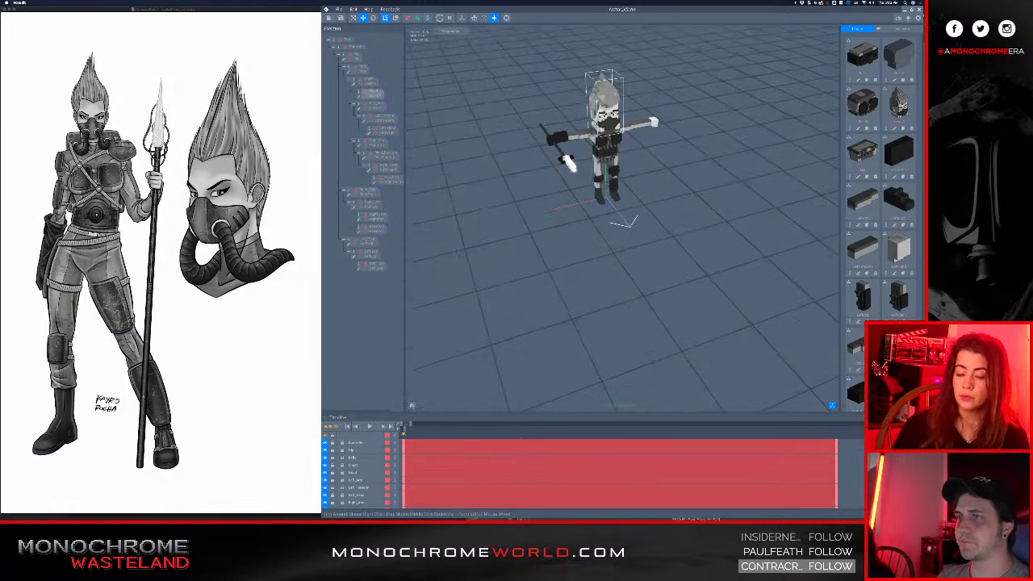
pyautogui.moveTo(666, 182); pyautogui.dragTo(610, 187, button='right')
pyautogui.scroll(6, 633, 147)
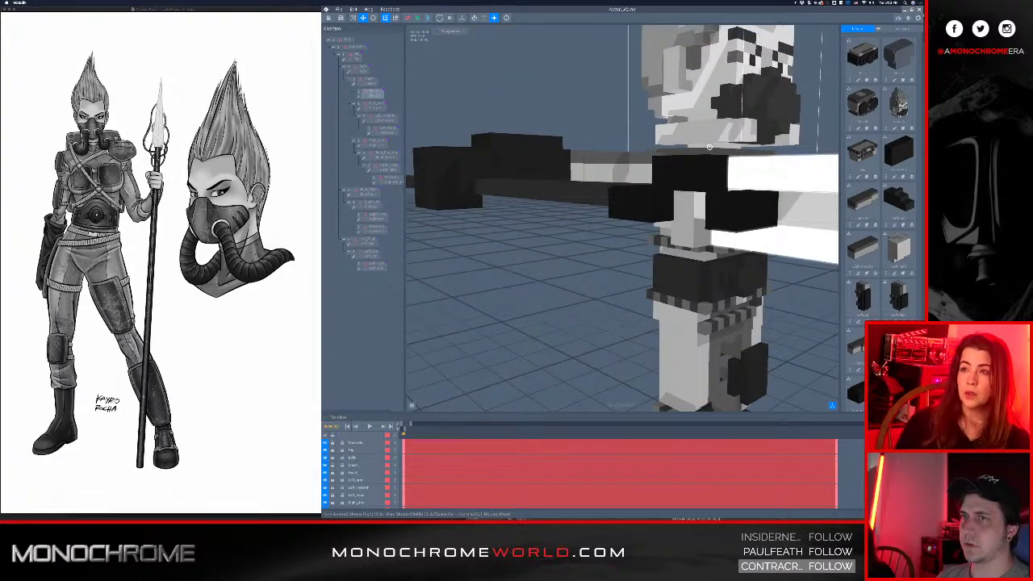
pyautogui.moveTo(711, 148); pyautogui.dragTo(717, 171, button='right')
pyautogui.scroll(-3, 716, 157)
pyautogui.moveTo(716, 171); pyautogui.dragTo(707, 157, button='middle')
pyautogui.moveTo(706, 158); pyautogui.dragTo(660, 187, button='right')
pyautogui.moveTo(657, 182); pyautogui.dragTo(655, 207, button='middle')
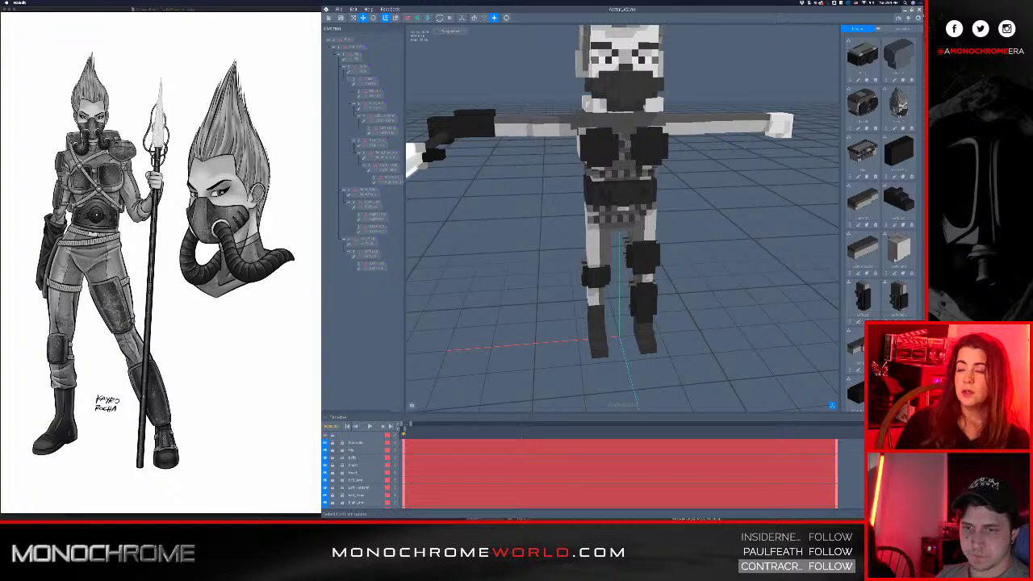
# - Play the character's animations and check how the chest armour looks in motion
pyautogui.press('space')
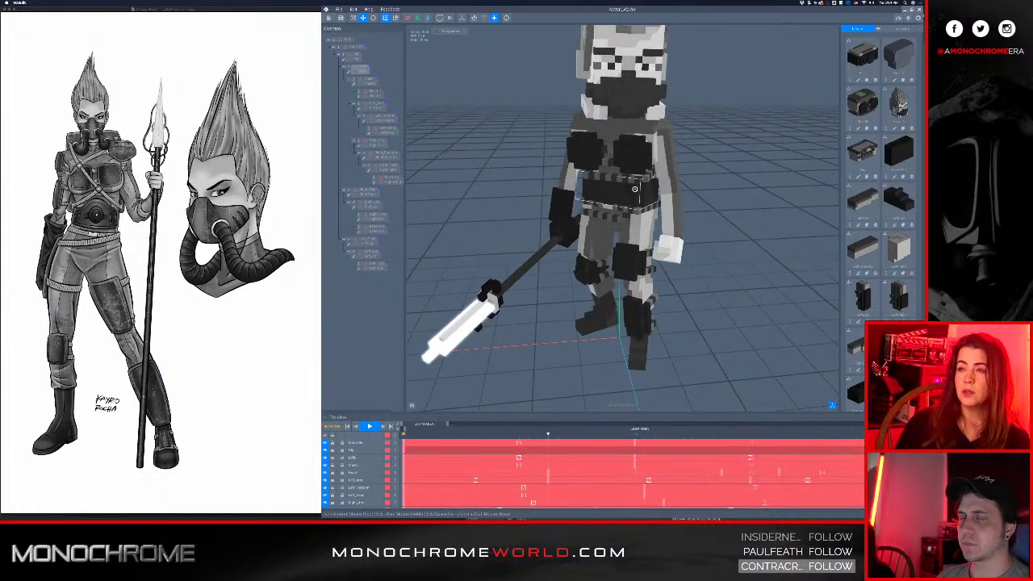
pyautogui.press('space')
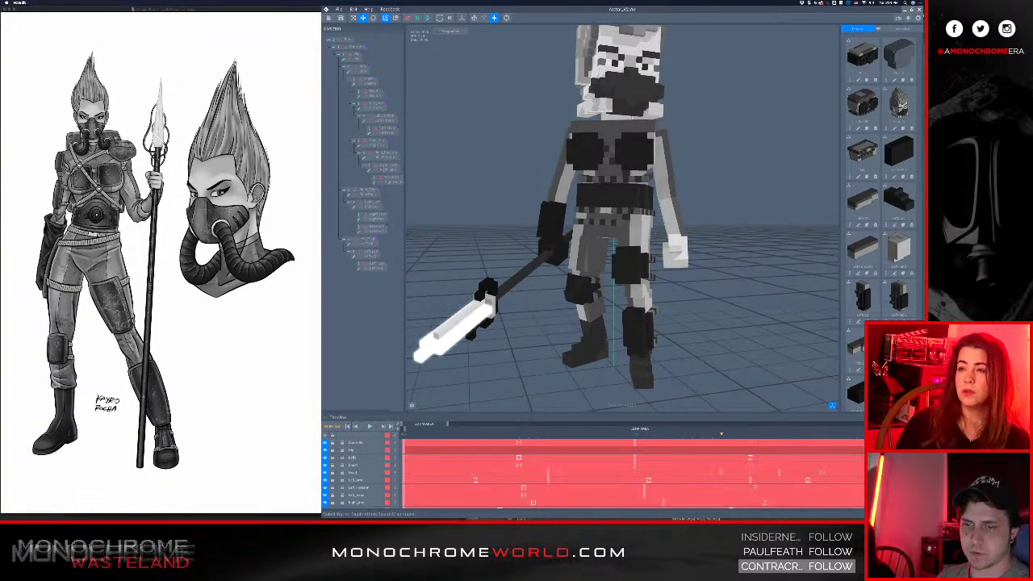
pyautogui.press('space')
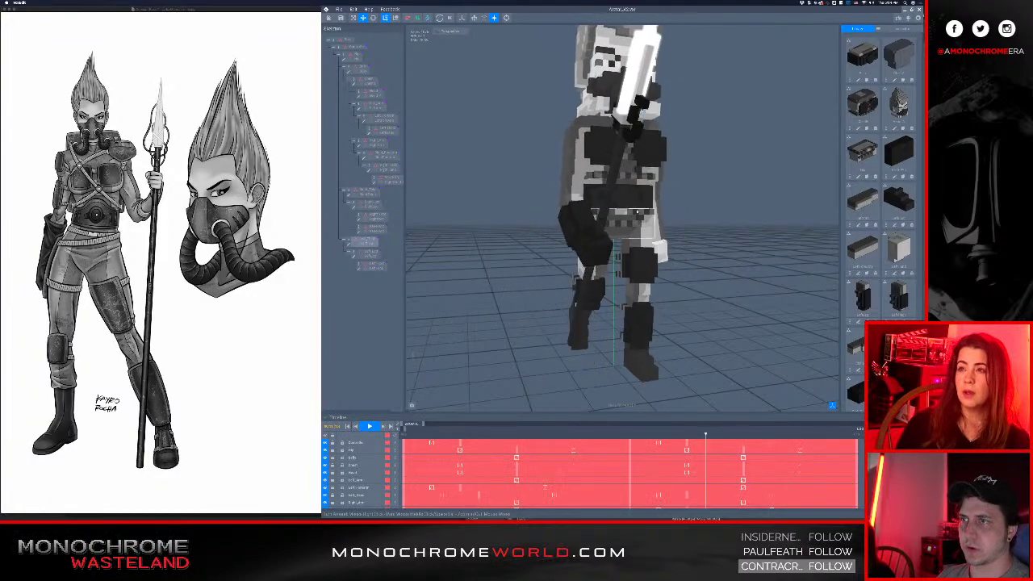
pyautogui.moveTo(620, 165); pyautogui.dragTo(635, 208, button='right')
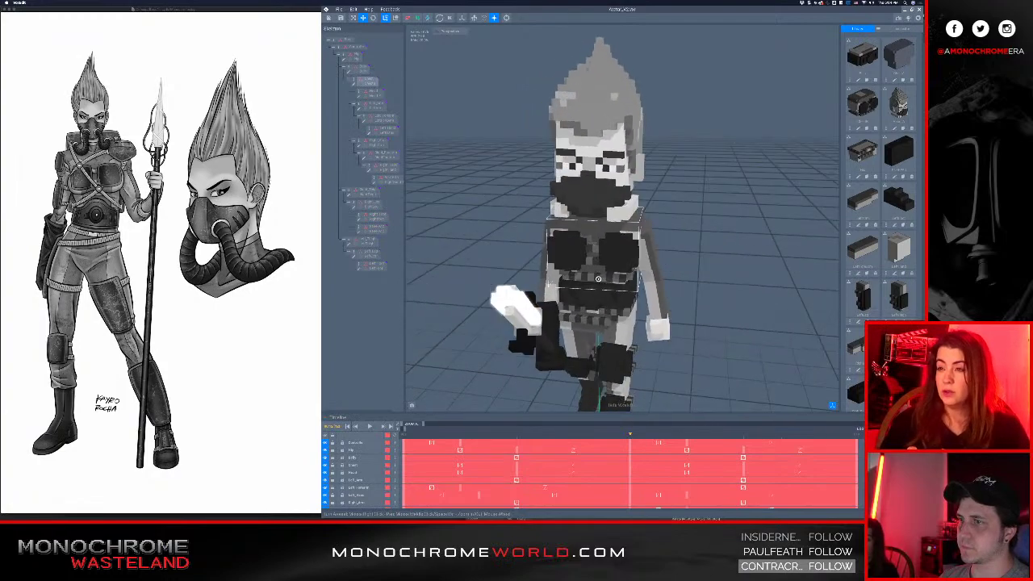
# - Select the chest object on the character and open it for voxel editing
pyautogui.moveTo(600, 280); pyautogui.dragTo(584, 251, button='right')
pyautogui.scroll(5, 584, 251)
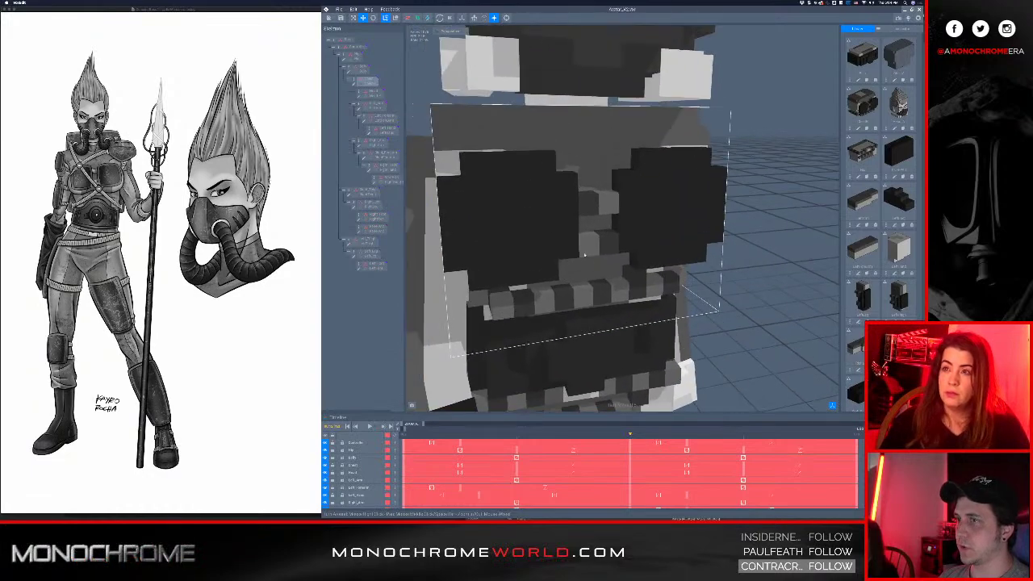
pyautogui.click(521, 200)
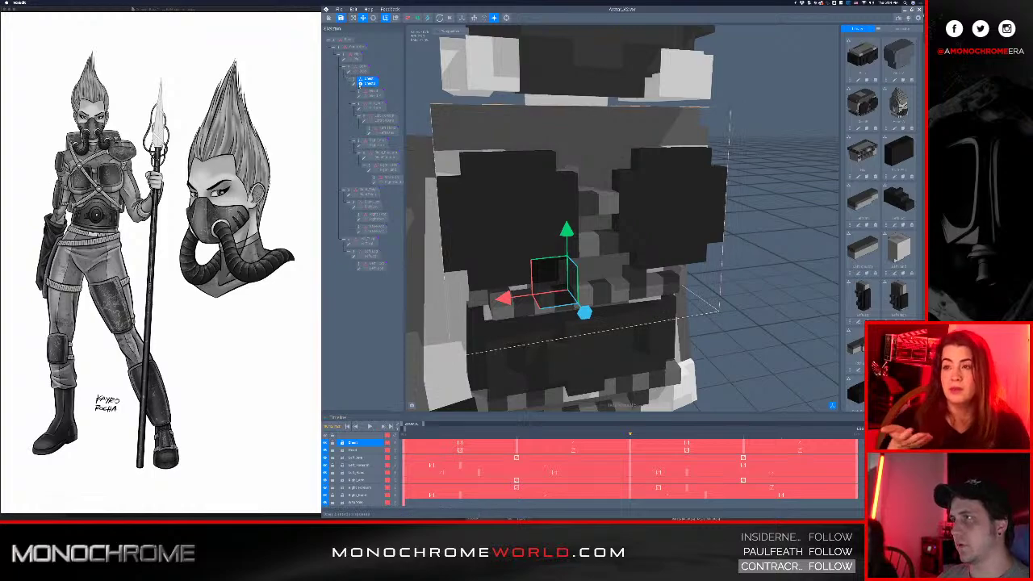
pyautogui.click(354, 84)
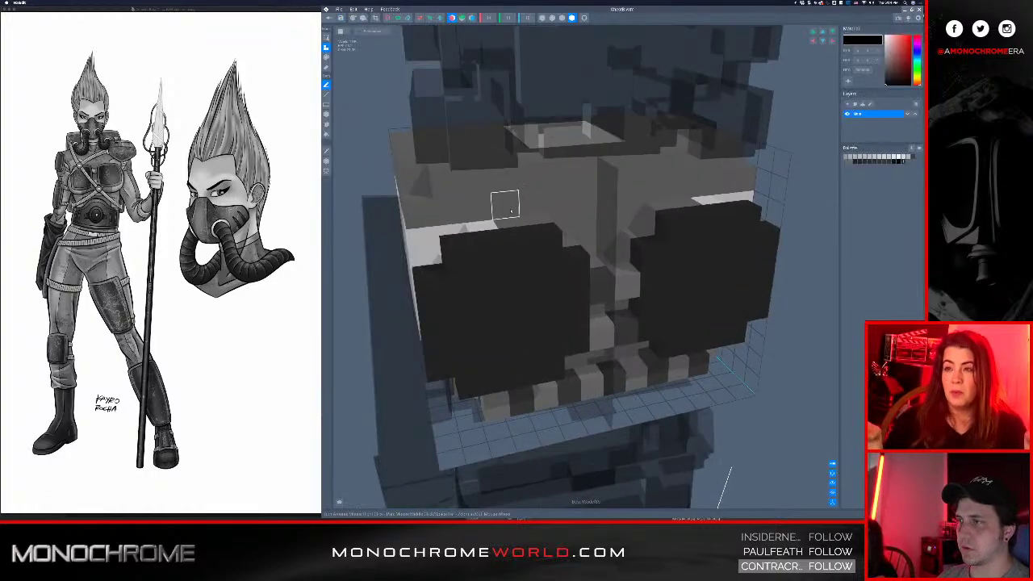
# - Erase the top row and the outer column of voxels from both dark chest plates
pyautogui.click(518, 257)
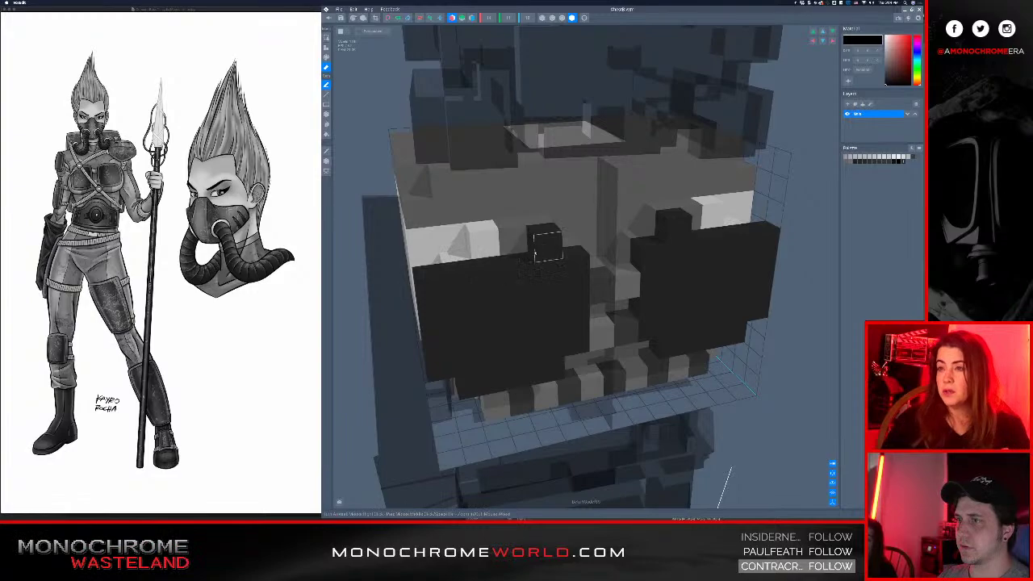
pyautogui.click(547, 247)
pyautogui.moveTo(431, 291); pyautogui.dragTo(439, 340)
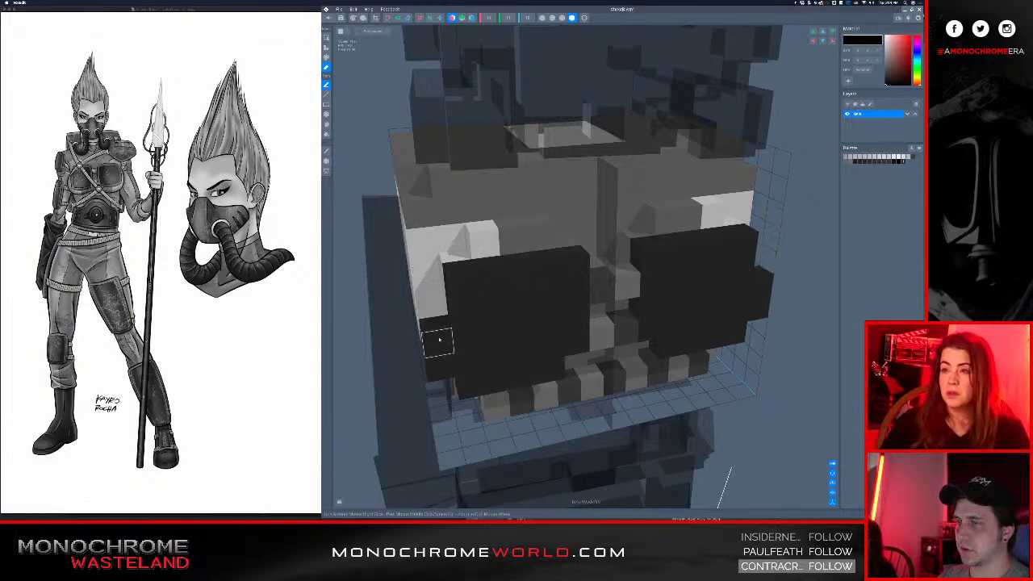
pyautogui.click(439, 349)
pyautogui.click(441, 368)
# - Sample the plates' dark colour and fill the missing lower inner corner so each chest plate is a full rectangle
pyautogui.moveTo(505, 318); pyautogui.dragTo(529, 328, button='right')
pyautogui.moveTo(528, 329); pyautogui.dragTo(549, 359, button='middle')
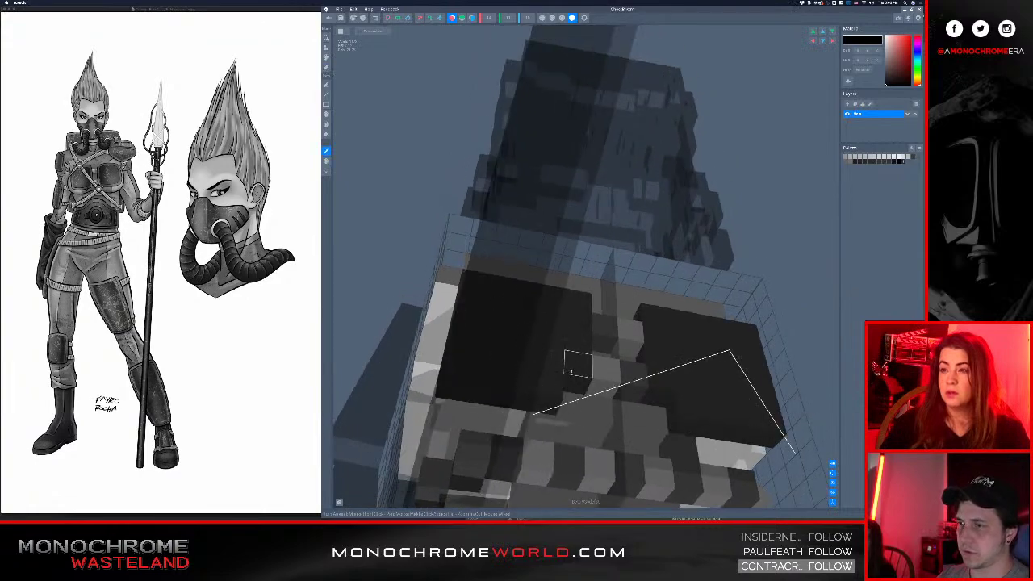
pyautogui.click(570, 370)
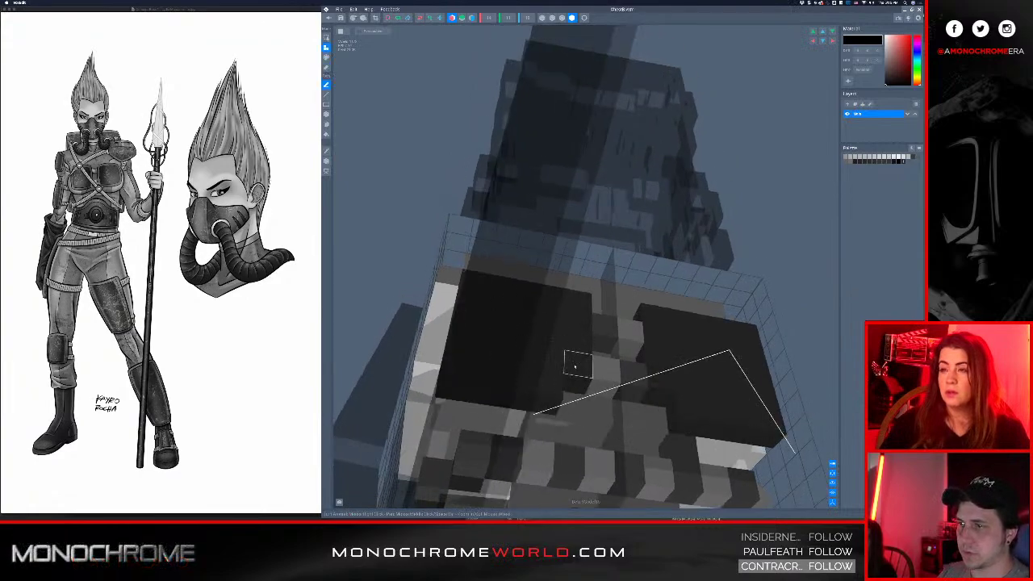
pyautogui.click(575, 386)
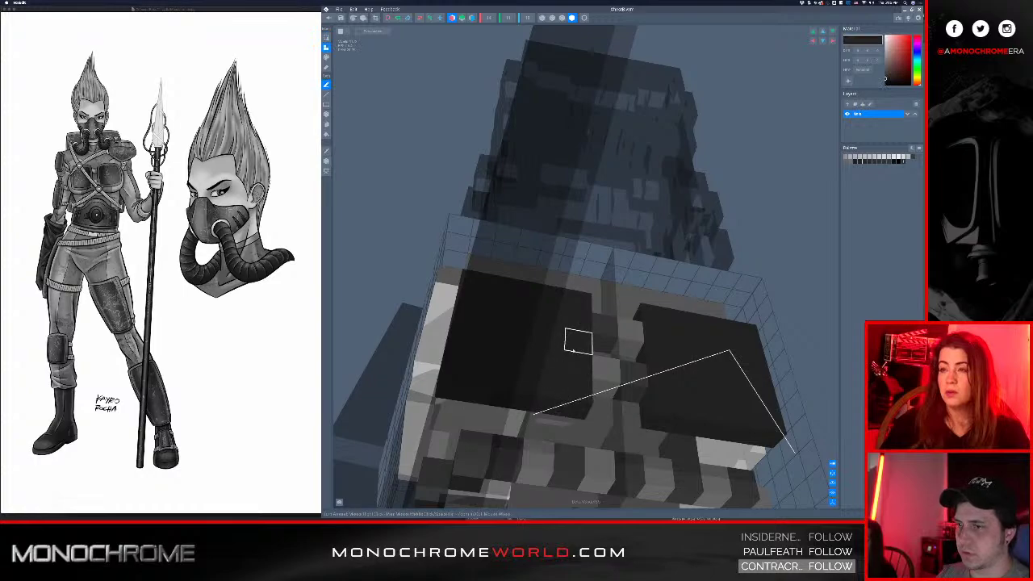
# - Erase the corner voxels of both chest plates to give them notched outlines
pyautogui.moveTo(579, 339); pyautogui.dragTo(569, 353, button='right')
pyautogui.scroll(-5, 573, 358)
pyautogui.moveTo(568, 353); pyautogui.dragTo(618, 355, button='middle')
pyautogui.press('e')
pyautogui.click(560, 316)
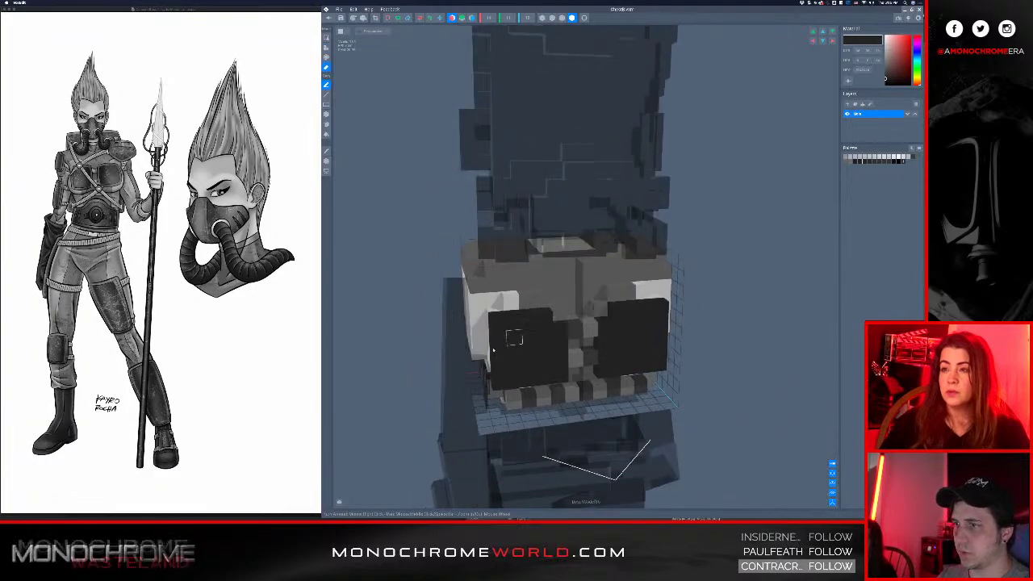
pyautogui.click(498, 320)
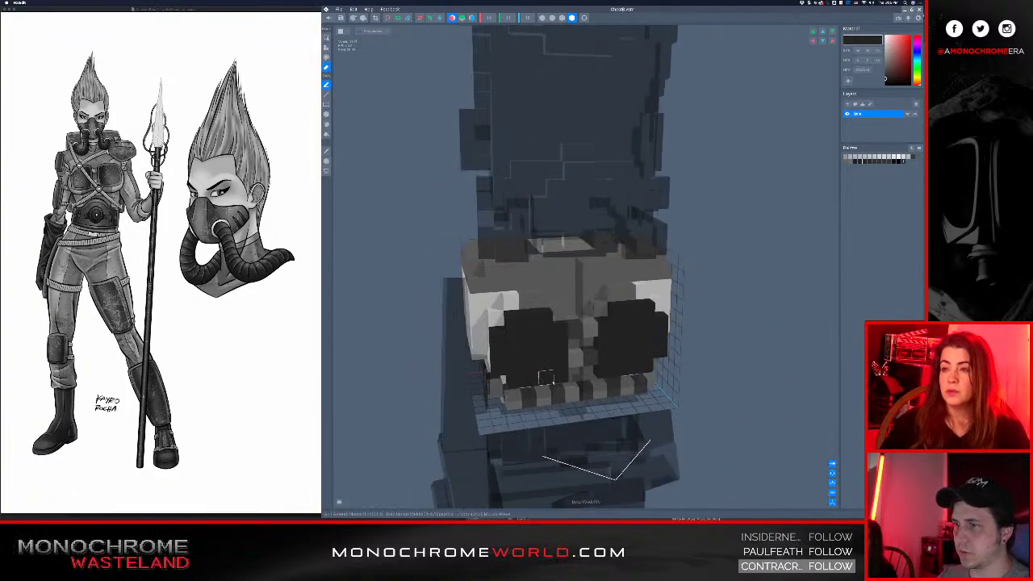
# - Examine the rectangular chest plates and the surrounding torso from the front, side and below
pyautogui.moveTo(538, 343); pyautogui.dragTo(520, 324, button='right')
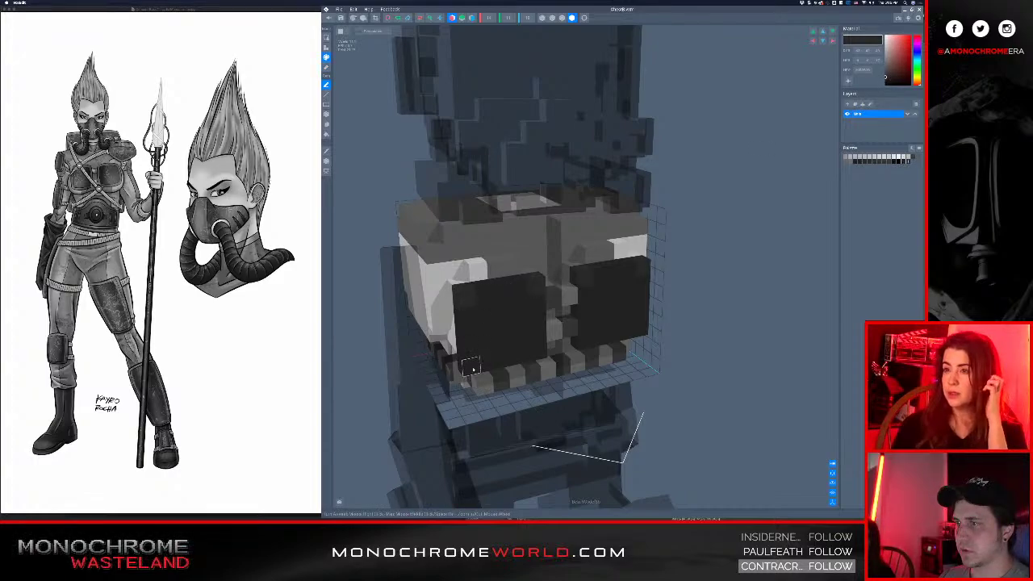
pyautogui.moveTo(505, 325); pyautogui.dragTo(484, 362, button='right')
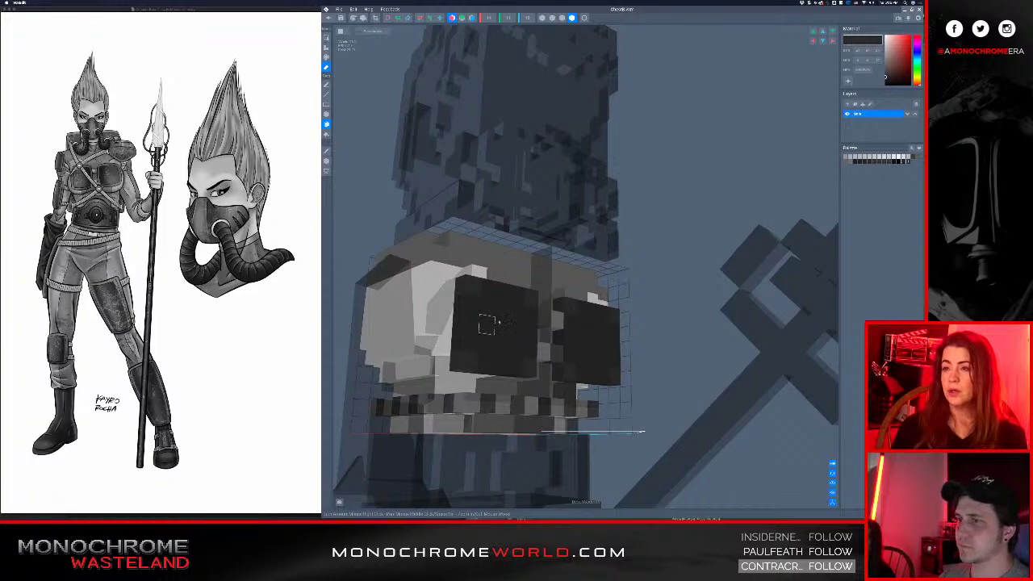
pyautogui.moveTo(486, 325); pyautogui.dragTo(555, 334, button='right')
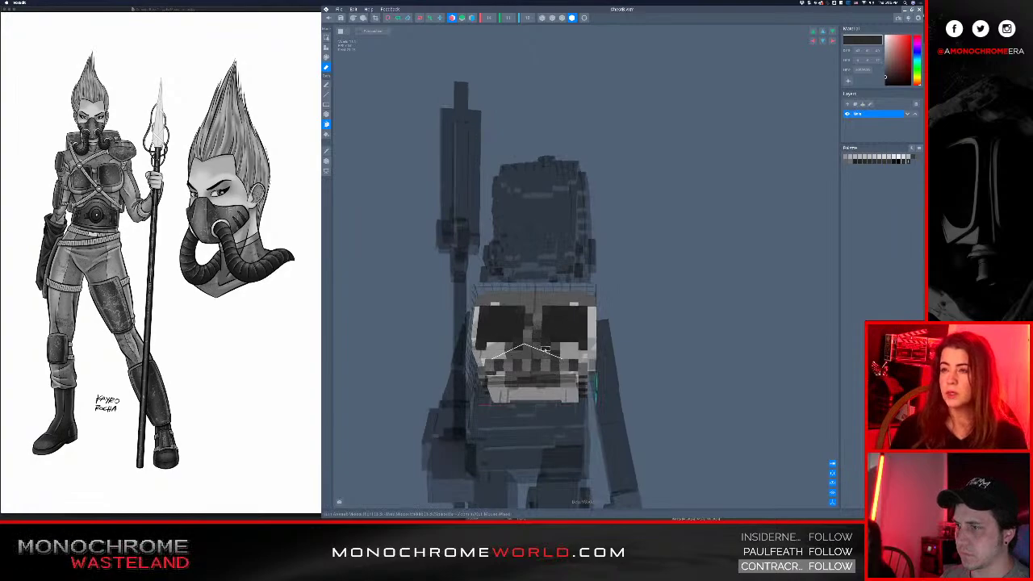
pyautogui.moveTo(568, 343); pyautogui.dragTo(547, 327, button='right')
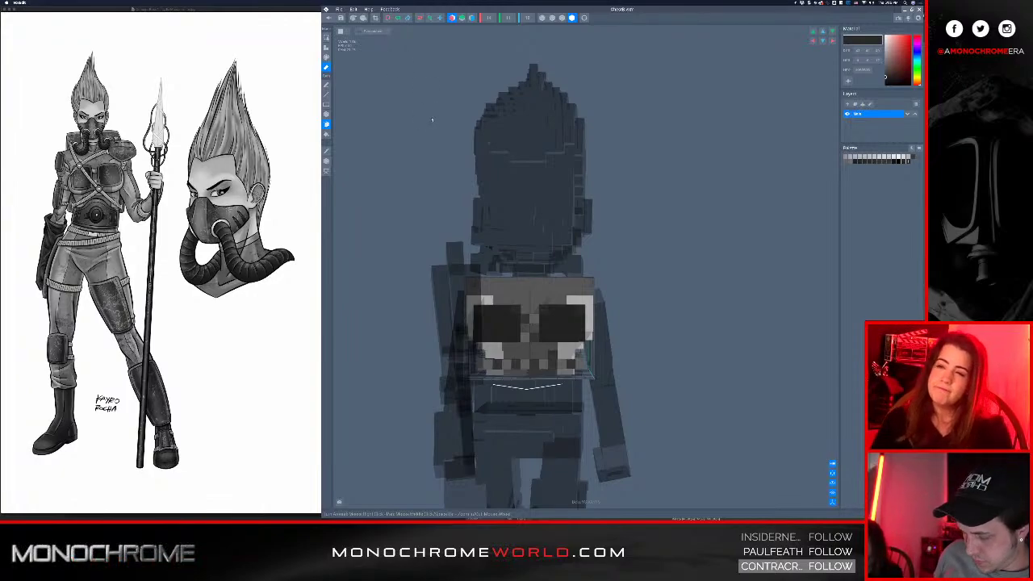
pyautogui.click(551, 313)
pyautogui.moveTo(568, 320); pyautogui.dragTo(544, 309, button='right')
pyautogui.scroll(8, 542, 308)
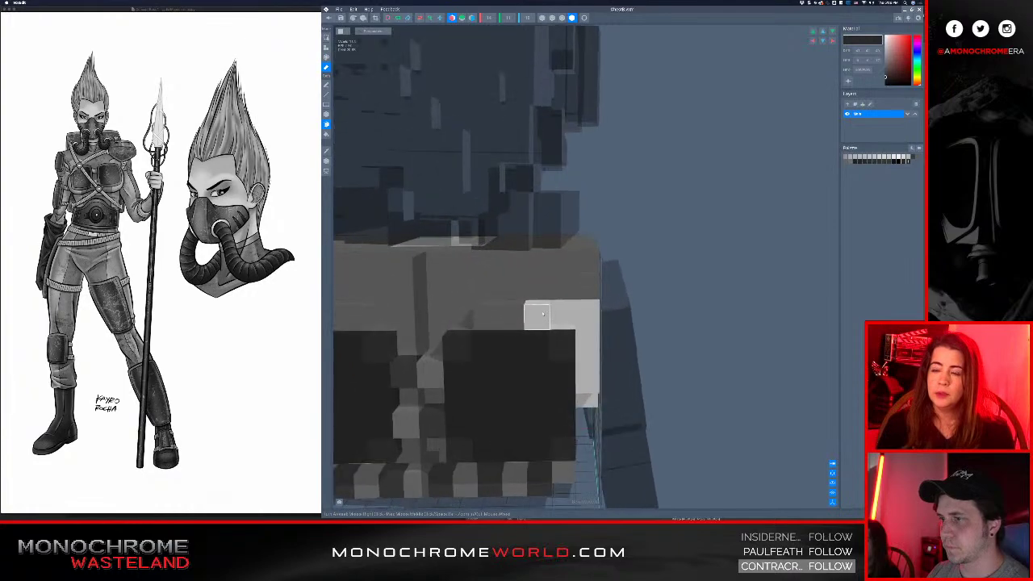
# - Sample the lighter grey of the central connector and attach one voxel above a chest plate's outer upper corner
pyautogui.keyDown('alt'); pyautogui.click(431, 381); pyautogui.keyUp('alt')
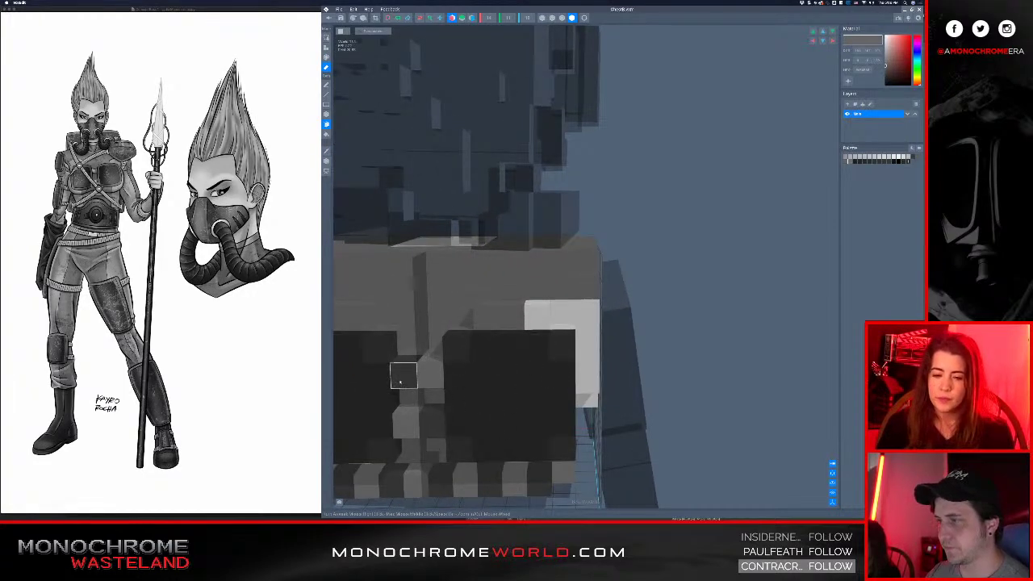
pyautogui.click(400, 381)
pyautogui.click(430, 383)
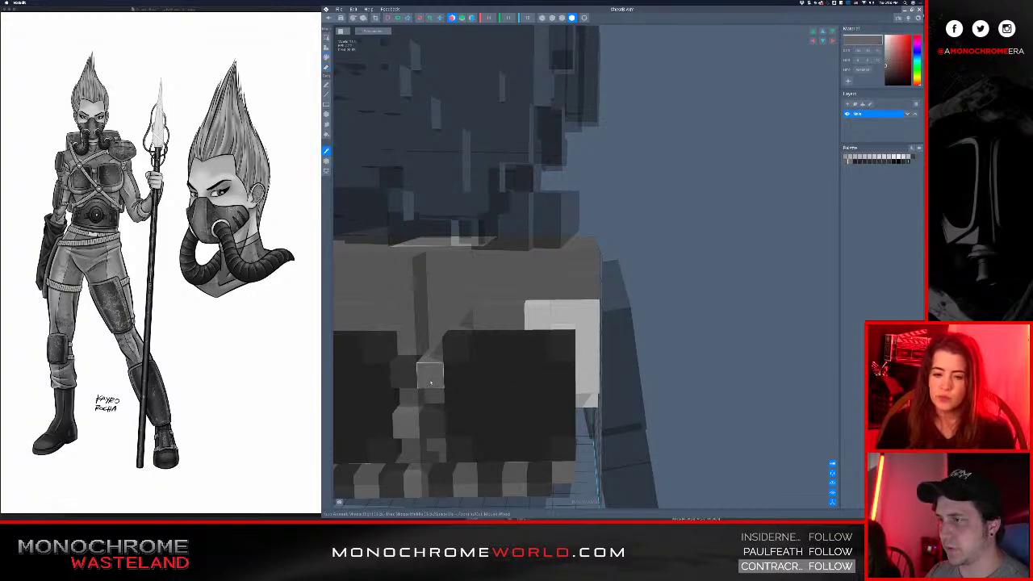
pyautogui.press('b')
pyautogui.moveTo(560, 351); pyautogui.dragTo(558, 373, button='right')
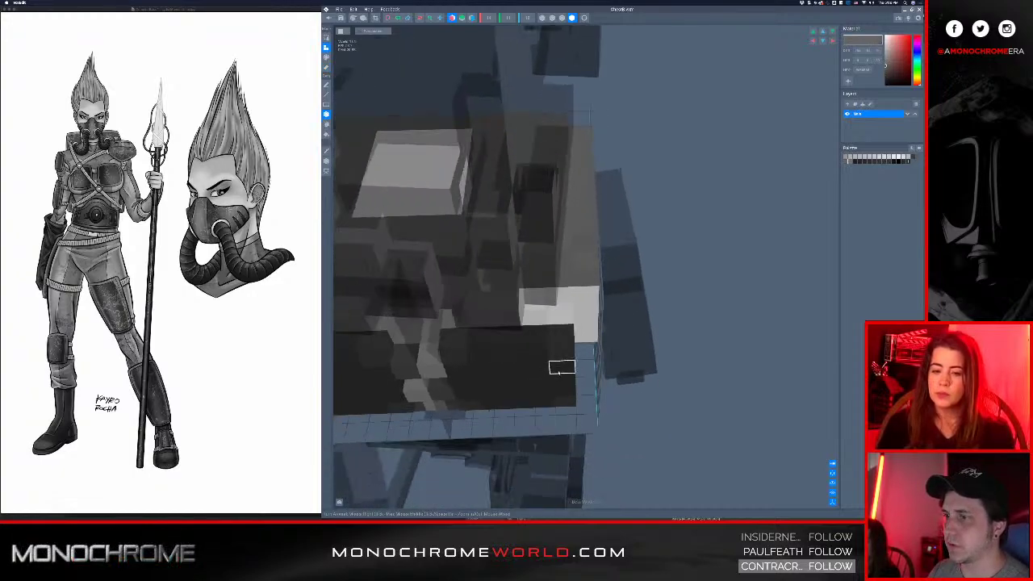
pyautogui.click(560, 315)
pyautogui.moveTo(560, 316)
pyautogui.mouseDown(button='right')
pyautogui.moveTo(551, 299)
pyautogui.moveTo(567, 300)
pyautogui.mouseUp(button='right')
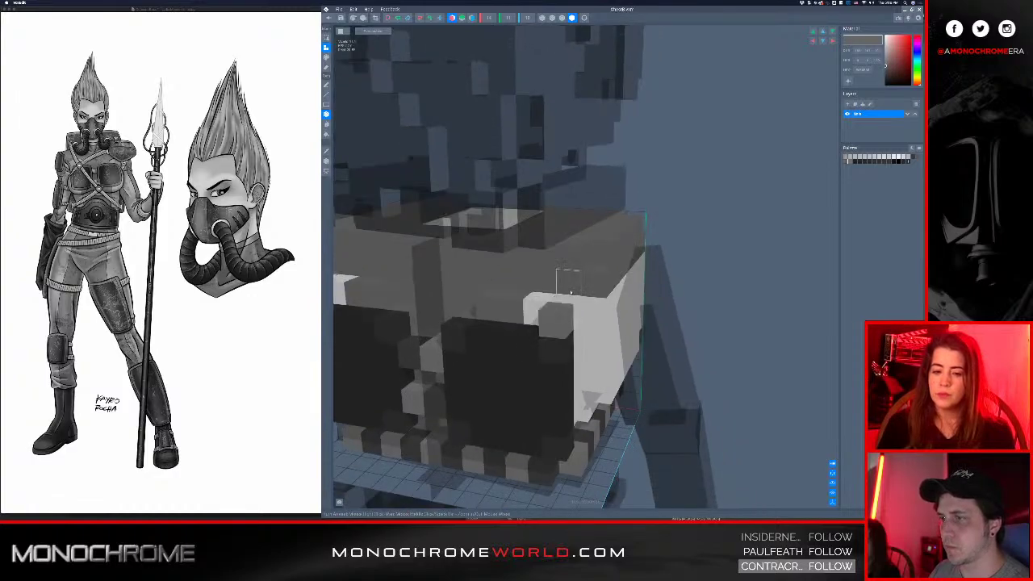
# - Build a mirrored voxel strap rising from the chest plates' outer upper corners and colour it in alternating dark and lighter grey
pyautogui.moveTo(578, 275)
pyautogui.mouseDown(button='right')
pyautogui.moveTo(603, 269)
pyautogui.moveTo(576, 268)
pyautogui.mouseUp(button='right')
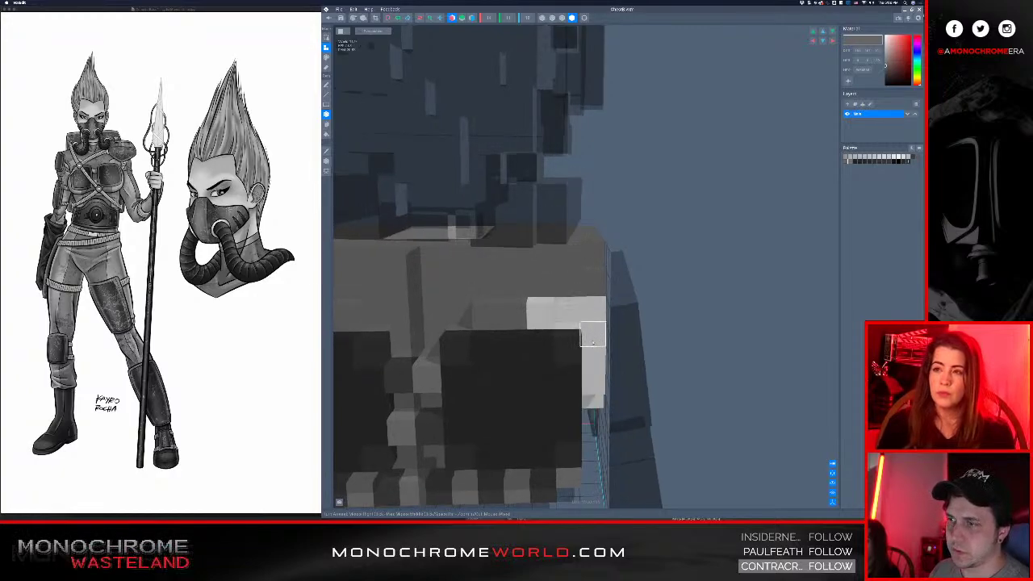
pyautogui.moveTo(589, 332); pyautogui.dragTo(599, 302, button='right')
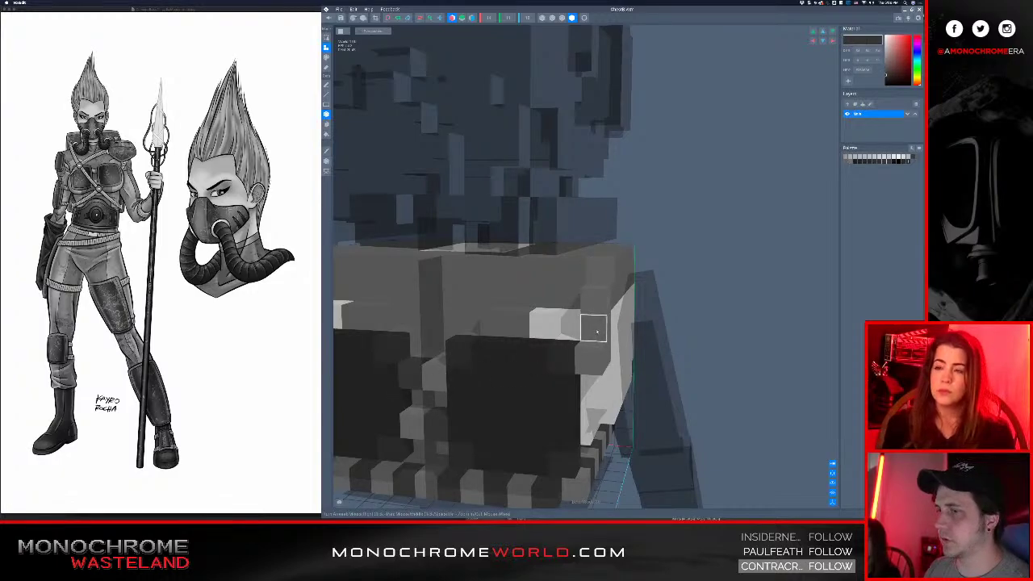
pyautogui.moveTo(595, 330)
pyautogui.mouseDown(button='right')
pyautogui.moveTo(590, 323)
pyautogui.moveTo(601, 331)
pyautogui.mouseUp(button='right')
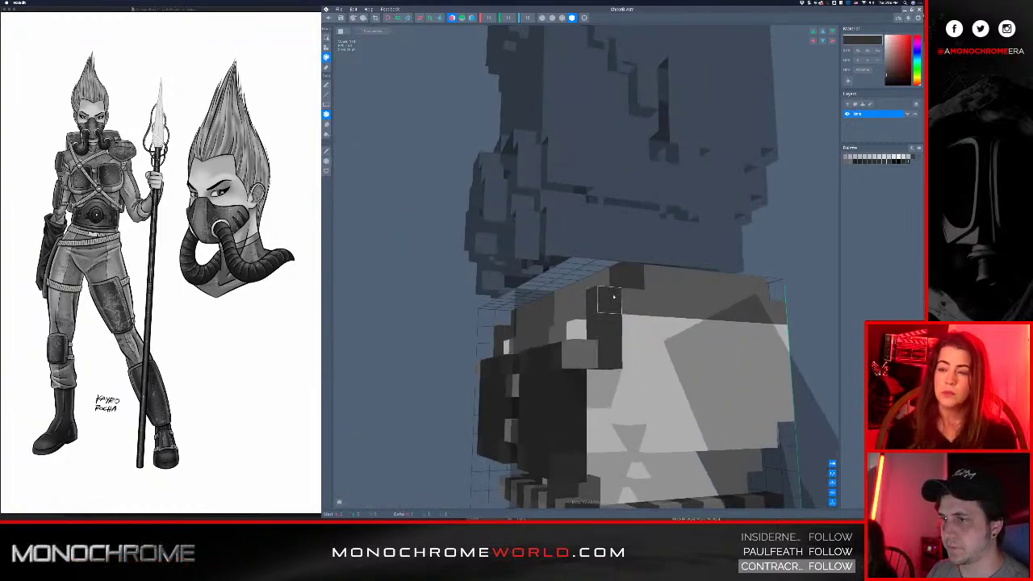
pyautogui.keyDown('ctrl'); pyautogui.click(590, 345); pyautogui.keyUp('ctrl')
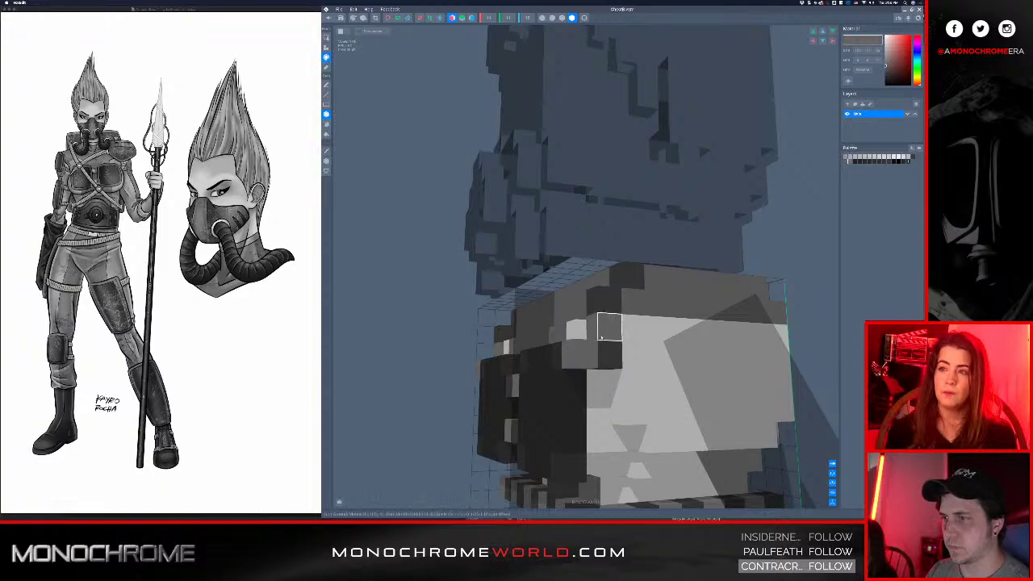
pyautogui.moveTo(567, 363); pyautogui.dragTo(638, 343, button='right')
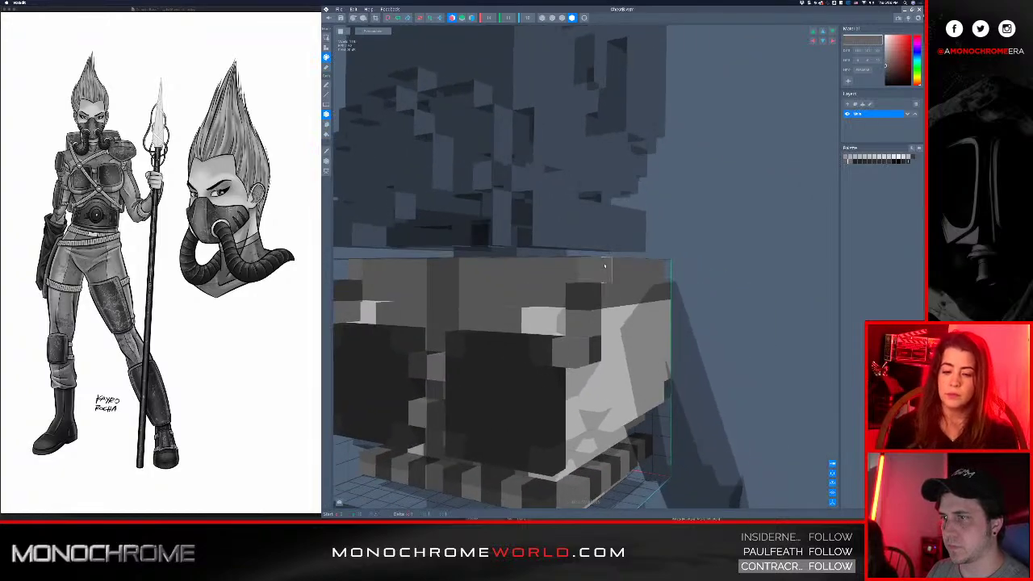
pyautogui.moveTo(559, 312); pyautogui.dragTo(568, 338, button='right')
pyautogui.click(562, 315)
pyautogui.scroll(-4, 563, 316)
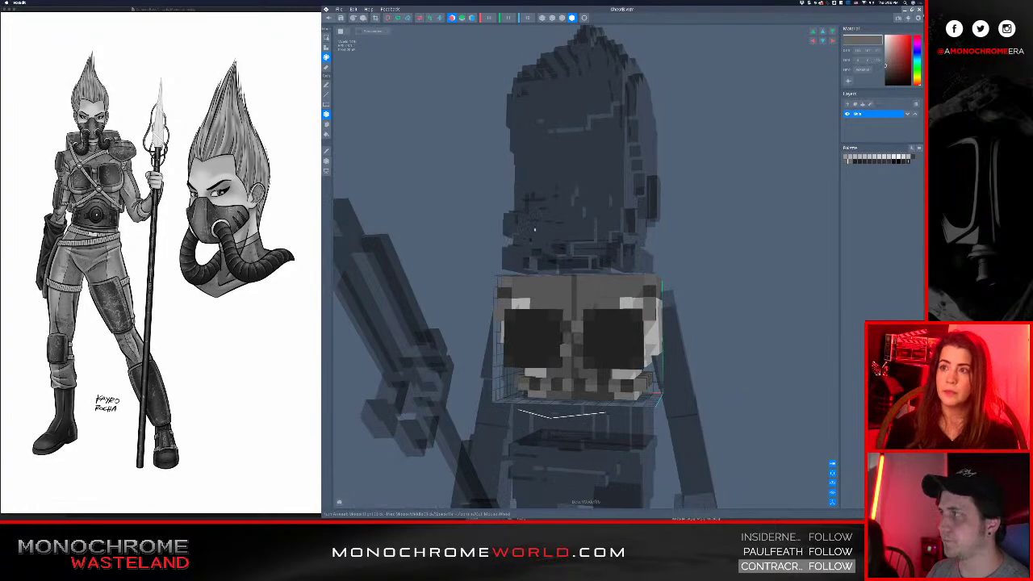
# - Save the edited chest model and return to the full character scene
pyautogui.scroll(4, 593, 293)
pyautogui.moveTo(593, 293); pyautogui.dragTo(592, 292, button='right')
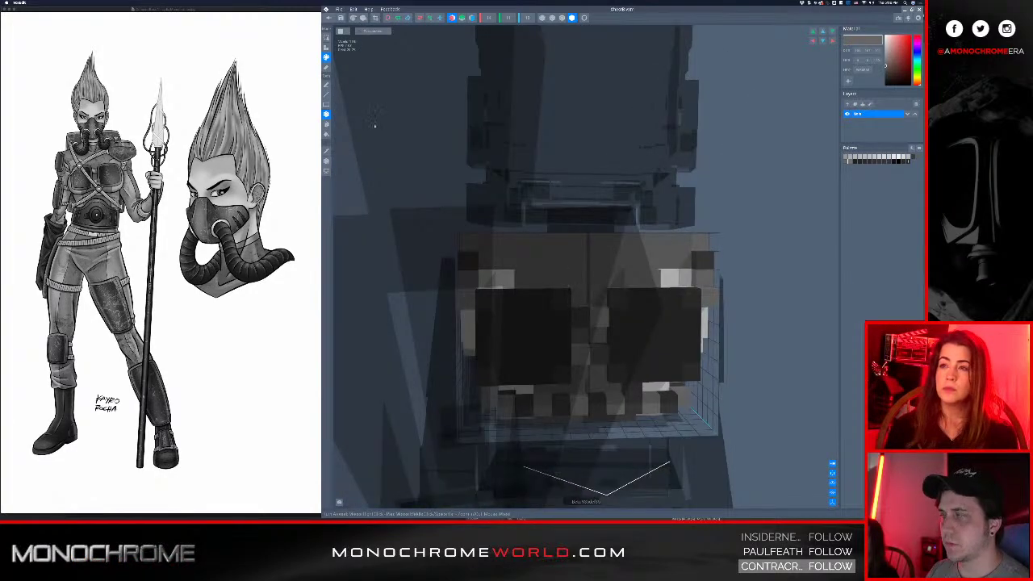
pyautogui.click(352, 17)
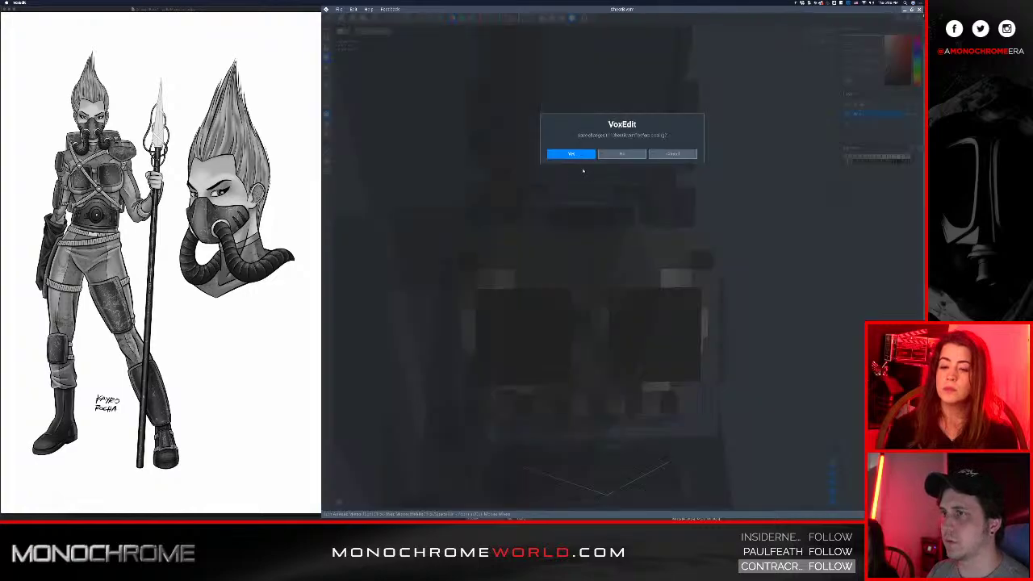
pyautogui.click(571, 154)
# - Examine the new chest straps on the assembled character up close, briefly playing its animation
pyautogui.moveTo(623, 236); pyautogui.dragTo(637, 303, button='middle')
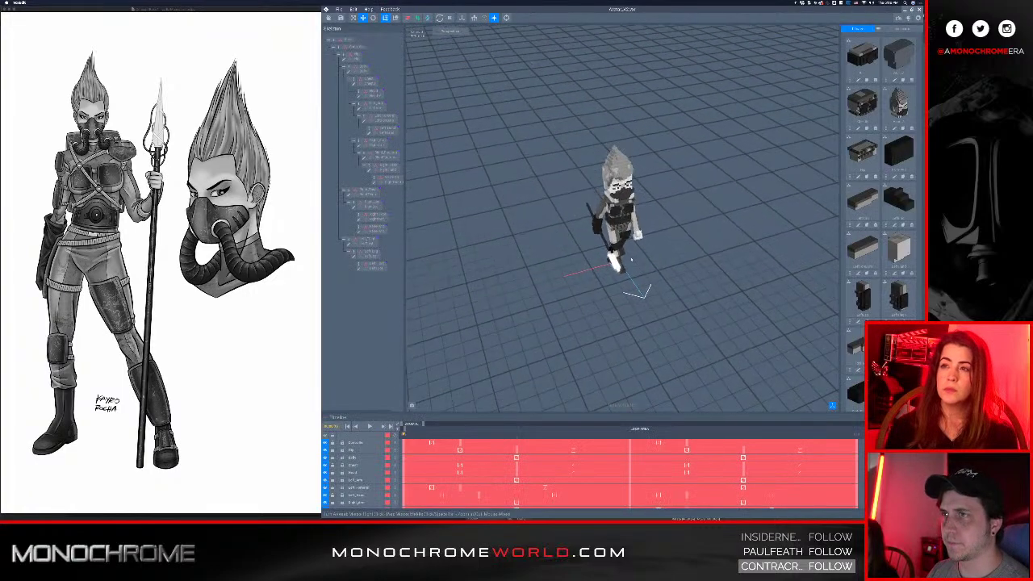
pyautogui.scroll(8, 637, 303)
pyautogui.moveTo(637, 303); pyautogui.dragTo(679, 231, button='right')
pyautogui.scroll(3, 665, 267)
pyautogui.press('space')
pyautogui.press('space')
pyautogui.scroll(3, 679, 235)
pyautogui.scroll(2, 679, 235)
# - Reopen the chest model and, with mirroring off, erase the whole voxel strap above the chest plate on the character's right side
pyautogui.click(679, 231)
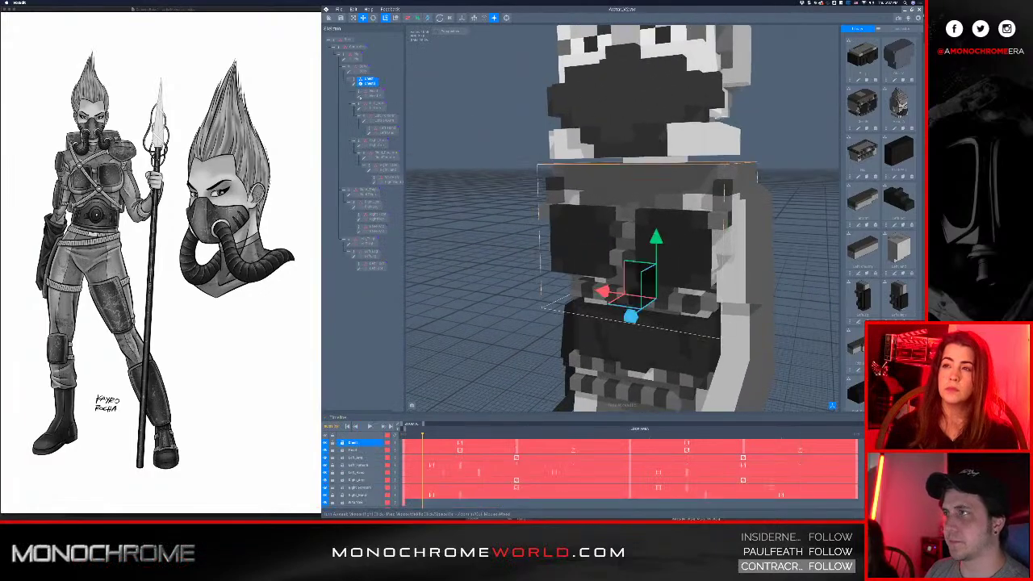
pyautogui.click(353, 84)
pyautogui.moveTo(548, 256); pyautogui.dragTo(500, 274, button='right')
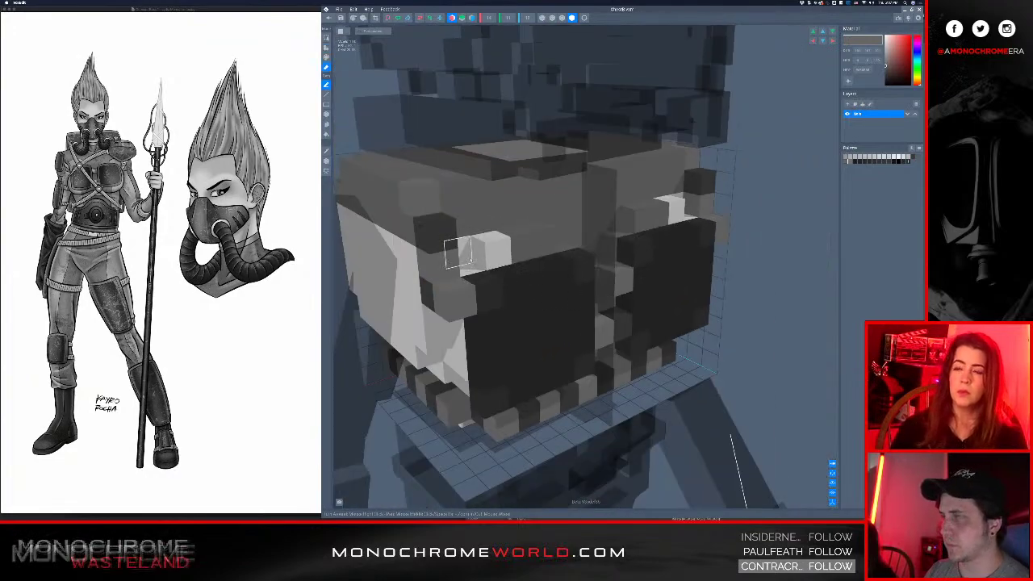
pyautogui.click(326, 67)
pyautogui.click(452, 18)
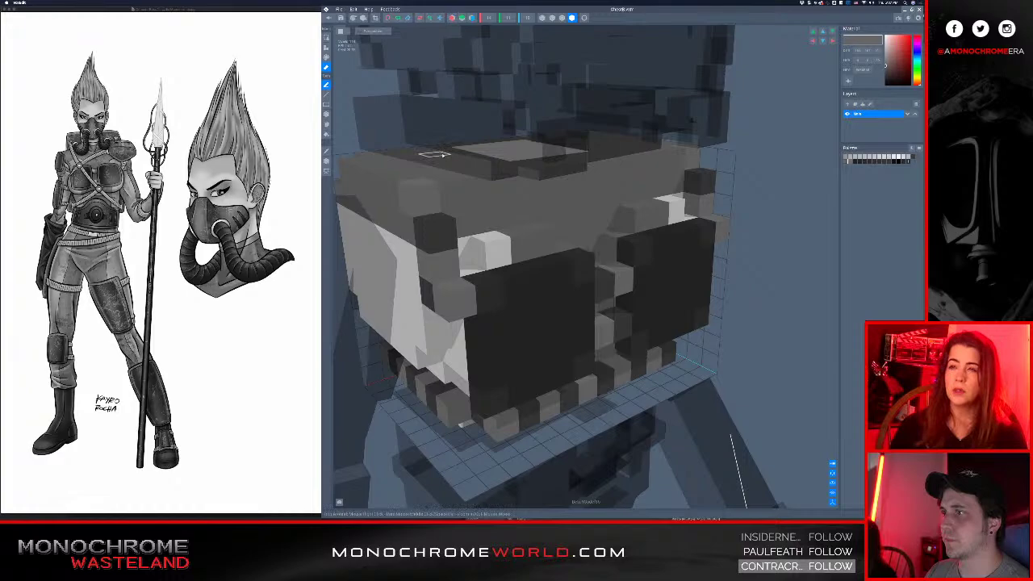
pyautogui.click(428, 201)
pyautogui.click(436, 234)
pyautogui.click(440, 267)
pyautogui.click(452, 300)
pyautogui.click(440, 292)
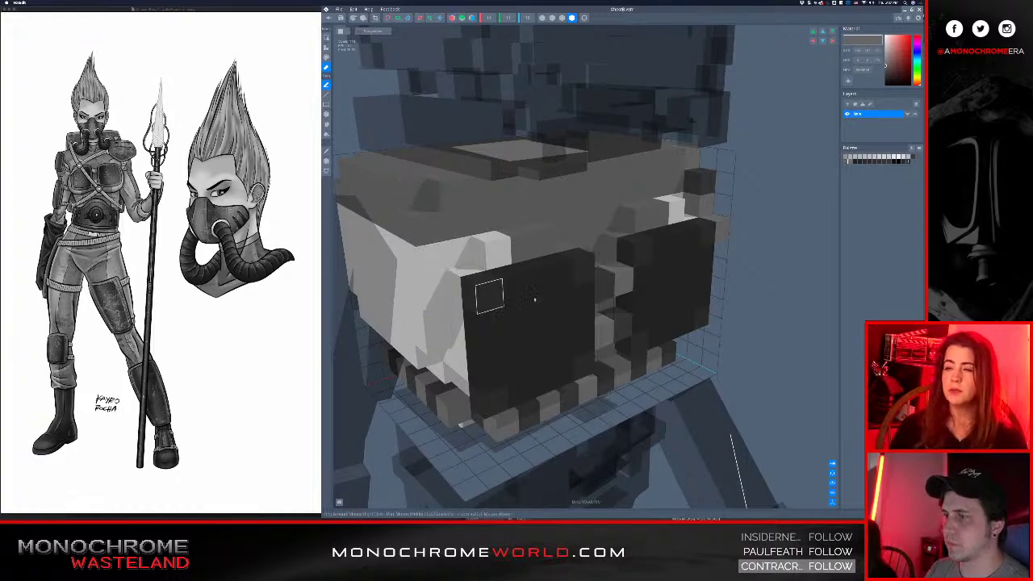
# - Check the one-sided strap from the front and side, and close the chest model with its changes saved
pyautogui.moveTo(534, 300); pyautogui.dragTo(555, 297, button='right')
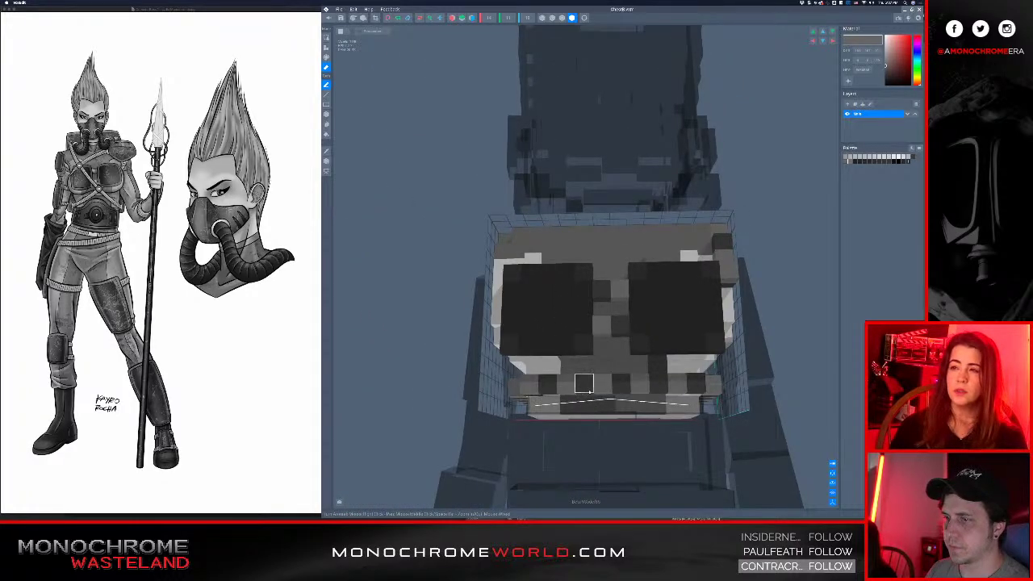
pyautogui.moveTo(589, 392); pyautogui.dragTo(559, 359, button='right')
pyautogui.scroll(-2, 603, 305)
pyautogui.moveTo(623, 298); pyautogui.dragTo(609, 336, button='right')
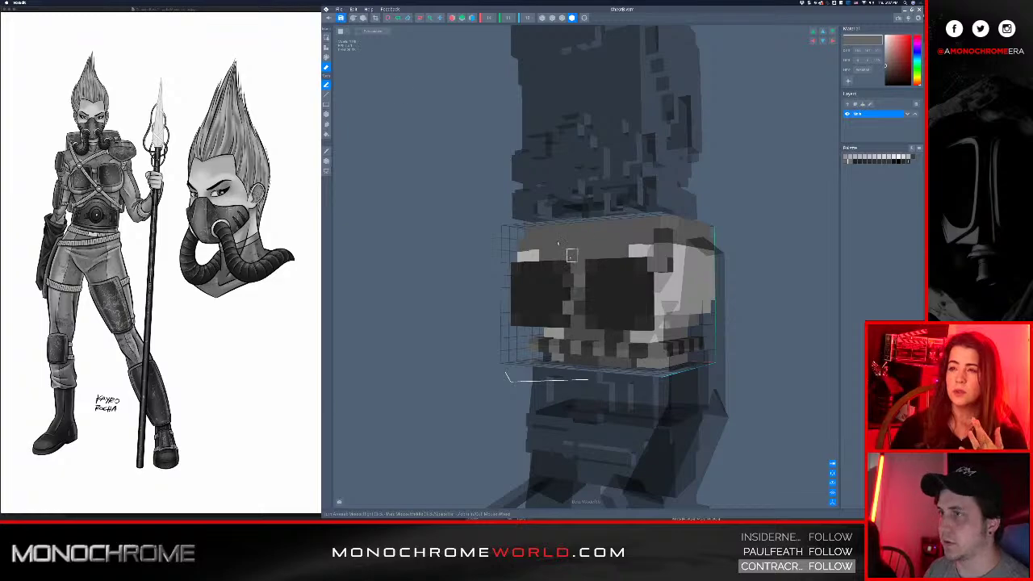
pyautogui.click(329, 19)
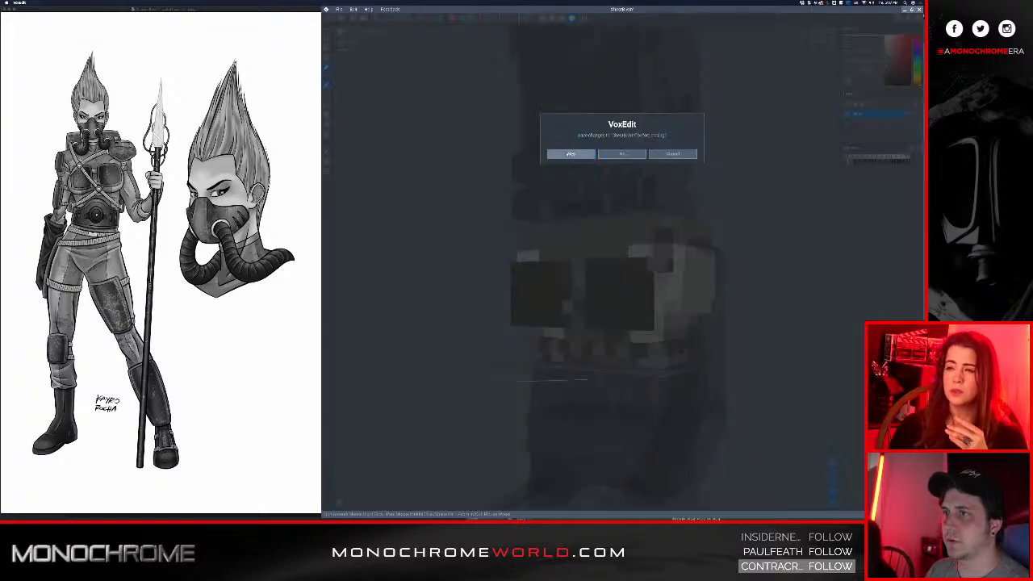
pyautogui.click(569, 153)
# - Sync the assembled character to MagicaVoxel as the external editor
pyautogui.scroll(10, 609, 153)
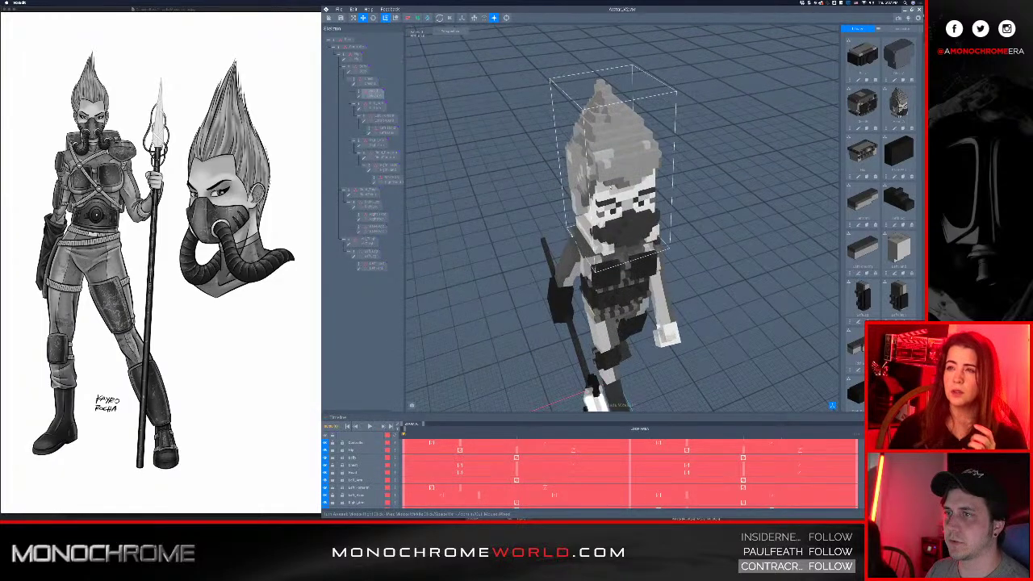
pyautogui.click(339, 10)
pyautogui.moveTo(371, 49)
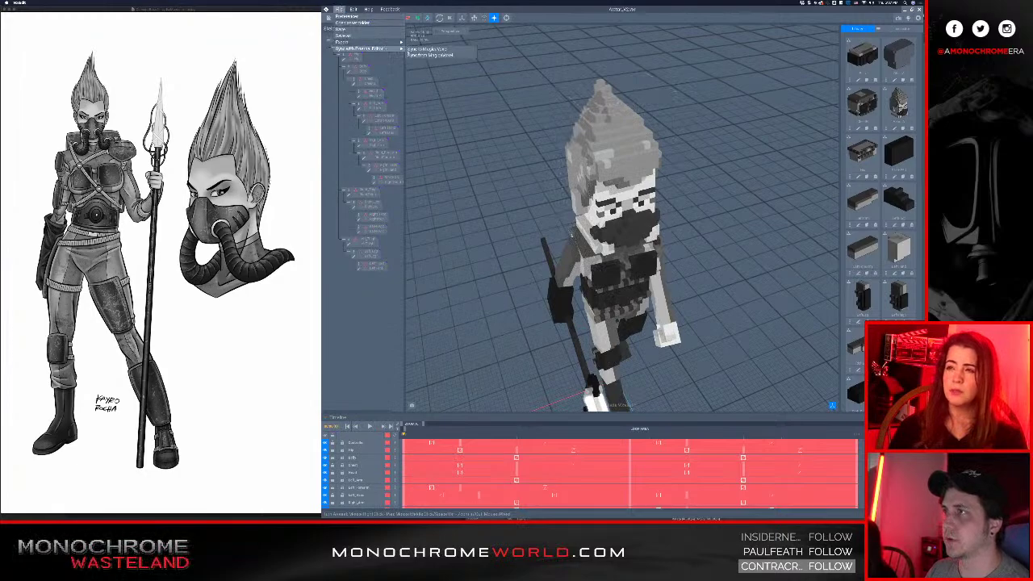
pyautogui.click(448, 49)
pyautogui.click(621, 153)
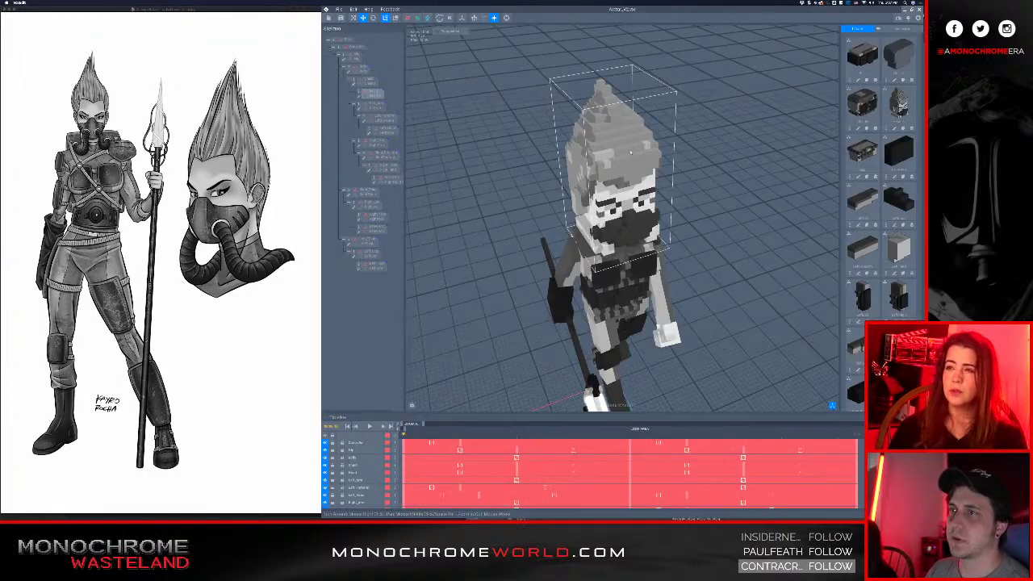
pyautogui.scroll(2, 630, 315)
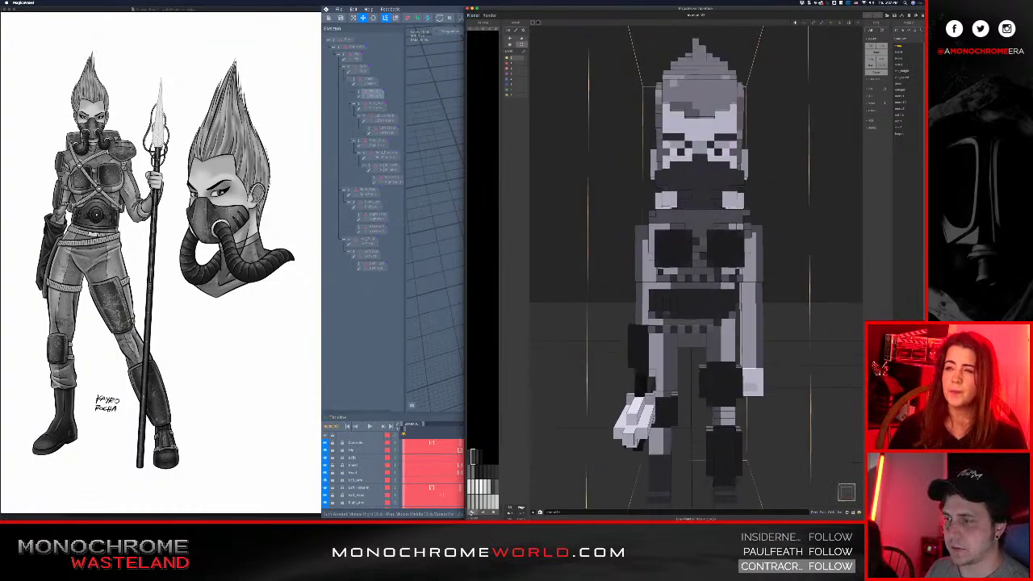
# - Lighten the dark grey palette colour of the belt and strap squares in MagicaVoxel and sync the model back into VoxEdit
pyautogui.click(472, 519)
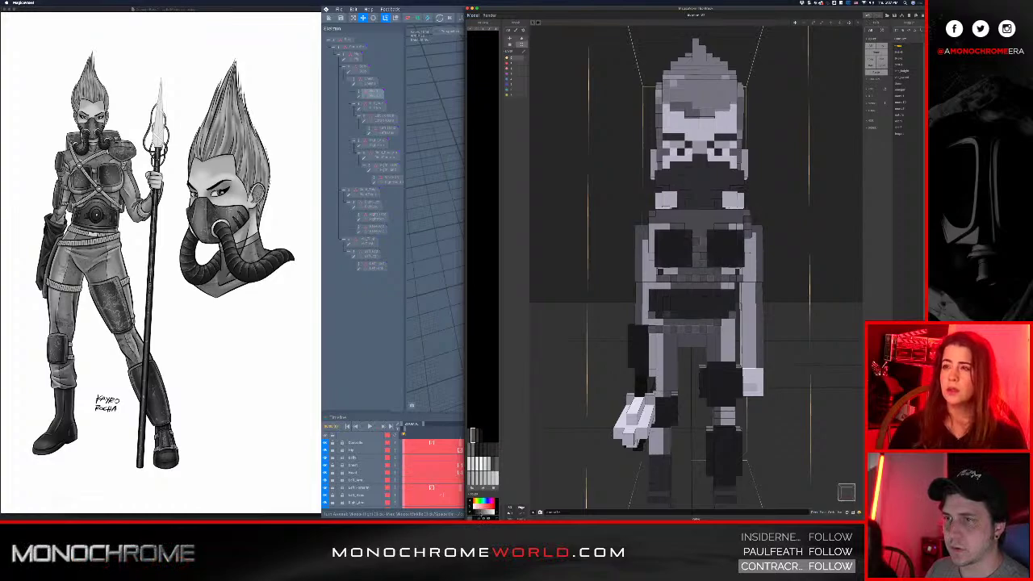
pyautogui.press('super+Tab')
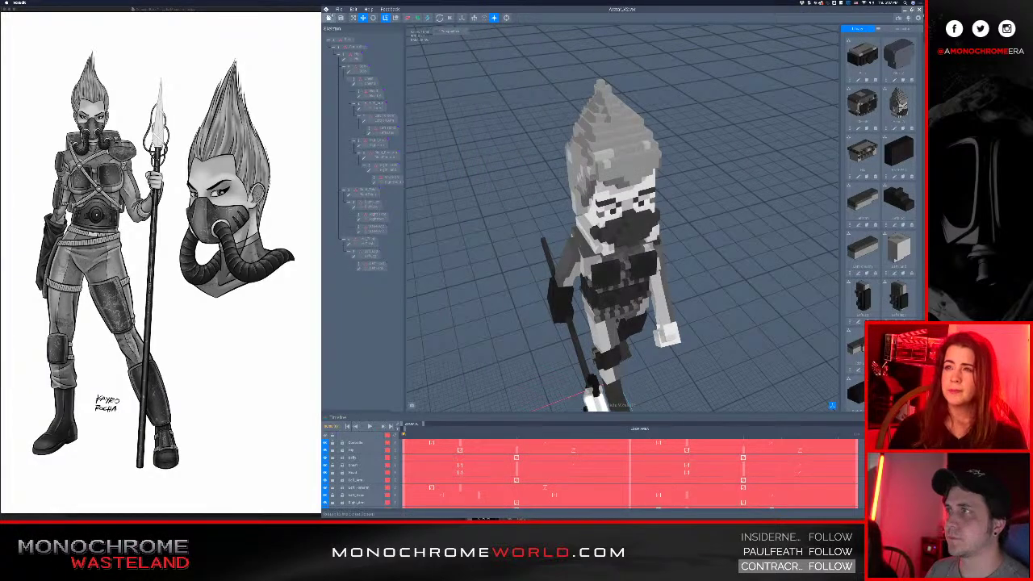
pyautogui.click(339, 9)
pyautogui.moveTo(381, 49)
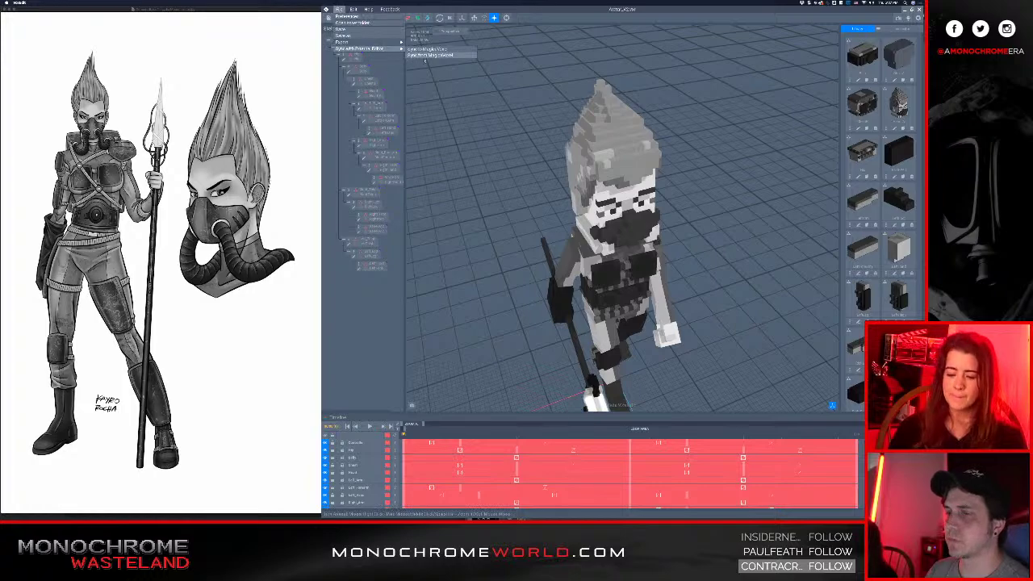
pyautogui.click(430, 54)
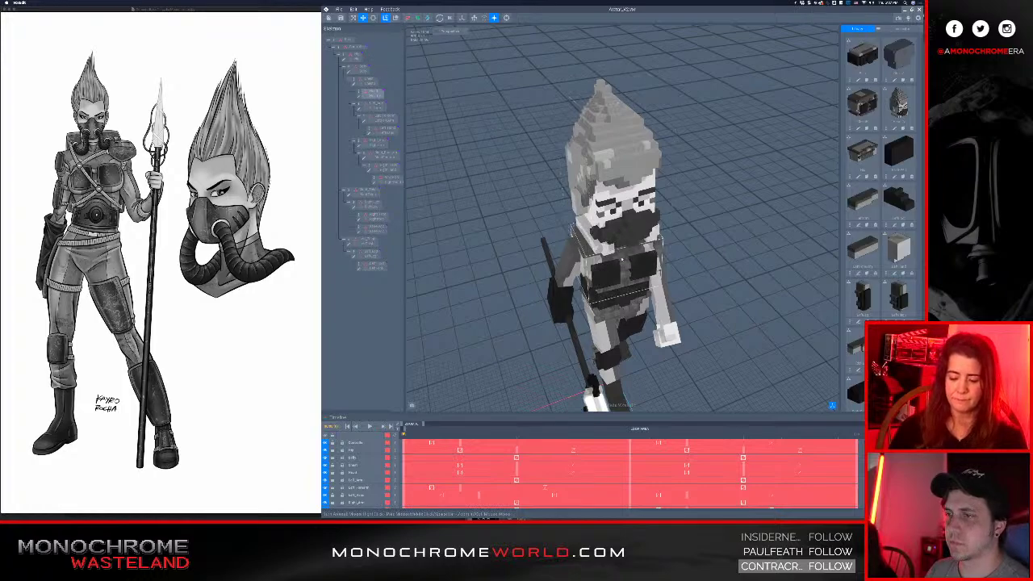
# - Examine the recoloured chest, strap and neighbouring arm from the front and at an angle
pyautogui.scroll(-7, 632, 239)
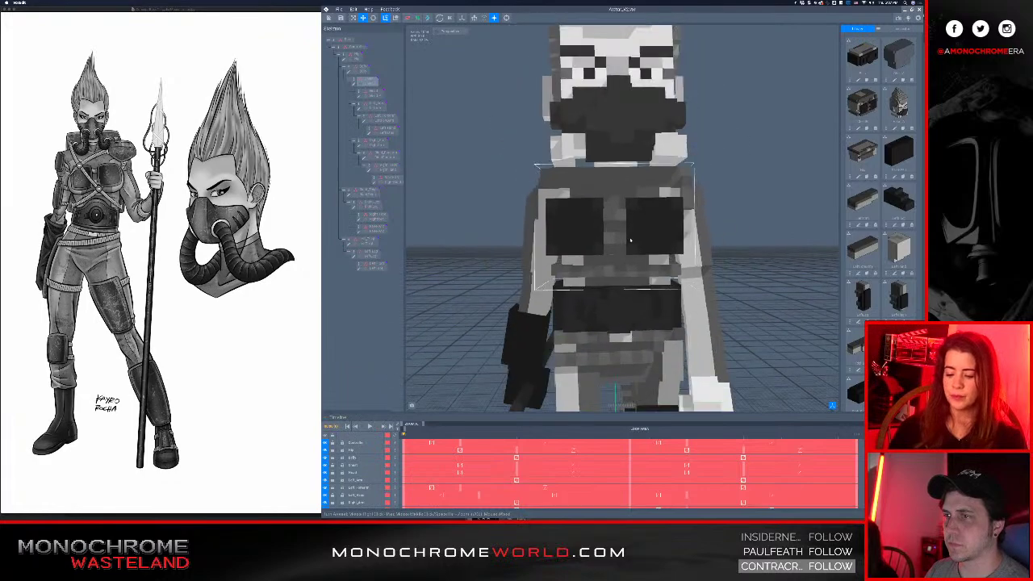
pyautogui.click(630, 236)
pyautogui.moveTo(632, 237); pyautogui.dragTo(634, 244, button='right')
pyautogui.scroll(2, 633, 246)
pyautogui.scroll(2, 634, 246)
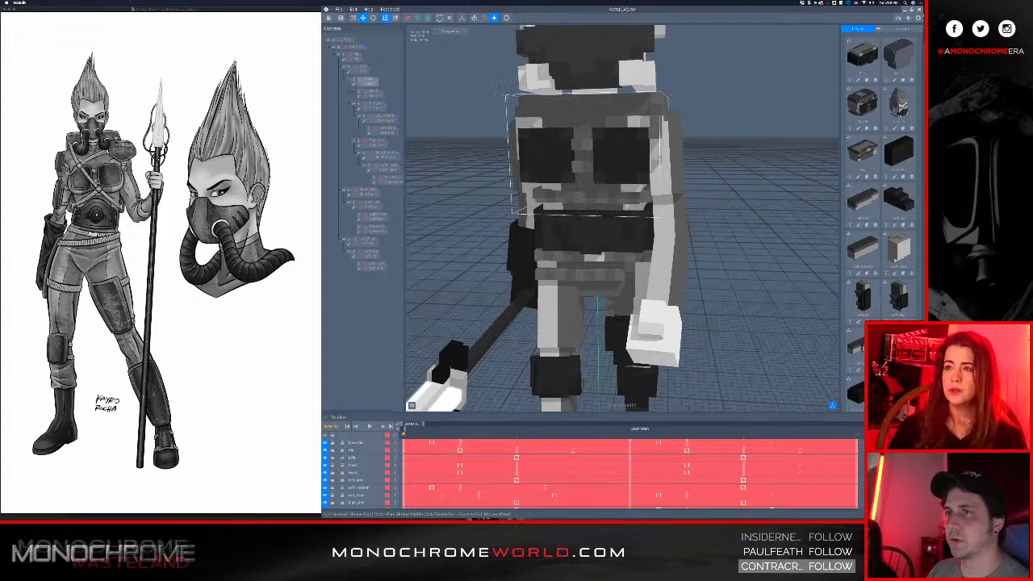
pyautogui.click(665, 166)
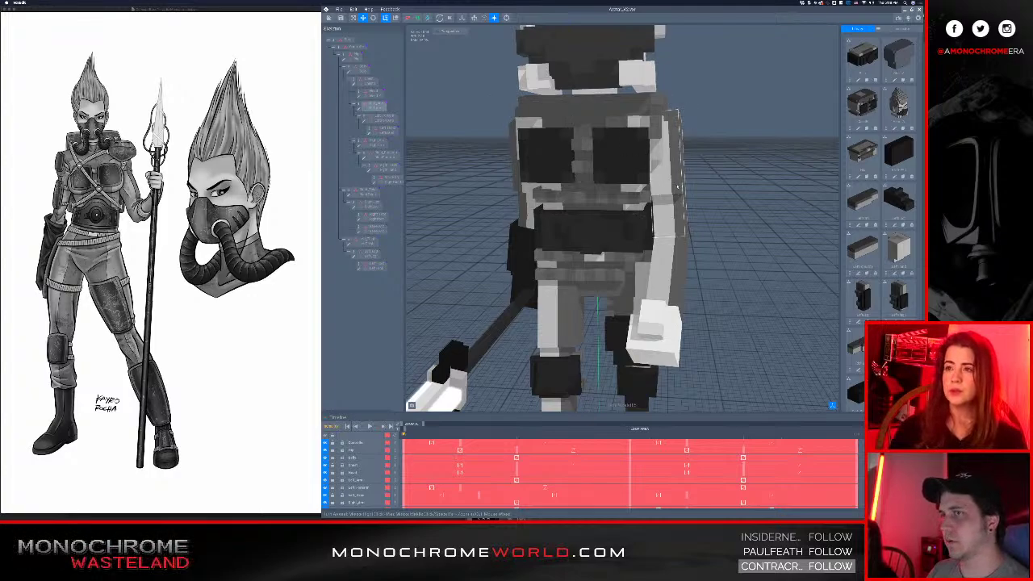
pyautogui.click(563, 105)
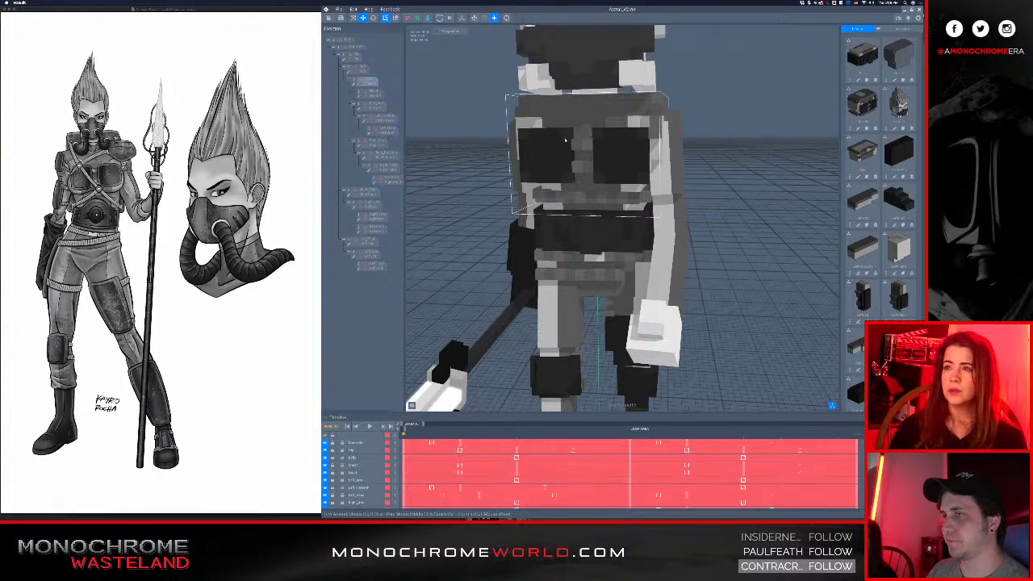
# - Darken the lighter grey palette colour of the central chest connector in MagicaVoxel and sync the model back into VoxEdit
pyautogui.press('super+Tab')
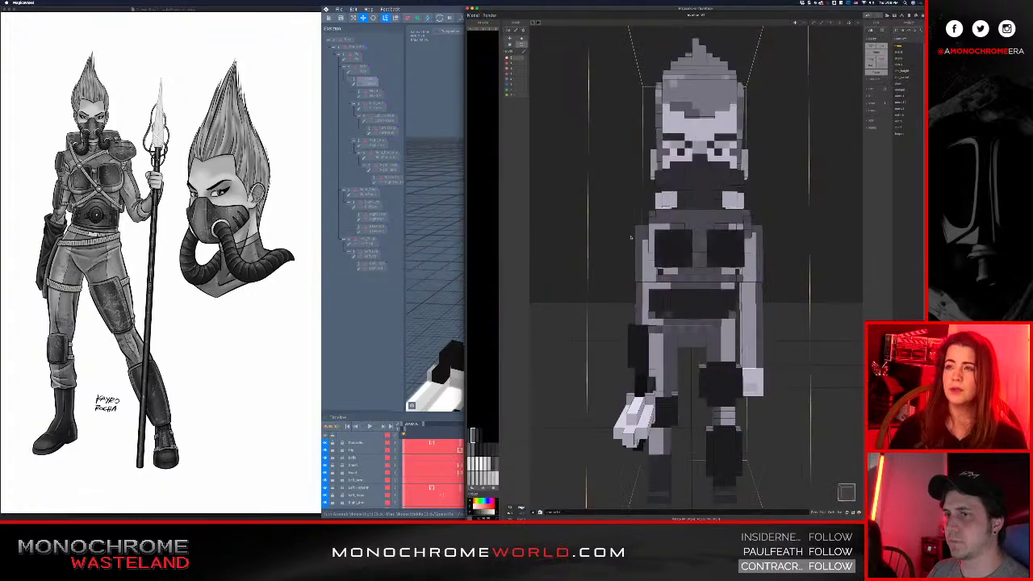
pyautogui.scroll(2, 687, 279)
pyautogui.scroll(3, 706, 251)
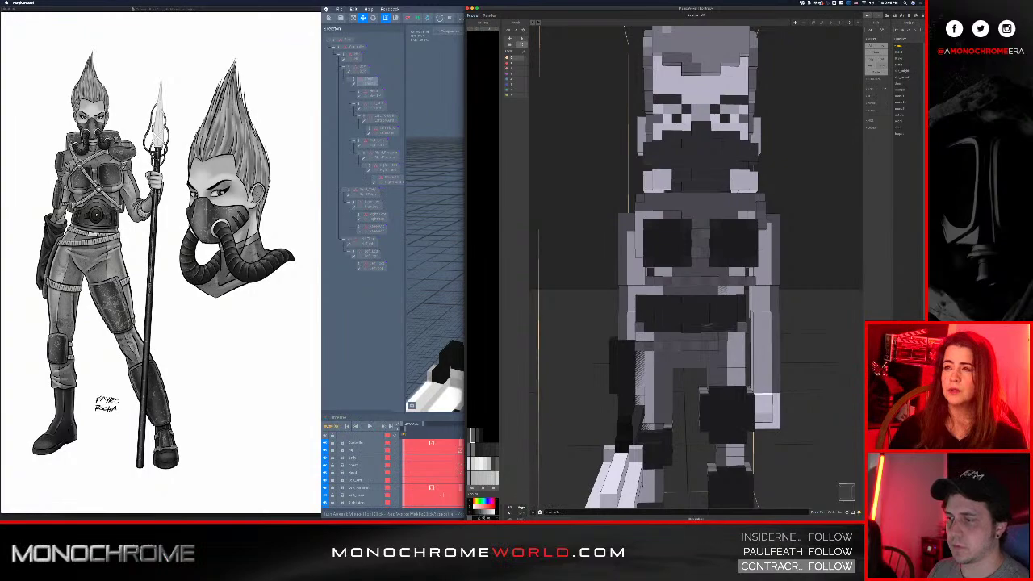
pyautogui.moveTo(481, 513); pyautogui.dragTo(477, 513)
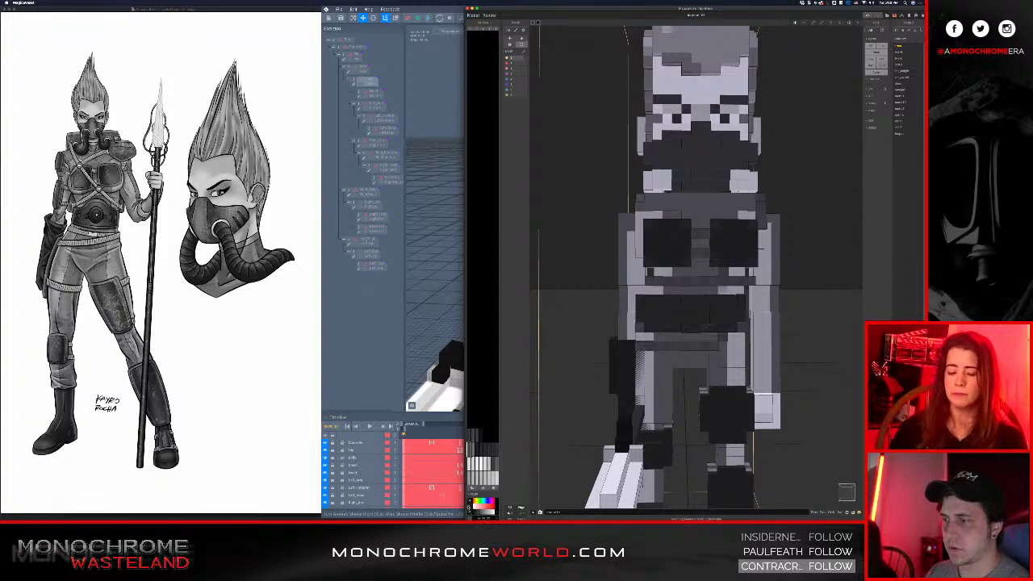
pyautogui.press('super+Tab')
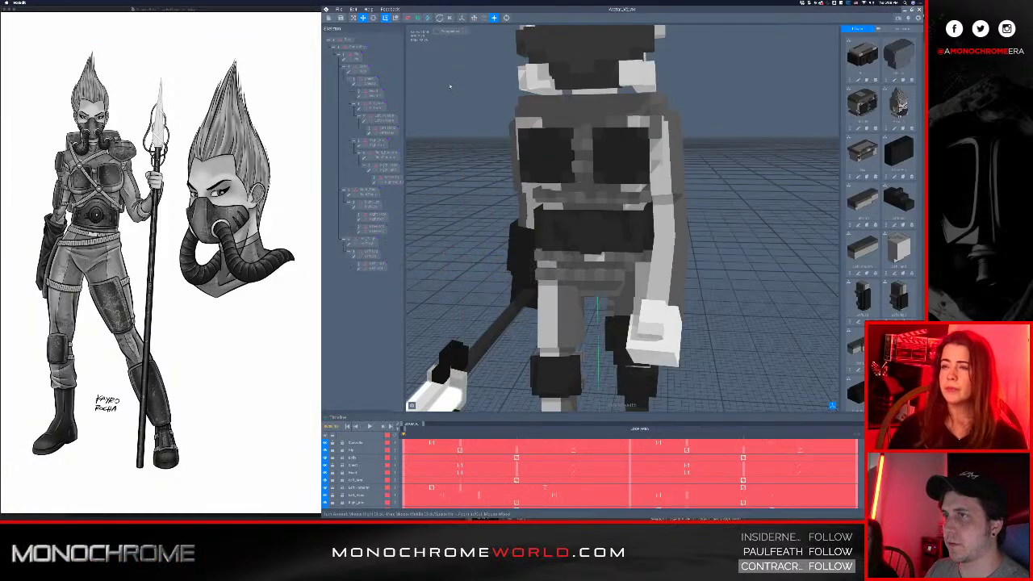
pyautogui.moveTo(395, 49)
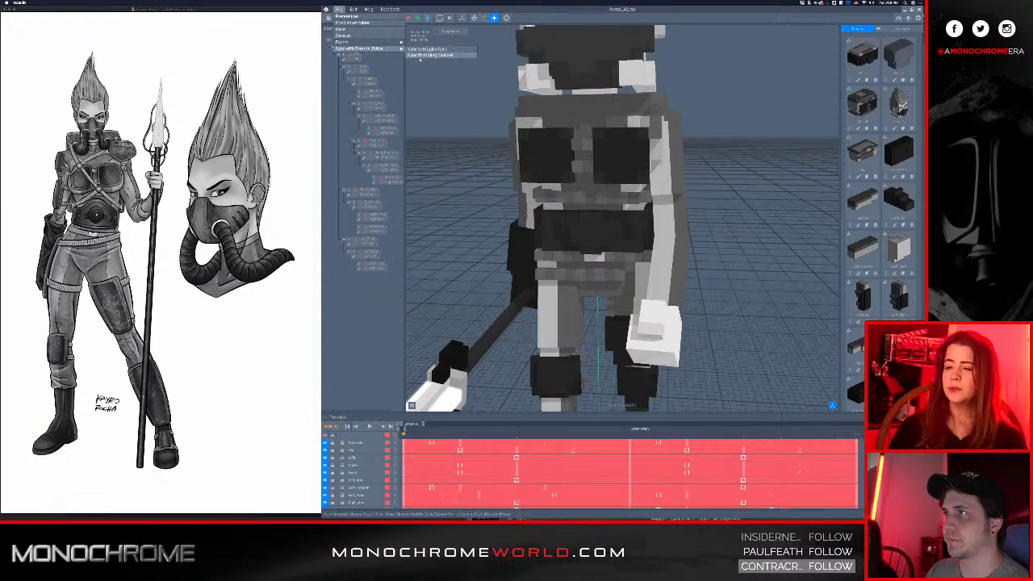
pyautogui.click(420, 54)
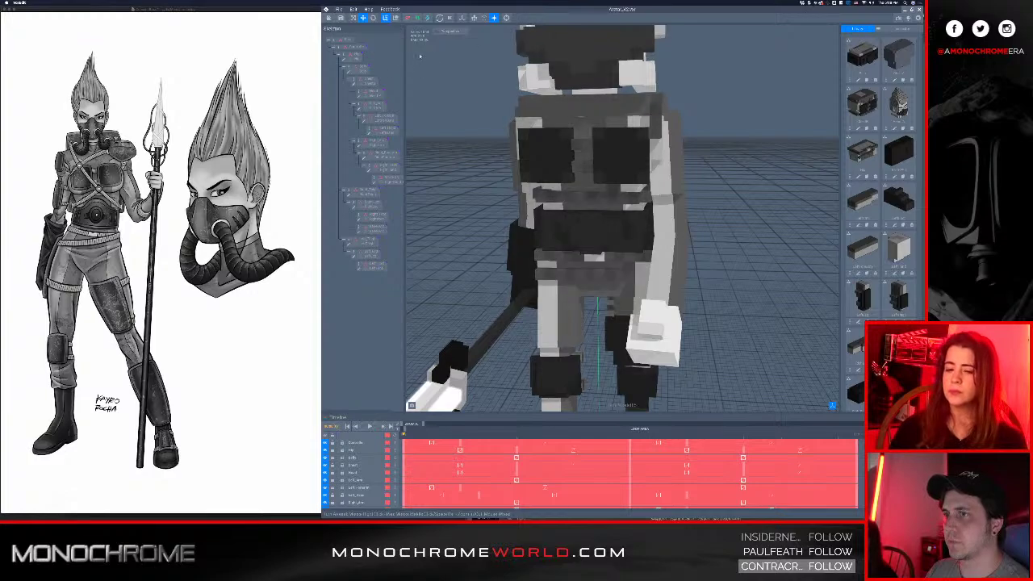
pyautogui.moveTo(599, 166); pyautogui.dragTo(602, 167, button='right')
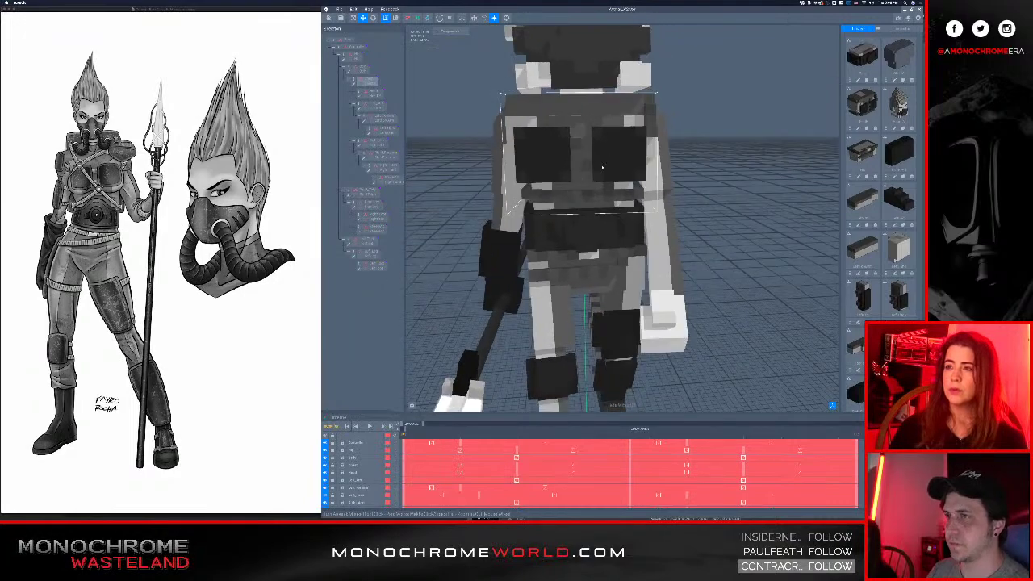
# - Sync the recoloured character from MagicaVoxel back into VoxEdit
pyautogui.moveTo(588, 131); pyautogui.dragTo(578, 130, button='right')
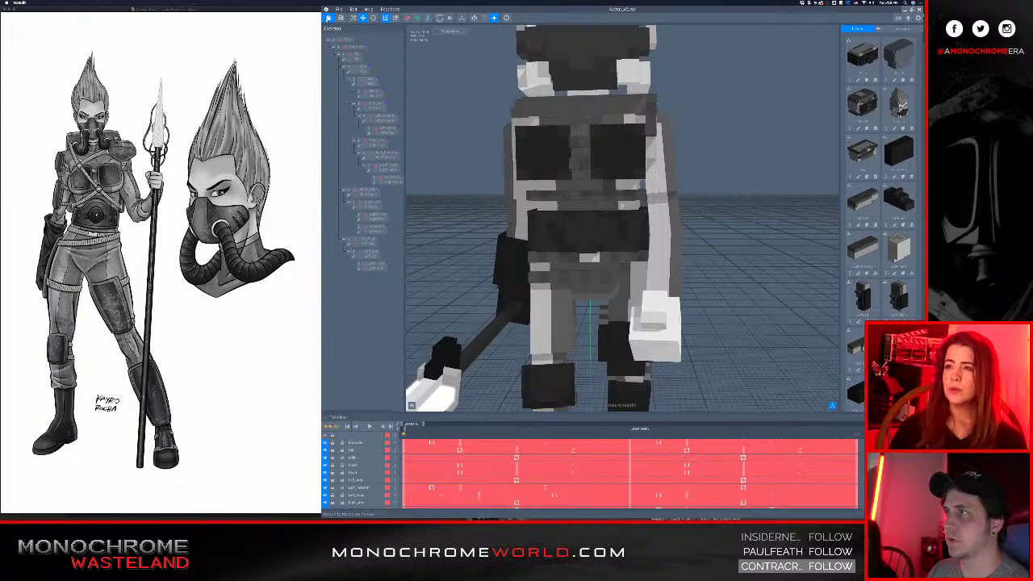
pyautogui.click(327, 18)
pyautogui.click(622, 154)
pyautogui.press('super+Tab')
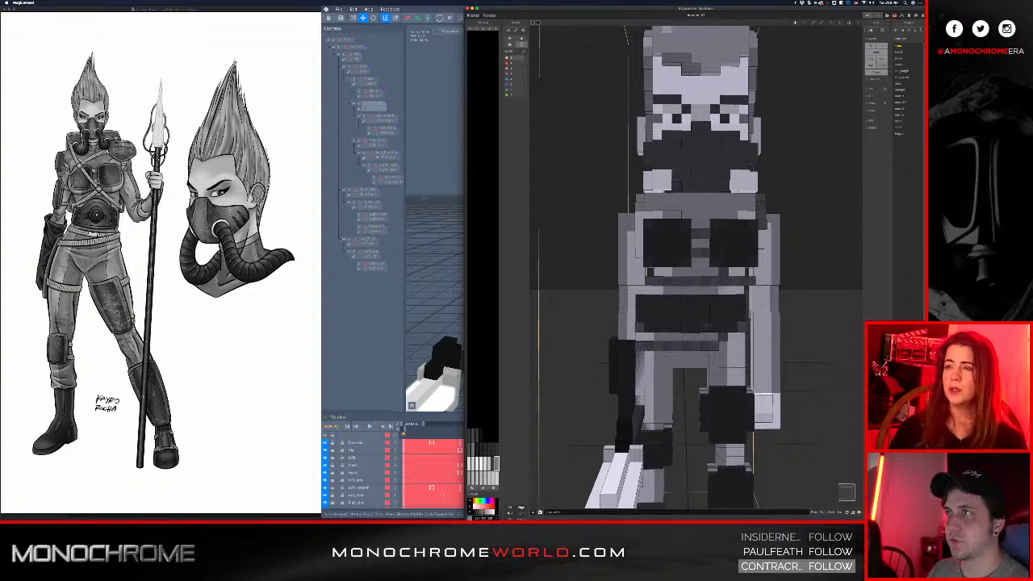
pyautogui.press('super+Tab')
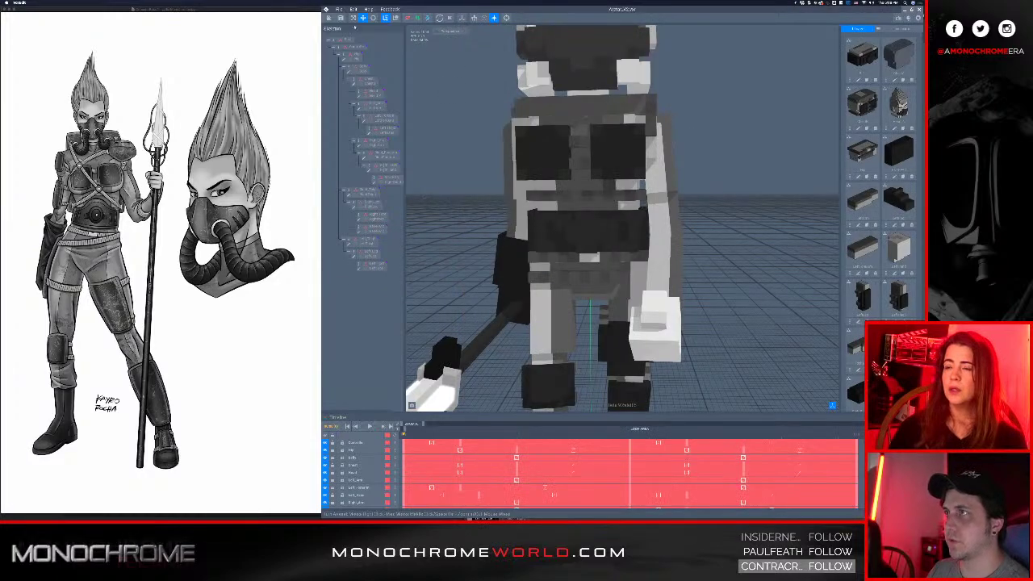
pyautogui.click(339, 10)
pyautogui.moveTo(391, 49)
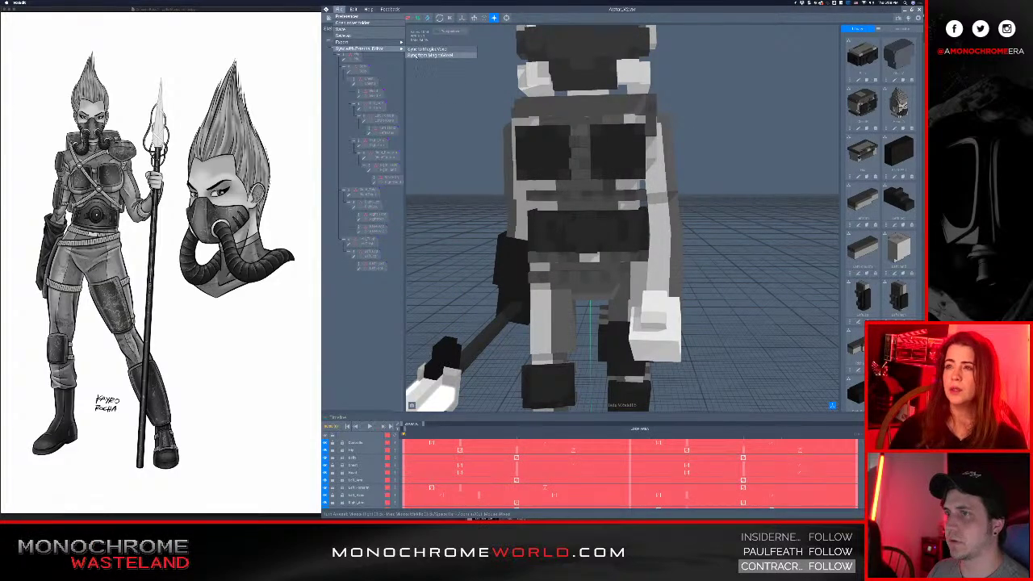
pyautogui.click(417, 55)
# - Examine the recoloured chest, central connector and strap on the whole character from a distance and close up
pyautogui.scroll(-5, 591, 173)
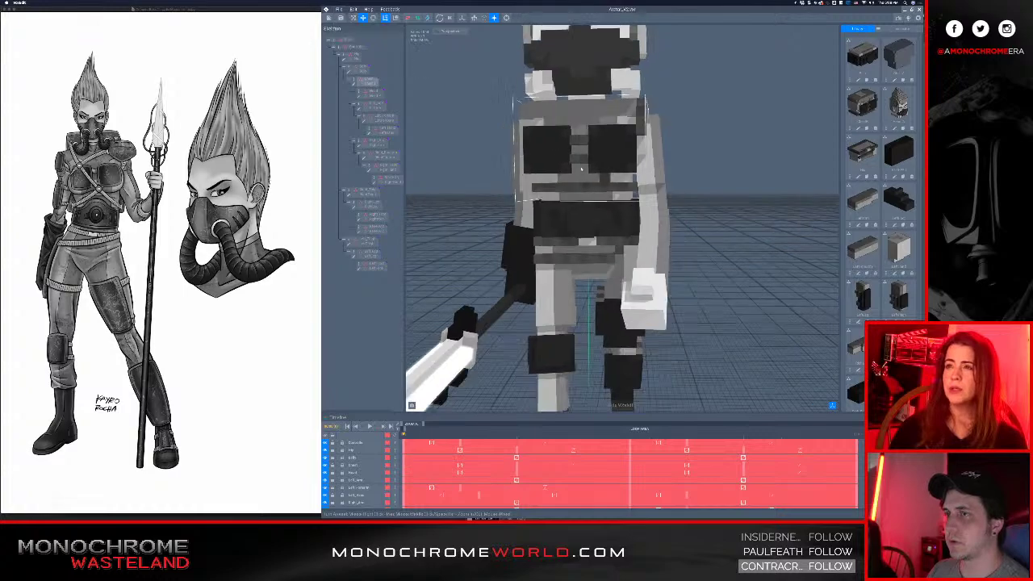
pyautogui.moveTo(591, 173); pyautogui.dragTo(639, 228, button='right')
pyautogui.scroll(-2, 590, 172)
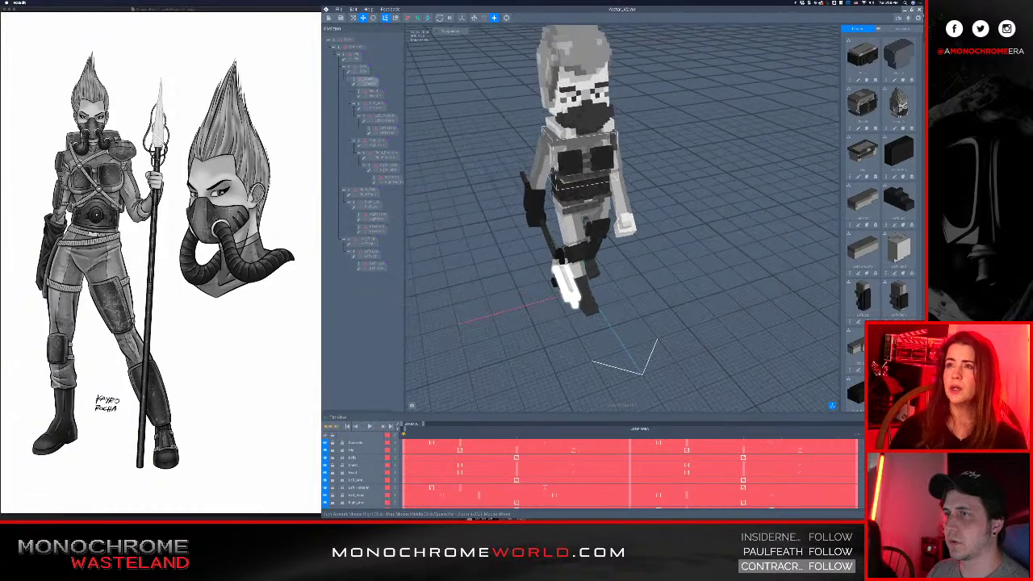
pyautogui.moveTo(591, 173); pyautogui.dragTo(614, 266, button='middle')
pyautogui.moveTo(614, 266); pyautogui.dragTo(593, 211, button='right')
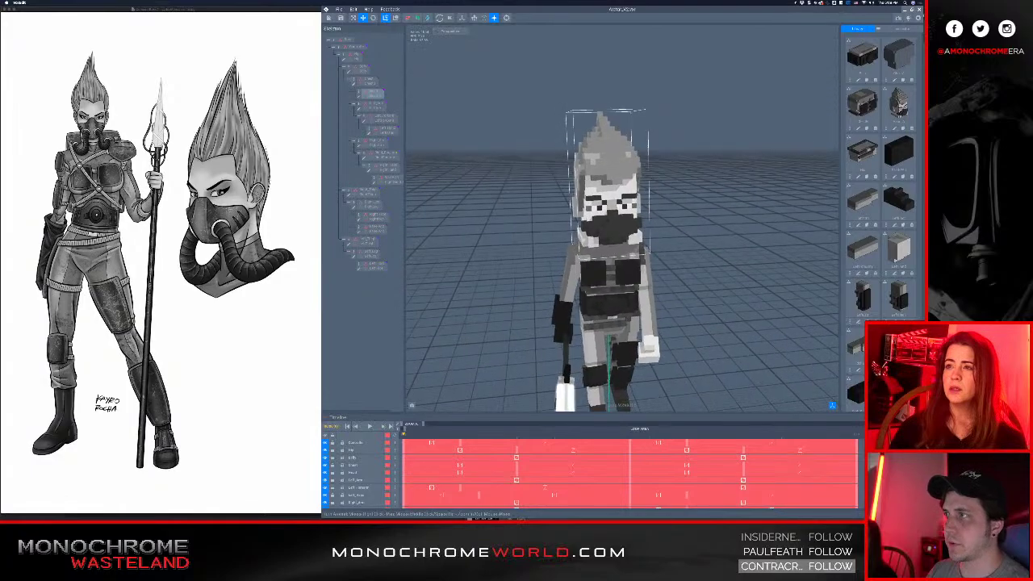
pyautogui.scroll(-1, 601, 258)
pyautogui.moveTo(601, 258); pyautogui.dragTo(593, 210, button='middle')
pyautogui.moveTo(686, 250); pyautogui.dragTo(587, 210, button='right')
pyautogui.scroll(2, 601, 213)
pyautogui.scroll(3, 601, 212)
pyautogui.scroll(5, 601, 213)
pyautogui.scroll(-2, 602, 213)
pyautogui.scroll(3, 587, 210)
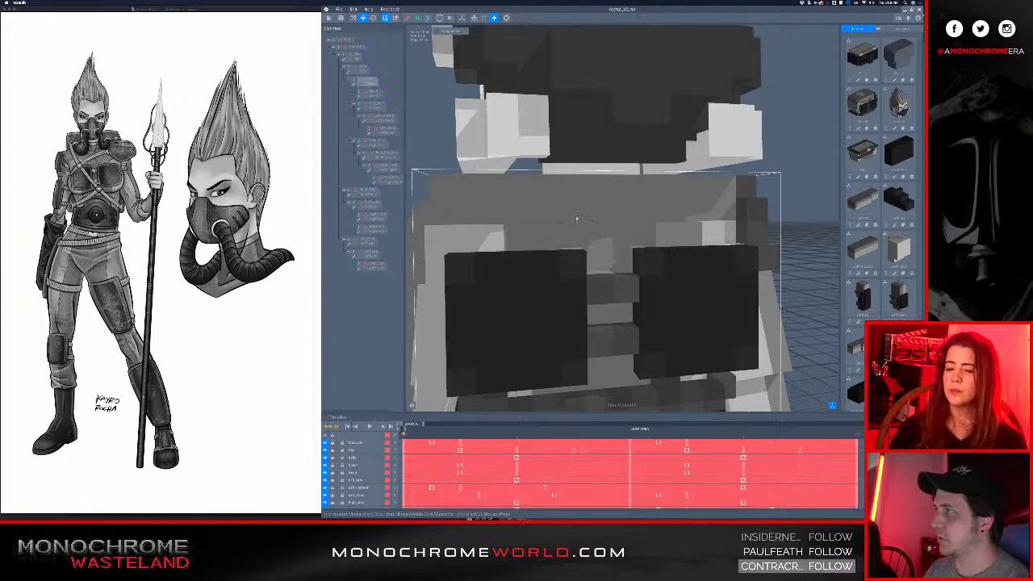
pyautogui.scroll(-2, 595, 216)
pyautogui.moveTo(595, 216); pyautogui.dragTo(636, 207, button='right')
pyautogui.scroll(-3, 596, 209)
pyautogui.scroll(-1, 589, 207)
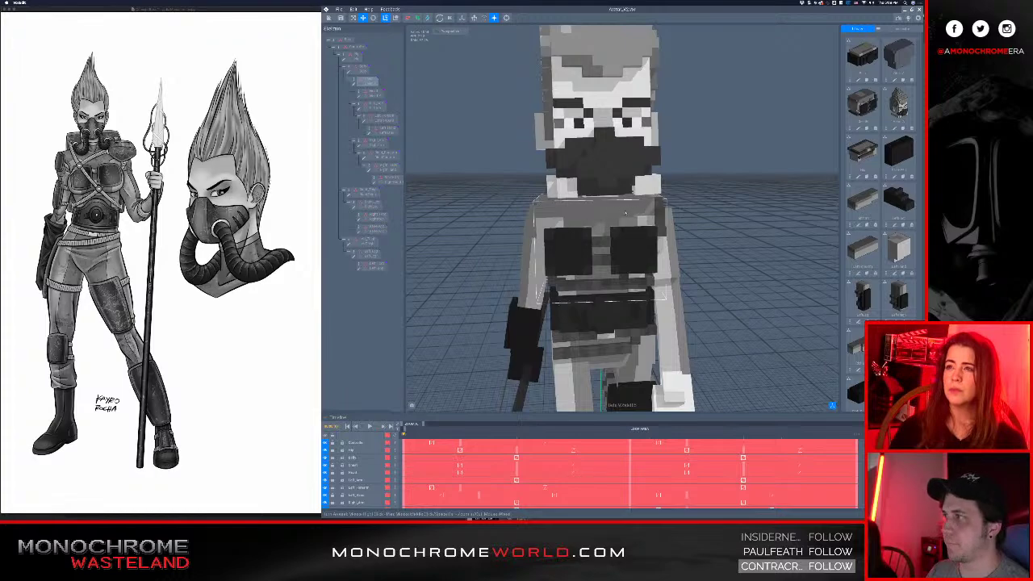
pyautogui.moveTo(661, 205); pyautogui.dragTo(667, 210, button='right')
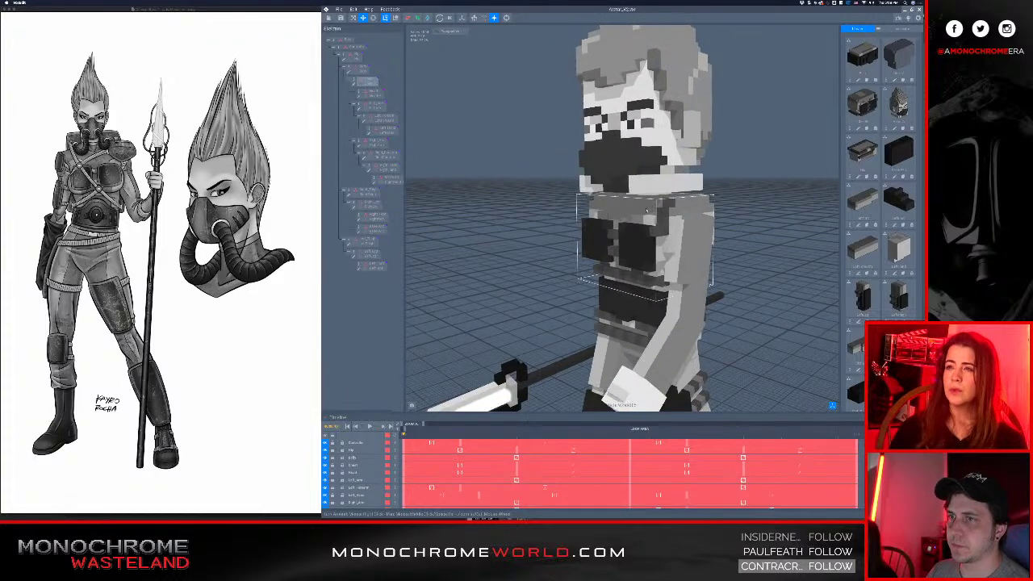
# - Open the chest model for editing and add dark grey strap voxels above one of the two black chest pads
pyautogui.click(666, 210)
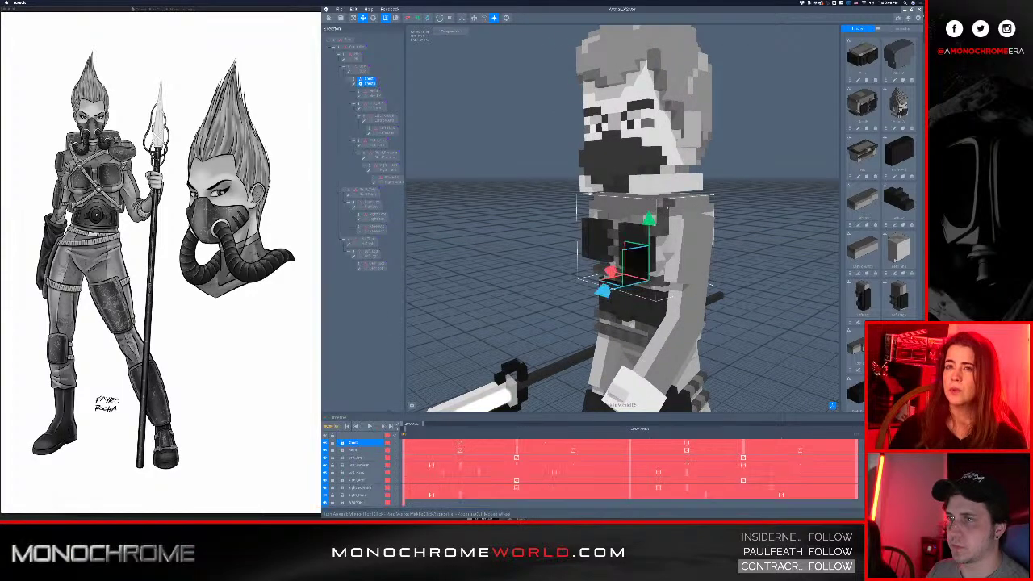
pyautogui.click(353, 84)
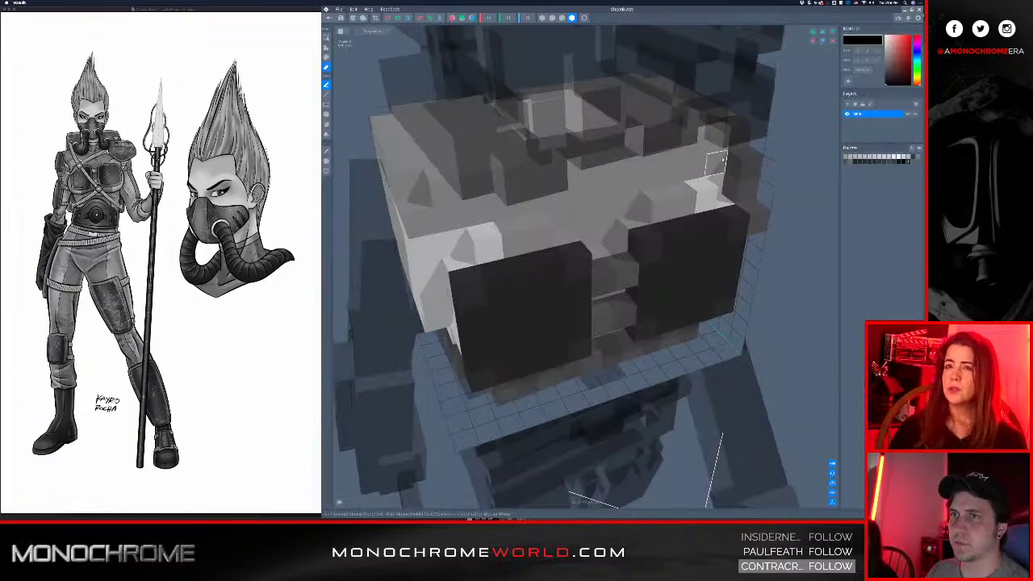
pyautogui.moveTo(720, 160); pyautogui.dragTo(682, 188, button='right')
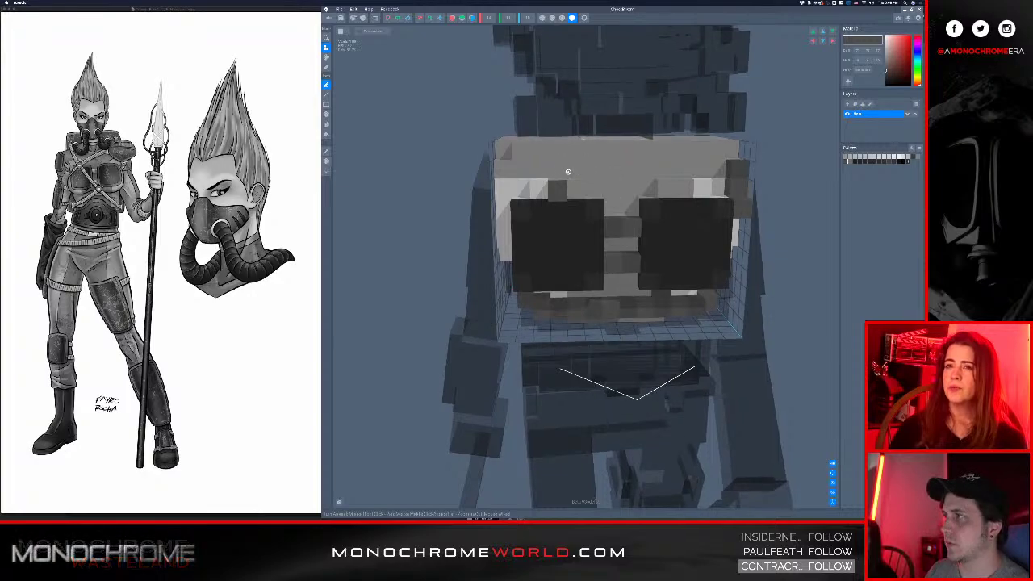
pyautogui.moveTo(570, 172); pyautogui.dragTo(569, 176, button='right')
pyautogui.click(574, 168)
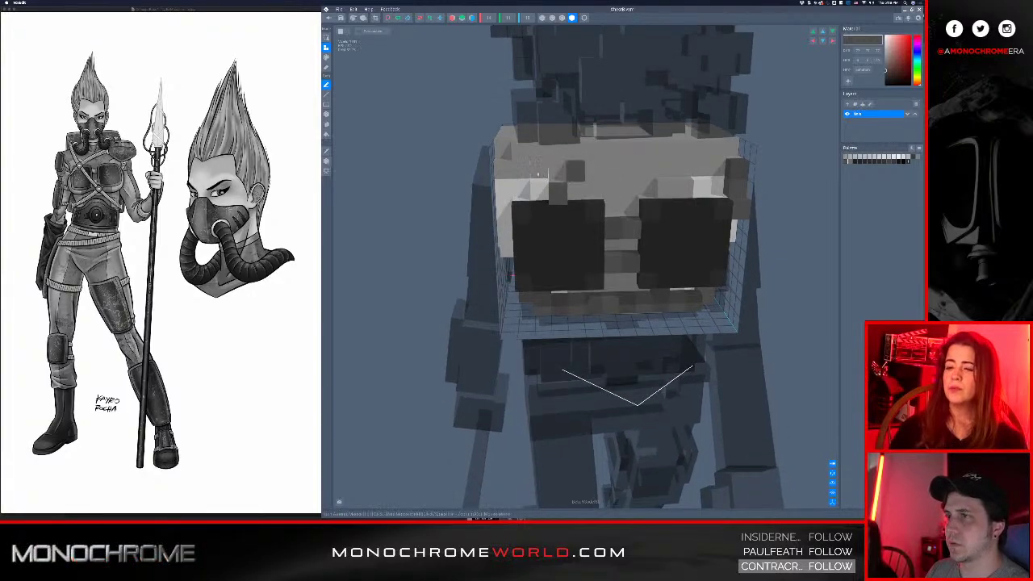
pyautogui.click(536, 172)
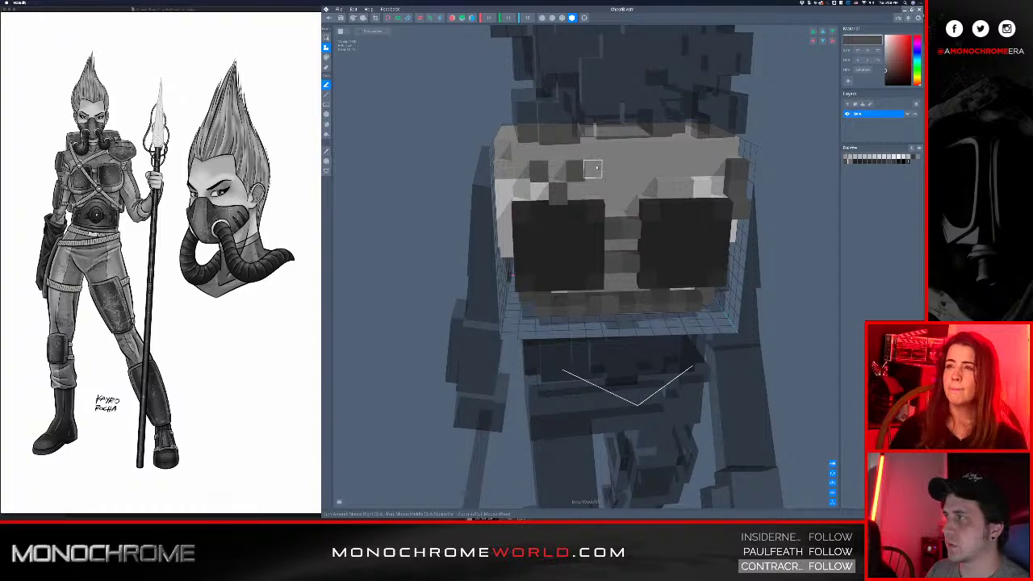
# - Extend the dark grey strap as a row of voxels across the upper chest to the existing shoulder strap
pyautogui.moveTo(594, 171); pyautogui.dragTo(594, 156, button='right')
pyautogui.click(613, 170)
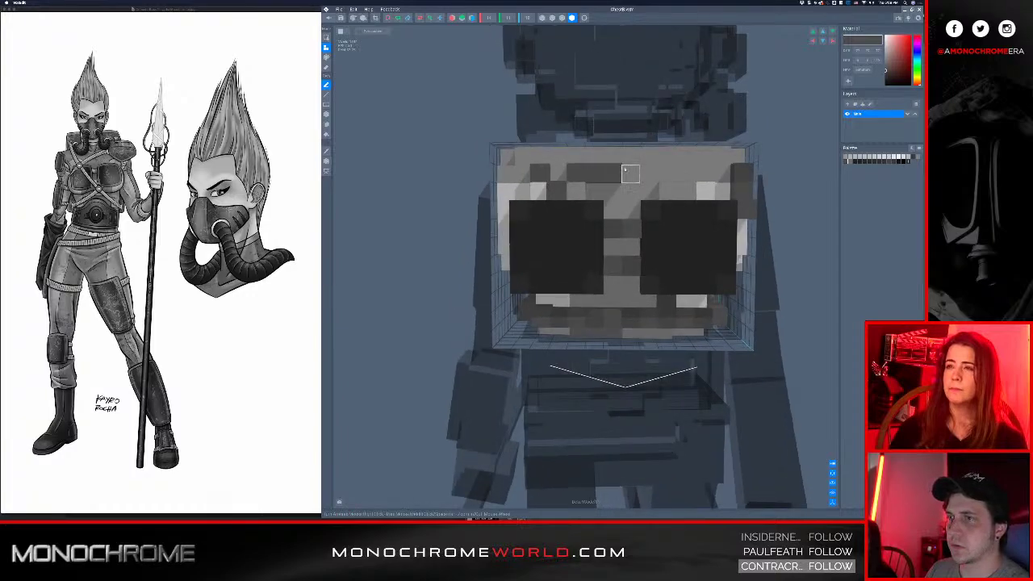
pyautogui.click(631, 169)
pyautogui.click(650, 168)
pyautogui.click(685, 170)
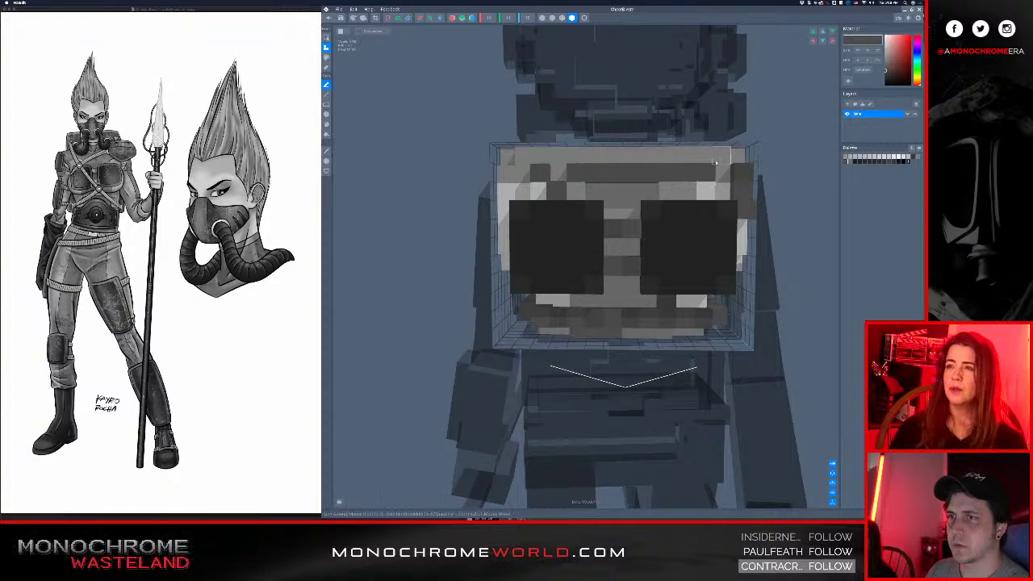
pyautogui.click(715, 162)
# - Check the new chest strap at an angle, then save the chest model and return to the assembled character
pyautogui.moveTo(634, 185); pyautogui.dragTo(644, 187, button='right')
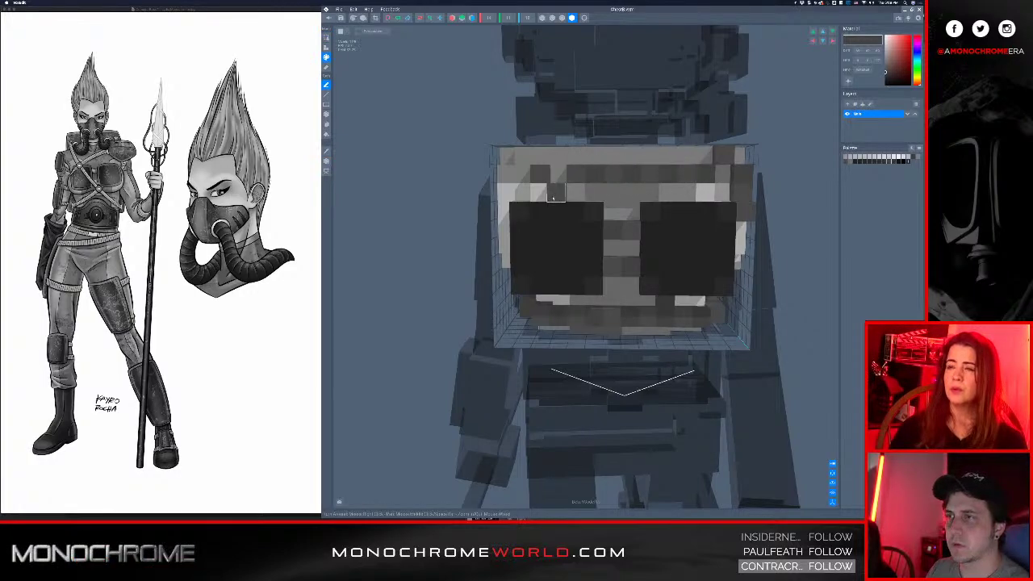
pyautogui.scroll(-2, 612, 167)
pyautogui.moveTo(675, 201); pyautogui.dragTo(676, 201, button='right')
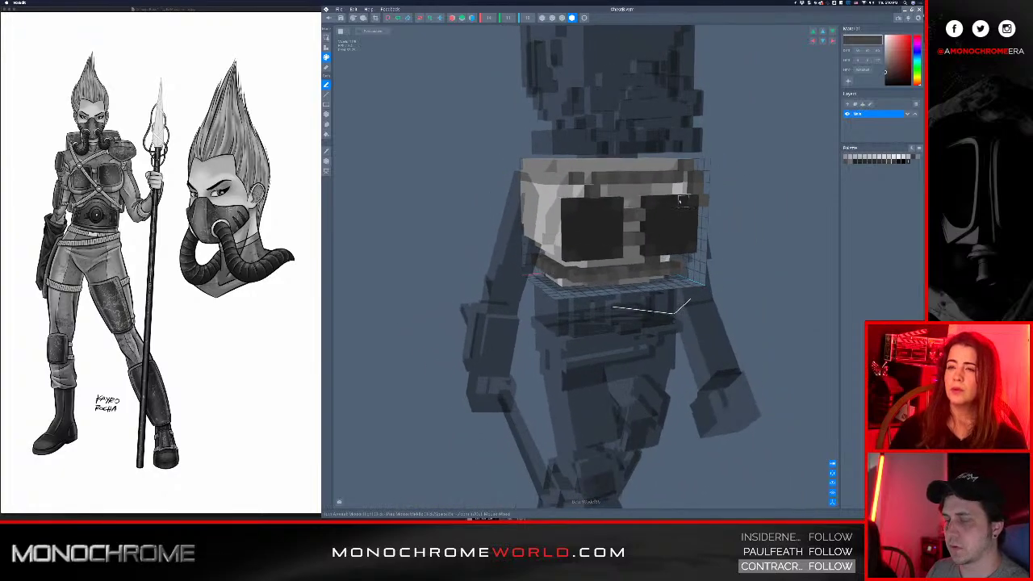
pyautogui.click(341, 18)
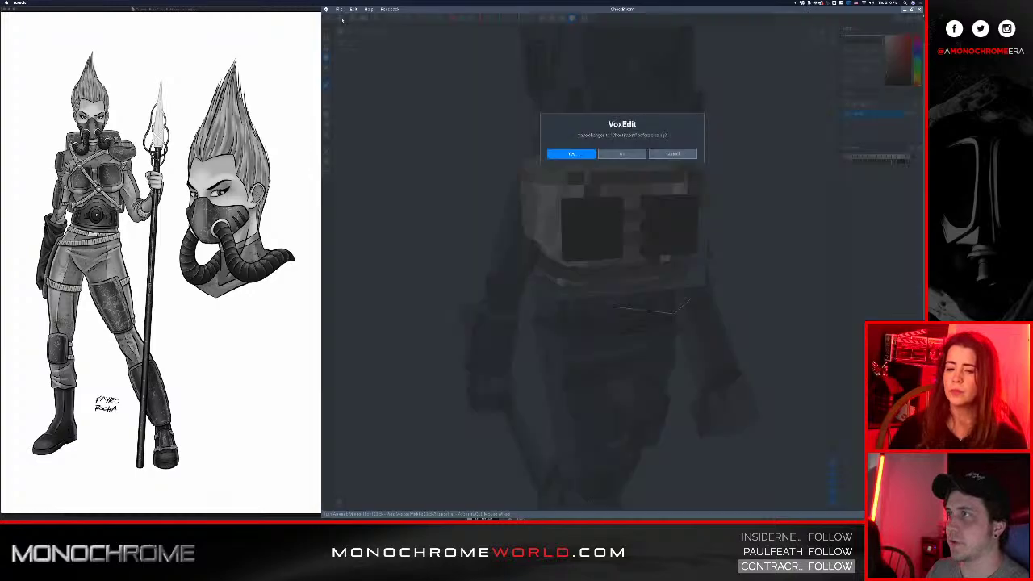
pyautogui.click(556, 153)
# - Examine the new upper-chest strap on the assembled character from the front, both sides and above
pyautogui.scroll(5, 601, 144)
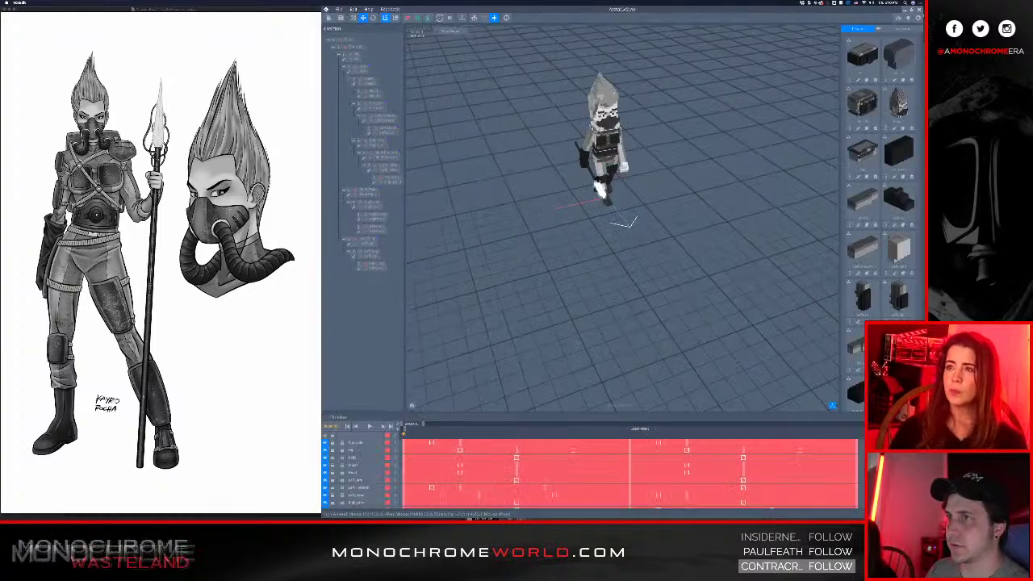
pyautogui.moveTo(601, 143); pyautogui.dragTo(637, 168, button='right')
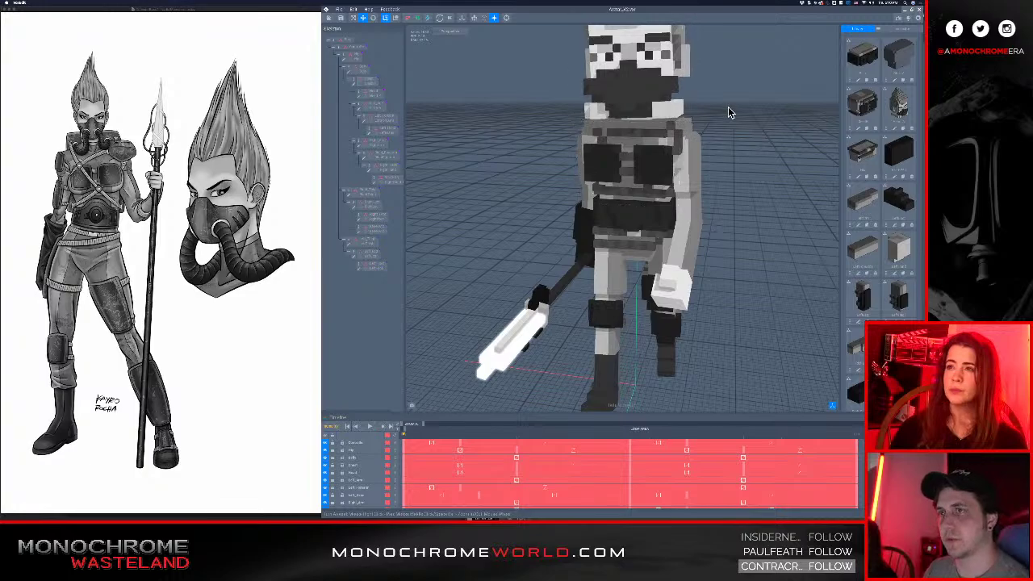
pyautogui.moveTo(652, 150); pyautogui.dragTo(621, 168, button='right')
pyautogui.press('space')
pyautogui.scroll(-5, 657, 170)
pyautogui.scroll(5, 622, 170)
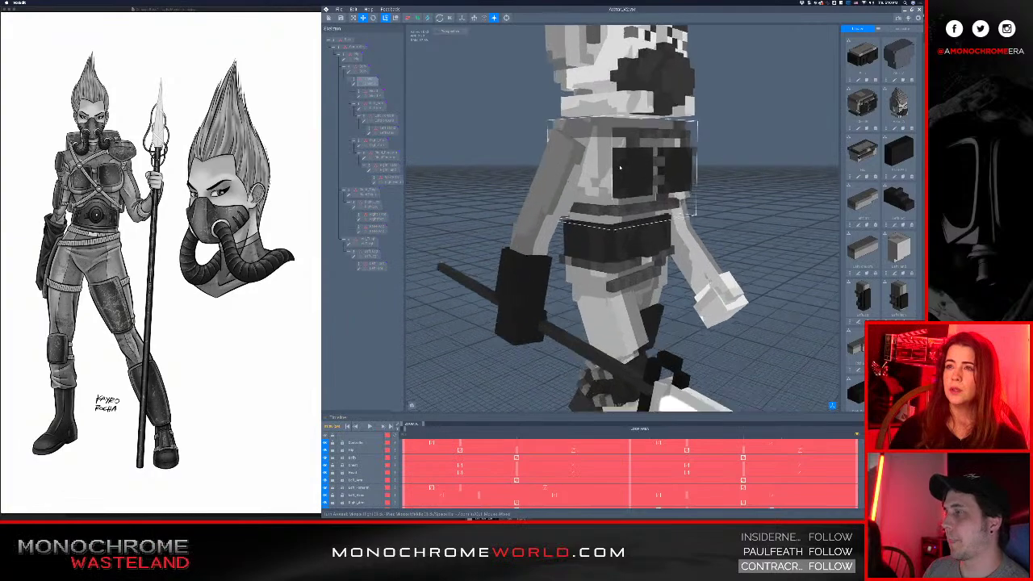
pyautogui.click(536, 152)
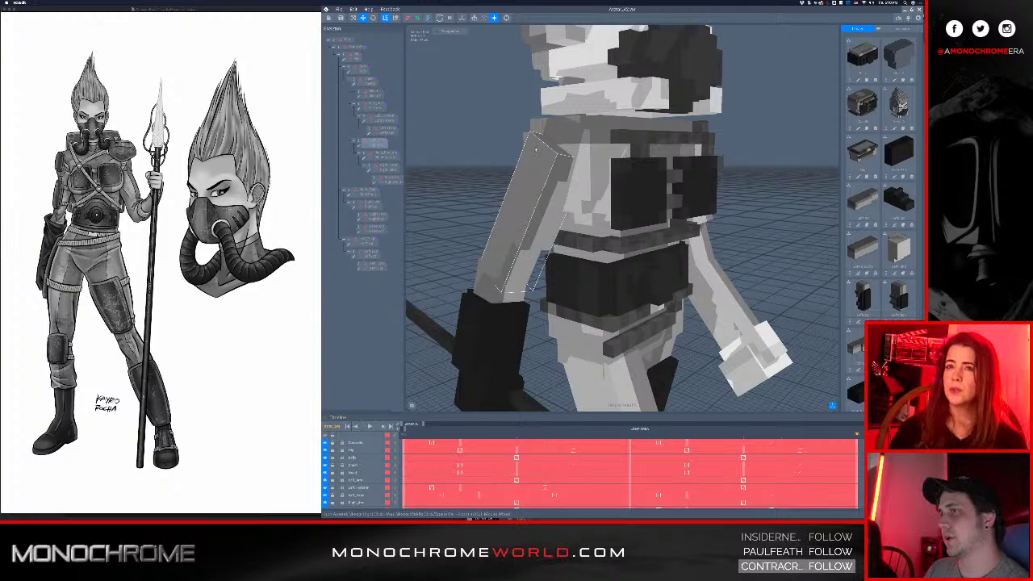
pyautogui.scroll(-3, 524, 179)
pyautogui.moveTo(557, 177); pyautogui.dragTo(752, 156, button='right')
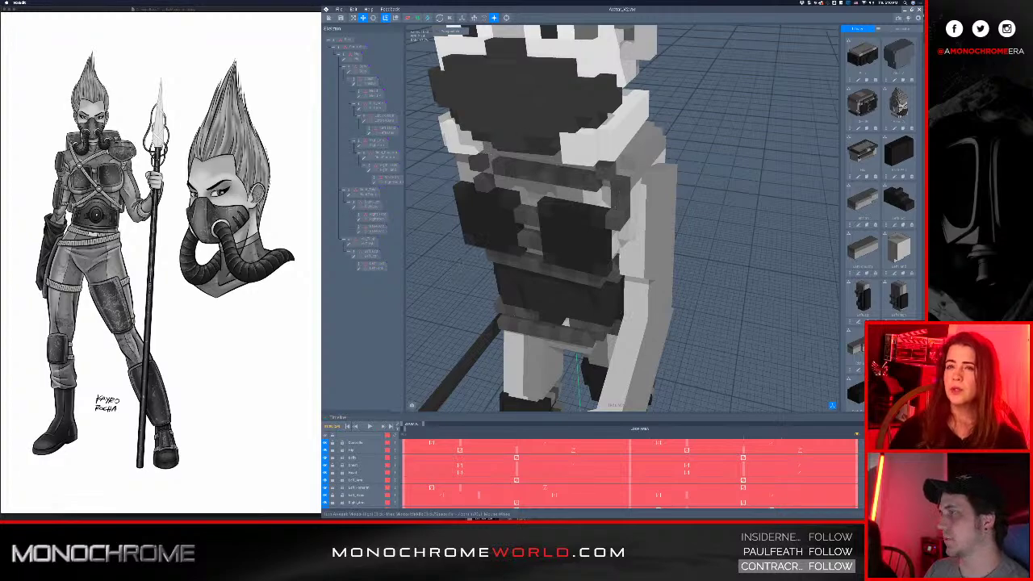
pyautogui.scroll(-3, 500, 227)
pyautogui.moveTo(497, 230); pyautogui.dragTo(534, 211, button='right')
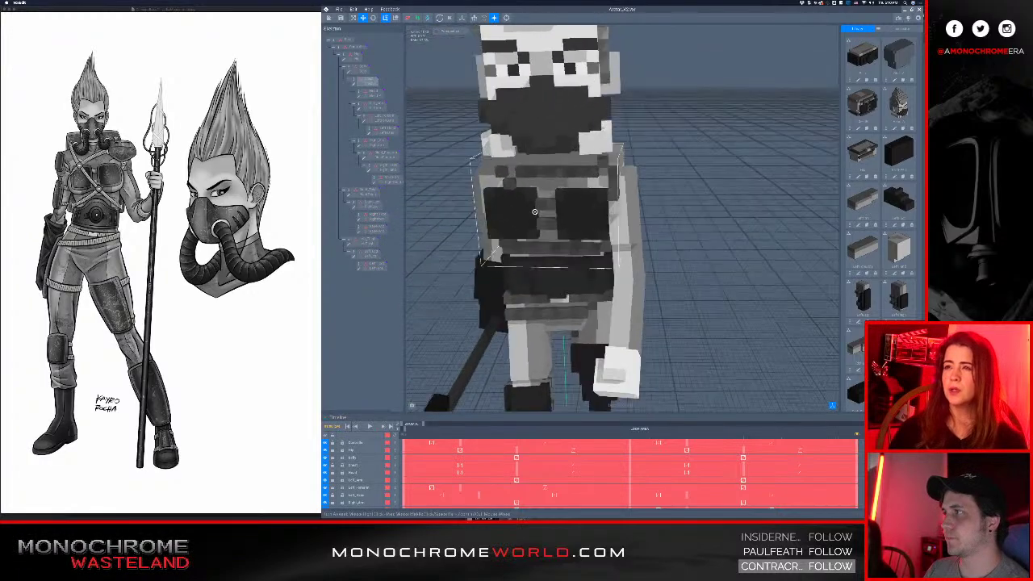
pyautogui.moveTo(534, 211); pyautogui.dragTo(540, 208)
pyautogui.scroll(-5, 542, 208)
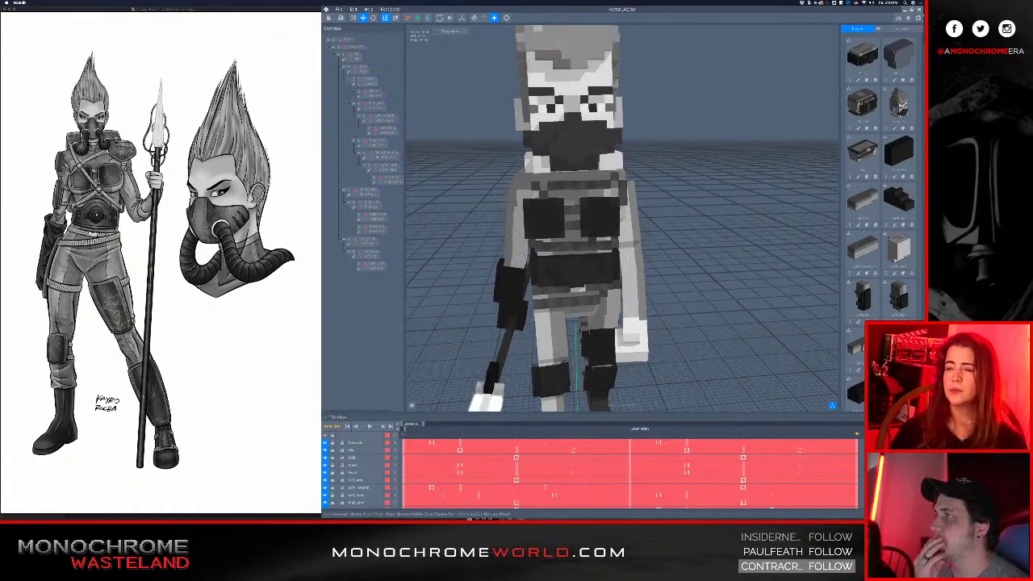
# - Examine the collar, mask and shoulder straps from the side, front and back
pyautogui.moveTo(621, 149); pyautogui.dragTo(529, 156, button='right')
pyautogui.scroll(5, 549, 156)
pyautogui.moveTo(768, 185); pyautogui.dragTo(534, 240, button='right')
pyautogui.scroll(-5, 587, 226)
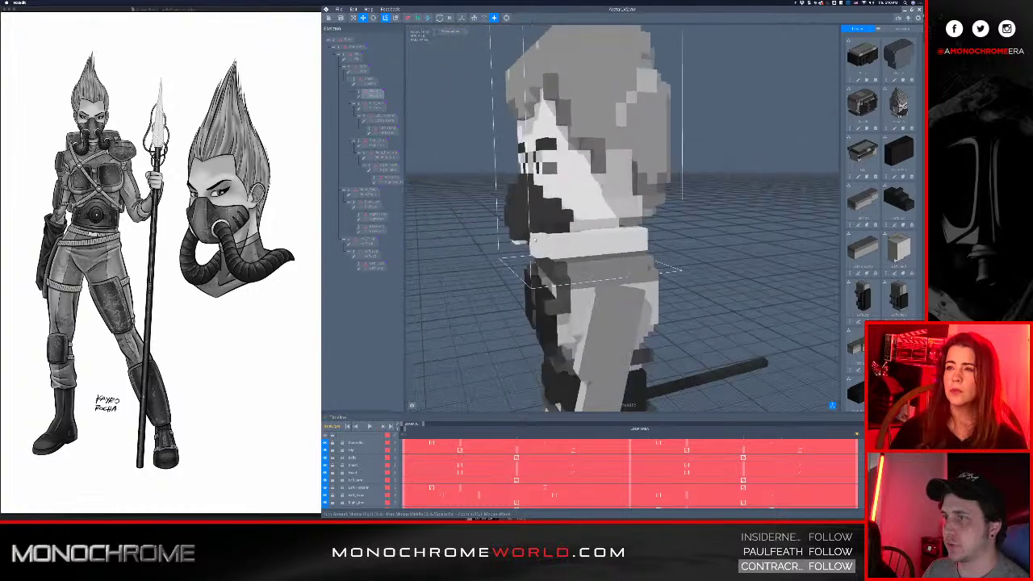
pyautogui.moveTo(597, 243); pyautogui.dragTo(471, 249, button='right')
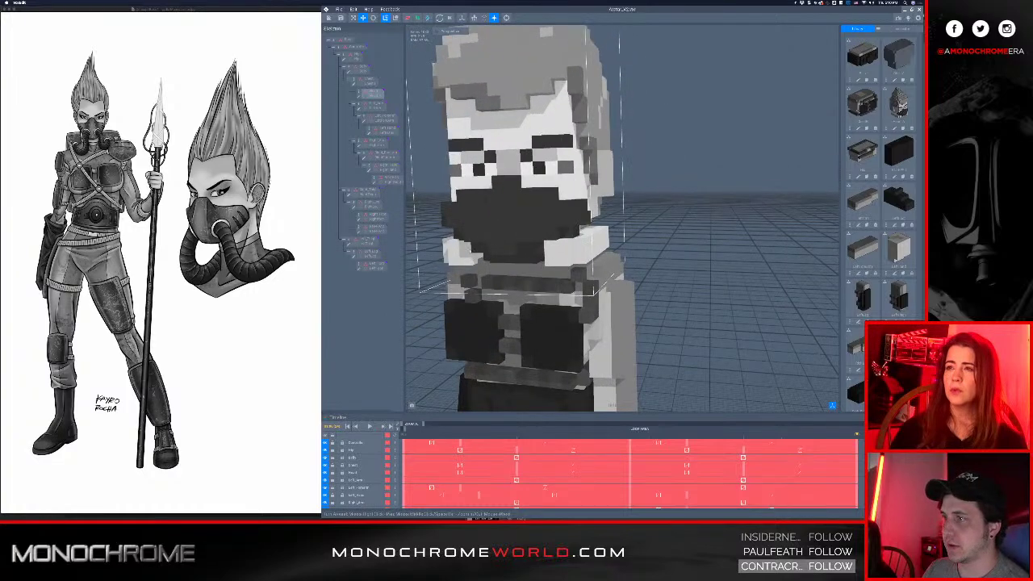
pyautogui.moveTo(561, 247); pyautogui.dragTo(513, 250, button='right')
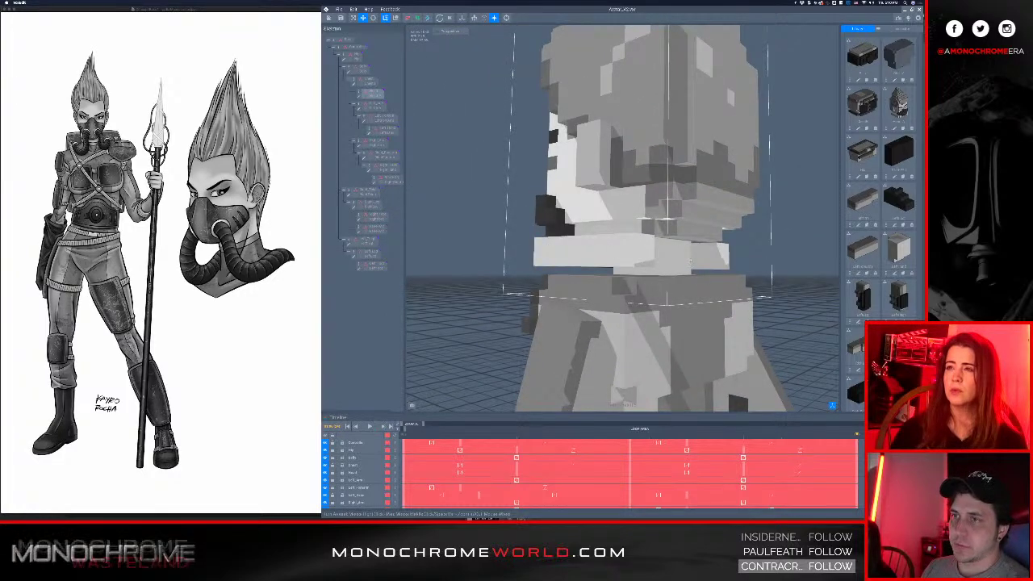
pyautogui.moveTo(753, 300); pyautogui.dragTo(625, 242, button='right')
pyautogui.scroll(-3, 655, 159)
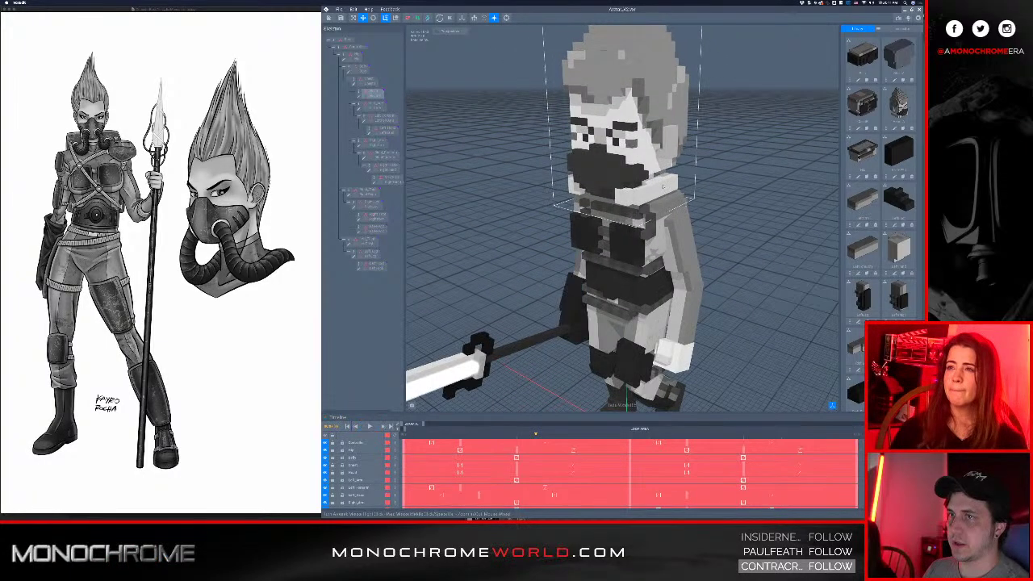
pyautogui.moveTo(670, 193); pyautogui.dragTo(703, 188, button='right')
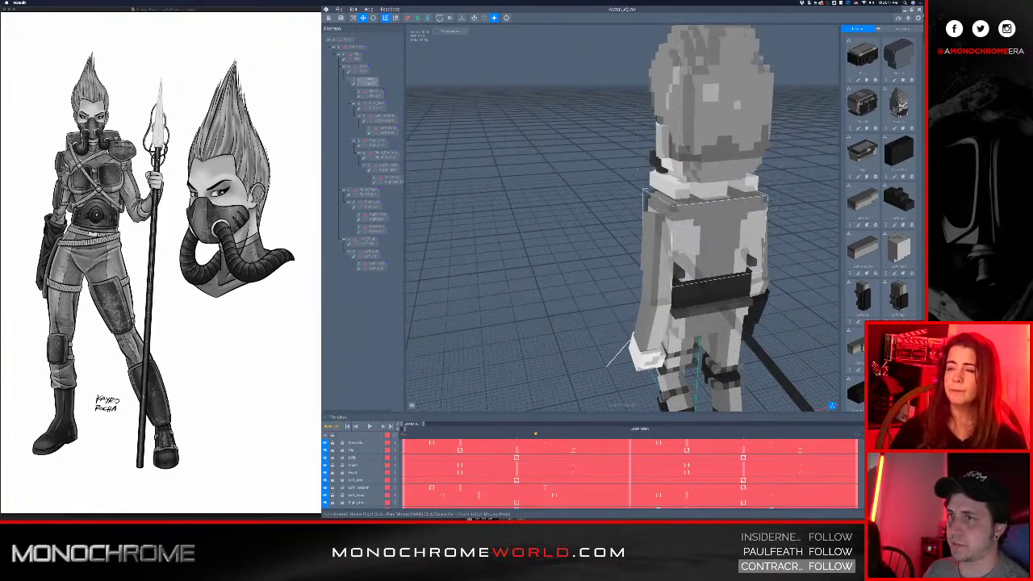
pyautogui.moveTo(669, 219); pyautogui.dragTo(715, 222, button='right')
# - Play the character's animation and check the chest straps in motion from the front and side
pyautogui.scroll(-5, 651, 245)
pyautogui.press('space')
pyautogui.moveTo(645, 243)
pyautogui.mouseDown(button='right')
pyautogui.moveTo(631, 240)
pyautogui.moveTo(636, 250)
pyautogui.mouseUp(button='right')
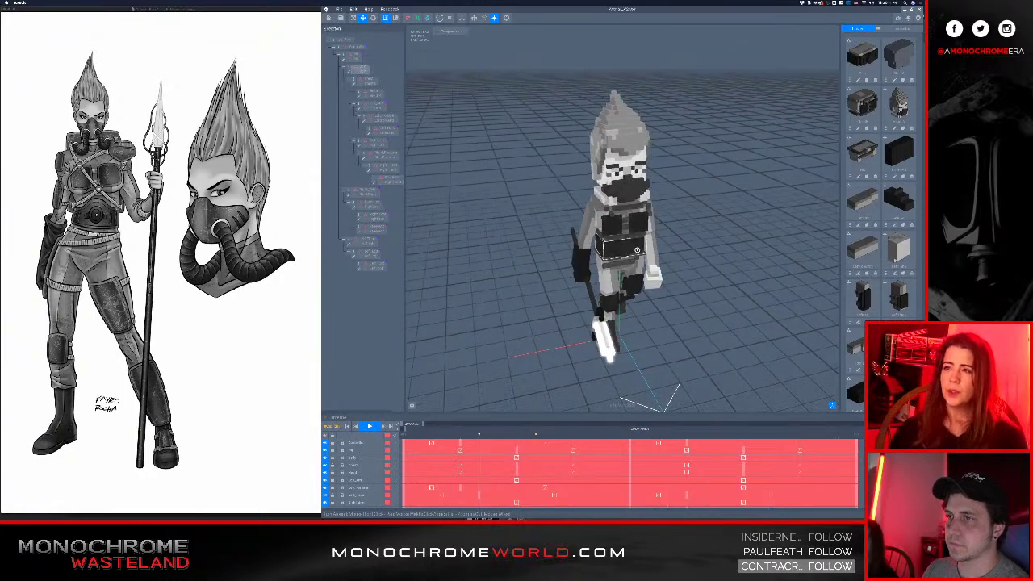
pyautogui.scroll(5, 634, 250)
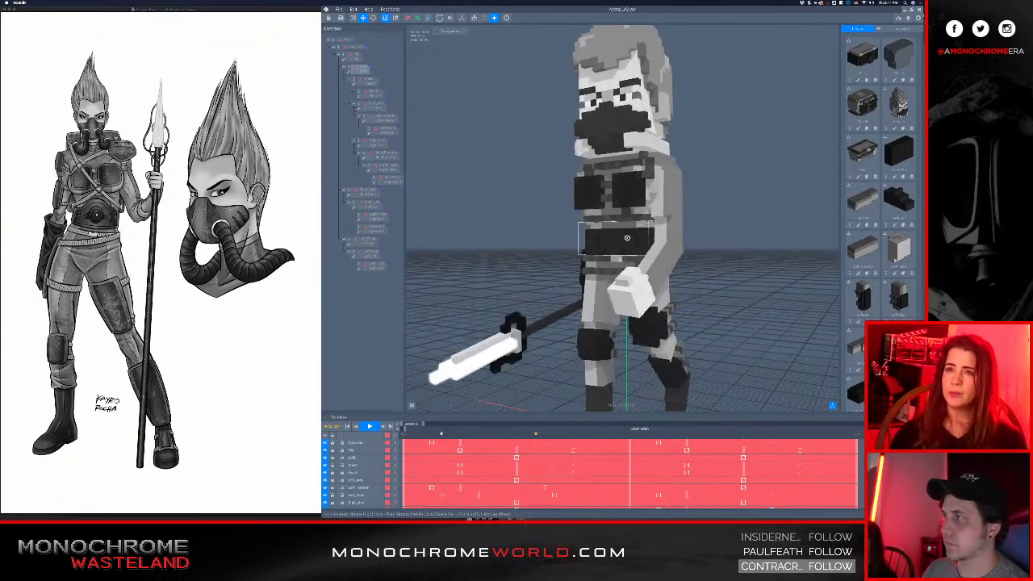
pyautogui.moveTo(633, 249); pyautogui.dragTo(633, 241, button='right')
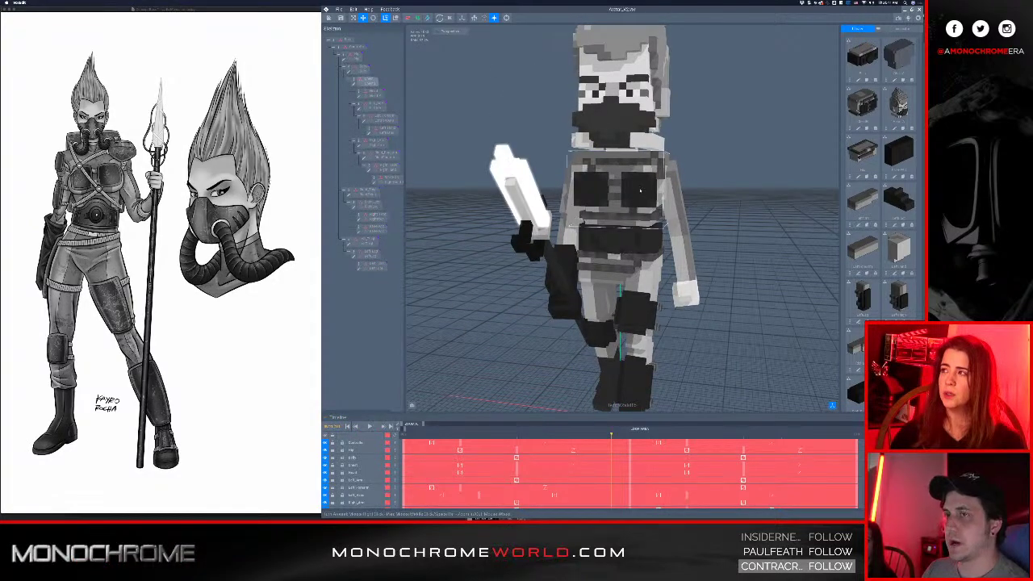
# - Examine the chest straps, back and collar of the paused character from the side and behind
pyautogui.moveTo(641, 190); pyautogui.dragTo(538, 247, button='right')
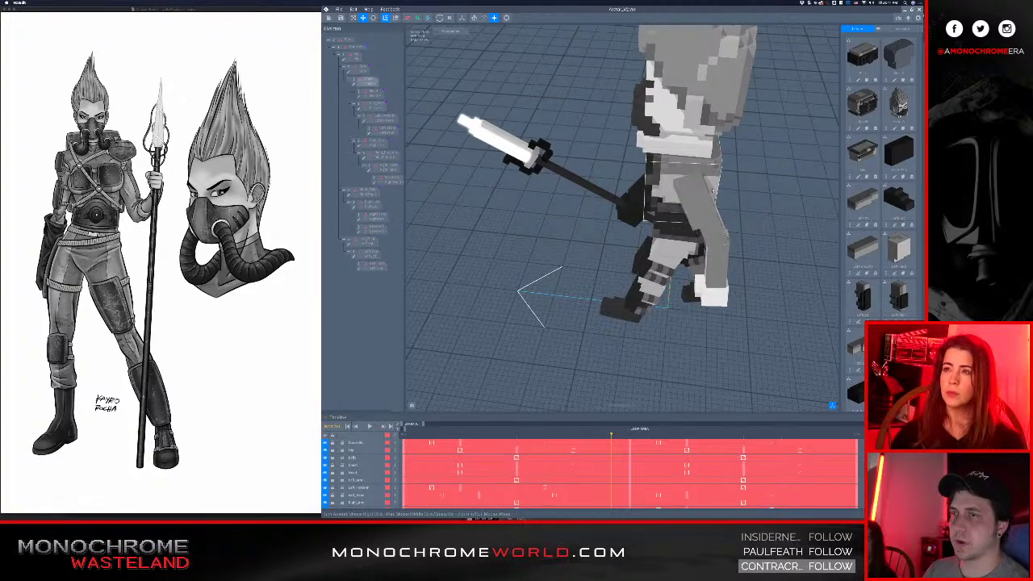
pyautogui.moveTo(597, 234); pyautogui.dragTo(510, 189, button='right')
pyautogui.scroll(2, 745, 188)
pyautogui.moveTo(745, 188); pyautogui.dragTo(648, 231, button='middle')
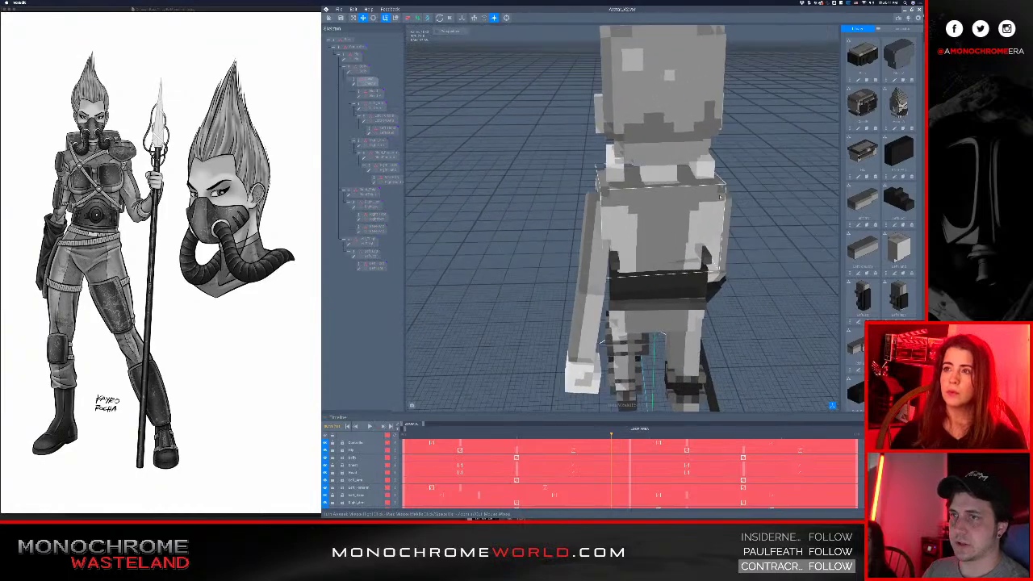
pyautogui.moveTo(648, 231); pyautogui.dragTo(786, 254, button='right')
pyautogui.moveTo(645, 195); pyautogui.dragTo(692, 188, button='right')
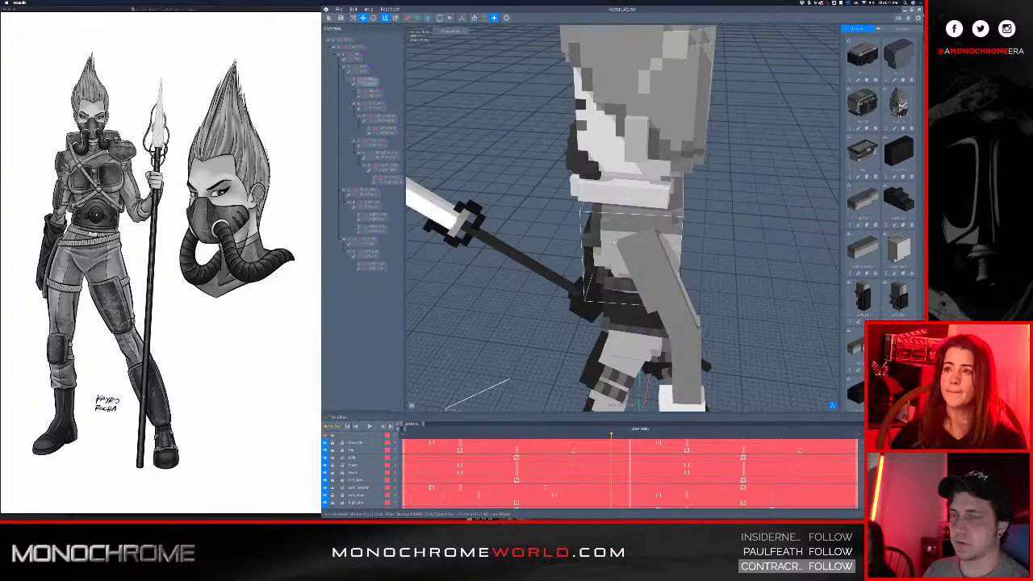
pyautogui.moveTo(614, 242); pyautogui.dragTo(640, 238, button='right')
pyautogui.scroll(-3, 662, 228)
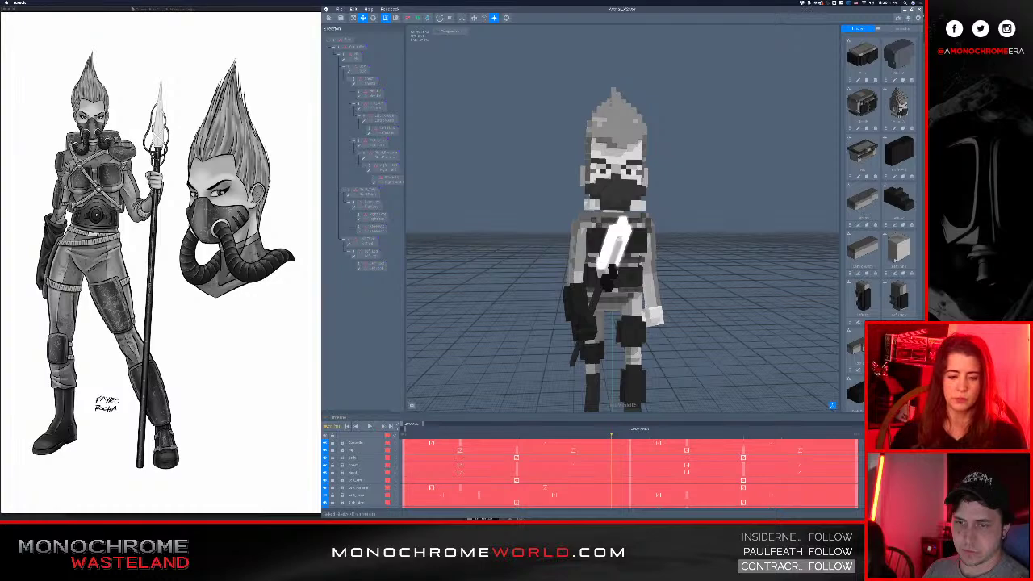
# - Switch the timeline to the character's standing animation and compare the full figure with the reference art
pyautogui.click(892, 472)
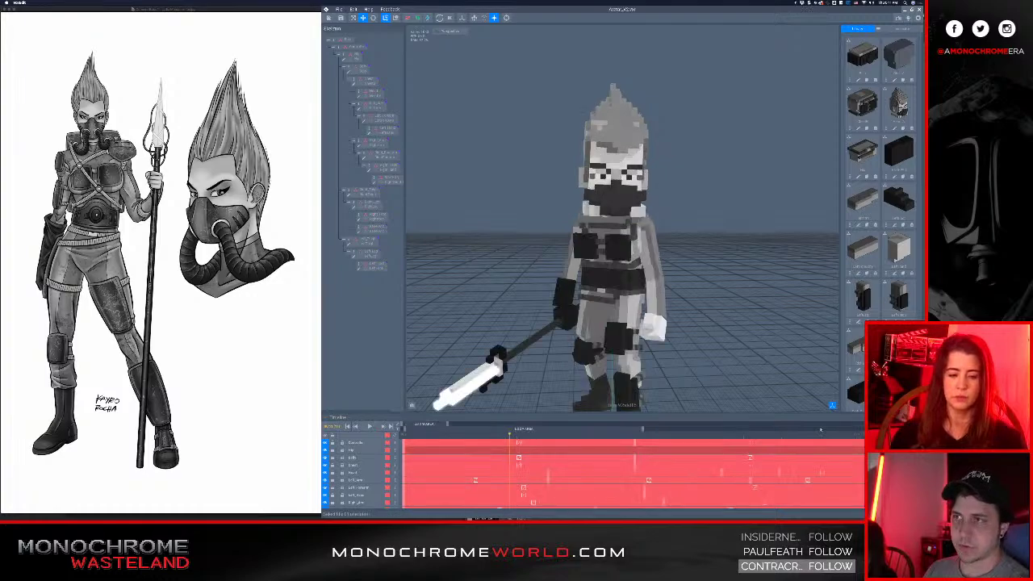
pyautogui.scroll(3, 641, 307)
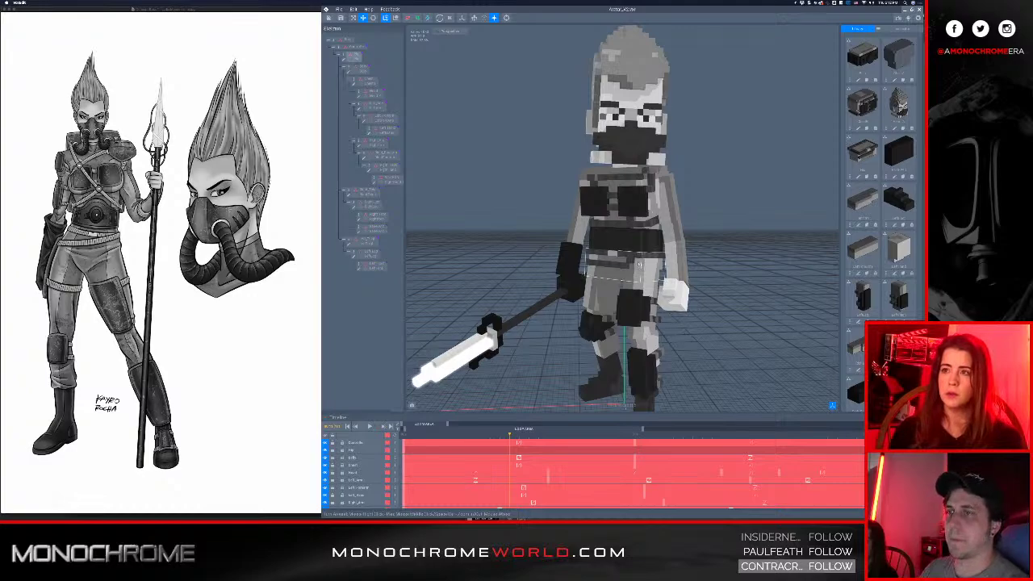
pyautogui.moveTo(640, 264); pyautogui.dragTo(631, 238, button='middle')
pyautogui.scroll(-2, 638, 242)
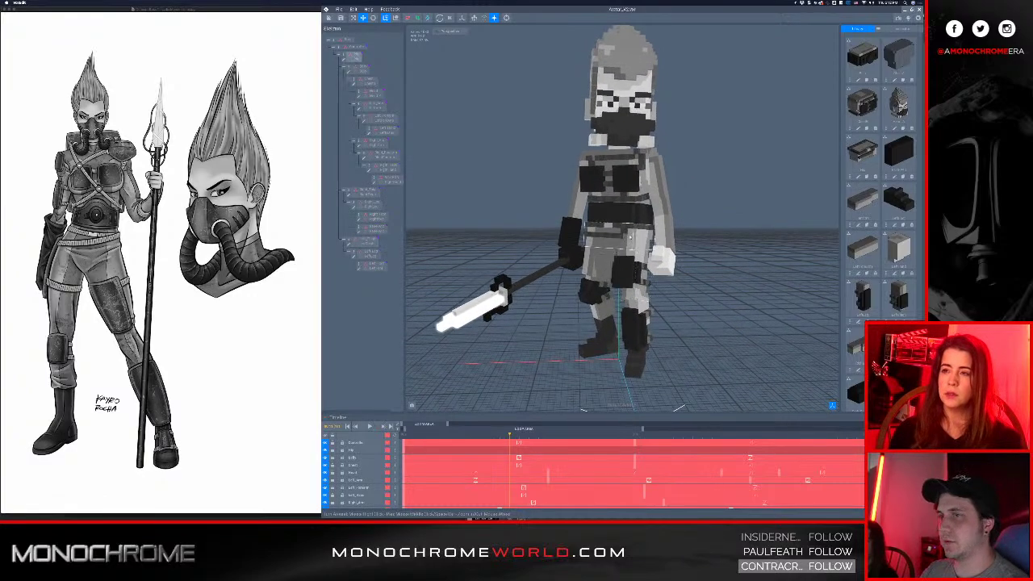
pyautogui.moveTo(631, 237)
pyautogui.mouseDown(button='right')
pyautogui.moveTo(635, 260)
pyautogui.moveTo(630, 234)
pyautogui.moveTo(646, 234)
pyautogui.moveTo(620, 222)
pyautogui.mouseUp(button='right')
pyautogui.moveTo(624, 145); pyautogui.dragTo(624, 179, button='middle')
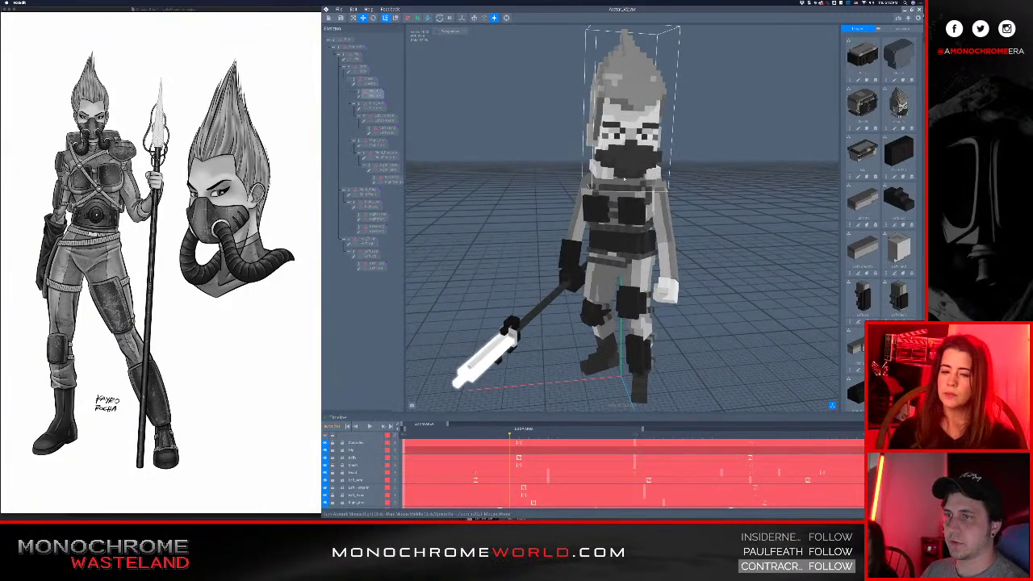
pyautogui.scroll(-2, 623, 178)
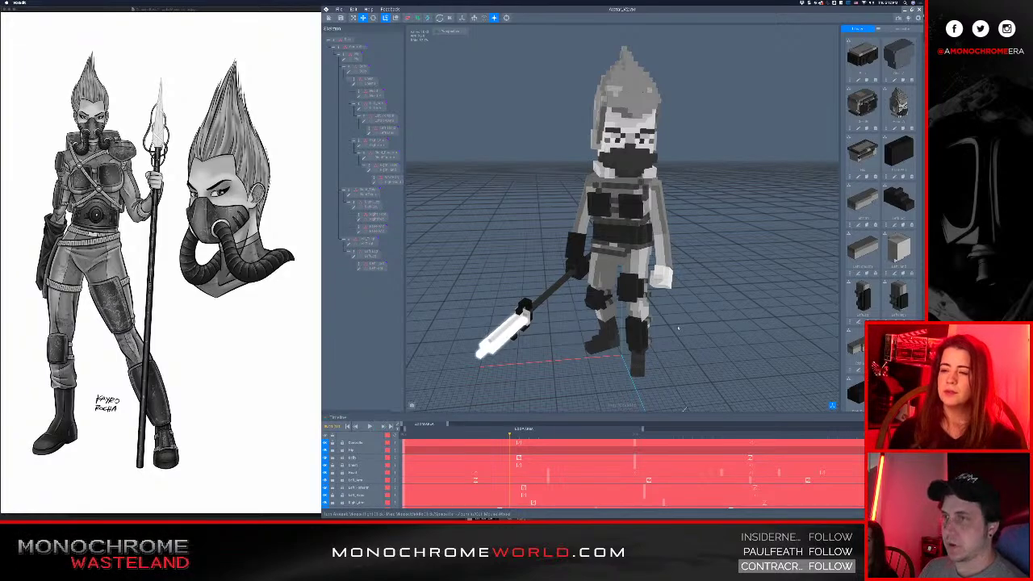
pyautogui.moveTo(638, 201); pyautogui.dragTo(610, 209, button='middle')
pyautogui.scroll(2, 611, 208)
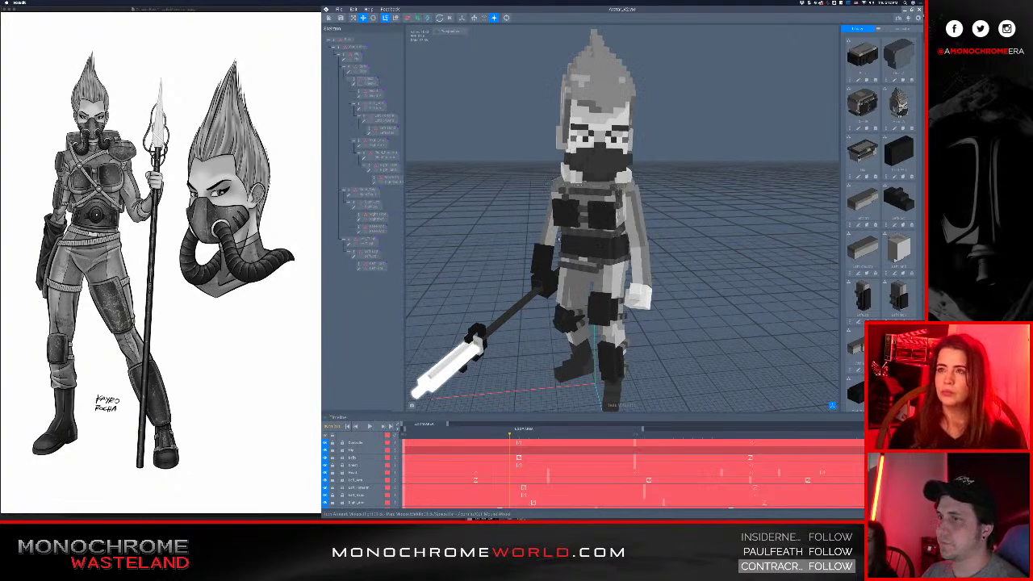
pyautogui.moveTo(536, 209); pyautogui.dragTo(587, 234, button='right')
pyautogui.moveTo(657, 258); pyautogui.dragTo(610, 229, button='right')
pyautogui.scroll(-2, 610, 228)
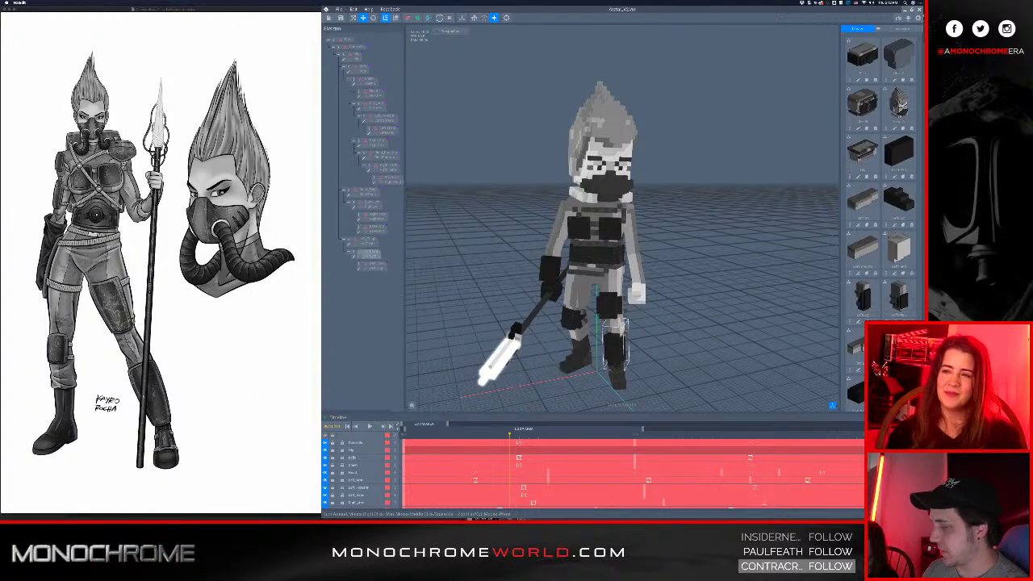
# - Examine the lower leg's shin guard and the nearby knee pads up close
pyautogui.scroll(5, 612, 334)
pyautogui.moveTo(615, 334); pyautogui.dragTo(593, 297, button='right')
pyautogui.scroll(5, 594, 326)
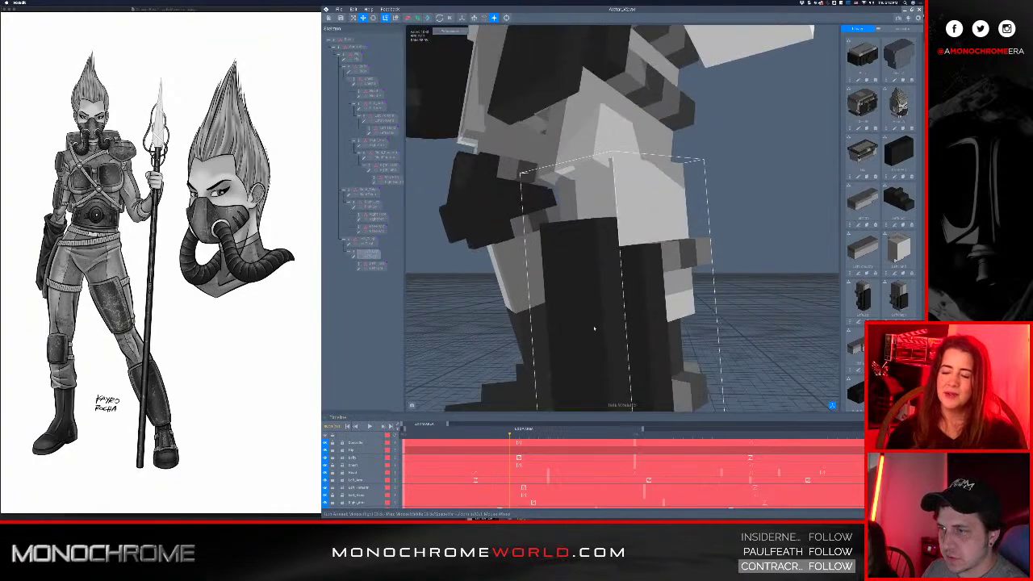
pyautogui.moveTo(594, 327); pyautogui.dragTo(601, 278, button='middle')
pyautogui.moveTo(600, 278); pyautogui.dragTo(643, 237, button='right')
pyautogui.scroll(-8, 650, 279)
pyautogui.scroll(-5, 634, 255)
pyautogui.moveTo(643, 237); pyautogui.dragTo(641, 259, button='middle')
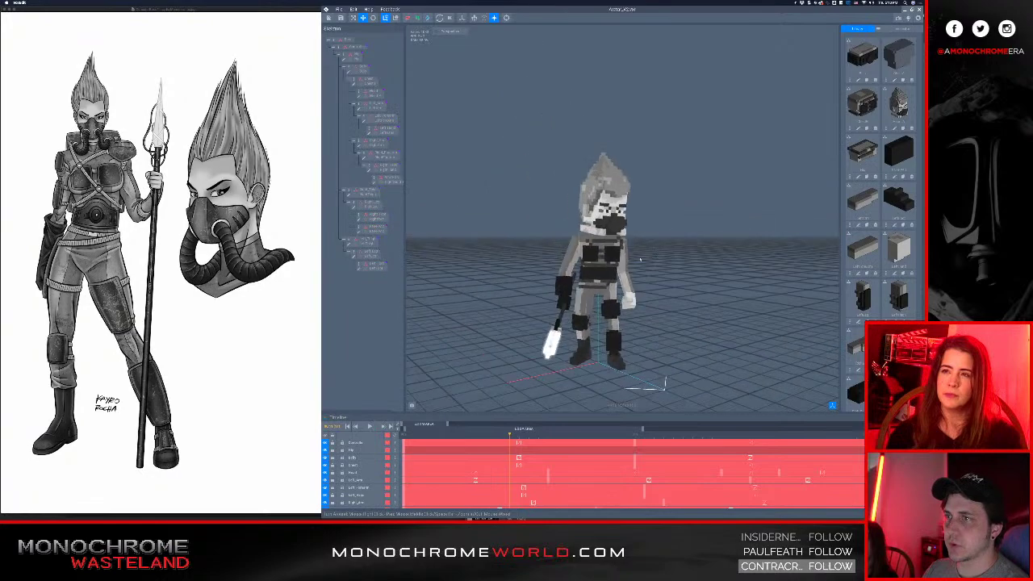
# - Examine the chest, straps and belt from the front, comparing the torso with the reference art
pyautogui.moveTo(621, 259); pyautogui.dragTo(638, 241, button='right')
pyautogui.scroll(4, 601, 268)
pyautogui.scroll(5, 639, 240)
pyautogui.scroll(-5, 638, 241)
pyautogui.moveTo(638, 240); pyautogui.dragTo(666, 270, button='middle')
pyautogui.moveTo(661, 213)
pyautogui.mouseDown(button='right')
pyautogui.moveTo(674, 201)
pyautogui.moveTo(652, 210)
pyautogui.mouseUp(button='right')
pyautogui.scroll(2, 674, 201)
pyautogui.scroll(-2, 673, 201)
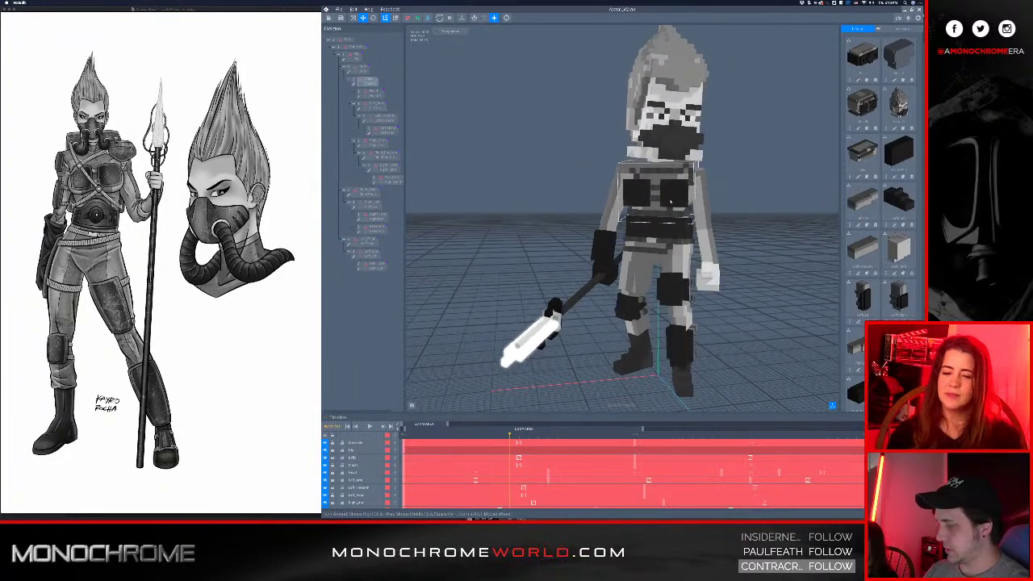
pyautogui.moveTo(652, 210); pyautogui.dragTo(633, 216, button='middle')
pyautogui.moveTo(661, 204); pyautogui.dragTo(642, 203, button='right')
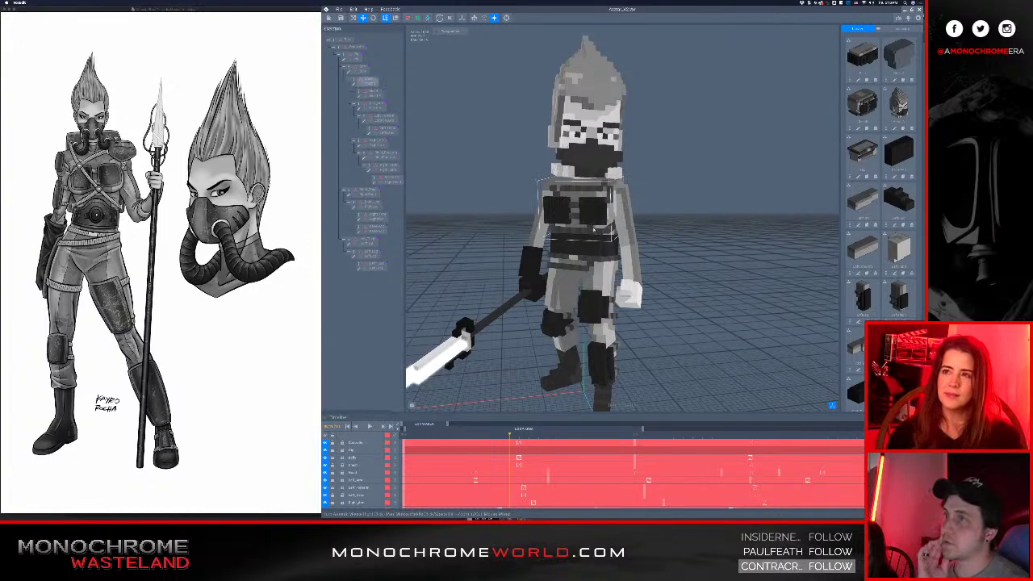
pyautogui.scroll(-4, 610, 211)
# - Examine the hair, head and collar from the side and back, ending on the upper body's front
pyautogui.moveTo(604, 147); pyautogui.dragTo(530, 180, button='right')
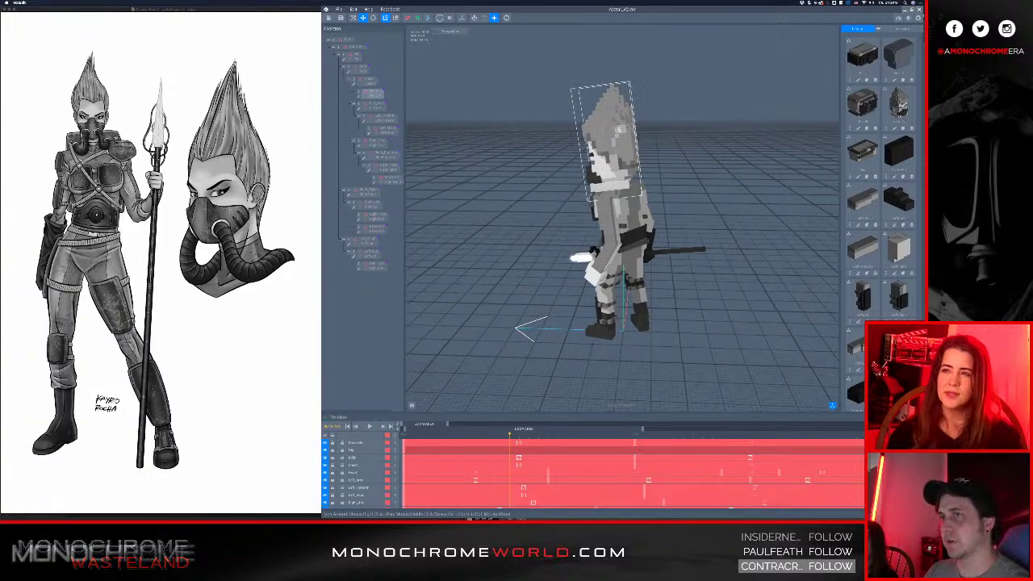
pyautogui.moveTo(663, 130); pyautogui.dragTo(565, 157, button='right')
pyautogui.scroll(5, 613, 137)
pyautogui.moveTo(614, 135); pyautogui.dragTo(618, 119, button='right')
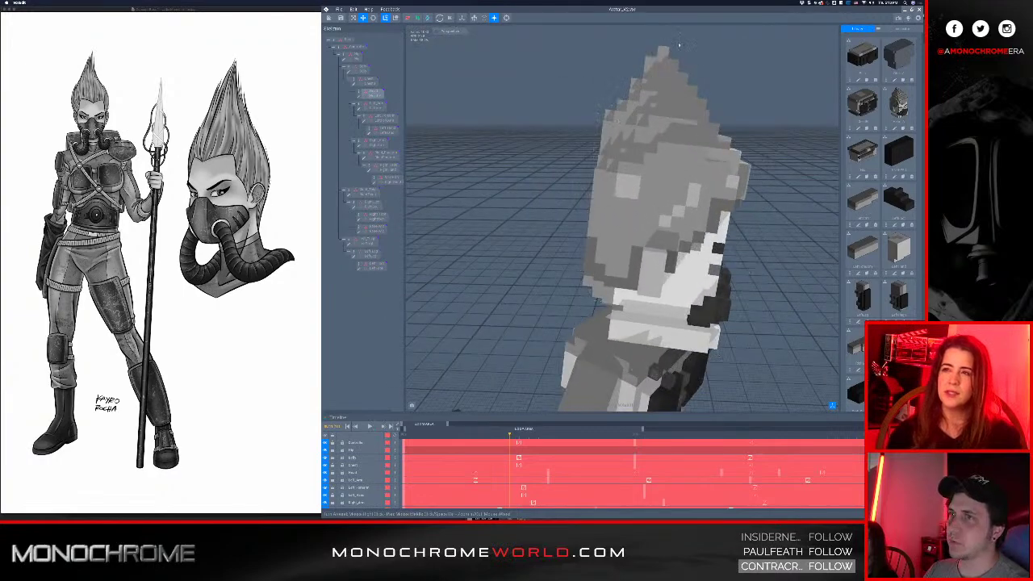
pyautogui.moveTo(671, 138); pyautogui.dragTo(668, 226, button='right')
pyautogui.scroll(-5, 667, 143)
pyautogui.scroll(-3, 663, 202)
pyautogui.scroll(3, 625, 198)
pyautogui.press('Escape')
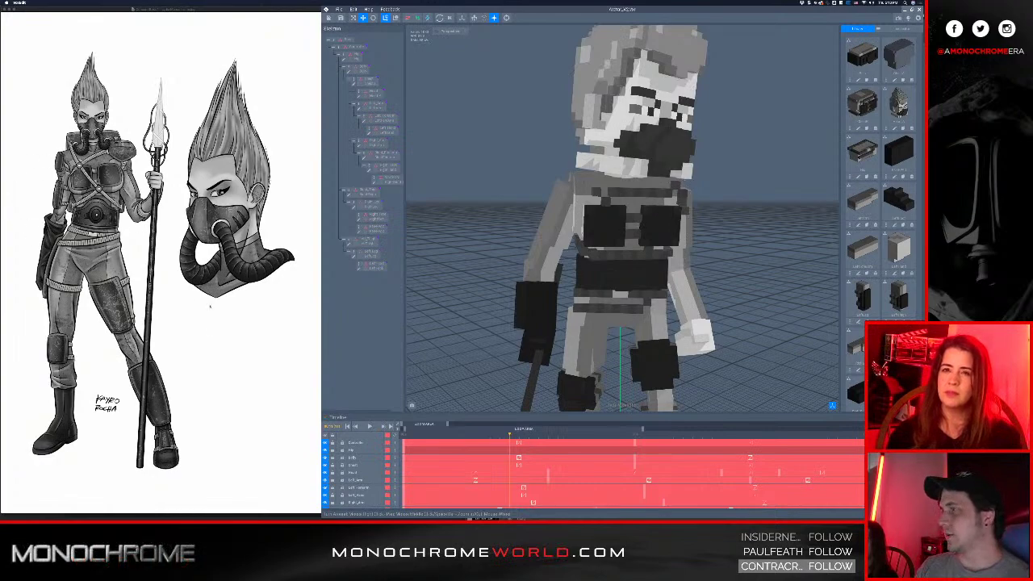
# - Check the whole figure from the front and at a slight angle, including the thighs and knee pads
pyautogui.scroll(-5, 601, 274)
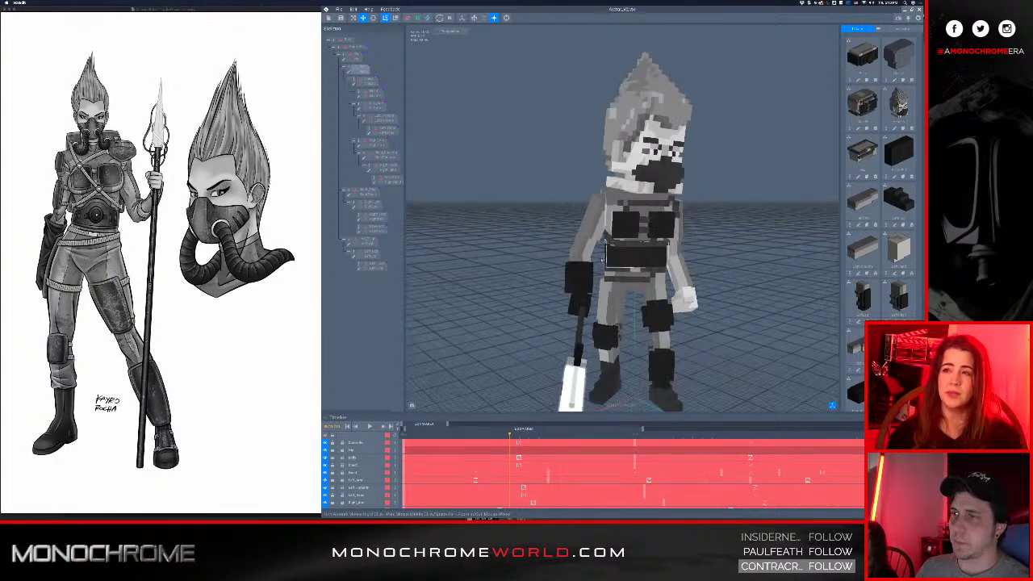
pyautogui.moveTo(564, 276); pyautogui.dragTo(584, 269, button='right')
pyautogui.click(575, 307)
pyautogui.moveTo(576, 310); pyautogui.dragTo(578, 299, button='right')
pyautogui.moveTo(630, 290); pyautogui.dragTo(605, 277, button='middle')
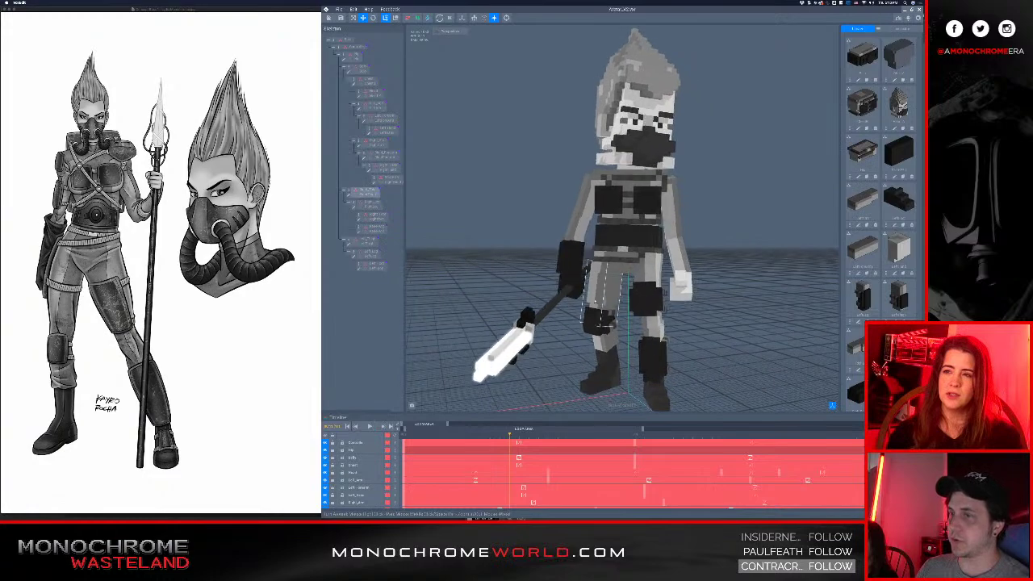
pyautogui.scroll(-2, 605, 277)
pyautogui.moveTo(606, 271); pyautogui.dragTo(603, 284, button='right')
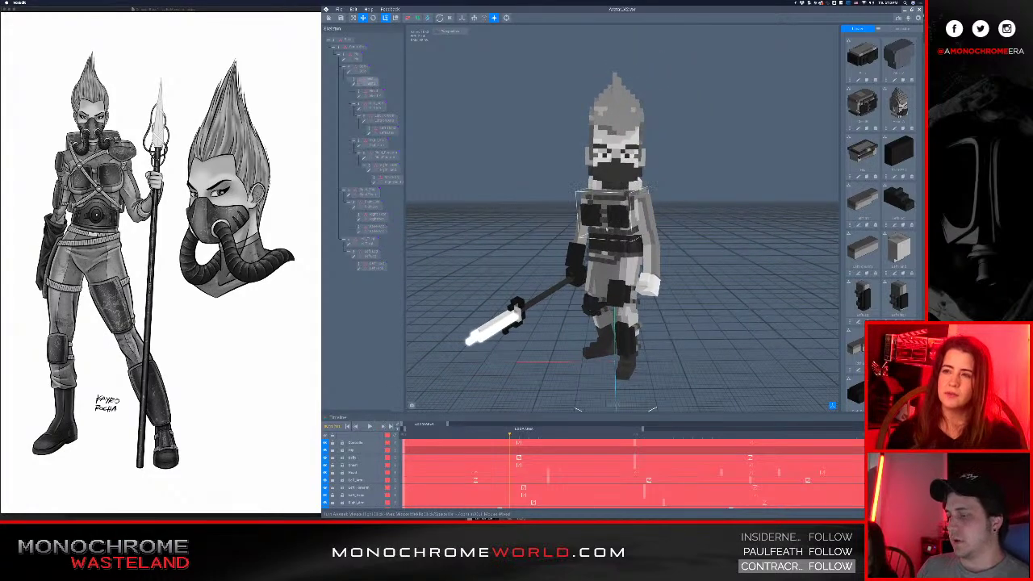
# - Close the Avatar_V2 character and return to the start page without saving its changes
pyautogui.click(328, 18)
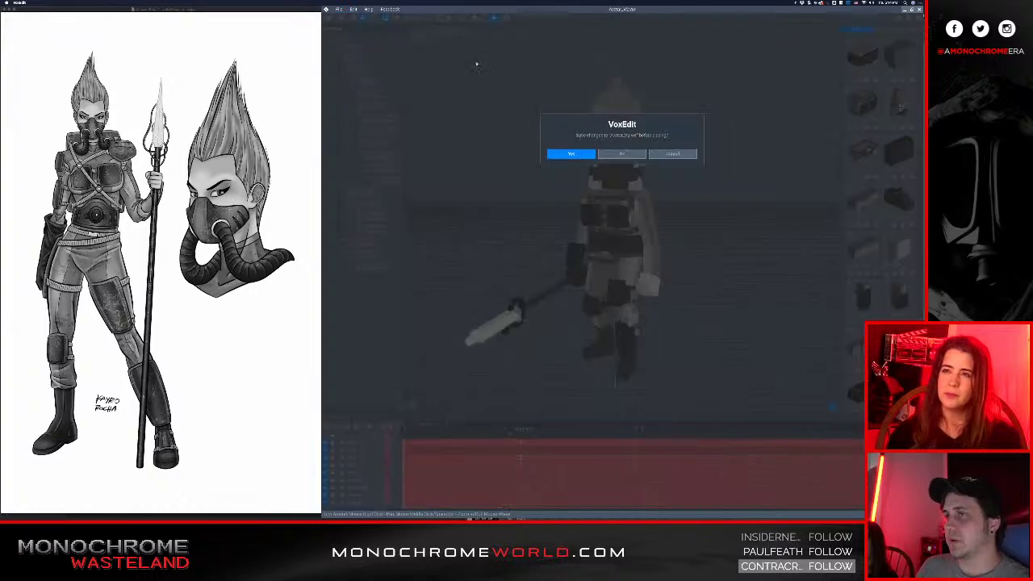
pyautogui.click(622, 153)
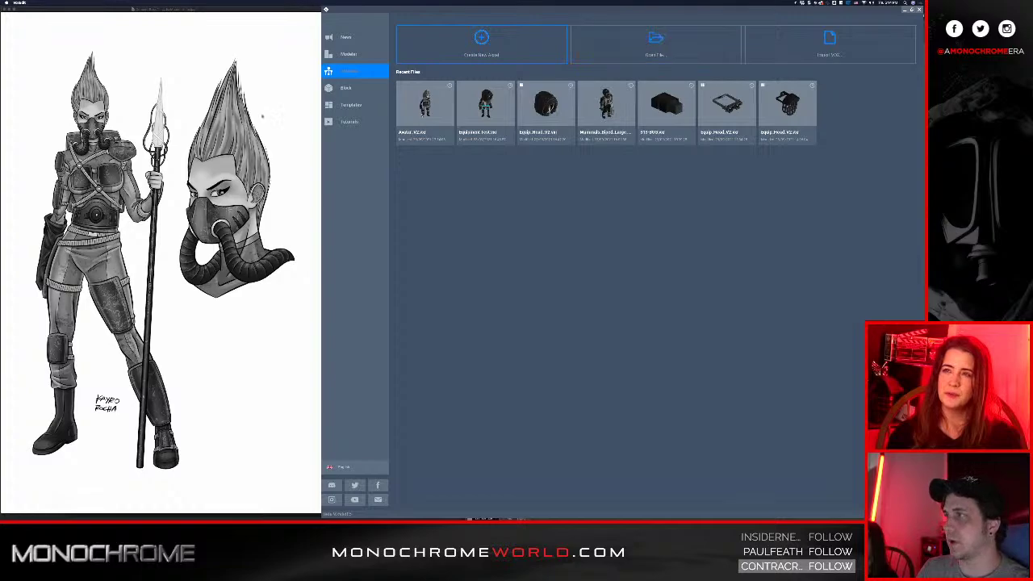
# - Switch to Finder, view the armoured swordsman's reference art from another character's folder, and close the image
pyautogui.press('super+Tab')
pyautogui.press('super+Tab')
pyautogui.press('super+Tab')
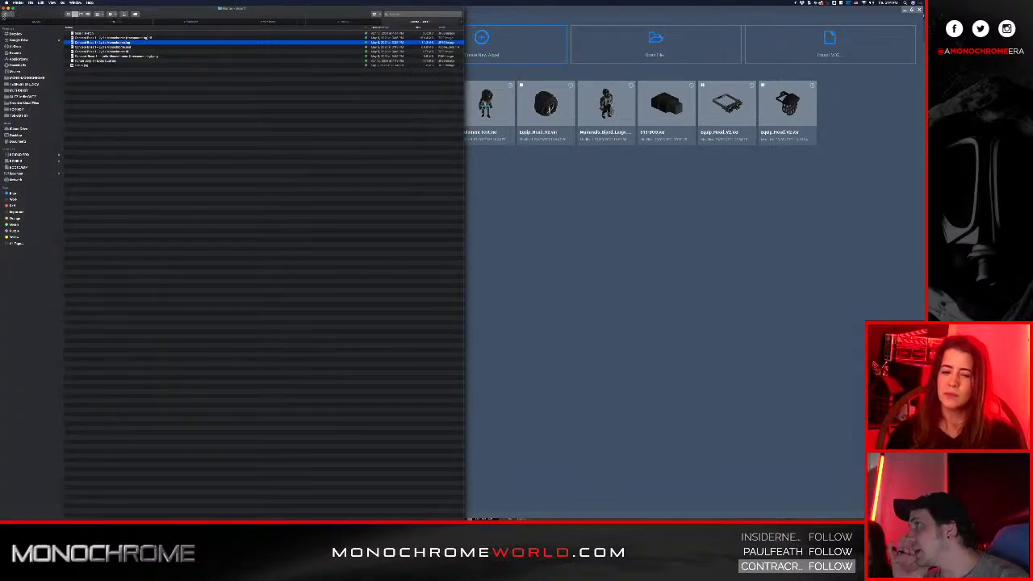
pyautogui.click(5, 14)
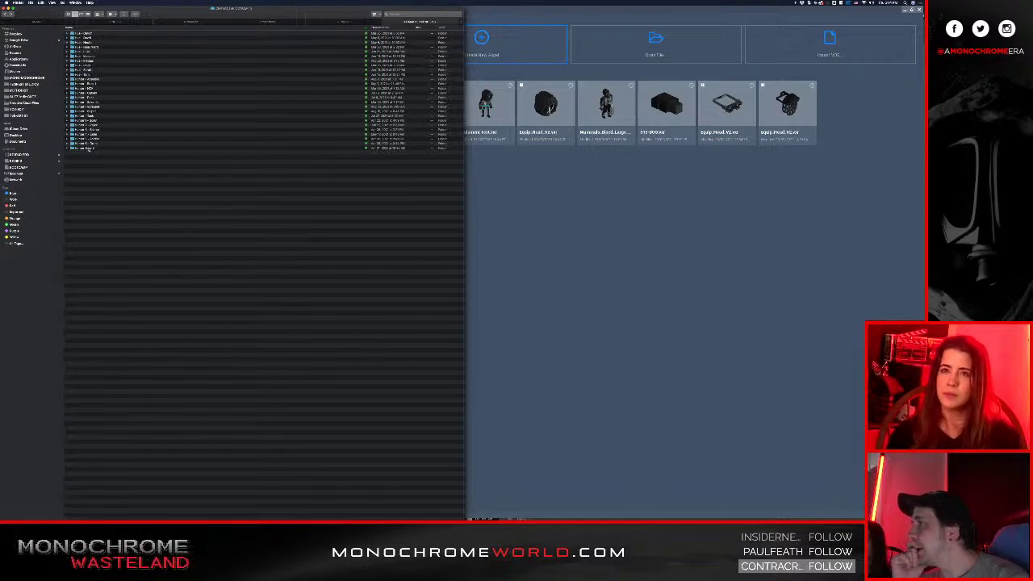
pyautogui.doubleClick(88, 149)
pyautogui.doubleClick(107, 43)
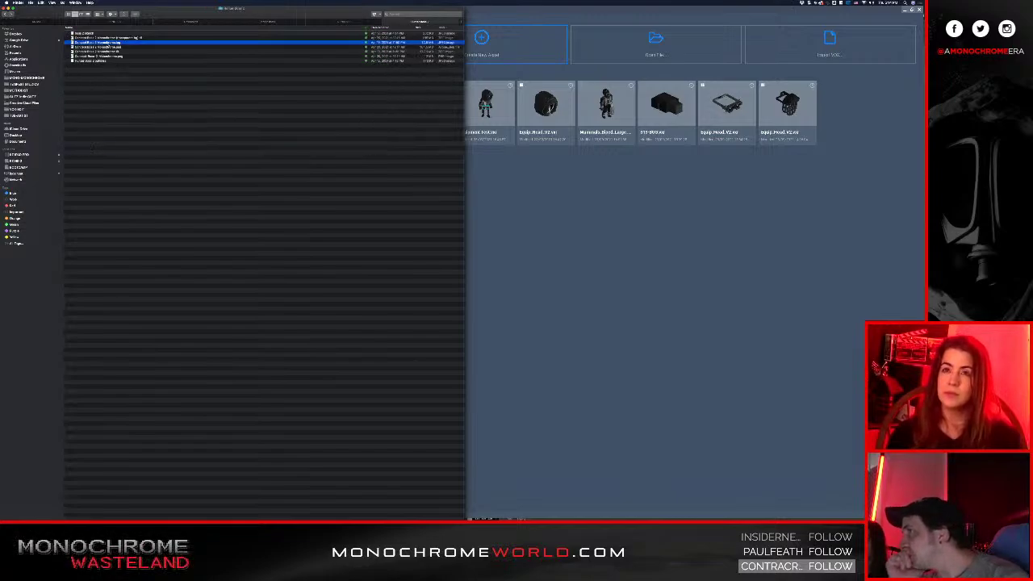
pyautogui.press('Down')
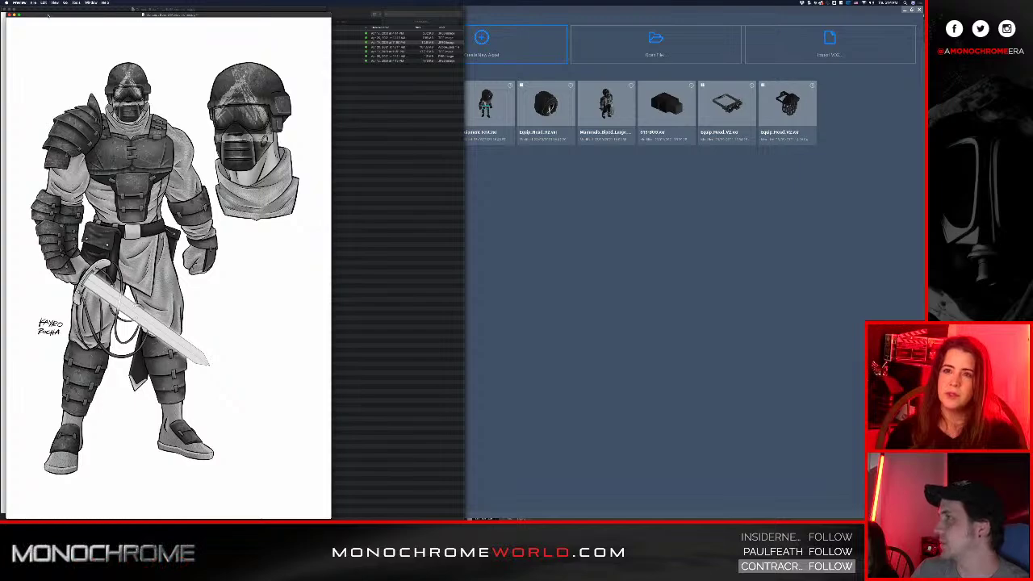
pyautogui.click(10, 15)
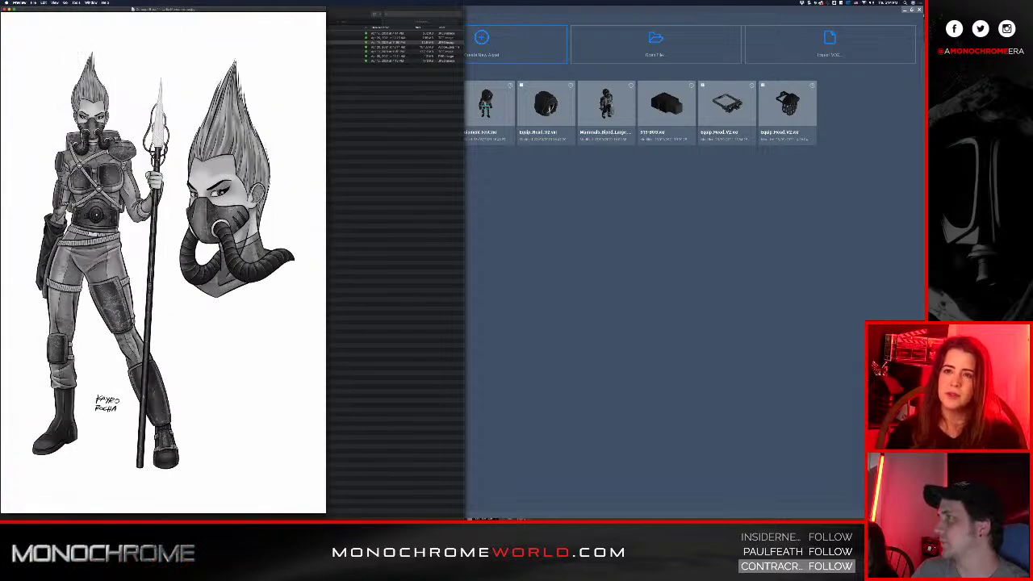
# - Switch back to VoxEdit and reopen the Avatar_V2 character from the recent files
pyautogui.click(598, 229)
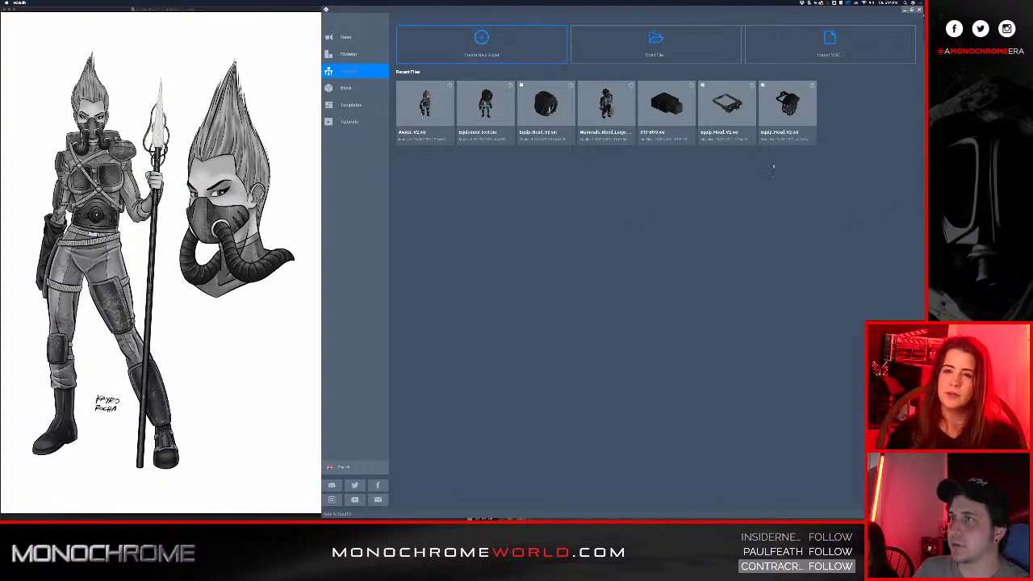
pyautogui.click(434, 111)
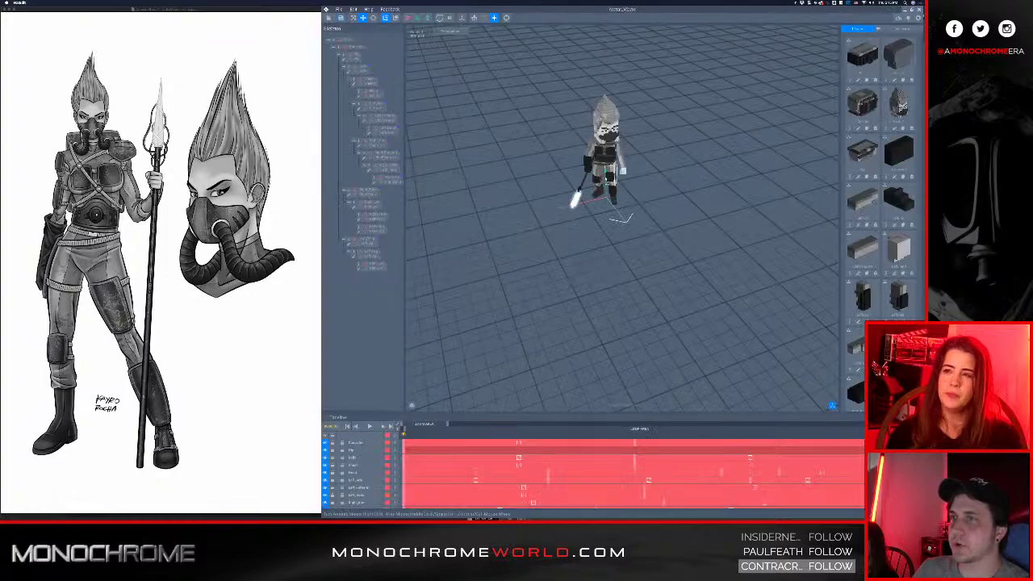
pyautogui.scroll(8, 608, 211)
pyautogui.moveTo(607, 129); pyautogui.dragTo(607, 225, button='middle')
pyautogui.moveTo(607, 246)
pyautogui.mouseDown(button='right')
pyautogui.moveTo(605, 226)
pyautogui.moveTo(614, 264)
pyautogui.moveTo(598, 255)
pyautogui.moveTo(613, 275)
pyautogui.moveTo(597, 244)
pyautogui.moveTo(612, 241)
pyautogui.mouseUp(button='right')
pyautogui.scroll(-5, 605, 249)
pyautogui.scroll(3, 611, 244)
pyautogui.moveTo(593, 235); pyautogui.dragTo(609, 247, button='middle')
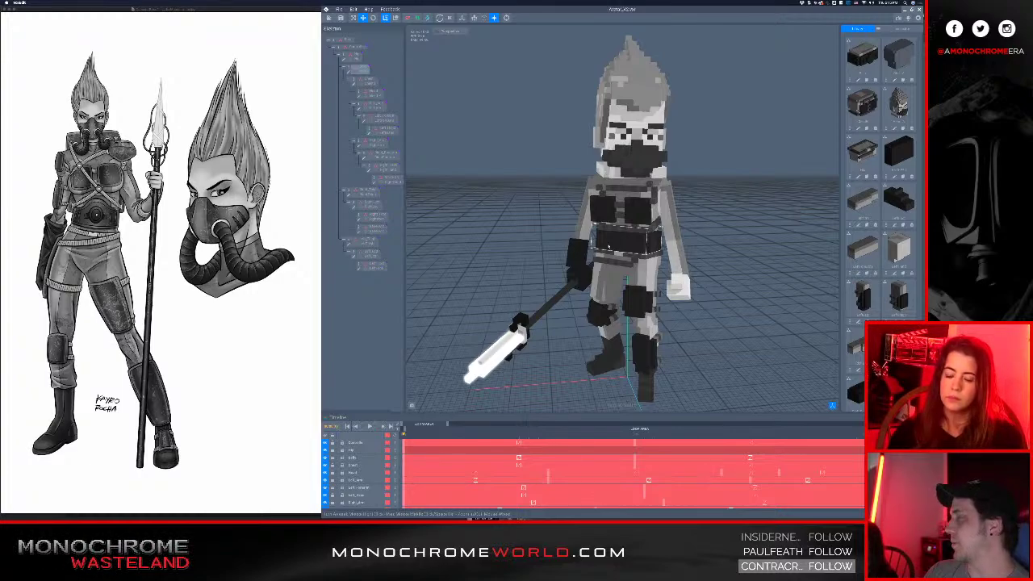
# - Examine the reopened character's chest straps, belt and arms from the front and all sides
pyautogui.click(612, 234)
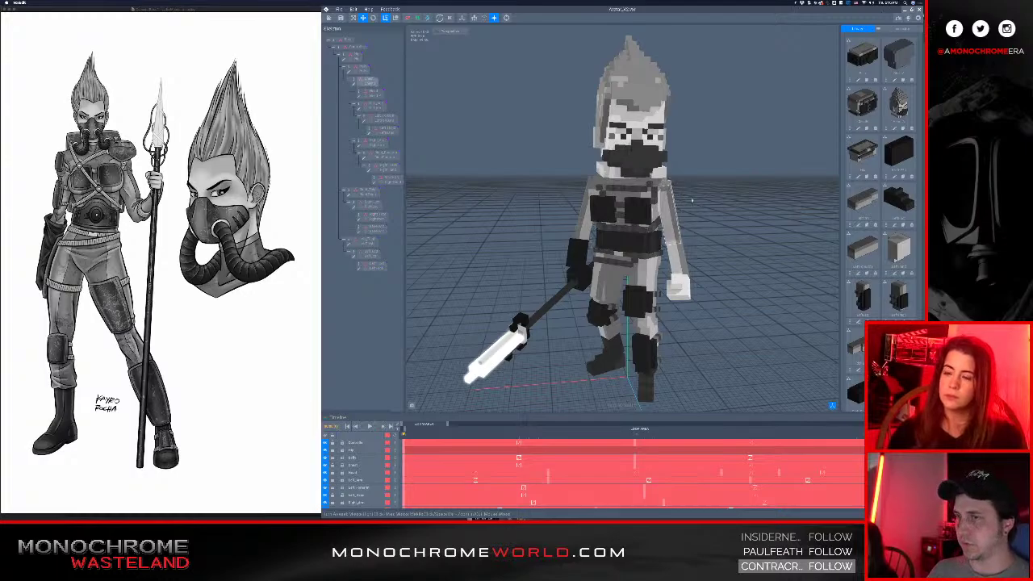
pyautogui.moveTo(611, 234); pyautogui.dragTo(460, 231, button='right')
pyautogui.moveTo(669, 227); pyautogui.dragTo(516, 233, button='right')
pyautogui.scroll(2, 613, 231)
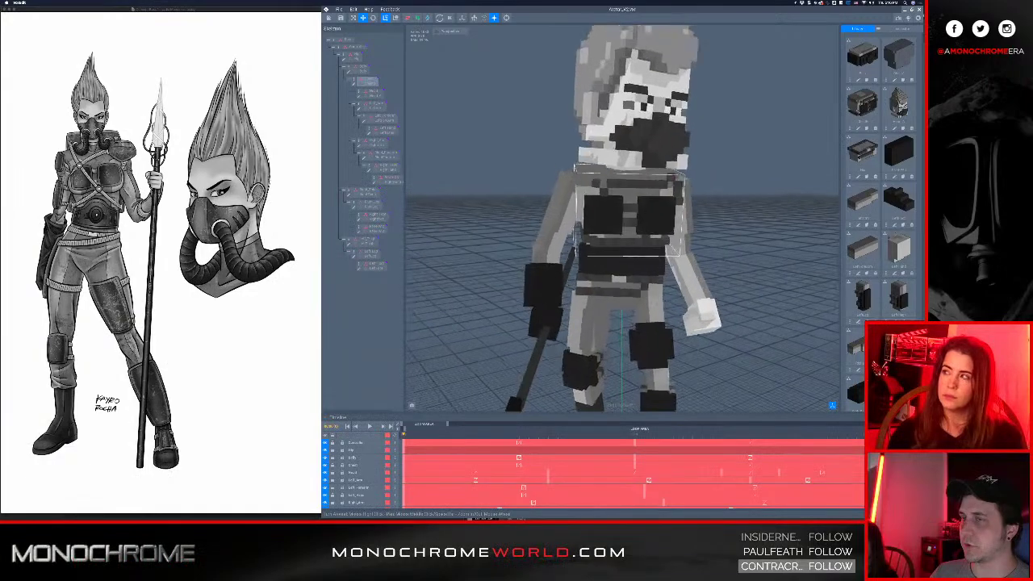
pyautogui.scroll(-5, 613, 230)
pyautogui.moveTo(613, 231); pyautogui.dragTo(549, 236, button='right')
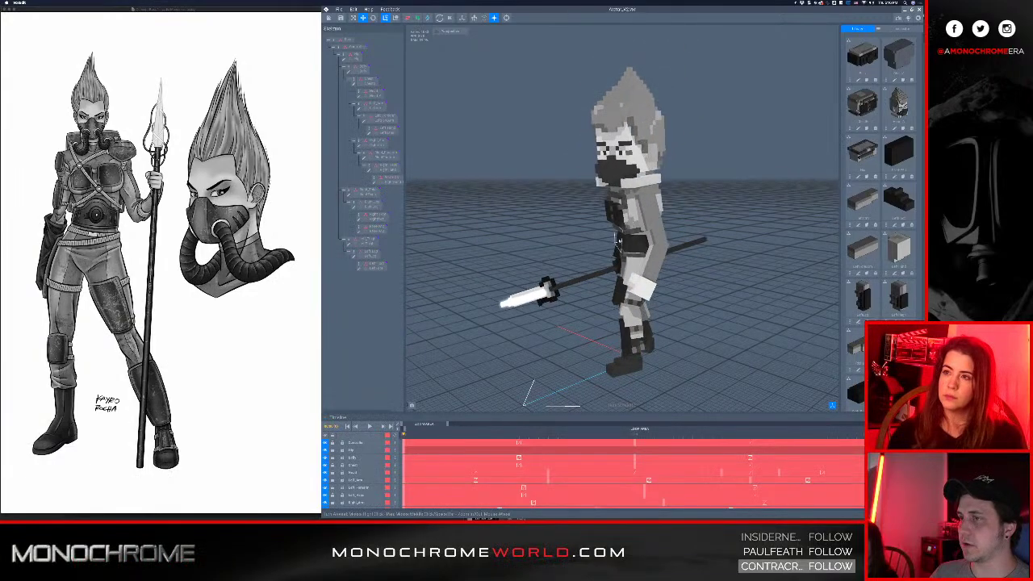
pyautogui.click(619, 241)
pyautogui.moveTo(620, 242); pyautogui.dragTo(650, 242, button='right')
pyautogui.moveTo(508, 231); pyautogui.dragTo(557, 231, button='right')
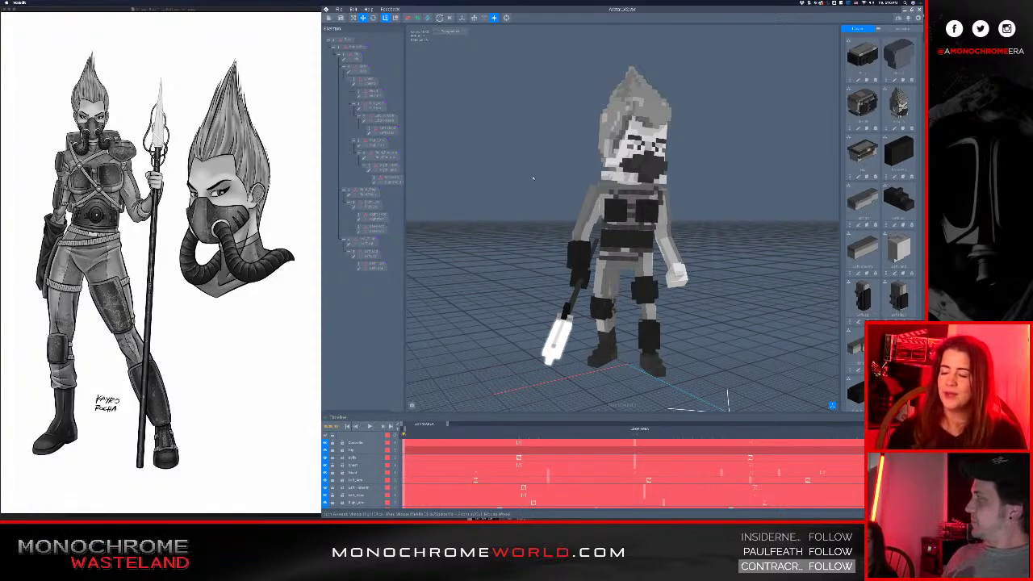
# - View the Avatar_V2 character from the front and close it, saving its changes
pyautogui.click(638, 202)
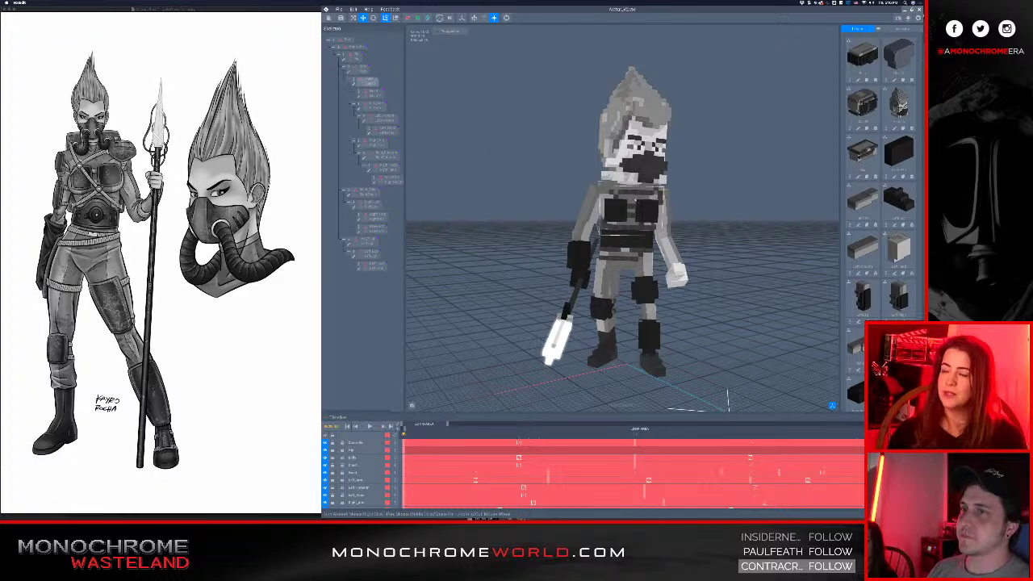
pyautogui.moveTo(638, 202); pyautogui.dragTo(636, 146, button='right')
pyautogui.moveTo(636, 146); pyautogui.dragTo(627, 142, button='middle')
pyautogui.click(565, 138)
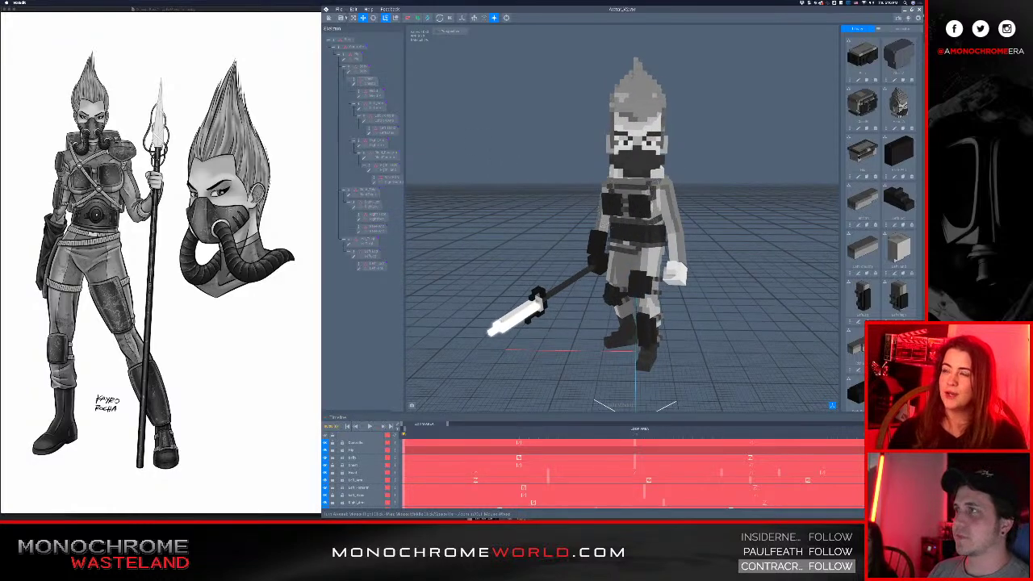
pyautogui.click(328, 17)
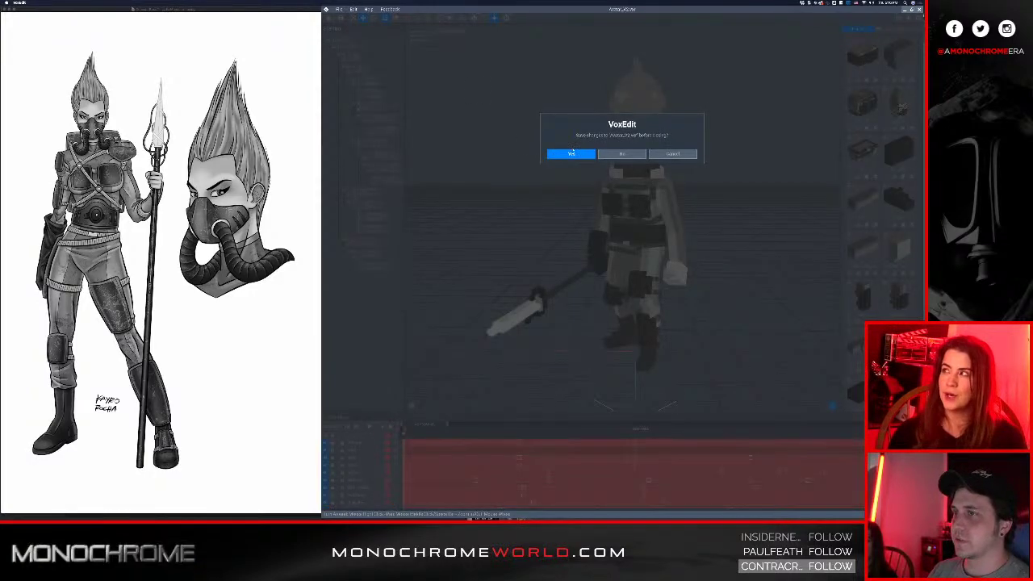
pyautogui.click(572, 153)
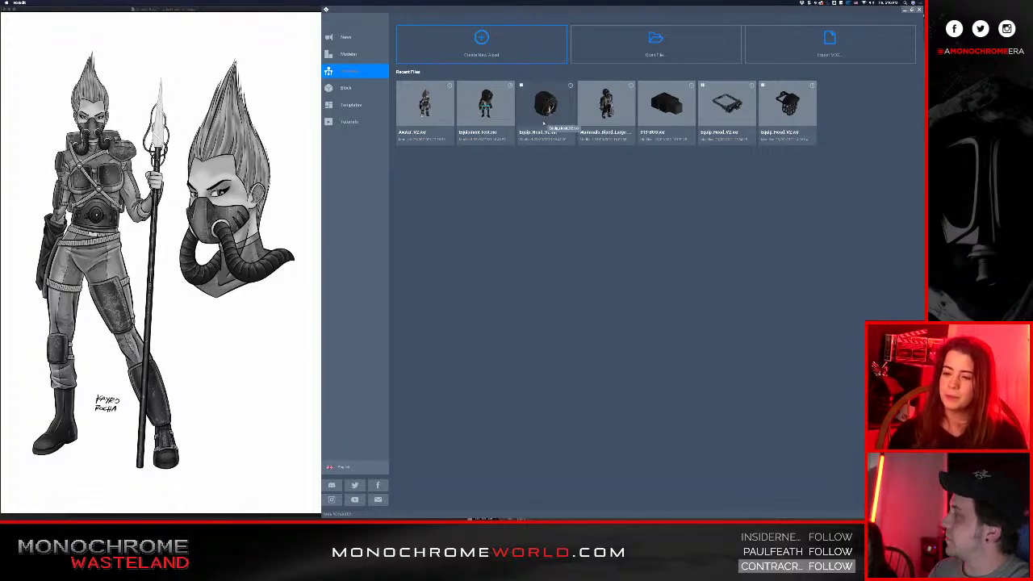
# - Open the small black block model from the recent files and view it from above
pyautogui.click(672, 122)
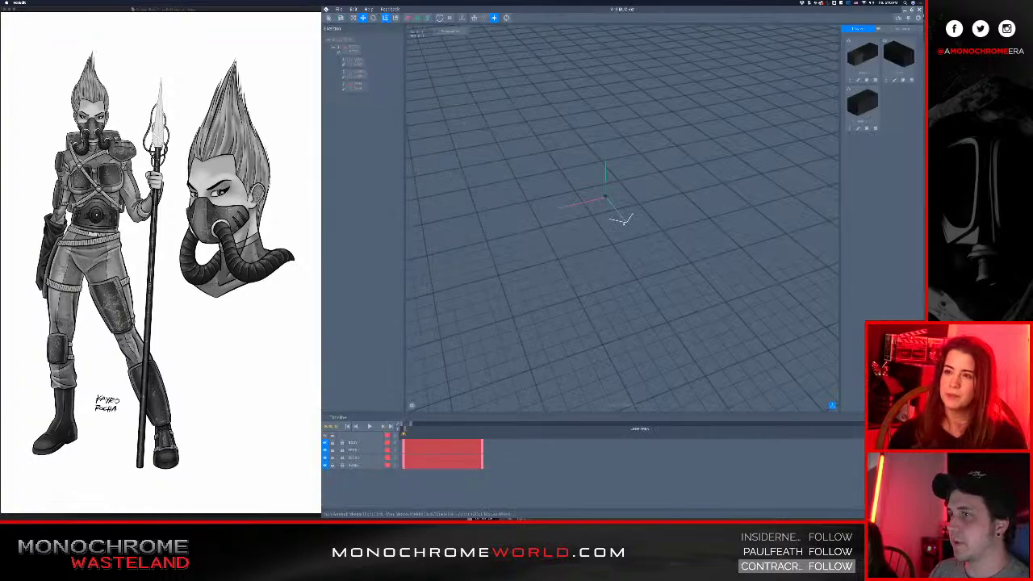
pyautogui.scroll(5, 599, 174)
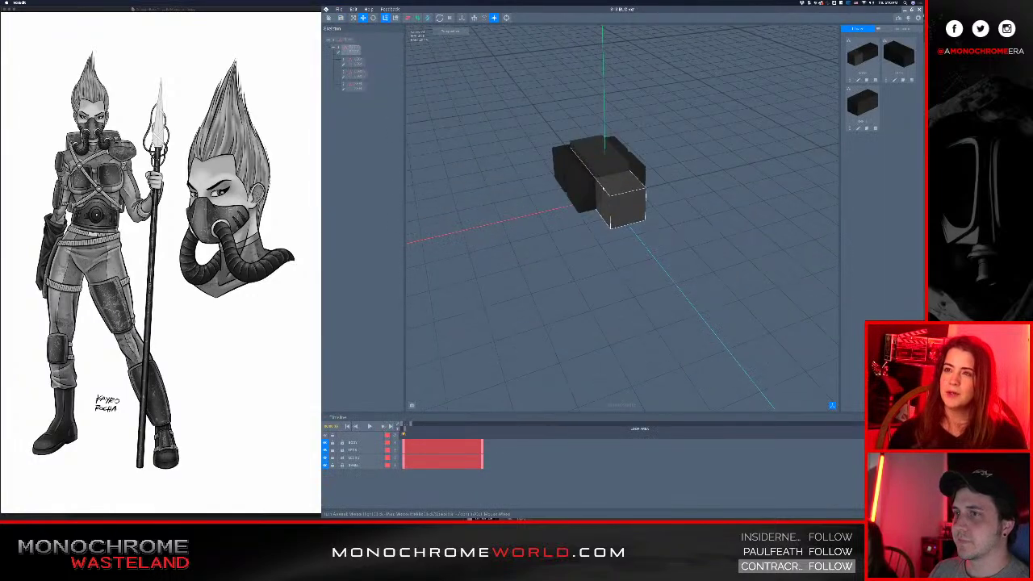
pyautogui.moveTo(602, 179); pyautogui.dragTo(637, 230, button='right')
pyautogui.scroll(4, 621, 185)
pyautogui.moveTo(516, 155); pyautogui.dragTo(545, 193, button='middle')
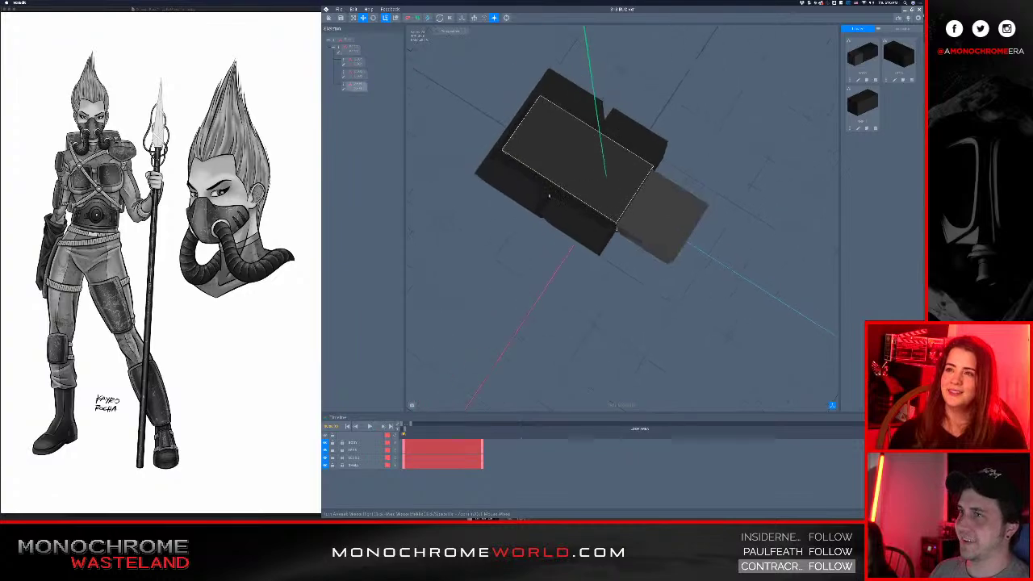
pyautogui.scroll(-1, 507, 194)
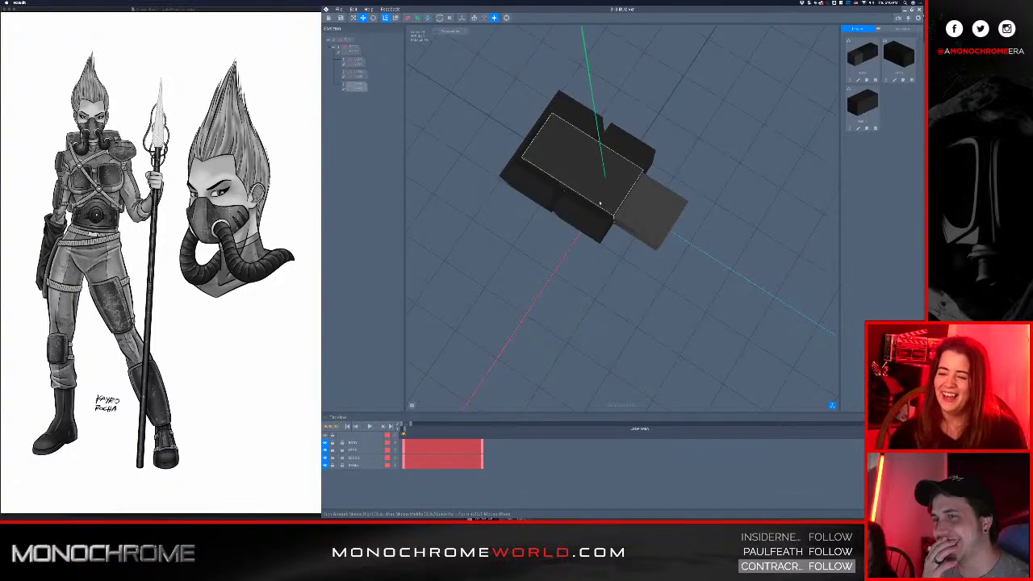
# - Examine the block model's body, lighter grey end block and two side block pairs from several angles
pyautogui.moveTo(619, 207); pyautogui.dragTo(578, 207, button='right')
pyautogui.scroll(3, 606, 218)
pyautogui.click(578, 207)
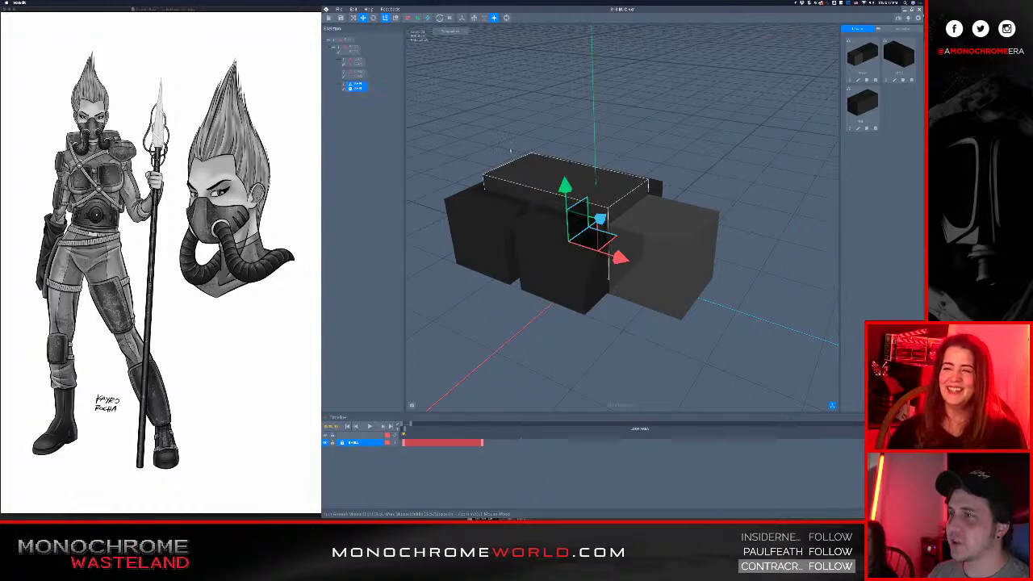
pyautogui.click(521, 173)
pyautogui.scroll(3, 526, 181)
pyautogui.scroll(-5, 529, 183)
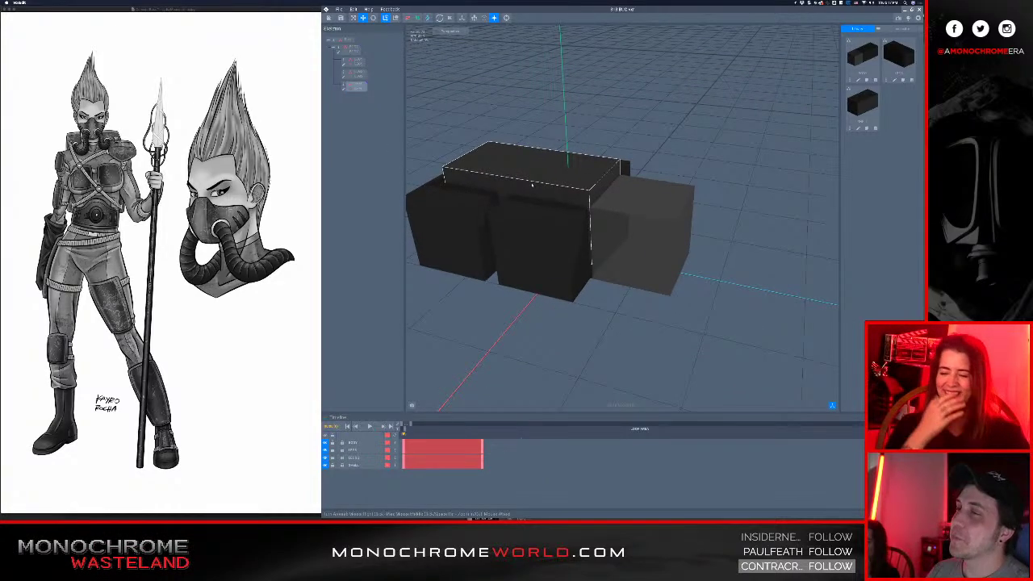
pyautogui.moveTo(532, 185); pyautogui.dragTo(533, 188, button='right')
pyautogui.moveTo(533, 189); pyautogui.dragTo(539, 195, button='middle')
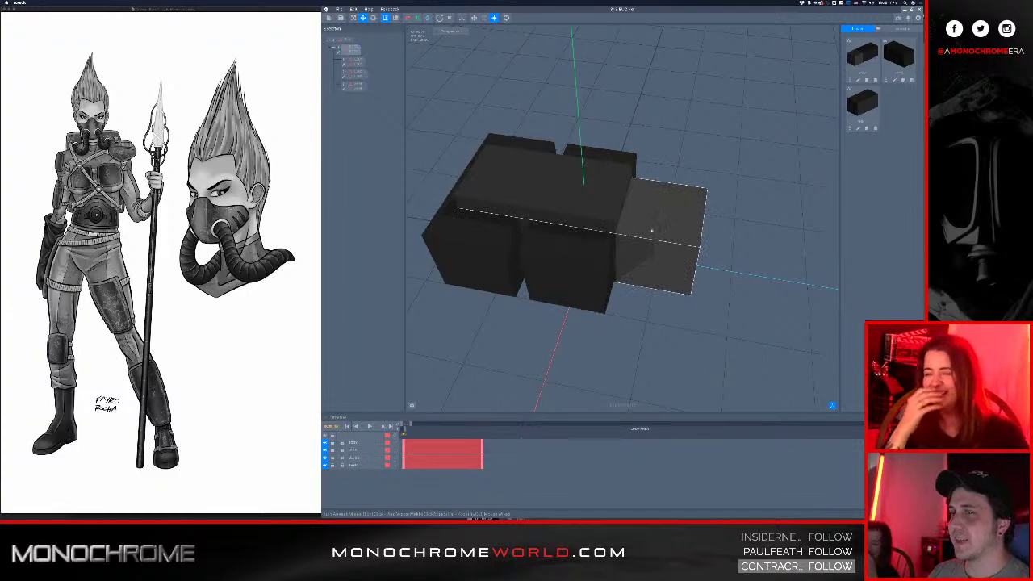
pyautogui.moveTo(581, 181); pyautogui.dragTo(496, 184, button='right')
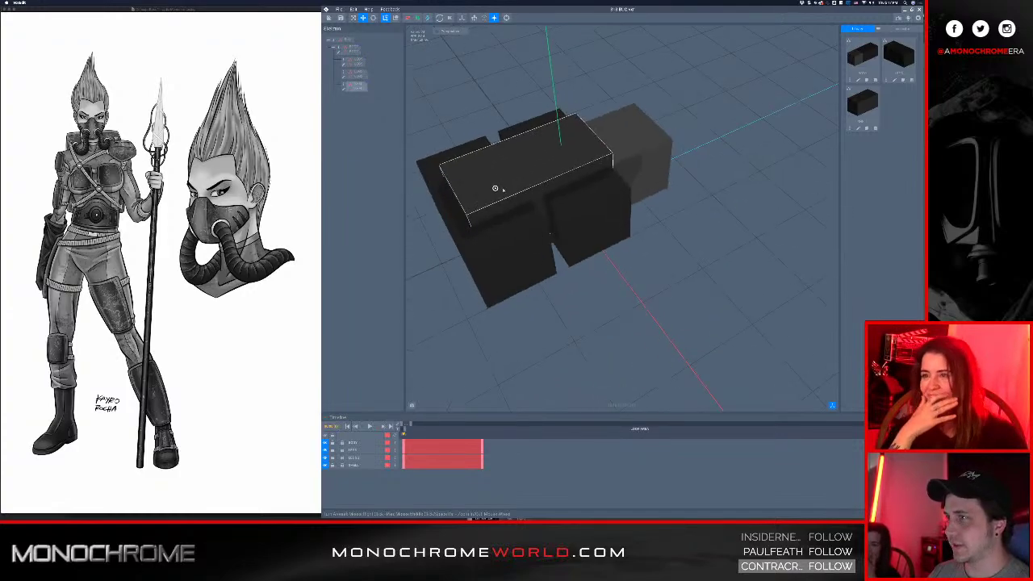
pyautogui.moveTo(448, 152); pyautogui.dragTo(561, 208, button='right')
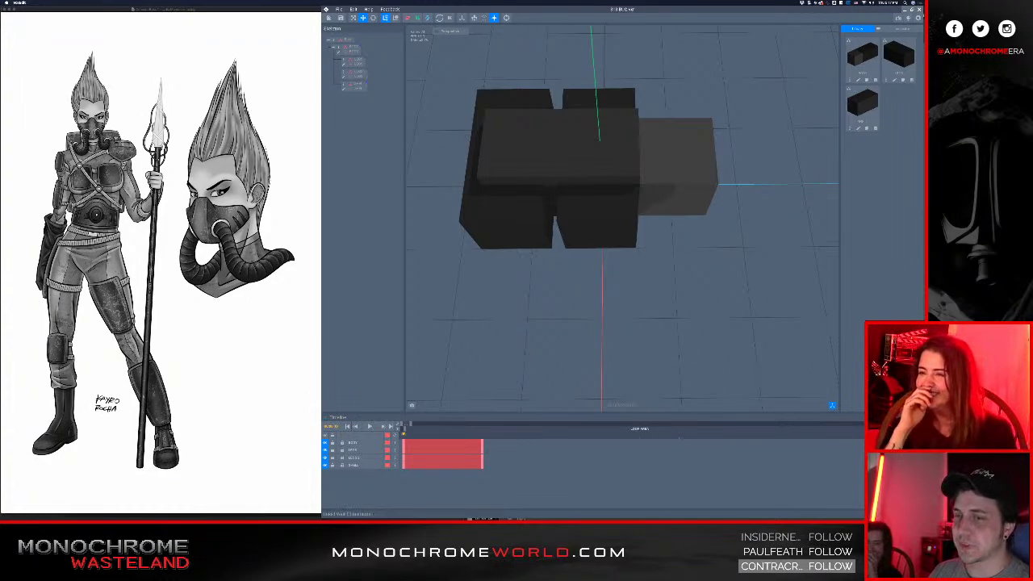
# - Extend the animation clips of all the block model's parts and play back the movement of the side blocks
pyautogui.moveTo(482, 452); pyautogui.dragTo(718, 451)
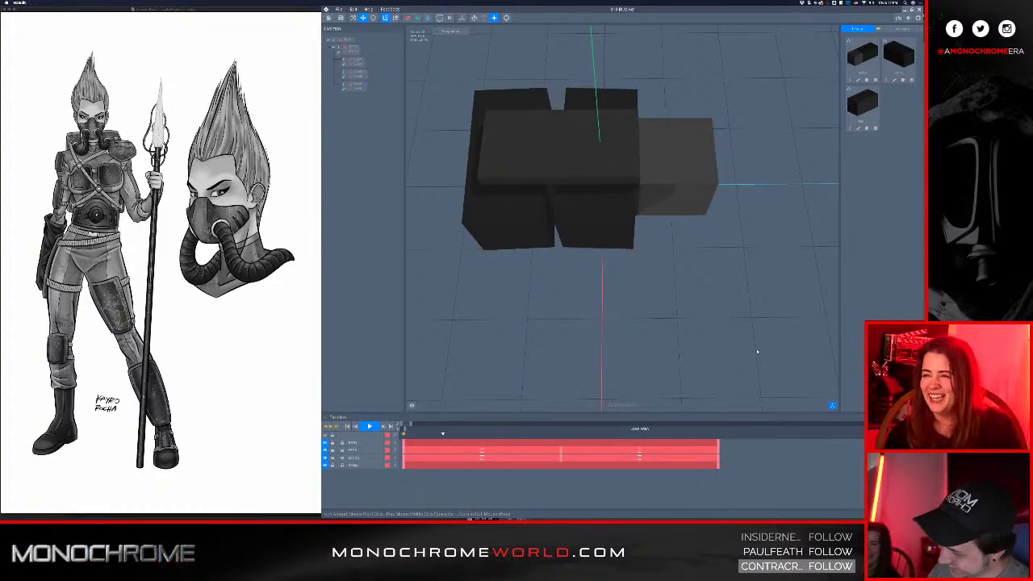
pyautogui.click(369, 426)
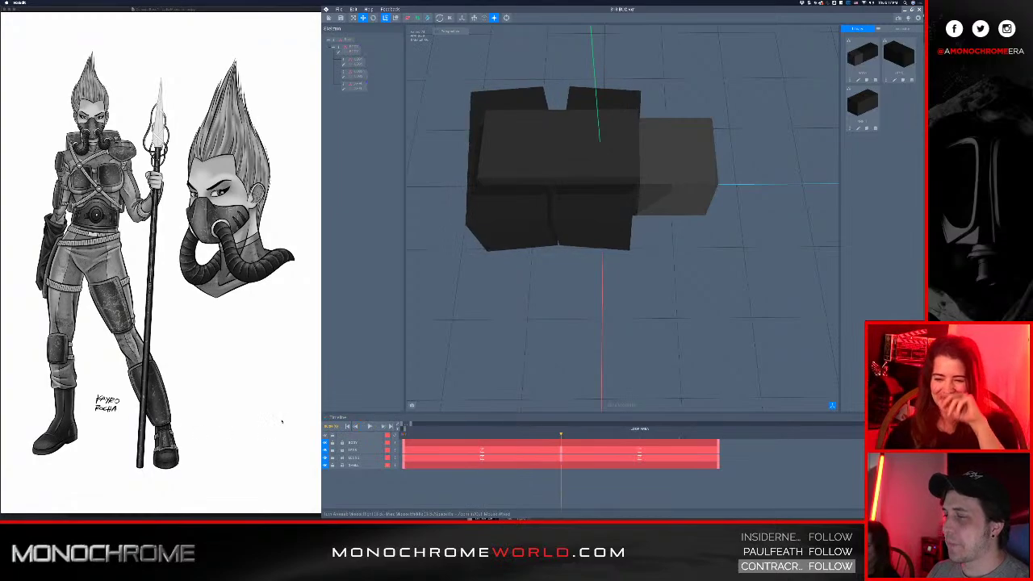
pyautogui.click(347, 426)
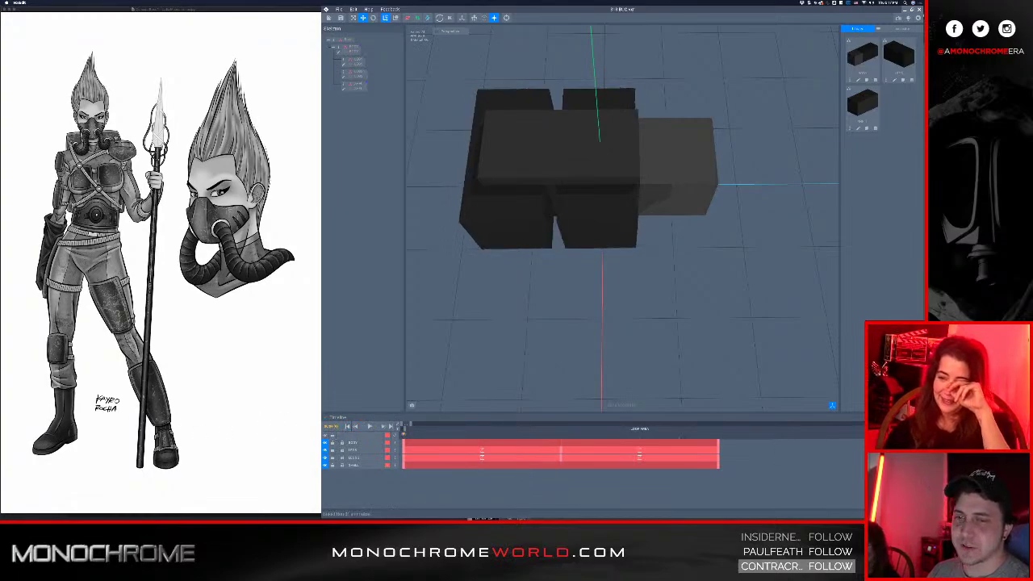
pyautogui.click(370, 426)
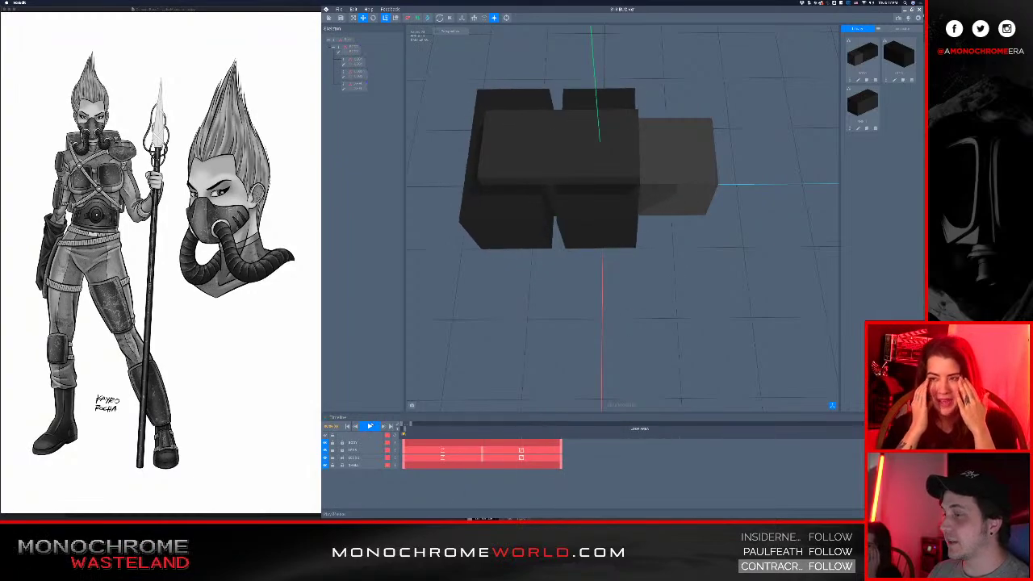
pyautogui.click(348, 426)
# - Review the block model's animation from a distance and return the playhead to the start
pyautogui.scroll(-3, 451, 349)
pyautogui.scroll(-10, 451, 349)
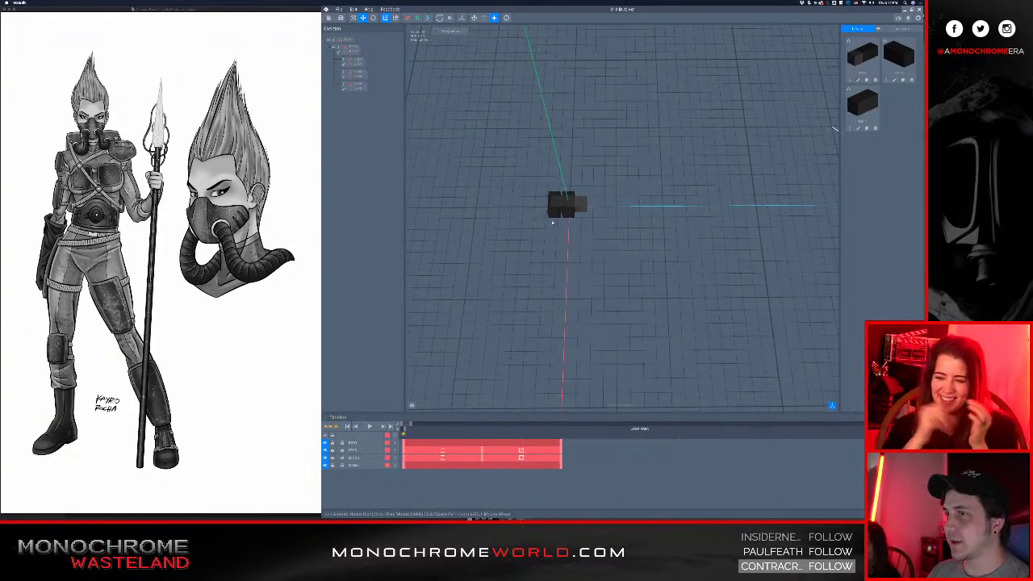
pyautogui.moveTo(562, 242)
pyautogui.mouseDown(button='right')
pyautogui.moveTo(545, 182)
pyautogui.moveTo(557, 184)
pyautogui.moveTo(524, 185)
pyautogui.moveTo(567, 226)
pyautogui.mouseUp(button='right')
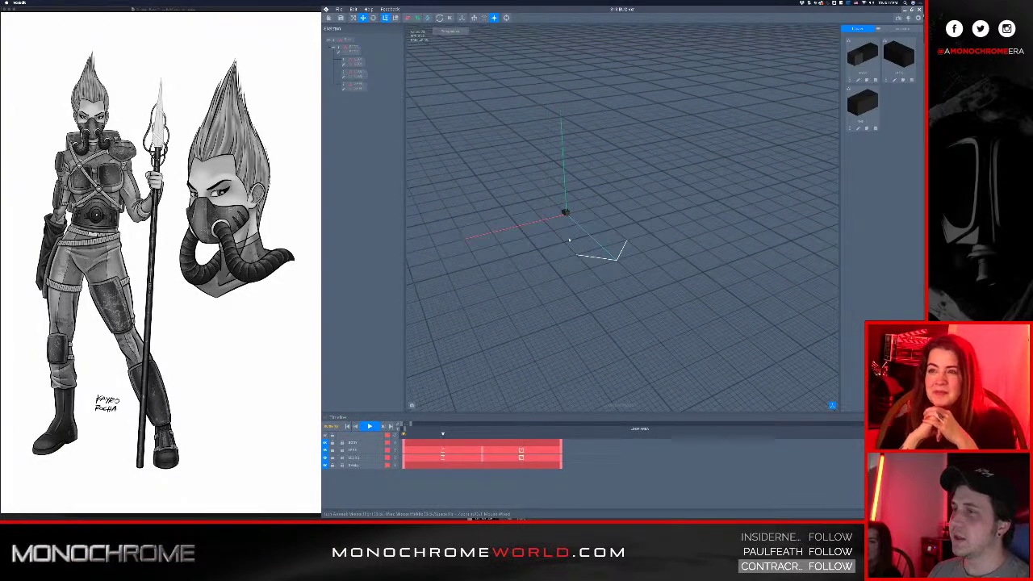
pyautogui.click(482, 434)
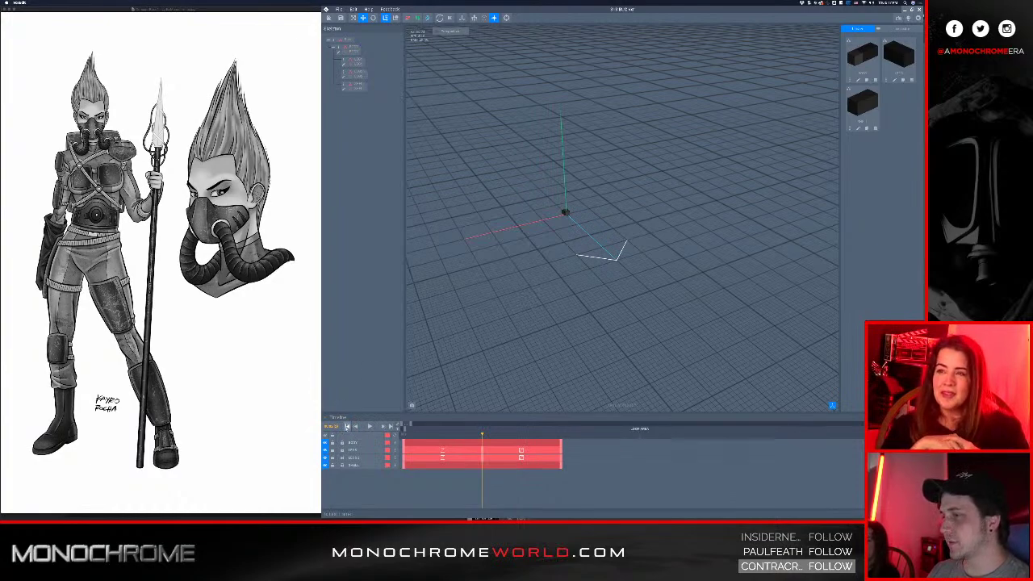
pyautogui.click(348, 426)
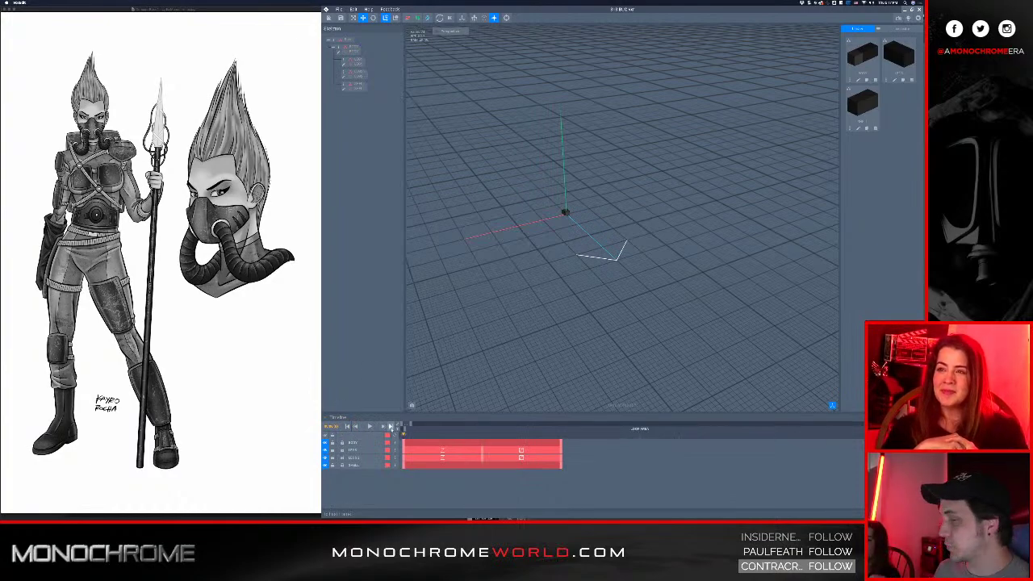
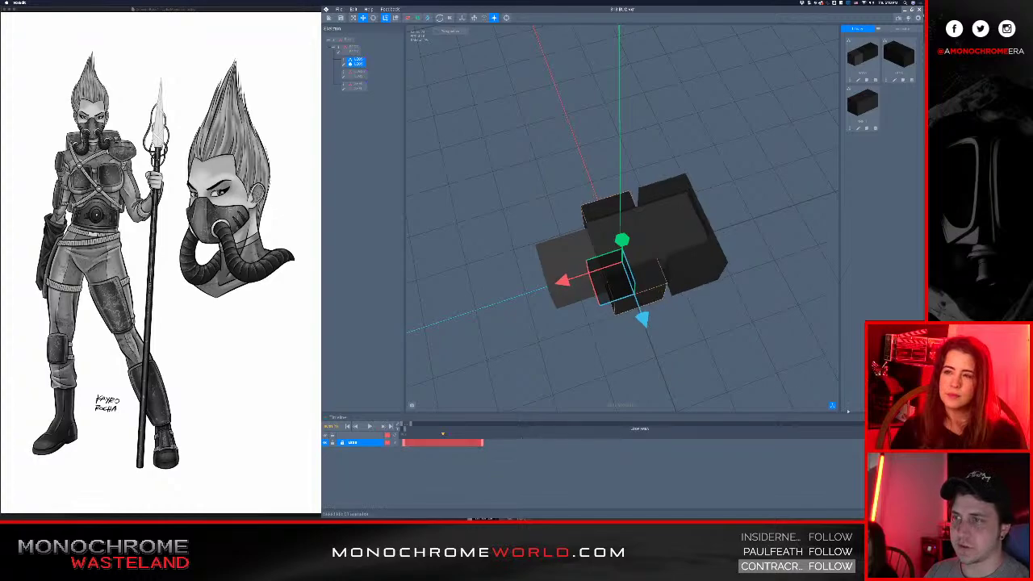
# - Inspect which blocks form the separate parts of the model, checking the pairs nearest to and farthest from the grey end
pyautogui.click(756, 332)
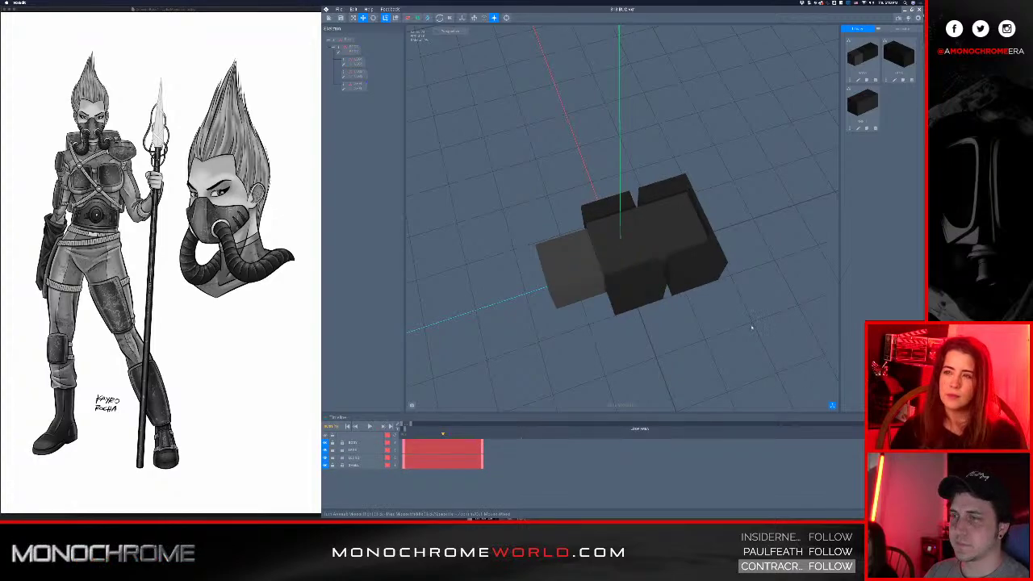
pyautogui.click(678, 236)
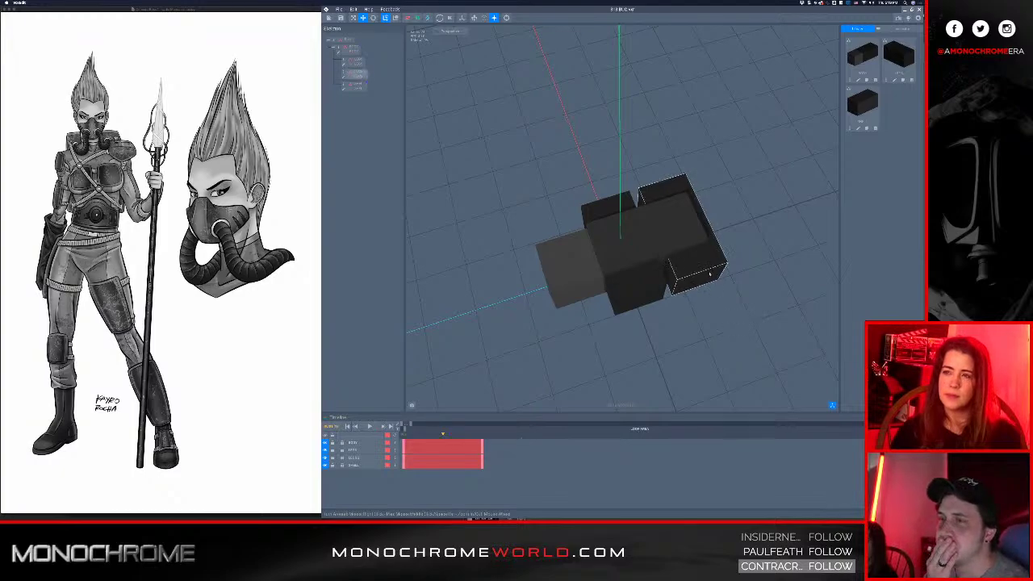
pyautogui.click(647, 273)
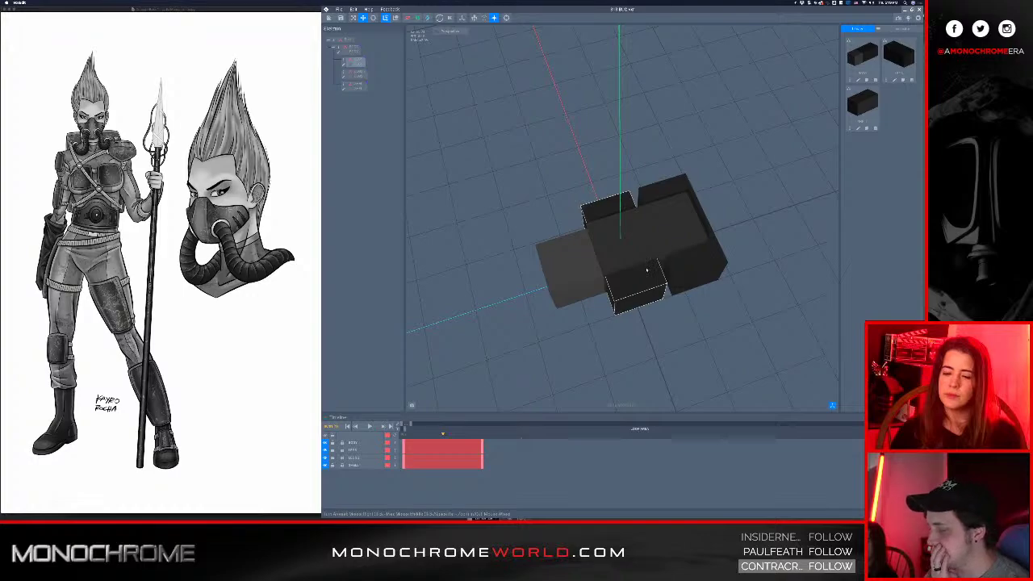
pyautogui.click(586, 267)
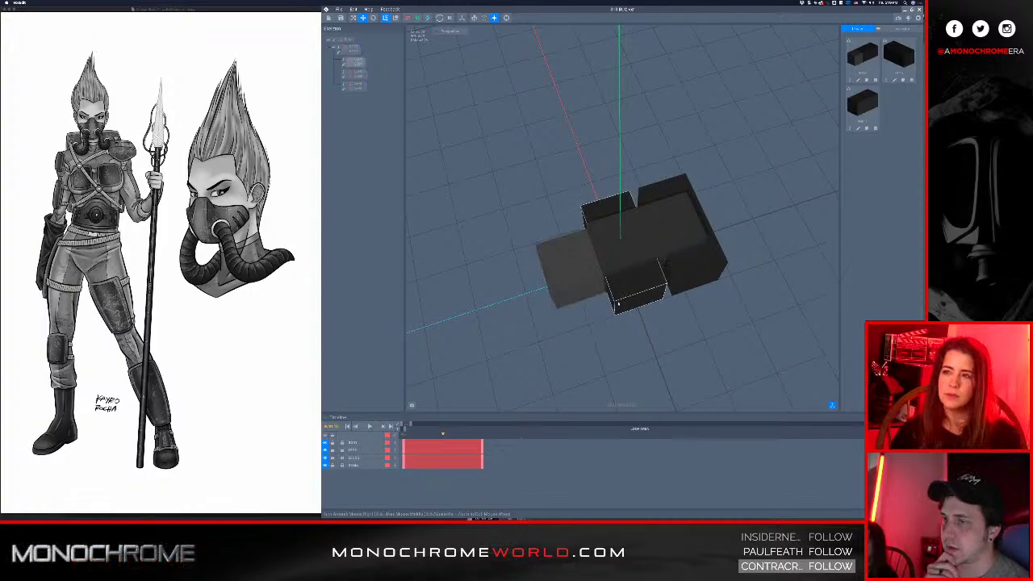
pyautogui.click(620, 301)
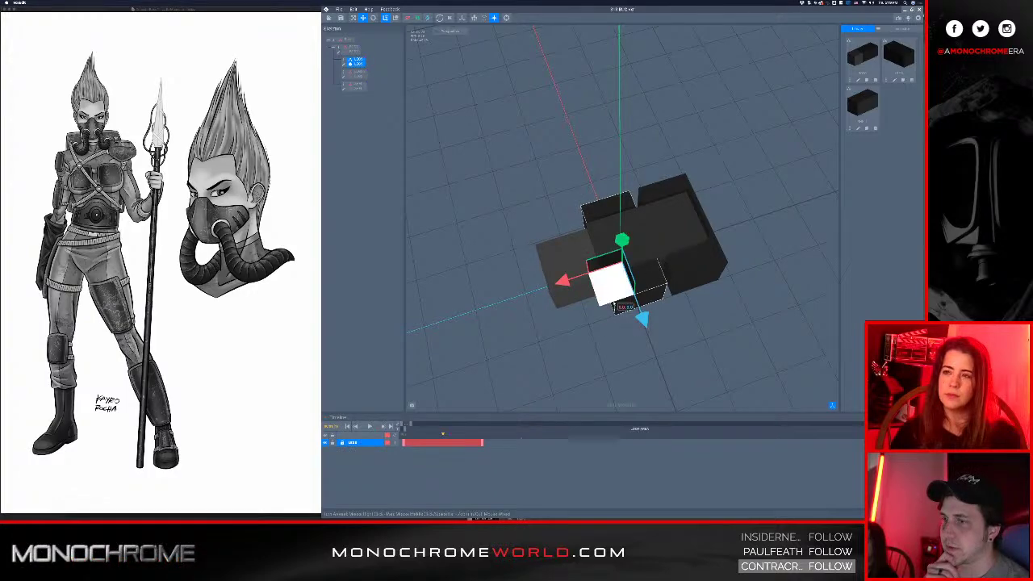
pyautogui.click(626, 338)
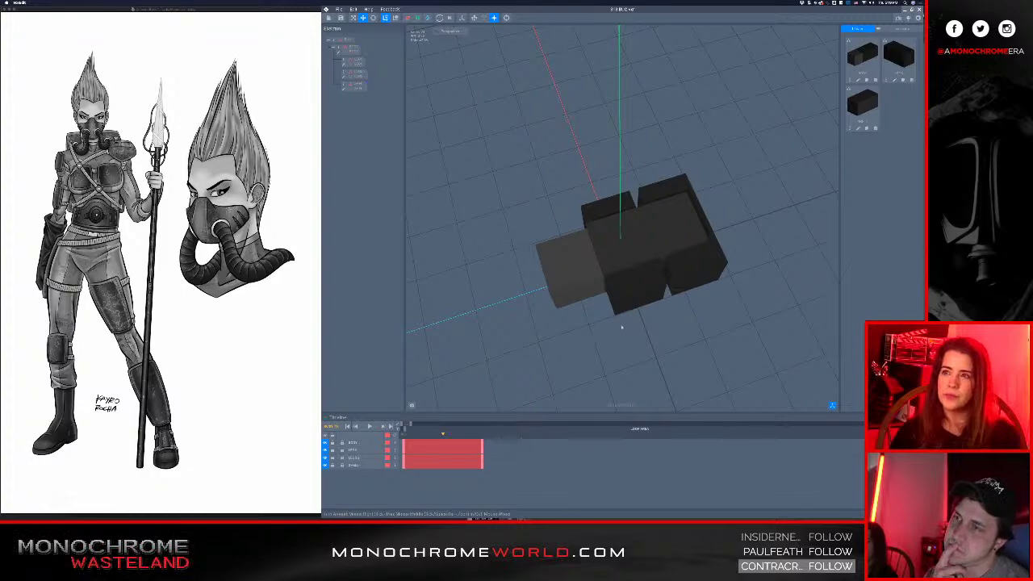
pyautogui.click(631, 300)
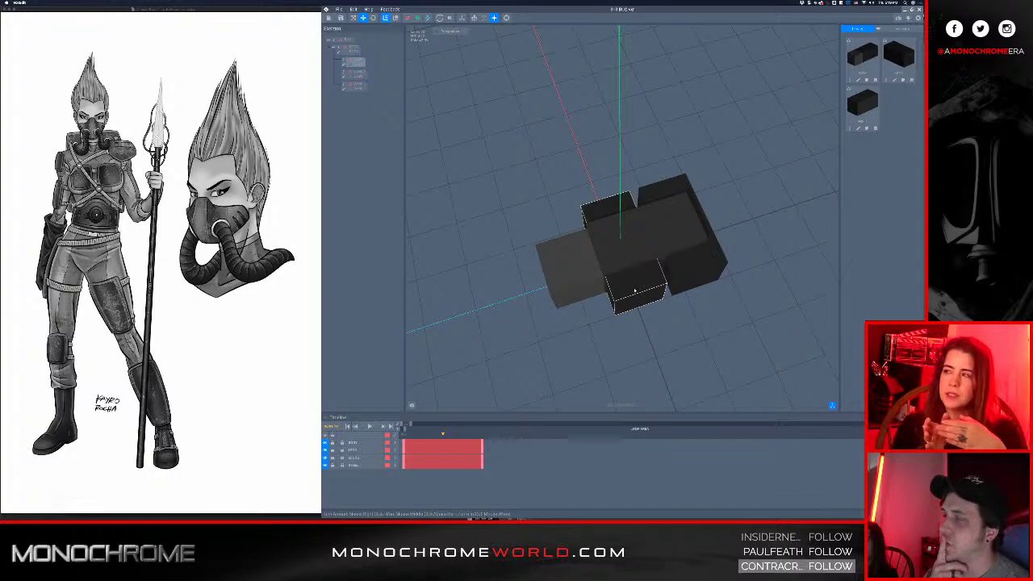
pyautogui.click(645, 234)
# - Try to rotate the side block pair next to the grey end at the animation's midpoint and review the result
pyautogui.moveTo(662, 268); pyautogui.dragTo(600, 299, button='right')
pyautogui.click(599, 300)
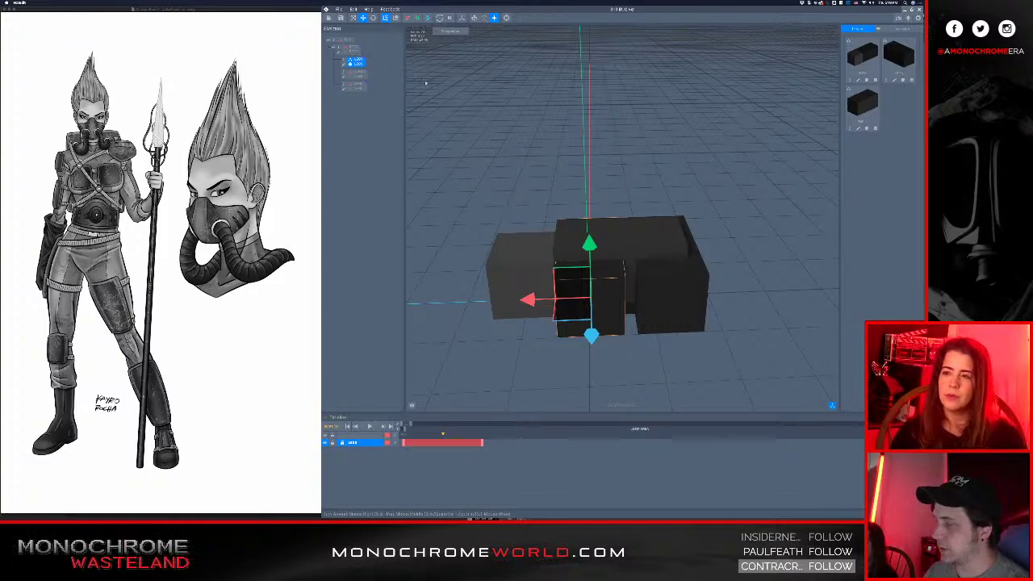
pyautogui.click(372, 17)
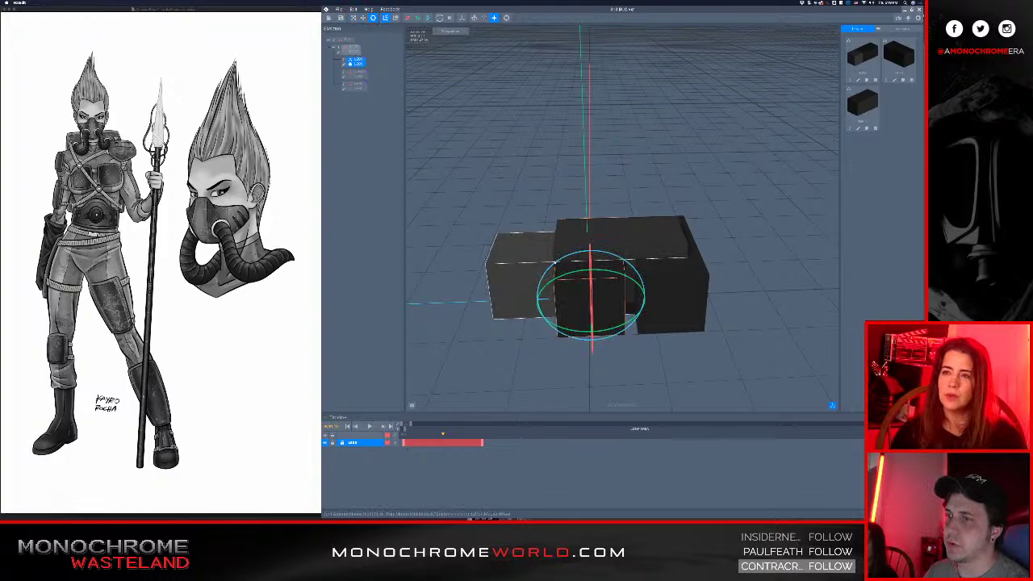
pyautogui.moveTo(555, 262); pyautogui.dragTo(605, 264)
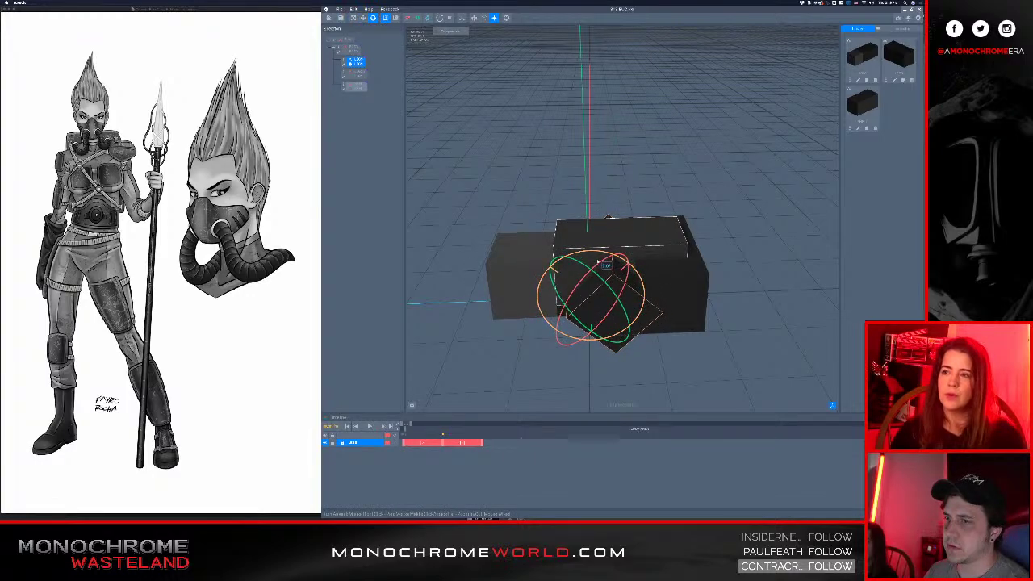
pyautogui.click(574, 203)
pyautogui.moveTo(579, 261); pyautogui.dragTo(585, 263, button='right')
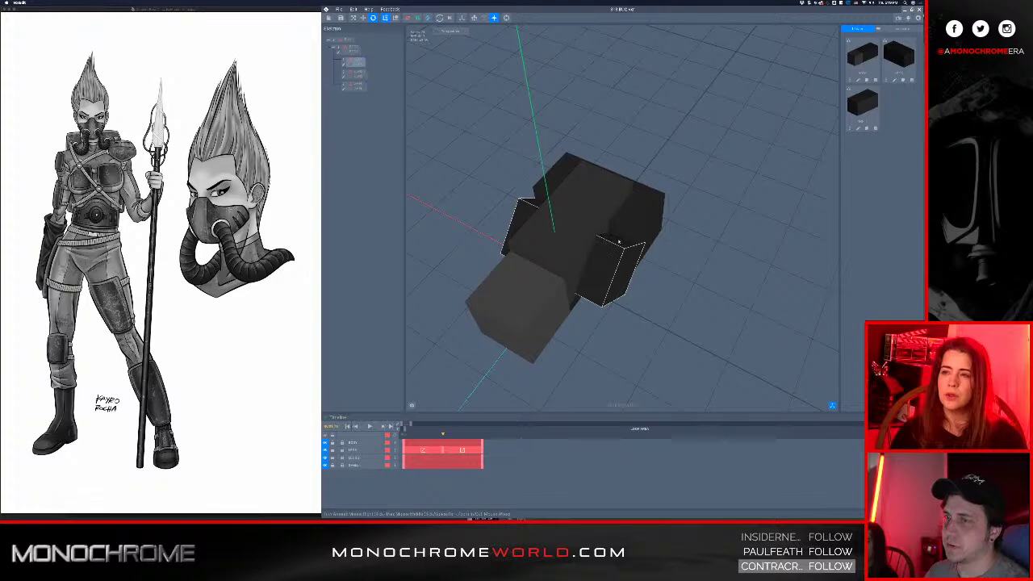
pyautogui.moveTo(605, 250); pyautogui.dragTo(597, 252, button='right')
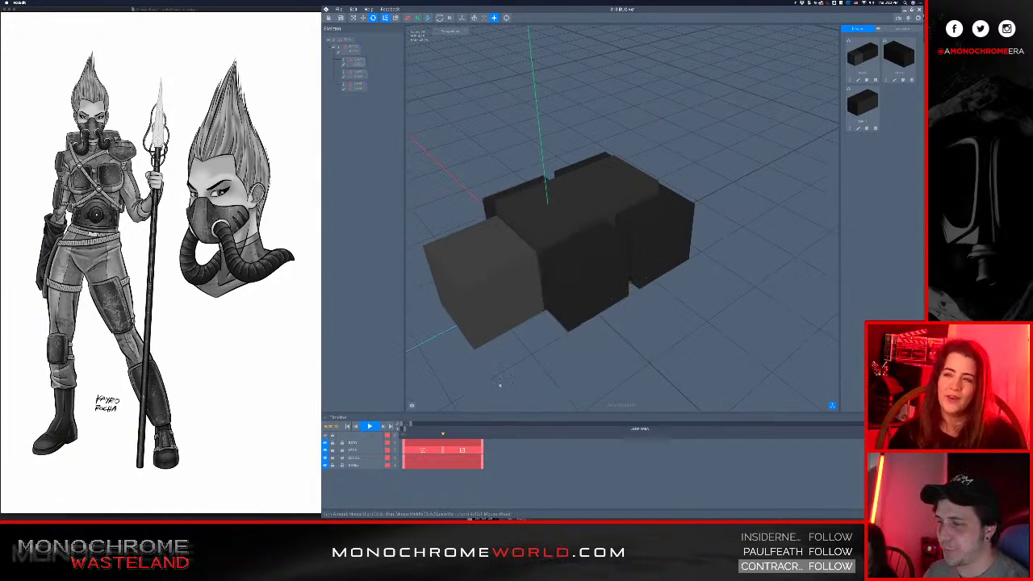
pyautogui.click(570, 292)
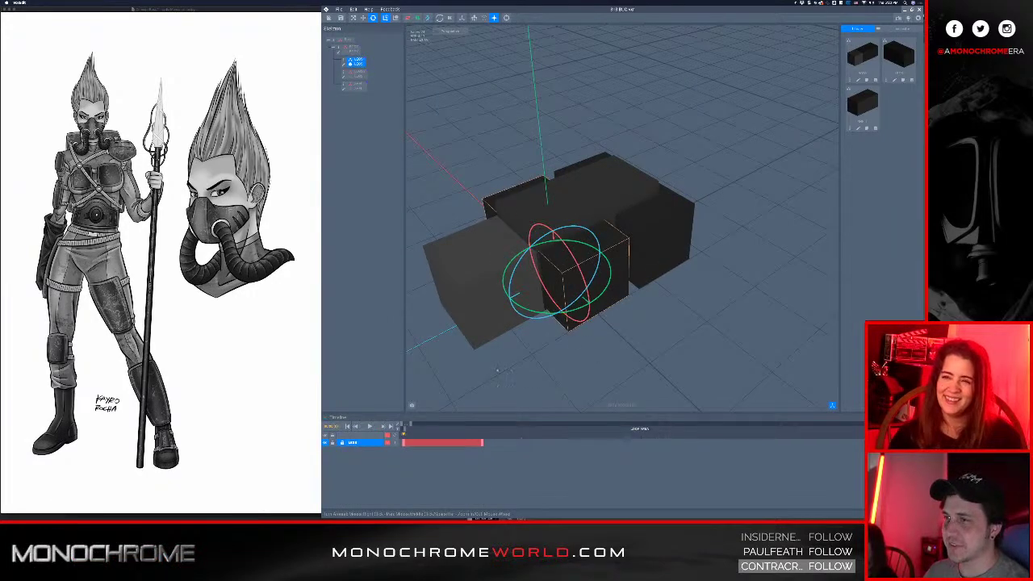
# - Play back the block model's animation from a side view with no part selected
pyautogui.click(600, 364)
pyautogui.click(593, 297)
pyautogui.click(620, 326)
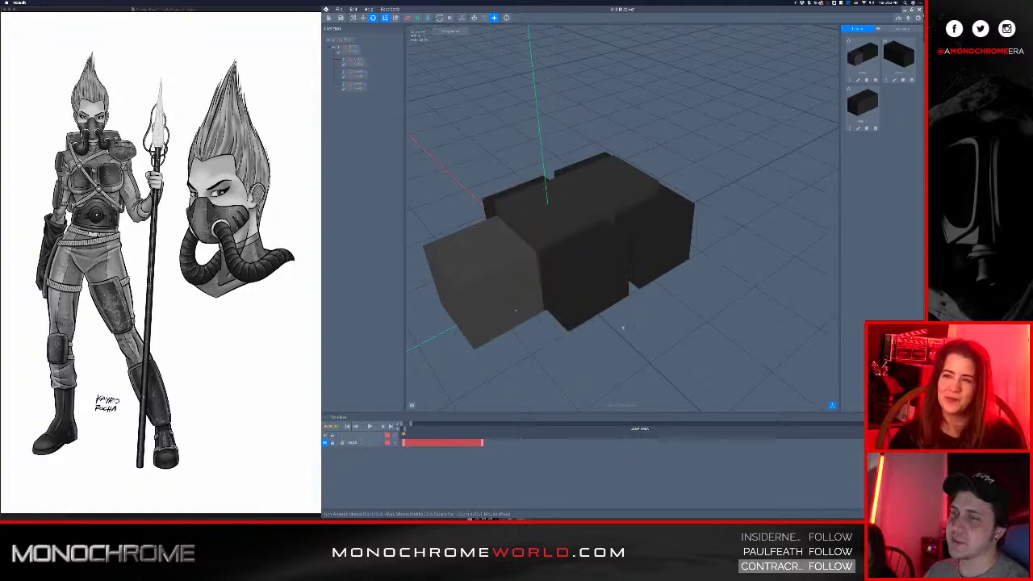
pyautogui.scroll(-3, 599, 302)
pyautogui.moveTo(610, 282); pyautogui.dragTo(581, 270, button='right')
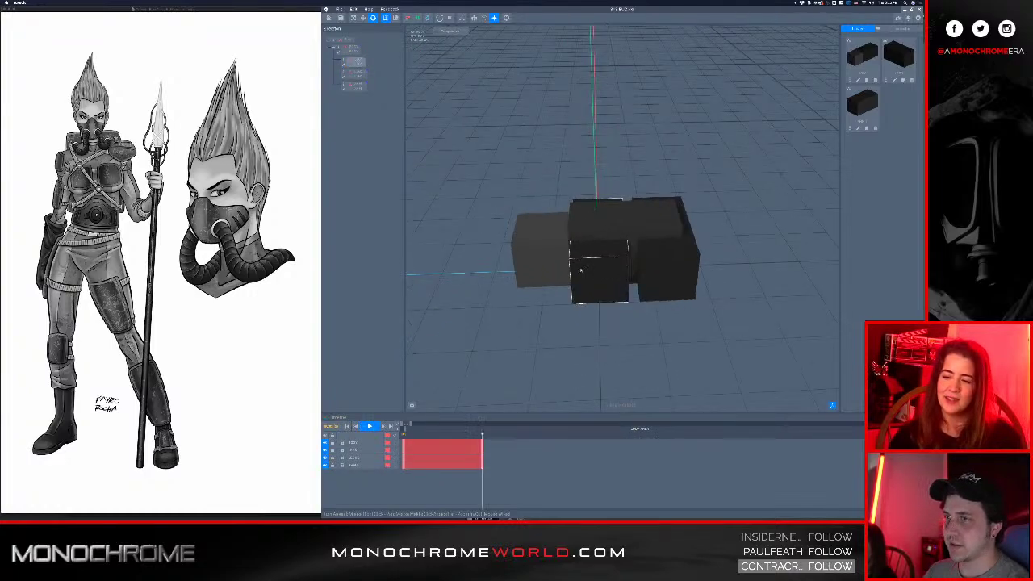
pyautogui.click(369, 426)
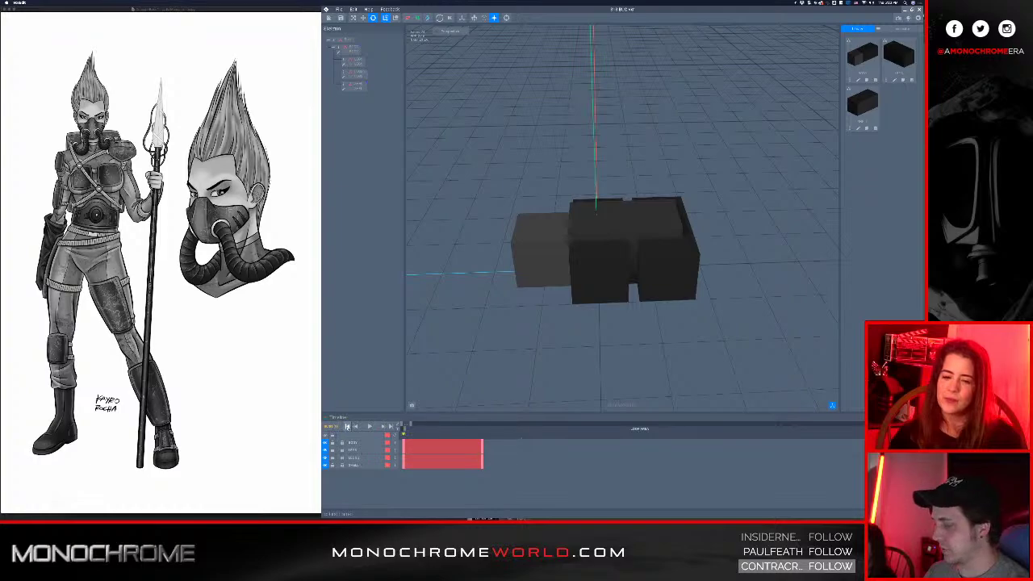
# - Replay the animation from raised angles around the grey end and return the playhead to the start
pyautogui.moveTo(502, 299); pyautogui.dragTo(477, 279, button='right')
pyautogui.moveTo(454, 302); pyautogui.dragTo(498, 334, button='middle')
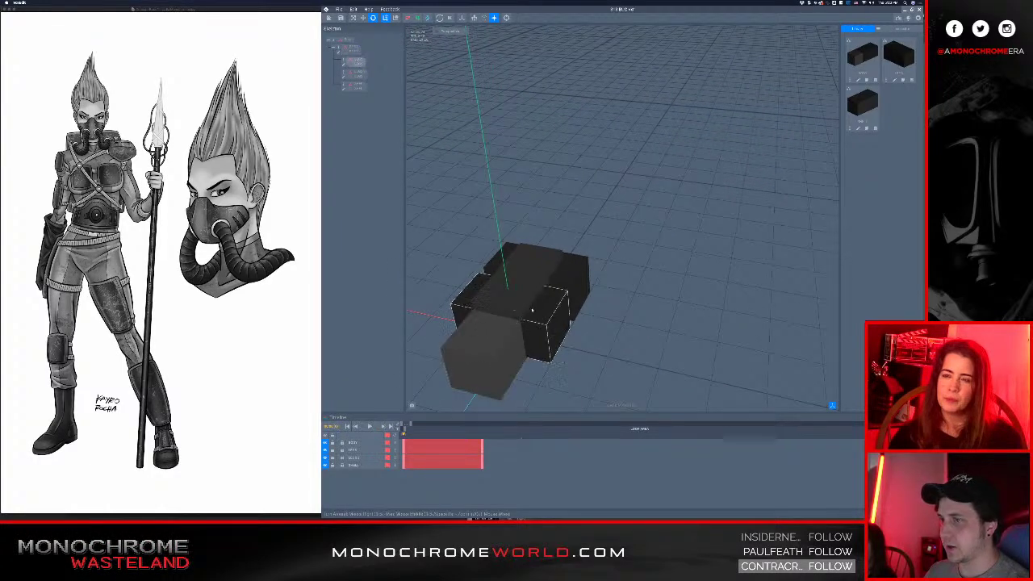
pyautogui.scroll(-1, 525, 325)
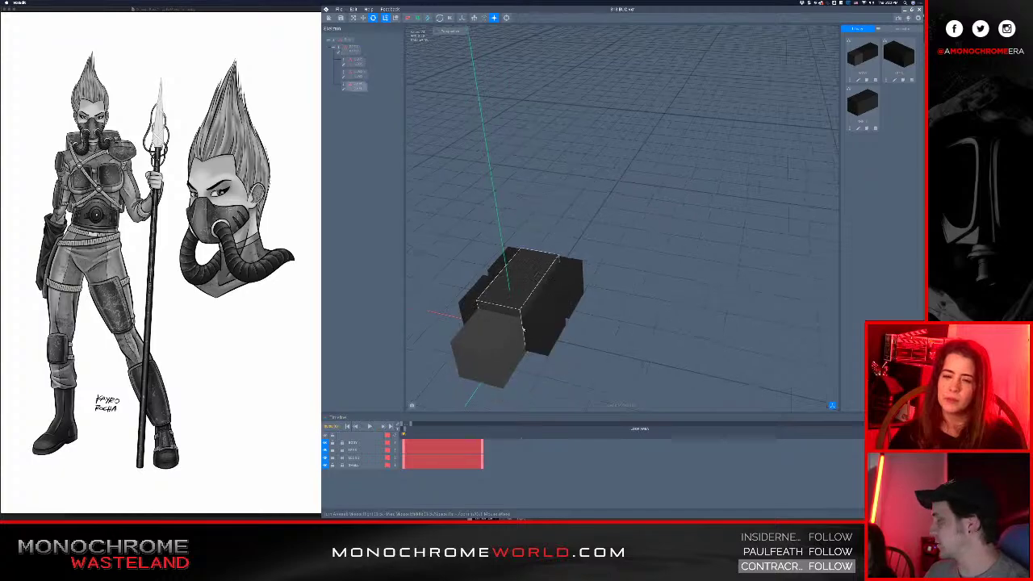
pyautogui.moveTo(530, 318)
pyautogui.mouseDown(button='right')
pyautogui.moveTo(534, 327)
pyautogui.moveTo(516, 324)
pyautogui.mouseUp(button='right')
pyautogui.moveTo(517, 331); pyautogui.dragTo(597, 309, button='middle')
pyautogui.moveTo(597, 309); pyautogui.dragTo(565, 328, button='right')
pyautogui.press('space')
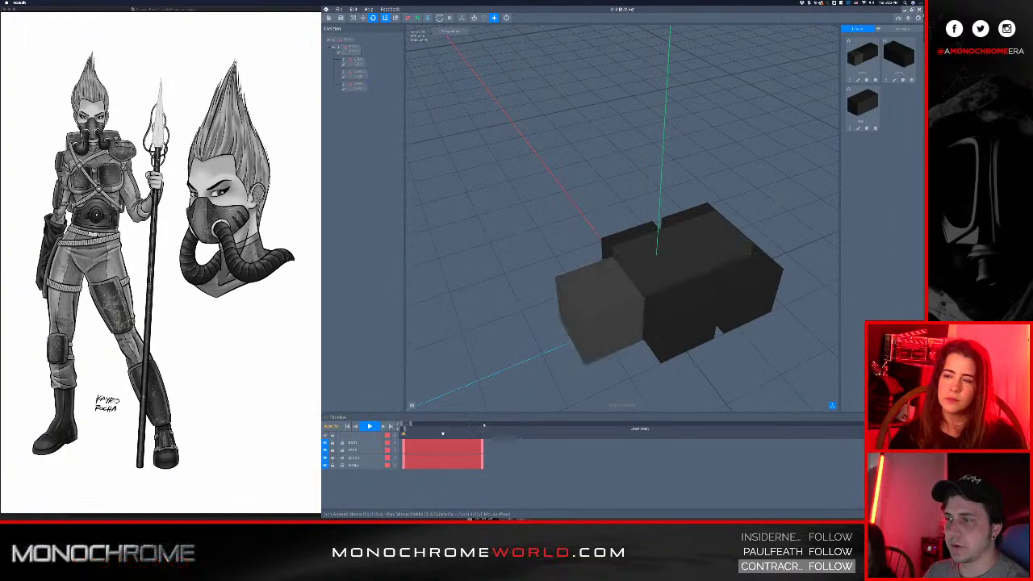
pyautogui.click(404, 432)
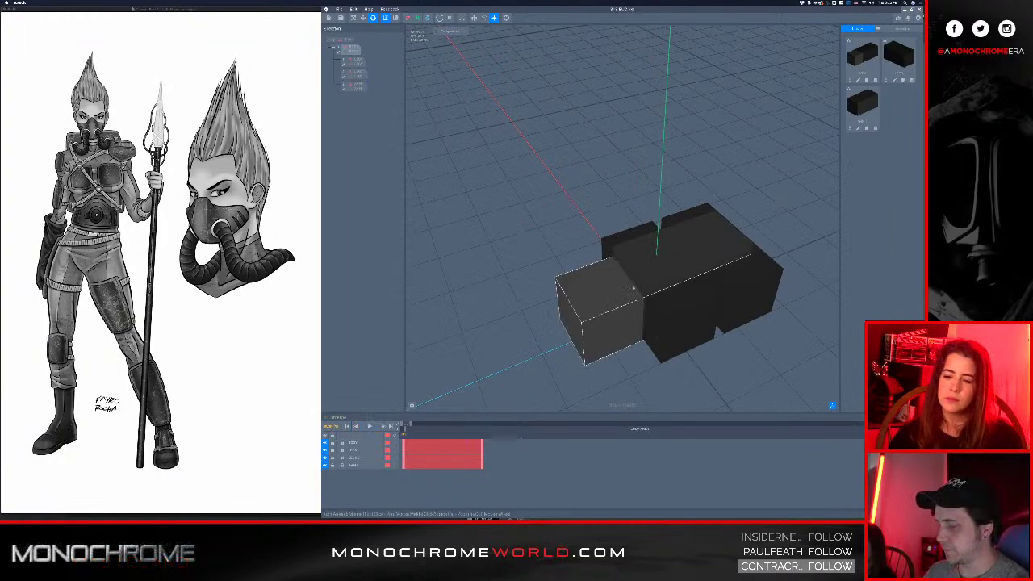
# - Try rotating the side block pair next to the grey end to a diamond tilt and delete the end keyframe of its clip
pyautogui.scroll(-2, 625, 278)
pyautogui.moveTo(645, 258); pyautogui.dragTo(606, 283, button='middle')
pyautogui.click(626, 320)
pyautogui.moveTo(627, 320); pyautogui.dragTo(641, 302, button='right')
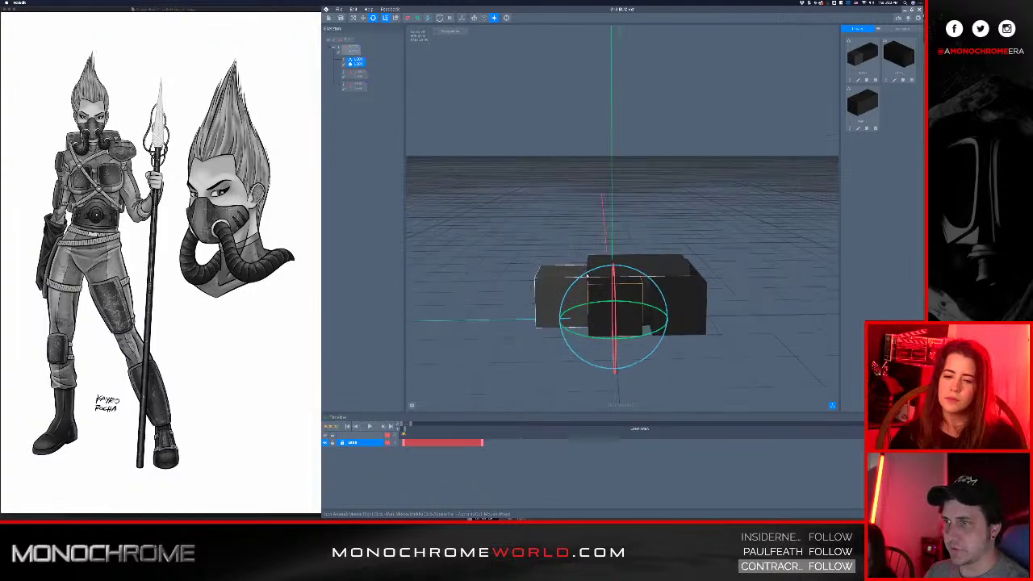
pyautogui.moveTo(586, 275); pyautogui.dragTo(630, 277)
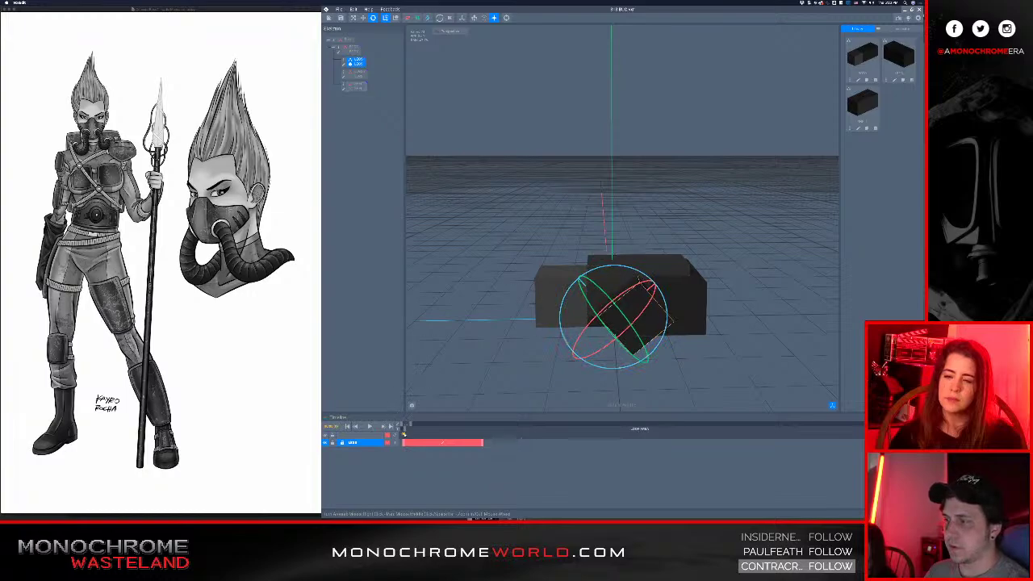
pyautogui.click(482, 443)
pyautogui.press('Delete')
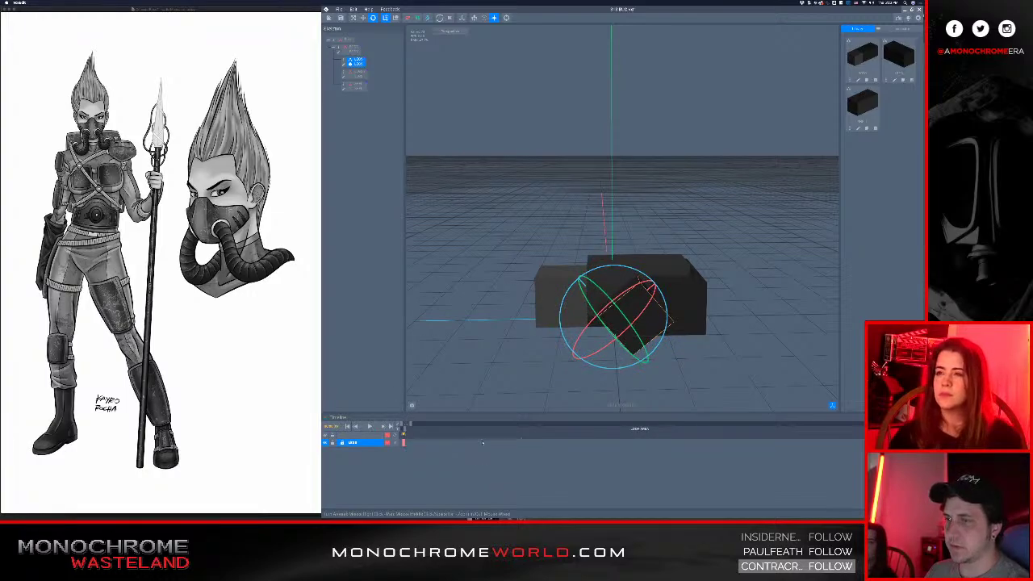
# - Move the tilted side block pair along its own axis towards the grey end and check it from several angles
pyautogui.click(511, 395)
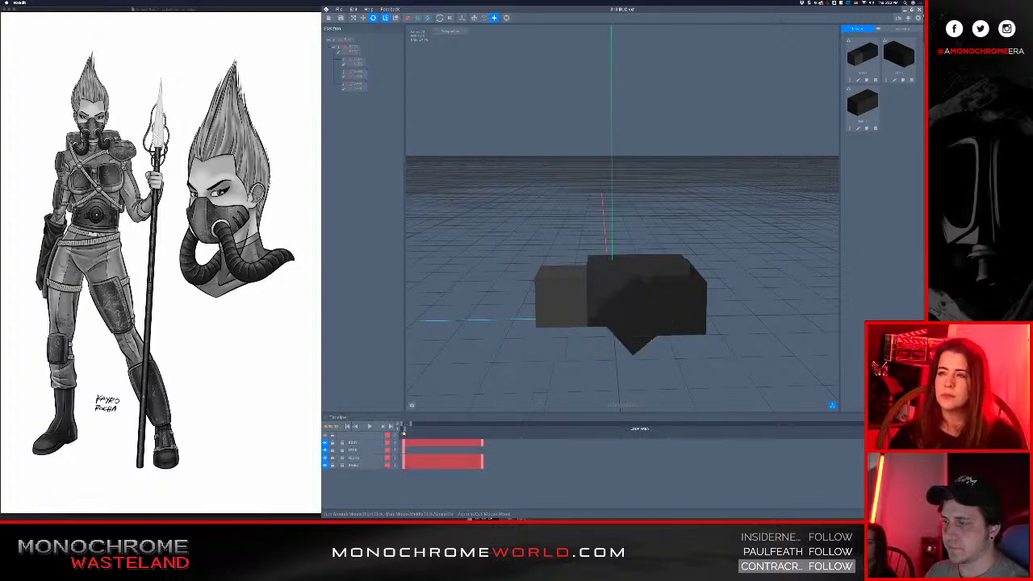
pyautogui.click(620, 340)
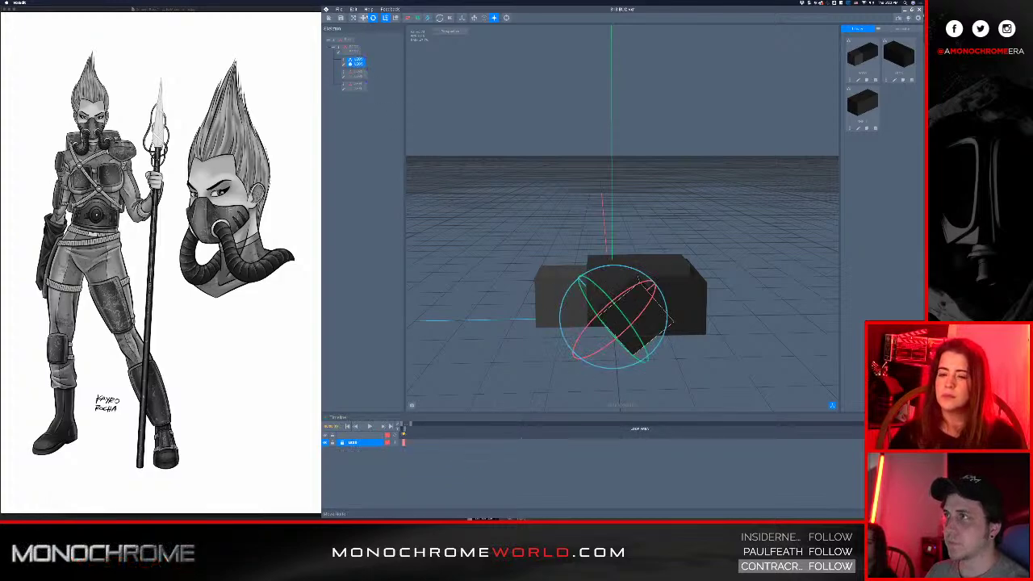
pyautogui.press('e')
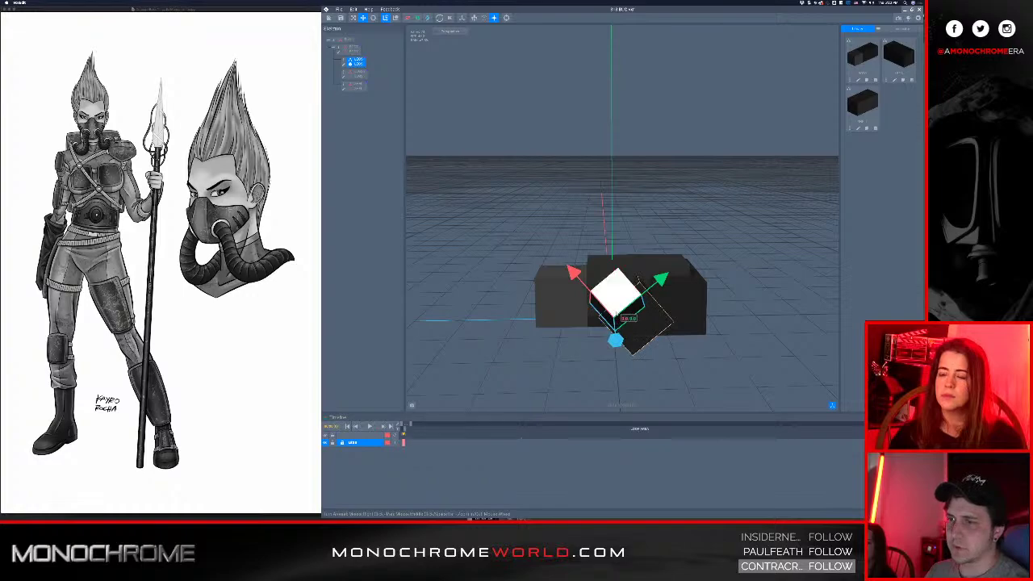
pyautogui.moveTo(638, 278)
pyautogui.mouseDown()
pyautogui.moveTo(621, 252)
pyautogui.moveTo(643, 276)
pyautogui.mouseUp()
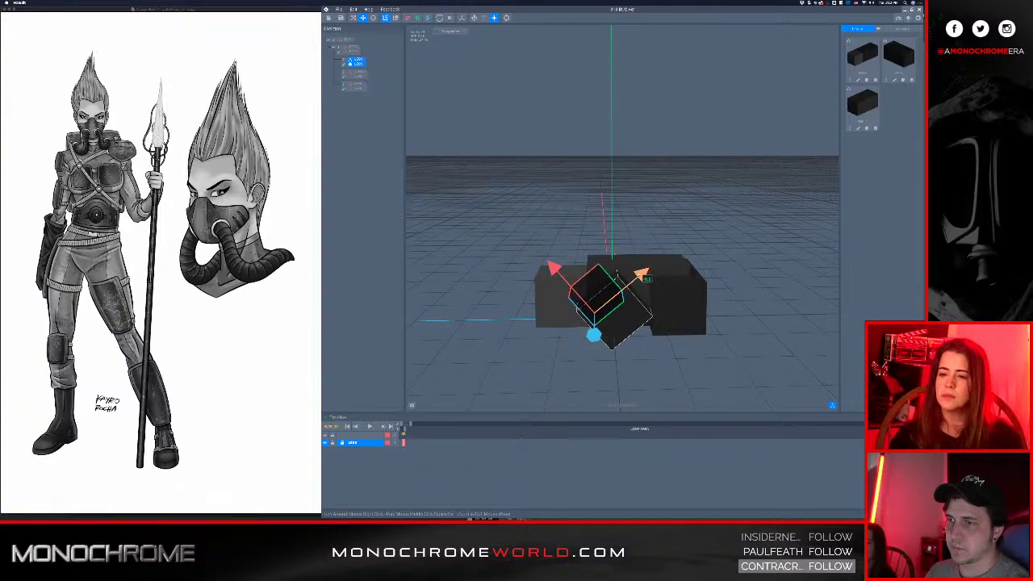
pyautogui.click(643, 220)
pyautogui.moveTo(626, 288); pyautogui.dragTo(618, 298, button='right')
pyautogui.moveTo(618, 300); pyautogui.dragTo(613, 299, button='middle')
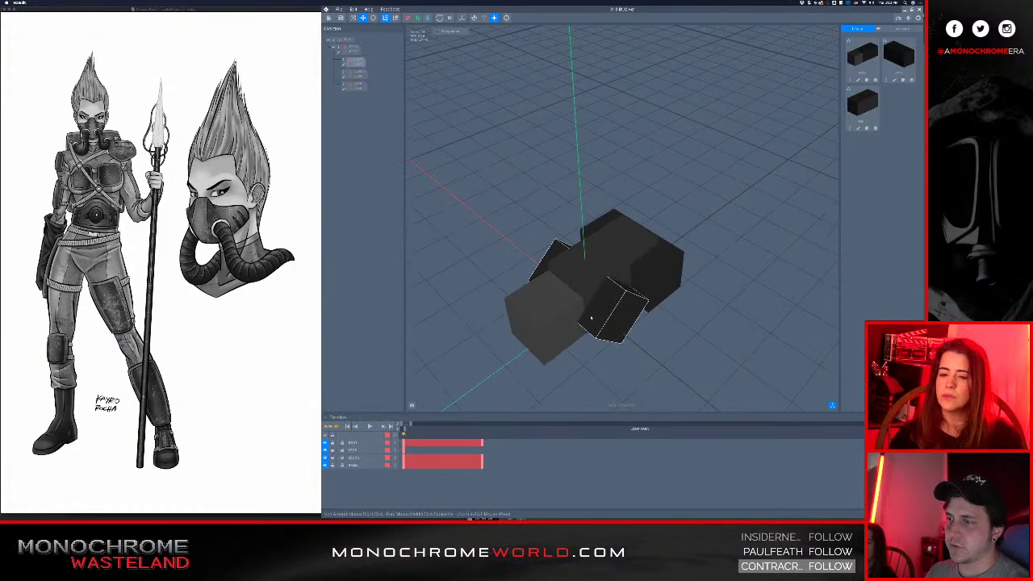
pyautogui.moveTo(618, 286); pyautogui.dragTo(600, 316, button='middle')
pyautogui.moveTo(600, 316); pyautogui.dragTo(607, 330, button='right')
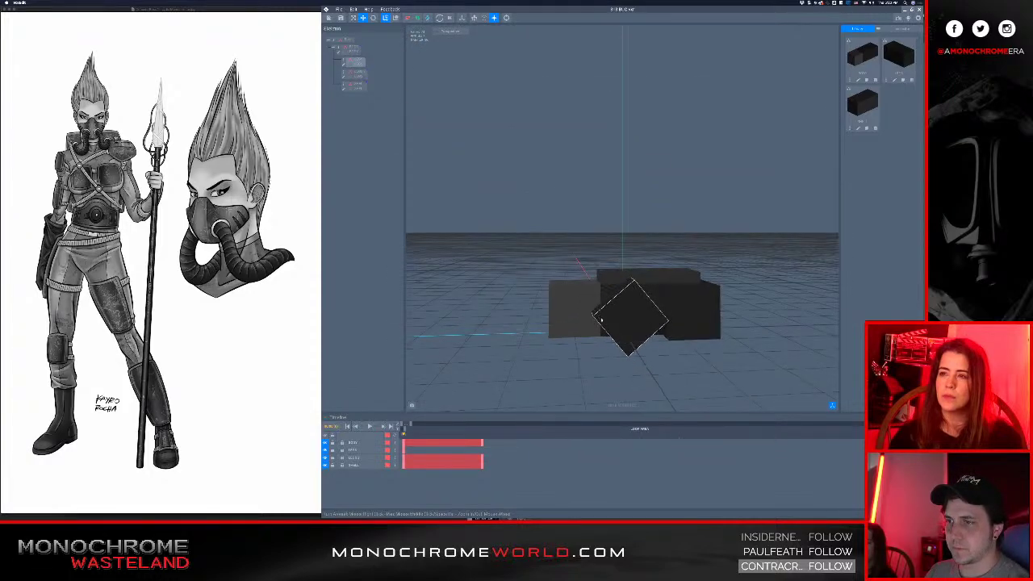
# - Lower the tilted side block pair diagonally below the body and nudge it slightly towards the grey end
pyautogui.click(610, 325)
pyautogui.click(517, 294)
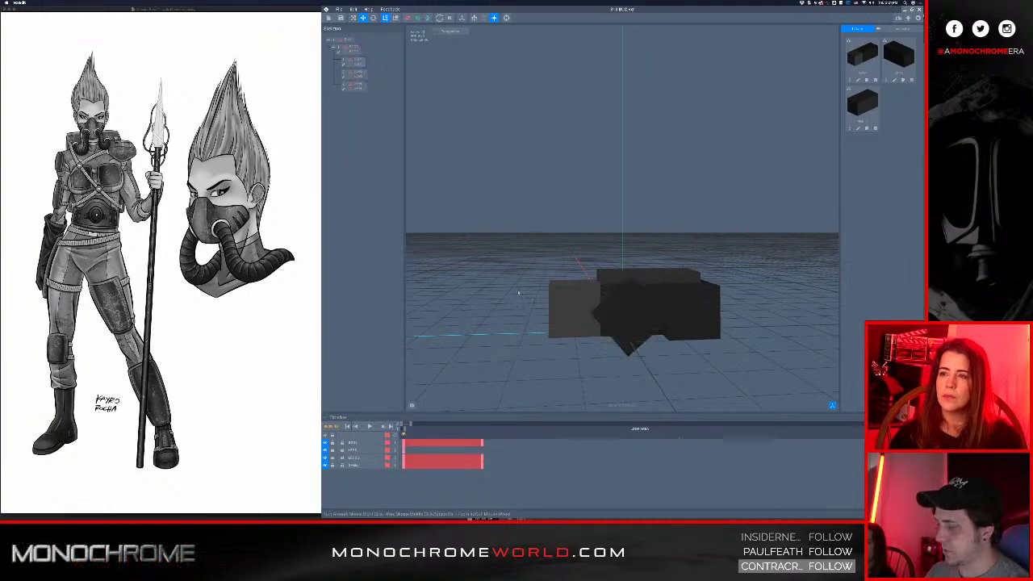
pyautogui.click(615, 309)
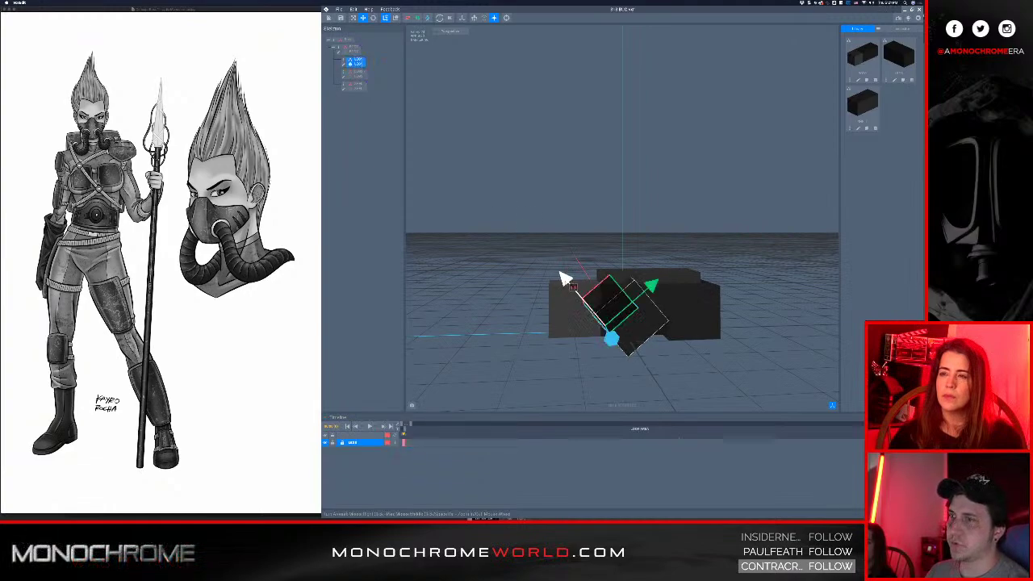
pyautogui.moveTo(567, 282); pyautogui.dragTo(584, 303)
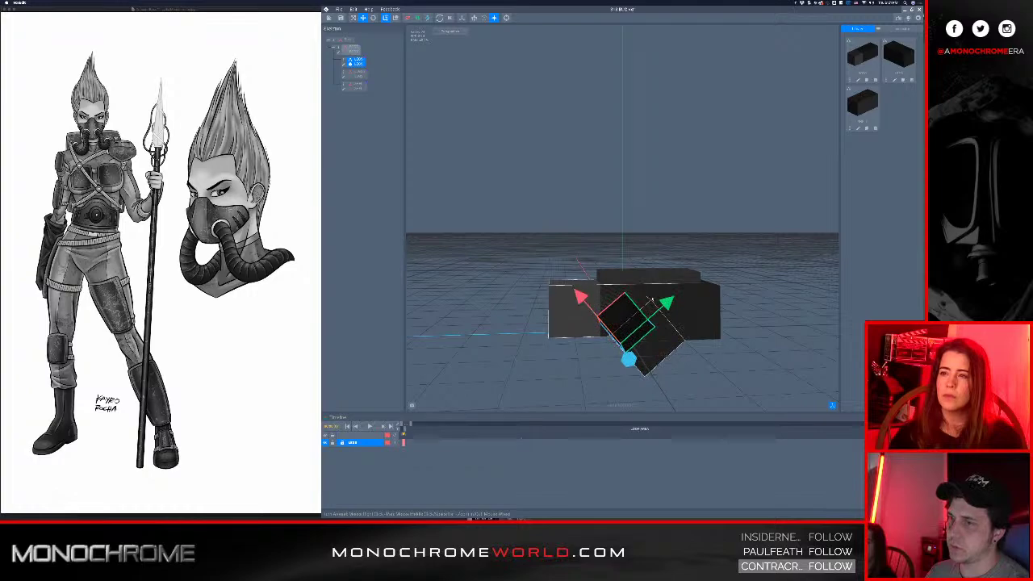
pyautogui.moveTo(652, 300); pyautogui.dragTo(647, 304)
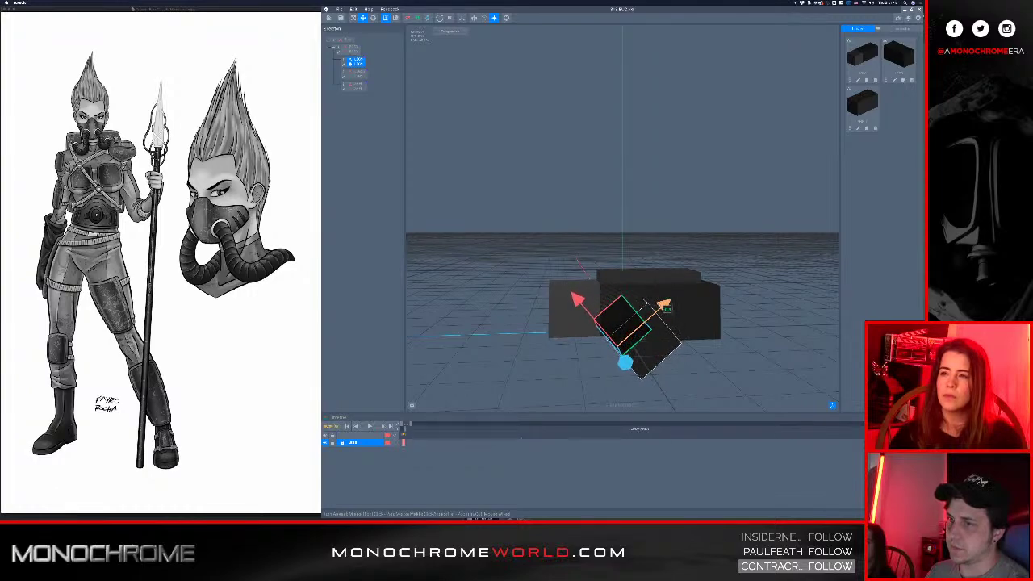
pyautogui.click(643, 247)
# - Refine the side block pair's tilt so each block stands on its corner, and shift it slightly down towards the grey end
pyautogui.moveTo(651, 302); pyautogui.dragTo(650, 310, button='right')
pyautogui.scroll(5, 649, 311)
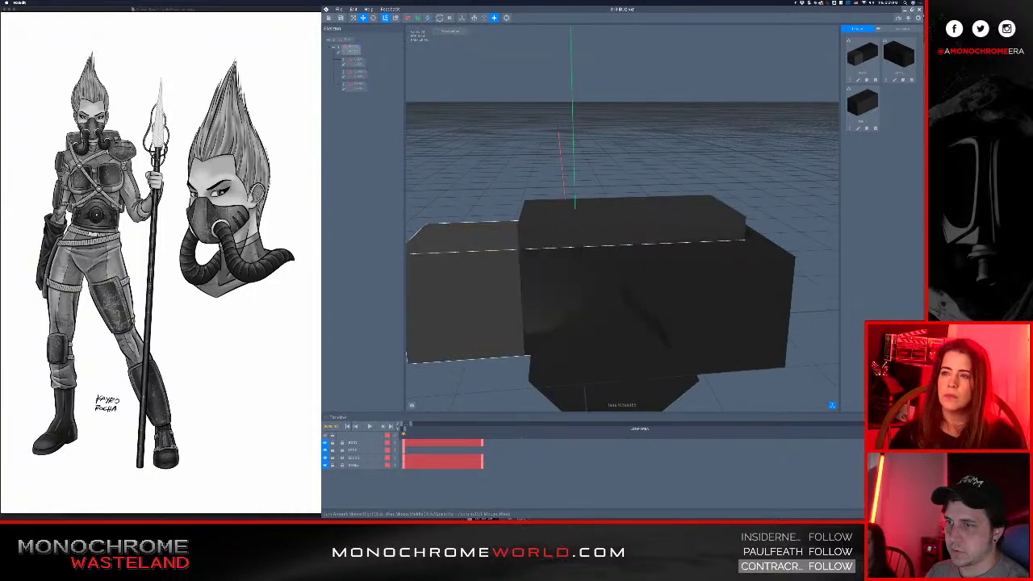
pyautogui.moveTo(647, 311); pyautogui.dragTo(629, 280, button='middle')
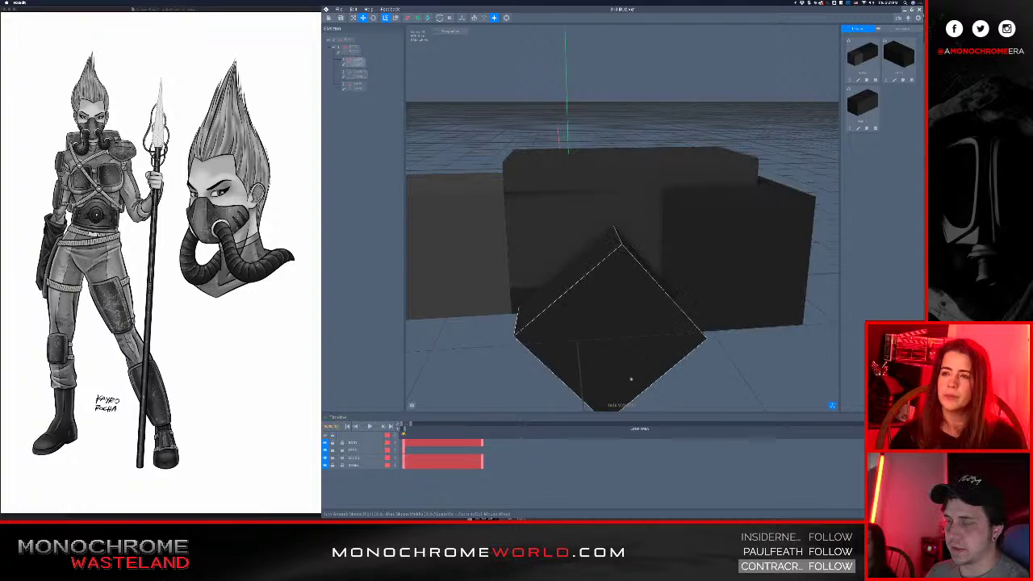
pyautogui.click(584, 335)
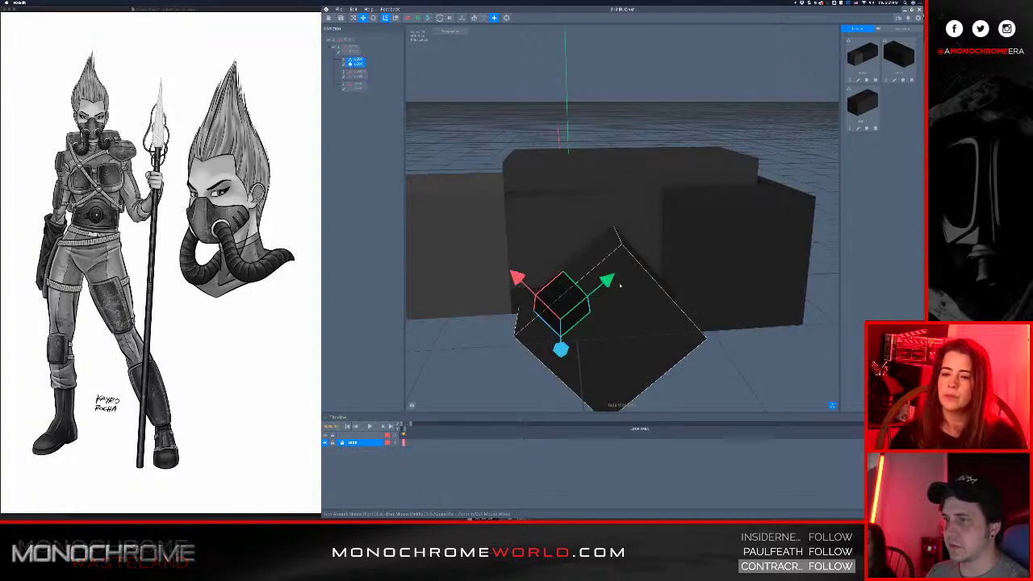
pyautogui.moveTo(608, 283); pyautogui.dragTo(610, 280)
pyautogui.moveTo(611, 280); pyautogui.dragTo(609, 270, button='right')
pyautogui.press('e')
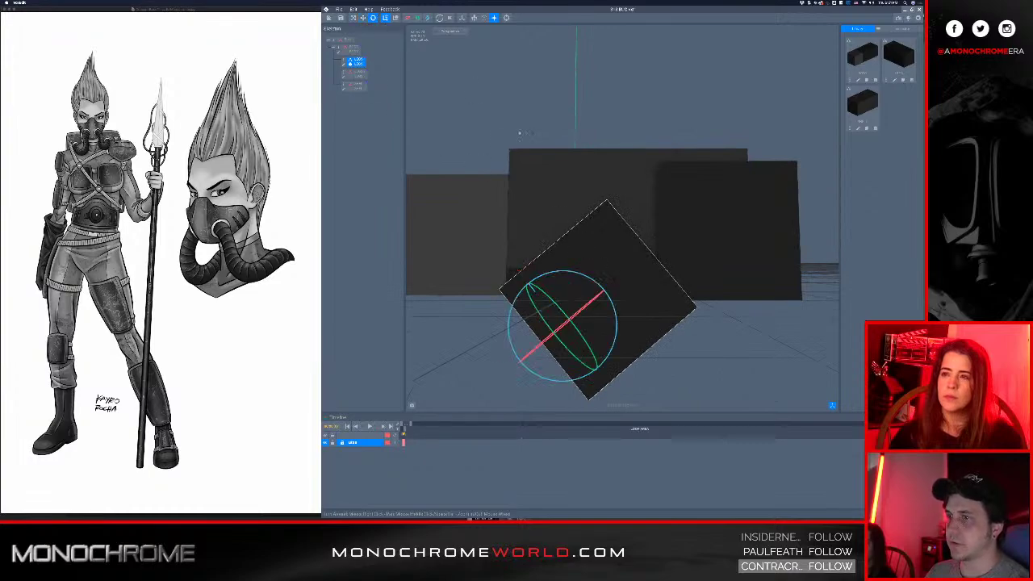
pyautogui.moveTo(590, 280); pyautogui.dragTo(587, 276)
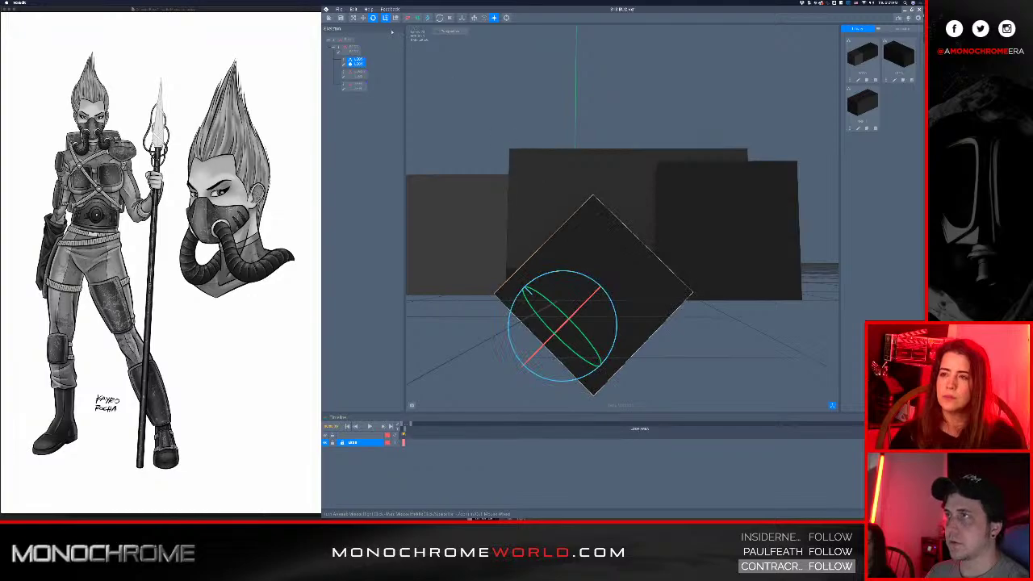
pyautogui.press('w')
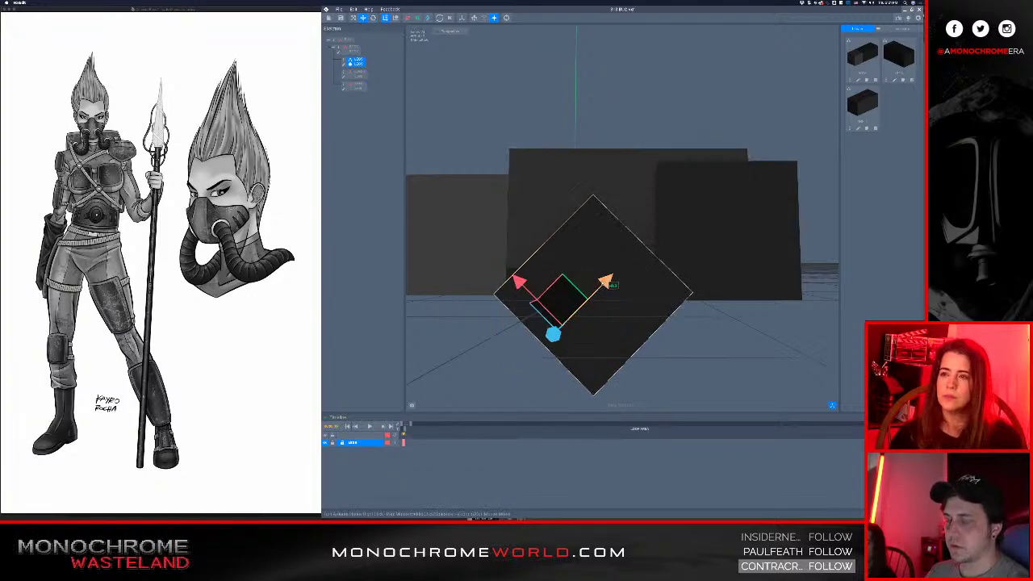
pyautogui.moveTo(611, 284); pyautogui.dragTo(605, 291)
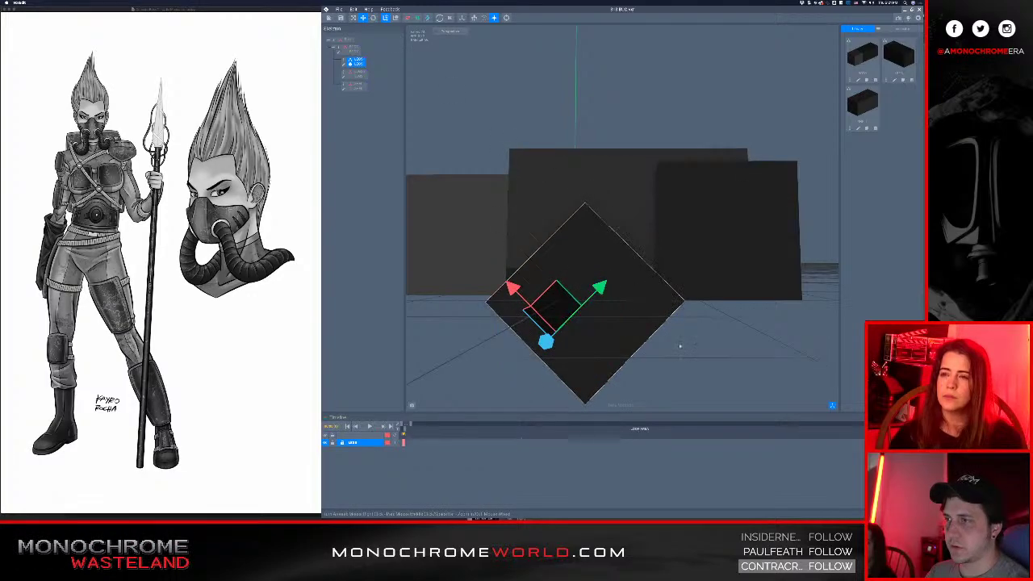
pyautogui.click(679, 346)
# - Examine the lowered side block pair against the rest of the model from a distance and from above
pyautogui.moveTo(625, 314); pyautogui.dragTo(600, 333, button='right')
pyautogui.scroll(-5, 633, 316)
pyautogui.moveTo(599, 332); pyautogui.dragTo(541, 325, button='middle')
pyautogui.click(539, 324)
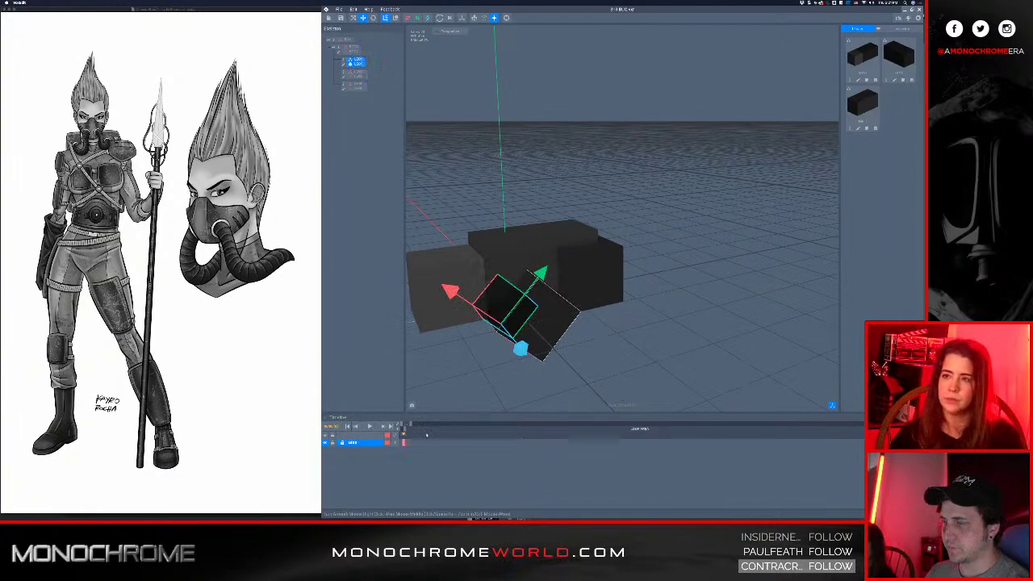
pyautogui.click(498, 360)
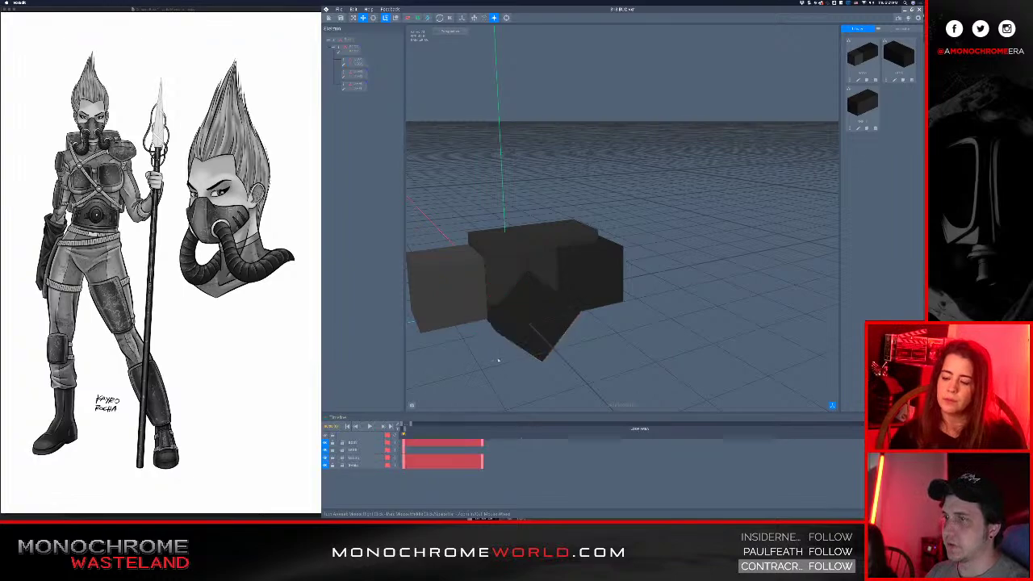
pyautogui.scroll(-3, 532, 299)
pyautogui.moveTo(531, 292); pyautogui.dragTo(531, 296, button='right')
pyautogui.moveTo(531, 297); pyautogui.dragTo(581, 280, button='middle')
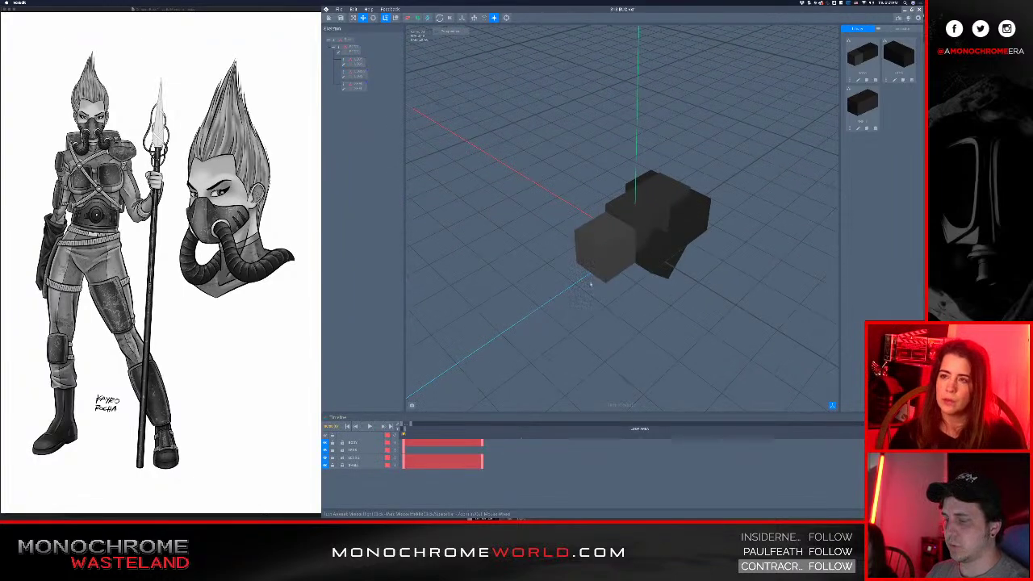
pyautogui.click(590, 283)
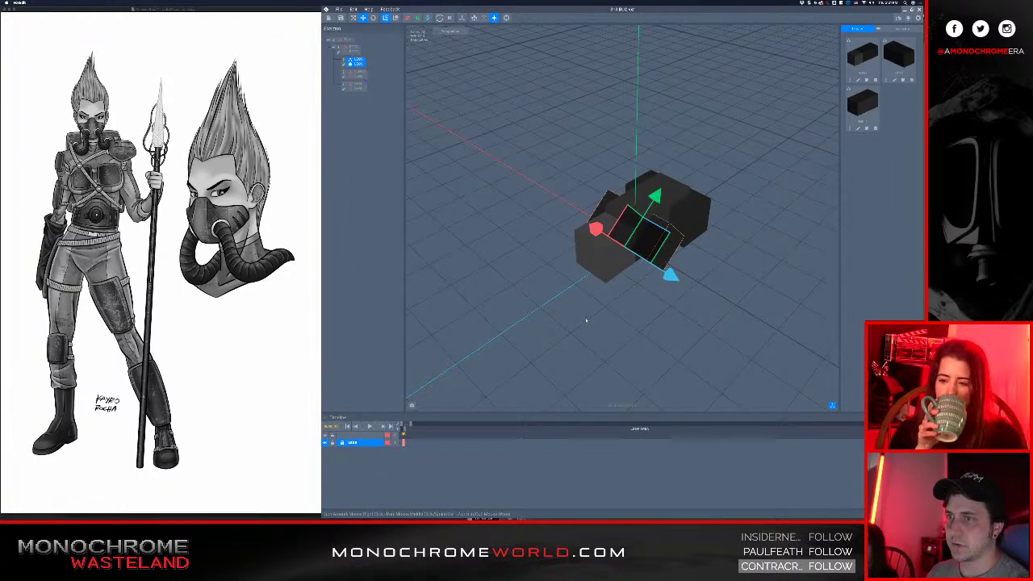
# - Undo the side block pair's moves, rotations and keyframe deletion
pyautogui.press('super+z')
pyautogui.press('super+z')
pyautogui.press('super+z')
pyautogui.press('super+z')
pyautogui.press('super+z')
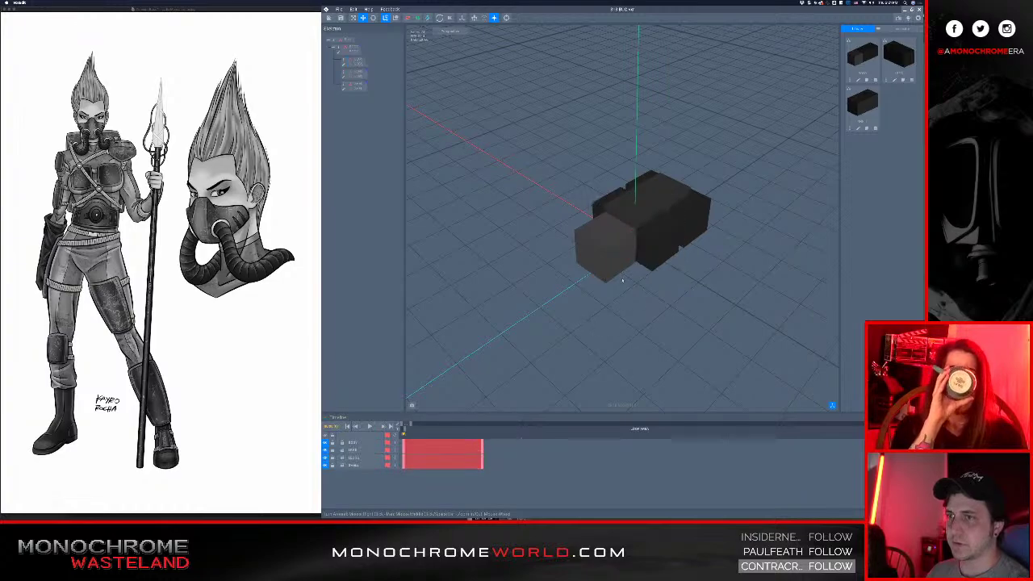
# - Play the block model's animation from different angles, then close the project and save its changes
pyautogui.moveTo(622, 280); pyautogui.dragTo(609, 256, button='middle')
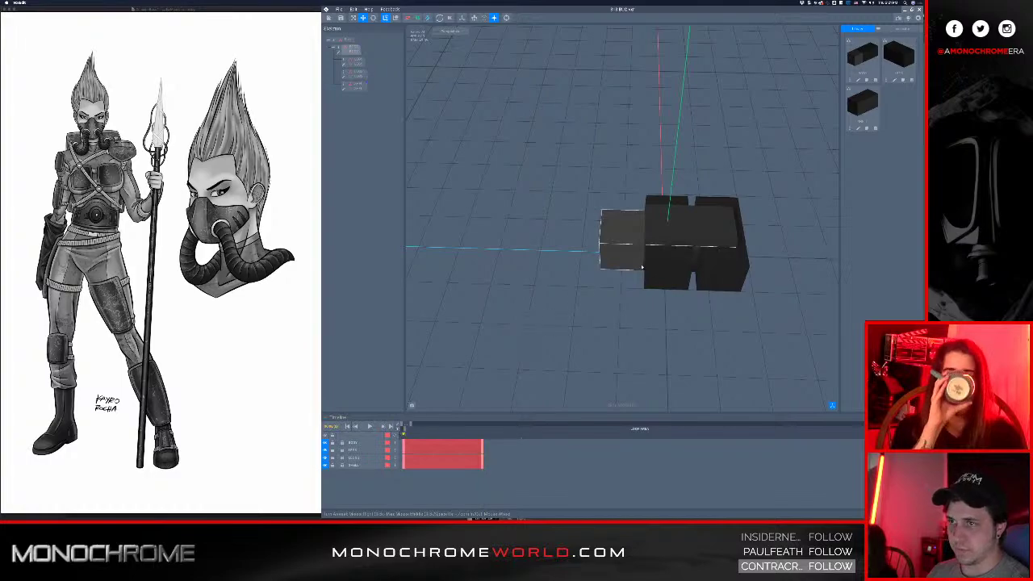
pyautogui.moveTo(654, 273); pyautogui.dragTo(666, 254, button='right')
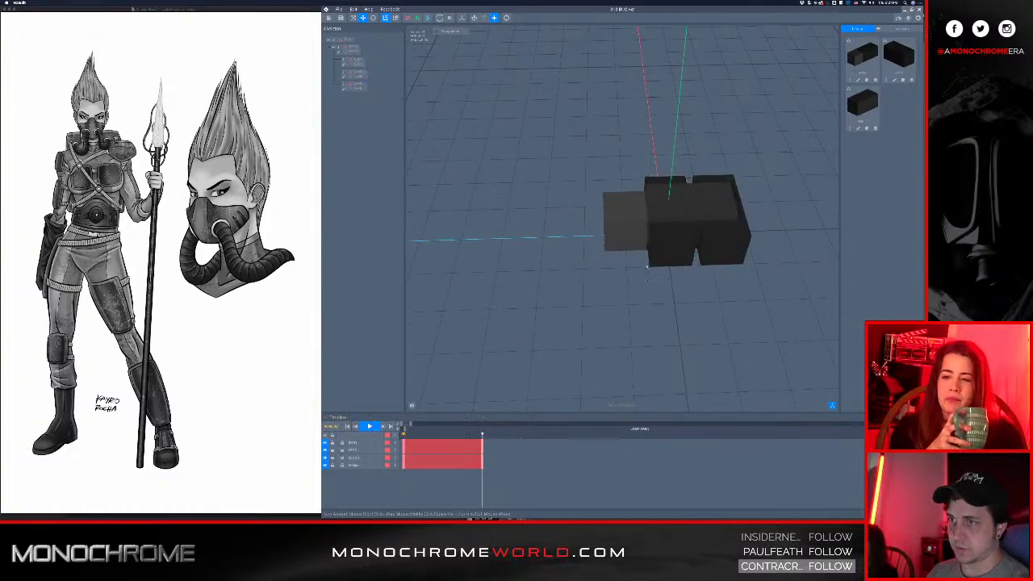
pyautogui.moveTo(665, 254); pyautogui.dragTo(630, 244, button='middle')
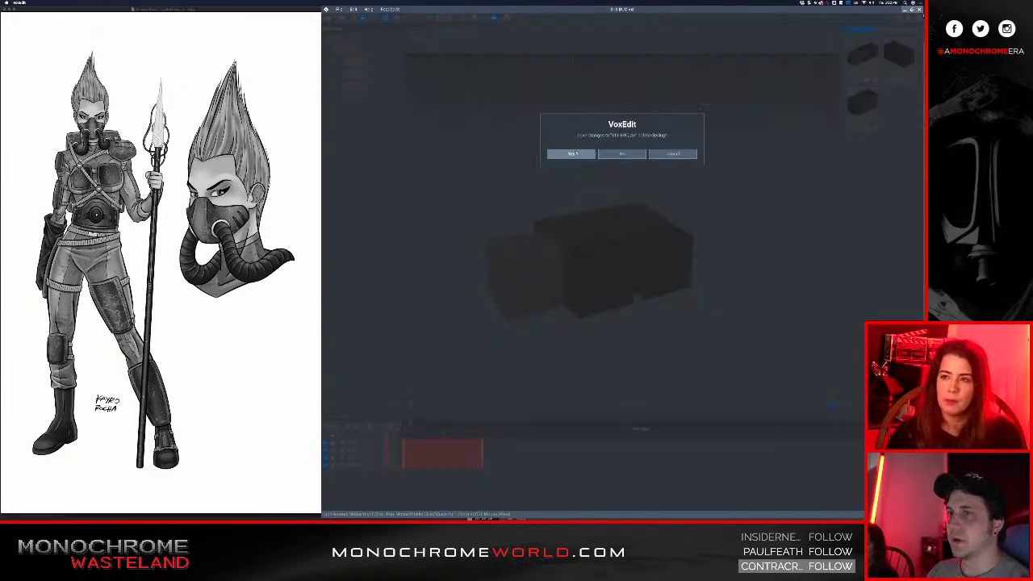
pyautogui.click(573, 153)
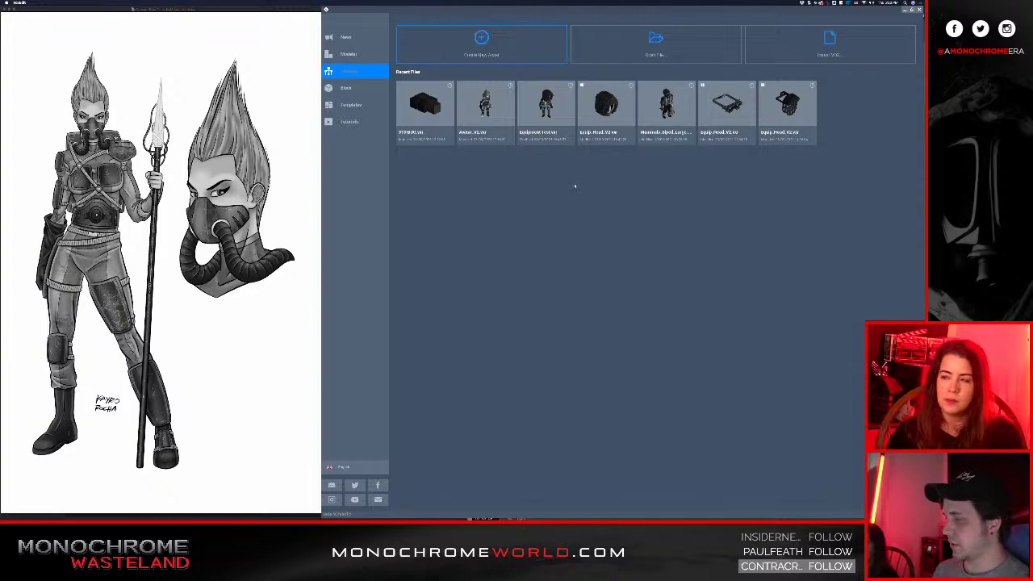